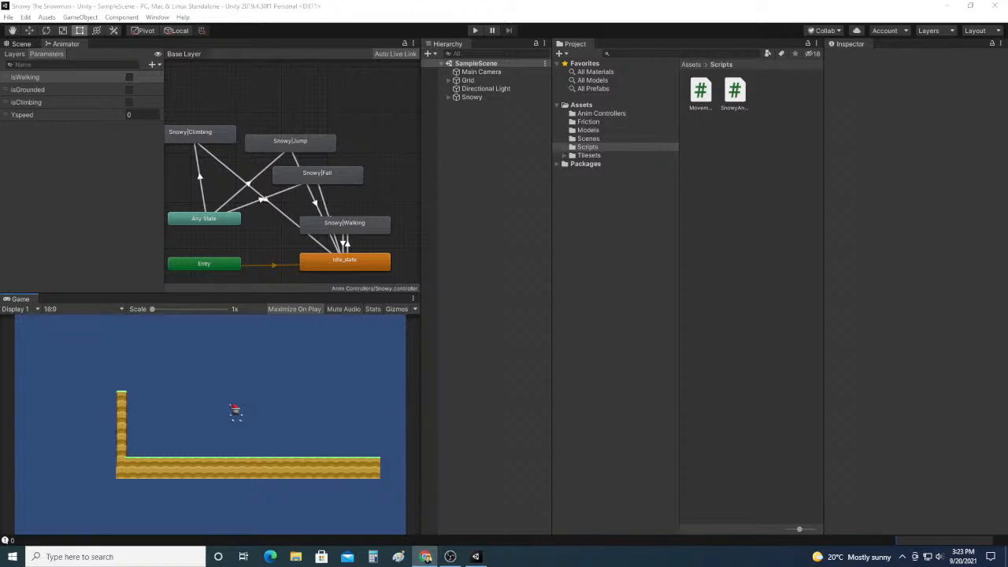
Step: Run the scene in play mode and test the snowman moving to the tall wall, climbing it and jumping back off
{"action": "left_click", "coordinate": [639, 392]}
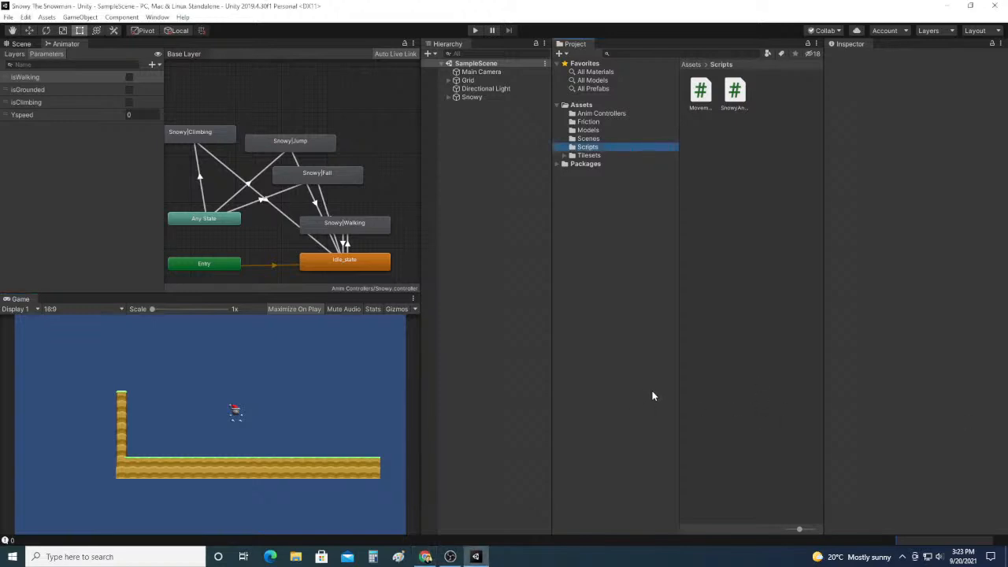
{"action": "left_click", "coordinate": [477, 29]}
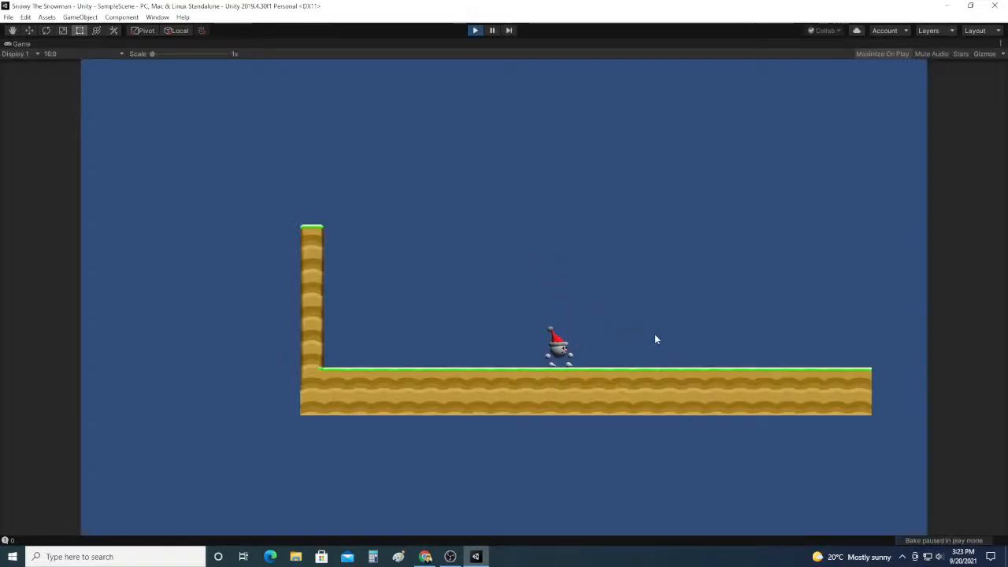
{"action": "key", "text": "Left"}
{"action": "key", "text": "space"}
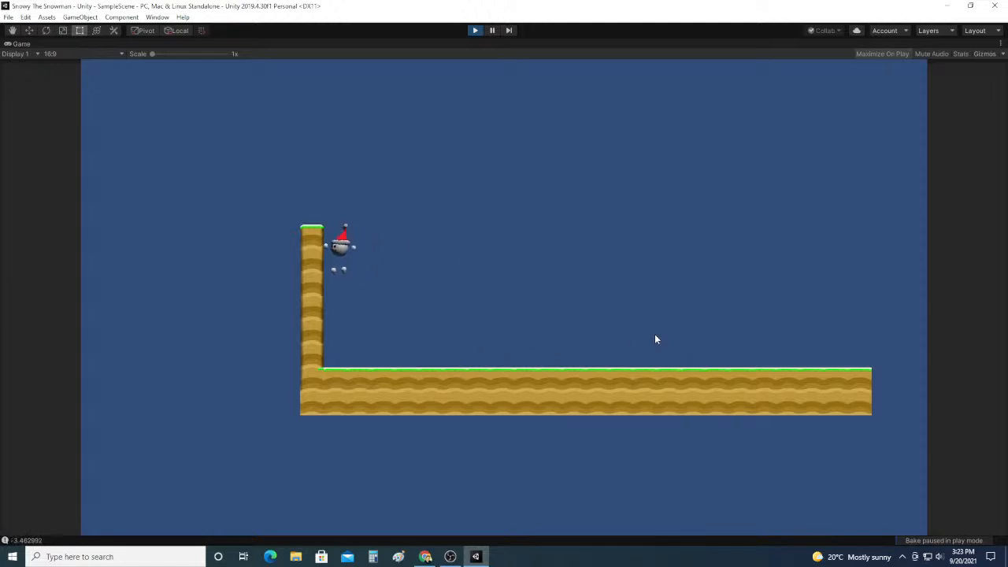
{"action": "key", "text": "Right"}
{"action": "key", "text": "space"}
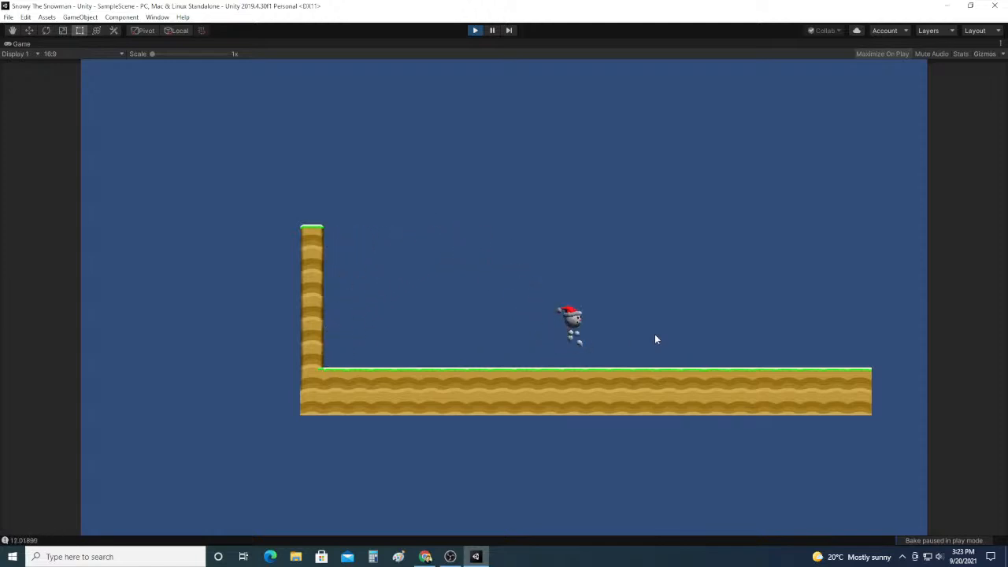
Step: Test the snowman's jumps in both directions across the platform, then its walking away from the wall and turning
{"action": "key", "text": "space"}
{"action": "key", "text": "Left"}
{"action": "key", "text": "space"}
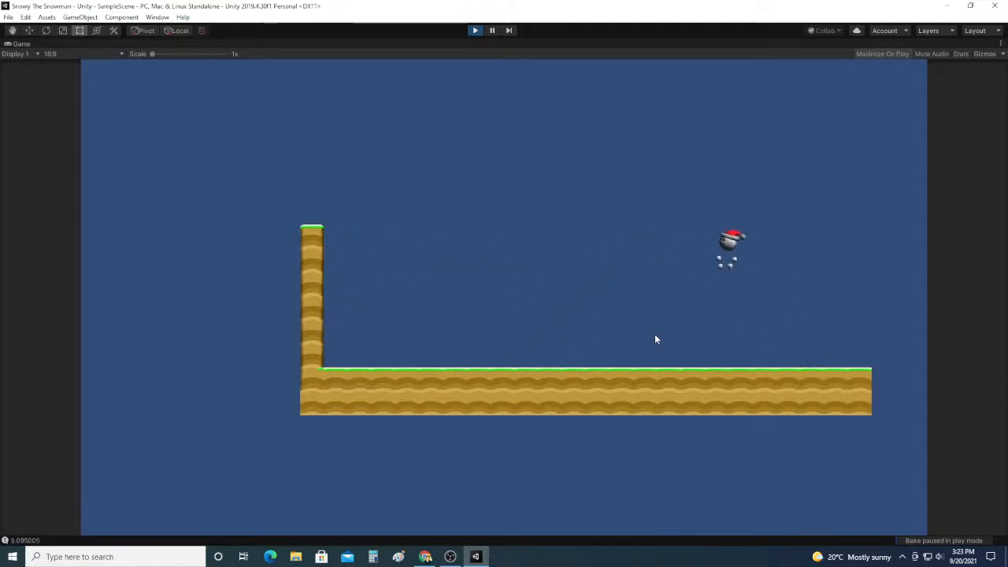
{"action": "key", "text": "space"}
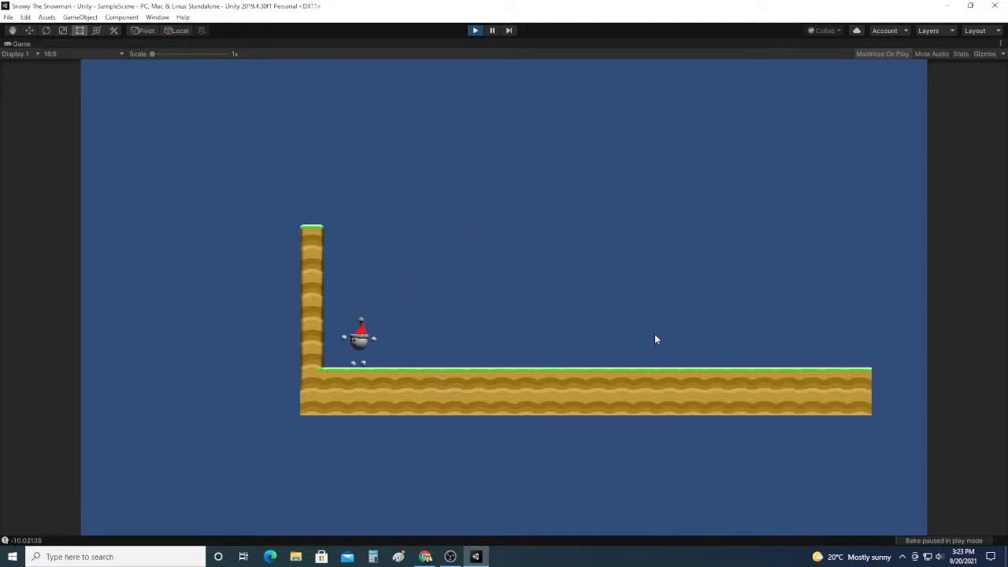
{"action": "key", "text": "space"}
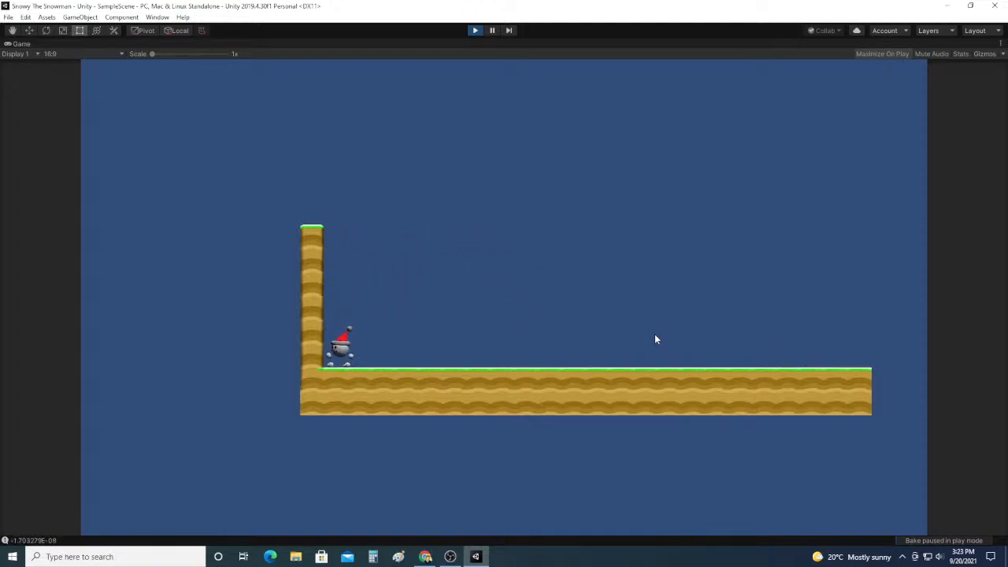
{"action": "key", "text": "Right"}
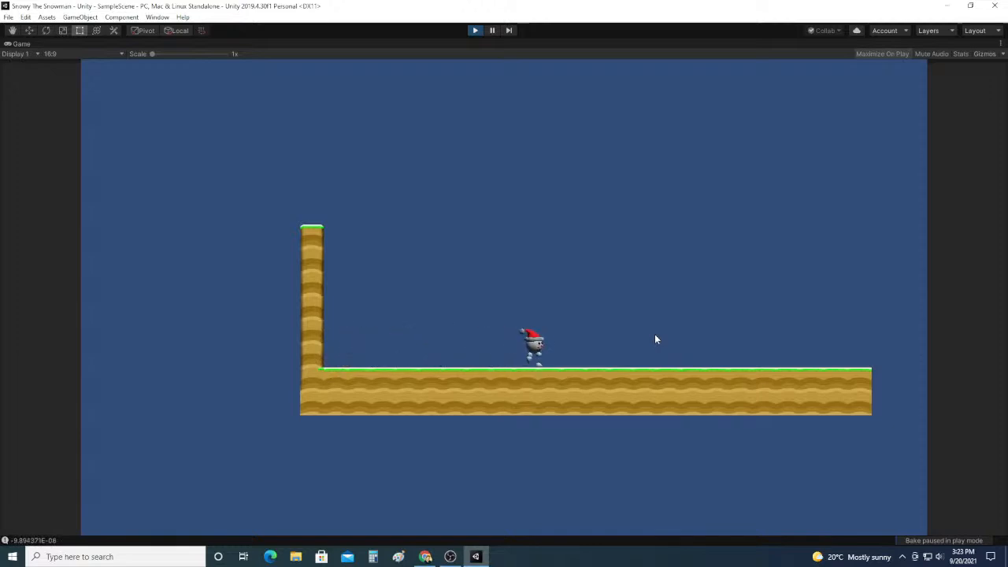
{"action": "key", "text": "Left"}
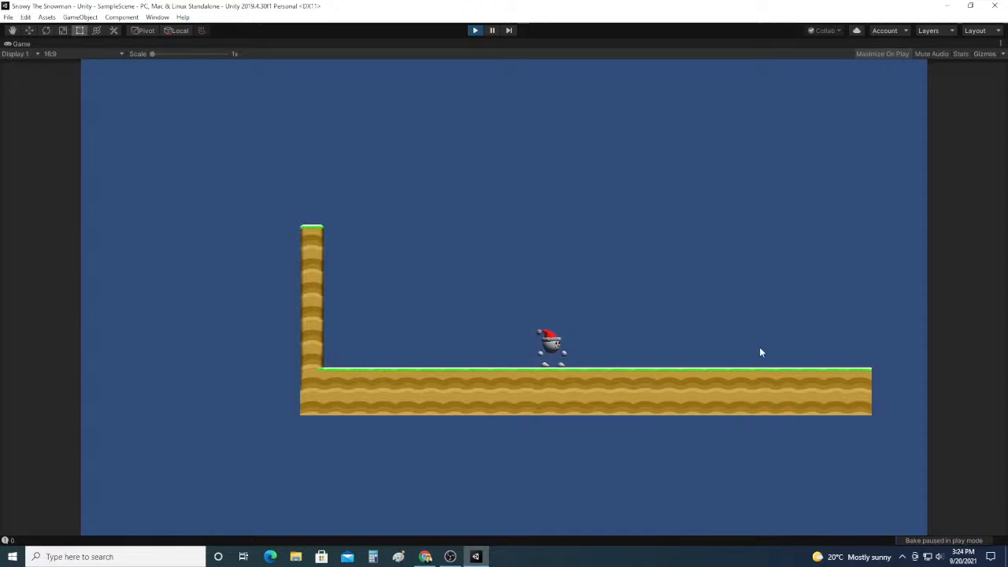
Step: Walk the snowman up to the base of the wall, jump there and move it back along the platform
{"action": "key", "text": "Left"}
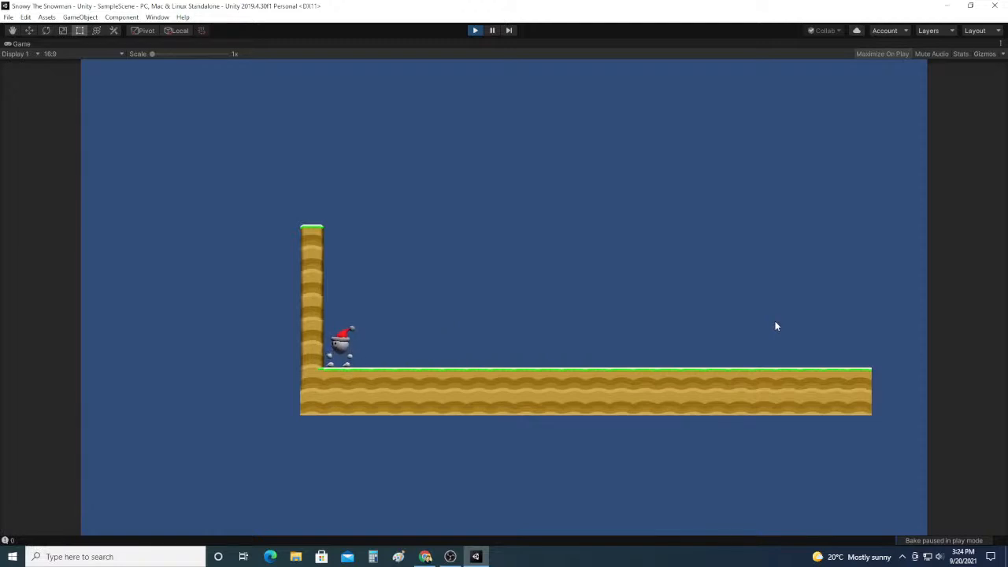
{"action": "key", "text": "space"}
{"action": "key", "text": "Right"}
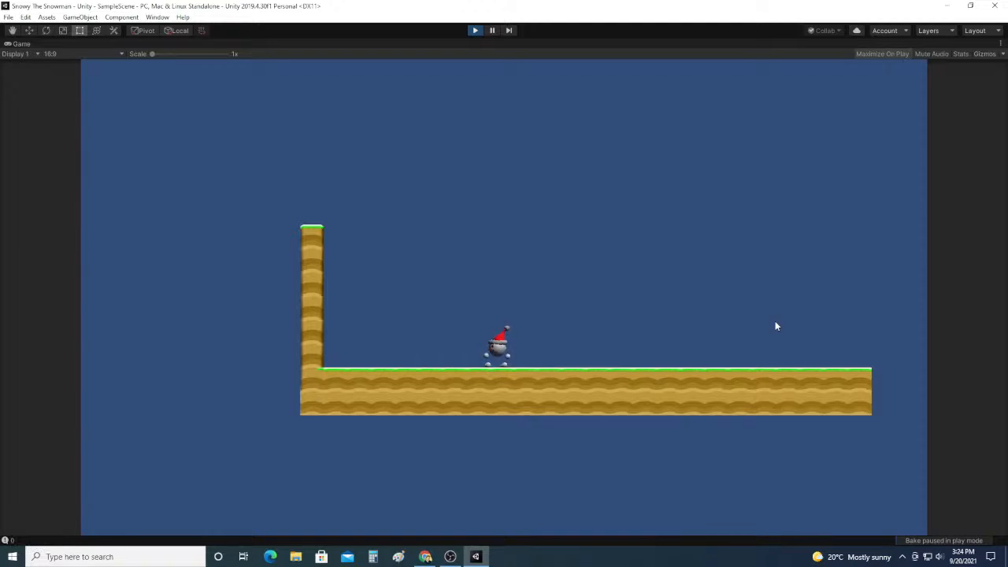
Step: Test a jump in each direction, then walk the snowman back and forth along the platform to check its turning
{"action": "key", "text": "Right"}
{"action": "key", "text": "space"}
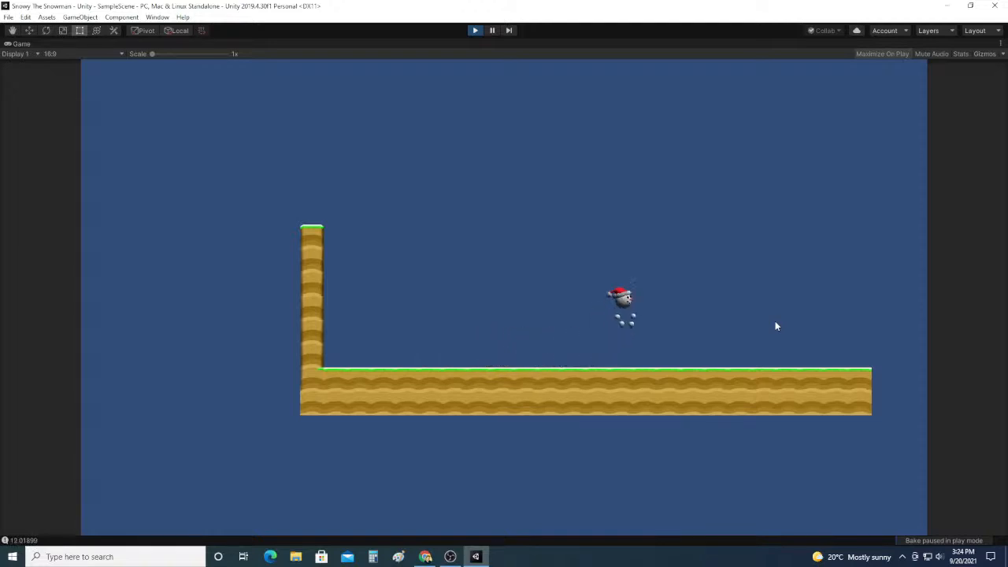
{"action": "key", "text": "Left"}
{"action": "key", "text": "space"}
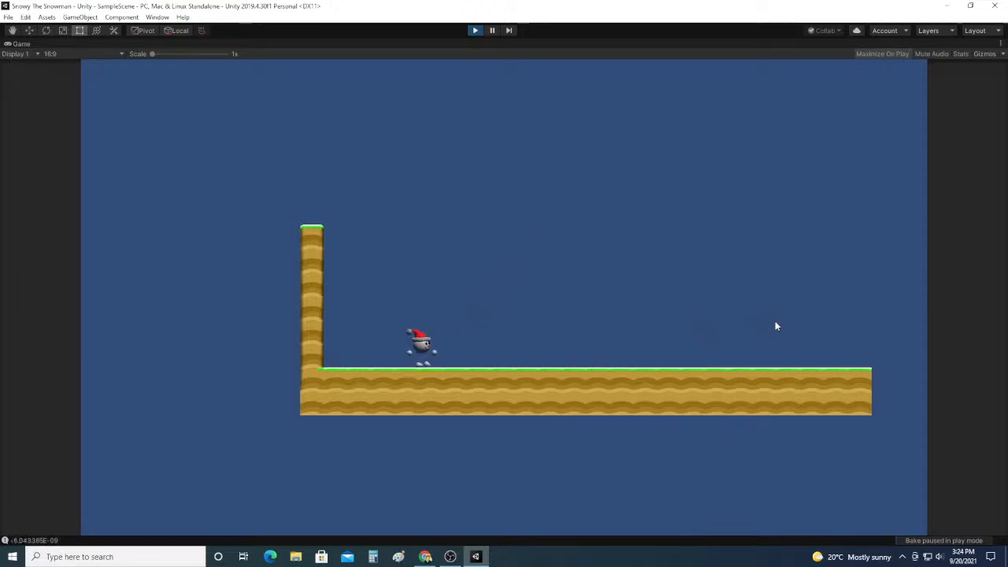
{"action": "key", "text": "Right"}
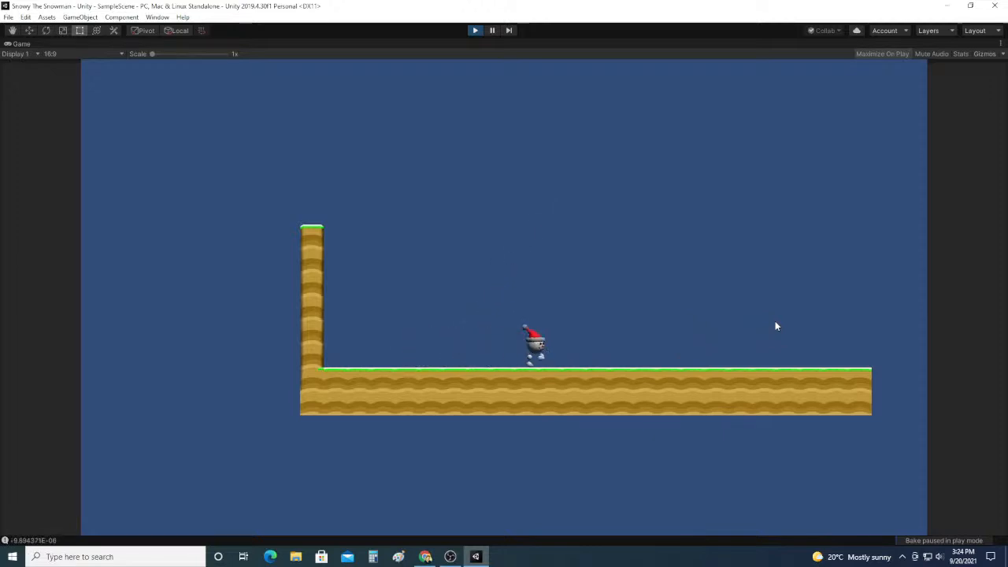
{"action": "key", "text": "Left"}
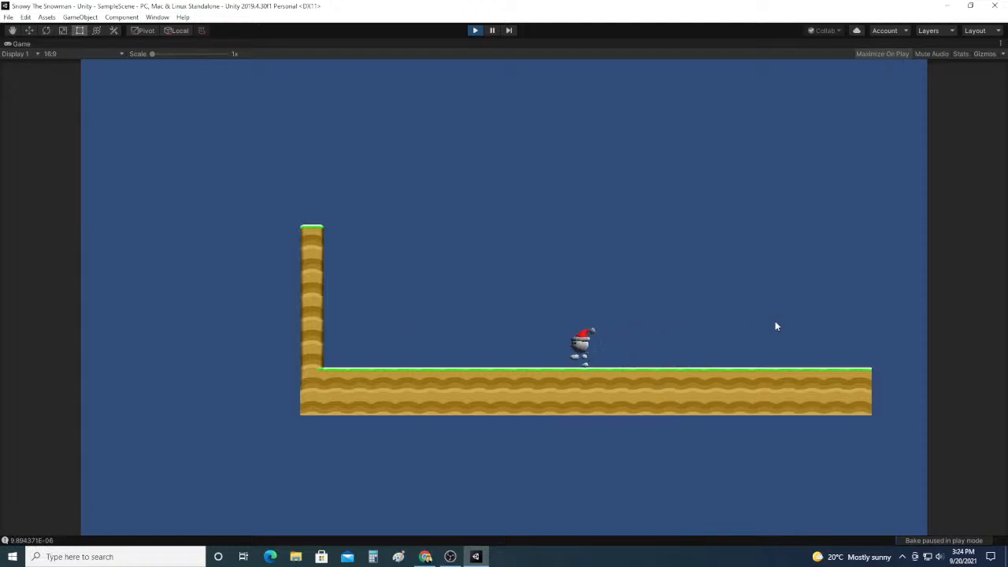
{"action": "key", "text": "Right"}
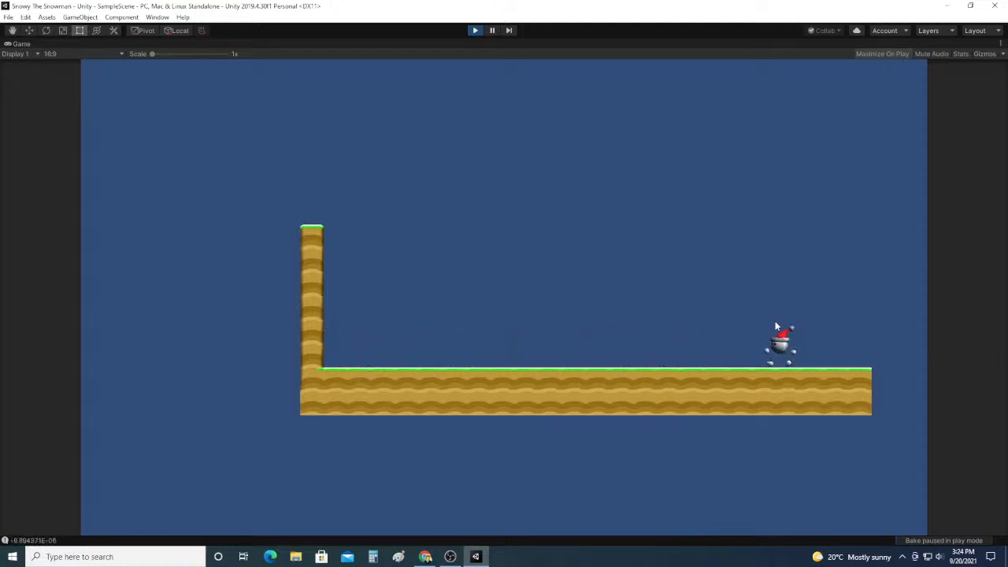
{"action": "key", "text": "Left"}
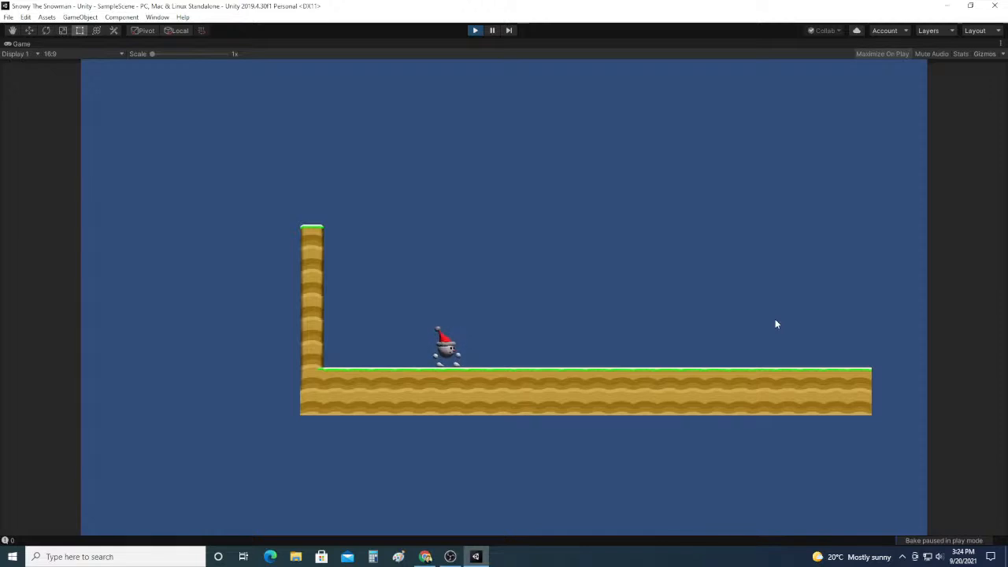
Step: Test forward jumps, quick direction changes and a standing jump with the snowman, then stop play mode
{"action": "key", "text": "Right"}
{"action": "key", "text": "space"}
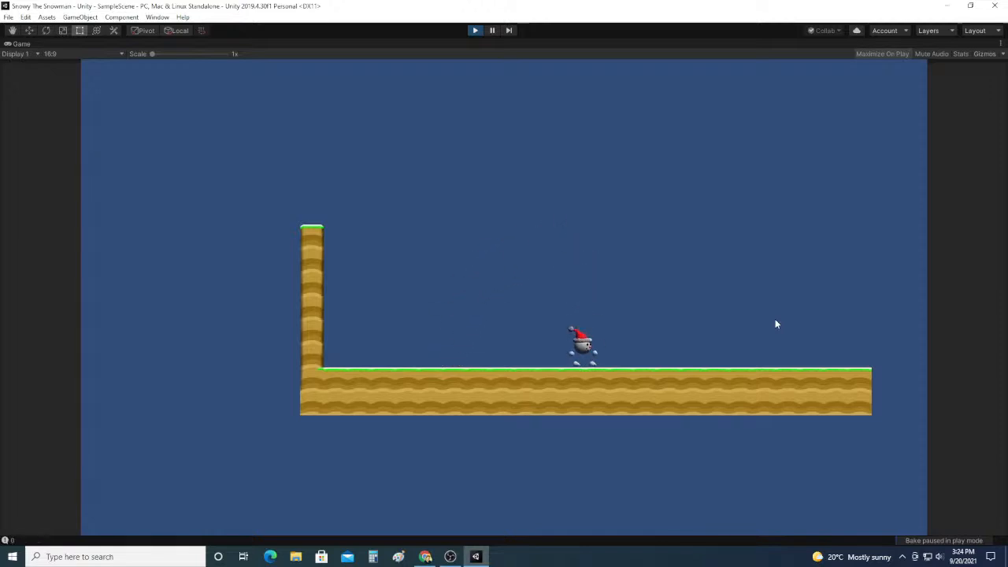
{"action": "key", "text": "space"}
{"action": "key", "text": "Right"}
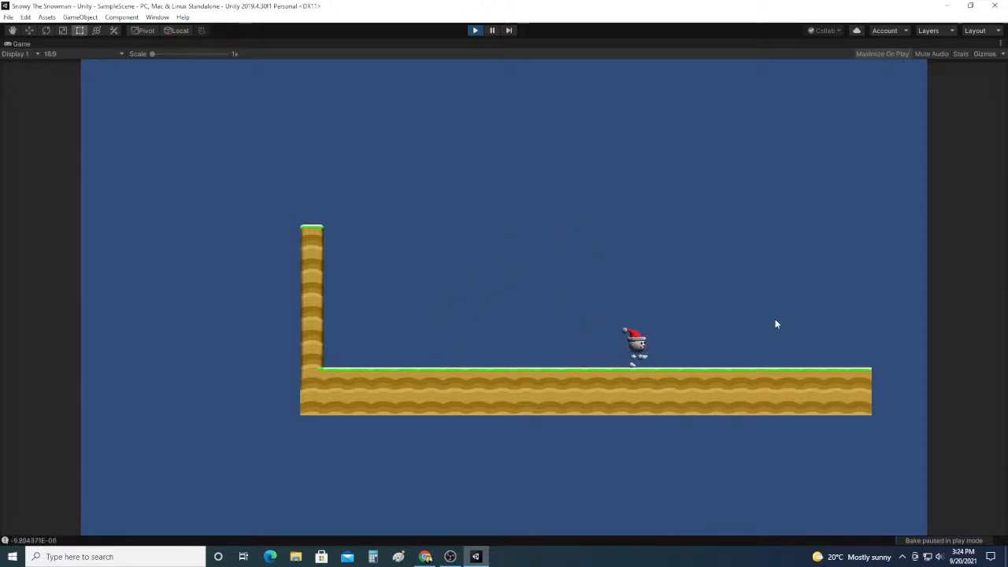
{"action": "key", "text": "Left"}
{"action": "key", "text": "Right"}
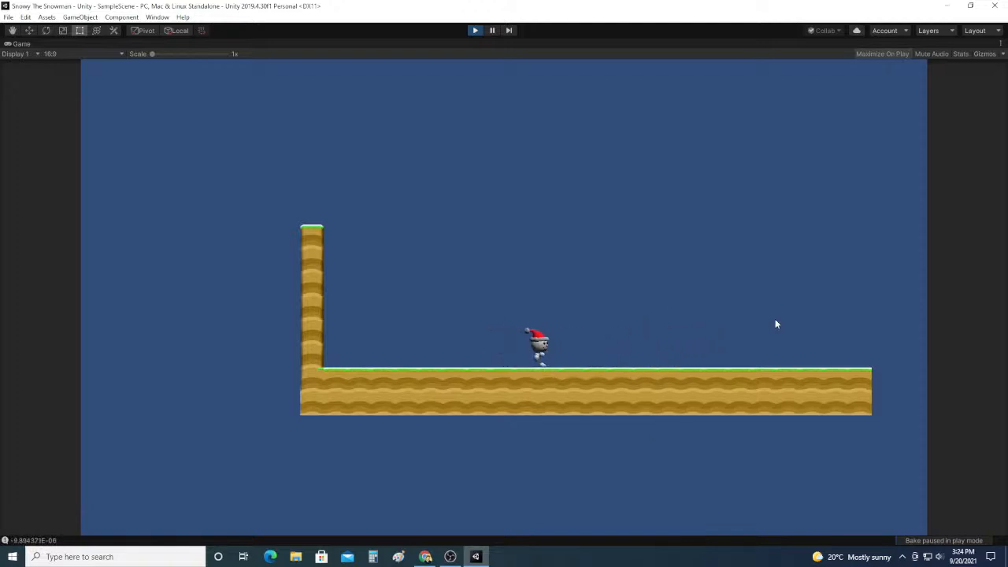
{"action": "key", "text": "Left"}
{"action": "key", "text": "Right"}
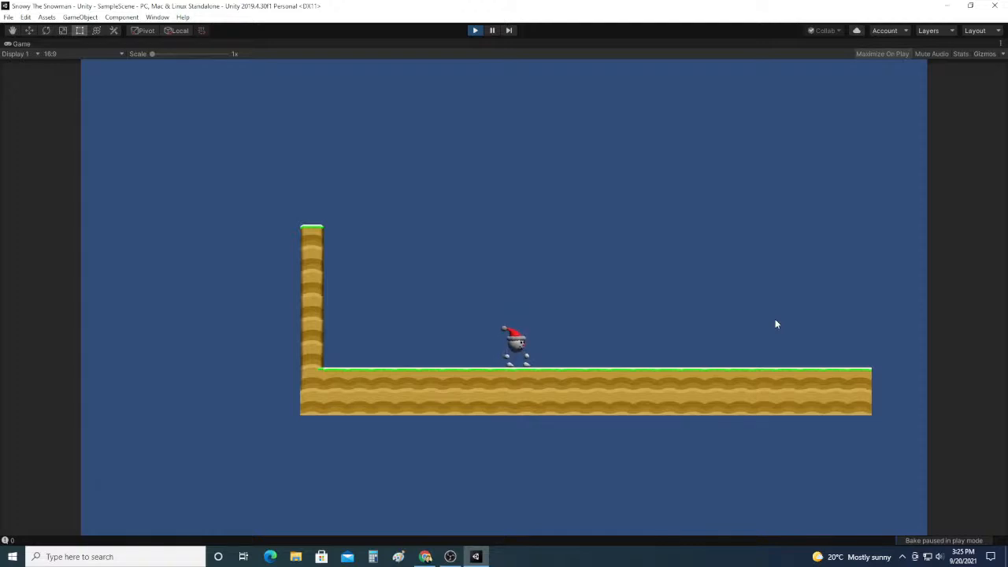
{"action": "key", "text": "space"}
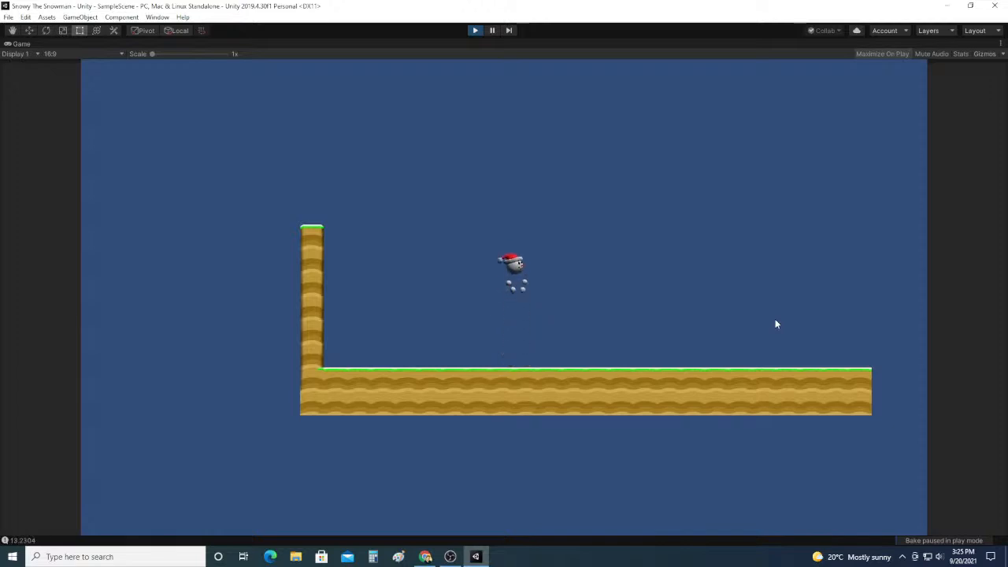
{"action": "left_click", "coordinate": [474, 31]}
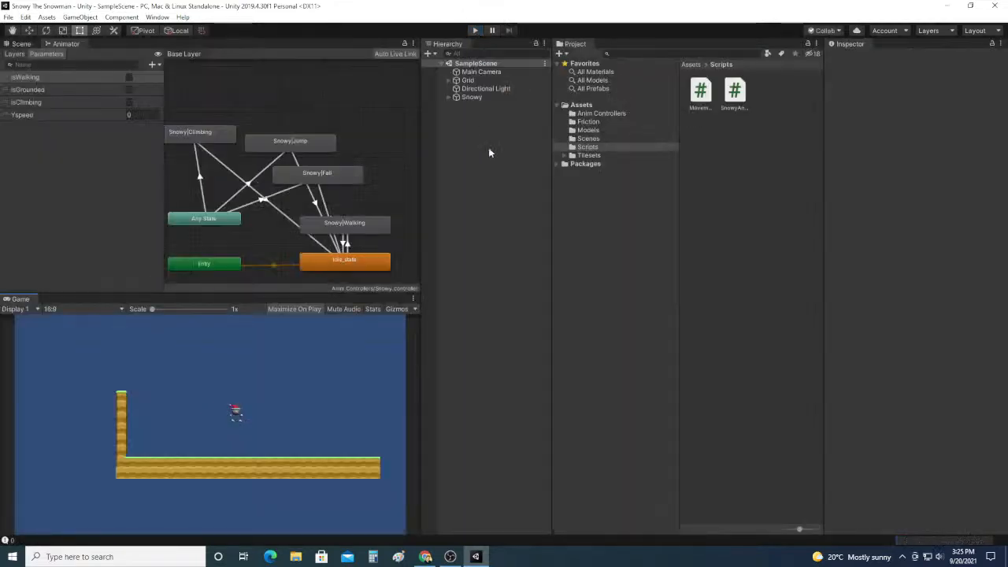
Step: Close Unity, launch GameMaker Studio 2, postpone the version update and open the recent SnowyTheSnowman project
{"action": "left_click", "coordinate": [998, 5]}
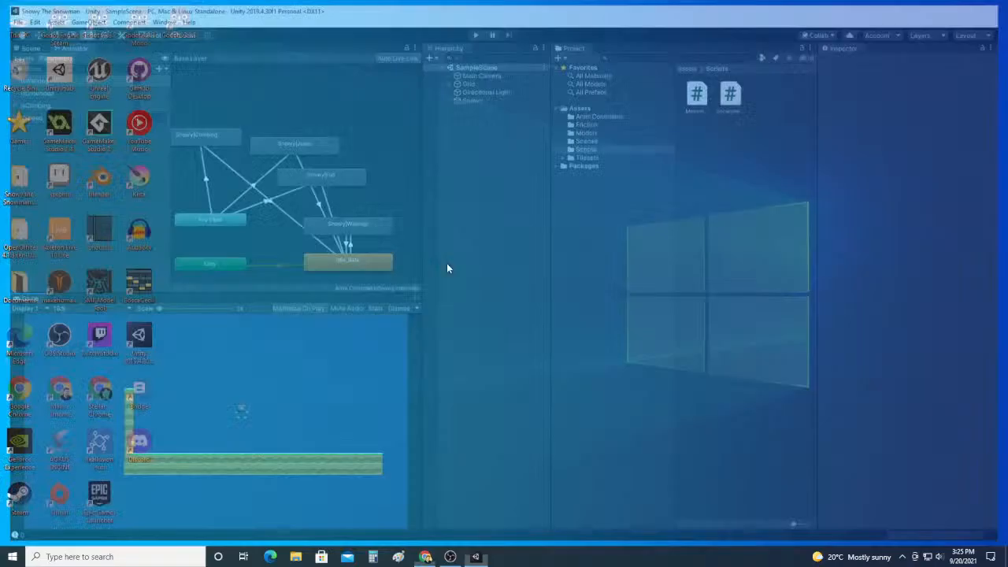
{"action": "left_click", "coordinate": [98, 126]}
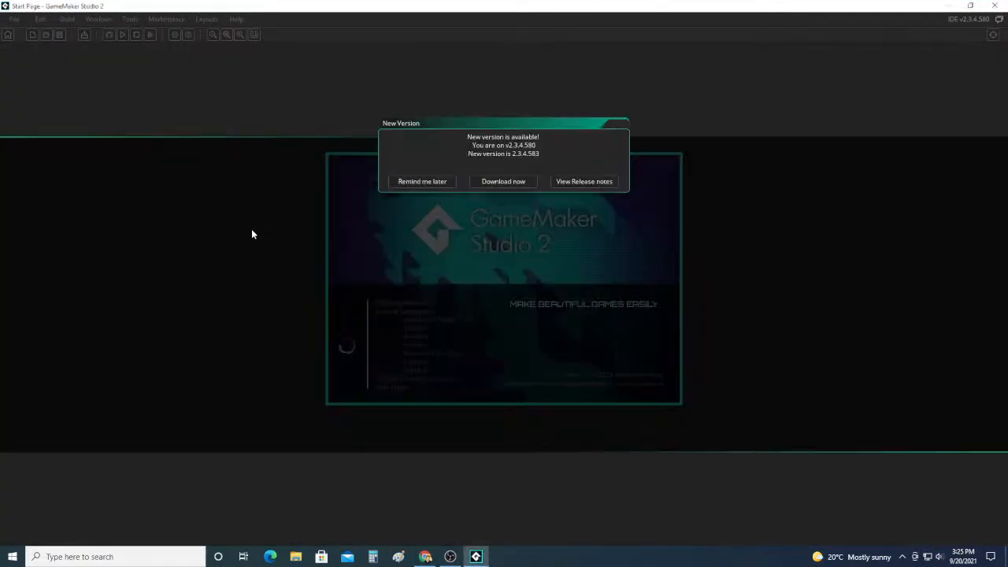
{"action": "left_click", "coordinate": [433, 182]}
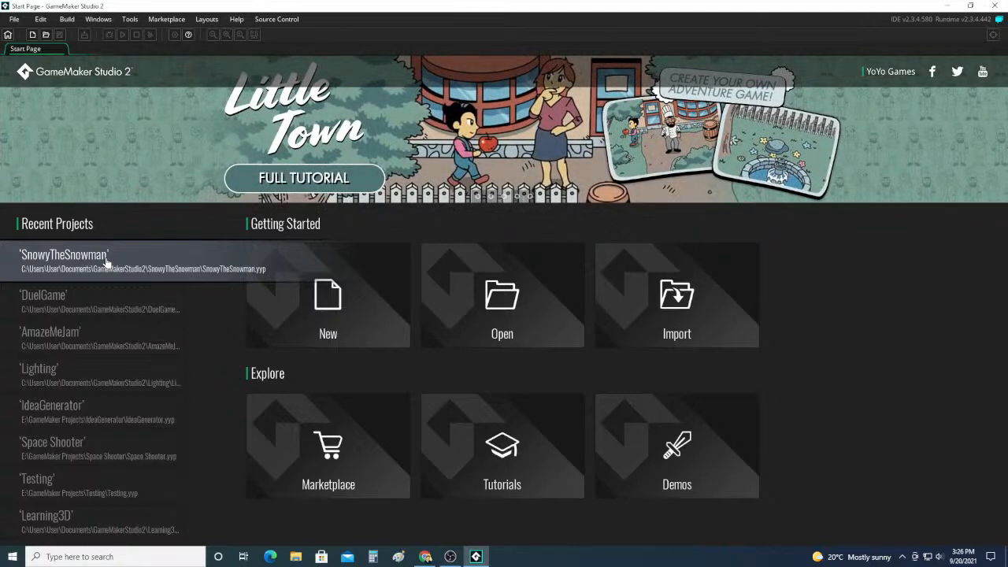
{"action": "left_click", "coordinate": [105, 262]}
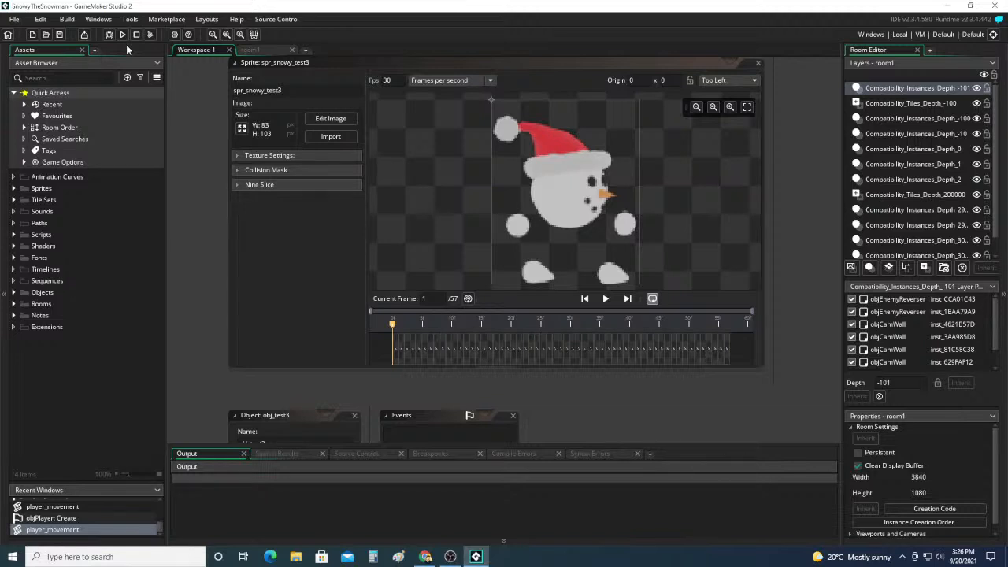
Step: Run the GameMaker project, take the snowman over the icy spike pit and throw snowballs at the purple monster
{"action": "left_click", "coordinate": [122, 35]}
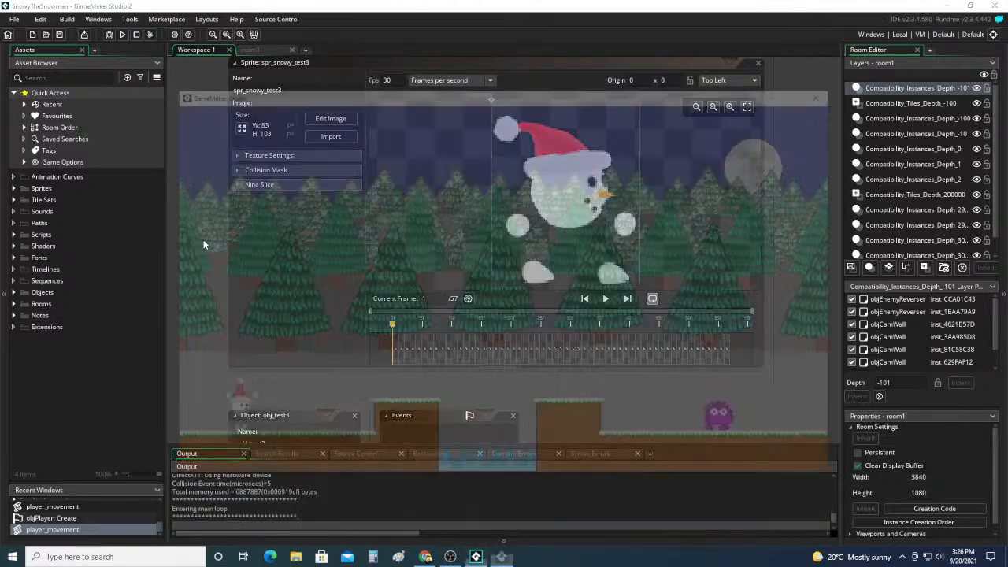
{"action": "key", "text": "Right"}
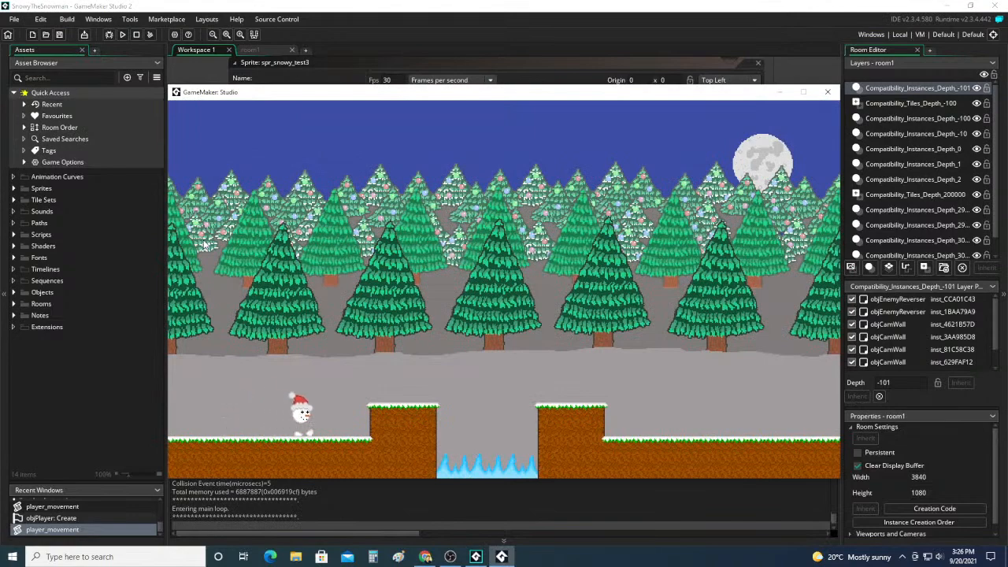
{"action": "key", "text": "Right"}
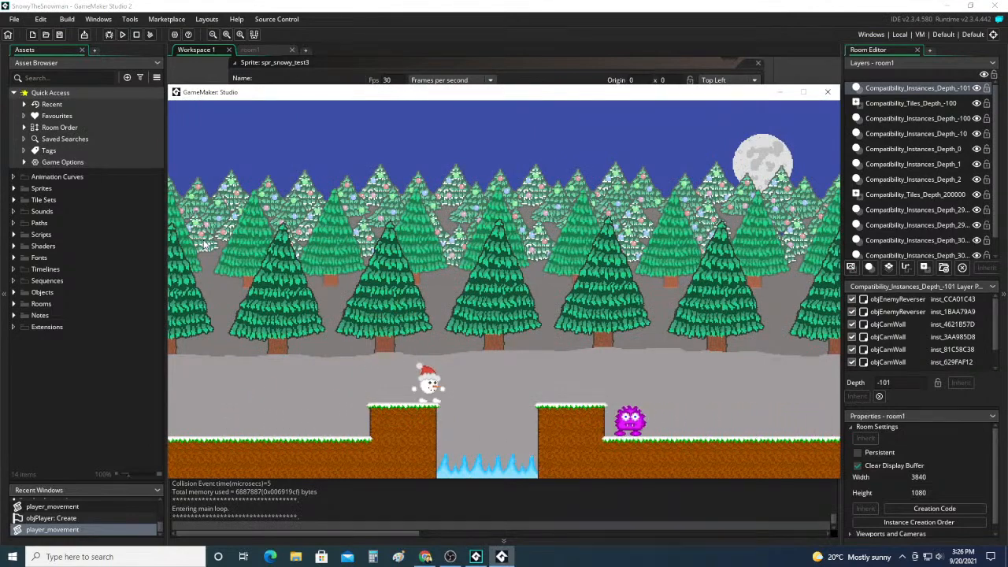
{"action": "key", "text": "space"}
{"action": "key", "text": "Right"}
{"action": "key", "text": "space"}
{"action": "key", "text": "space"}
{"action": "key", "text": "space"}
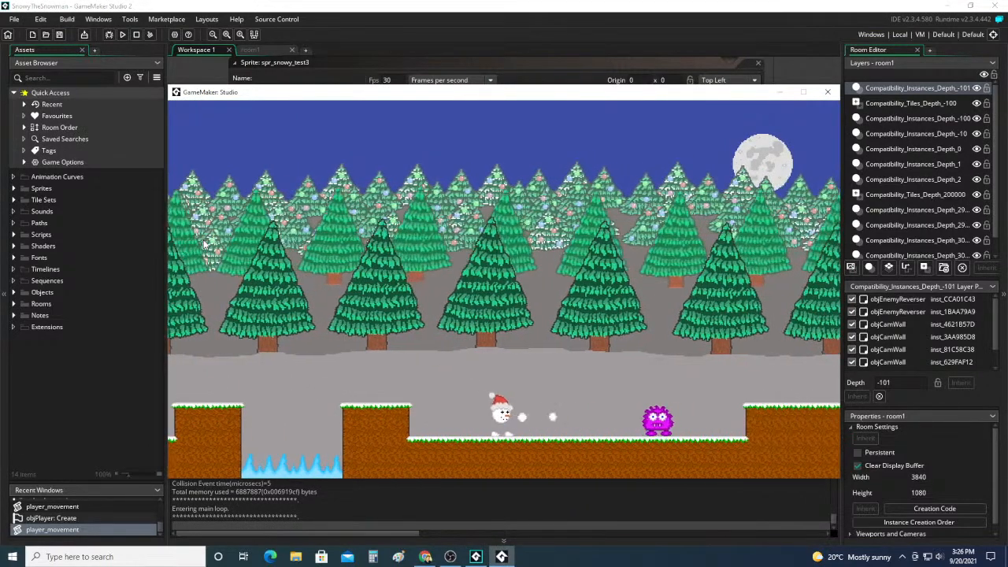
Step: Jump the snowman back over the spike pit to the level's start, then forward across the pit again
{"action": "key", "text": "Right"}
{"action": "key", "text": "space"}
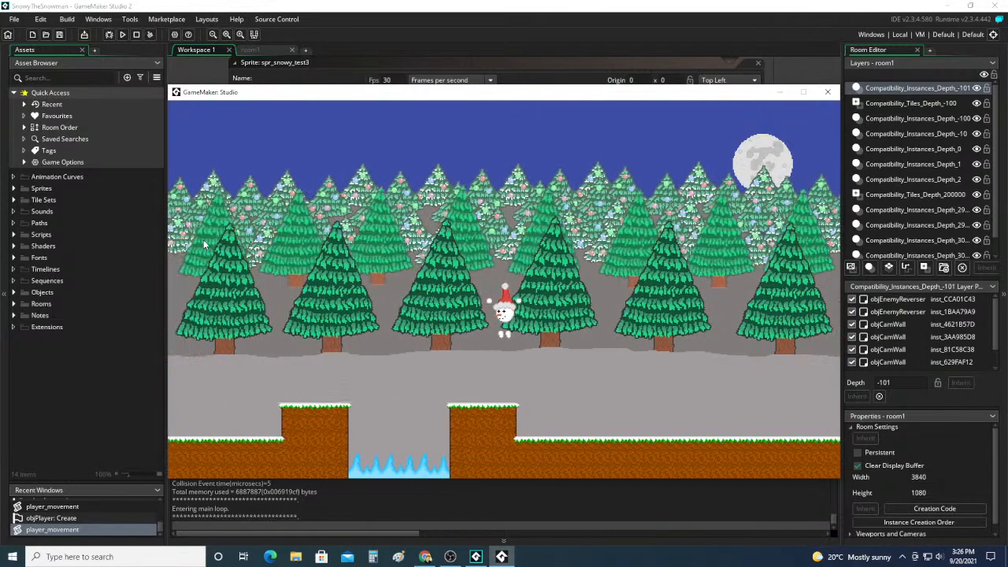
{"action": "key", "text": "Left"}
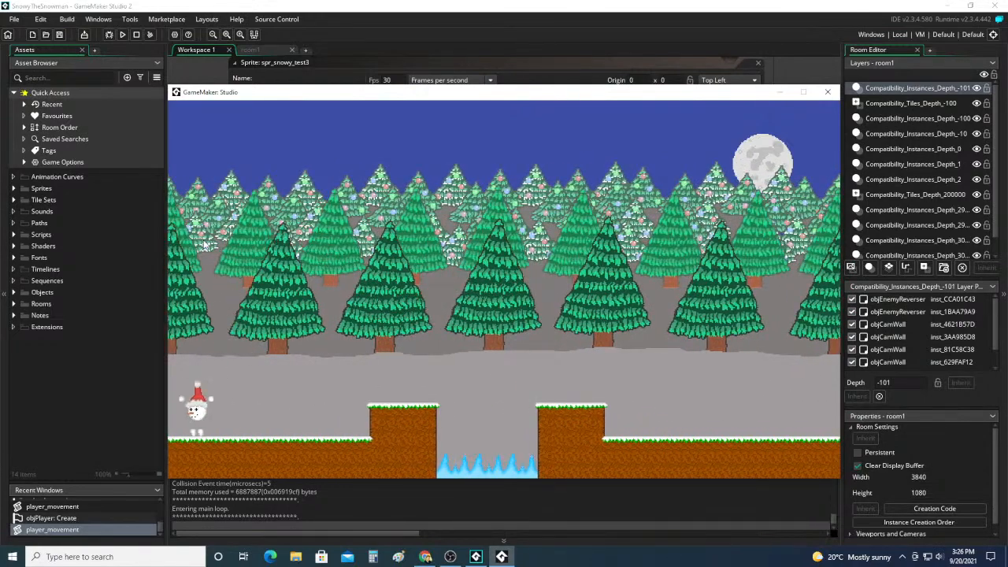
{"action": "key", "text": "Right"}
{"action": "key", "text": "space"}
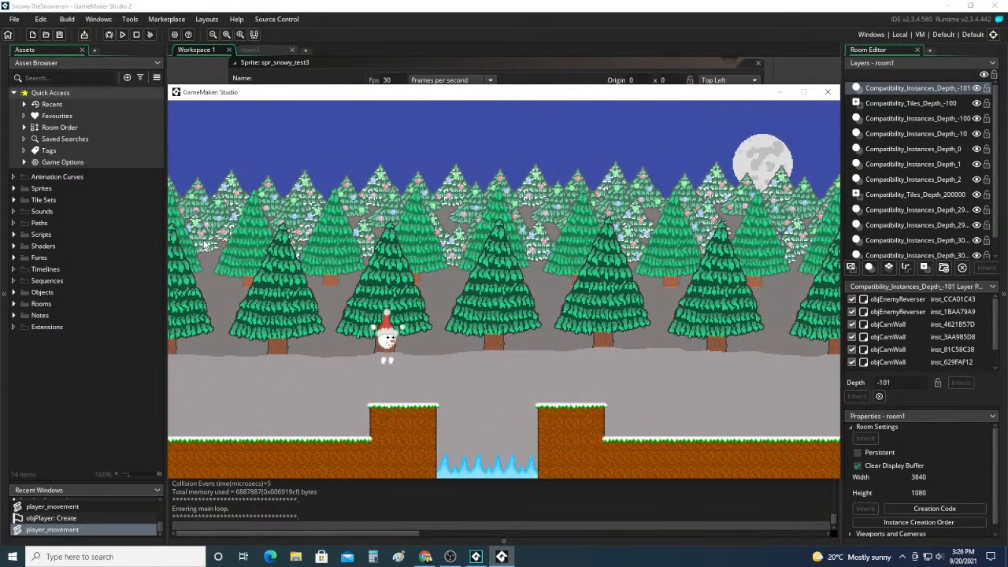
{"action": "key", "text": "Right"}
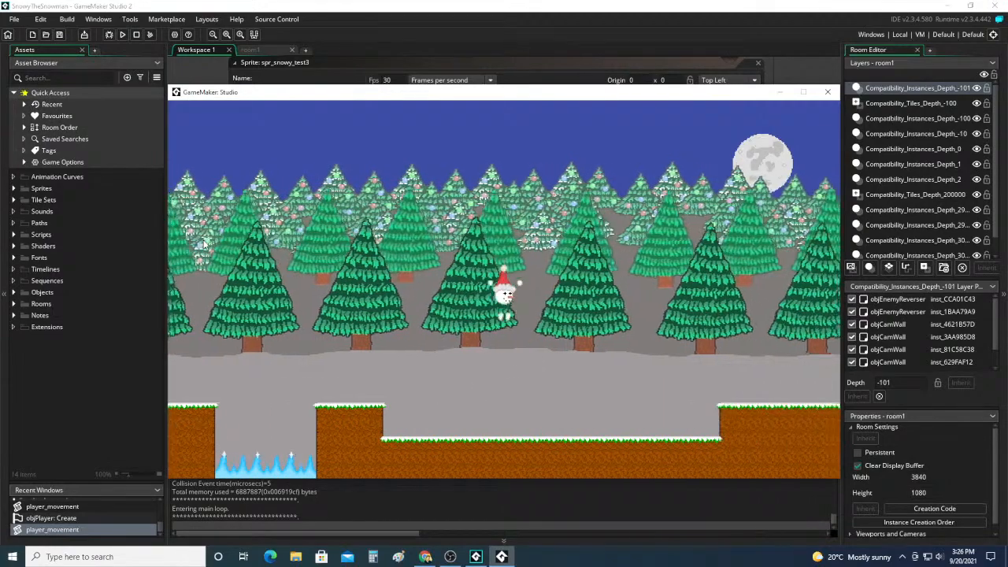
Step: Run and jump the snowman forward up the snowy ledges through the forest and on into the cave
{"action": "key", "text": "Right"}
{"action": "key", "text": "space"}
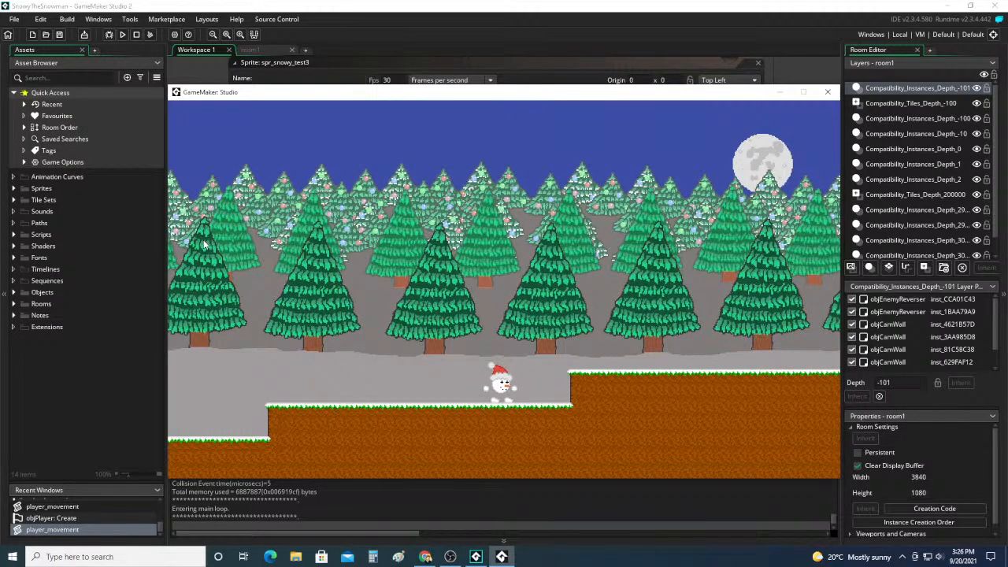
{"action": "key", "text": "Right"}
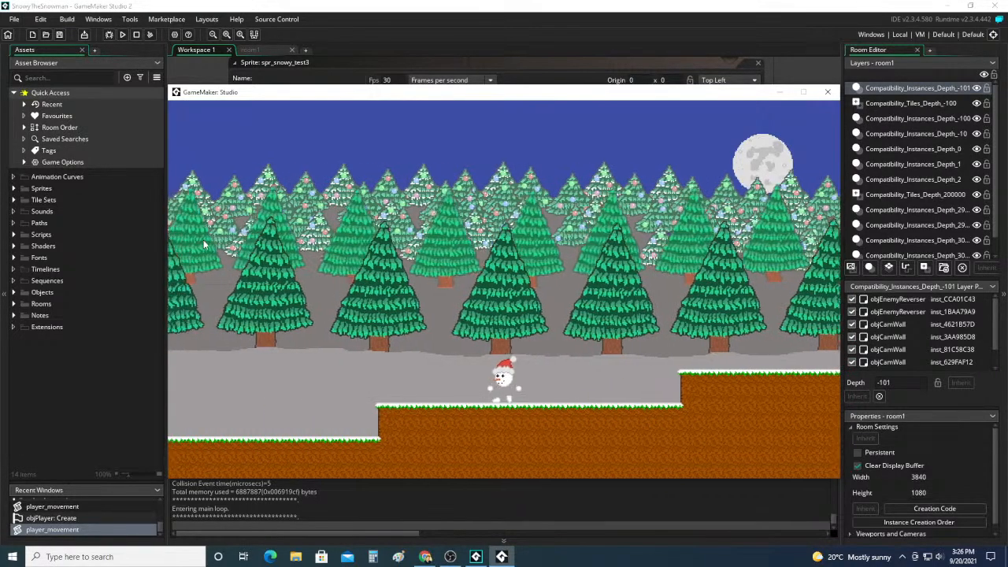
{"action": "key", "text": "space"}
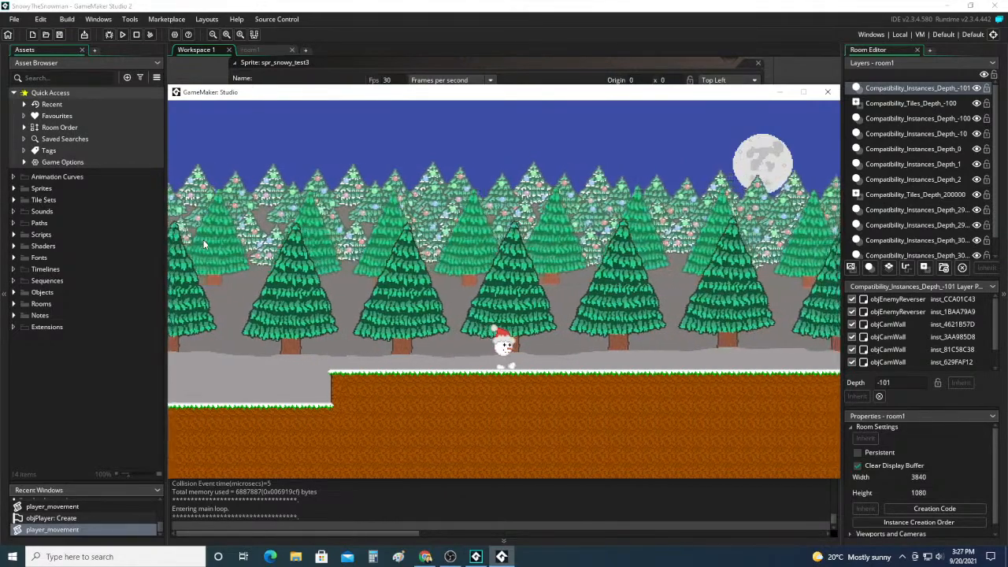
{"action": "key", "text": "space"}
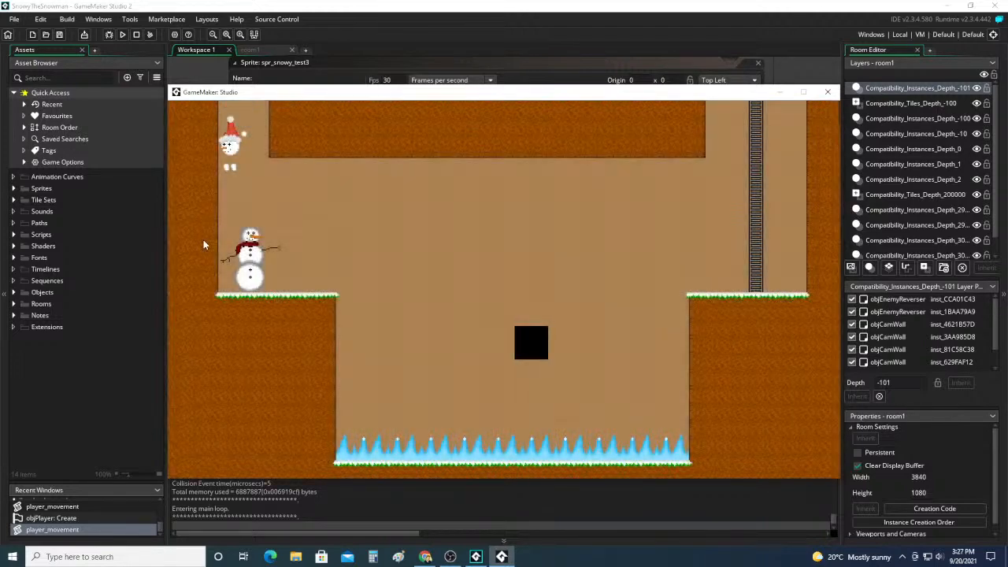
Step: Carry the snowman across the cave's spike pit on the moving black block and climb the ladder
{"action": "key", "text": "Right"}
{"action": "key", "text": "space"}
{"action": "key", "text": "Left"}
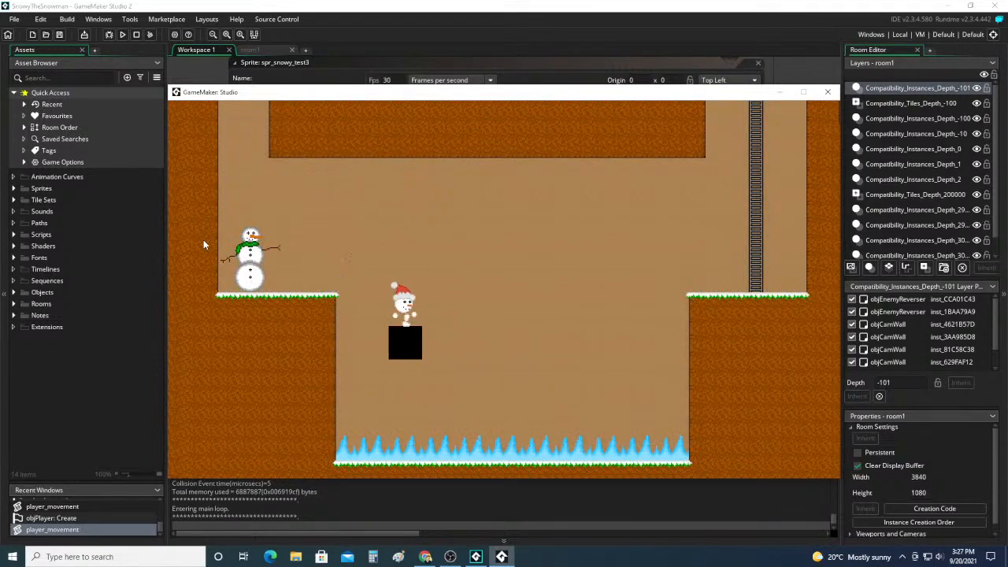
{"action": "key", "text": "Right"}
{"action": "key", "text": "space"}
{"action": "key", "text": "space"}
{"action": "key", "text": "Right"}
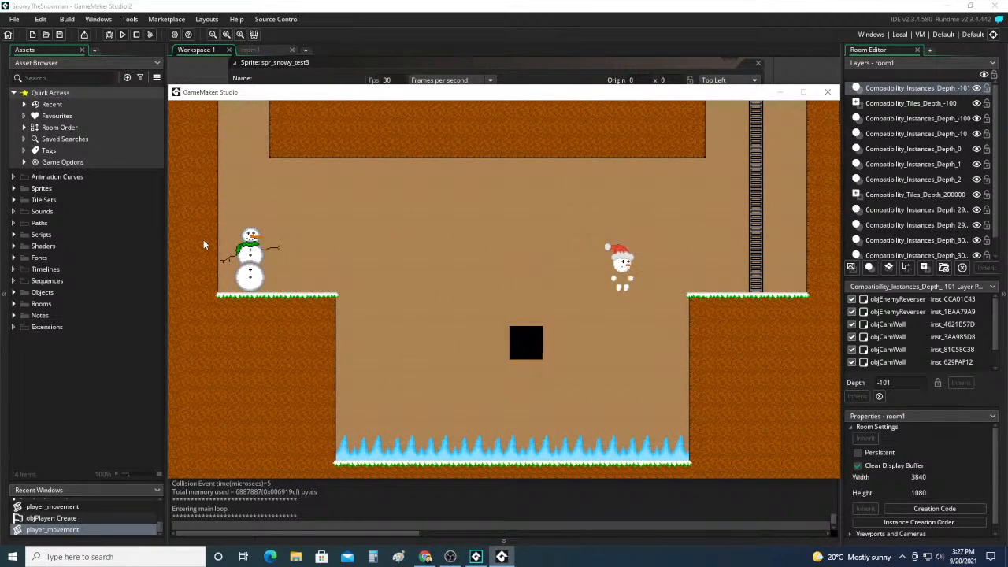
{"action": "key", "text": "Up"}
{"action": "key", "text": "Up"}
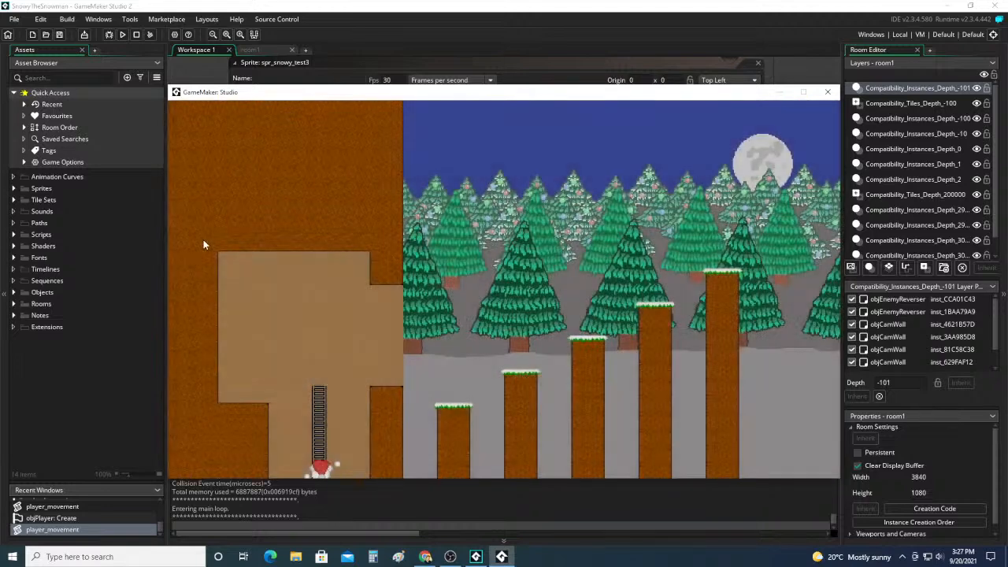
Step: Test repeated jumps and quick direction changes with the snowman in the chamber above the ladder
{"action": "key", "text": "Left"}
{"action": "key", "text": "space"}
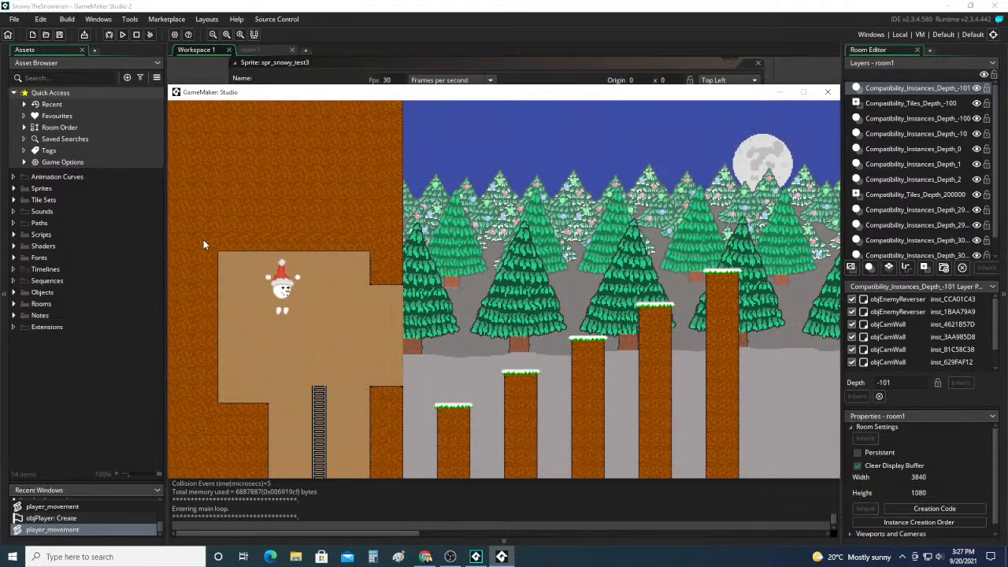
{"action": "key", "text": "Right"}
{"action": "key", "text": "Left"}
{"action": "key", "text": "space"}
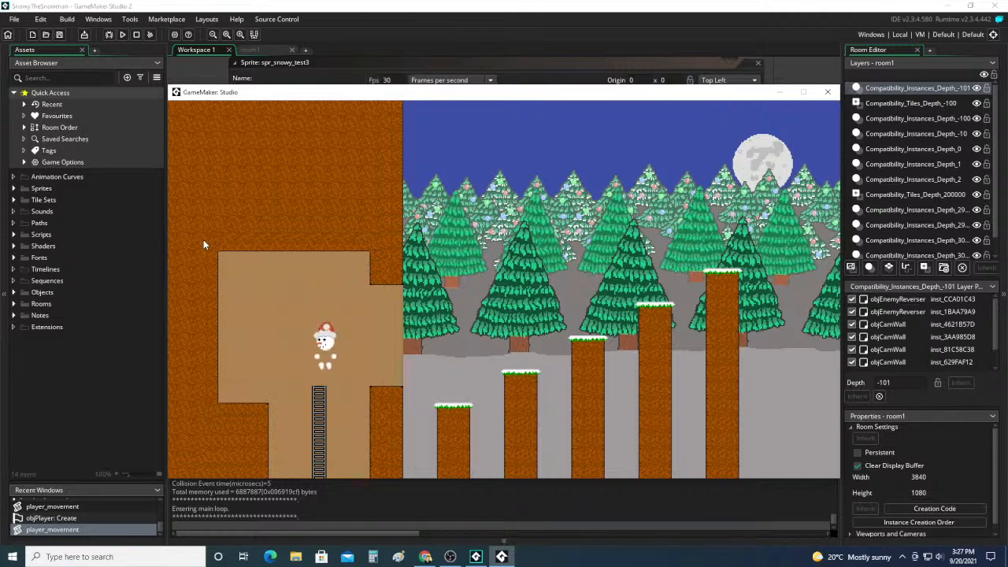
{"action": "key", "text": "space"}
{"action": "key", "text": "Left"}
{"action": "key", "text": "space"}
{"action": "key", "text": "Right"}
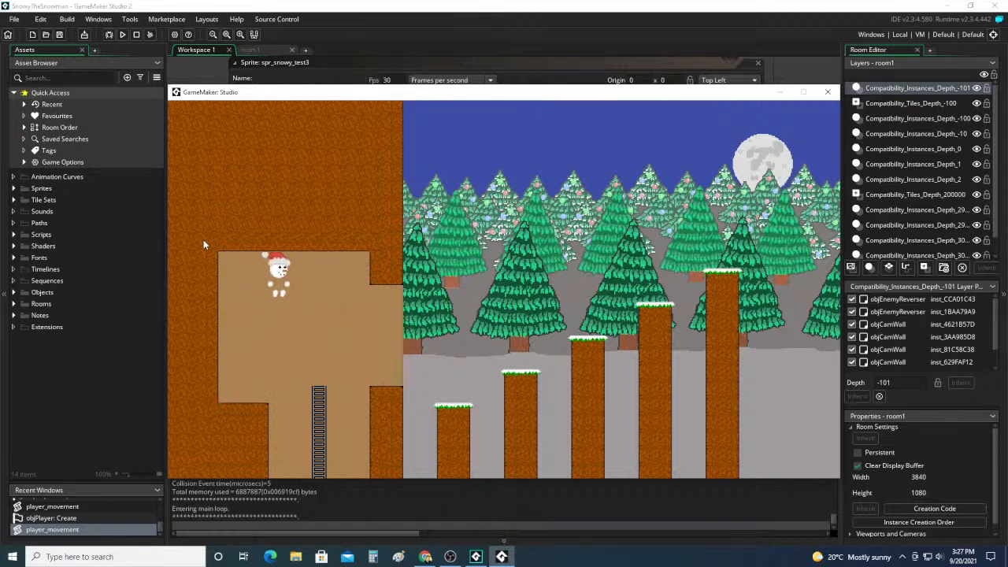
Step: Return the snowman across the spike pit to the scarfed snowman, ride the block back and climb the ladder again
{"action": "key", "text": "Left"}
{"action": "key", "text": "space"}
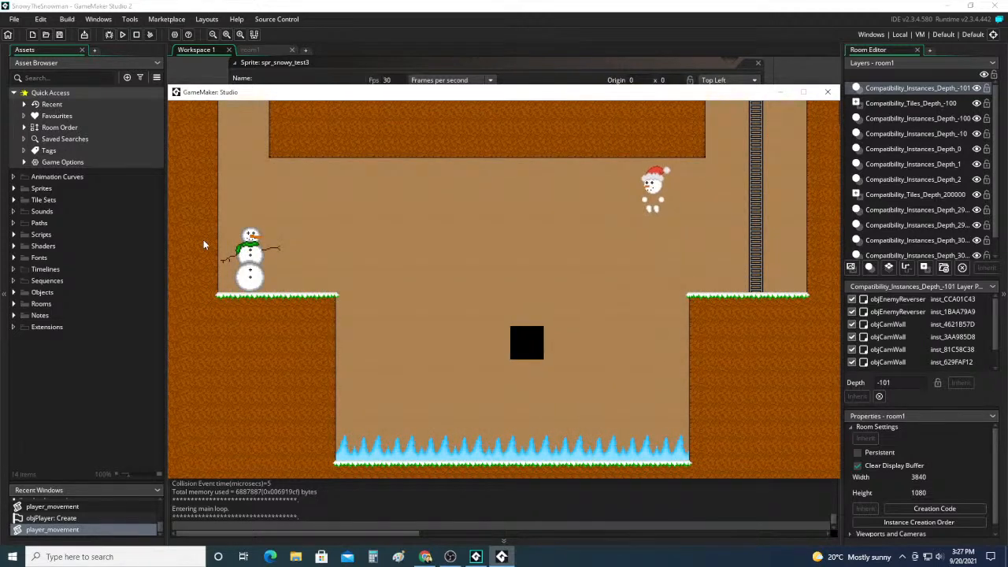
{"action": "key", "text": "space"}
{"action": "key", "text": "Left"}
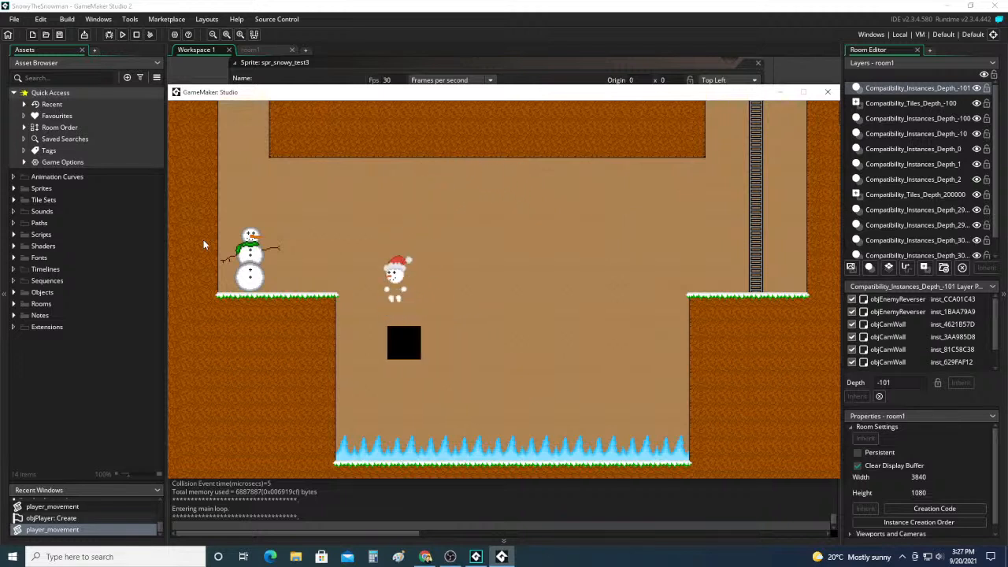
{"action": "key", "text": "space"}
{"action": "key", "text": "Right"}
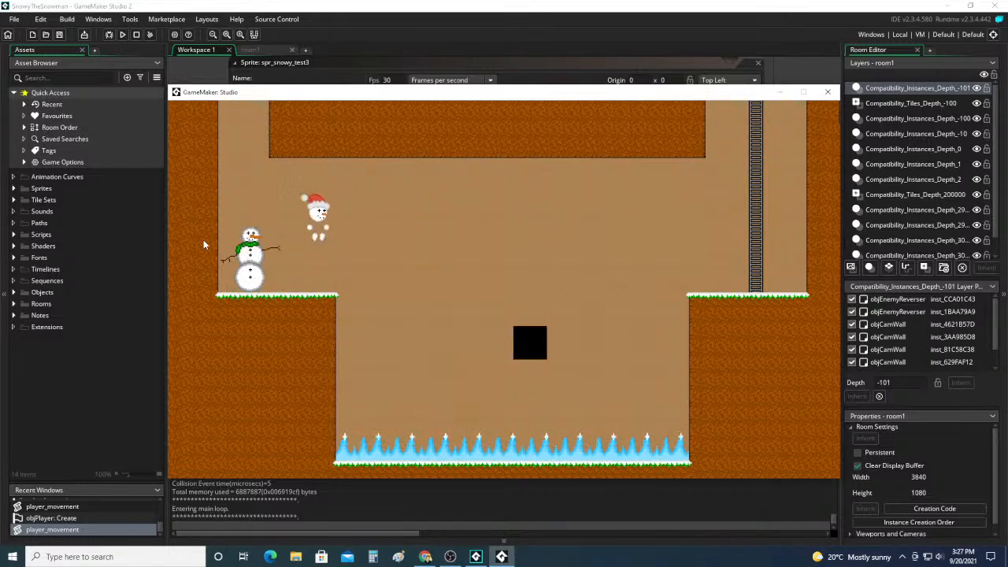
{"action": "key", "text": "space"}
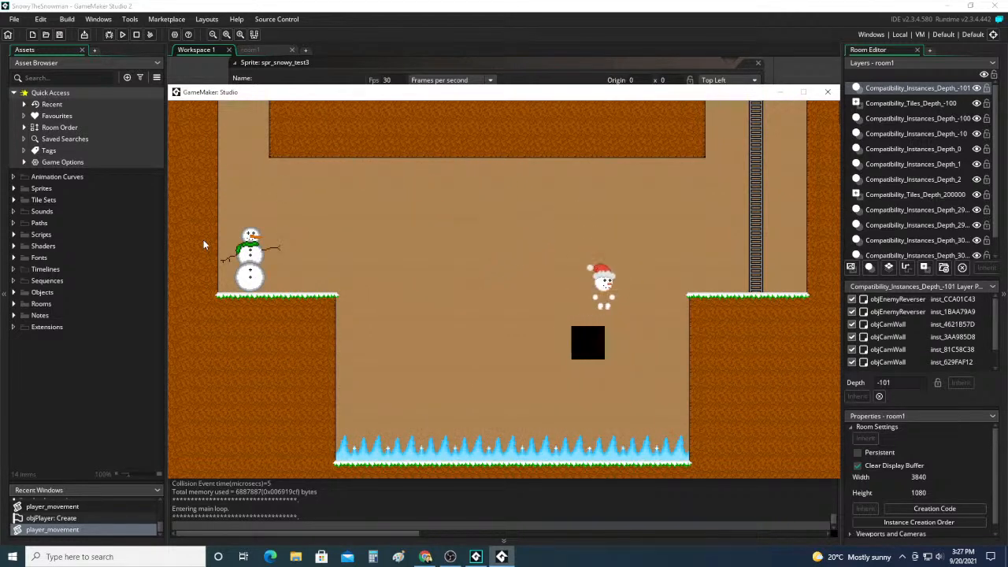
{"action": "key", "text": "space"}
{"action": "key", "text": "Up"}
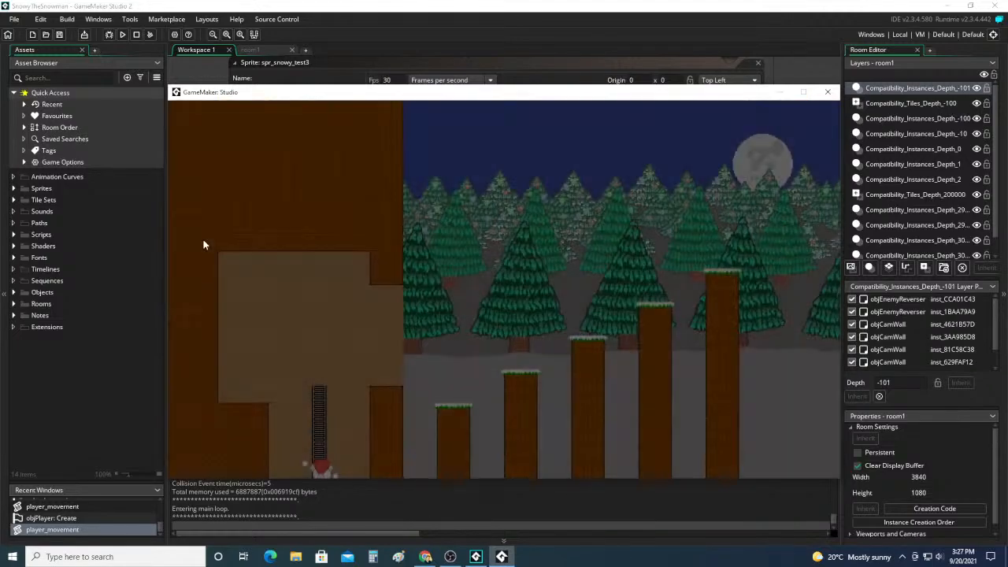
Step: Take the snowman out of the chamber past the snowy pillars into the forest, then close the game
{"action": "key", "text": "Right"}
{"action": "key", "text": "space"}
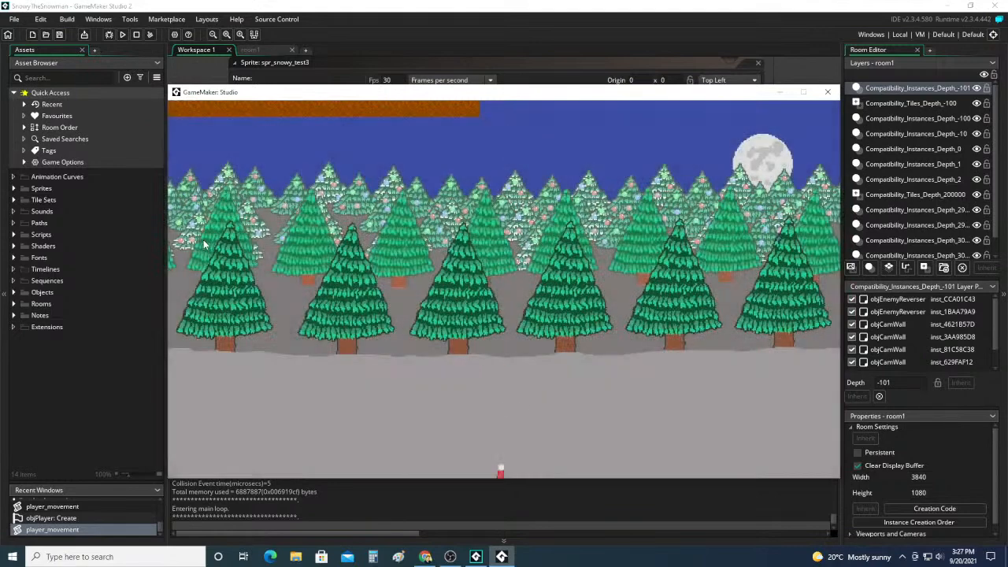
{"action": "left_click", "coordinate": [828, 92]}
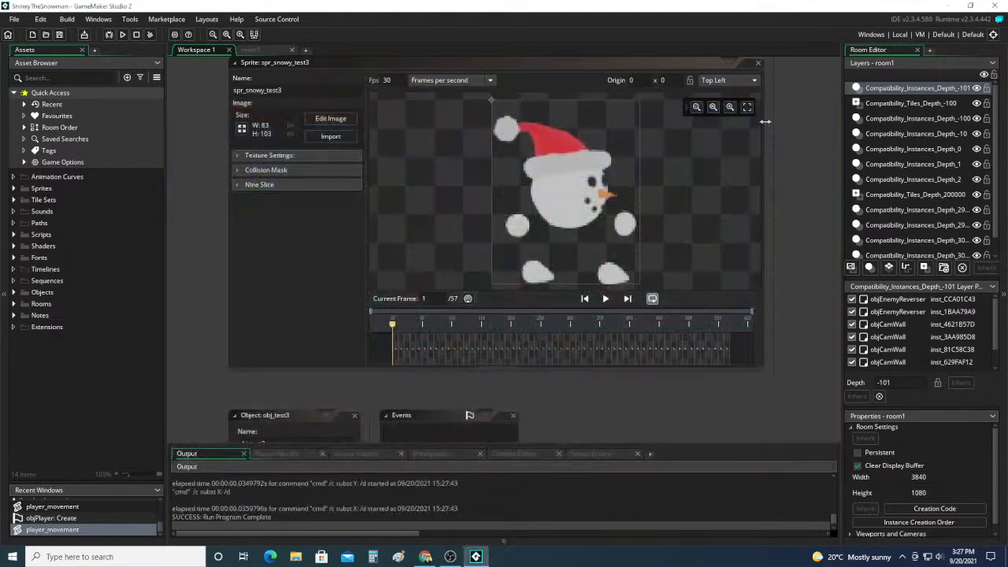
Step: Preview the spr_snowy_test3 sprite animation with the snowman shifted in view, then stop playback
{"action": "middle_click_drag", "start_coordinate": [453, 168], "coordinate": [394, 166]}
{"action": "middle_click_drag", "start_coordinate": [603, 205], "coordinate": [607, 199]}
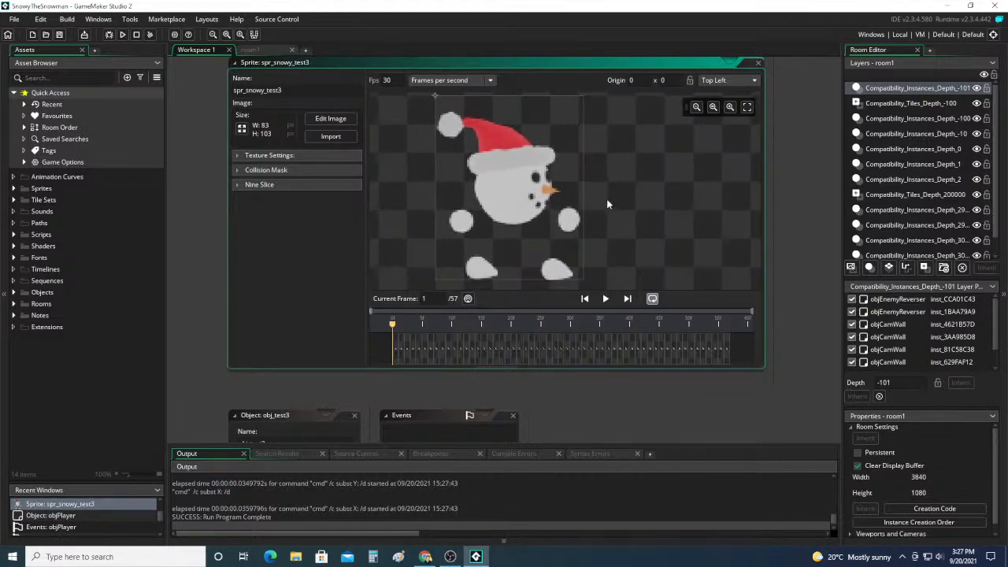
{"action": "left_click", "coordinate": [606, 298]}
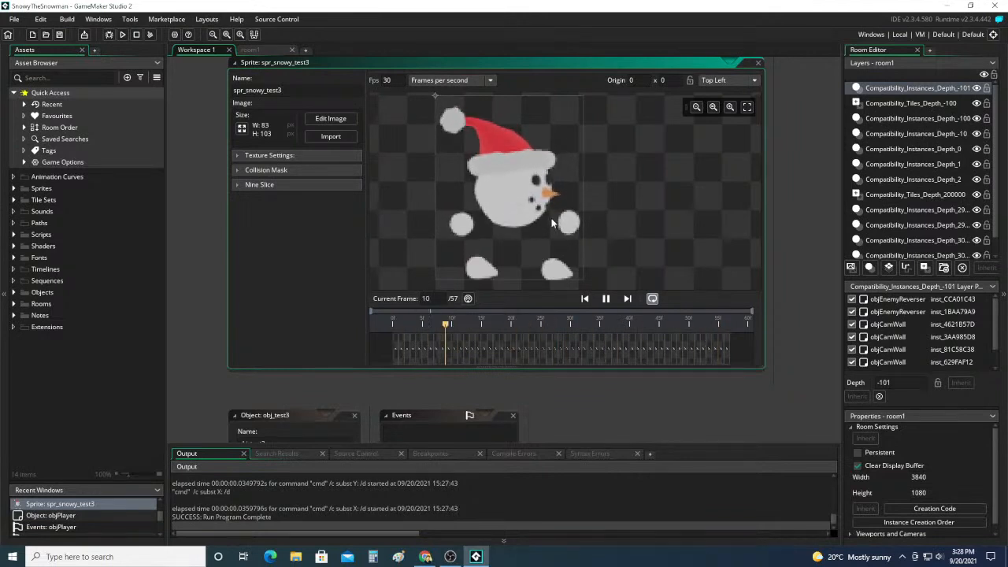
{"action": "left_click", "coordinate": [607, 299]}
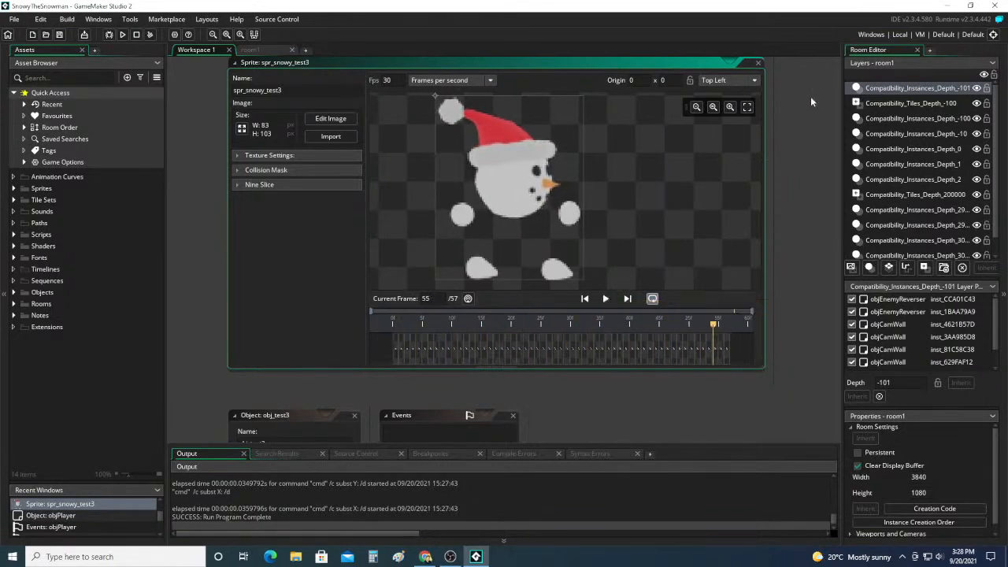
Step: Exit GameMaker Studio 2, confirm the exit, and open the recent file snowy2.blend in Blender
{"action": "left_click", "coordinate": [994, 6]}
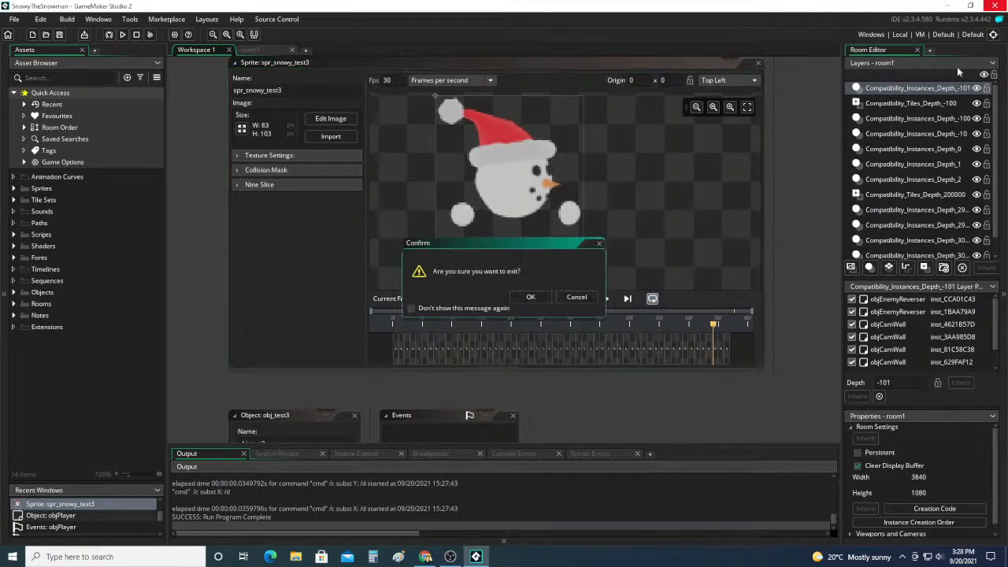
{"action": "left_click", "coordinate": [533, 296]}
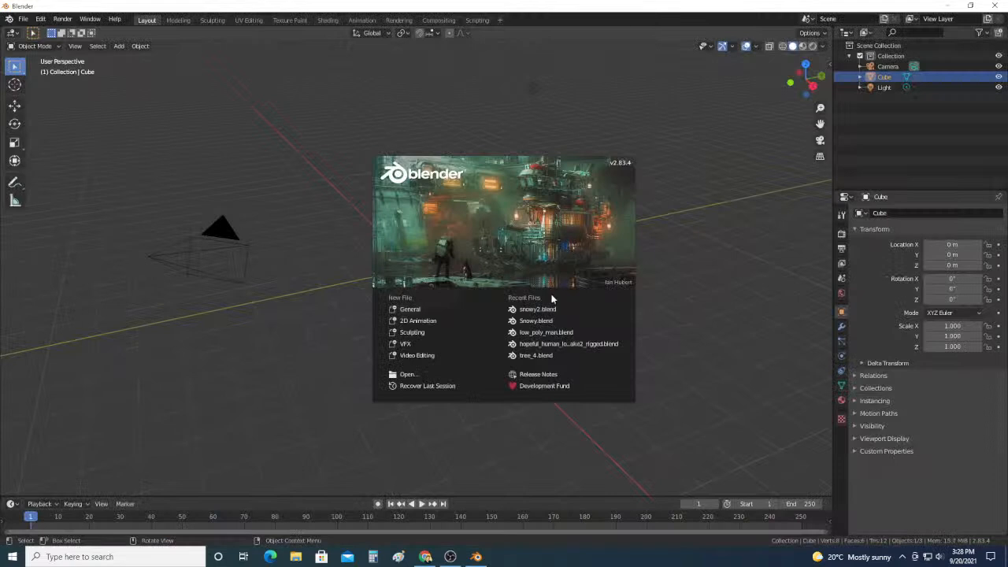
{"action": "left_click", "coordinate": [546, 310]}
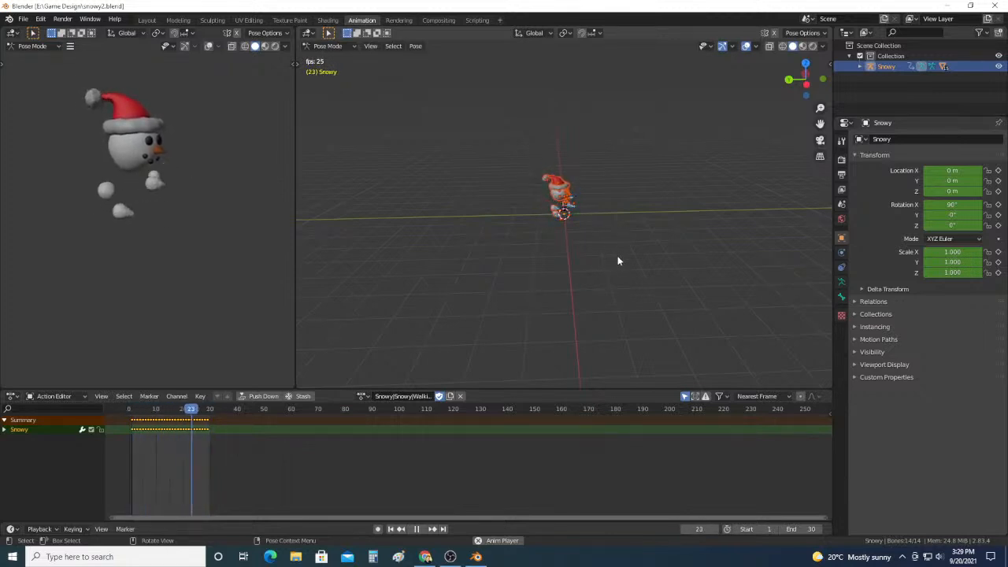
Step: Preview the snowman's Snowy|Idle_state|Idle_state action, then switch to the Climbing action
{"action": "middle_click_drag", "start_coordinate": [609, 255], "coordinate": [629, 235]}
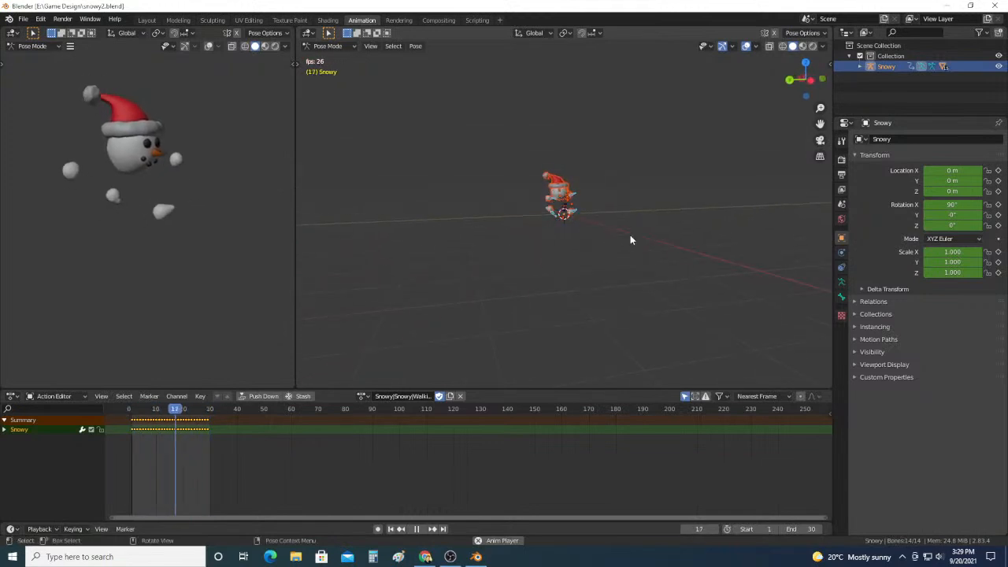
{"action": "left_click", "coordinate": [363, 396]}
{"action": "left_click", "coordinate": [388, 412]}
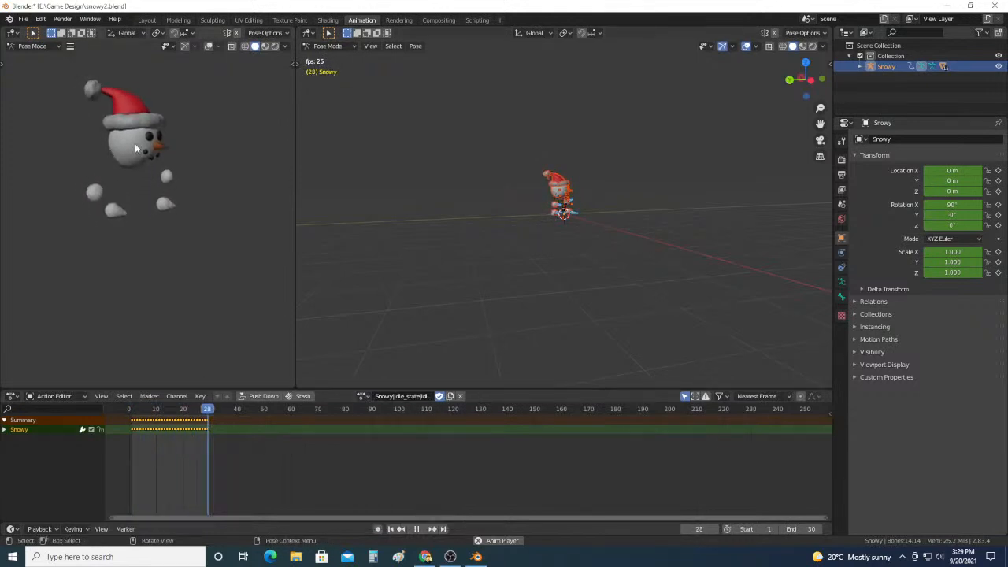
{"action": "left_click", "coordinate": [363, 396]}
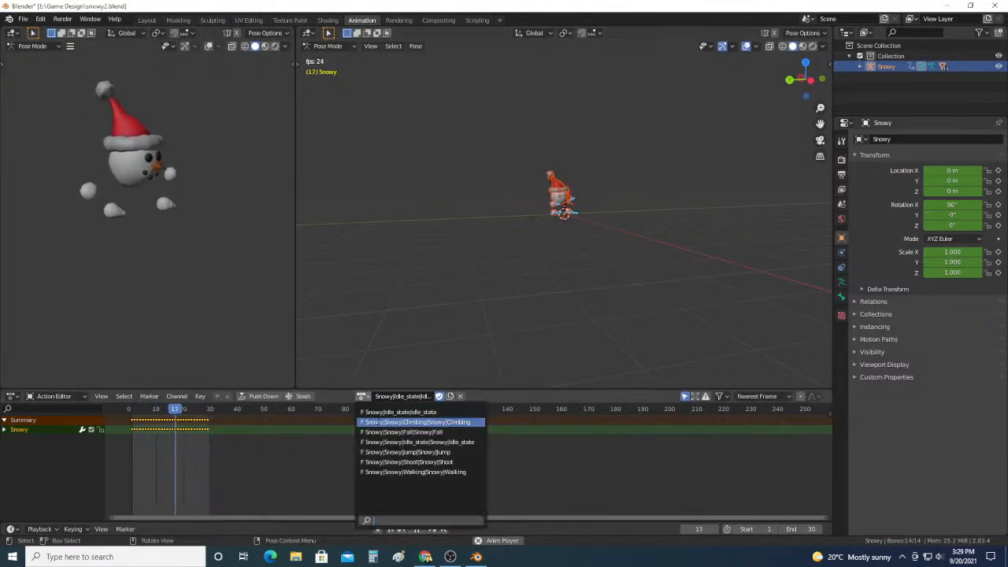
{"action": "left_click", "coordinate": [378, 422]}
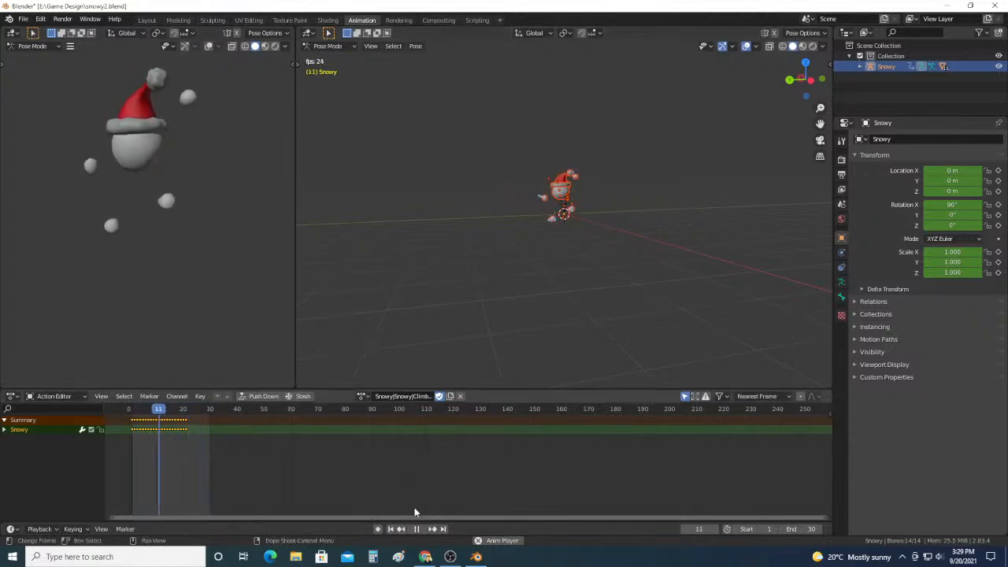
Step: Shorten the climbing playback range to end at frame 21, compare it with 22, and return to 21
{"action": "left_click", "coordinate": [784, 533]}
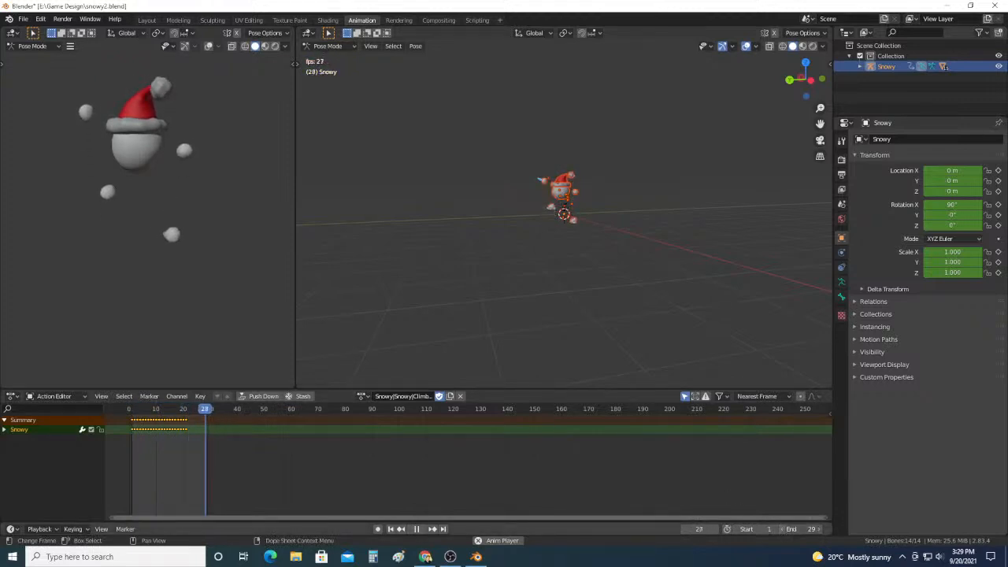
{"action": "left_click", "coordinate": [784, 533]}
{"action": "left_click", "coordinate": [784, 532]}
{"action": "left_click", "coordinate": [784, 533]}
{"action": "left_click", "coordinate": [784, 533]}
{"action": "left_click", "coordinate": [784, 533]}
{"action": "left_click", "coordinate": [784, 533]}
{"action": "left_click", "coordinate": [784, 533]}
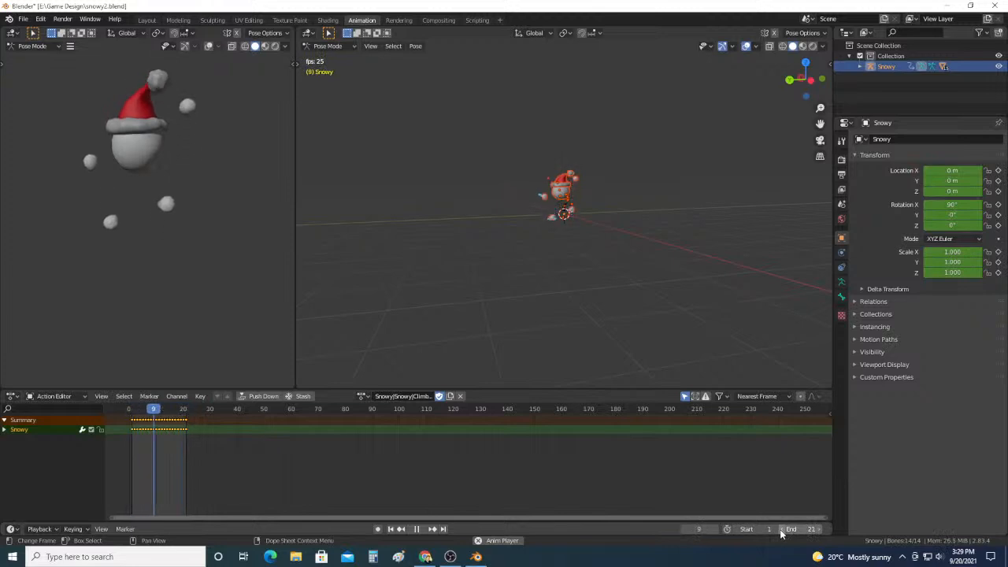
{"action": "left_click", "coordinate": [817, 531]}
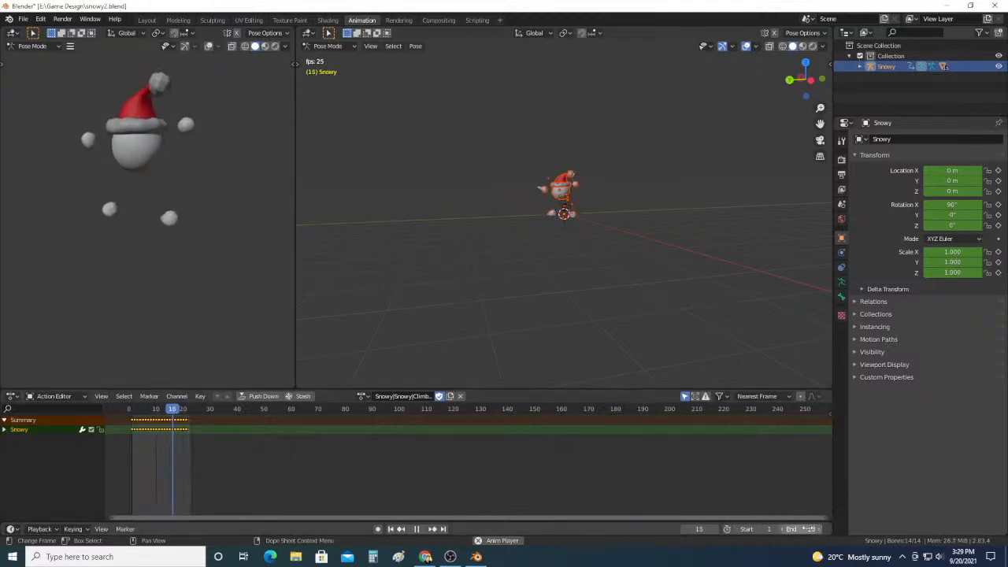
{"action": "left_click", "coordinate": [781, 530]}
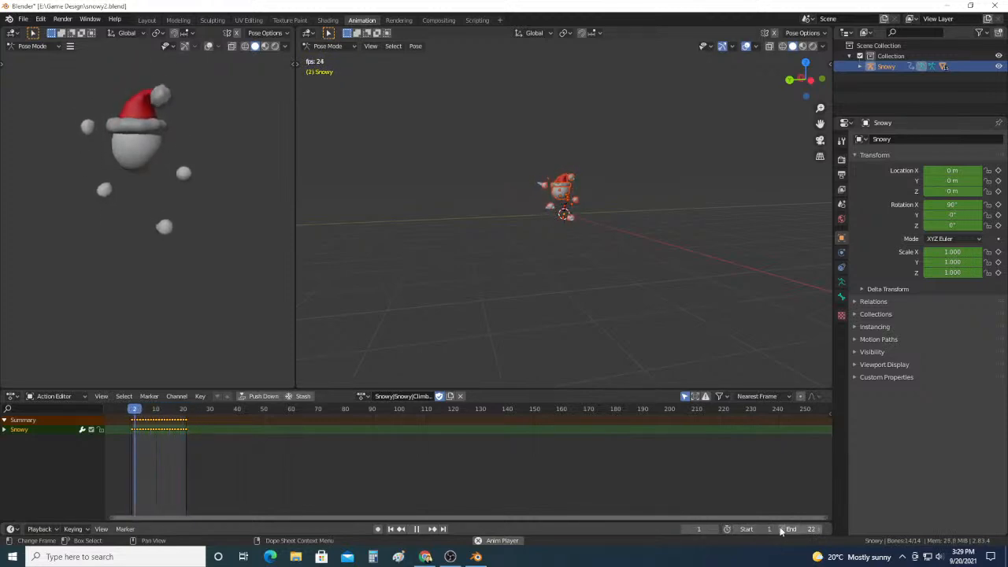
{"action": "left_click", "coordinate": [780, 530]}
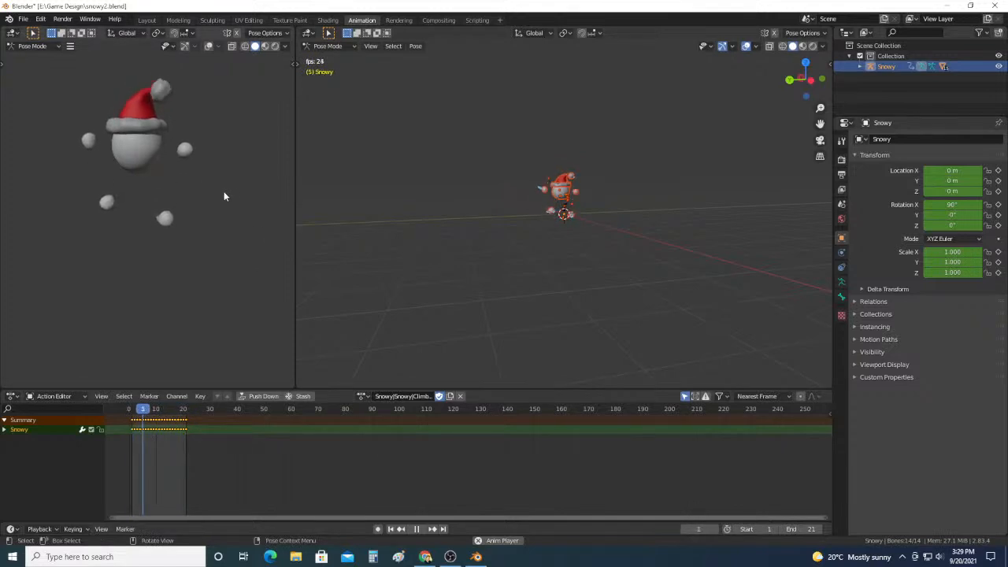
Step: Preview the snowman's Climbing and Fall actions, then switch to Snowy|Snowy|Idle_state|Snowy|Idle_state
{"action": "left_click", "coordinate": [362, 396]}
{"action": "left_click", "coordinate": [417, 422]}
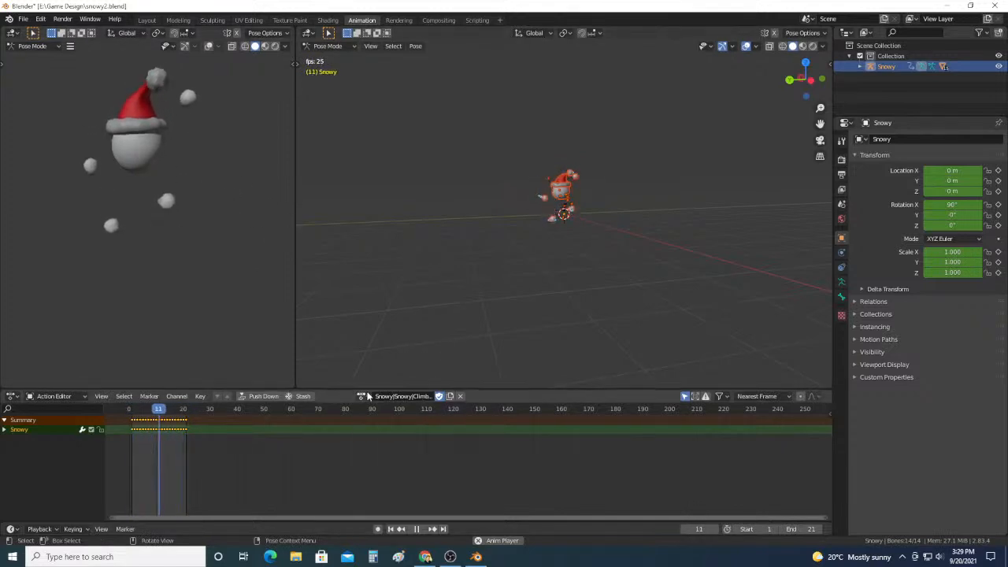
{"action": "left_click", "coordinate": [364, 396]}
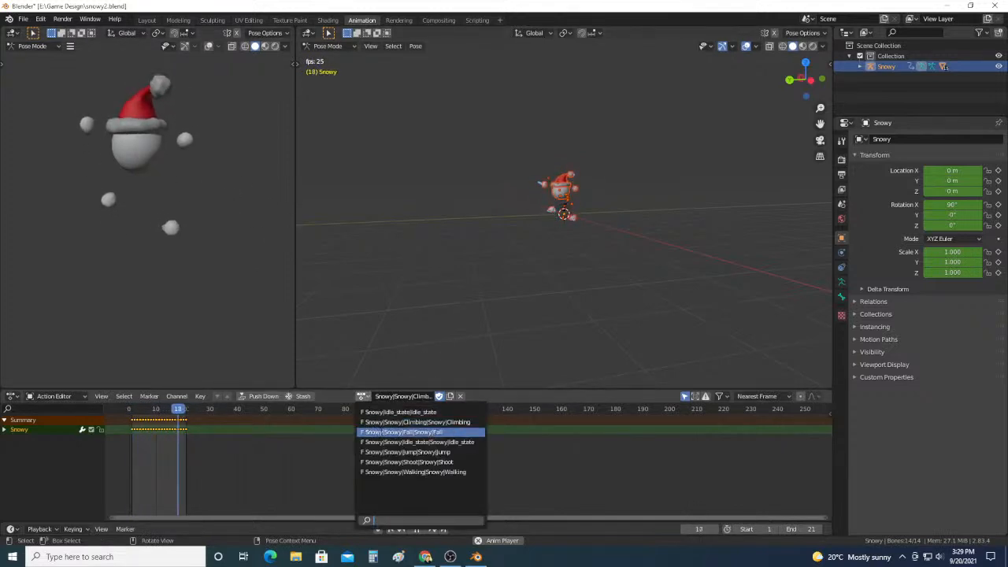
{"action": "left_click", "coordinate": [425, 432]}
{"action": "left_click", "coordinate": [361, 396]}
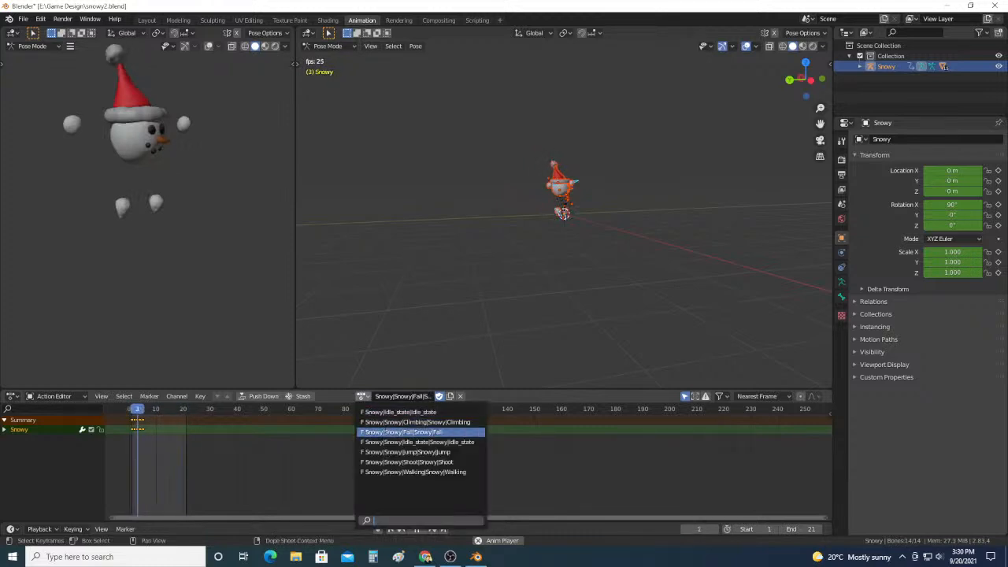
{"action": "left_click", "coordinate": [402, 441]}
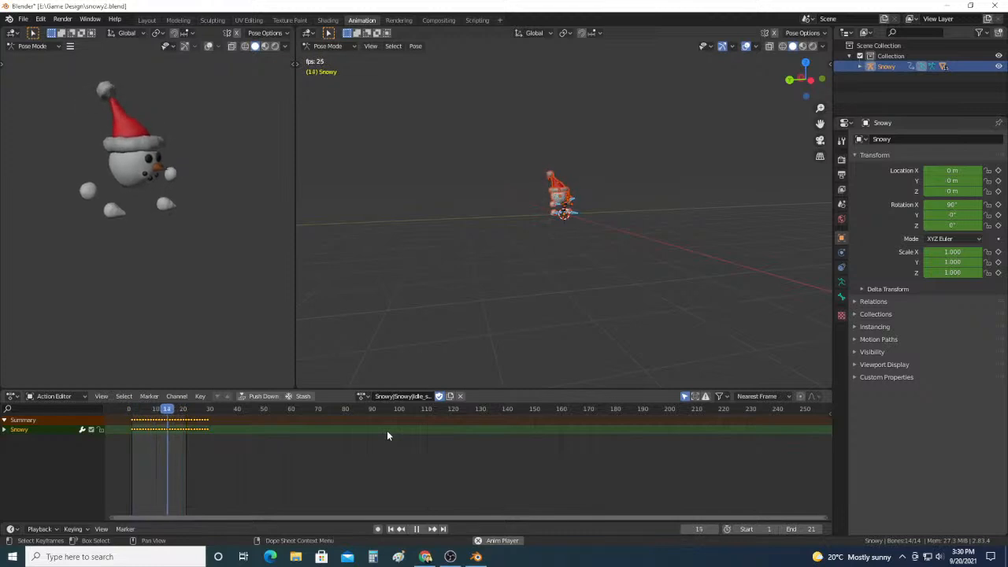
Step: Extend the playback range to end at frame 30, matching the idle action's keyframes
{"action": "left_click", "coordinate": [821, 529]}
{"action": "left_click", "coordinate": [820, 529]}
{"action": "left_click", "coordinate": [820, 529]}
{"action": "left_click", "coordinate": [820, 529]}
{"action": "left_click", "coordinate": [820, 529]}
{"action": "left_click", "coordinate": [820, 529]}
{"action": "left_click", "coordinate": [820, 529]}
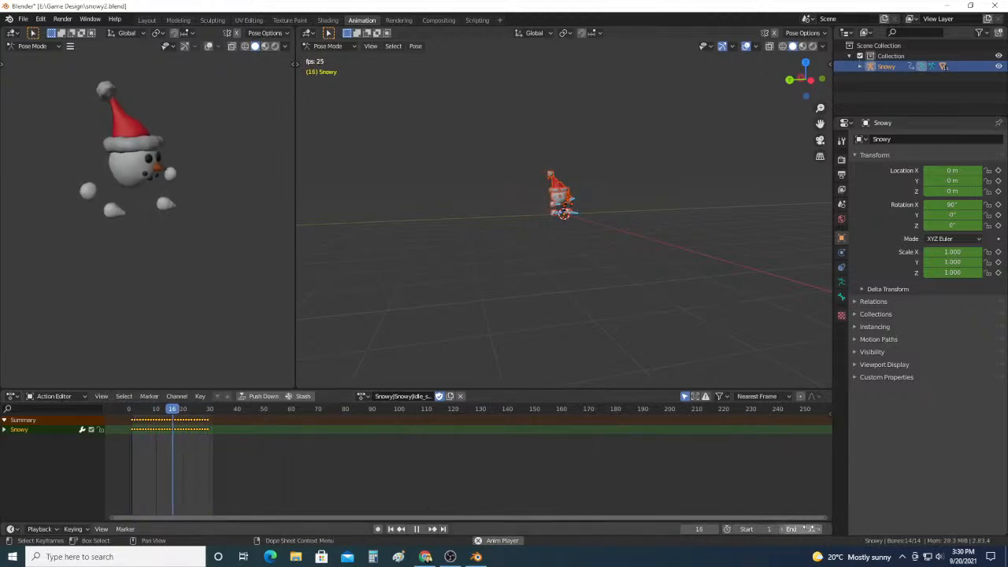
{"action": "left_click", "coordinate": [784, 529]}
{"action": "left_click", "coordinate": [784, 529]}
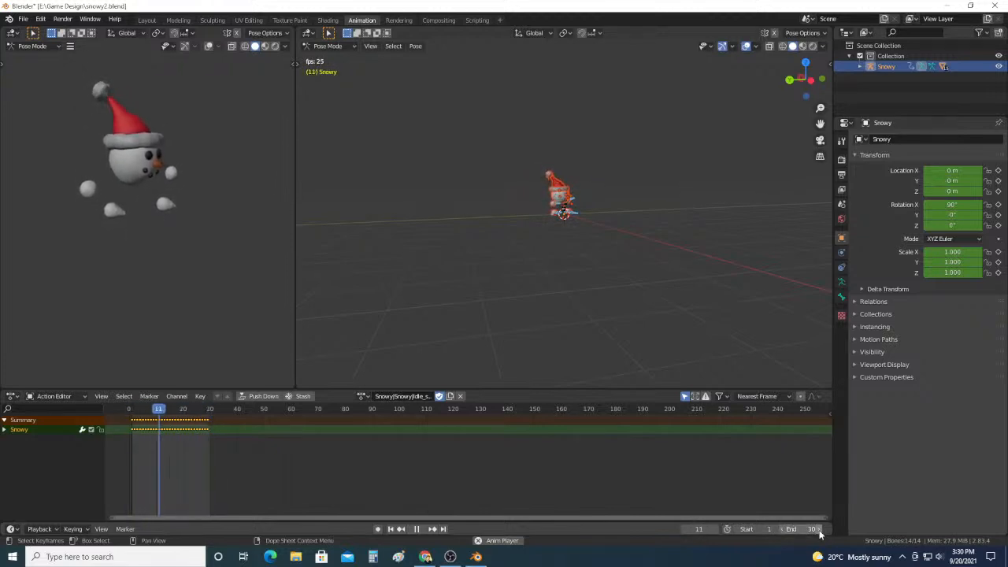
Step: Preview the snowman's Jump action, followed by his Shoot action
{"action": "left_click", "coordinate": [364, 396]}
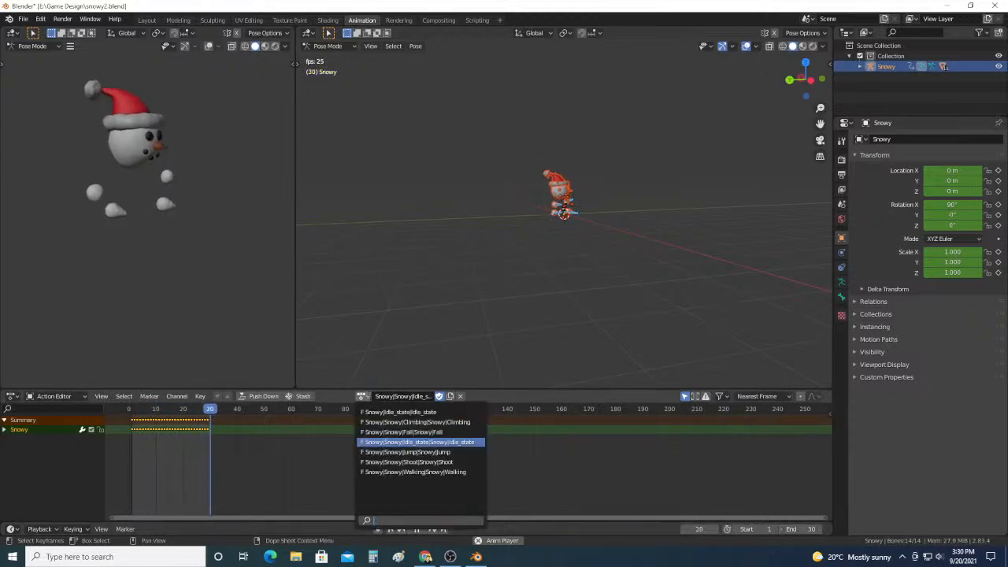
{"action": "left_click", "coordinate": [403, 452]}
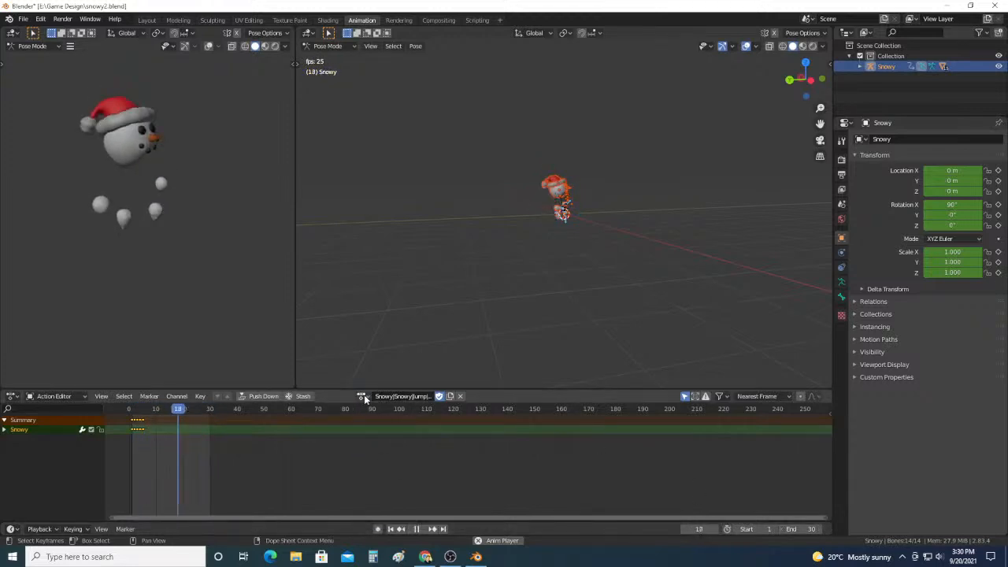
{"action": "left_click", "coordinate": [364, 397]}
{"action": "left_click", "coordinate": [399, 461]}
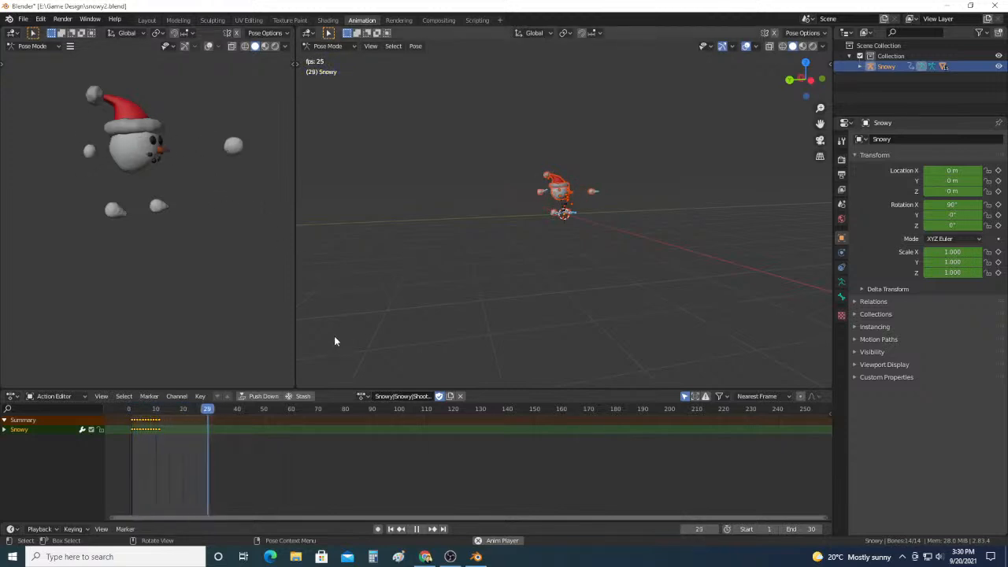
Step: Switch to the Snowy|Idle_state|Idle_state action, play it from frame 1, and stop playback
{"action": "left_click", "coordinate": [363, 396]}
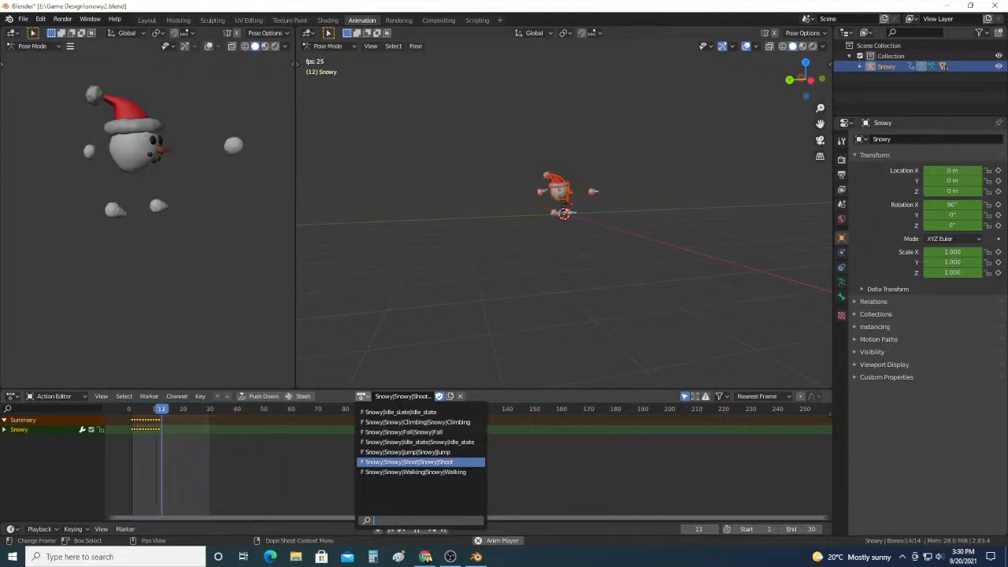
{"action": "left_click", "coordinate": [403, 412]}
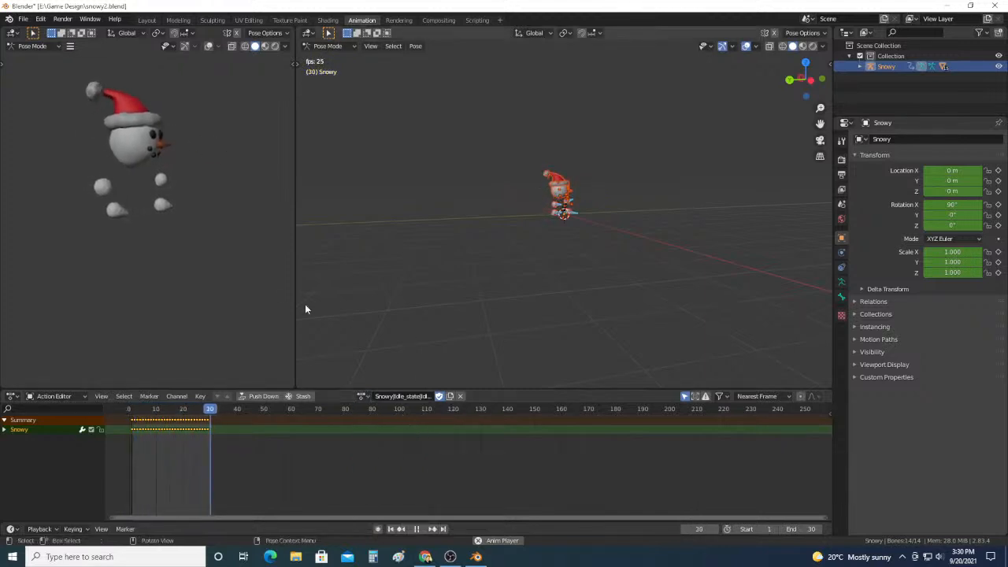
{"action": "left_click", "coordinate": [417, 528]}
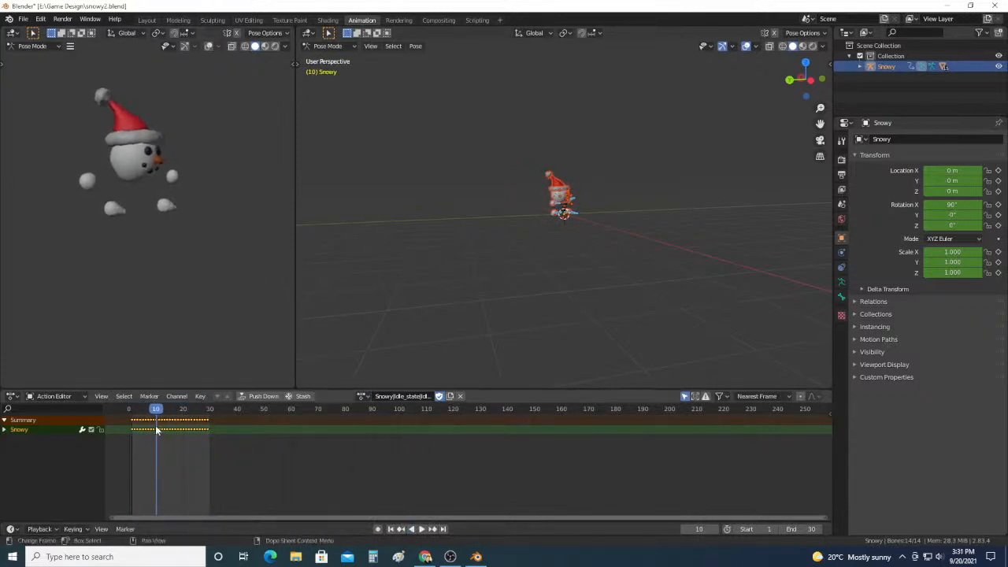
{"action": "left_click", "coordinate": [132, 410]}
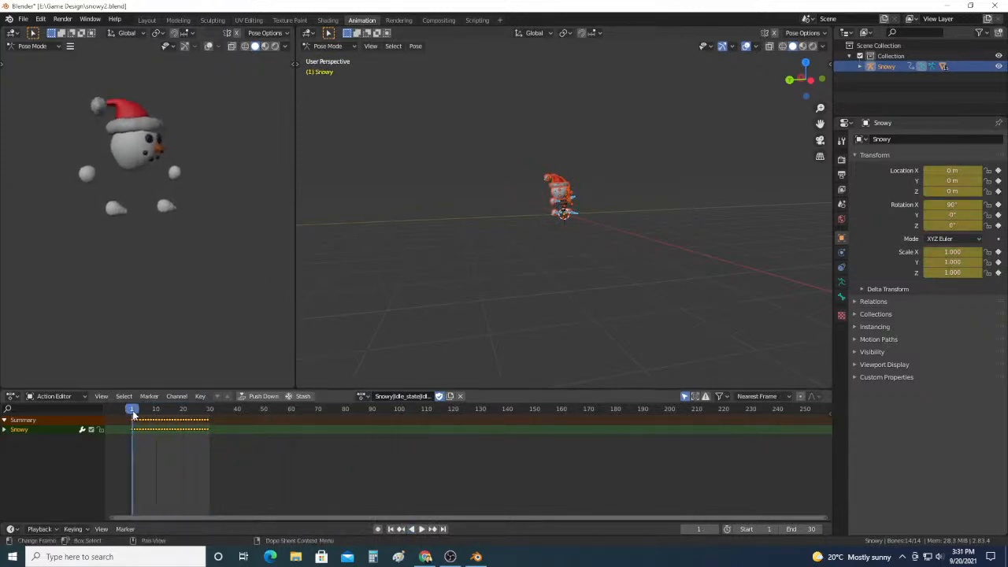
{"action": "left_click", "coordinate": [422, 529]}
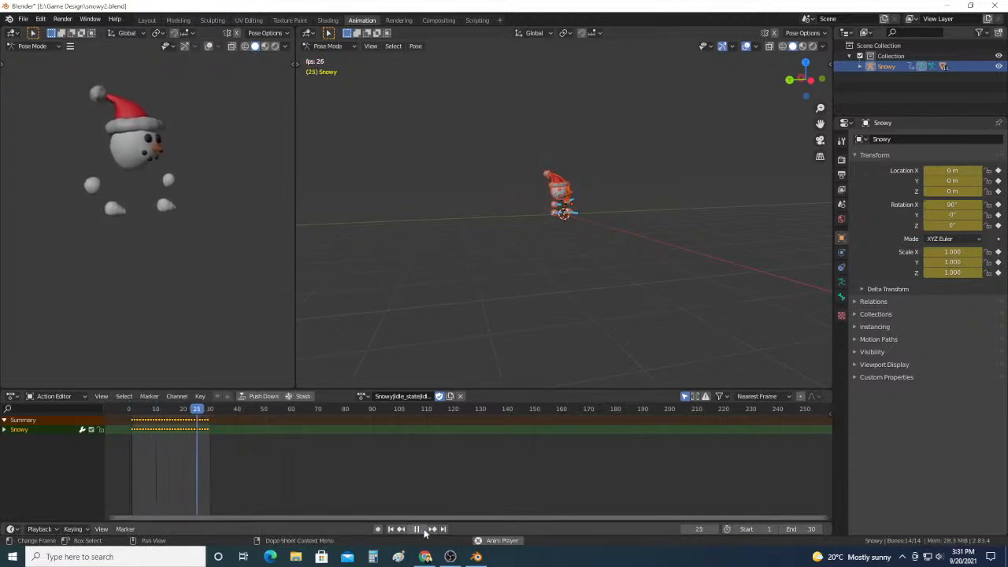
{"action": "left_click", "coordinate": [420, 530]}
Step: Select the idle action's keyframes after frame 15 and delete them
{"action": "scroll", "coordinate": [196, 441], "scroll_direction": "up", "scroll_amount": 2}
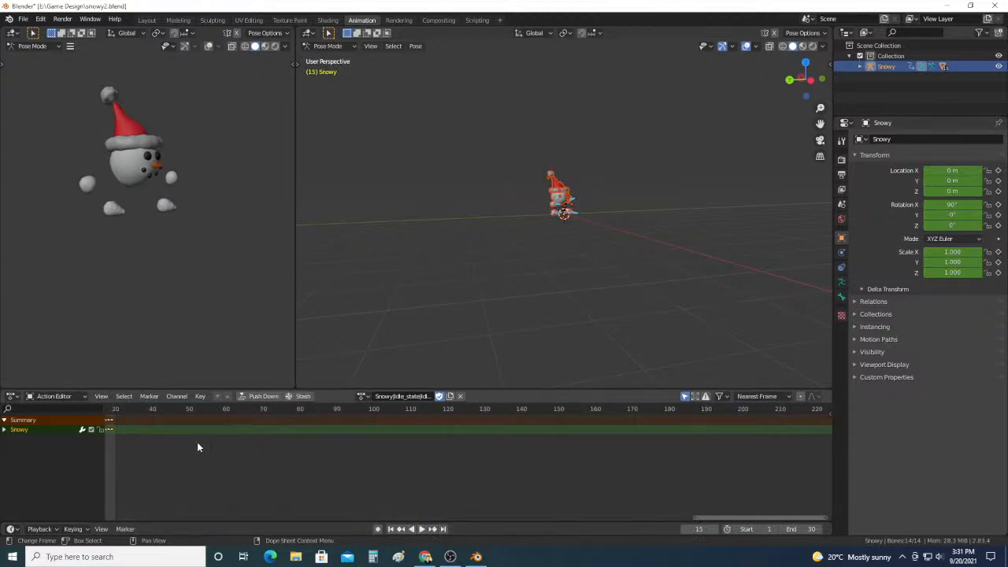
{"action": "scroll", "coordinate": [213, 443], "scroll_direction": "down", "scroll_amount": 4}
{"action": "scroll", "coordinate": [218, 444], "scroll_direction": "up", "scroll_amount": 4, "text": "ctrl"}
{"action": "scroll", "coordinate": [292, 452], "scroll_direction": "up", "scroll_amount": 8}
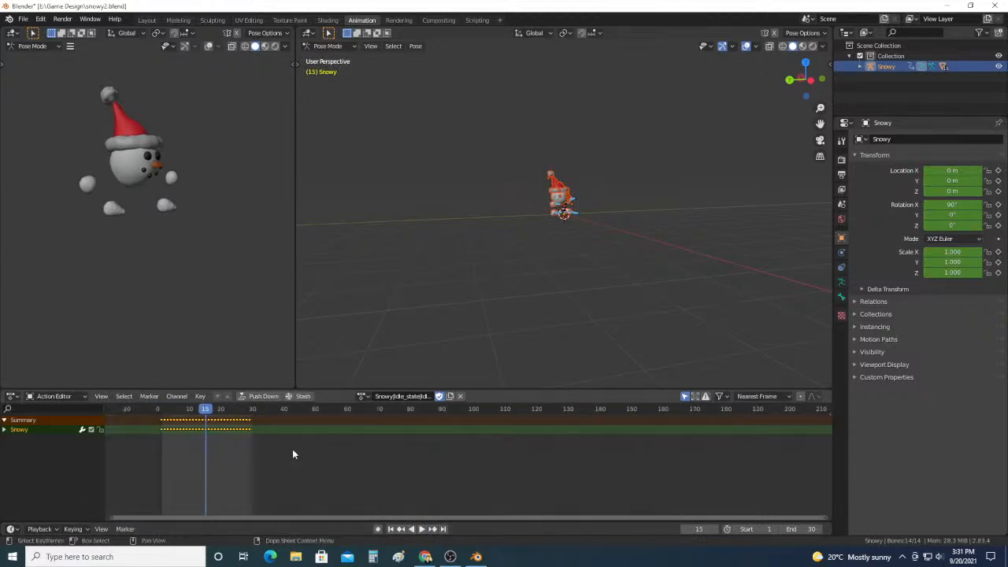
{"action": "scroll", "coordinate": [286, 448], "scroll_direction": "up", "scroll_amount": 4}
{"action": "middle_click_drag", "start_coordinate": [287, 448], "coordinate": [626, 448]}
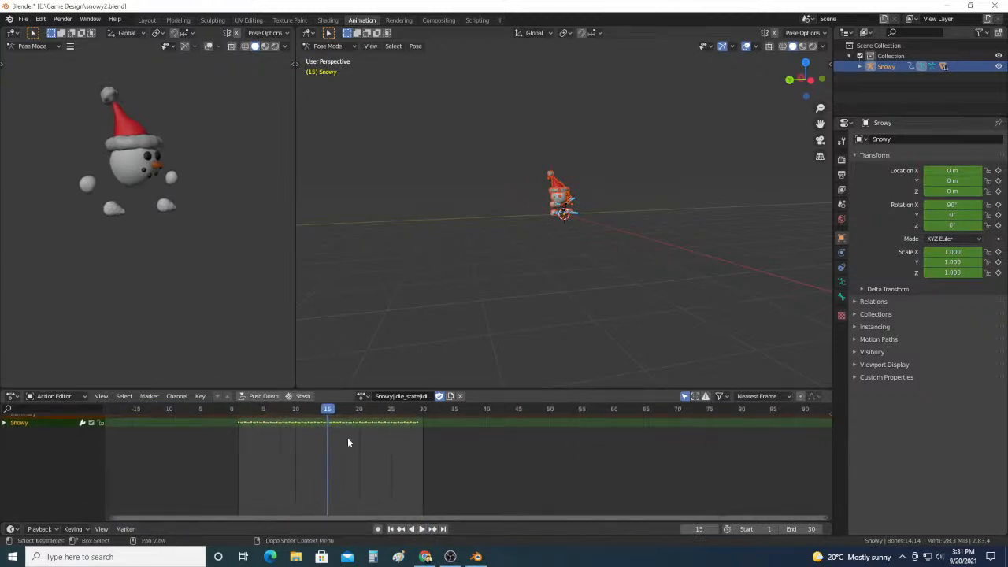
{"action": "scroll", "coordinate": [351, 439], "scroll_direction": "up", "scroll_amount": 1}
{"action": "mouse_move", "coordinate": [351, 441]}
{"action": "middle_mouse_down"}
{"action": "mouse_move", "coordinate": [384, 497]}
{"action": "mouse_move", "coordinate": [383, 449]}
{"action": "mouse_move", "coordinate": [376, 478]}
{"action": "middle_mouse_up"}
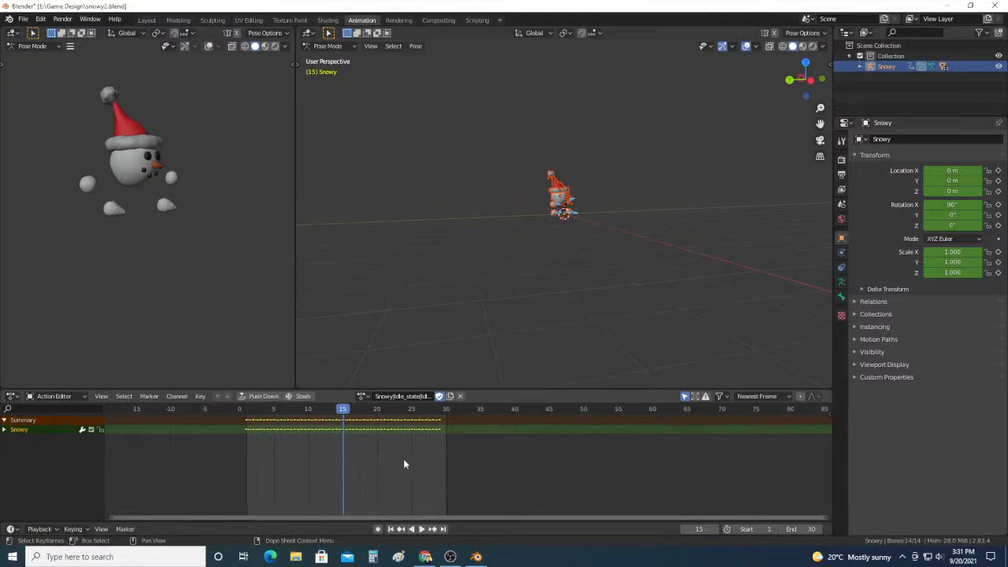
{"action": "left_click", "coordinate": [439, 433]}
{"action": "key", "text": "space"}
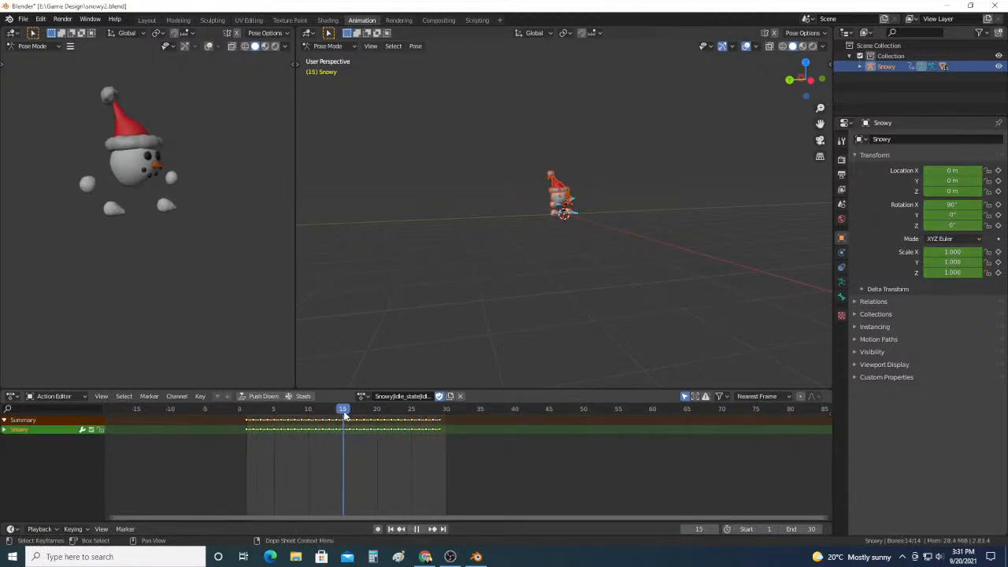
{"action": "left_click_drag", "start_coordinate": [441, 452], "coordinate": [348, 410]}
{"action": "key", "text": "x"}
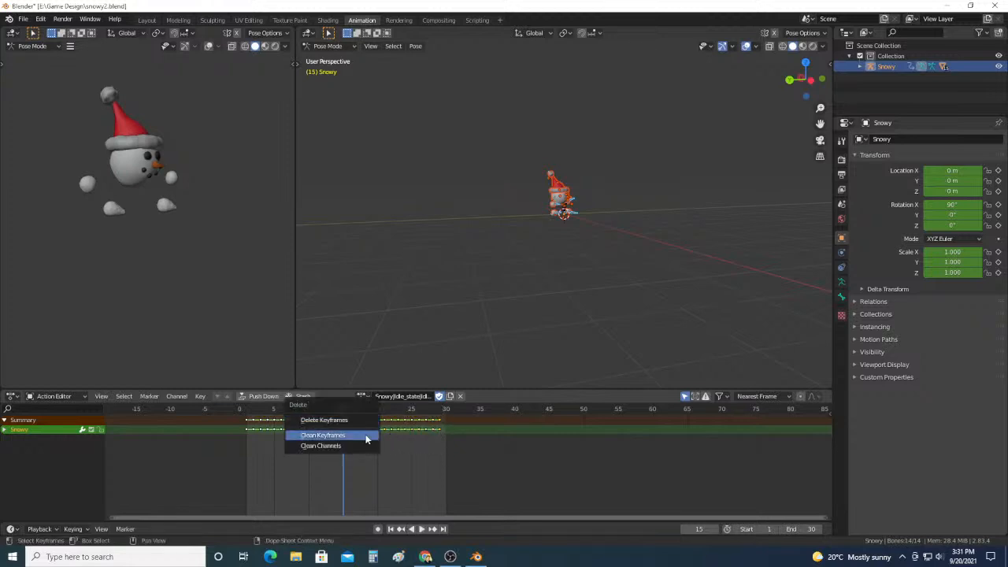
{"action": "left_click", "coordinate": [361, 421]}
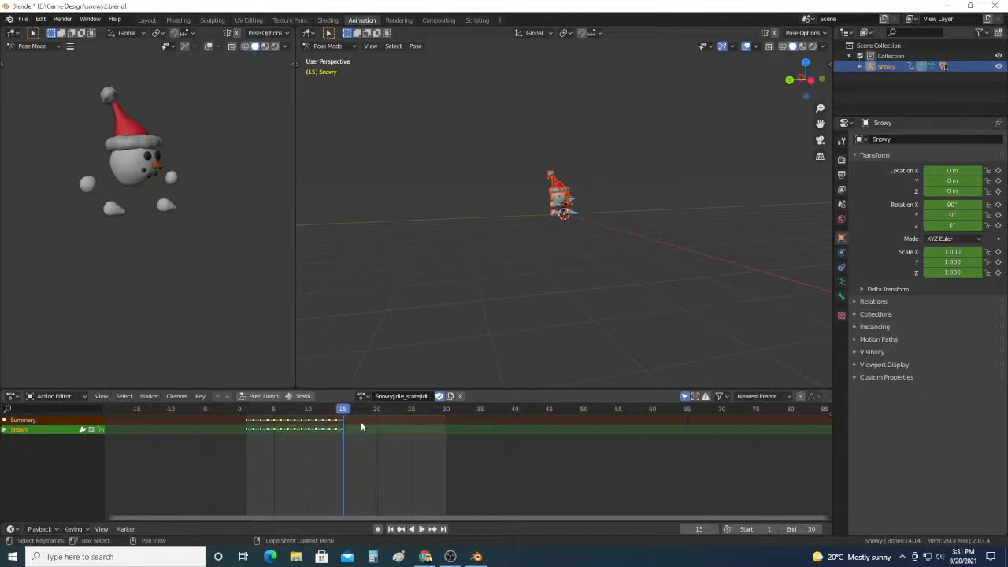
Step: Play the shortened idle action from frame 1, then stop playback
{"action": "left_click", "coordinate": [247, 410]}
{"action": "left_click", "coordinate": [422, 528]}
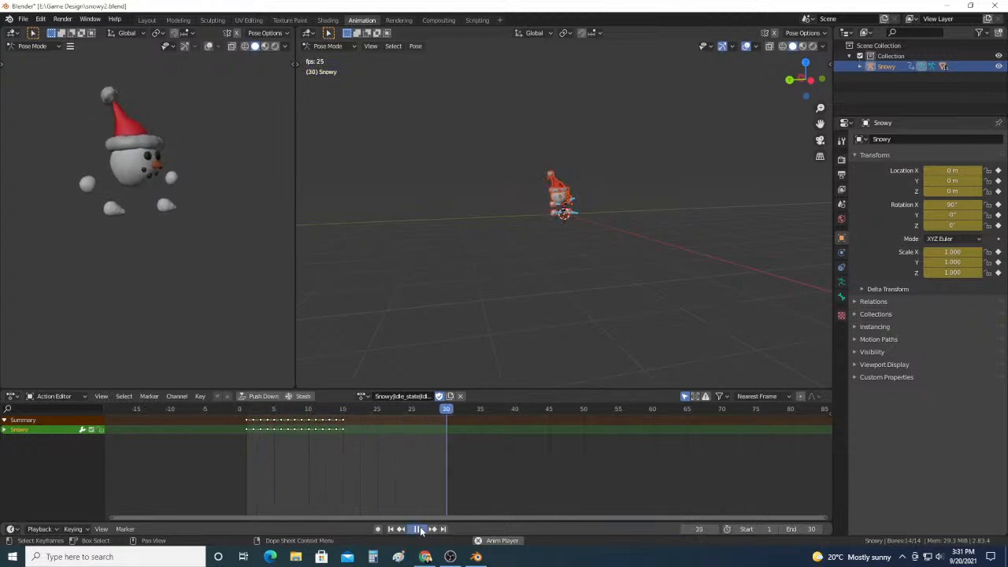
{"action": "left_click", "coordinate": [419, 529]}
Step: Copy the idle action's keyframes from frames 1 to 15 and paste them starting at frame 15
{"action": "left_click_drag", "start_coordinate": [345, 443], "coordinate": [237, 413]}
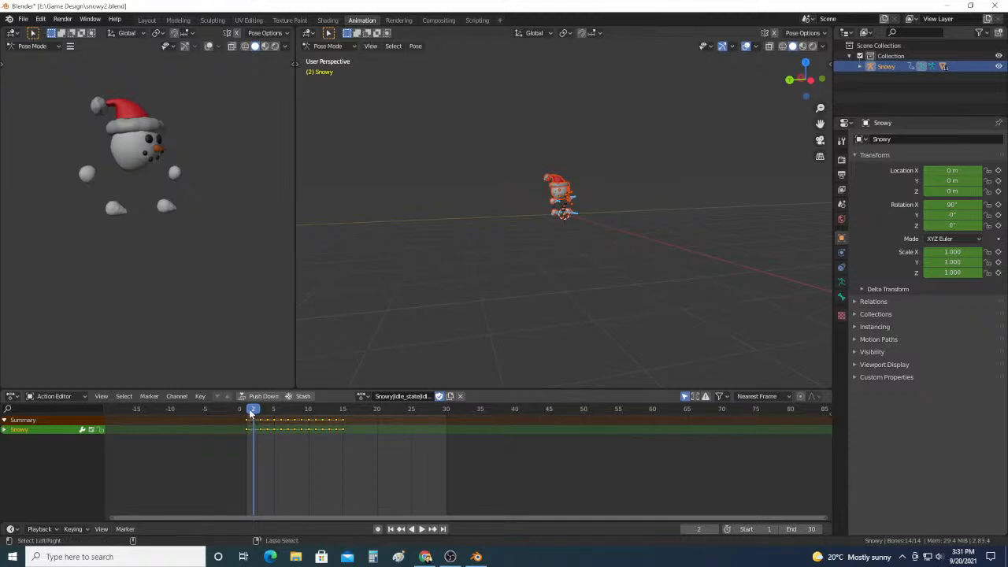
{"action": "left_click", "coordinate": [344, 416]}
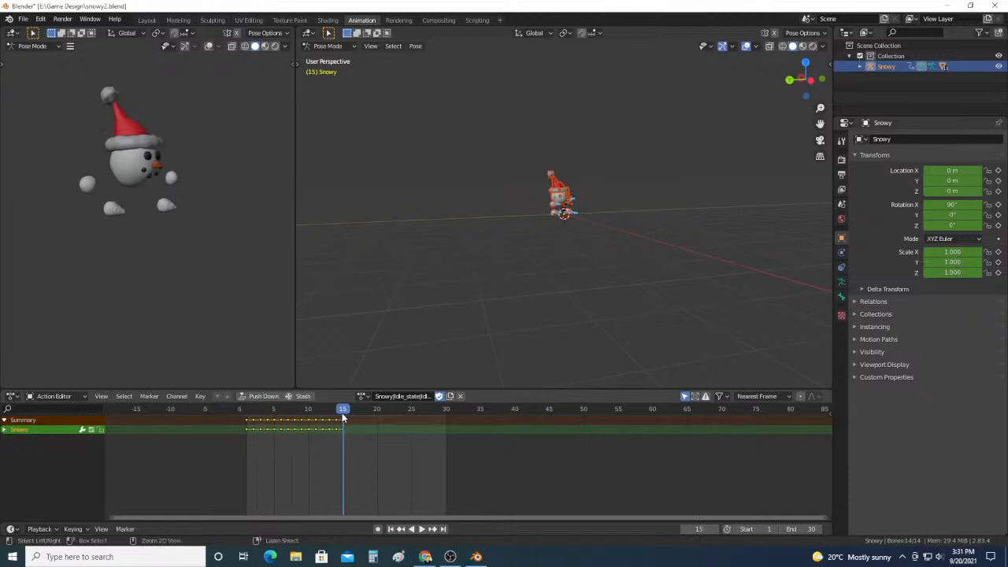
{"action": "key", "text": "ctrl+v"}
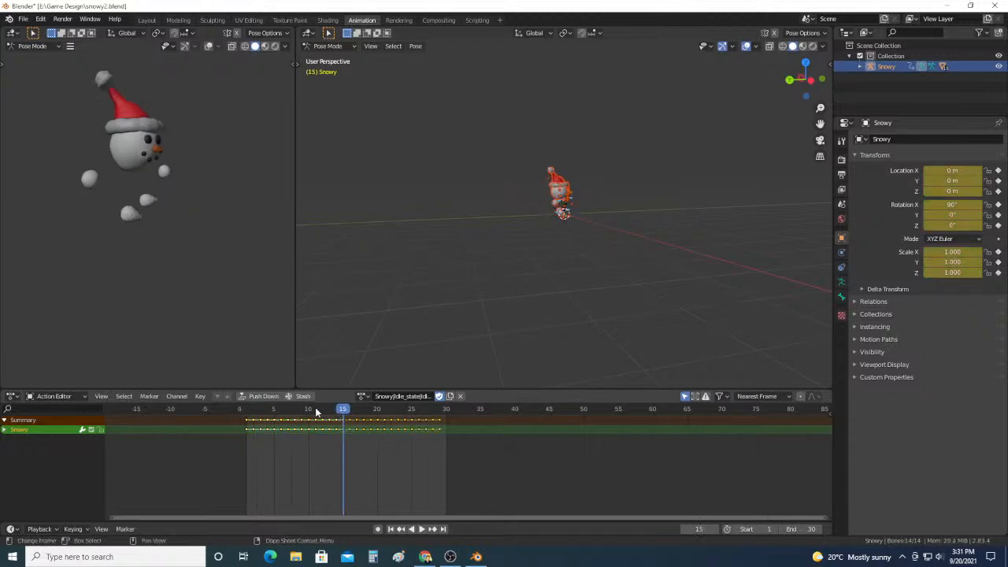
Step: Play the idle action with the pasted keyframes from frame 1, examine the snowman up close from the front, and stop playback
{"action": "left_click", "coordinate": [249, 413]}
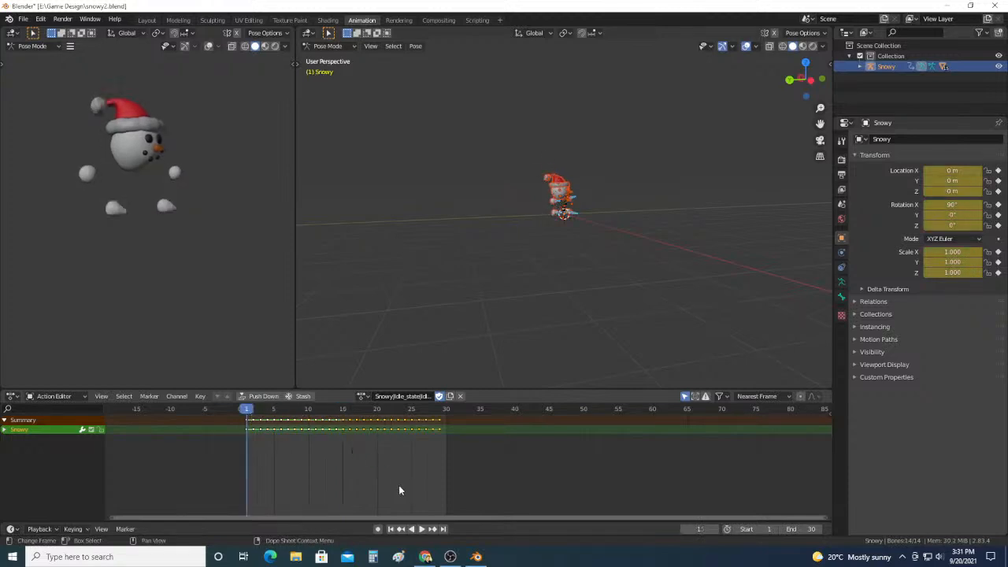
{"action": "left_click", "coordinate": [421, 529]}
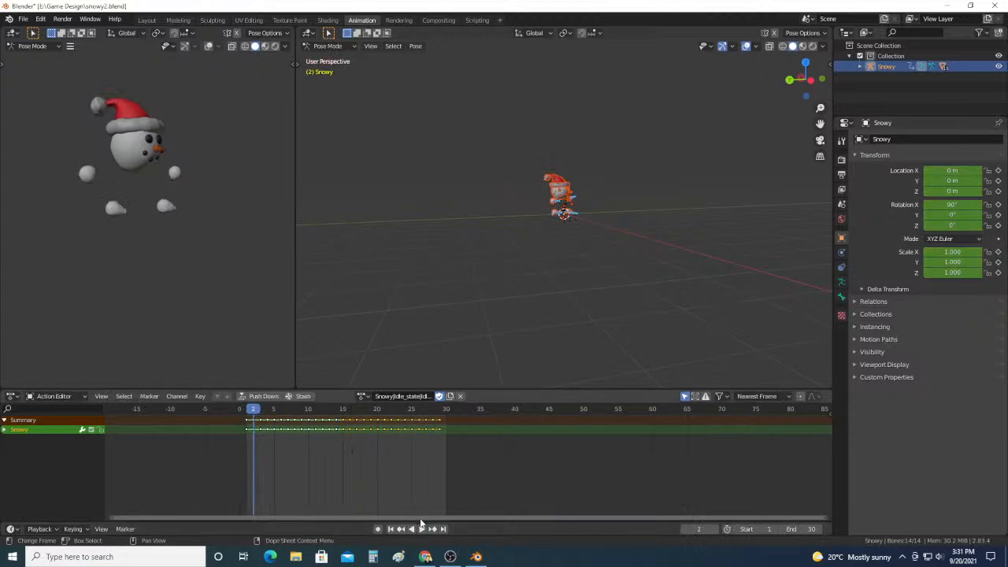
{"action": "left_click", "coordinate": [422, 529]}
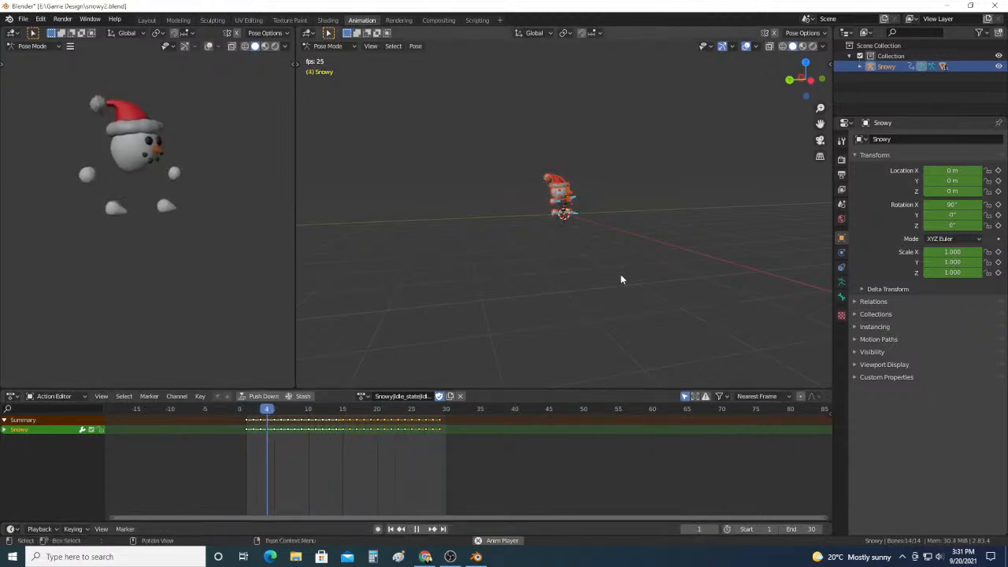
{"action": "middle_click_drag", "start_coordinate": [621, 278], "coordinate": [499, 280]}
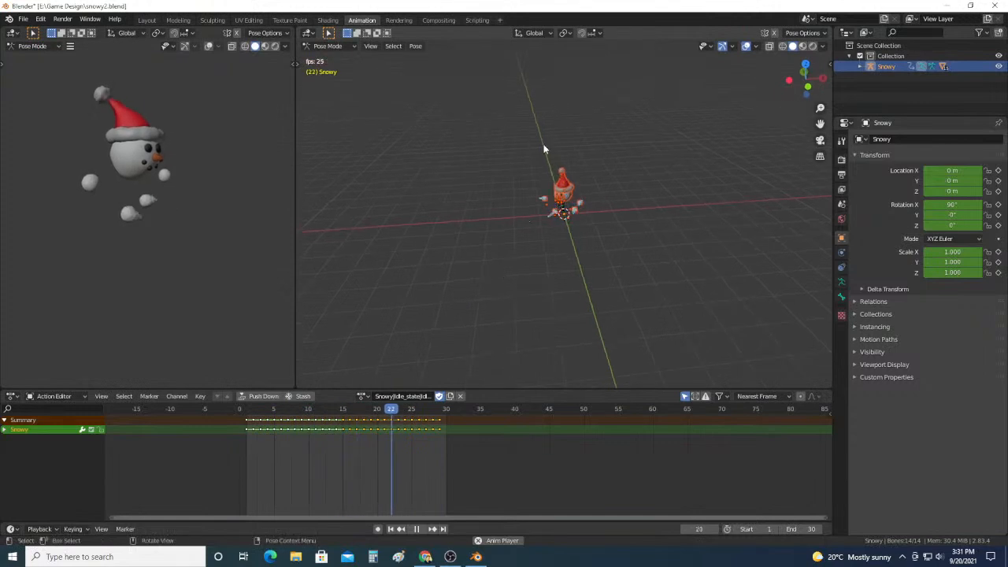
{"action": "scroll", "coordinate": [499, 280], "scroll_direction": "up", "scroll_amount": 8}
{"action": "middle_click_drag", "start_coordinate": [530, 224], "coordinate": [586, 211]}
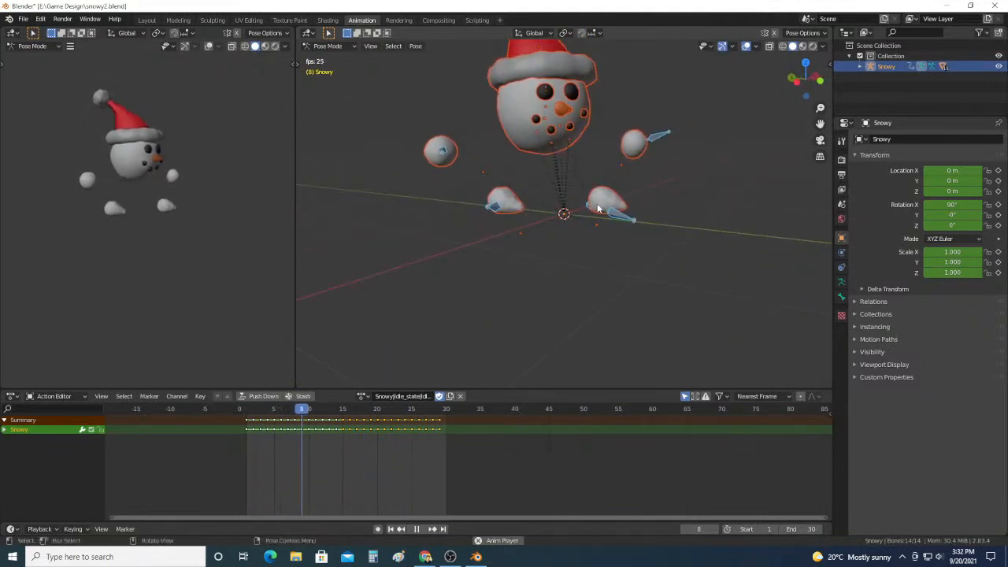
{"action": "left_click", "coordinate": [418, 529]}
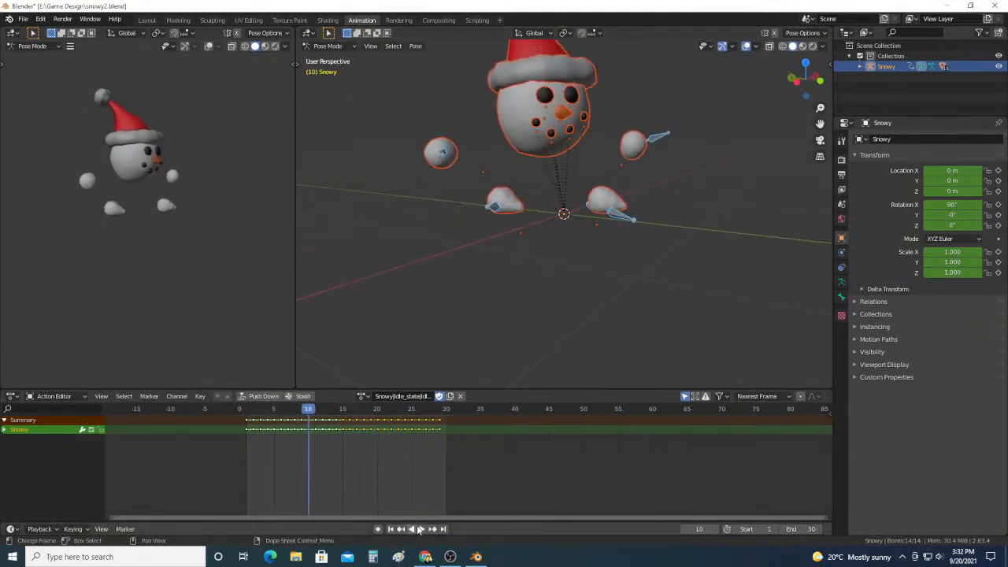
Step: Undo the keyframe paste, replay the shortened idle action from frame 1, and stop playback
{"action": "key", "text": "ctrl+z"}
{"action": "key", "text": "ctrl+z"}
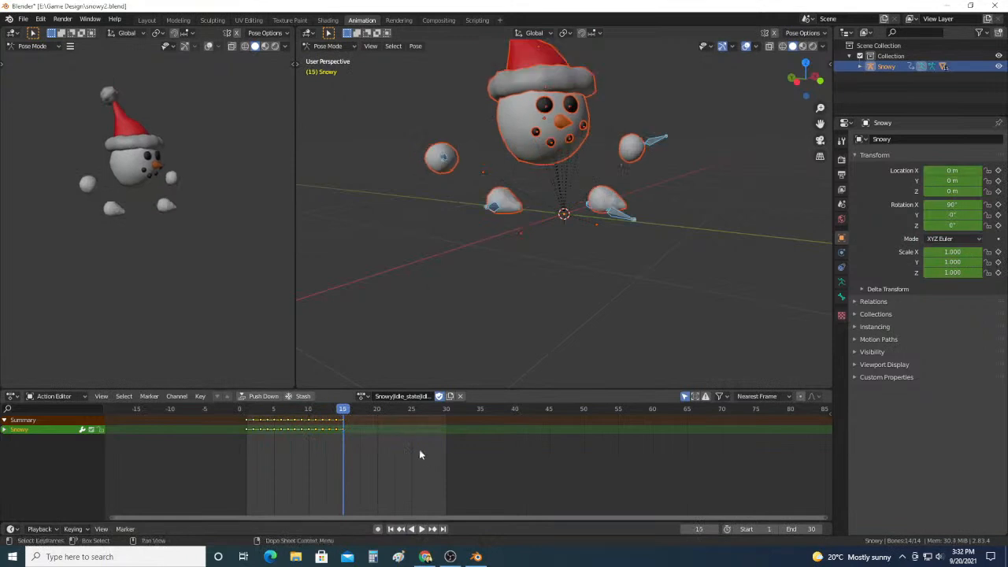
{"action": "left_click", "coordinate": [247, 414]}
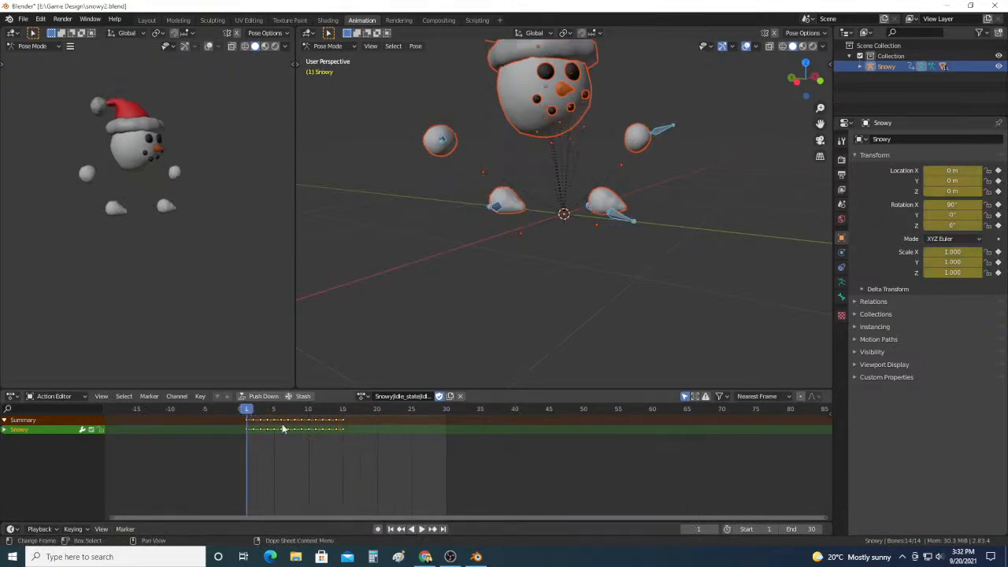
{"action": "left_click", "coordinate": [419, 528]}
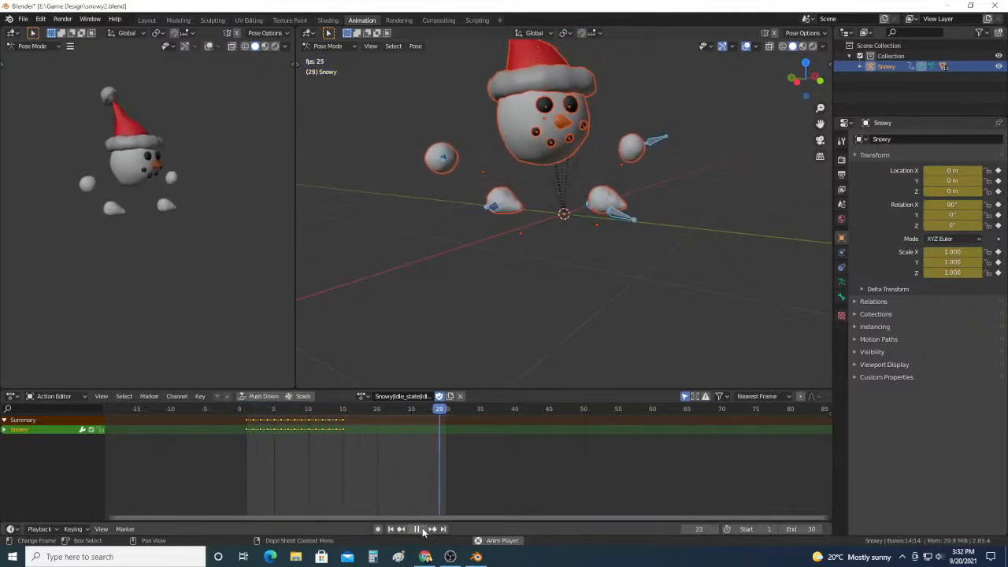
{"action": "left_click", "coordinate": [417, 528]}
{"action": "scroll", "coordinate": [331, 433], "scroll_direction": "up", "scroll_amount": 4}
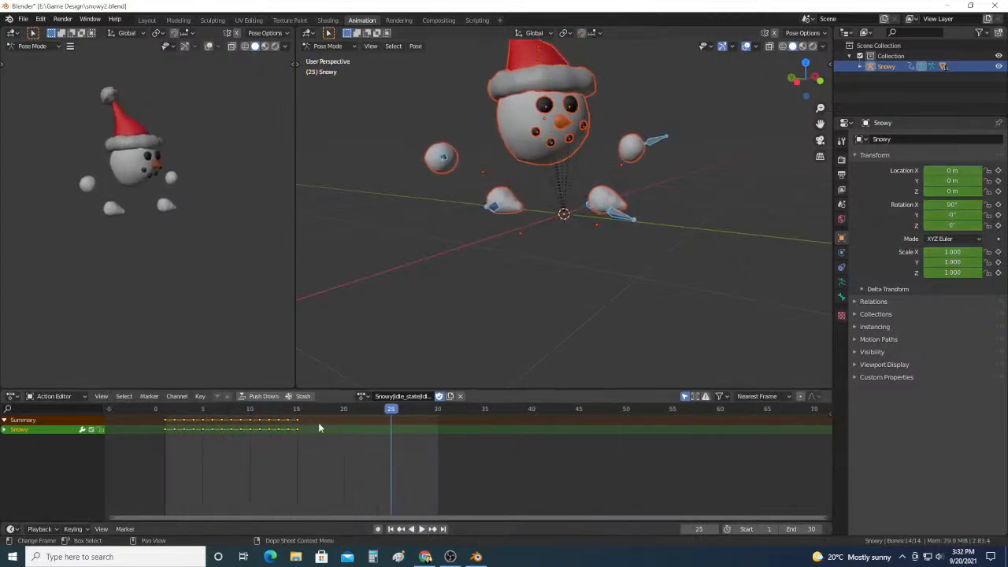
Step: Copy the idle action's frame 14 keyframes to frame 16 and its frame 13 keyframes to frame 17
{"action": "middle_click_drag", "start_coordinate": [267, 445], "coordinate": [371, 467]}
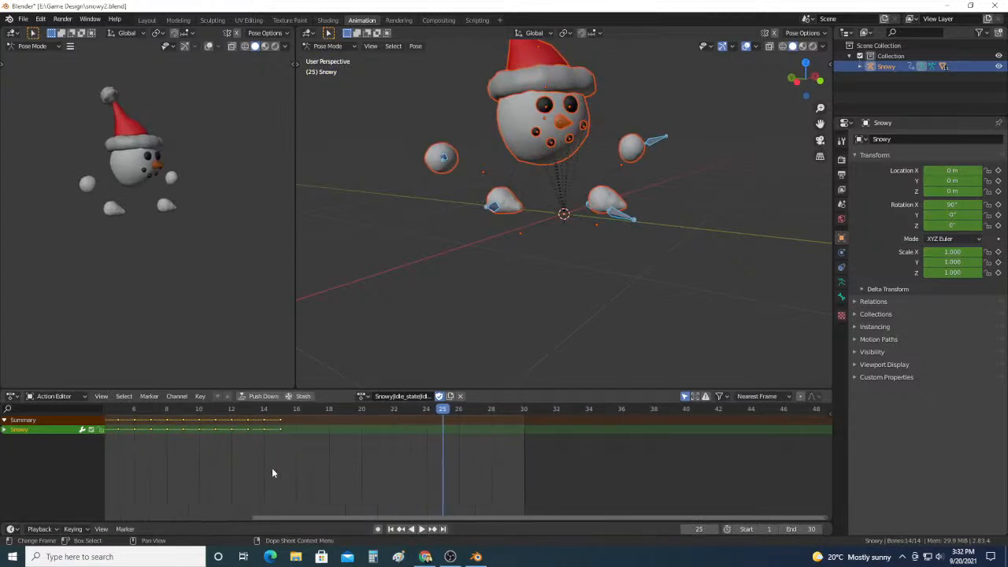
{"action": "left_click_drag", "start_coordinate": [271, 470], "coordinate": [258, 407]}
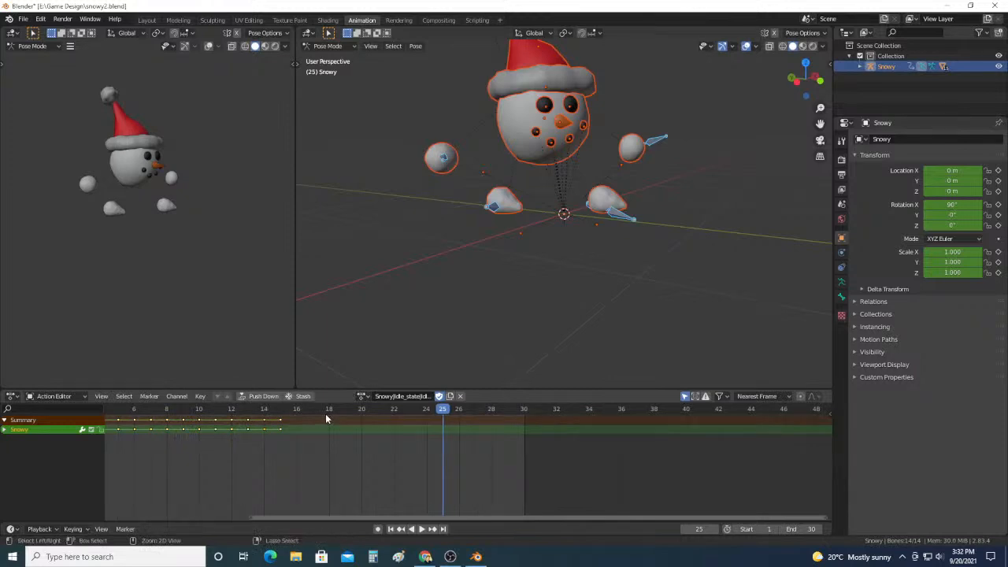
{"action": "left_click", "coordinate": [298, 410]}
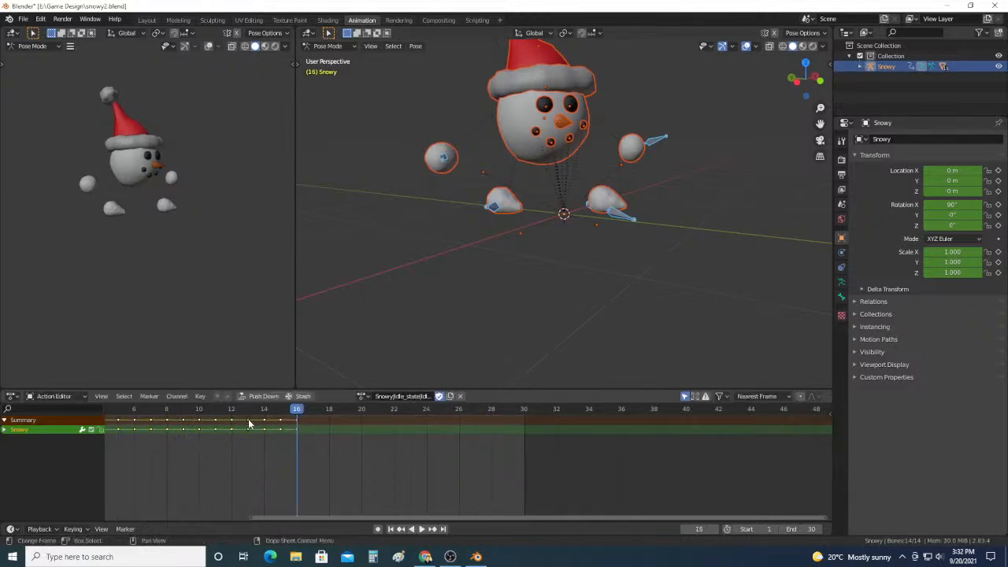
{"action": "key", "text": "ctrl+c"}
{"action": "left_click", "coordinate": [314, 419]}
{"action": "left_click", "coordinate": [314, 412]}
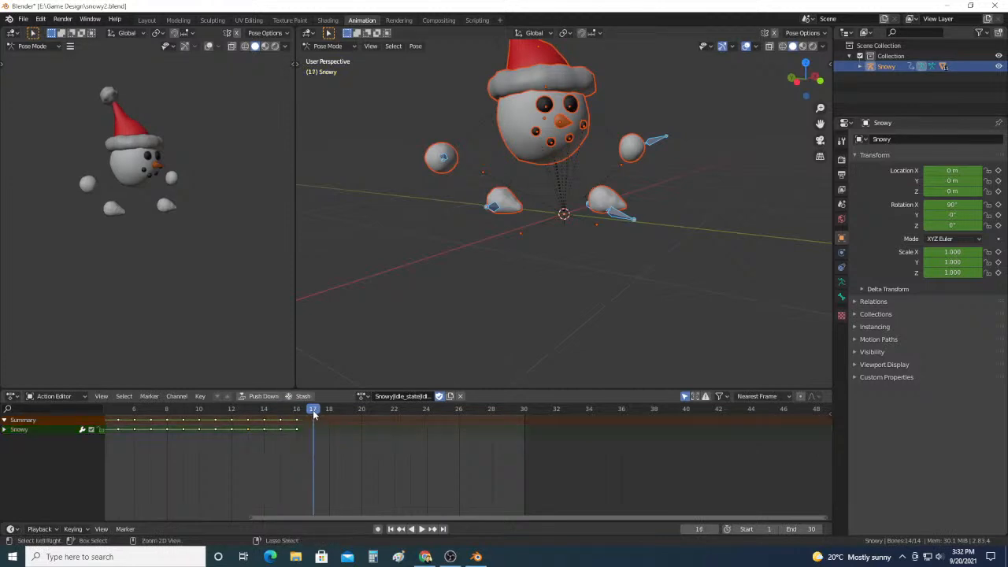
{"action": "key", "text": "ctrl+v"}
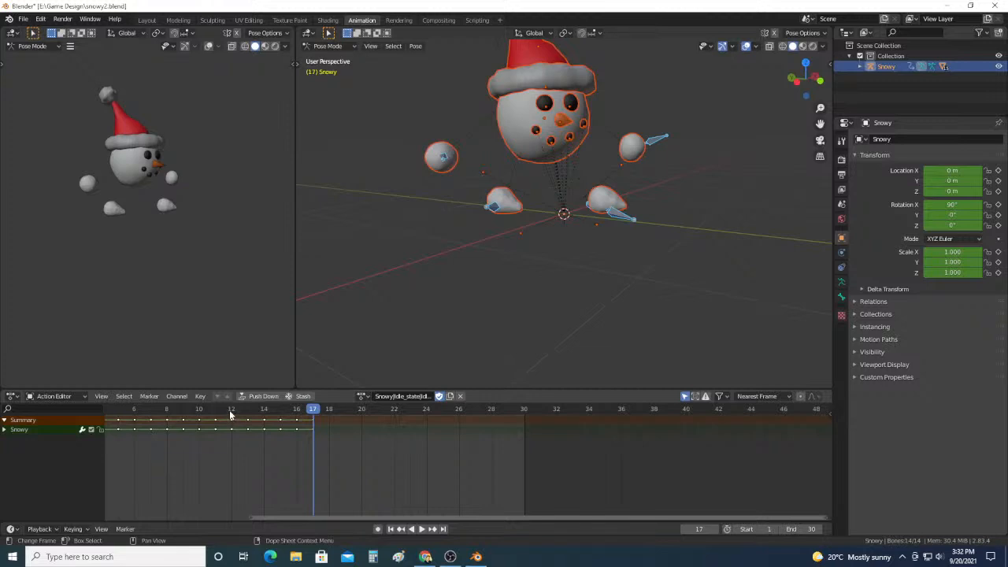
Step: Copy the idle action's frame 12 keyframes to frame 18 and its frame 11 keyframes to frame 19
{"action": "left_click", "coordinate": [231, 414]}
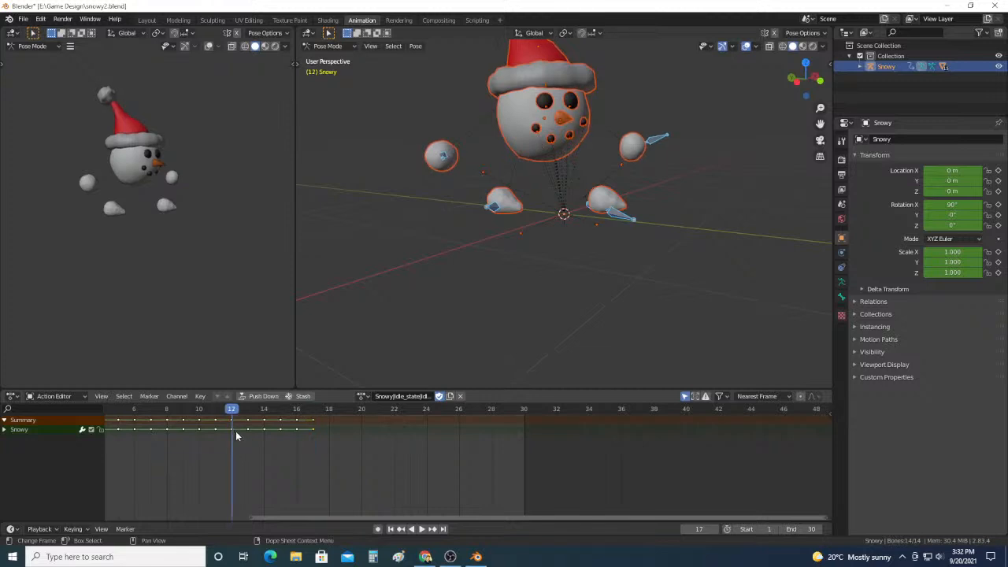
{"action": "left_click_drag", "start_coordinate": [243, 439], "coordinate": [229, 413]}
{"action": "left_click", "coordinate": [326, 411]}
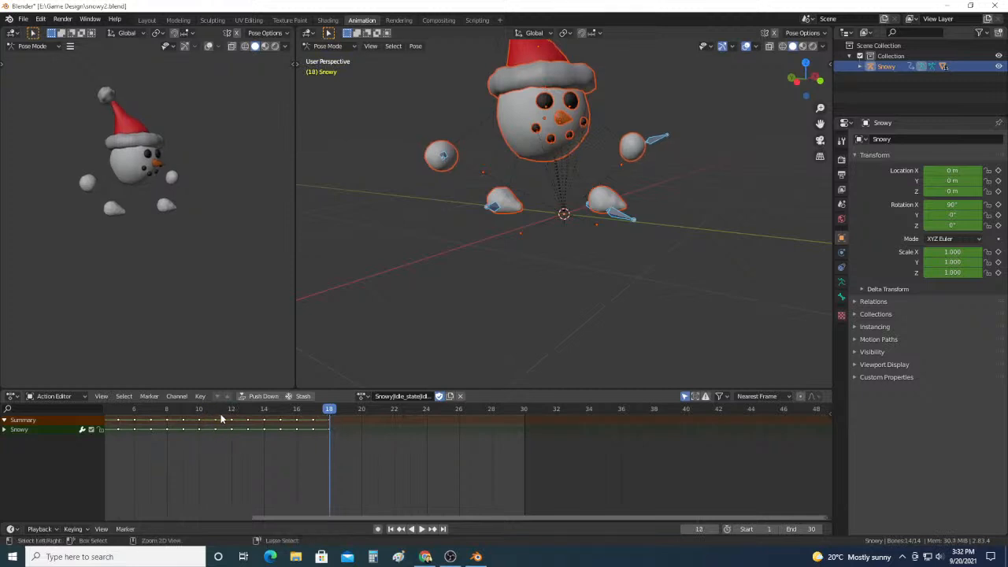
{"action": "left_click", "coordinate": [345, 420]}
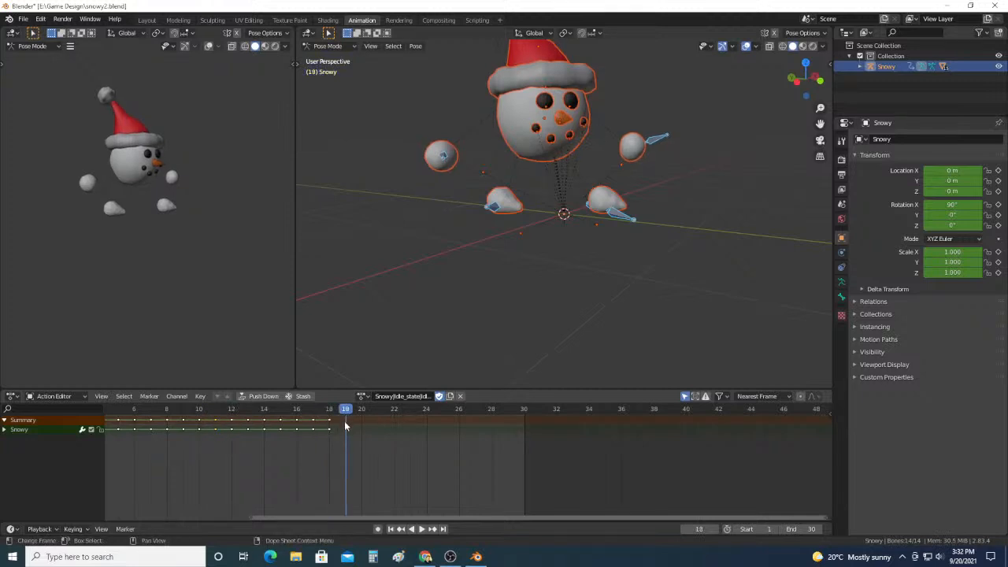
{"action": "key", "text": "ctrl+v"}
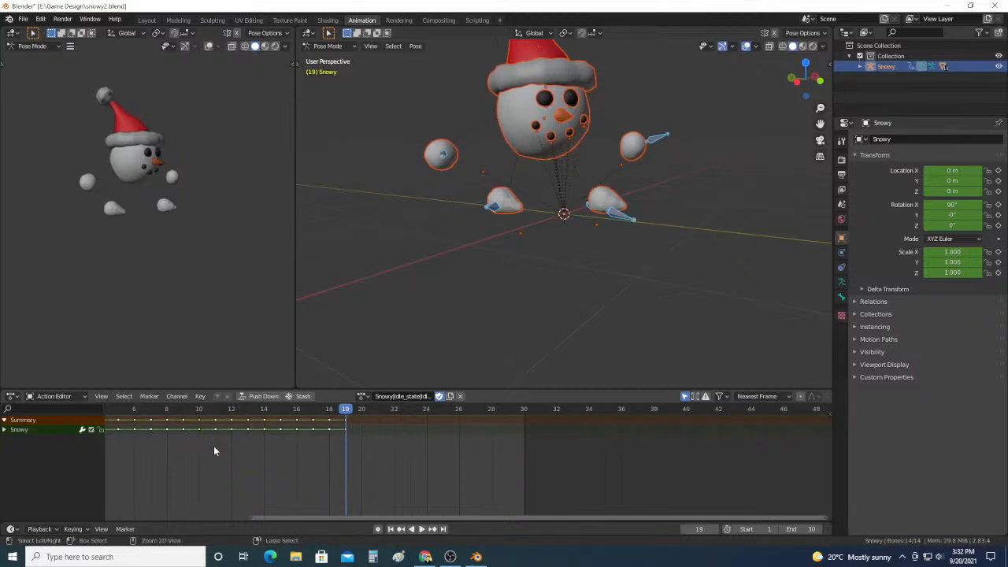
Step: Continue mirroring the idle action by copying the keyframes of frames 10, 9, 8, 7 and 6 to frames 20 through 24
{"action": "left_click", "coordinate": [363, 415]}
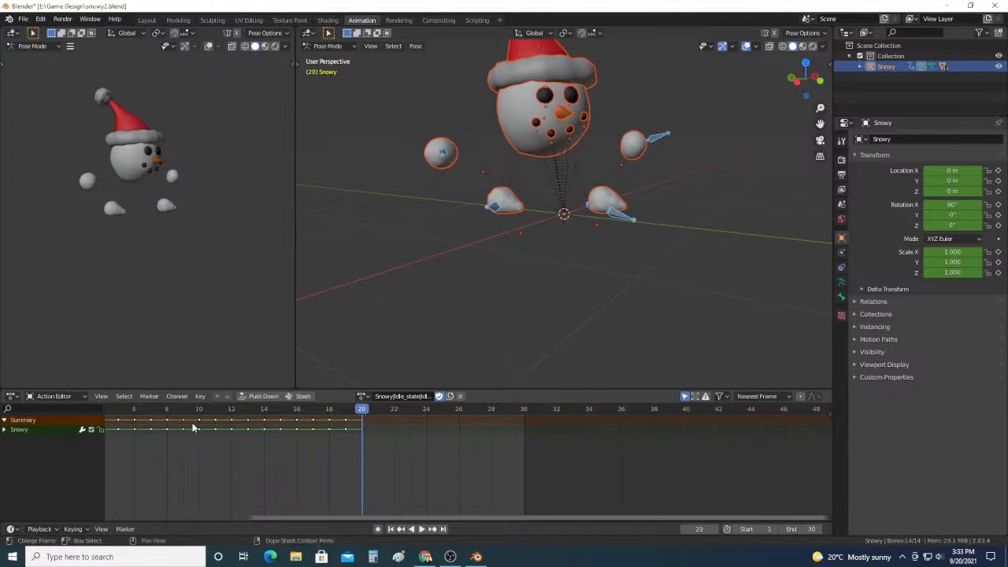
{"action": "left_click", "coordinate": [378, 414]}
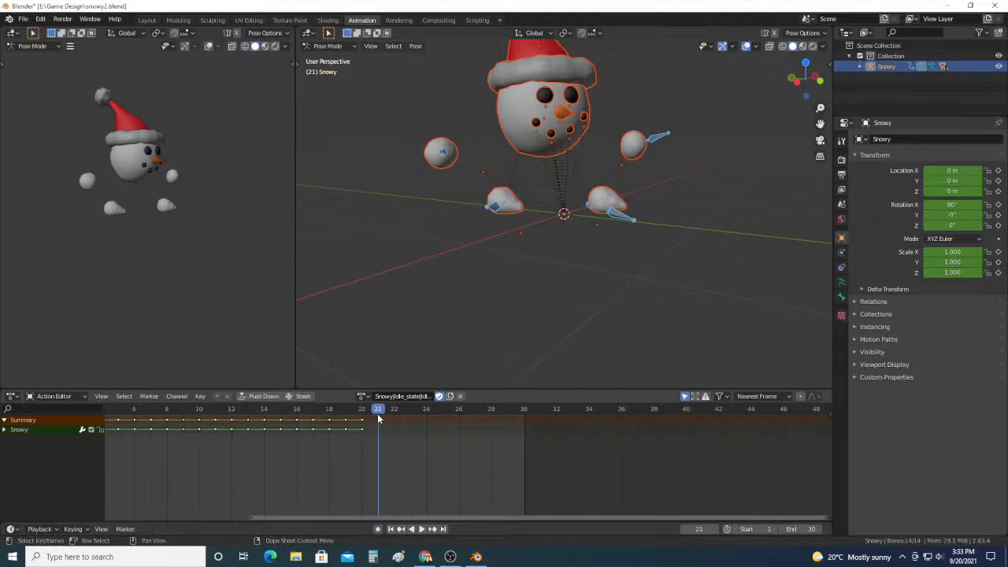
{"action": "key", "text": "ctrl+v"}
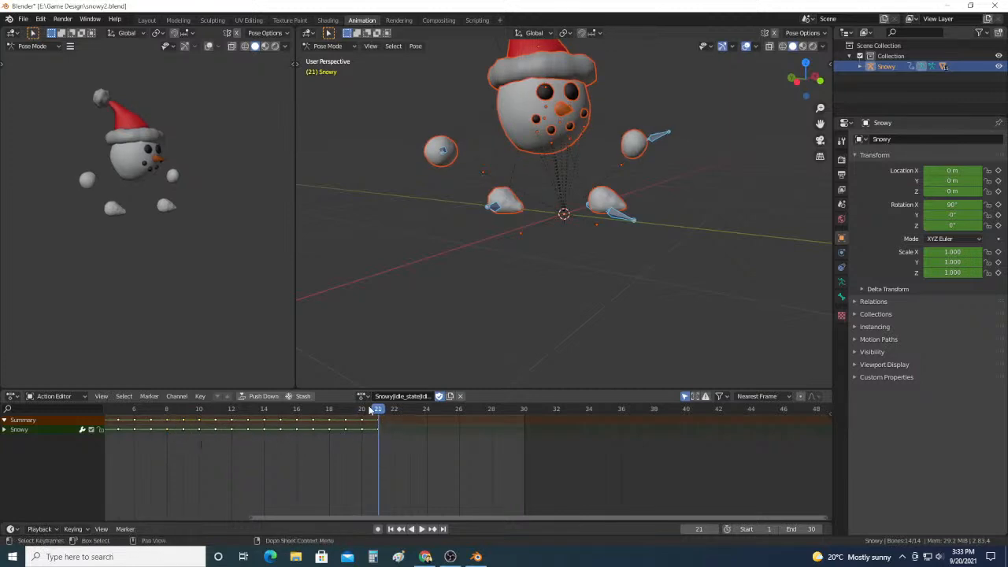
{"action": "left_click", "coordinate": [393, 417]}
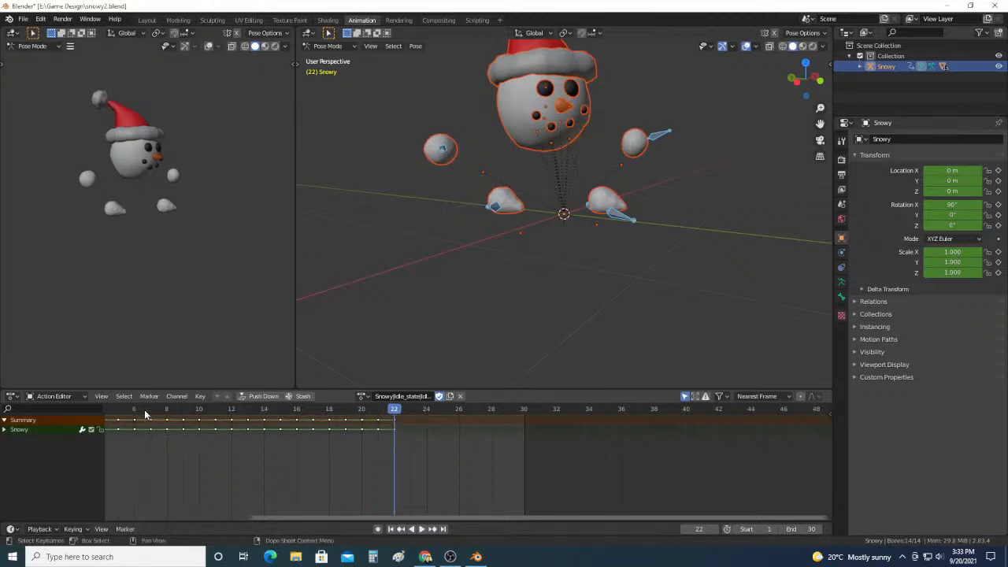
{"action": "left_click", "coordinate": [410, 414]}
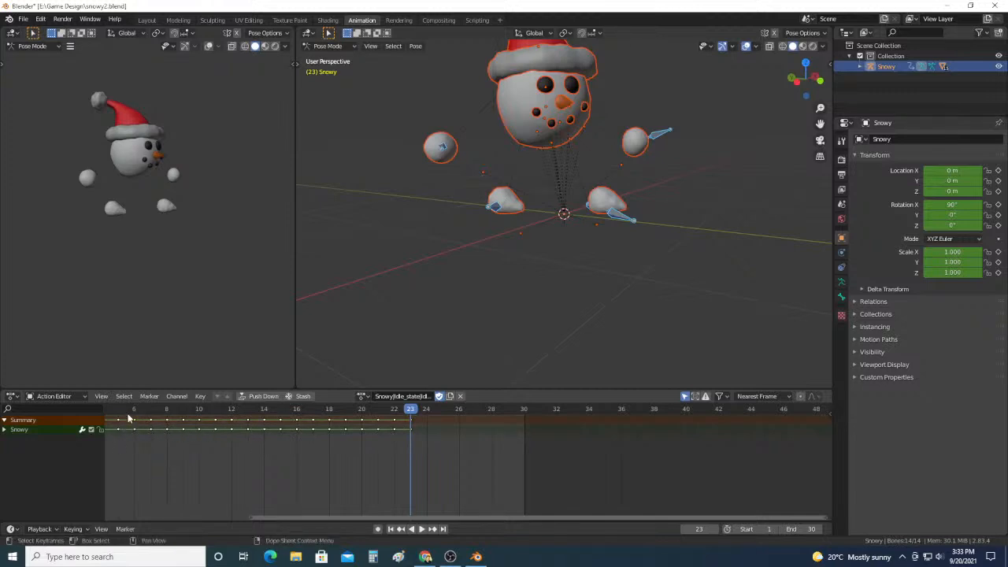
{"action": "left_click", "coordinate": [426, 414]}
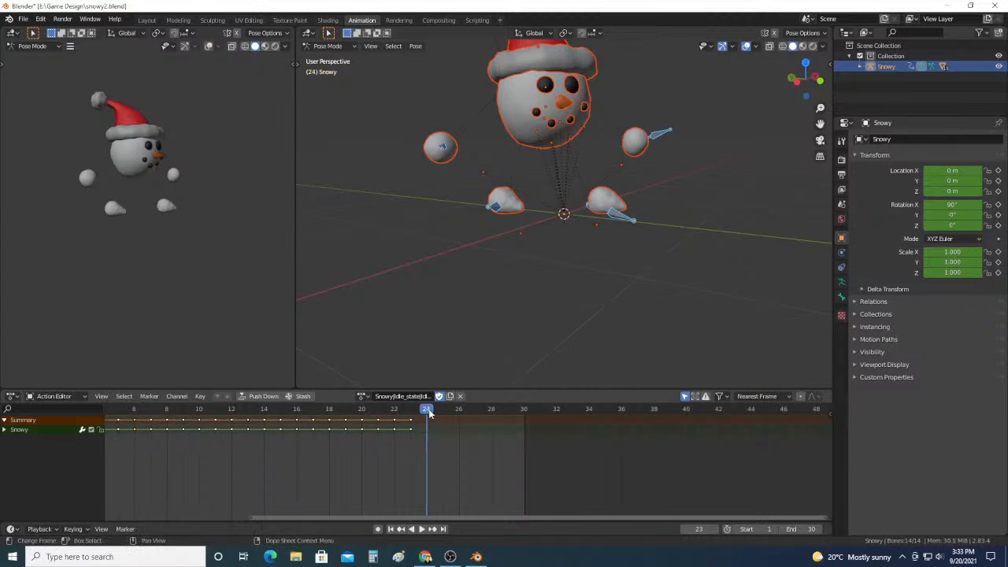
{"action": "key", "text": "ctrl+v"}
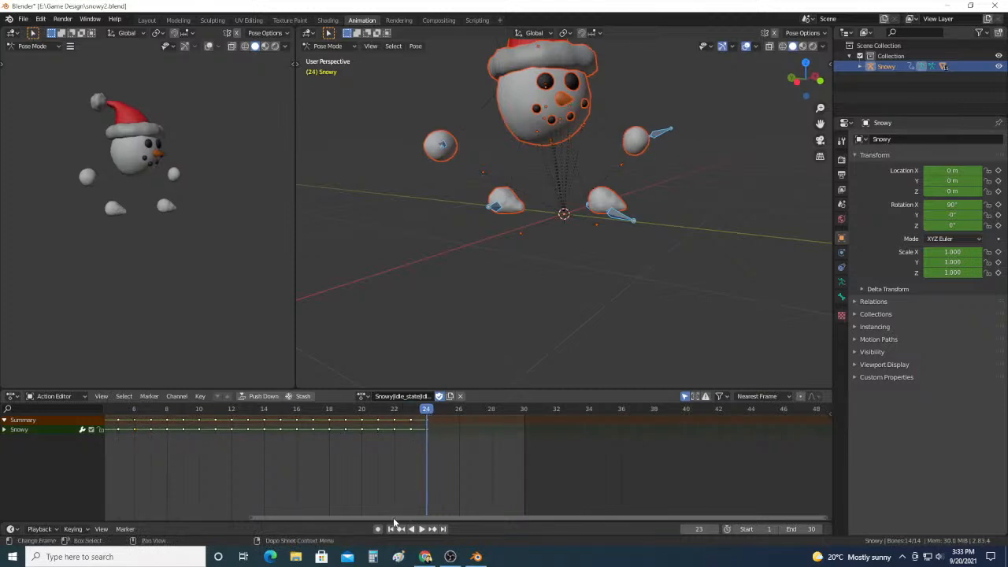
Step: Copy the idle action's keyframes at frames 5, 4 and 3 to frames 25, 26 and 27 respectively
{"action": "left_click_drag", "start_coordinate": [394, 522], "coordinate": [293, 513]}
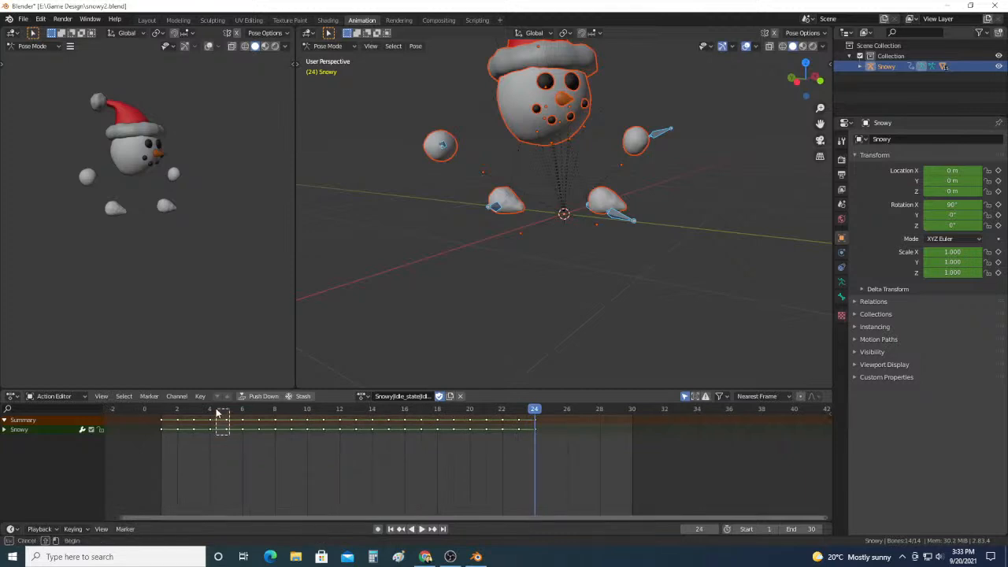
{"action": "left_click", "coordinate": [213, 411]}
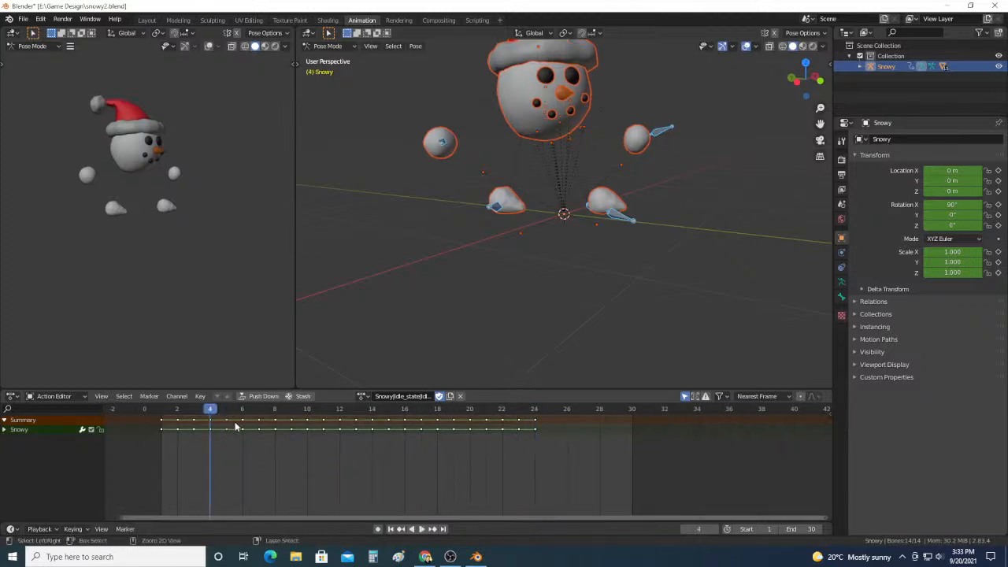
{"action": "left_click", "coordinate": [551, 411]}
{"action": "key", "text": "space"}
{"action": "key", "text": "Escape"}
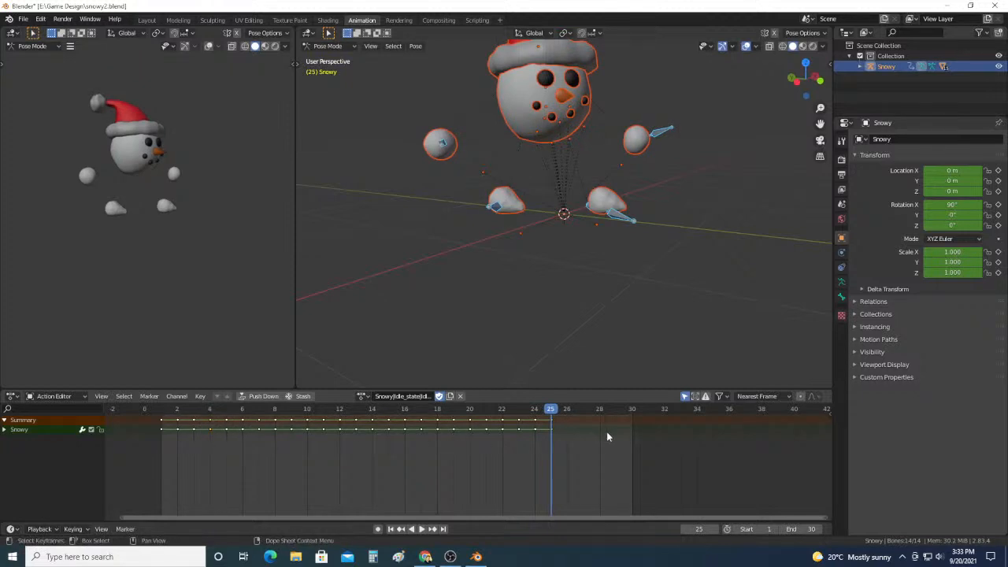
{"action": "left_click", "coordinate": [567, 411]}
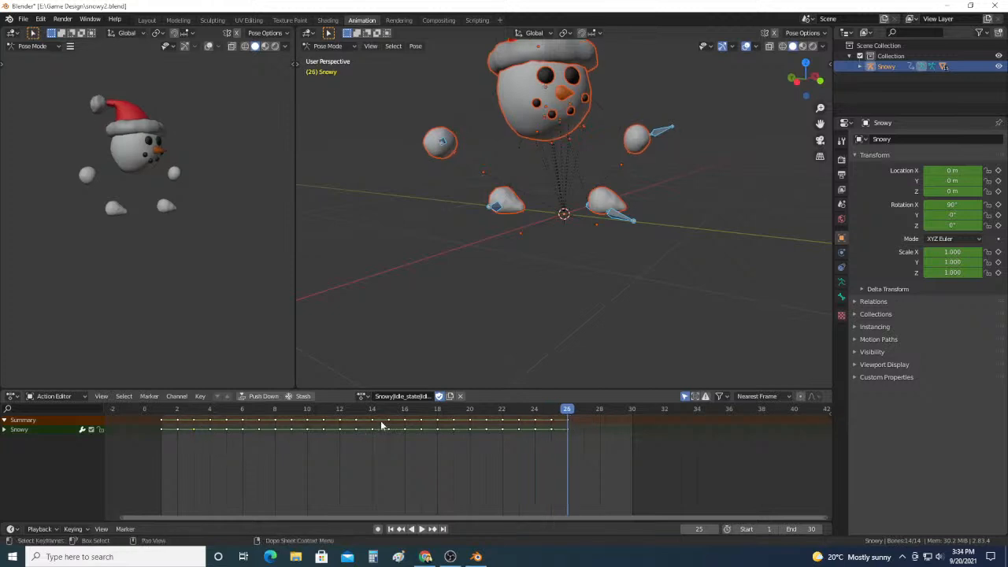
{"action": "key", "text": "Right"}
{"action": "left_click", "coordinate": [583, 412]}
{"action": "key", "text": "ctrl+v"}
Step: Complete the mirrored idle loop by copying the frame 2 keyframes to frame 28 and the frame 1 keyframes to frame 29
{"action": "left_click_drag", "start_coordinate": [184, 436], "coordinate": [176, 418]}
{"action": "key", "text": "space"}
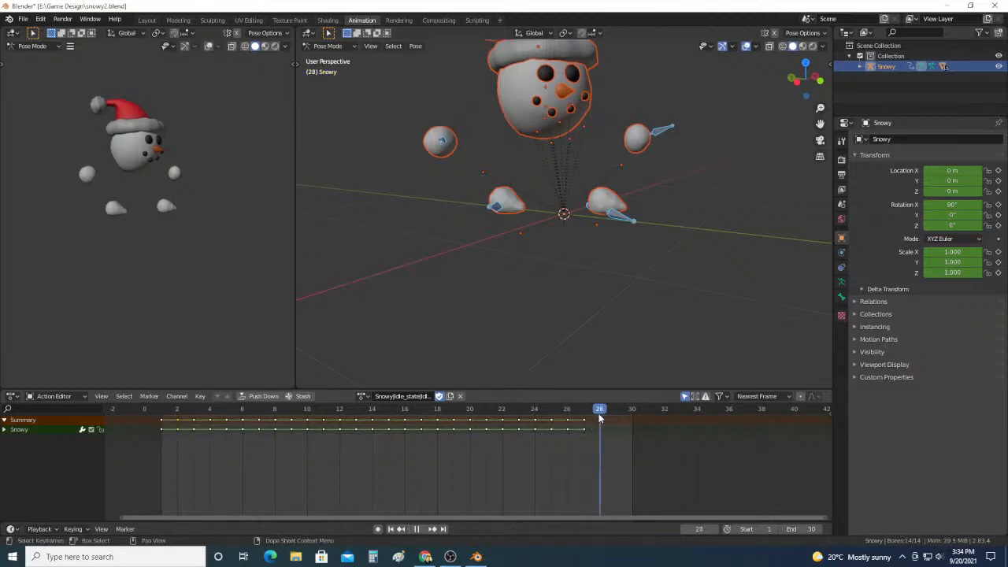
{"action": "key", "text": "ctrl+v"}
{"action": "left_click_drag", "start_coordinate": [167, 441], "coordinate": [151, 410]}
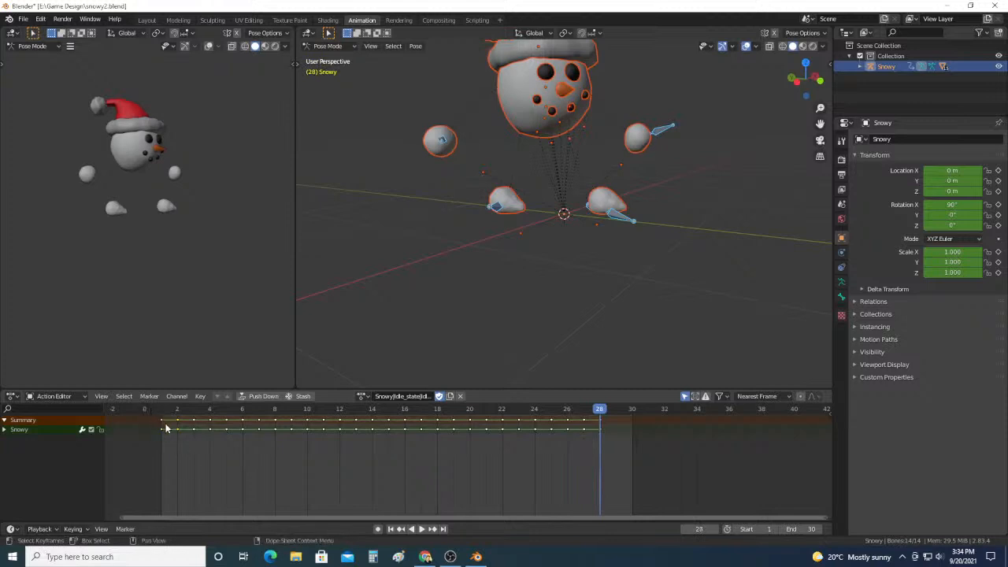
{"action": "left_click", "coordinate": [615, 418]}
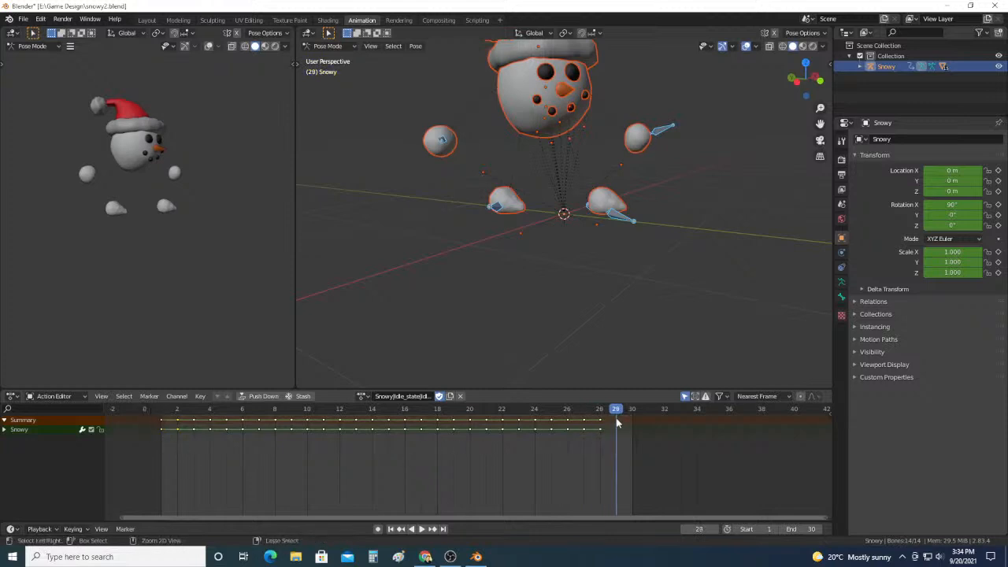
{"action": "key", "text": "ctrl+v"}
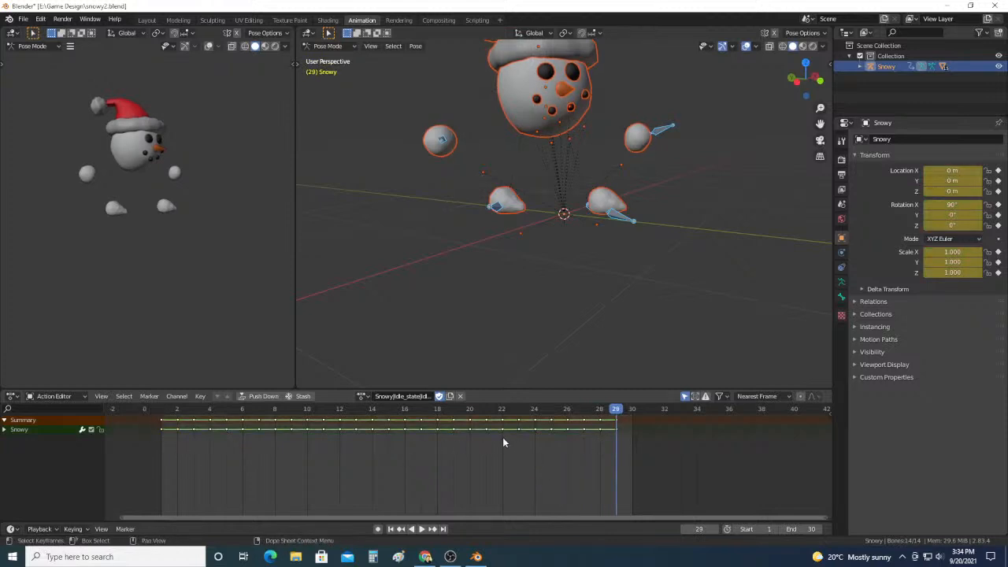
Step: Set the scene's end frame to 29 and play the mirrored idle action from frame 1, viewing the snowman from the side
{"action": "left_click", "coordinate": [782, 529]}
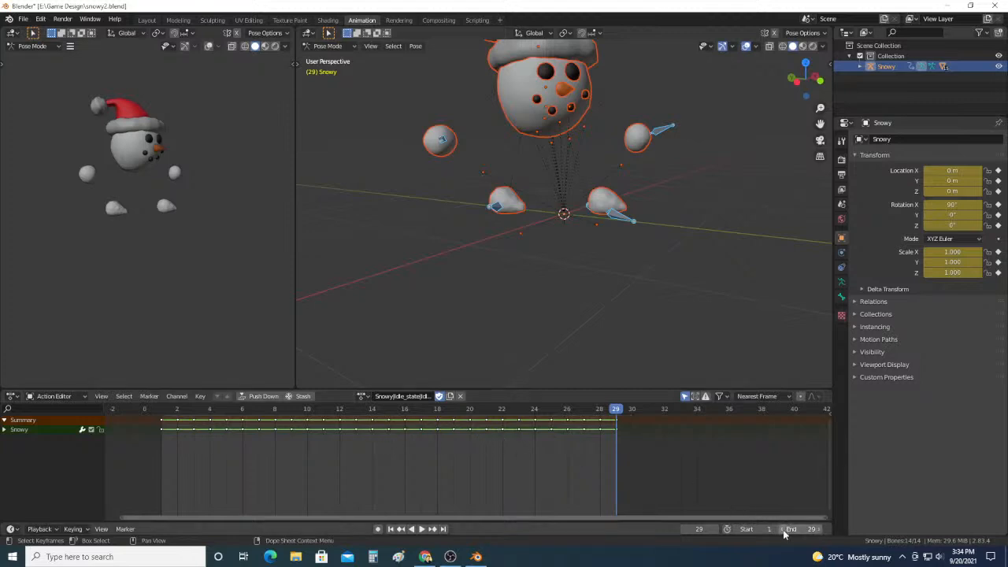
{"action": "left_click", "coordinate": [161, 410]}
{"action": "left_click", "coordinate": [422, 529]}
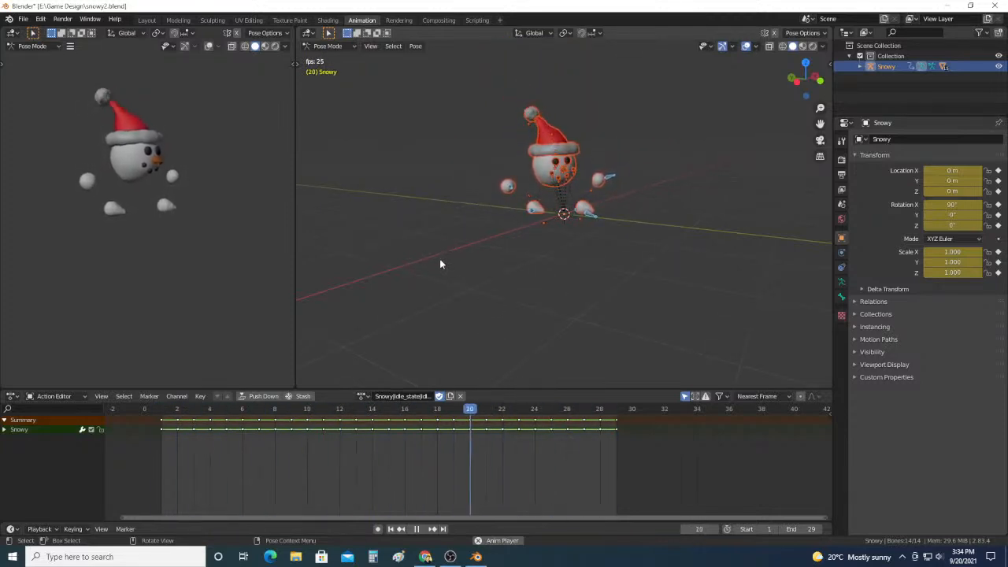
{"action": "middle_click_drag", "start_coordinate": [433, 257], "coordinate": [470, 268]}
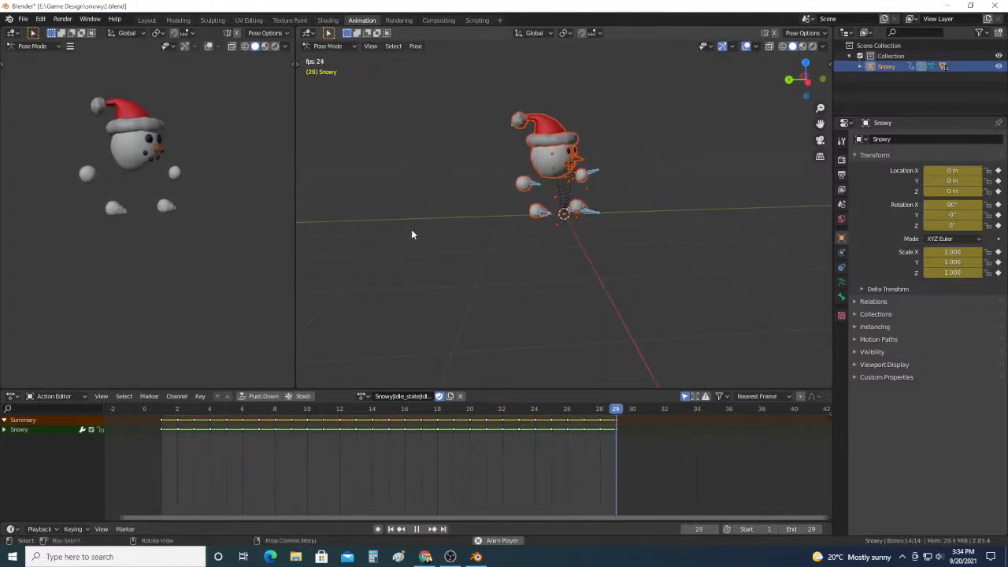
Step: Save the snowy2.blend file and stop the animation playback
{"action": "left_click", "coordinate": [24, 18]}
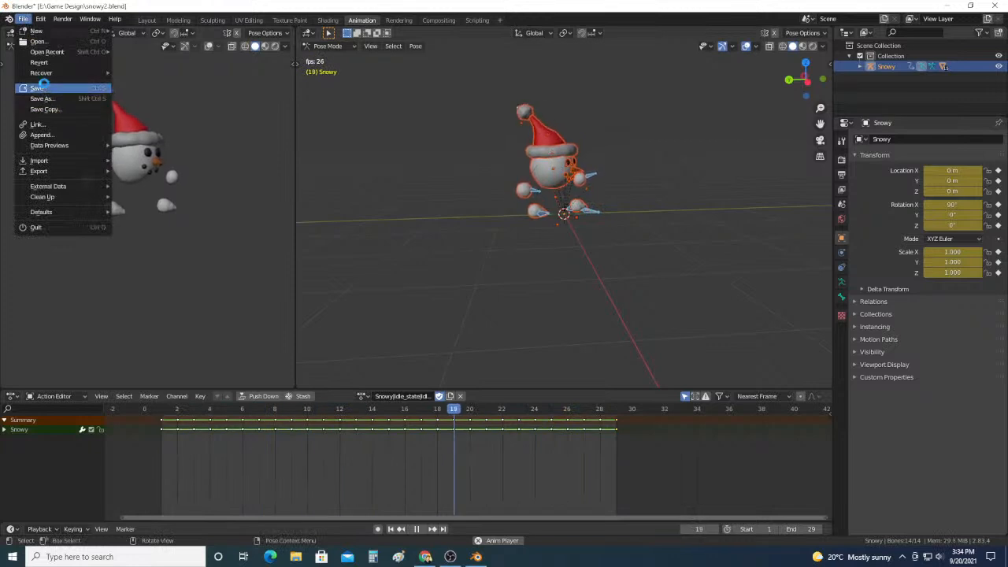
{"action": "left_click", "coordinate": [36, 87]}
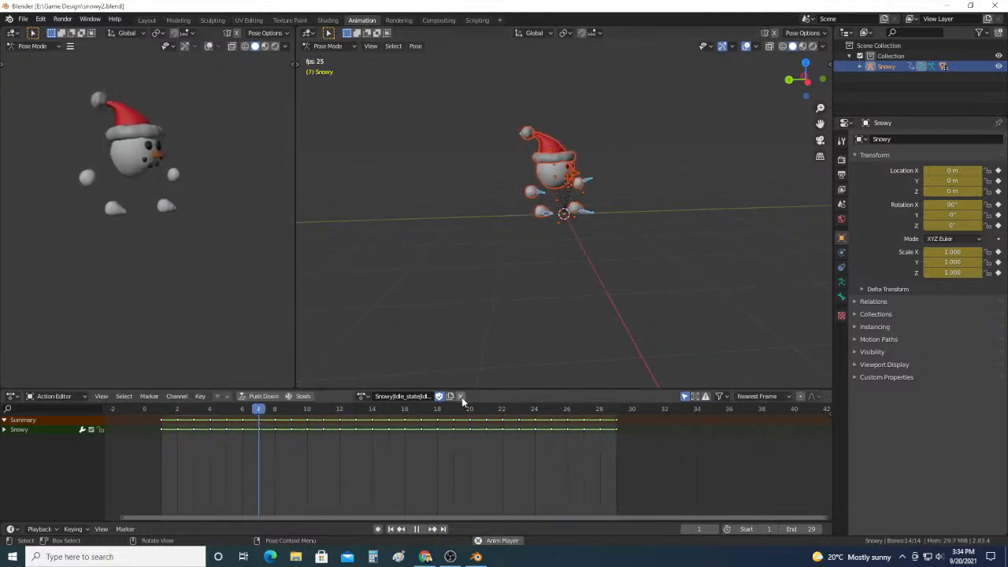
{"action": "left_click", "coordinate": [417, 529]}
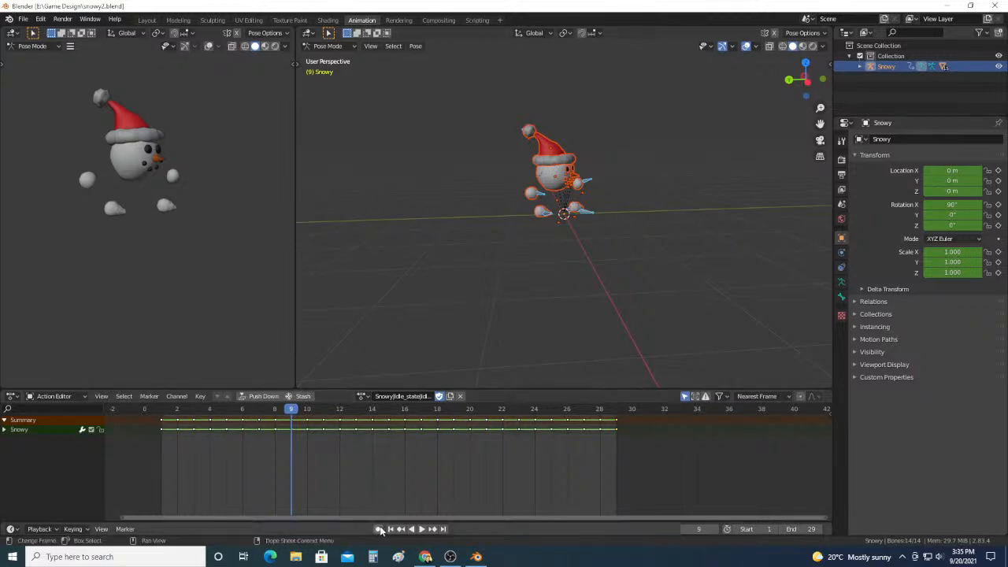
Step: Push the finished idle action down onto the NLA stack
{"action": "left_click", "coordinate": [264, 396]}
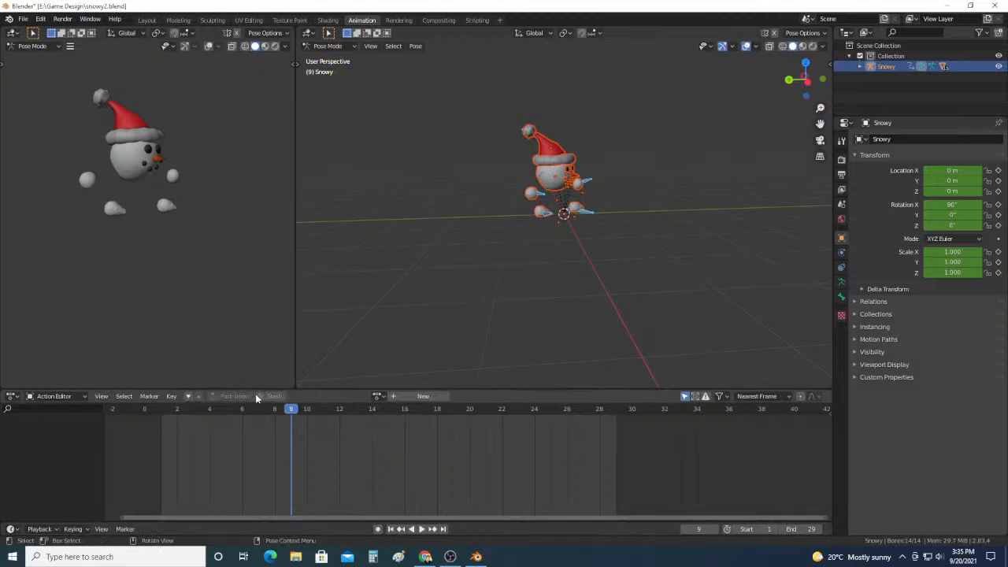
{"action": "left_click", "coordinate": [377, 396]}
{"action": "left_click", "coordinate": [380, 397]}
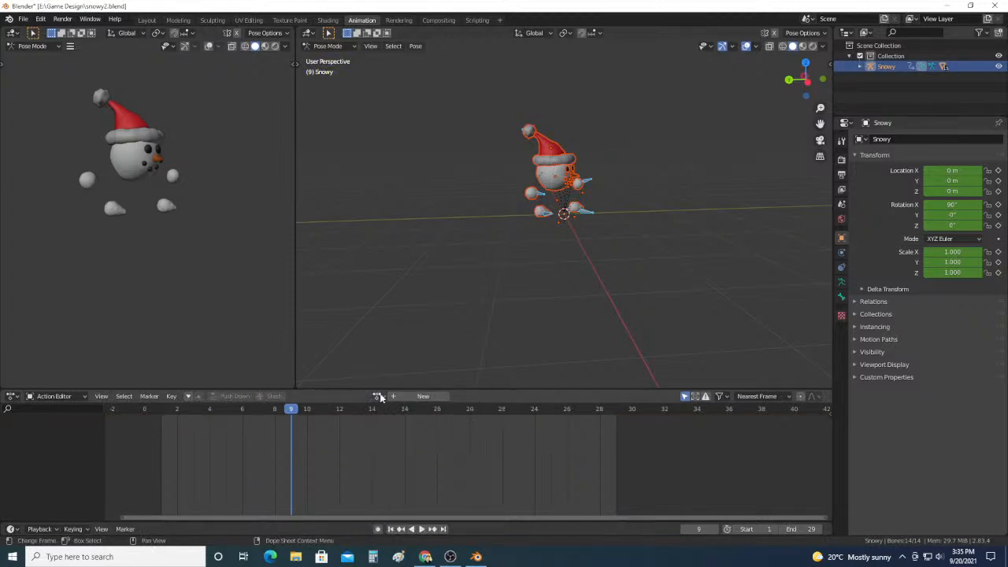
Step: Create a new action with the playhead at frame 1, and open the list of available actions
{"action": "left_click", "coordinate": [161, 412]}
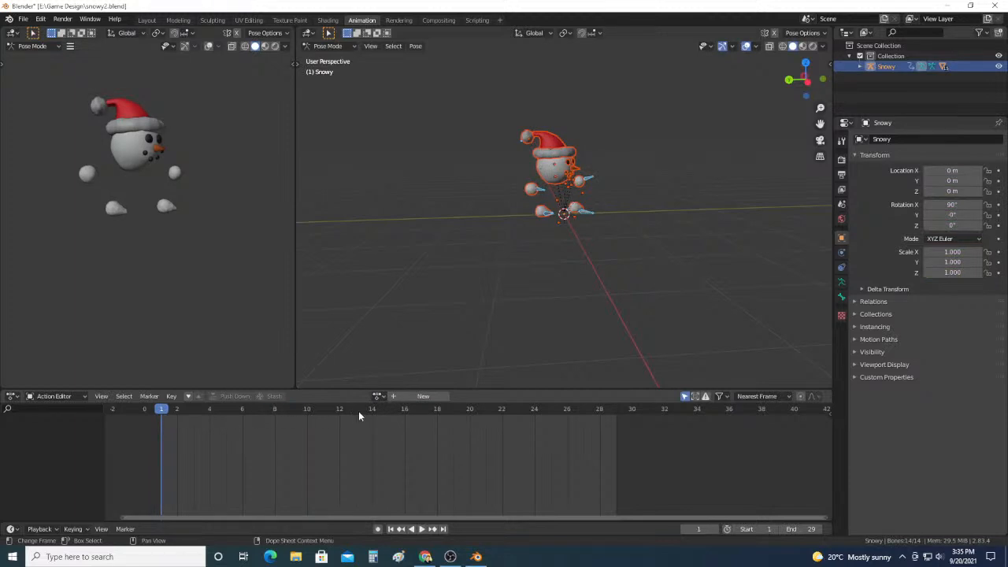
{"action": "left_click", "coordinate": [423, 395]}
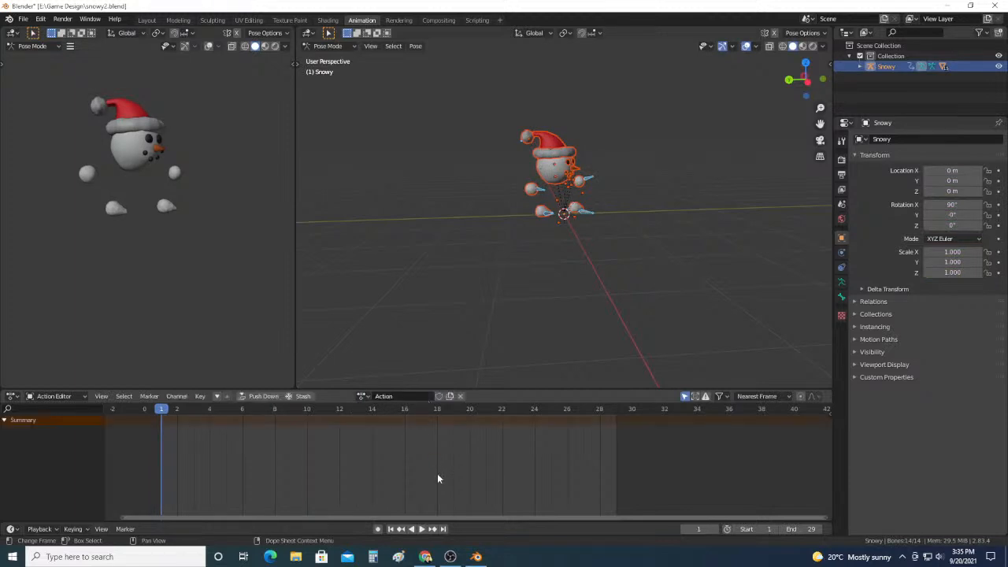
{"action": "left_click", "coordinate": [363, 396]}
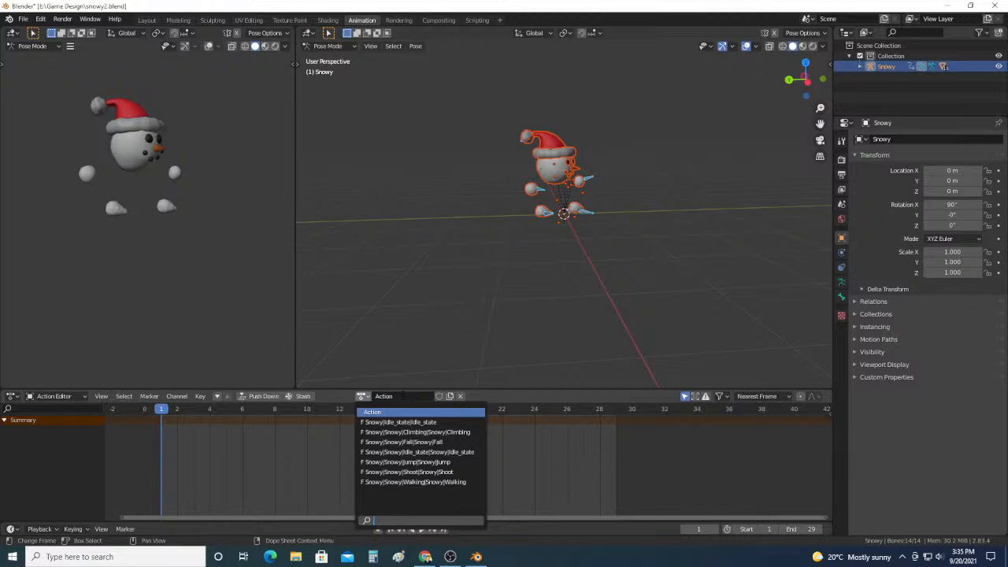
Step: Rename the new action as Wall Slide
{"action": "left_click", "coordinate": [402, 396]}
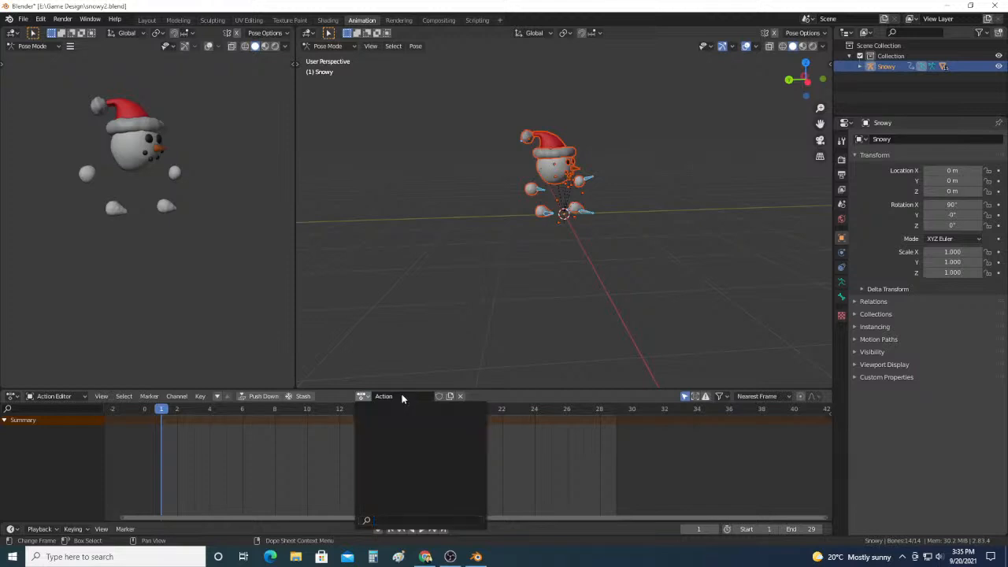
{"action": "left_click", "coordinate": [402, 398]}
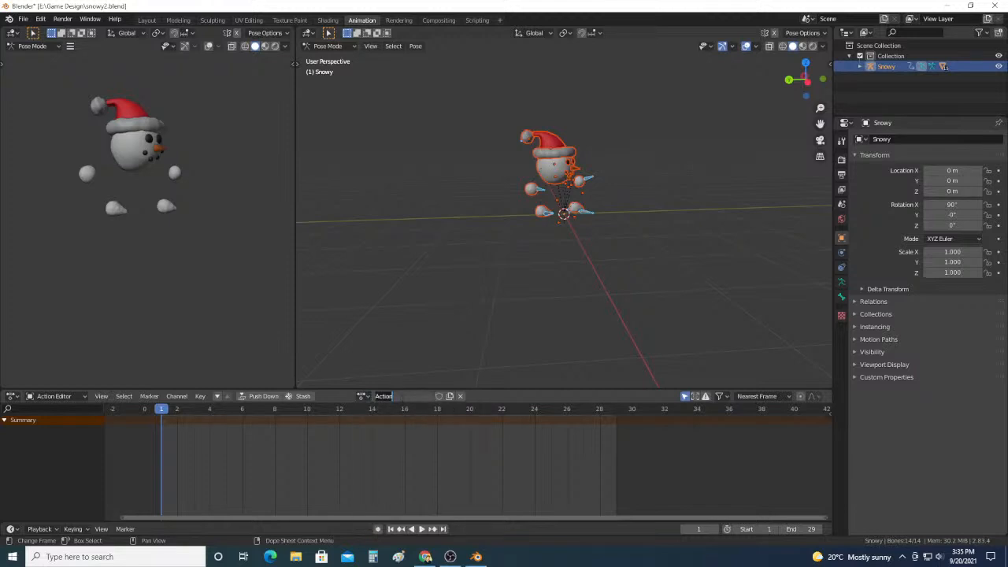
{"action": "key", "text": "BackSpace"}
{"action": "type", "text": "Wall Slide"}
{"action": "key", "text": "Return"}
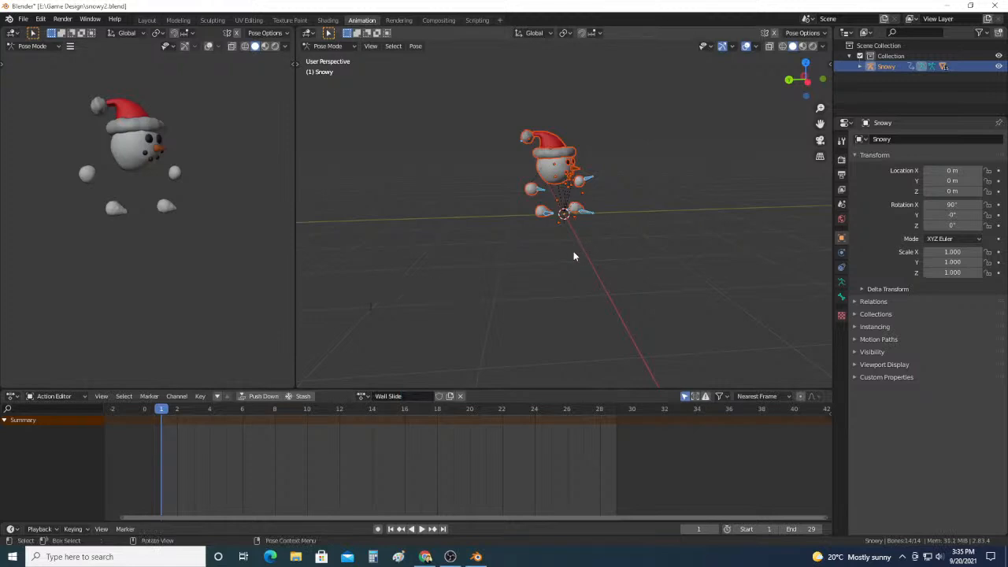
Step: Try flipping the snowman by setting his Z scale to -1, and set the scale back to 1
{"action": "mouse_move", "coordinate": [618, 208]}
{"action": "middle_mouse_down"}
{"action": "mouse_move", "coordinate": [610, 216]}
{"action": "mouse_move", "coordinate": [613, 201]}
{"action": "middle_mouse_up"}
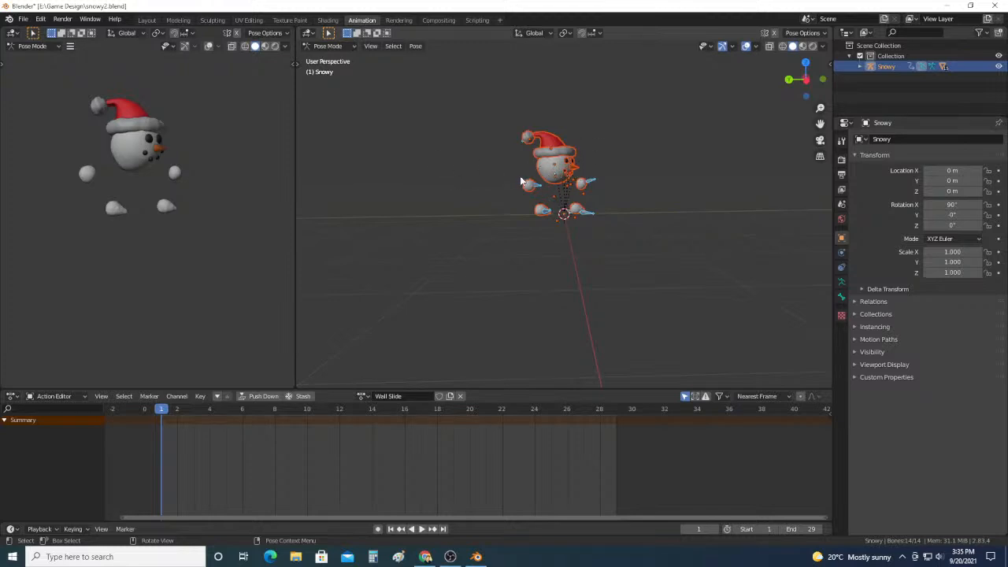
{"action": "middle_click_drag", "start_coordinate": [666, 166], "coordinate": [431, 169]}
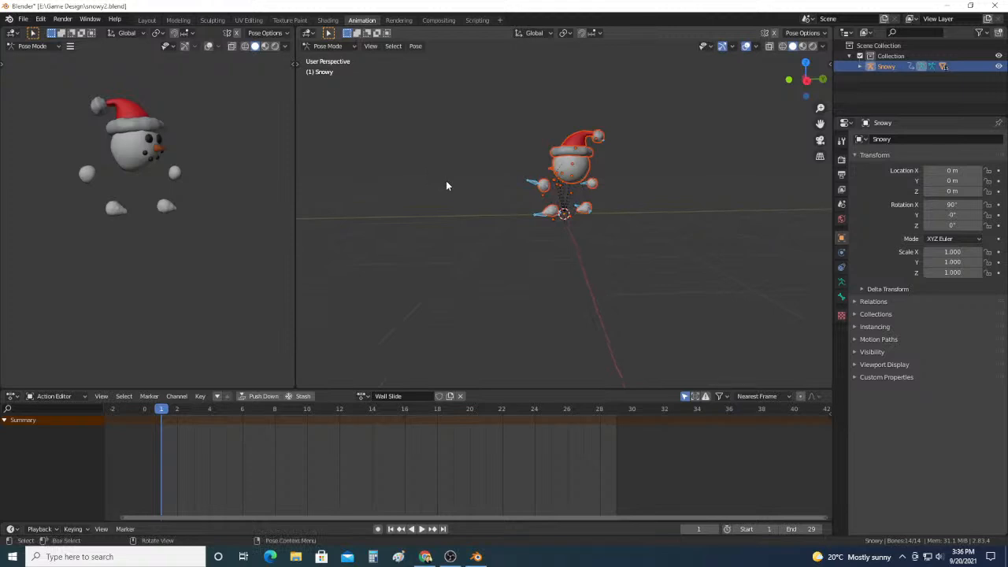
{"action": "middle_click_drag", "start_coordinate": [446, 189], "coordinate": [615, 202]}
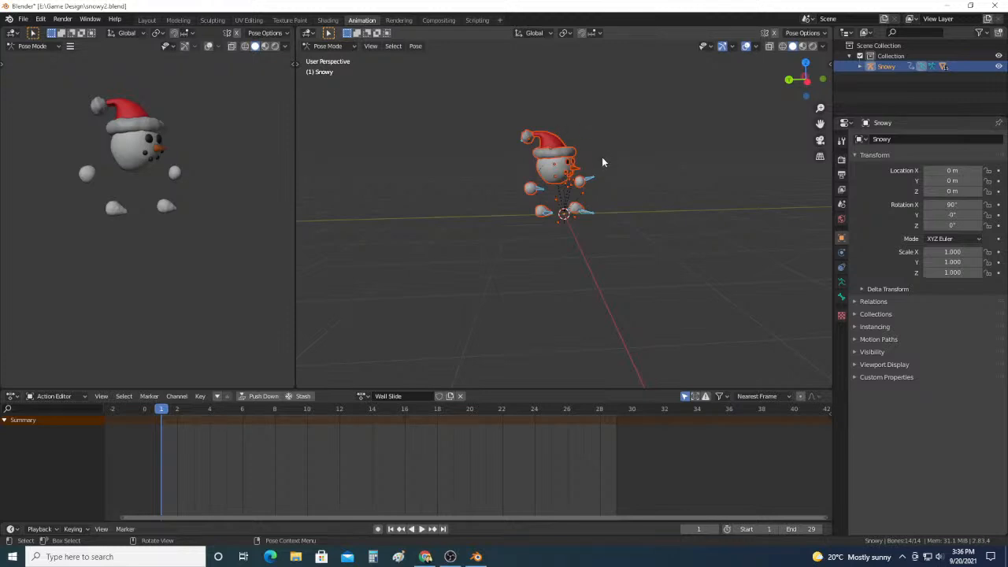
{"action": "left_click", "coordinate": [952, 272]}
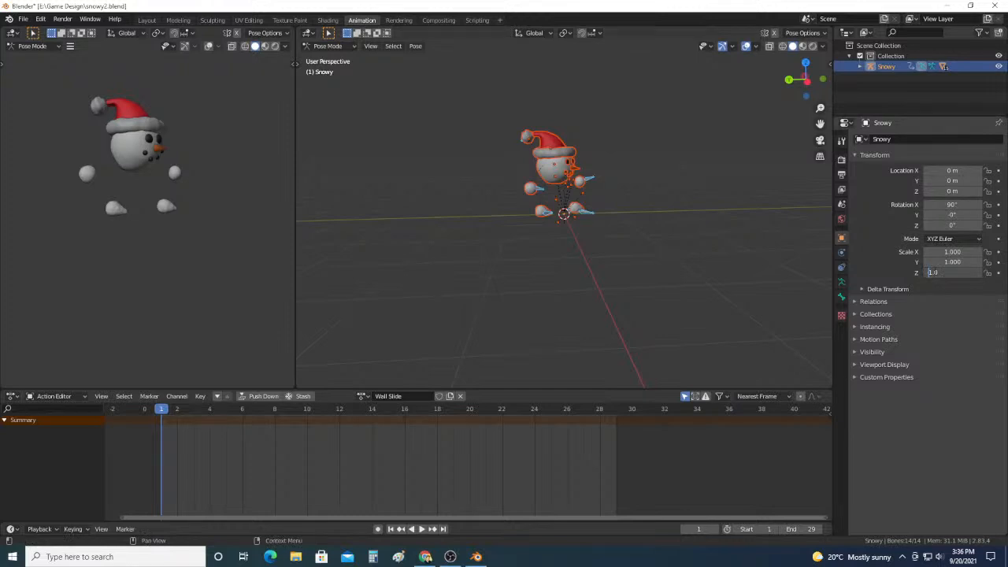
{"action": "key", "text": "Return"}
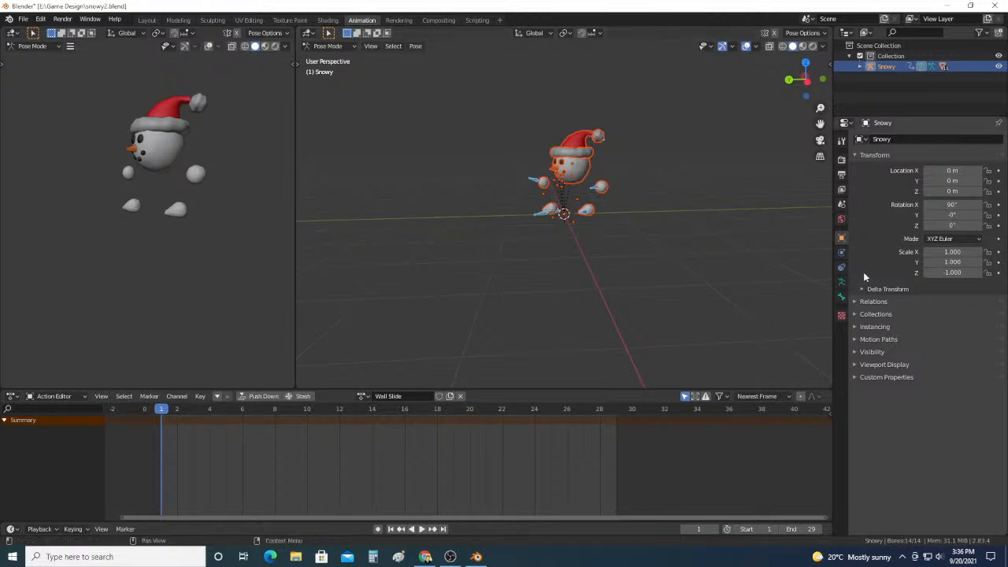
{"action": "double_click", "coordinate": [944, 271]}
{"action": "left_click", "coordinate": [929, 273]}
{"action": "key", "text": "Return"}
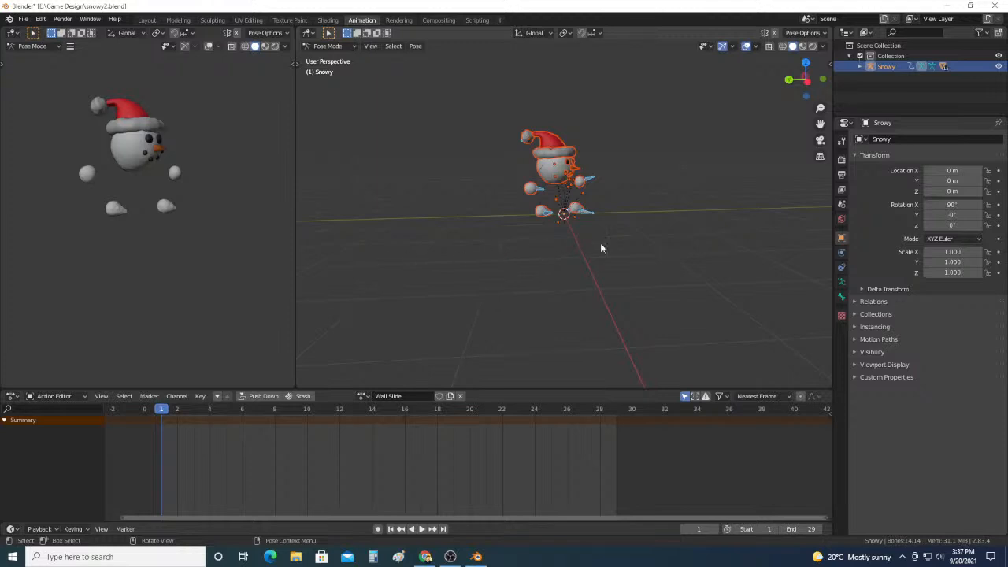
Step: Try clearing all pose transforms from the snowman's selected bones
{"action": "middle_click_drag", "start_coordinate": [600, 248], "coordinate": [592, 166]}
{"action": "scroll", "coordinate": [585, 193], "scroll_direction": "up", "scroll_amount": 5}
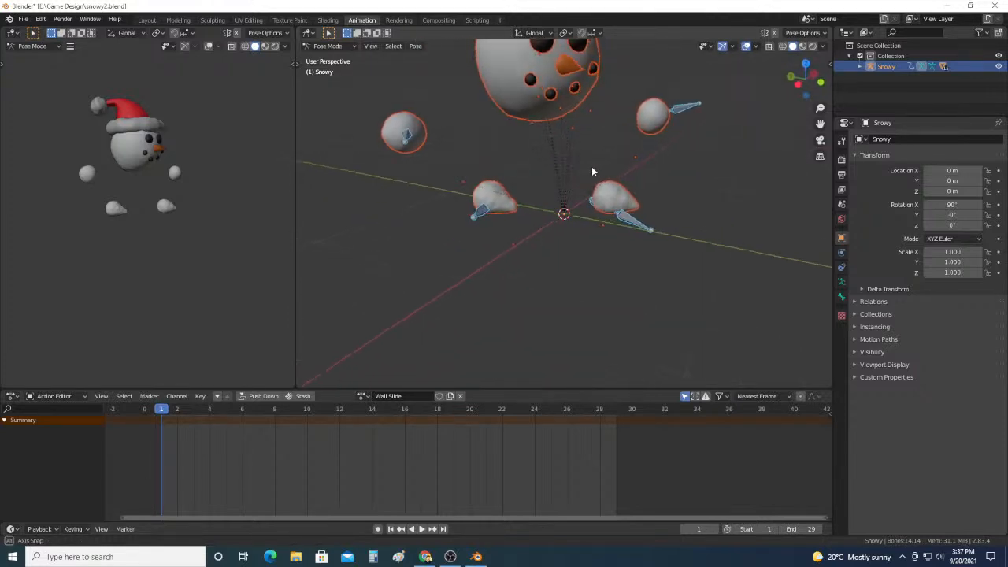
{"action": "scroll", "coordinate": [593, 162], "scroll_direction": "down", "scroll_amount": 6}
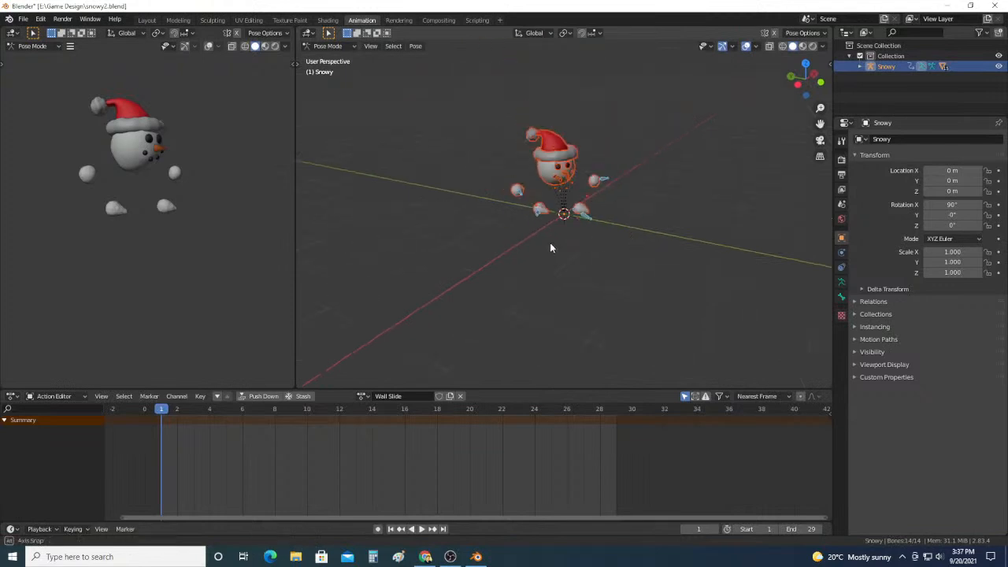
{"action": "middle_click_drag", "start_coordinate": [550, 248], "coordinate": [563, 227]}
{"action": "left_click", "coordinate": [415, 46]}
{"action": "mouse_move", "coordinate": [434, 62]}
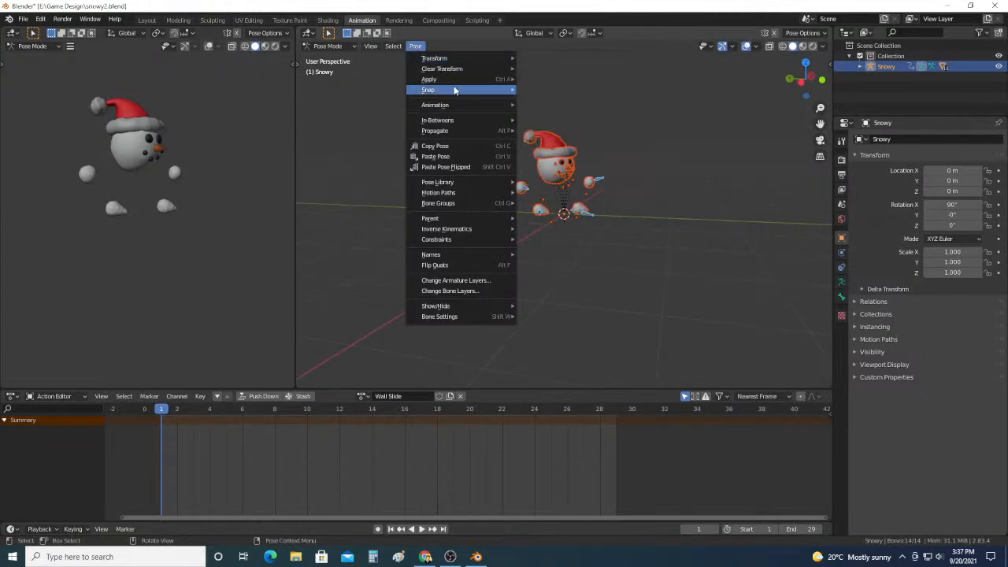
{"action": "mouse_move", "coordinate": [458, 74]}
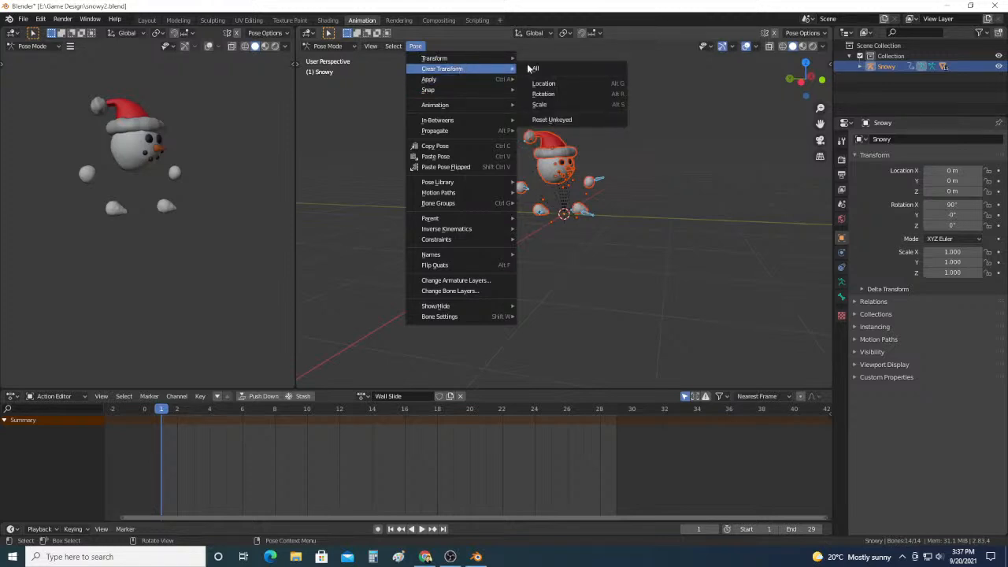
{"action": "left_click", "coordinate": [535, 68]}
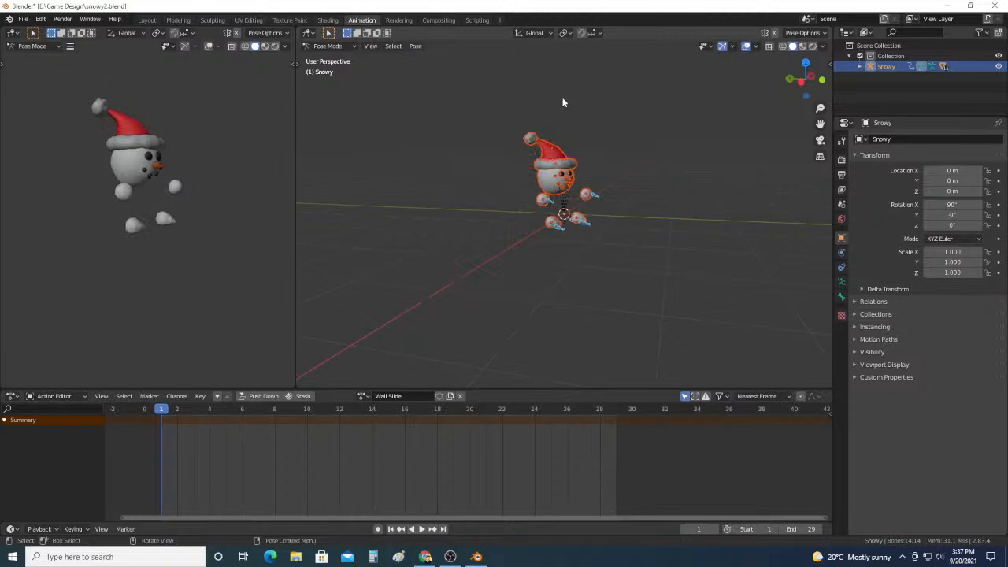
{"action": "middle_click_drag", "start_coordinate": [562, 102], "coordinate": [591, 147]}
{"action": "scroll", "coordinate": [586, 145], "scroll_direction": "up", "scroll_amount": 5}
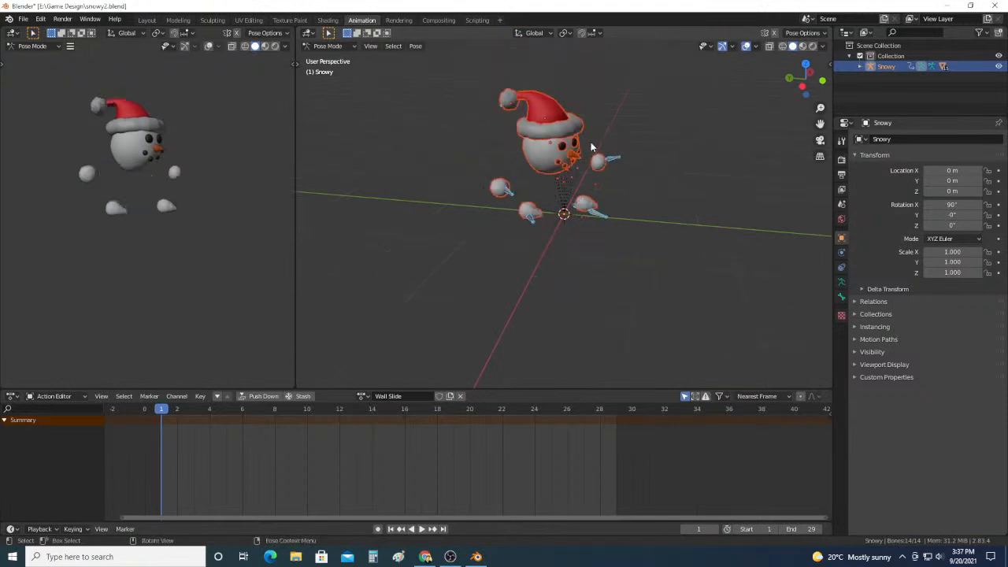
Step: Give the Wall Slide action a fake user and turn on automatic keyframing
{"action": "left_click", "coordinate": [438, 397]}
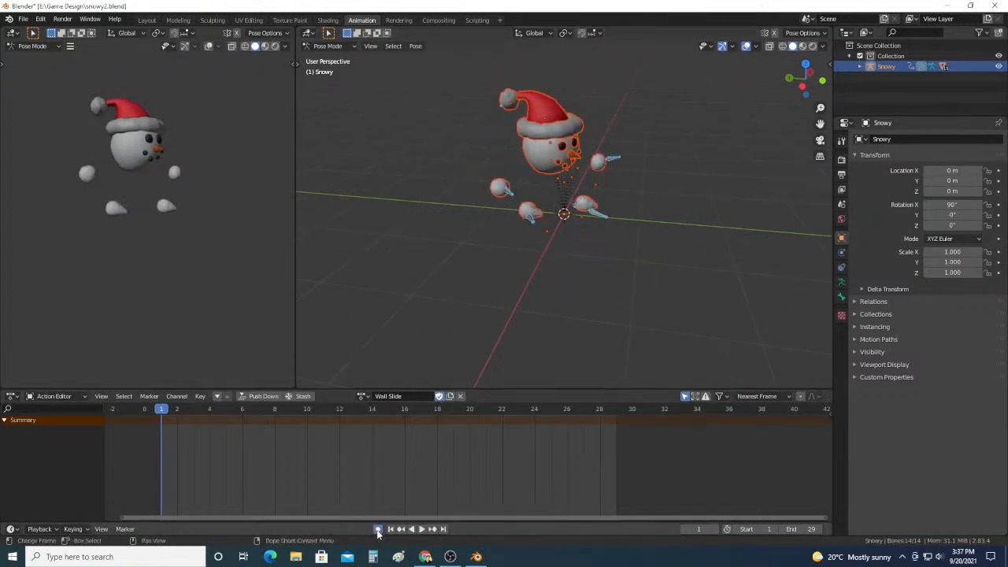
{"action": "middle_click_drag", "start_coordinate": [610, 214], "coordinate": [615, 185]}
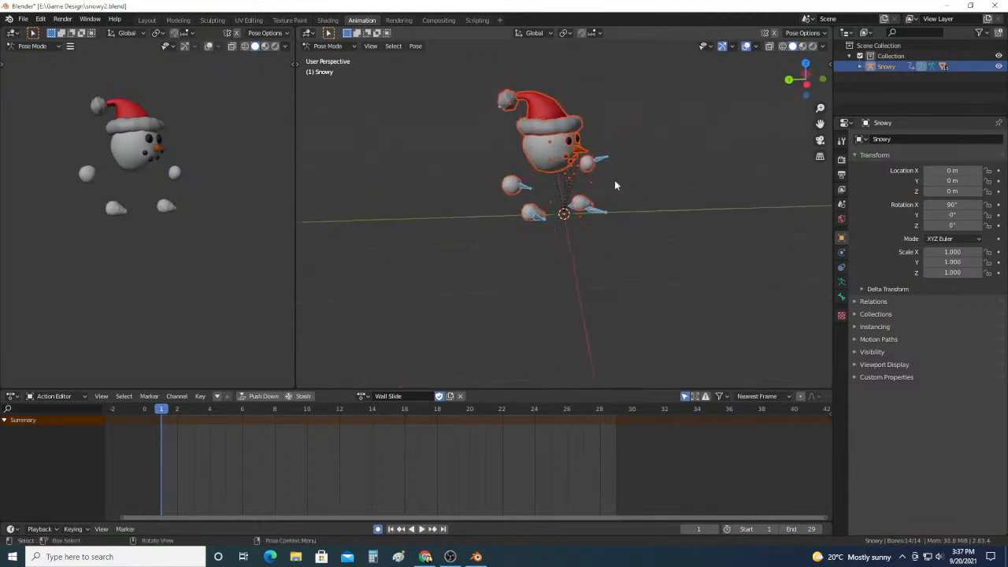
Step: Select the Hat4_end bone at the hat's bobble and rotate it at frame 1 to key its pose
{"action": "left_click", "coordinate": [504, 106]}
{"action": "middle_click_drag", "start_coordinate": [501, 105], "coordinate": [519, 81]}
{"action": "key", "text": "r"}
{"action": "right_click", "coordinate": [536, 95]}
{"action": "key", "text": "r"}
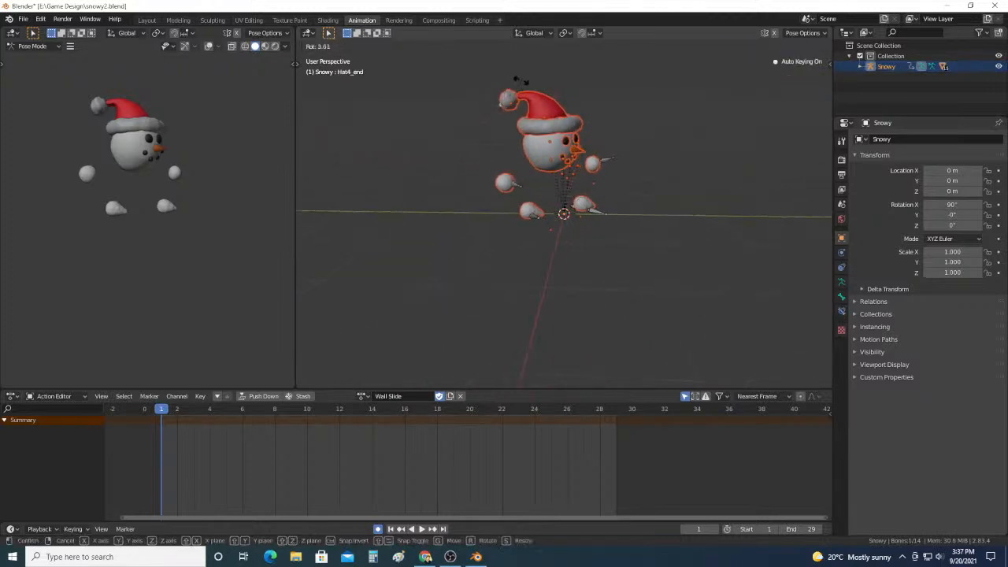
{"action": "right_click", "coordinate": [520, 81]}
{"action": "scroll", "coordinate": [540, 87], "scroll_direction": "up", "scroll_amount": 2}
{"action": "scroll", "coordinate": [527, 87], "scroll_direction": "down", "scroll_amount": 2}
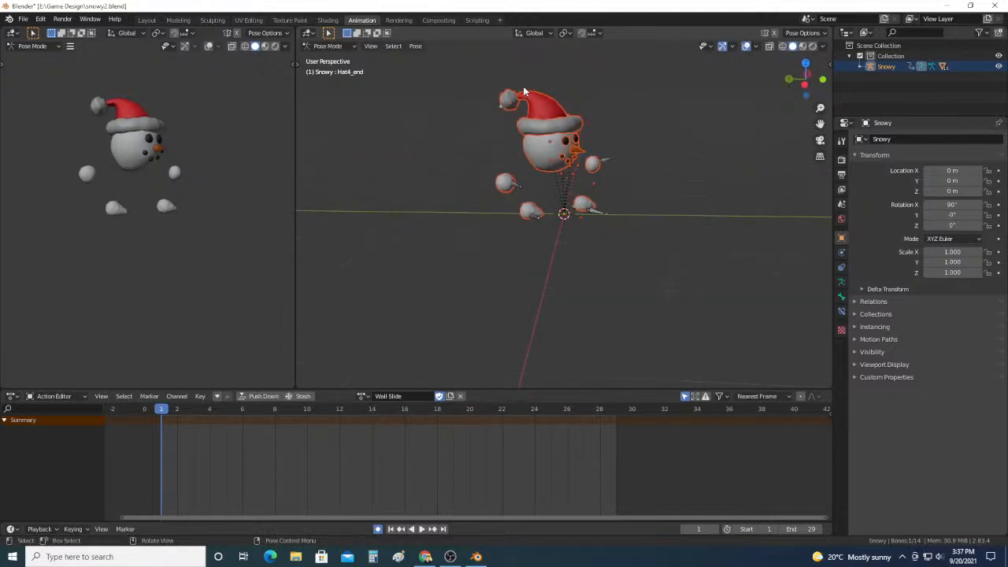
{"action": "key", "text": "r"}
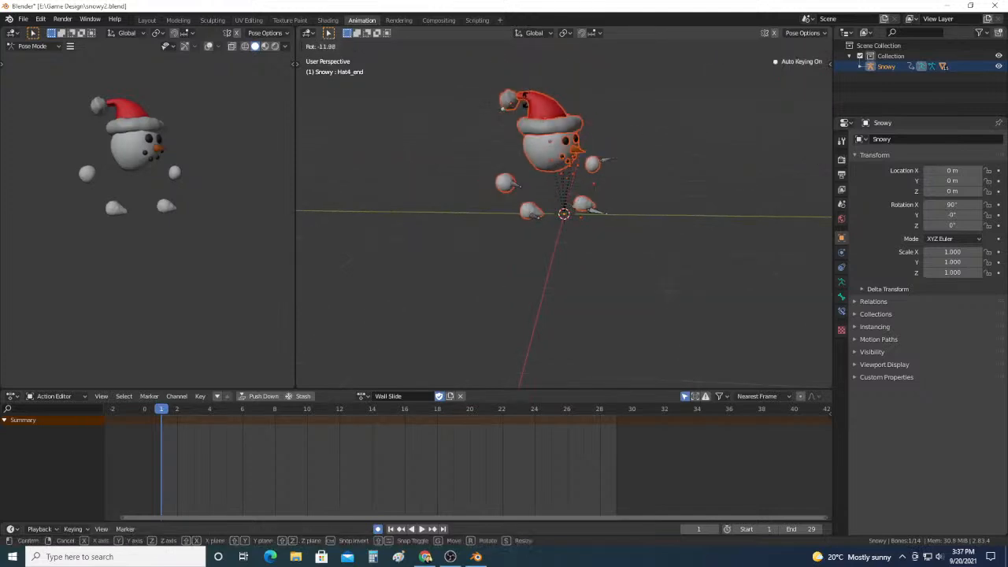
{"action": "left_click", "coordinate": [526, 91]}
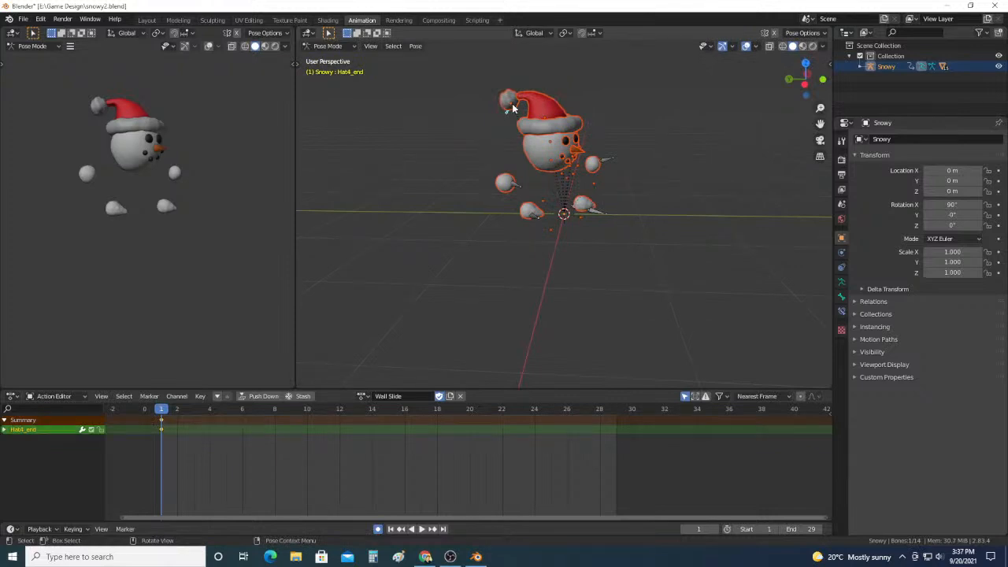
{"action": "key", "text": "r"}
{"action": "left_click", "coordinate": [495, 121]}
Step: Adjust the rotation of the hat's end bone and turn on X-Ray to show the bones through the snowman
{"action": "middle_click_drag", "start_coordinate": [525, 78], "coordinate": [545, 115]}
{"action": "scroll", "coordinate": [555, 109], "scroll_direction": "up", "scroll_amount": 5}
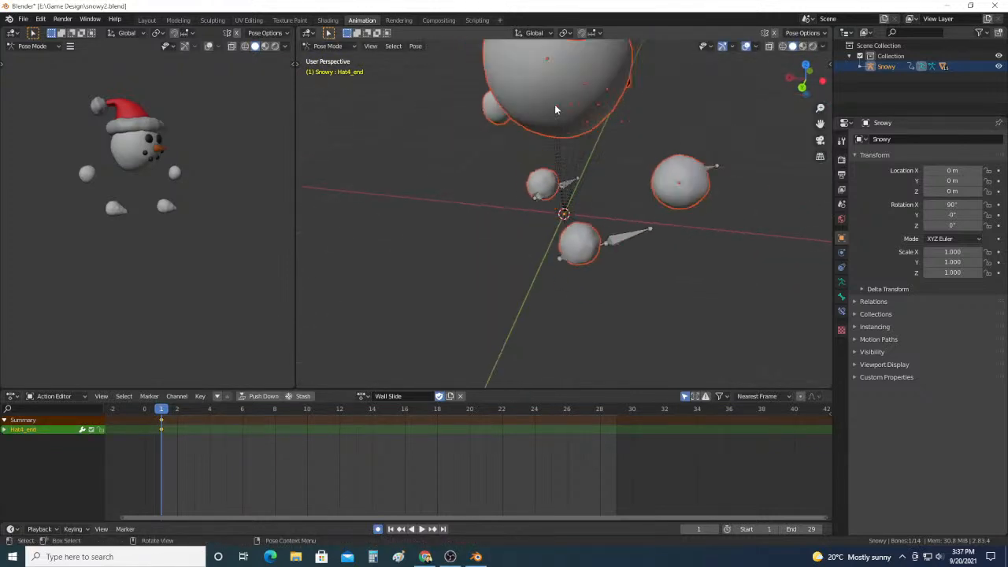
{"action": "scroll", "coordinate": [555, 109], "scroll_direction": "down", "scroll_amount": 4}
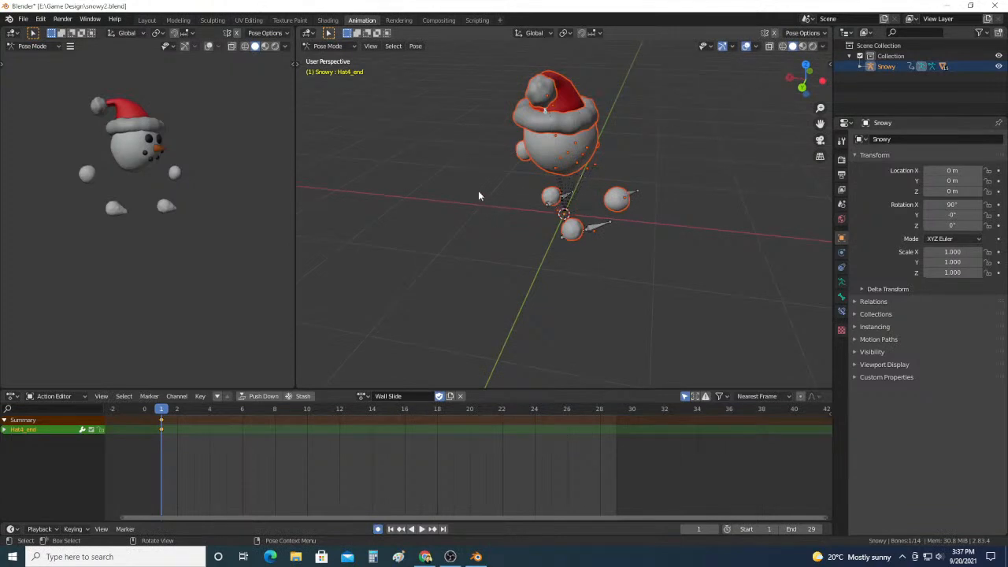
{"action": "middle_click_drag", "start_coordinate": [502, 134], "coordinate": [422, 122]}
{"action": "scroll", "coordinate": [494, 74], "scroll_direction": "up", "scroll_amount": 4}
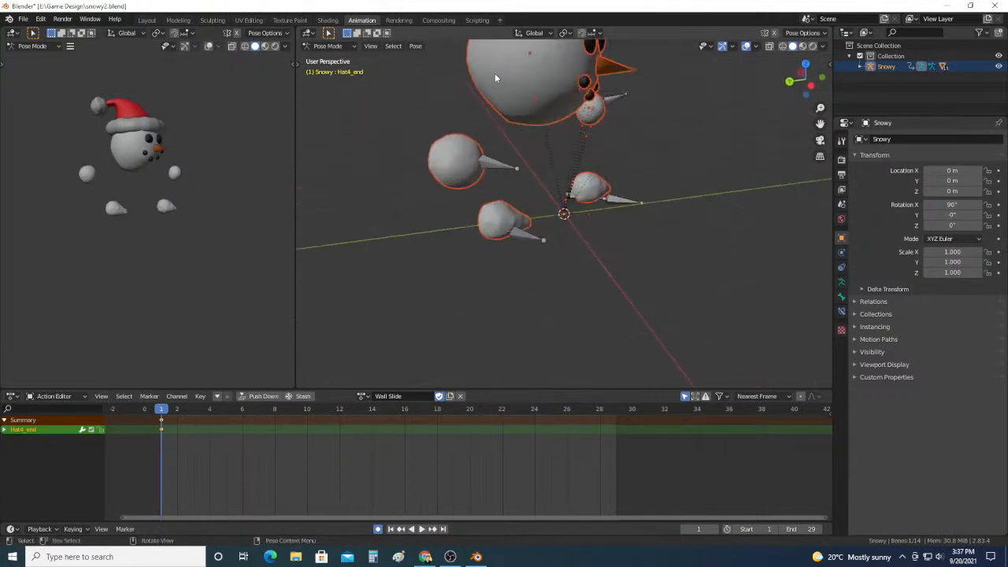
{"action": "scroll", "coordinate": [493, 75], "scroll_direction": "down", "scroll_amount": 2}
{"action": "middle_click_drag", "start_coordinate": [493, 78], "coordinate": [481, 104]}
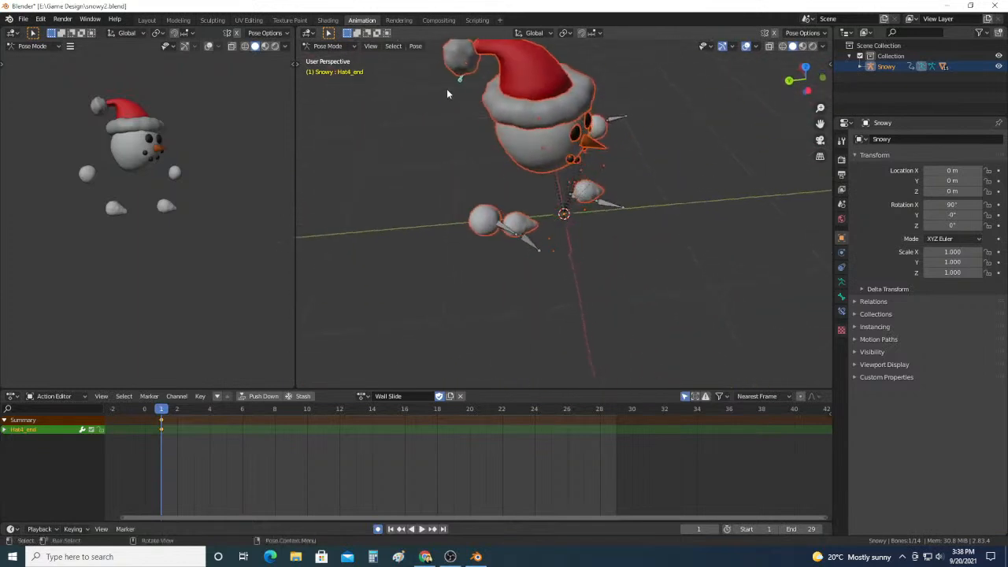
{"action": "left_click", "coordinate": [467, 72]}
{"action": "key", "text": "r"}
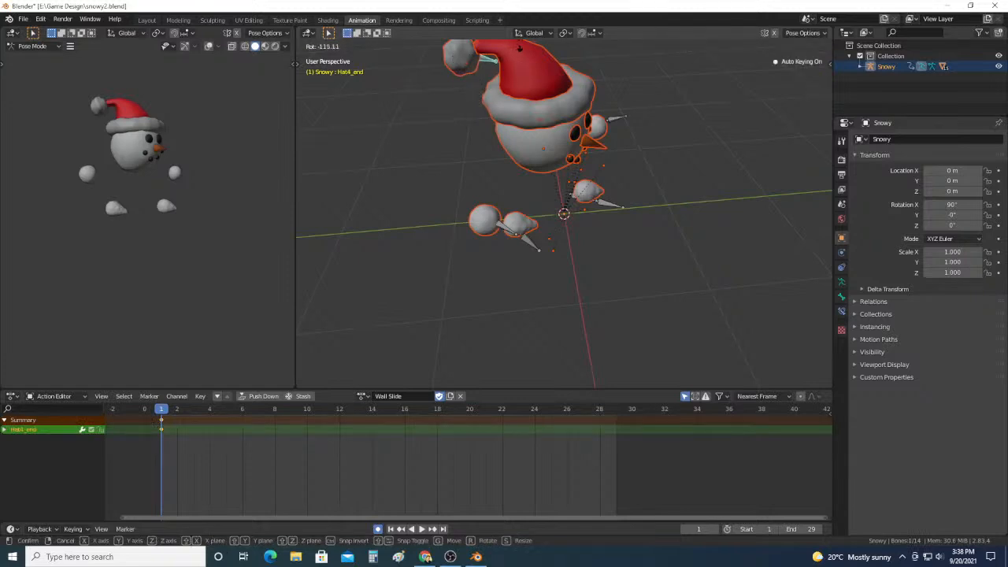
{"action": "left_click", "coordinate": [467, 68]}
{"action": "middle_click_drag", "start_coordinate": [468, 68], "coordinate": [673, 60]}
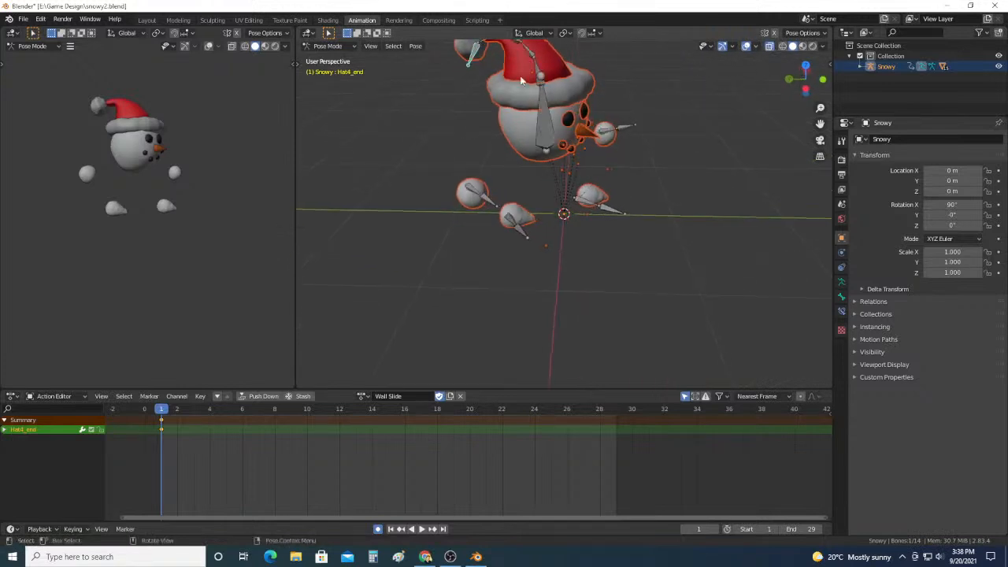
{"action": "scroll", "coordinate": [524, 88], "scroll_direction": "down", "scroll_amount": 4}
{"action": "scroll", "coordinate": [532, 118], "scroll_direction": "up", "scroll_amount": 3}
{"action": "scroll", "coordinate": [538, 72], "scroll_direction": "down", "scroll_amount": 1}
{"action": "mouse_move", "coordinate": [538, 73]}
{"action": "middle_mouse_down"}
{"action": "mouse_move", "coordinate": [545, 60]}
{"action": "mouse_move", "coordinate": [536, 71]}
{"action": "middle_mouse_up"}
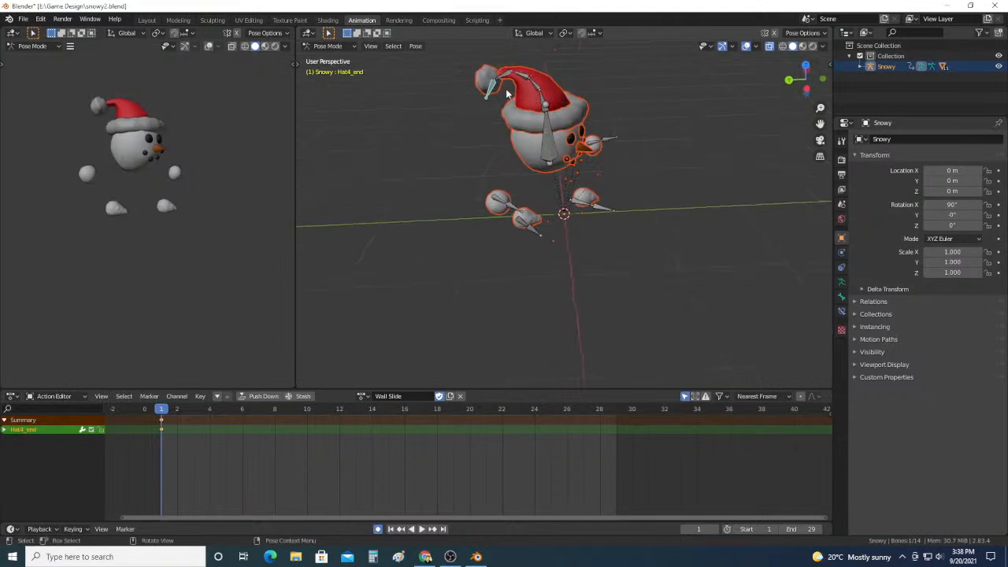
Step: Rotate the Hat4 bone at frame 1 so the hat's bobble lifts upward
{"action": "left_click", "coordinate": [501, 76]}
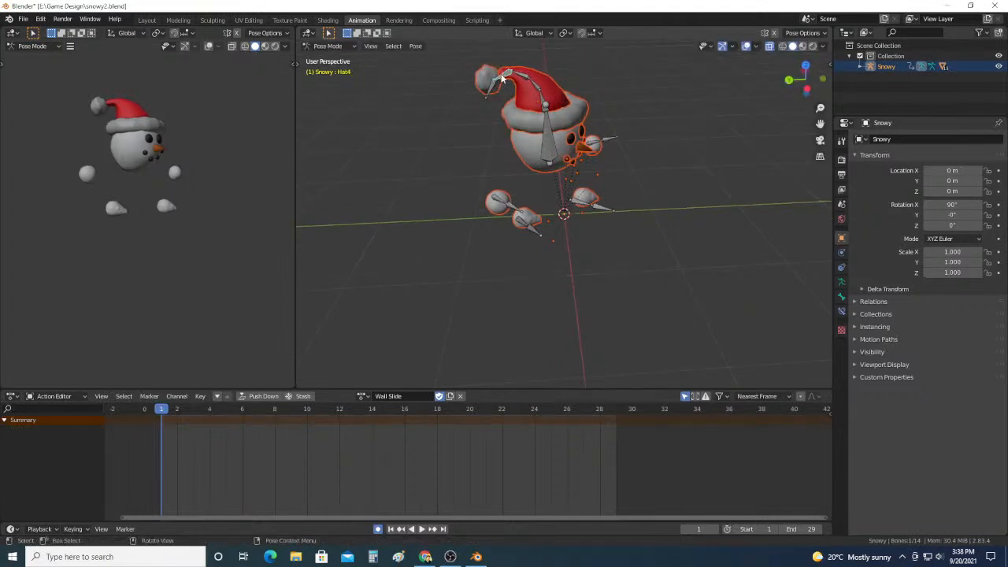
{"action": "key", "text": "r"}
{"action": "left_click", "coordinate": [528, 61]}
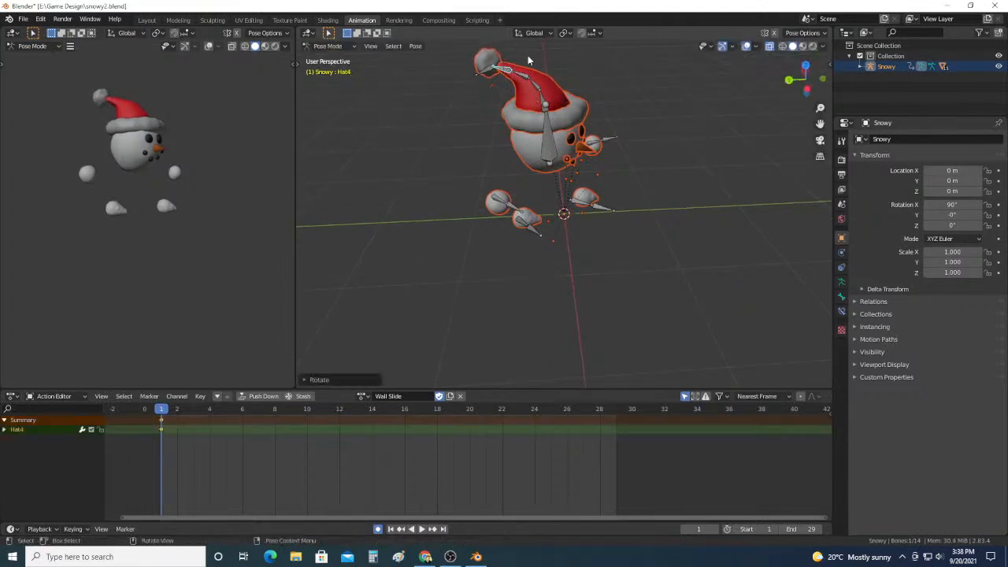
{"action": "mouse_move", "coordinate": [529, 60]}
{"action": "middle_mouse_down"}
{"action": "mouse_move", "coordinate": [540, 50]}
{"action": "mouse_move", "coordinate": [527, 57]}
{"action": "middle_mouse_up"}
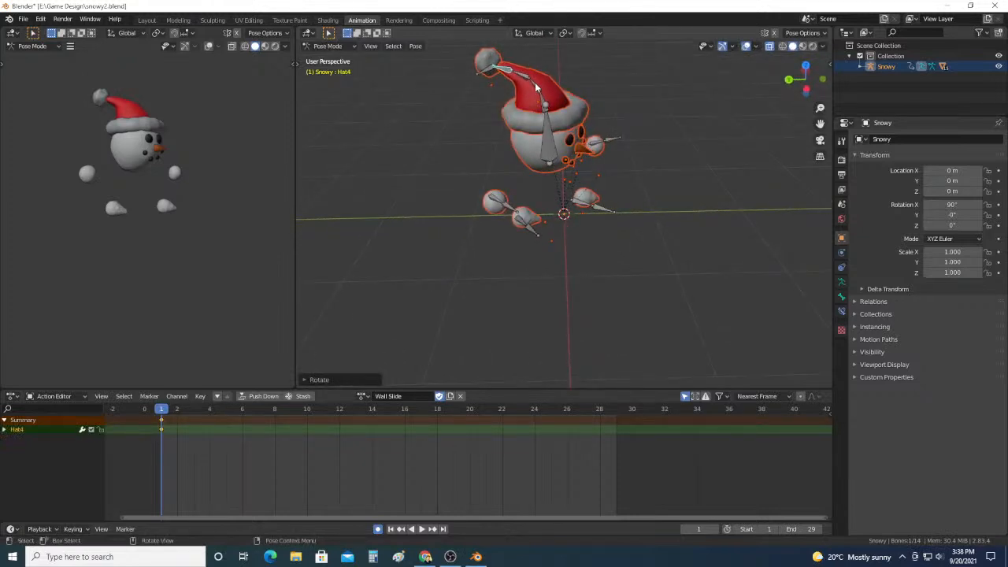
{"action": "key", "text": "h"}
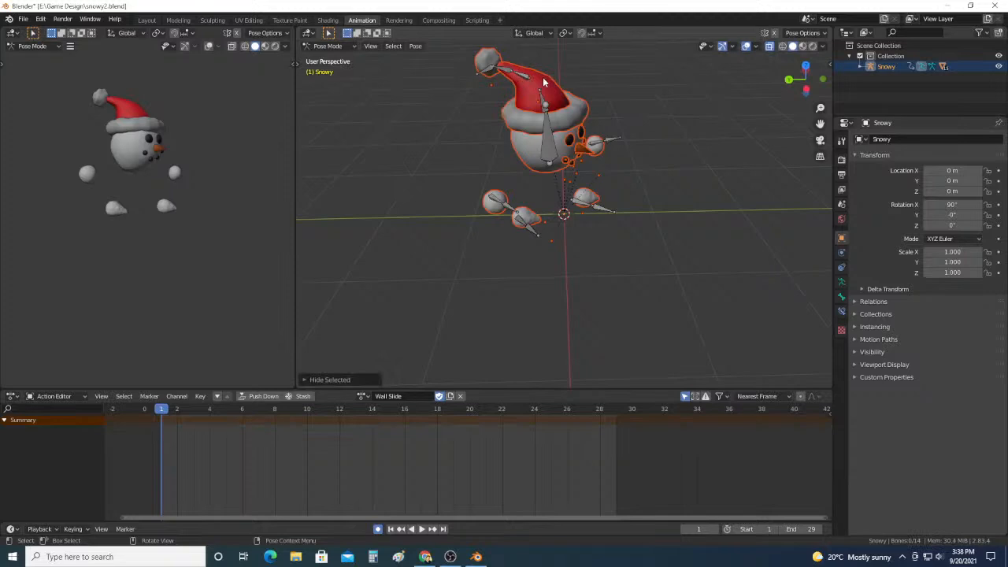
Step: Rotate the Hat2 and Hat4 bones at frame 1 to lift the tip of the hat
{"action": "left_click", "coordinate": [542, 77]}
{"action": "key", "text": "r"}
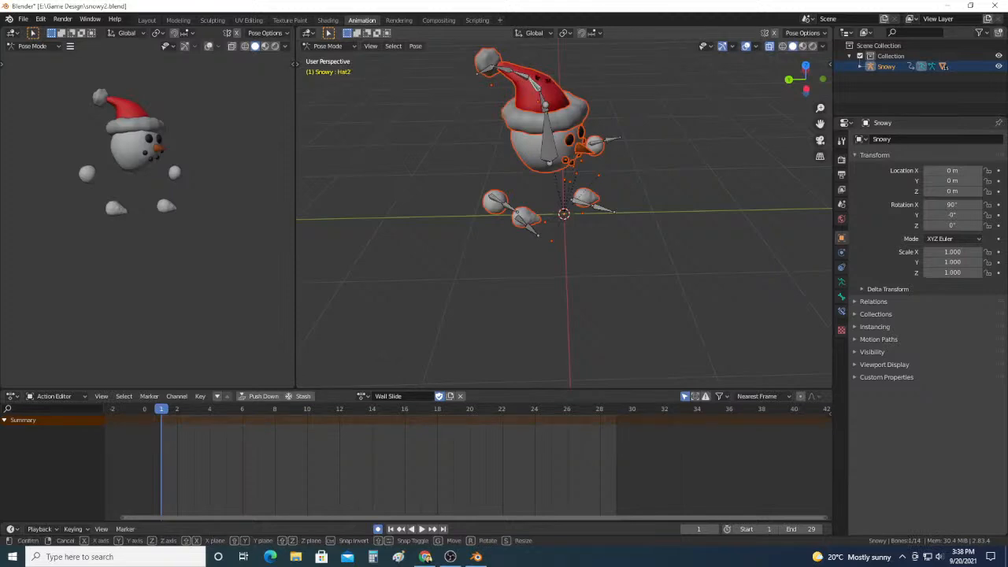
{"action": "left_click", "coordinate": [550, 79]}
{"action": "left_click", "coordinate": [515, 64]}
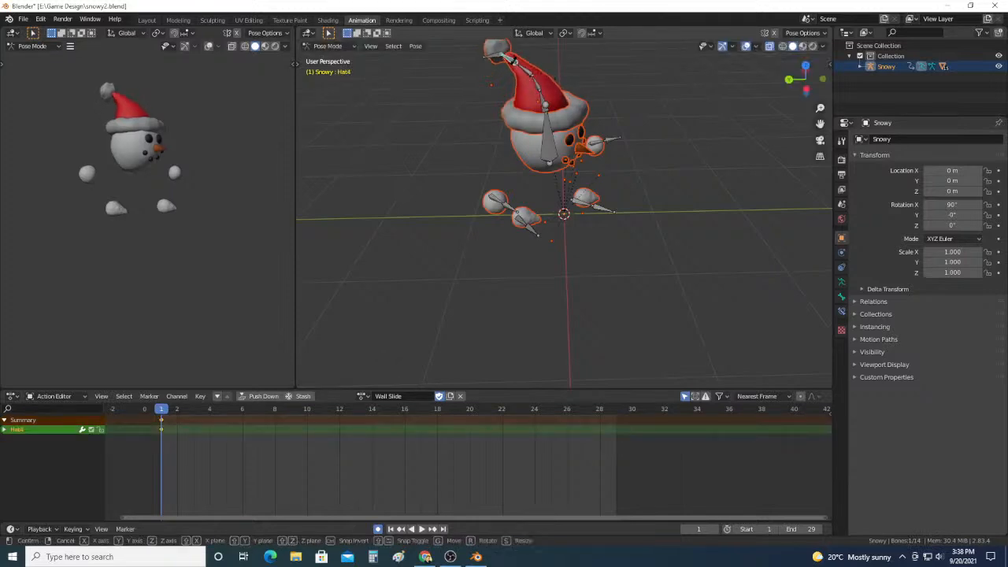
{"action": "key", "text": "r"}
{"action": "left_click", "coordinate": [516, 51]}
Step: Rotate the Hat3 bone upward and bend the Hat4 bone backward at frame 1
{"action": "left_click", "coordinate": [522, 61]}
{"action": "key", "text": "r"}
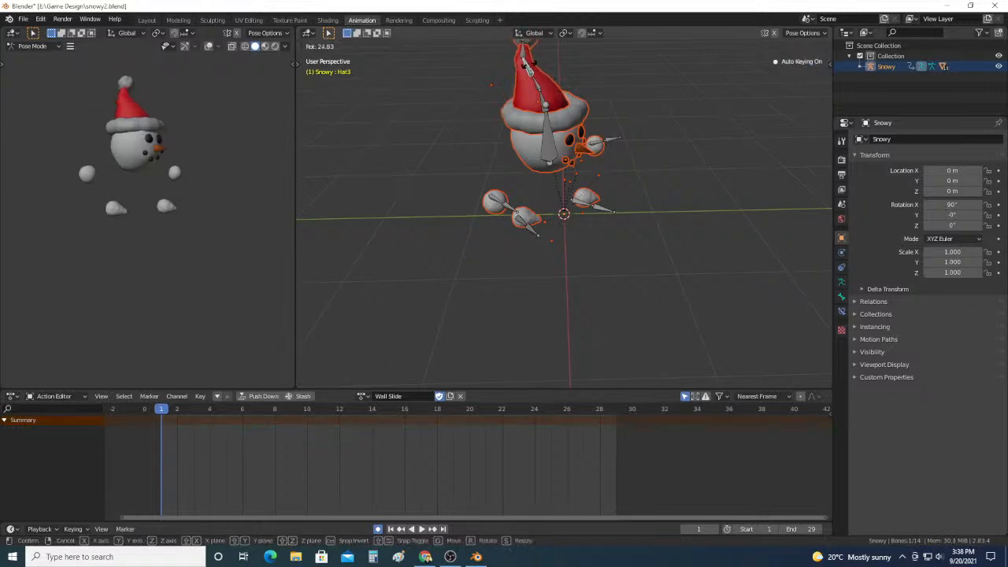
{"action": "left_click", "coordinate": [530, 63]}
{"action": "left_click", "coordinate": [517, 56]}
{"action": "key", "text": "r"}
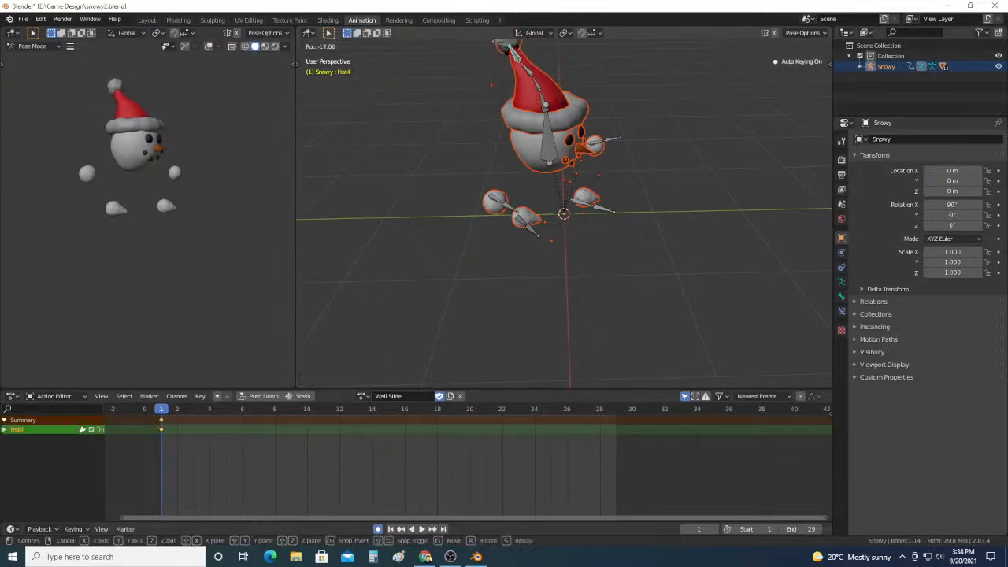
{"action": "left_click", "coordinate": [513, 54]}
Step: Undo the last hat rotation and re-rotate the Hat2, Hat3 and Hat4 bones so the hat stands more upright at frame 1
{"action": "middle_click_drag", "start_coordinate": [488, 67], "coordinate": [516, 55]}
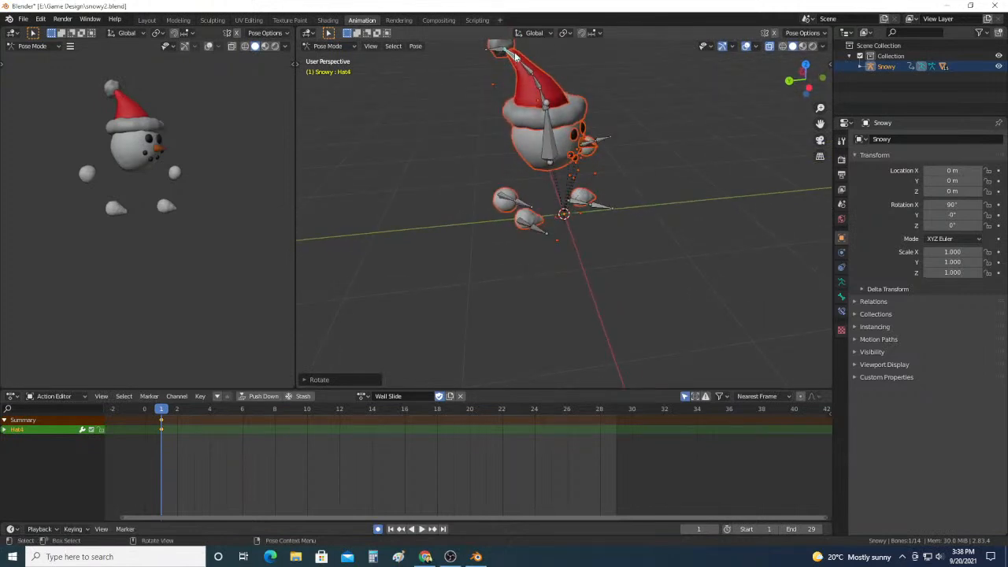
{"action": "key", "text": "ctrl+z"}
{"action": "key", "text": "ctrl+z"}
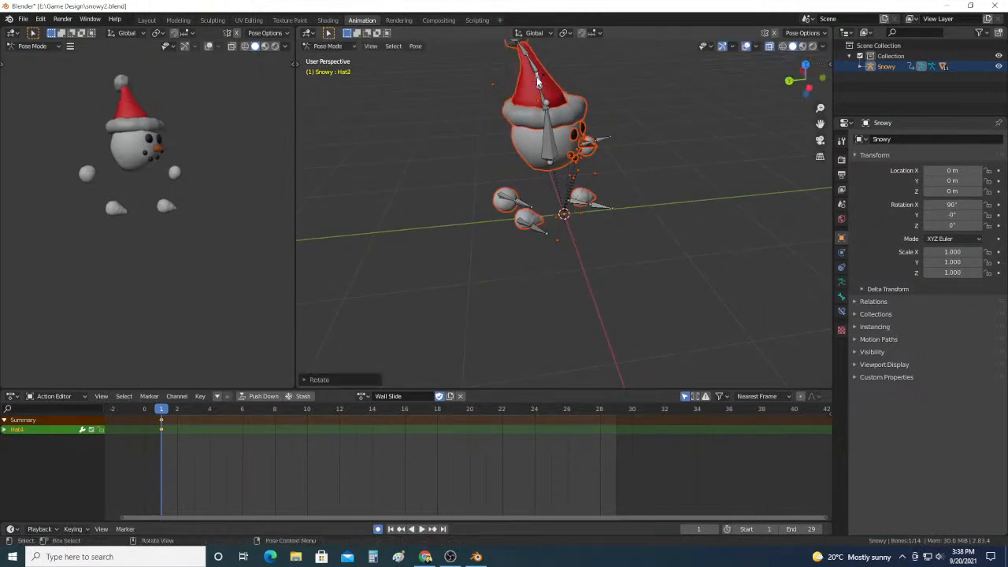
{"action": "key", "text": "r"}
{"action": "left_click", "coordinate": [581, 67]}
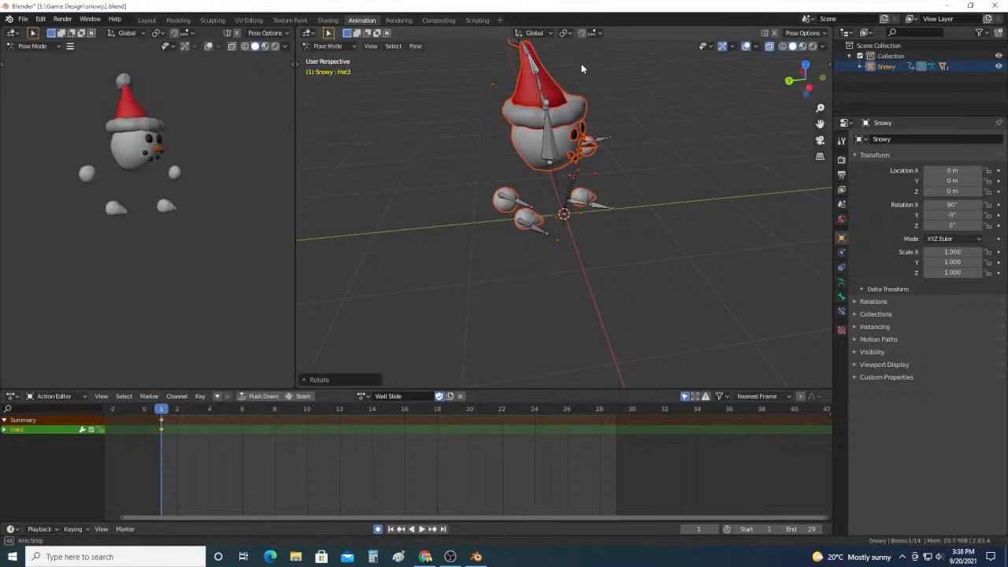
{"action": "middle_click_drag", "start_coordinate": [581, 68], "coordinate": [473, 39]}
{"action": "left_click", "coordinate": [519, 59]}
{"action": "key", "text": "r"}
{"action": "left_click", "coordinate": [556, 65]}
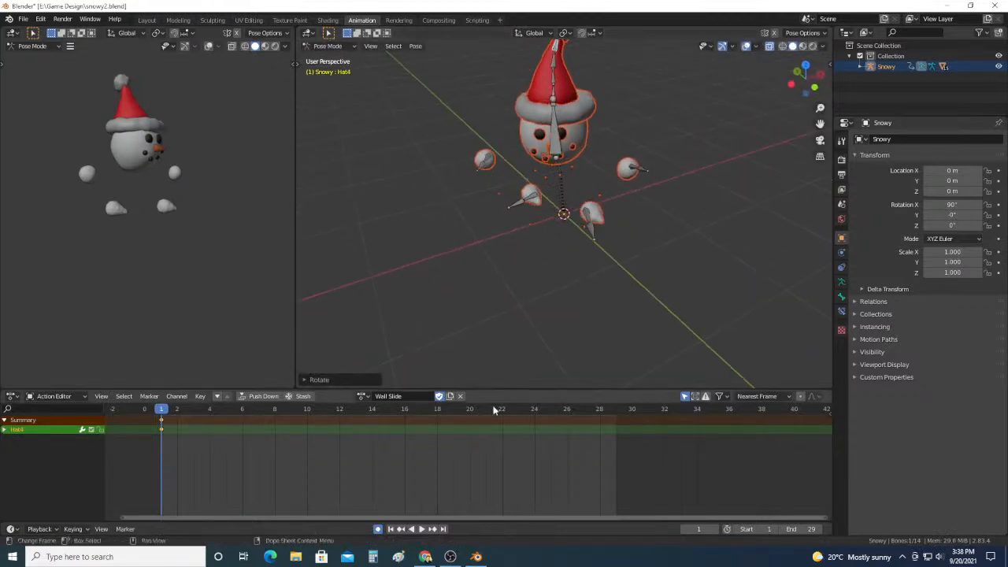
Step: Move the Hand.L bone up beside the hat's bobble at frame 1
{"action": "middle_click_drag", "start_coordinate": [512, 356], "coordinate": [531, 190]}
{"action": "mouse_move", "coordinate": [569, 157]}
{"action": "middle_mouse_down"}
{"action": "mouse_move", "coordinate": [589, 173]}
{"action": "mouse_move", "coordinate": [570, 151]}
{"action": "middle_mouse_up"}
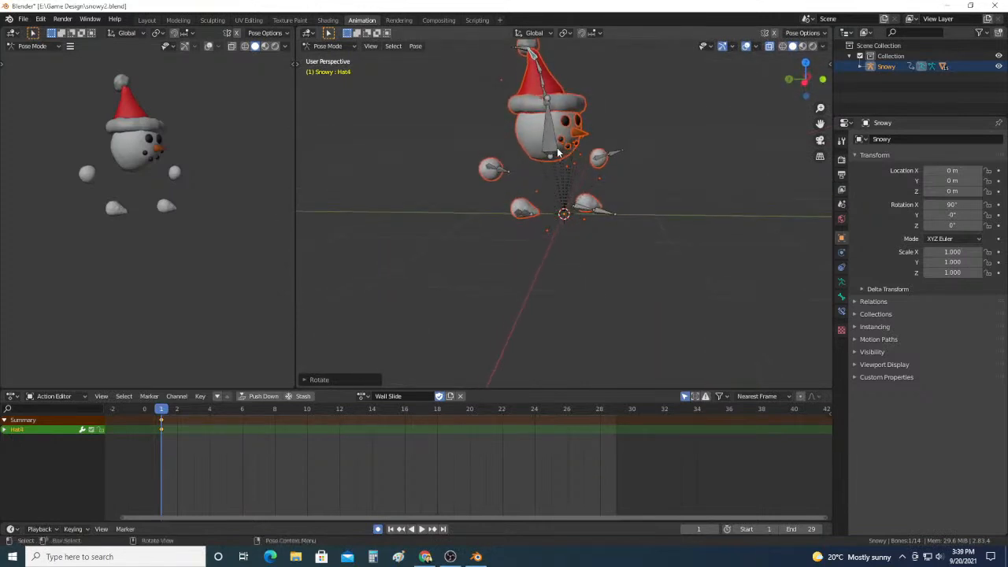
{"action": "left_click", "coordinate": [491, 170]}
{"action": "key", "text": "g"}
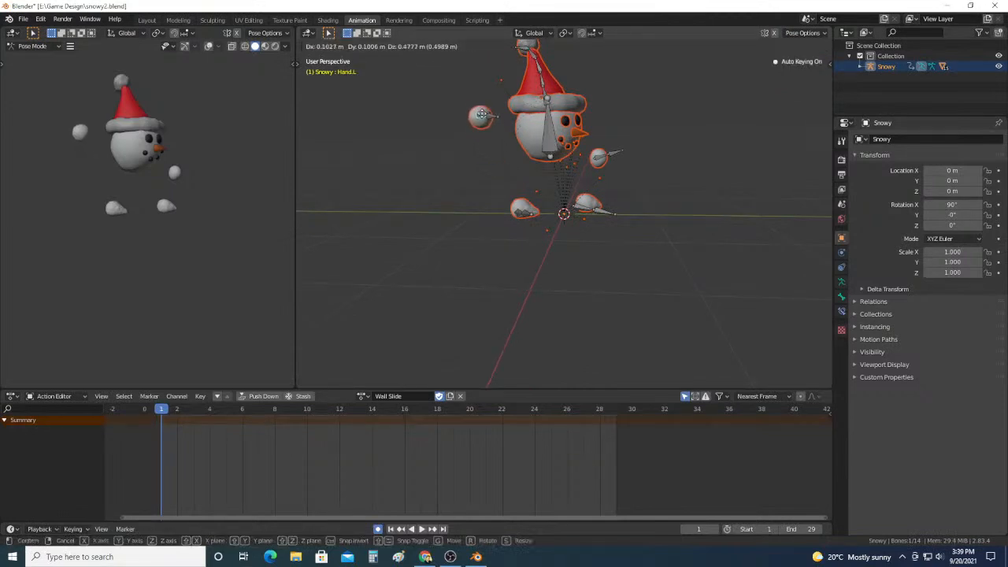
{"action": "left_click", "coordinate": [489, 76]}
{"action": "middle_click_drag", "start_coordinate": [539, 122], "coordinate": [547, 126]}
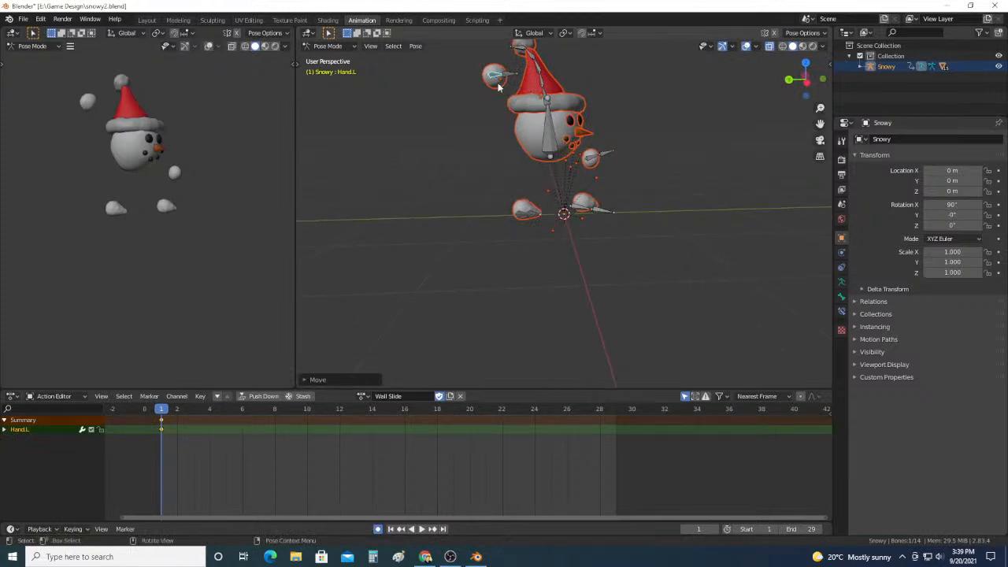
{"action": "key", "text": "g"}
{"action": "left_click", "coordinate": [491, 52]}
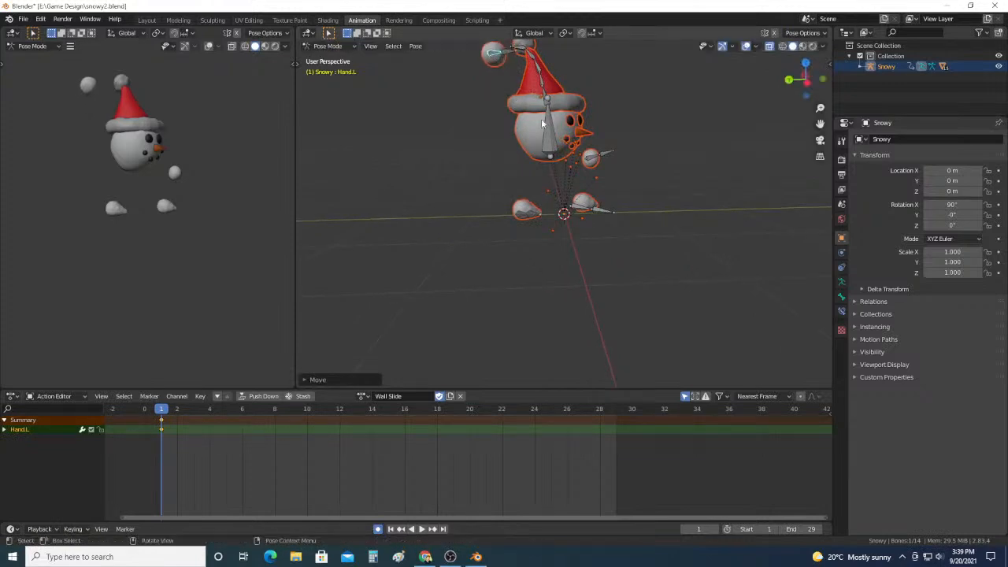
Step: Rotate the Foot.L bone so its toe points down and move it up and back, behind the body
{"action": "left_click", "coordinate": [525, 213]}
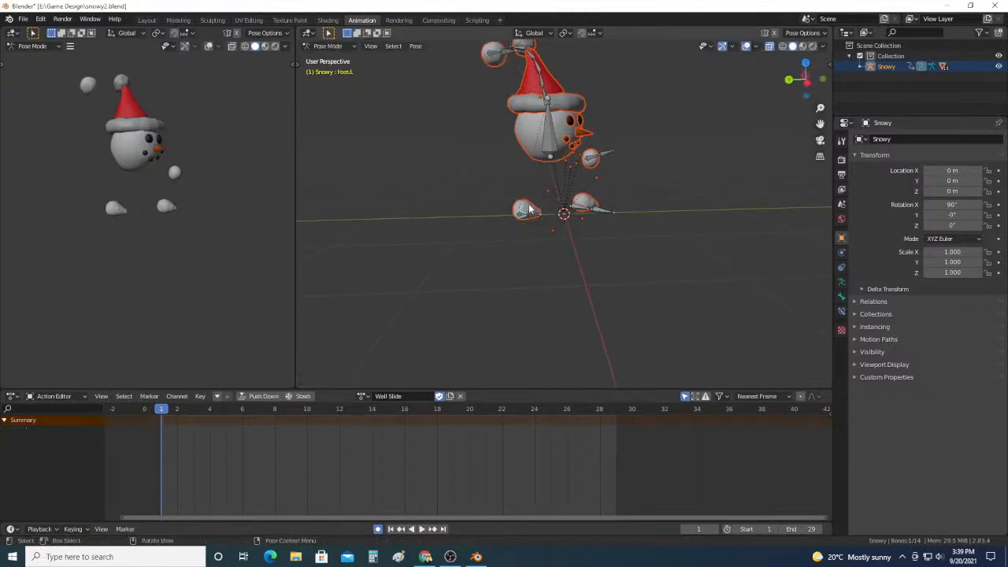
{"action": "key", "text": "r"}
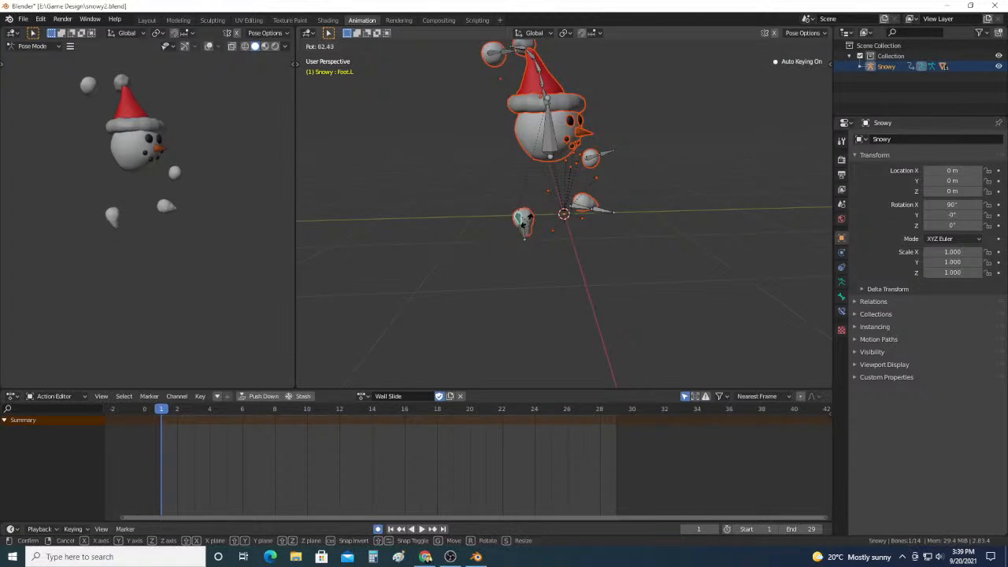
{"action": "left_click", "coordinate": [526, 228]}
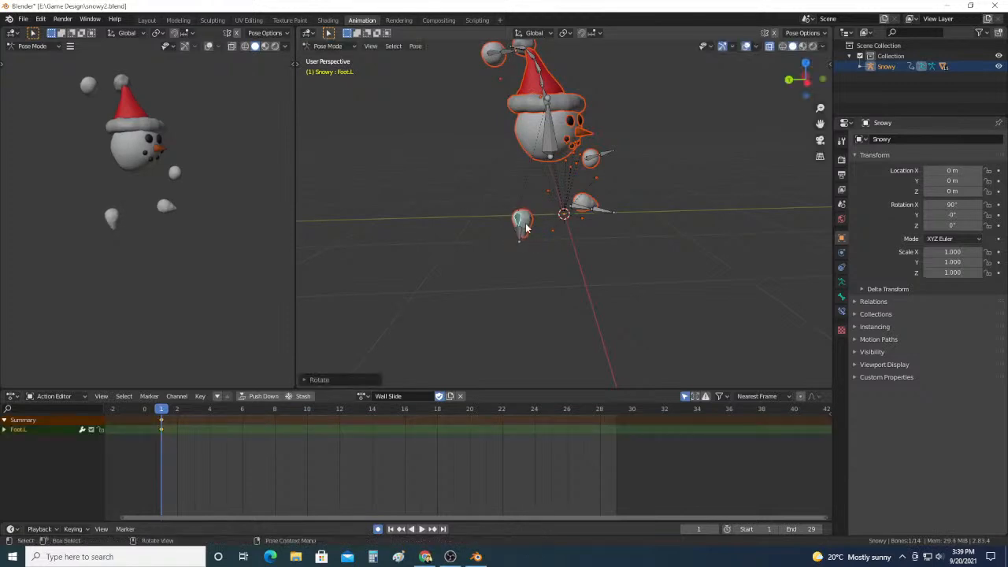
{"action": "key", "text": "g"}
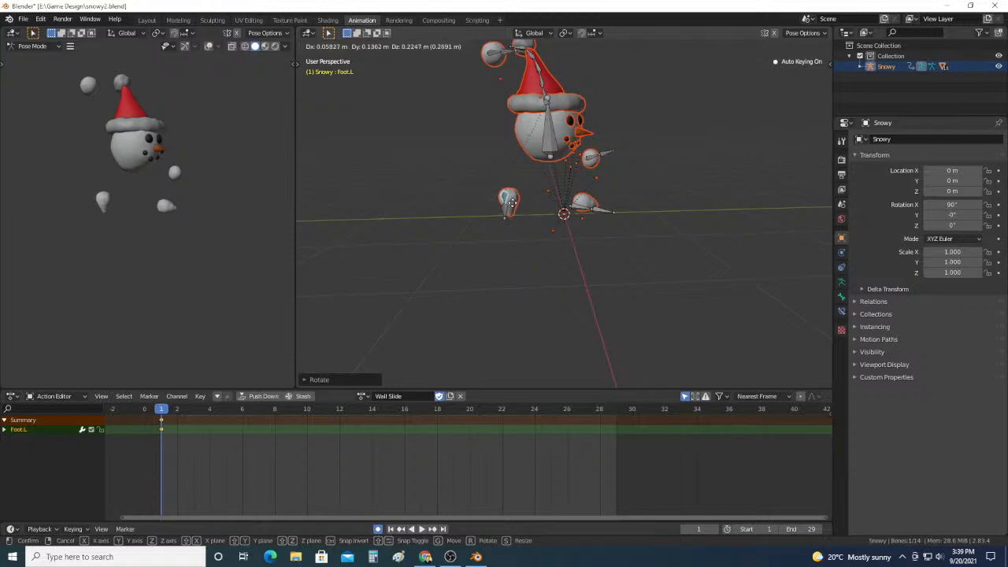
{"action": "left_click", "coordinate": [512, 206]}
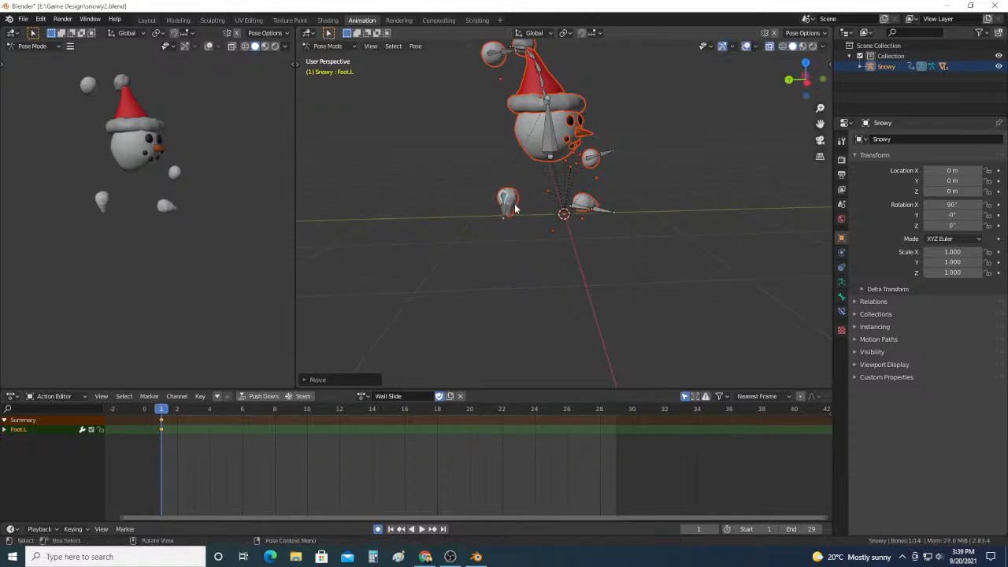
{"action": "key", "text": "r"}
{"action": "left_click", "coordinate": [527, 206]}
{"action": "key", "text": "r"}
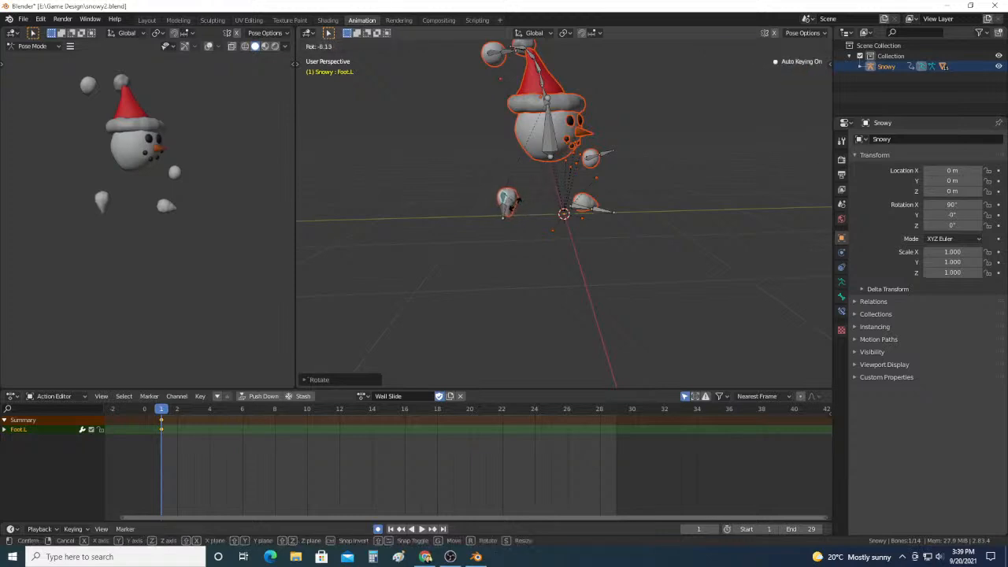
{"action": "left_click", "coordinate": [516, 209]}
Step: Move the Foot.R bone back to just above the left foot and rotate it about 75° so its toe points down
{"action": "left_click", "coordinate": [583, 204]}
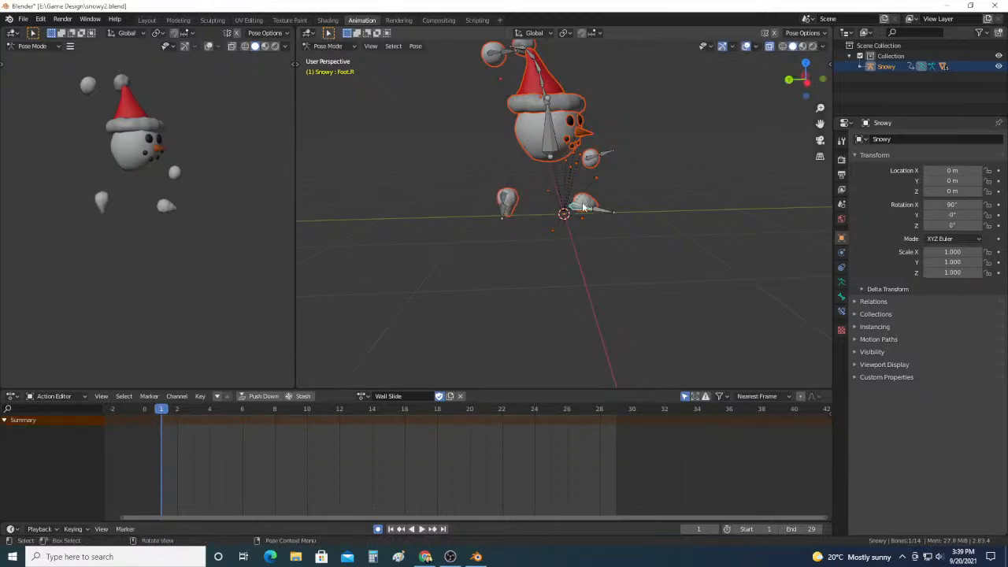
{"action": "key", "text": "g"}
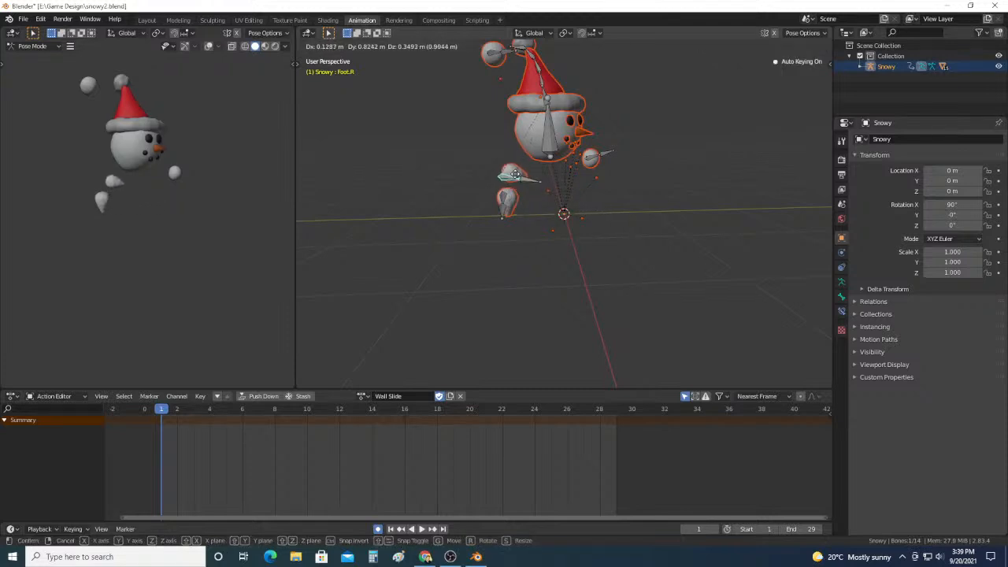
{"action": "left_click", "coordinate": [513, 177]}
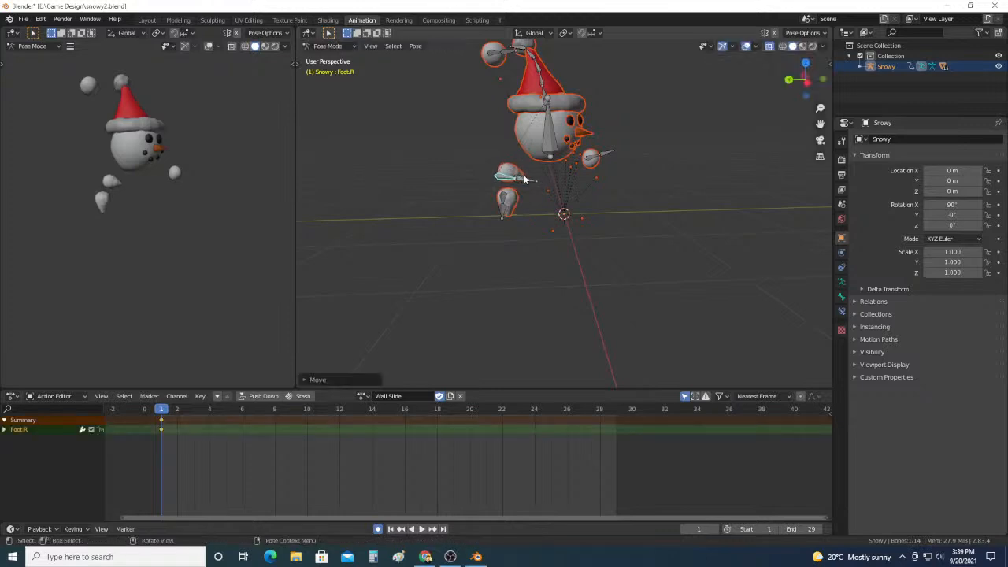
{"action": "key", "text": "r"}
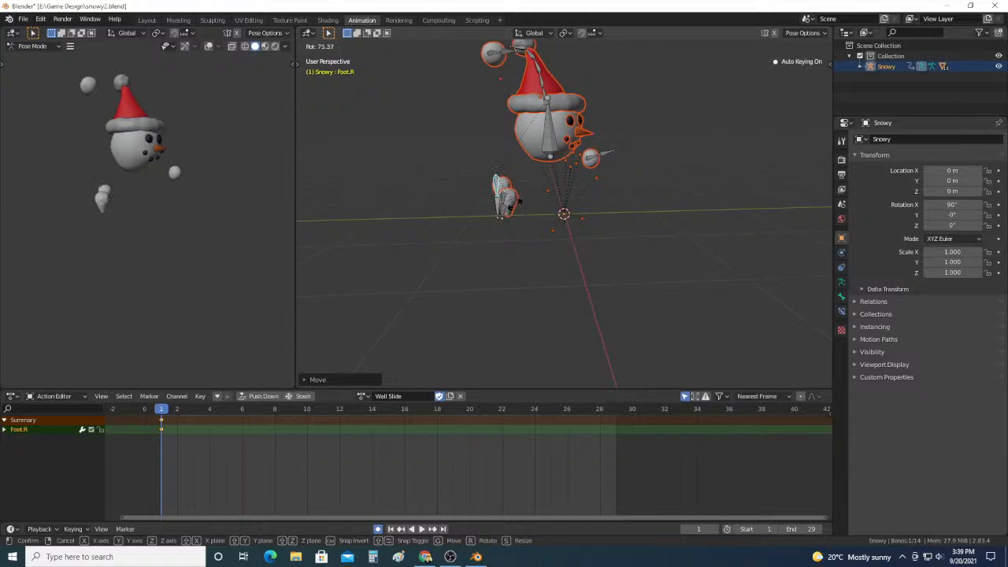
{"action": "left_click", "coordinate": [516, 203]}
{"action": "key", "text": "g"}
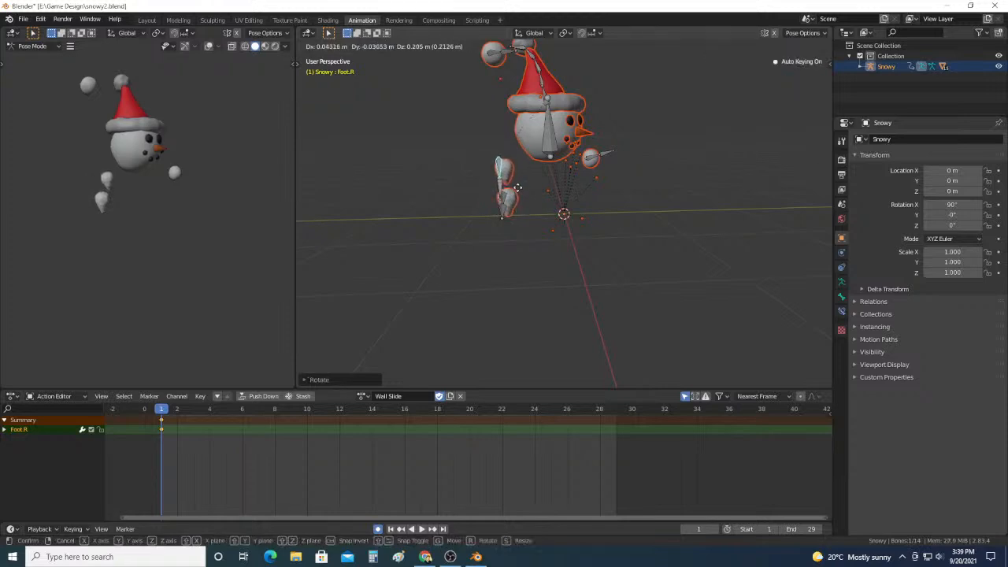
{"action": "left_click", "coordinate": [515, 203]}
Step: Lower the Foot.L bone slightly, switch to an orthographic side view and shift the foot farther back
{"action": "left_click", "coordinate": [508, 203]}
{"action": "key", "text": "g"}
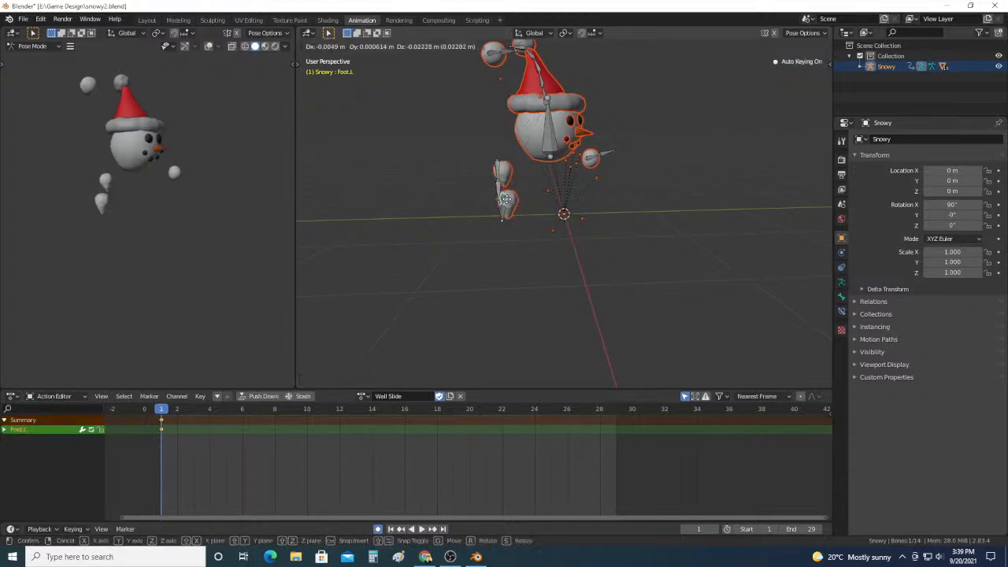
{"action": "left_click", "coordinate": [506, 204]}
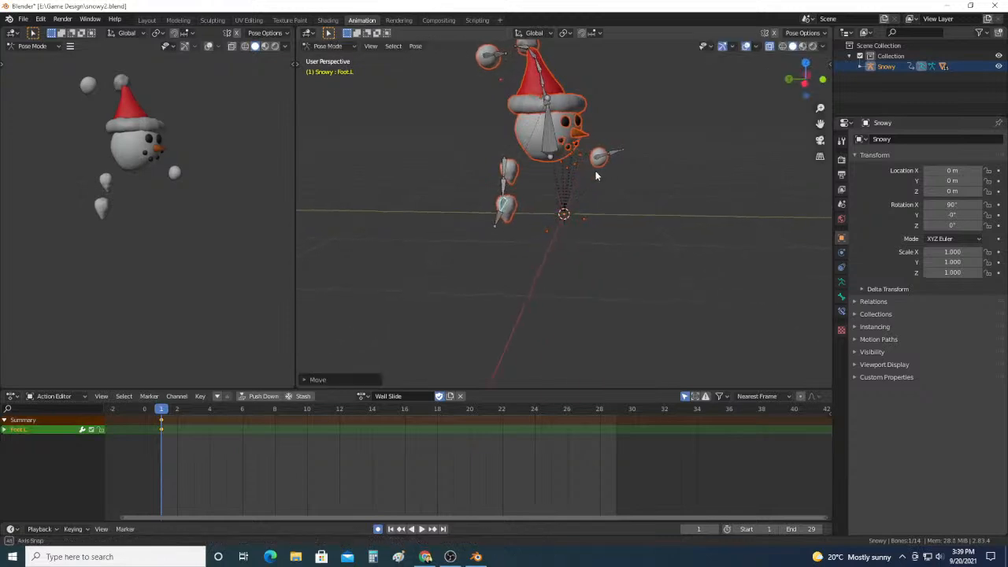
{"action": "scroll", "coordinate": [609, 171], "scroll_direction": "down", "scroll_amount": 3}
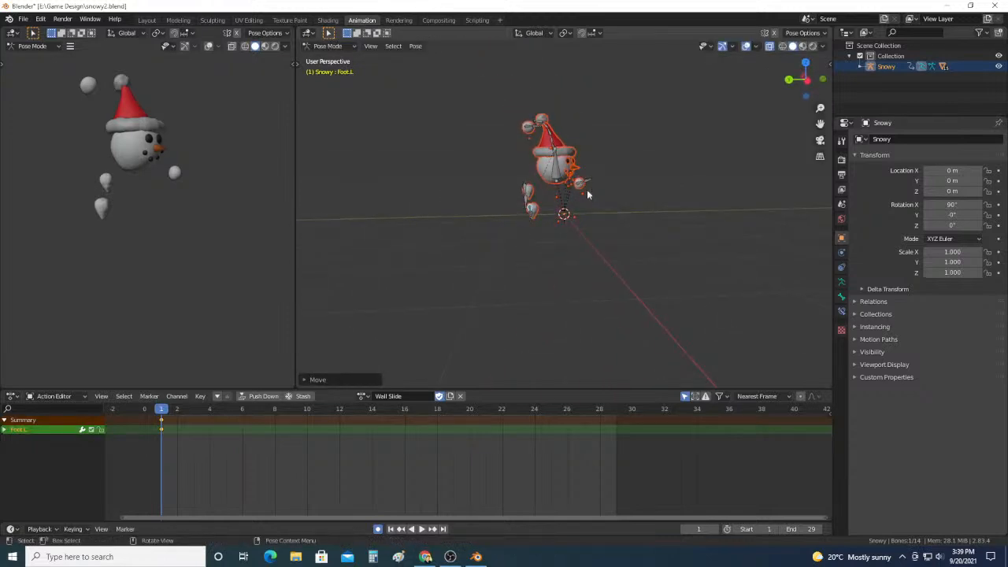
{"action": "scroll", "coordinate": [549, 194], "scroll_direction": "up", "scroll_amount": 3}
{"action": "scroll", "coordinate": [549, 194], "scroll_direction": "down", "scroll_amount": 2}
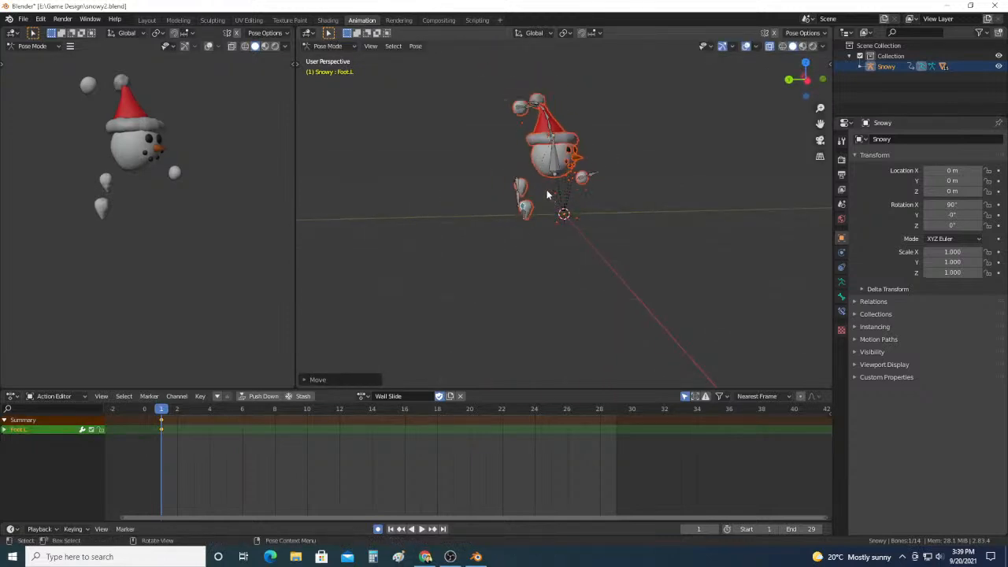
{"action": "left_click", "coordinate": [809, 81]}
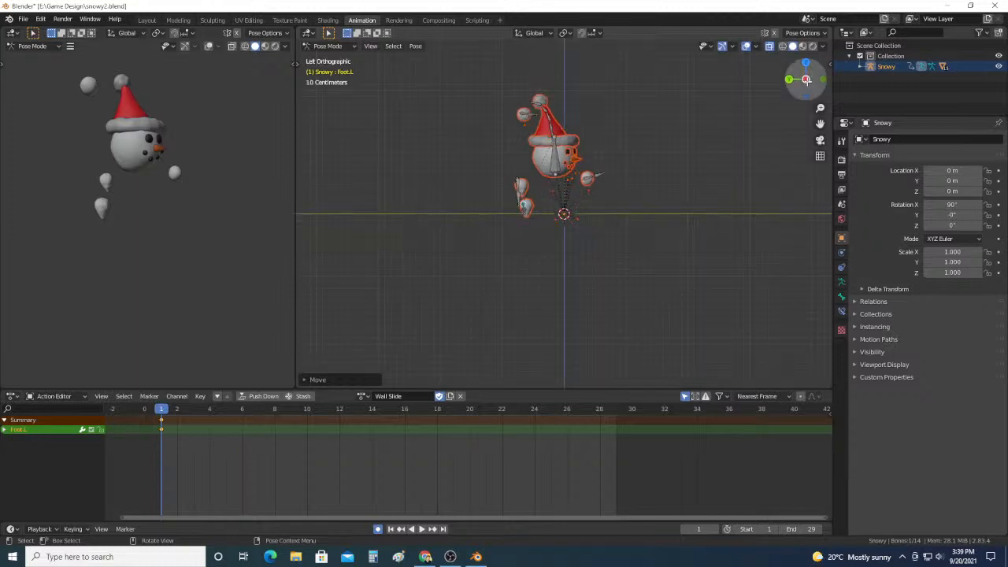
{"action": "key", "text": "g"}
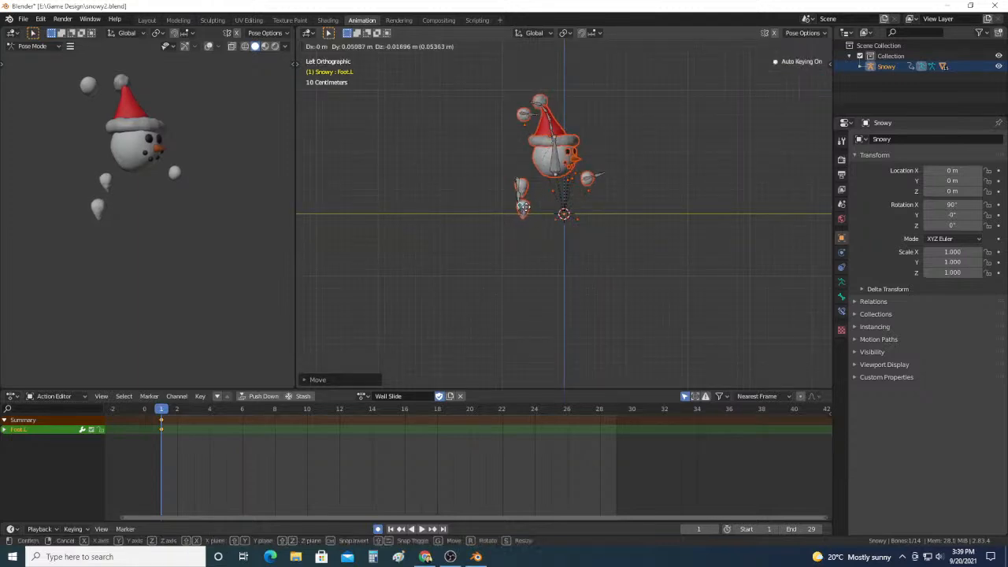
{"action": "left_click", "coordinate": [521, 206]}
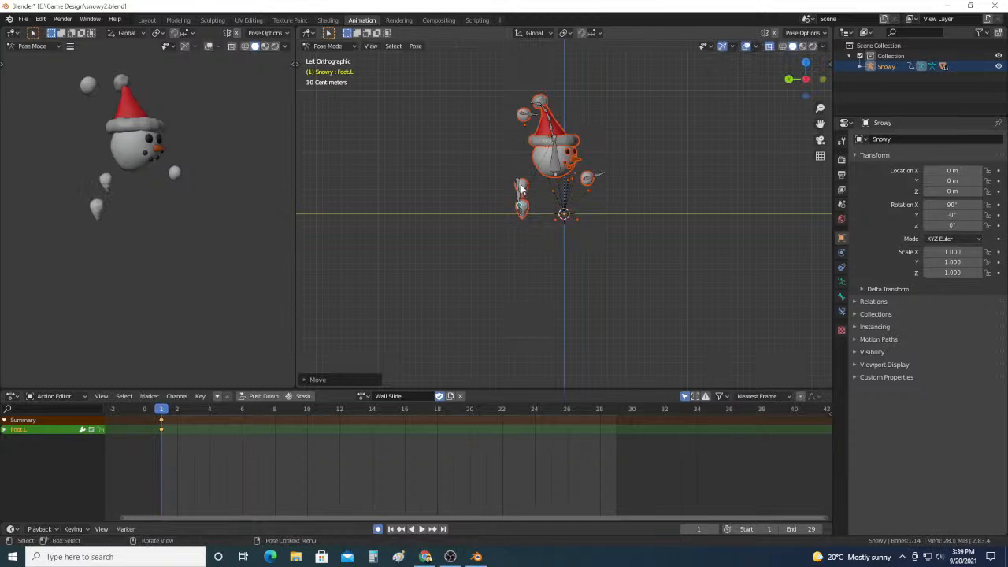
Step: Move the Foot.R and Foot.L bones slightly forward so the two feet line up one above the other
{"action": "left_click", "coordinate": [521, 189]}
{"action": "key", "text": "g"}
{"action": "left_click", "coordinate": [518, 206]}
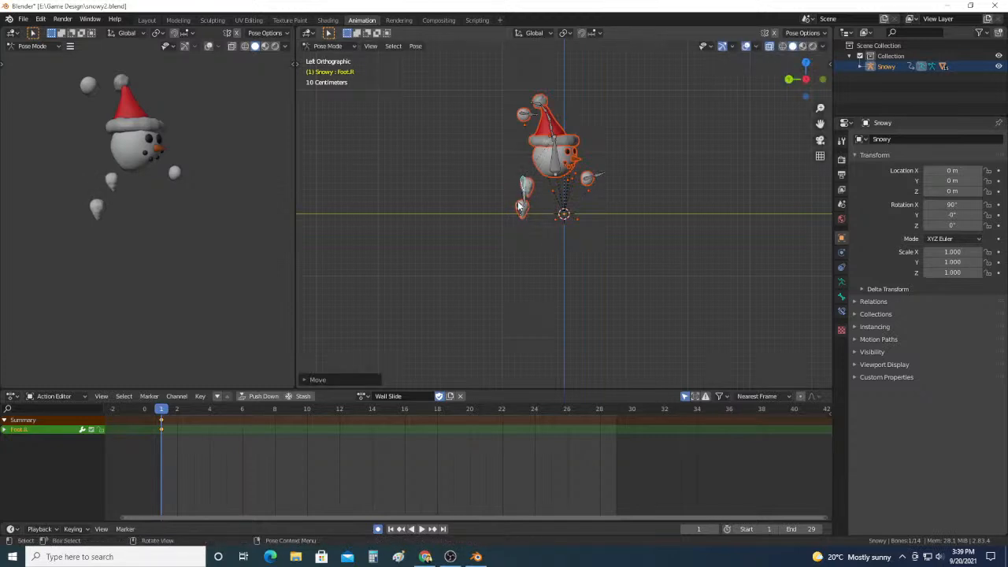
{"action": "left_click", "coordinate": [521, 205]}
{"action": "key", "text": "g"}
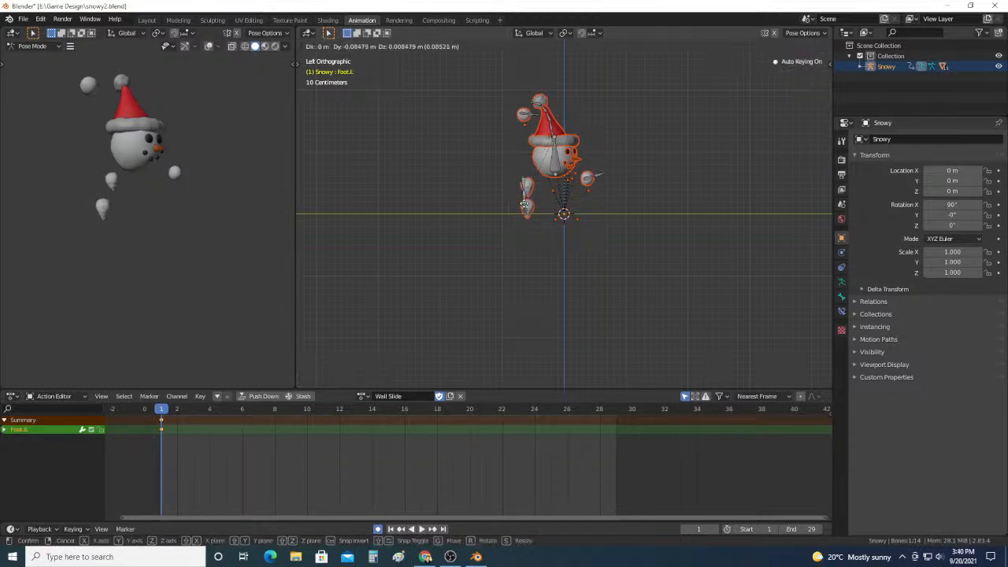
{"action": "left_click", "coordinate": [526, 207]}
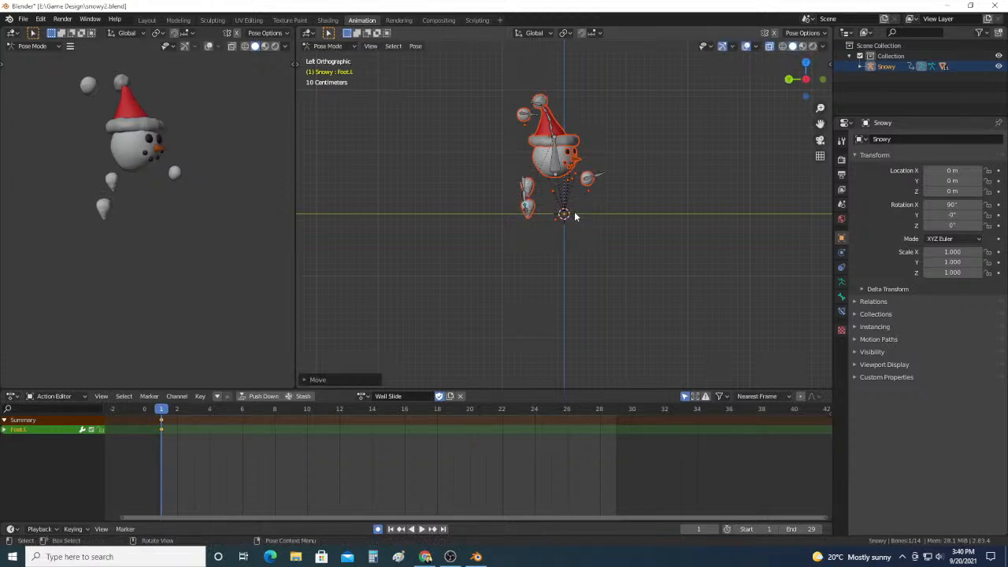
Step: Move the Hand.L bone slightly forward toward the hat, in line with the feet
{"action": "left_click", "coordinate": [525, 118]}
{"action": "key", "text": "g"}
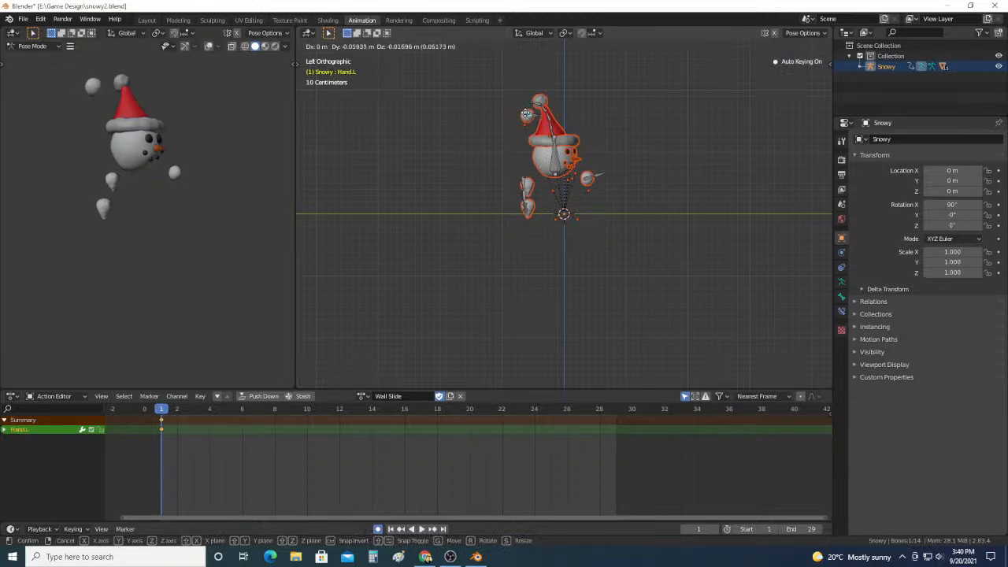
{"action": "left_click", "coordinate": [526, 116]}
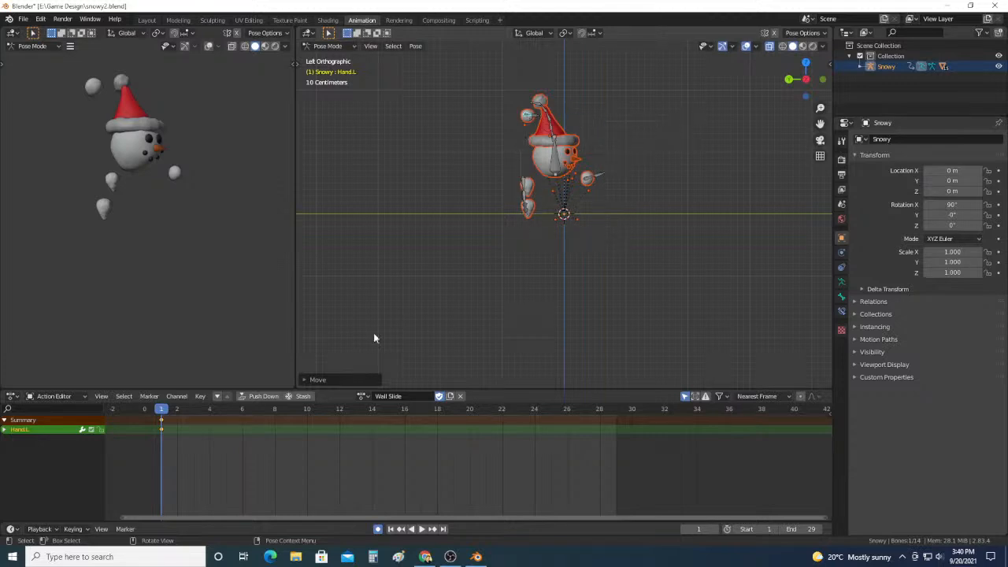
Step: At frame 4, rotate the Hat4 bone about 56° toward the face and rotate the Hat4_end tip bone to key both
{"action": "left_click", "coordinate": [175, 413]}
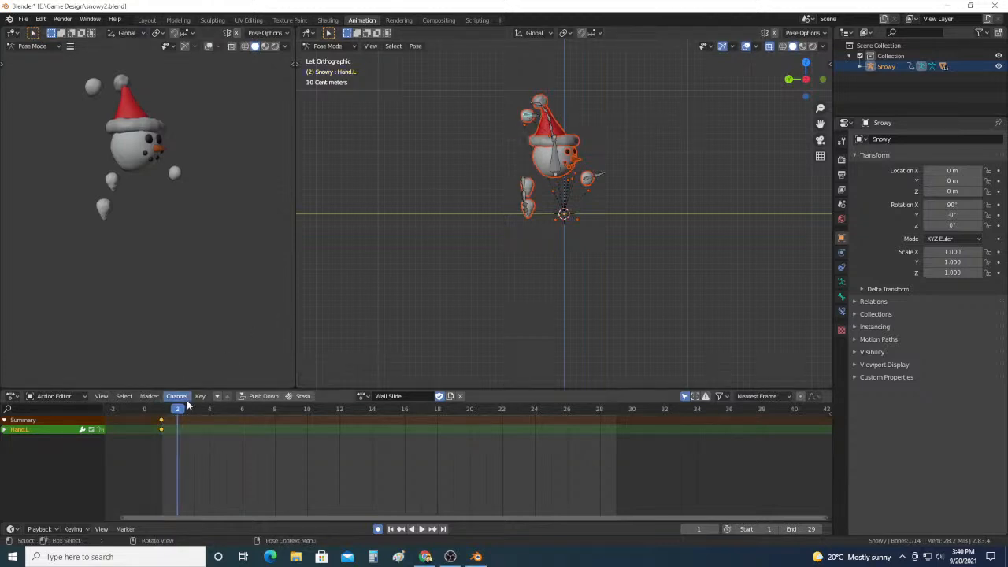
{"action": "left_click", "coordinate": [195, 414]}
{"action": "left_click", "coordinate": [193, 410]}
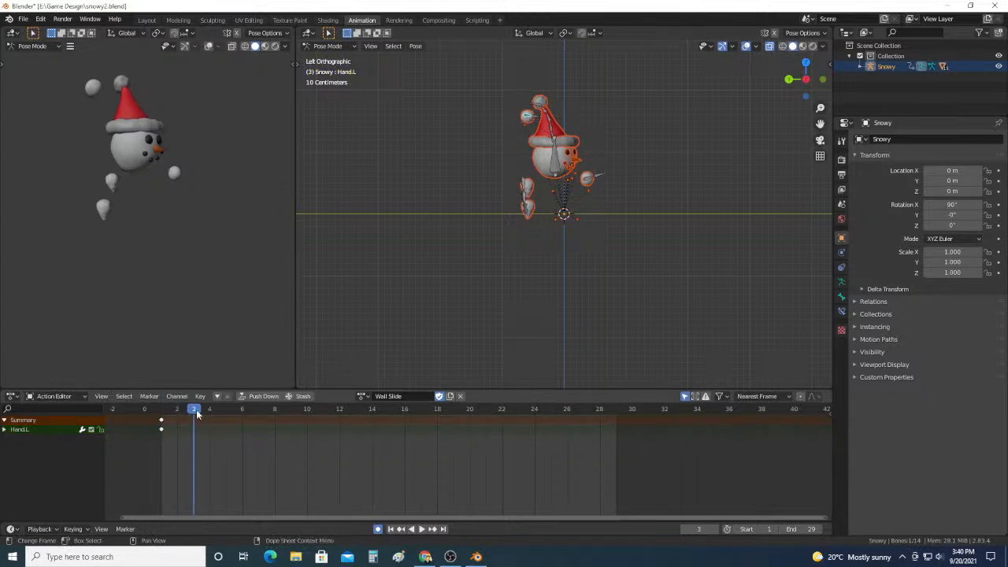
{"action": "left_click", "coordinate": [213, 410]}
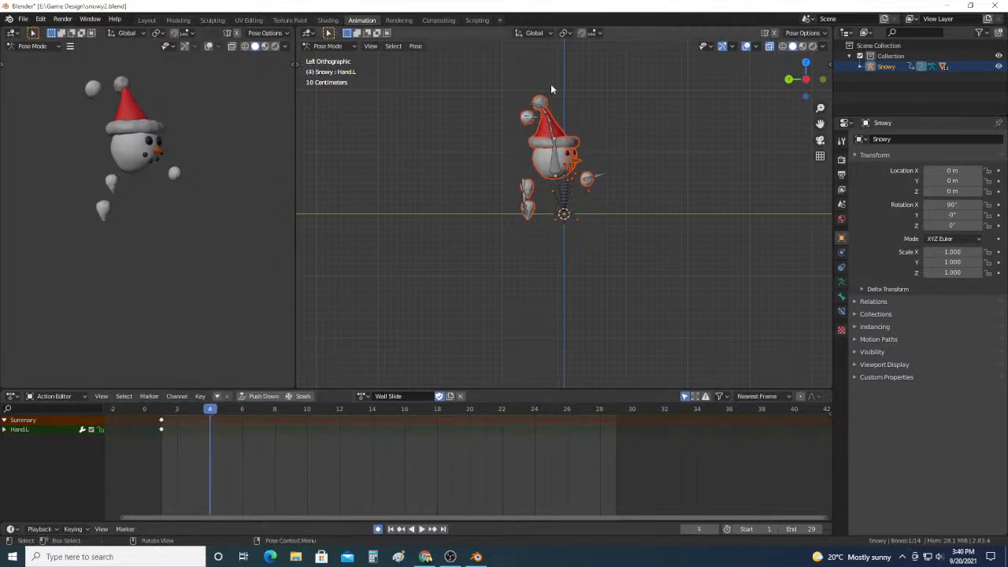
{"action": "left_click", "coordinate": [544, 112]}
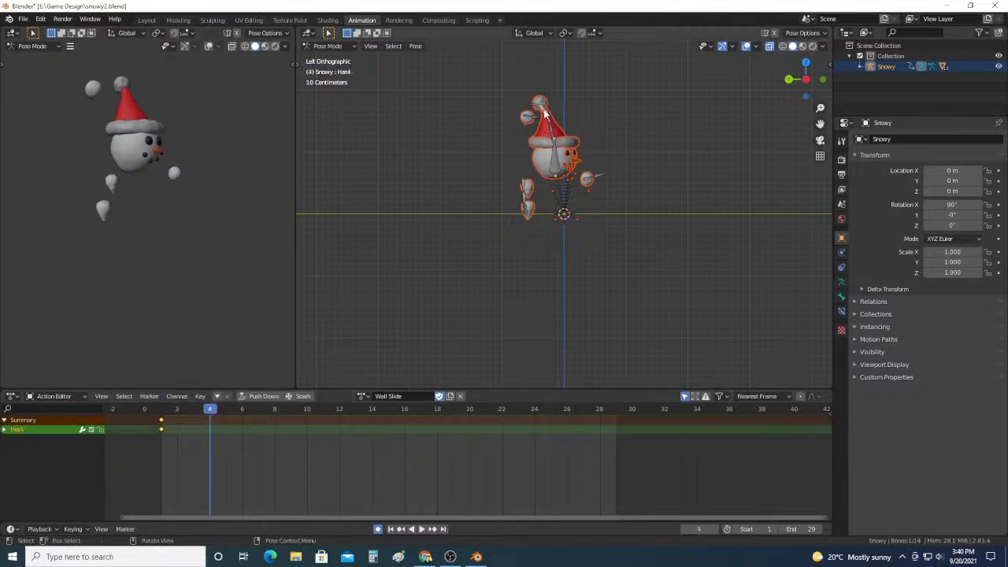
{"action": "key", "text": "r"}
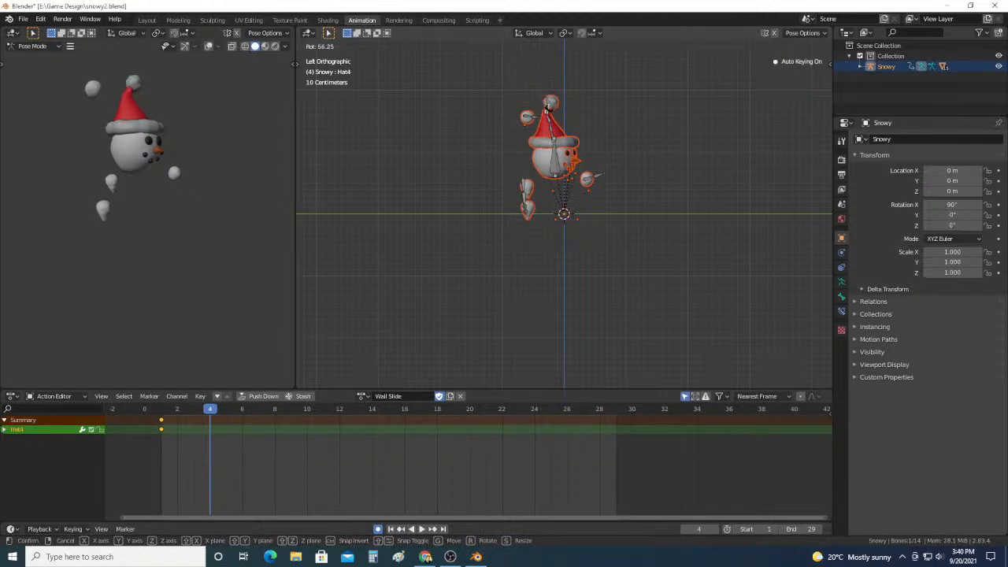
{"action": "left_click", "coordinate": [547, 109]}
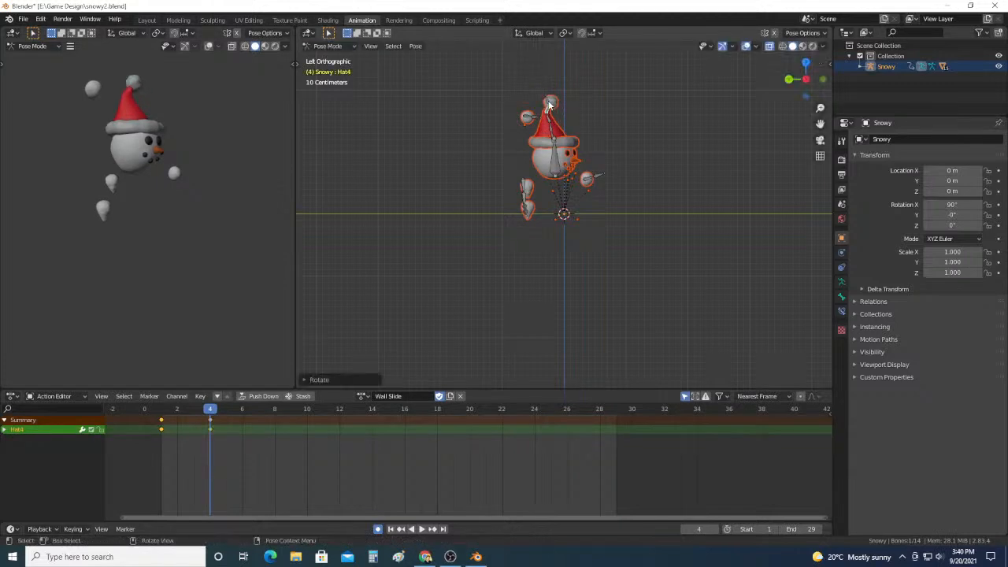
{"action": "left_click", "coordinate": [549, 104]}
{"action": "key", "text": "r"}
{"action": "left_click", "coordinate": [551, 102]}
Step: At frame 6, rotate the Hat4 bone backward, then tilt the Hat3 bone slightly backward as well
{"action": "left_click", "coordinate": [242, 414]}
{"action": "key", "text": "r"}
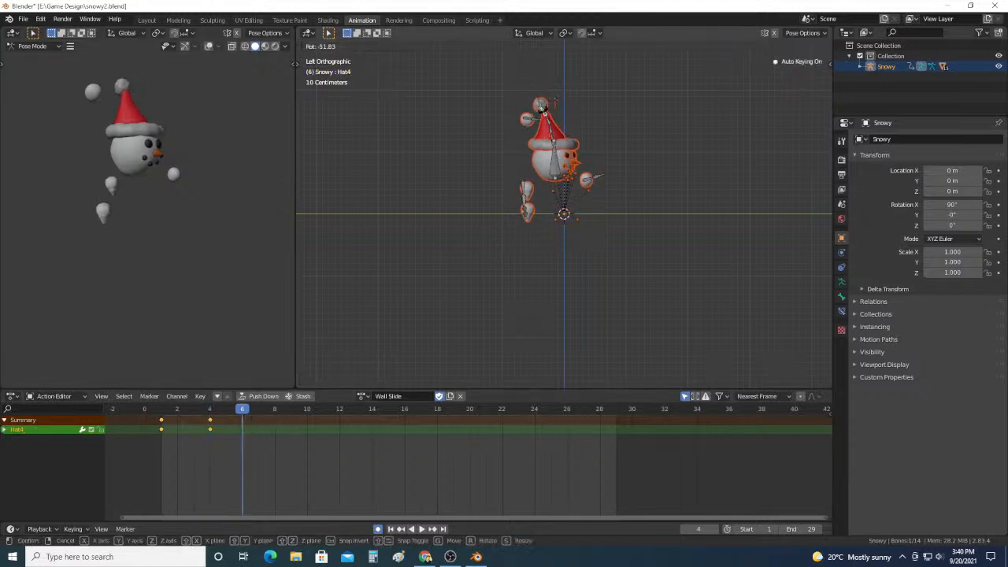
{"action": "left_click", "coordinate": [541, 115]}
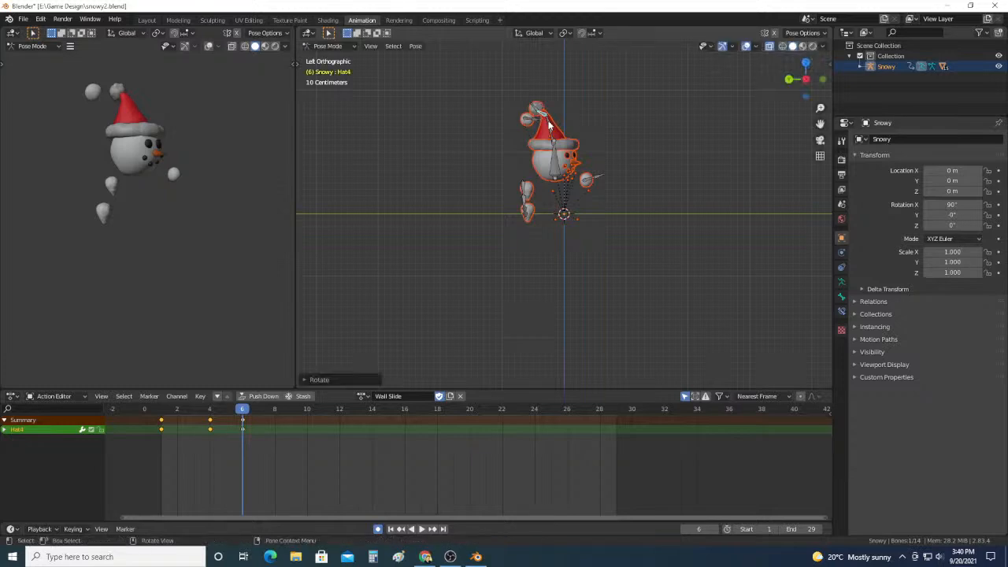
{"action": "left_click", "coordinate": [547, 120]}
{"action": "key", "text": "r"}
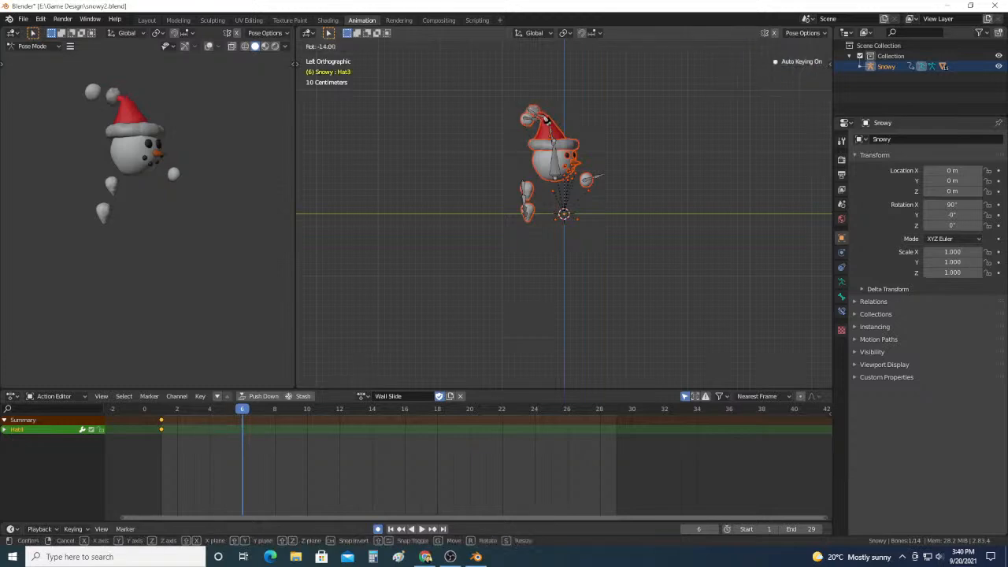
{"action": "left_click", "coordinate": [549, 122]}
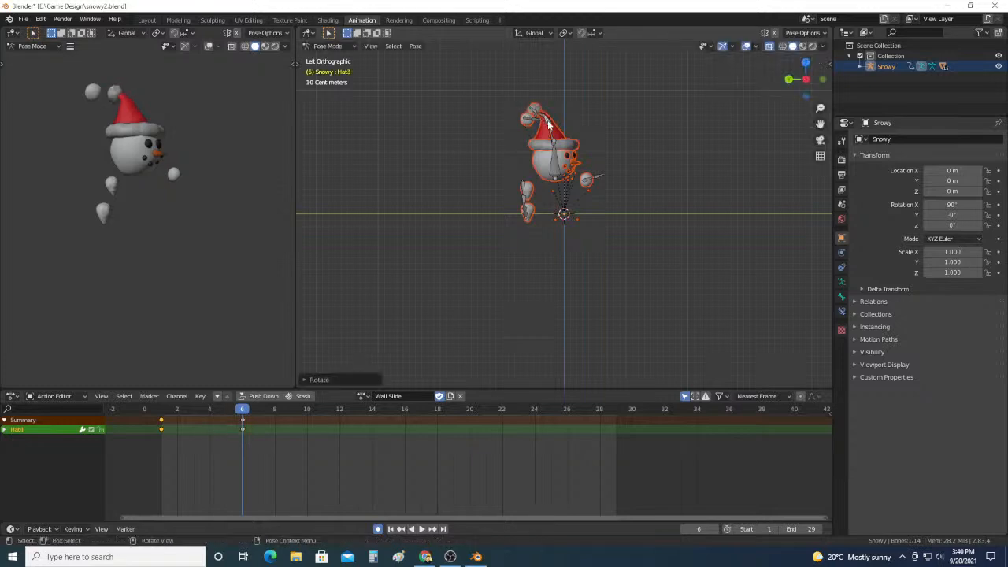
Step: Play the Wall Slide action from frame 1 to check the hat's swing
{"action": "left_click", "coordinate": [276, 417]}
{"action": "left_click", "coordinate": [275, 408]}
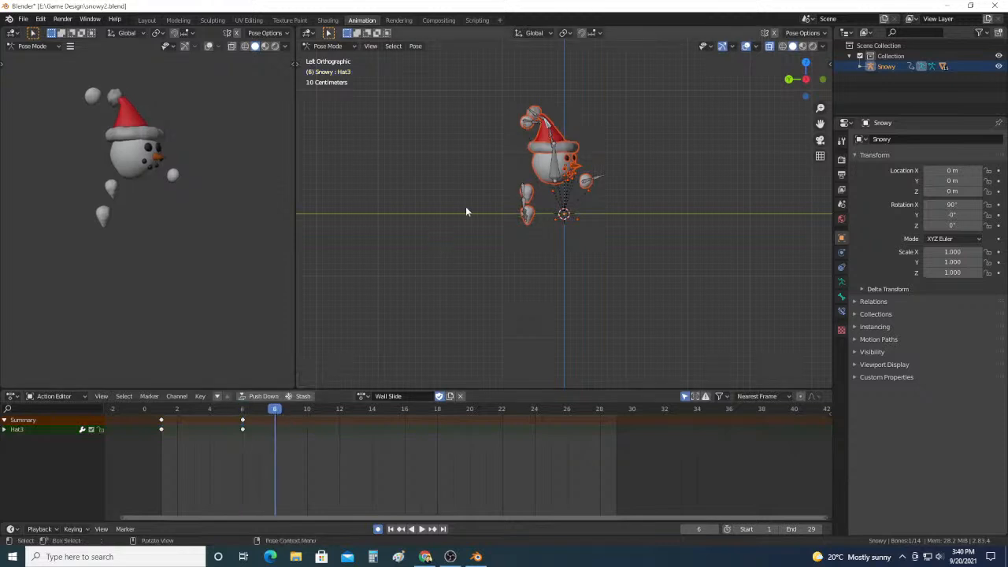
{"action": "left_click", "coordinate": [162, 412]}
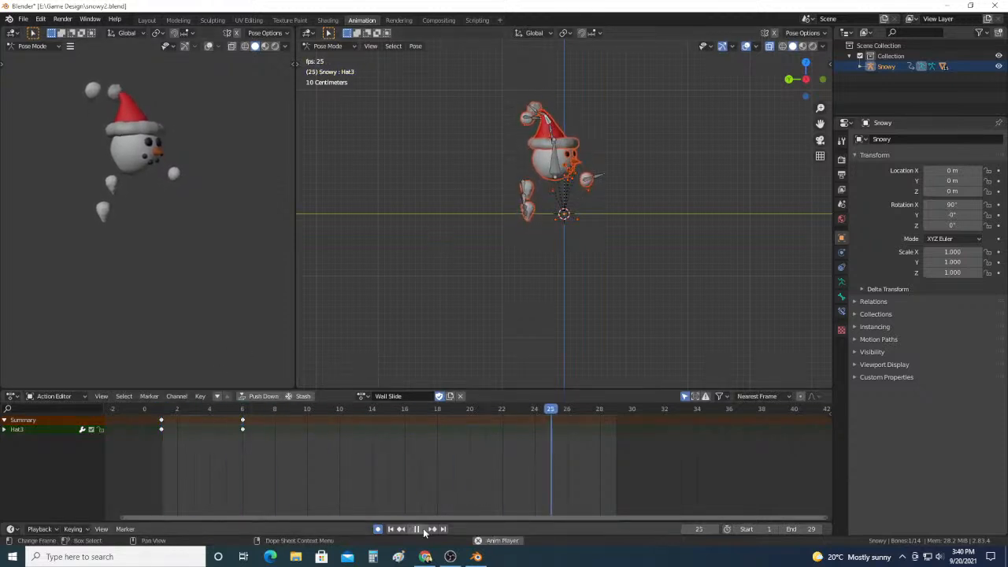
{"action": "left_click", "coordinate": [418, 530]}
{"action": "left_click", "coordinate": [423, 530]}
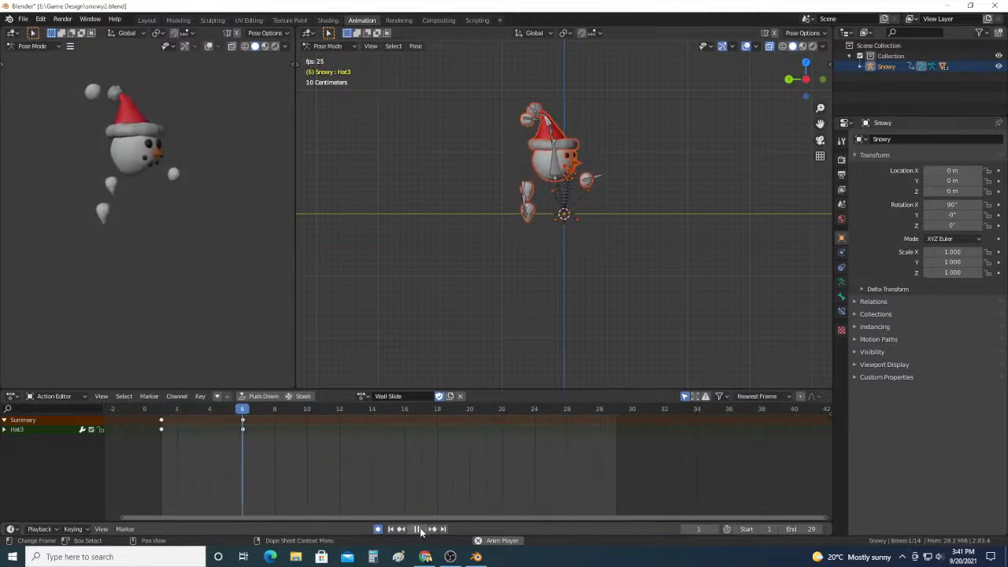
{"action": "left_click", "coordinate": [418, 529]}
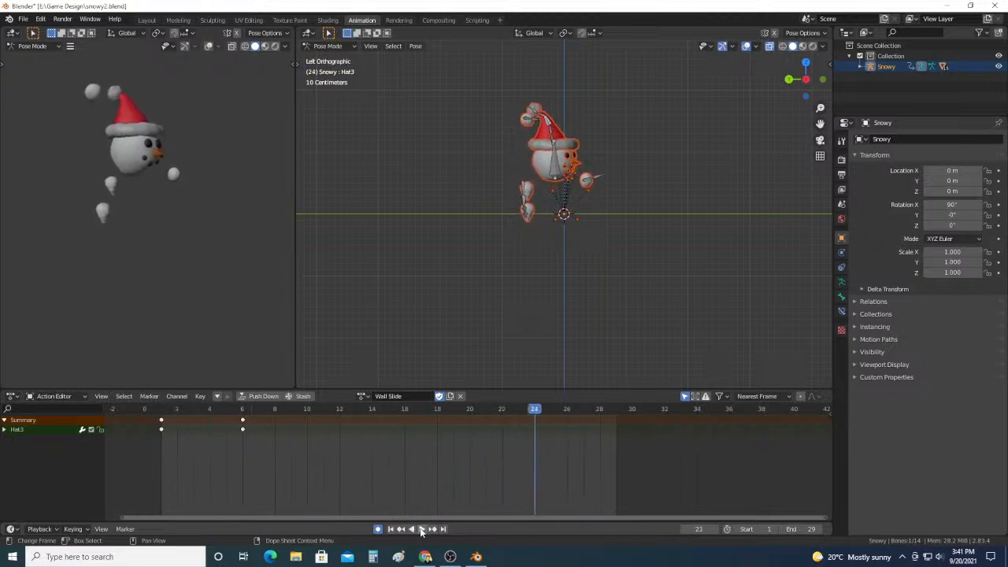
Step: Select all bones at frame 1 to list every keyed channel and replay the action from a perspective view
{"action": "left_click", "coordinate": [162, 409]}
{"action": "left_click_drag", "start_coordinate": [702, 272], "coordinate": [460, 71]}
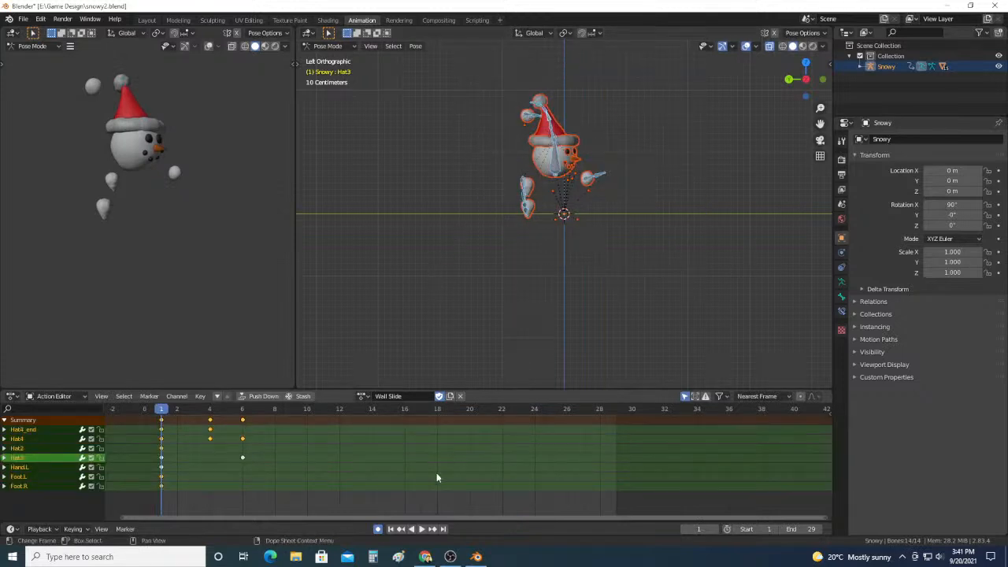
{"action": "left_click", "coordinate": [420, 529]}
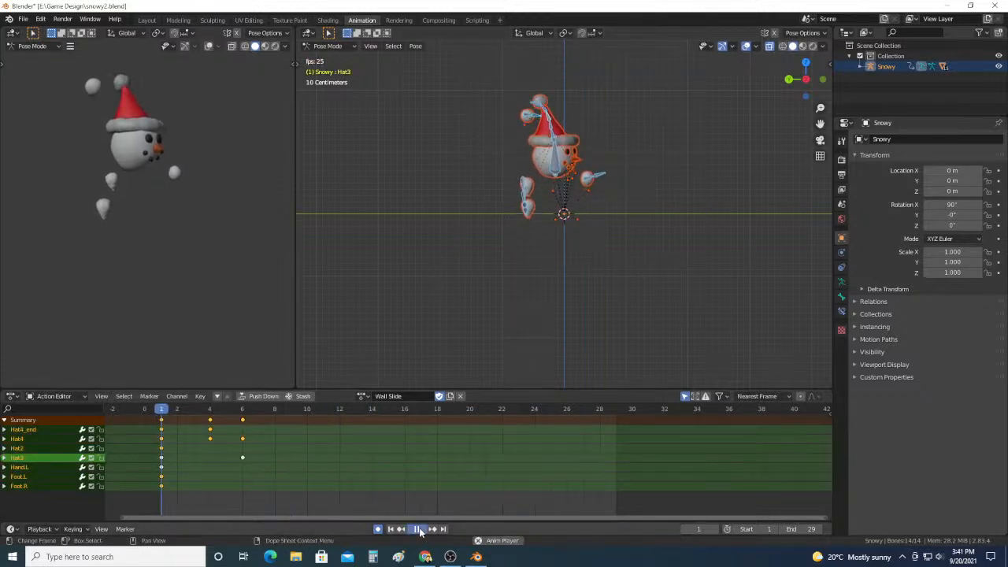
{"action": "left_click", "coordinate": [418, 529]}
{"action": "scroll", "coordinate": [617, 208], "scroll_direction": "down", "scroll_amount": 3}
{"action": "middle_click_drag", "start_coordinate": [617, 207], "coordinate": [589, 190]}
{"action": "scroll", "coordinate": [586, 208], "scroll_direction": "up", "scroll_amount": 8}
{"action": "scroll", "coordinate": [588, 191], "scroll_direction": "down", "scroll_amount": 3}
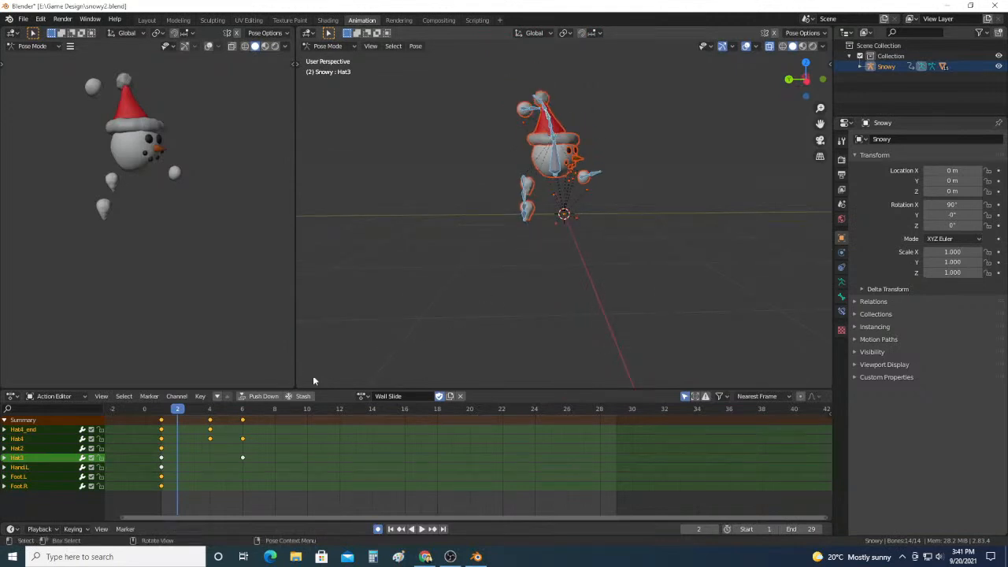
{"action": "left_click", "coordinate": [422, 529]}
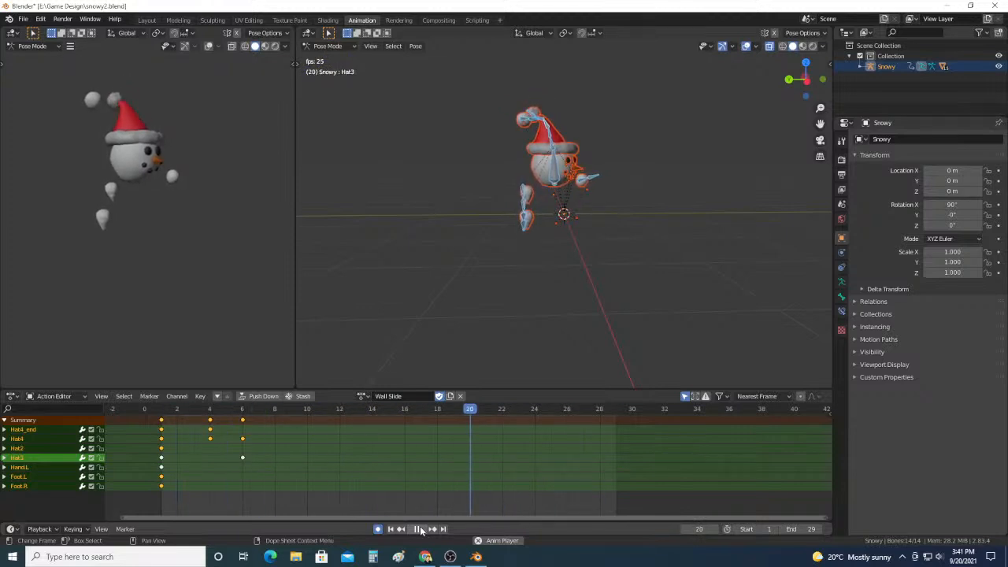
{"action": "key", "text": "Escape"}
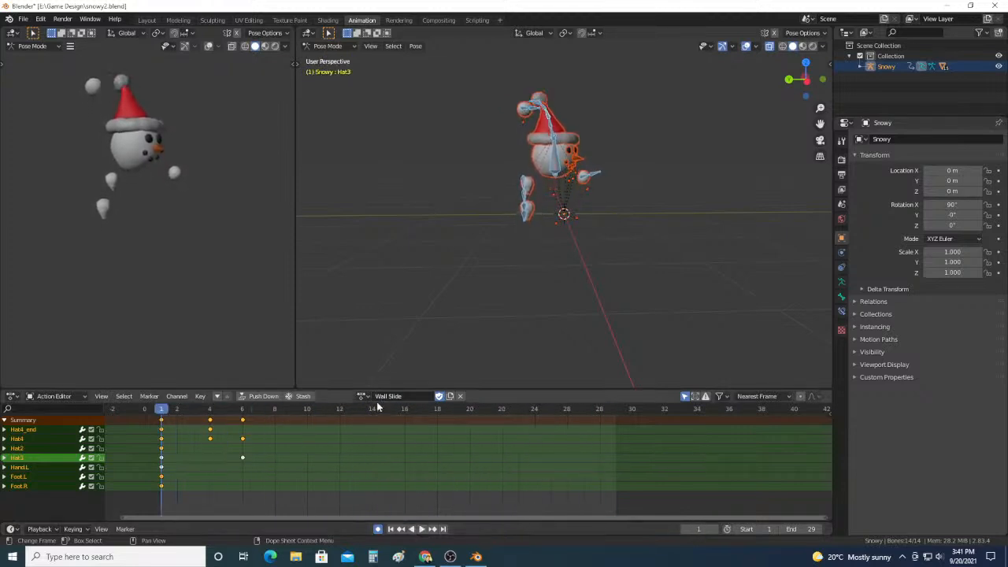
Step: At frame 8, rotate the Hat4 bone forward and the Hat3 bone about 29° forward so the hat stands up
{"action": "left_click", "coordinate": [274, 413]}
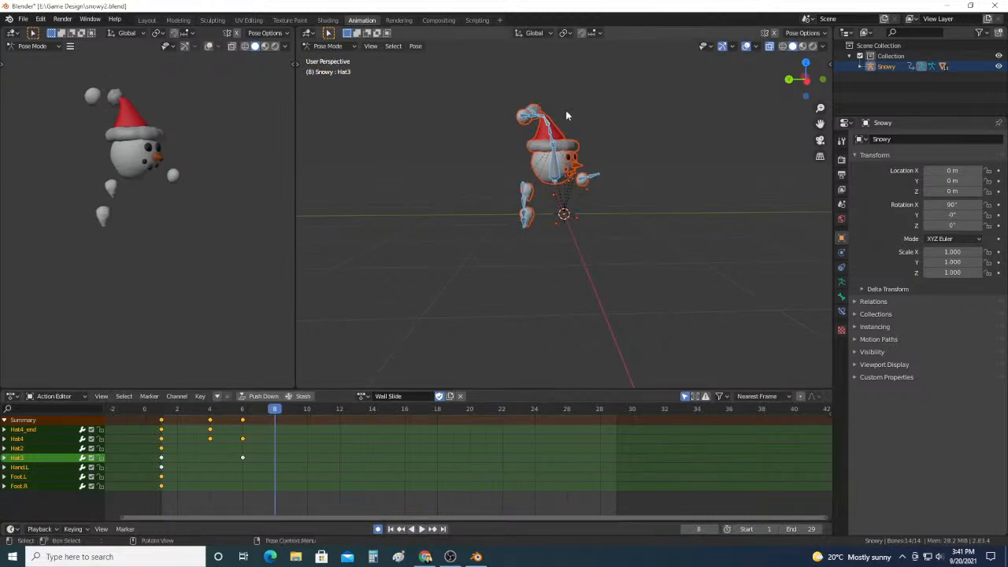
{"action": "middle_click_drag", "start_coordinate": [566, 116], "coordinate": [569, 135]}
{"action": "left_click", "coordinate": [541, 116]}
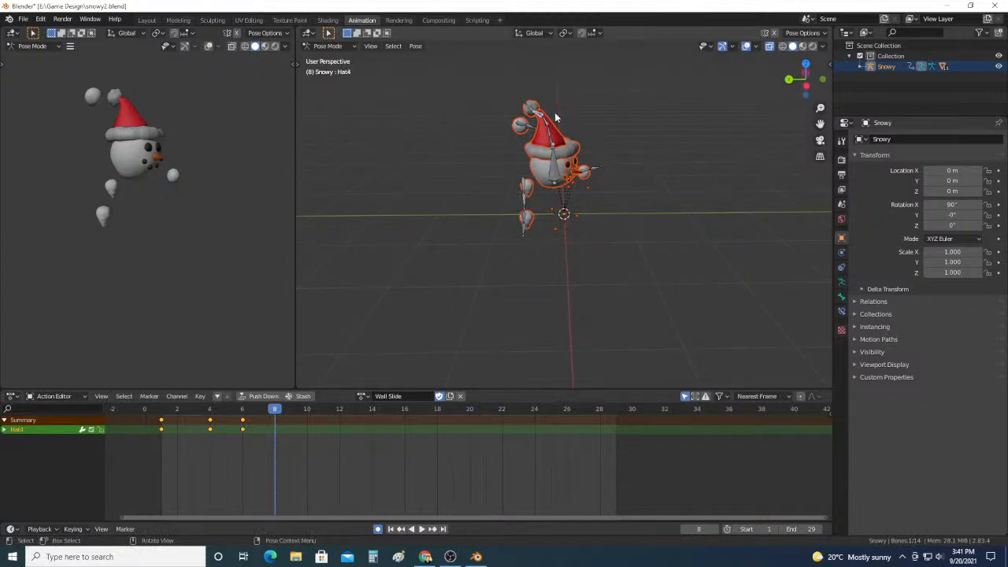
{"action": "key", "text": "r"}
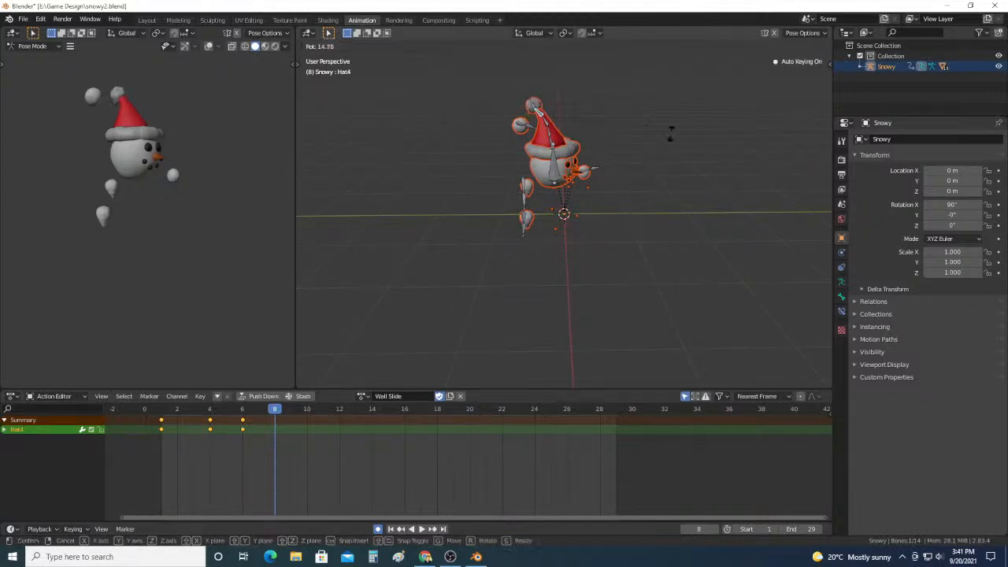
{"action": "left_click", "coordinate": [823, 235]}
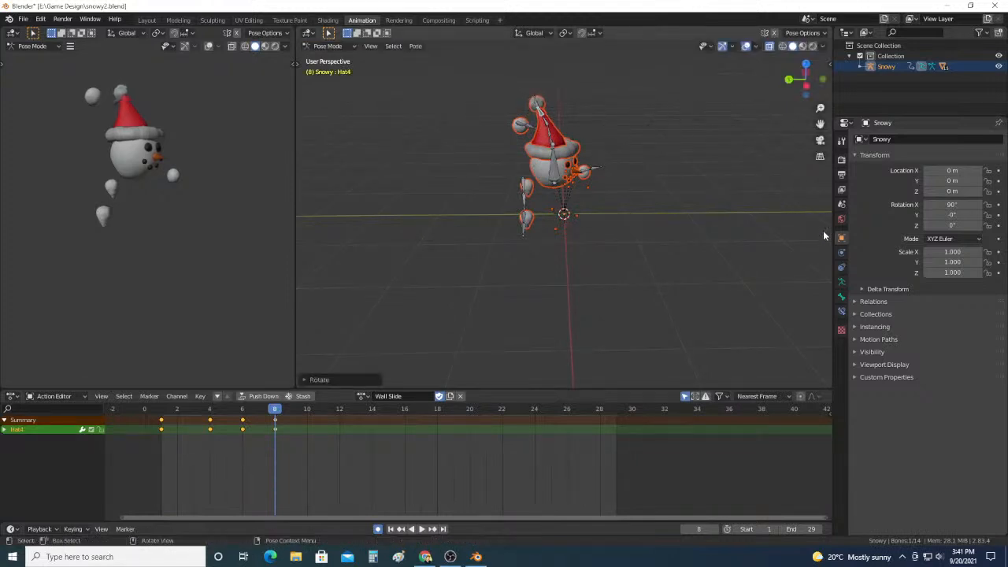
{"action": "left_click", "coordinate": [547, 123]}
{"action": "key", "text": "r"}
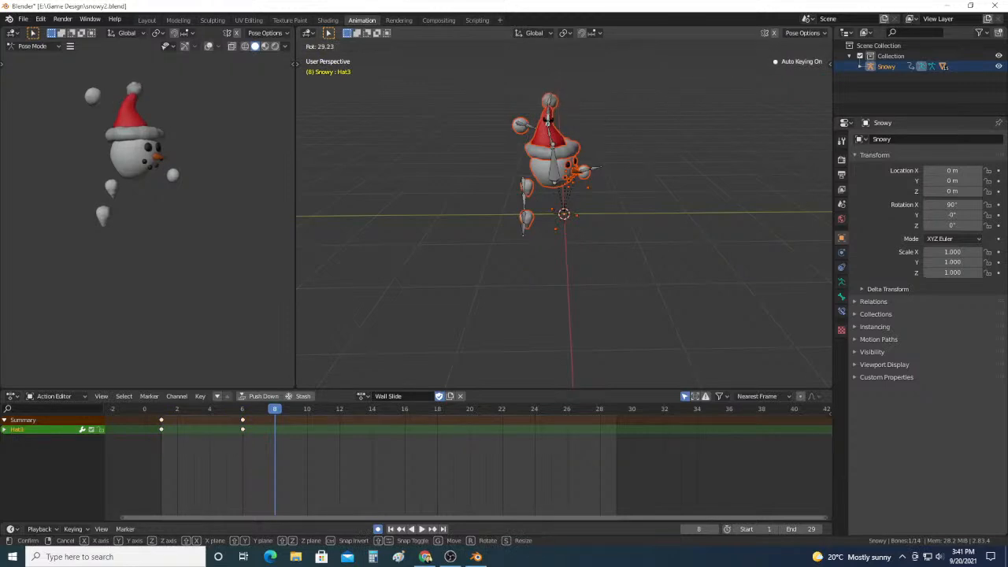
{"action": "left_click", "coordinate": [448, 300]}
Step: At frame 10, rotate the Hat3 bone about 31° backward
{"action": "left_click", "coordinate": [307, 408]}
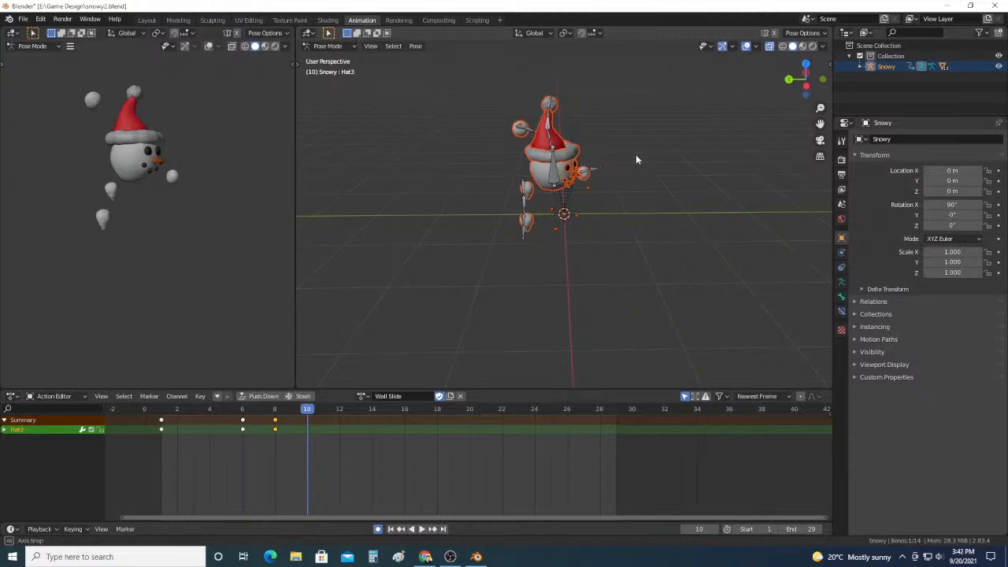
{"action": "mouse_move", "coordinate": [635, 154]}
{"action": "middle_mouse_down"}
{"action": "mouse_move", "coordinate": [535, 146]}
{"action": "mouse_move", "coordinate": [616, 148]}
{"action": "mouse_move", "coordinate": [623, 158]}
{"action": "middle_mouse_up"}
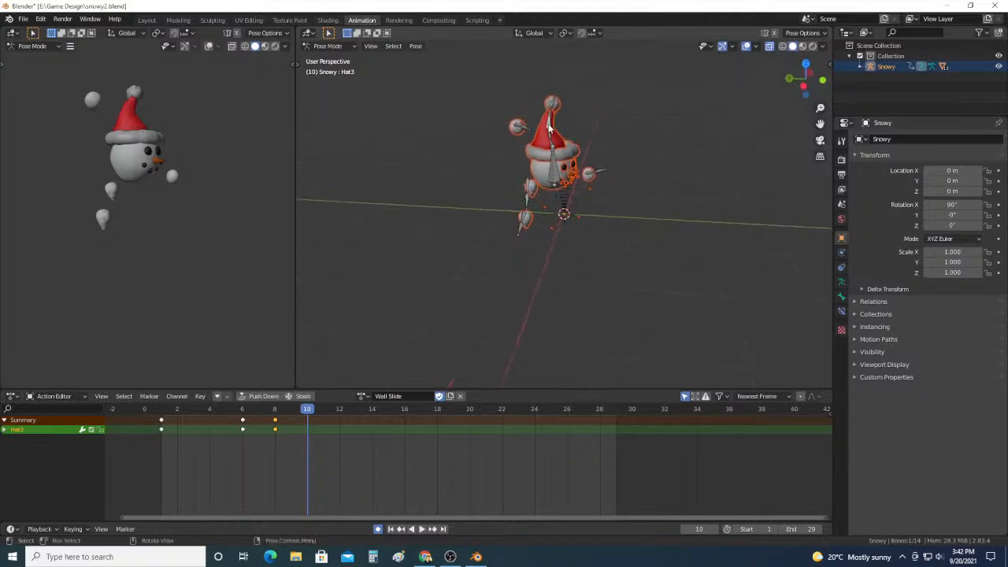
{"action": "key", "text": "r"}
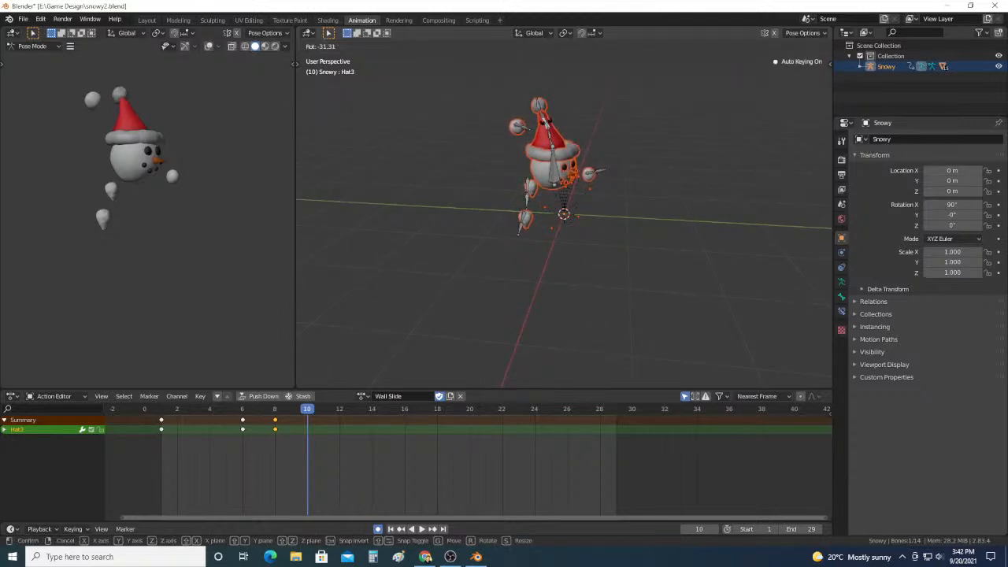
{"action": "left_click", "coordinate": [381, 366]}
Step: Continue the hat's swing by rotating the Hat3 bone forward at frame 12 and backward again at frame 14
{"action": "left_click", "coordinate": [338, 408]}
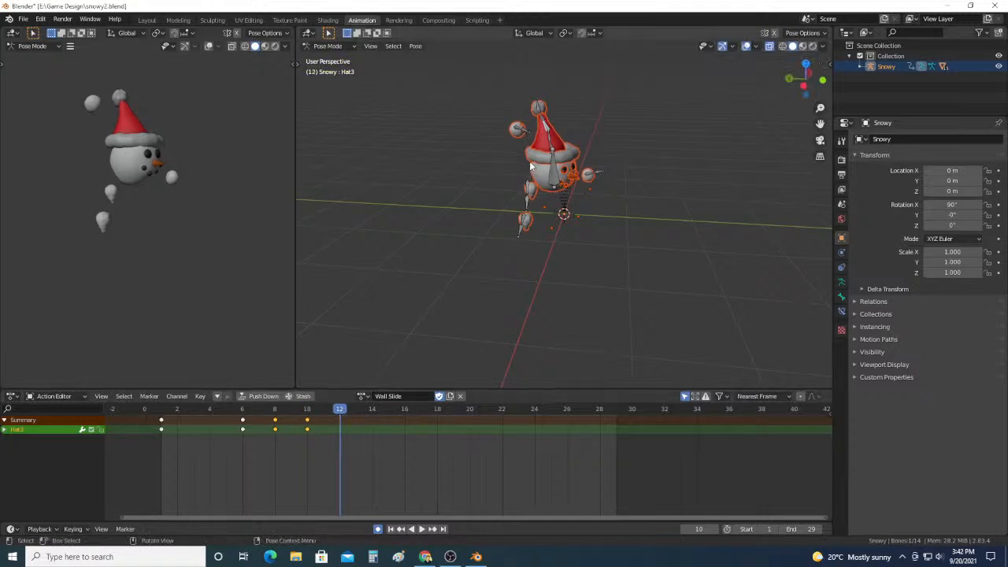
{"action": "key", "text": "r"}
{"action": "left_click", "coordinate": [555, 126]}
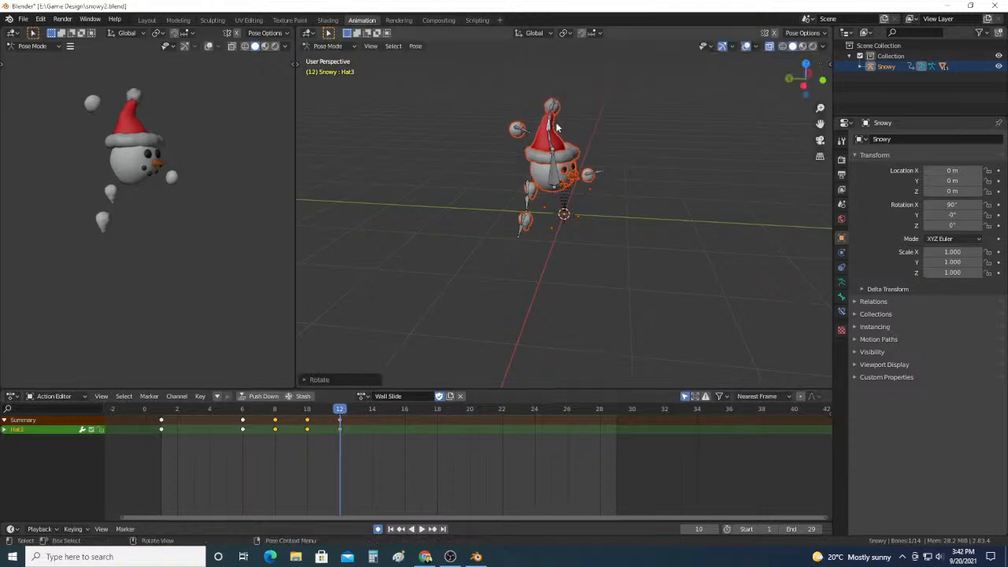
{"action": "left_click", "coordinate": [372, 418]}
{"action": "key", "text": "r"}
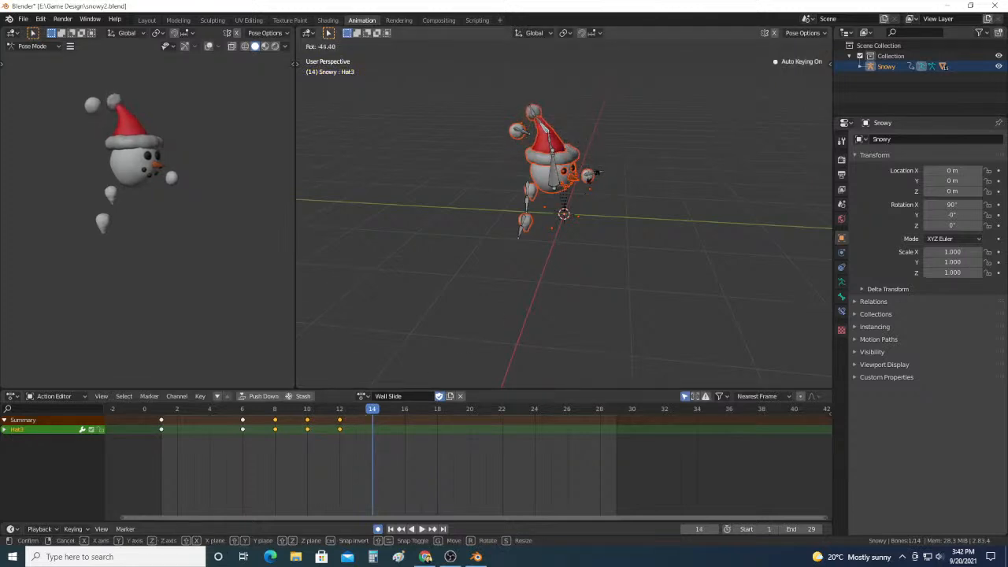
{"action": "left_click", "coordinate": [587, 189]}
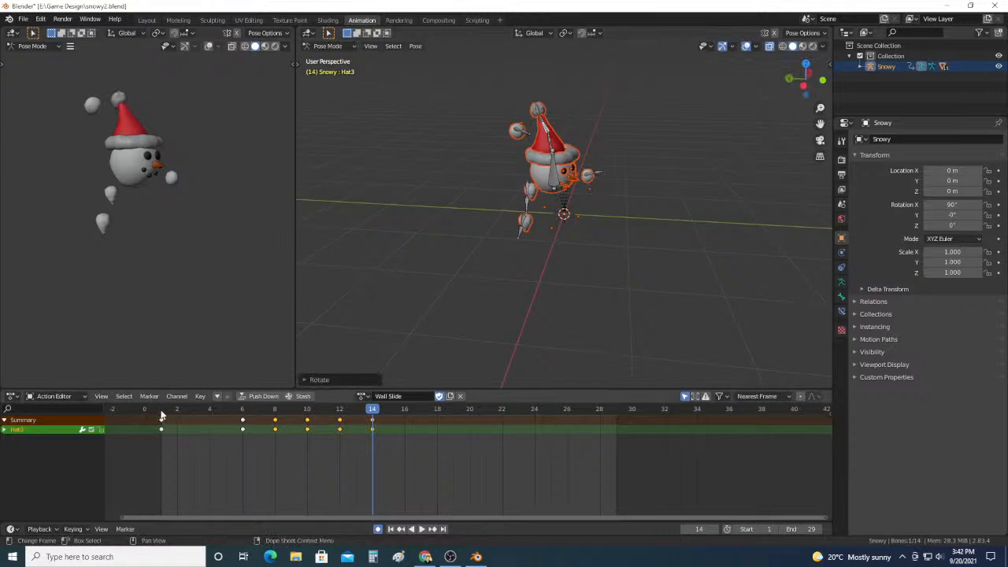
Step: Play the Wall Slide action and view the hat's repeated swinging from a slightly different angle
{"action": "left_click", "coordinate": [421, 529]}
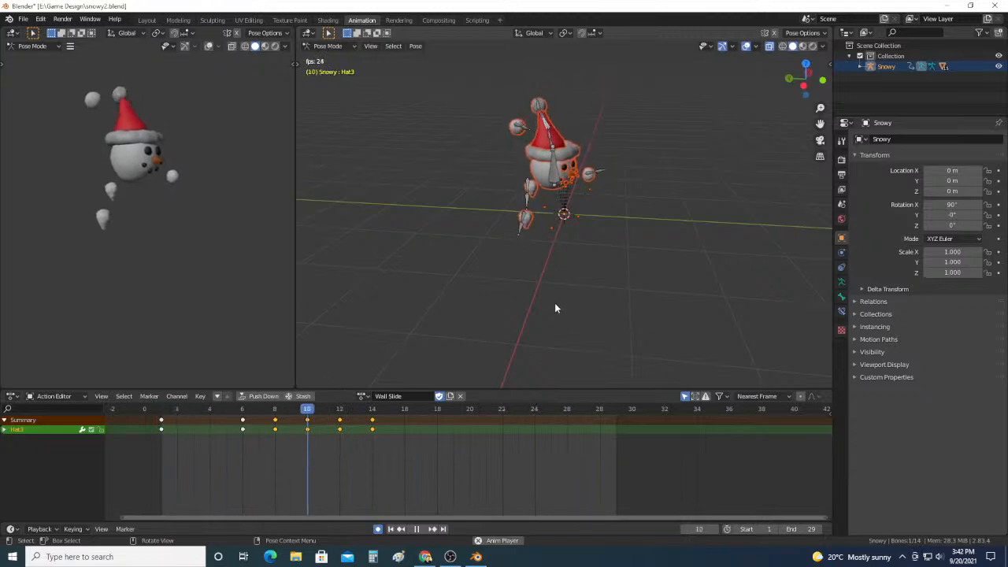
{"action": "middle_click_drag", "start_coordinate": [555, 308], "coordinate": [619, 278]}
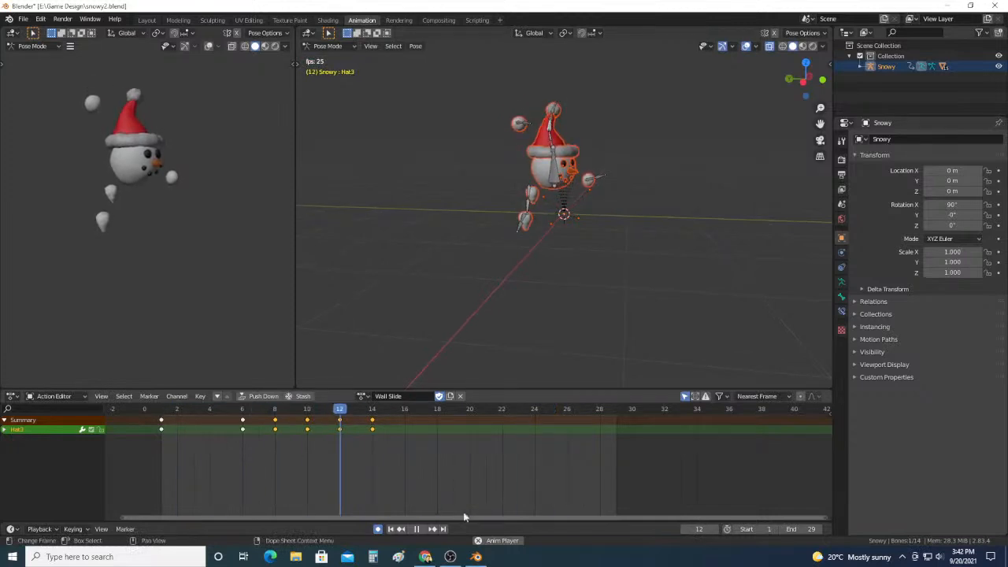
{"action": "key", "text": "space"}
Step: Select the Spine bone at frame 1 and play the Wall Slide action to check the body's movement
{"action": "left_click", "coordinate": [163, 415]}
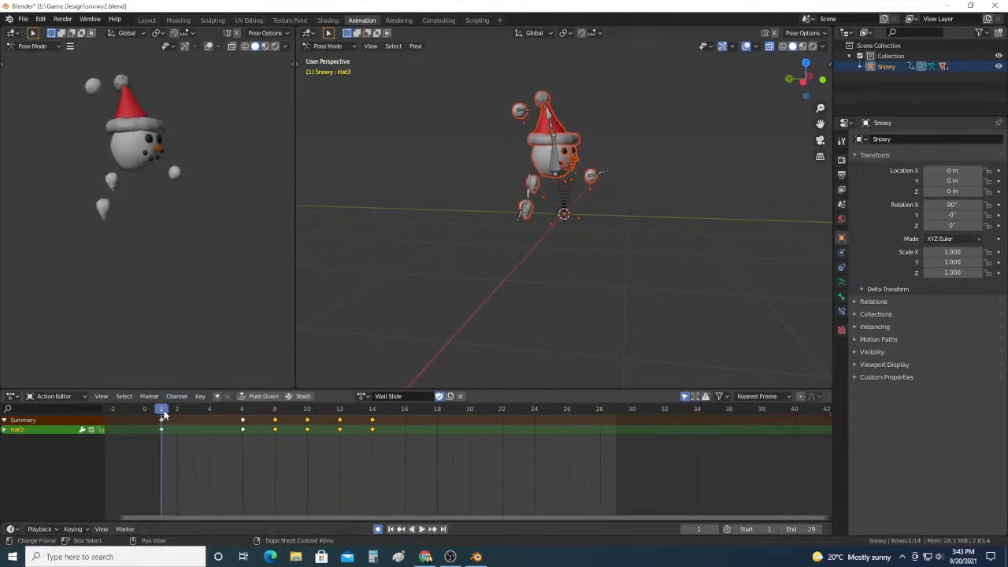
{"action": "left_click", "coordinate": [553, 166]}
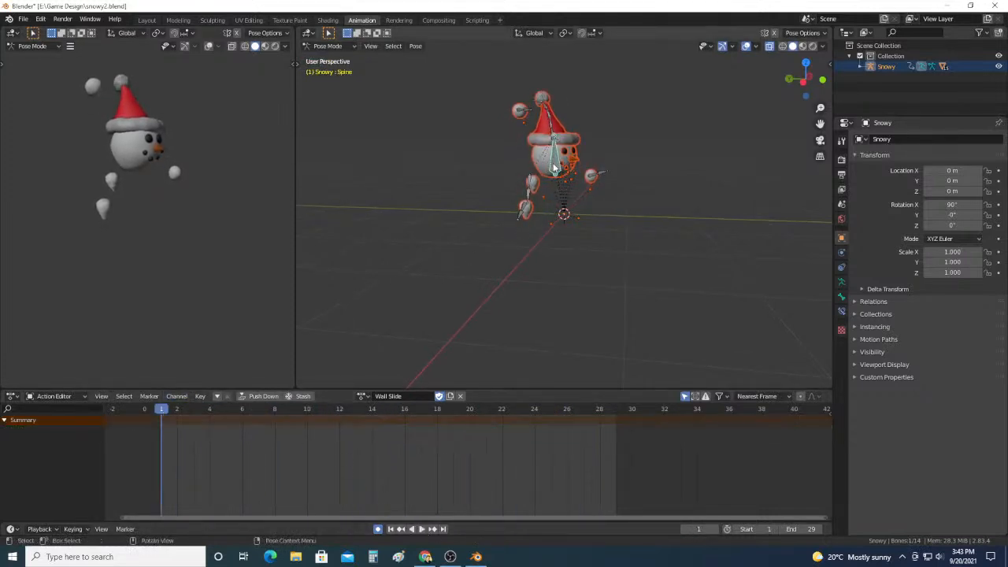
{"action": "left_click", "coordinate": [421, 529]}
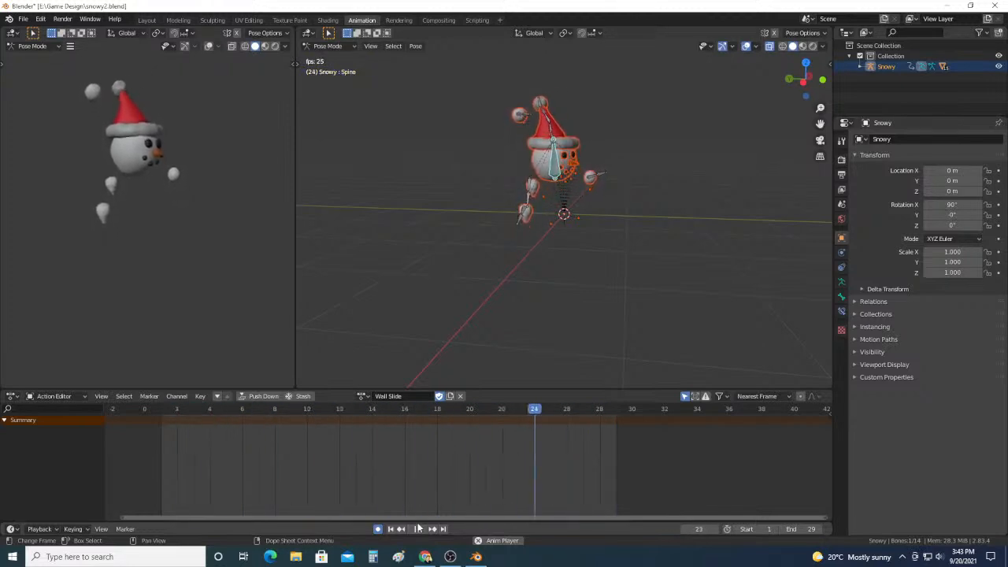
{"action": "key", "text": "space"}
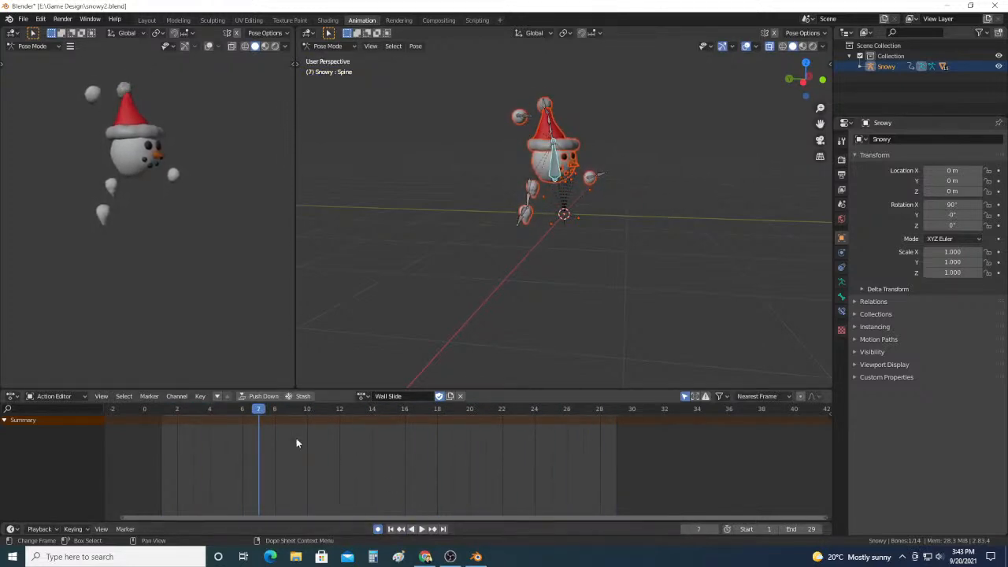
Step: Inspect the armature around the Spine bone from several angles at frame 1, and replay the Wall Slide action
{"action": "left_click_drag", "start_coordinate": [172, 417], "coordinate": [162, 411]}
{"action": "middle_click_drag", "start_coordinate": [558, 276], "coordinate": [576, 212]}
{"action": "scroll", "coordinate": [578, 185], "scroll_direction": "up", "scroll_amount": 6}
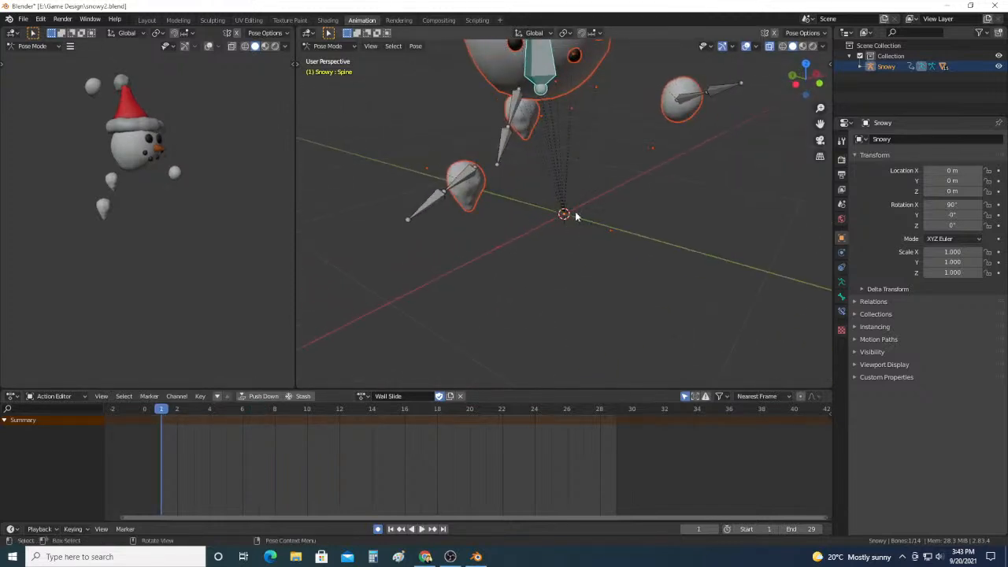
{"action": "left_click_drag", "start_coordinate": [541, 192], "coordinate": [540, 192]}
{"action": "middle_click_drag", "start_coordinate": [551, 218], "coordinate": [619, 203]}
{"action": "scroll", "coordinate": [559, 217], "scroll_direction": "down", "scroll_amount": 2}
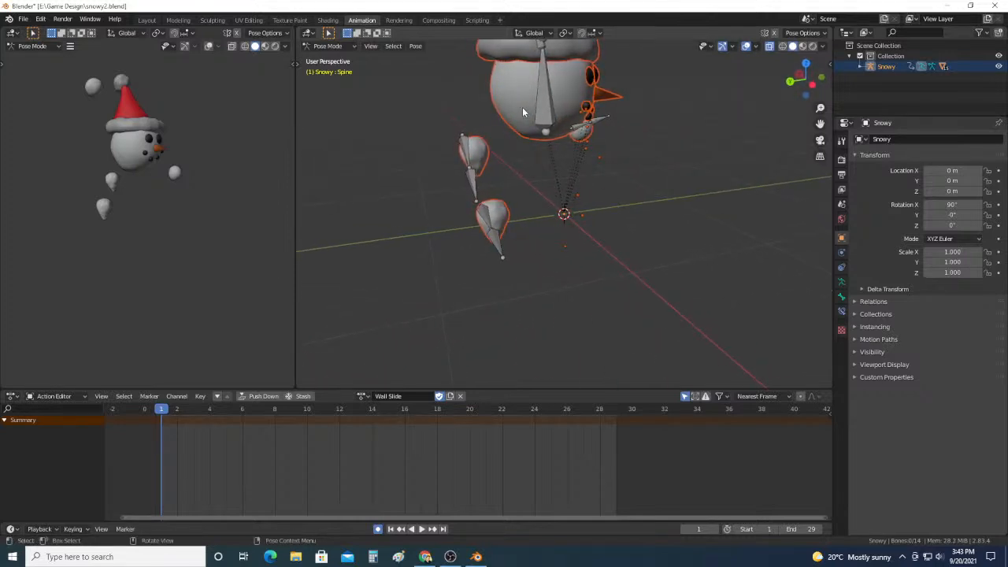
{"action": "middle_click_drag", "start_coordinate": [521, 108], "coordinate": [526, 139]}
{"action": "scroll", "coordinate": [525, 139], "scroll_direction": "down", "scroll_amount": 2}
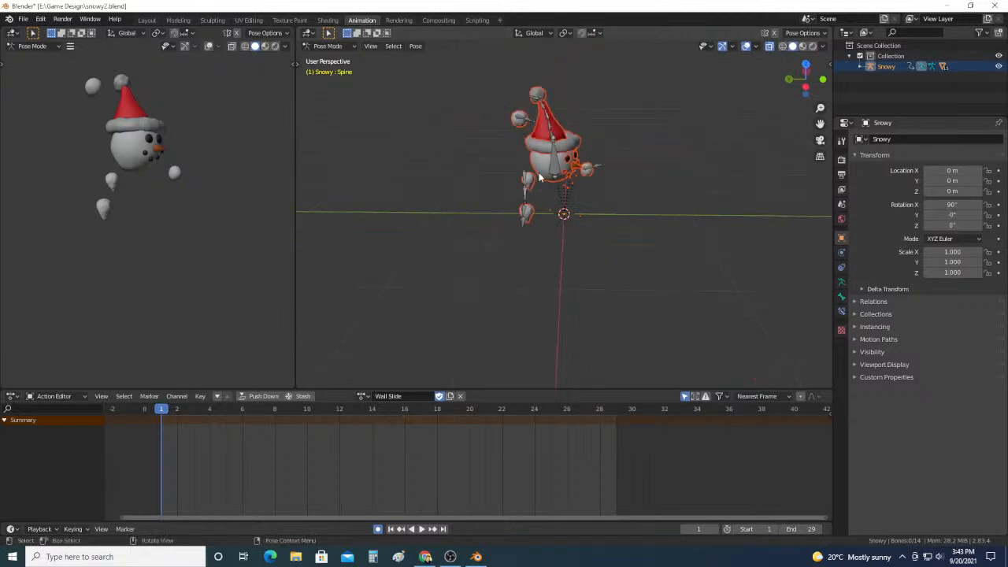
{"action": "middle_click_drag", "start_coordinate": [541, 177], "coordinate": [526, 161]}
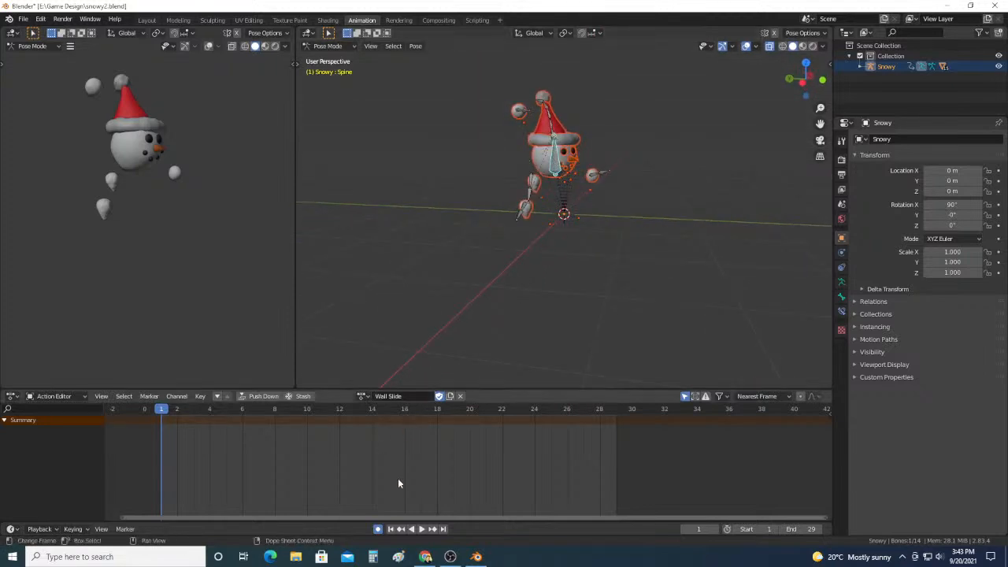
{"action": "left_click", "coordinate": [422, 529]}
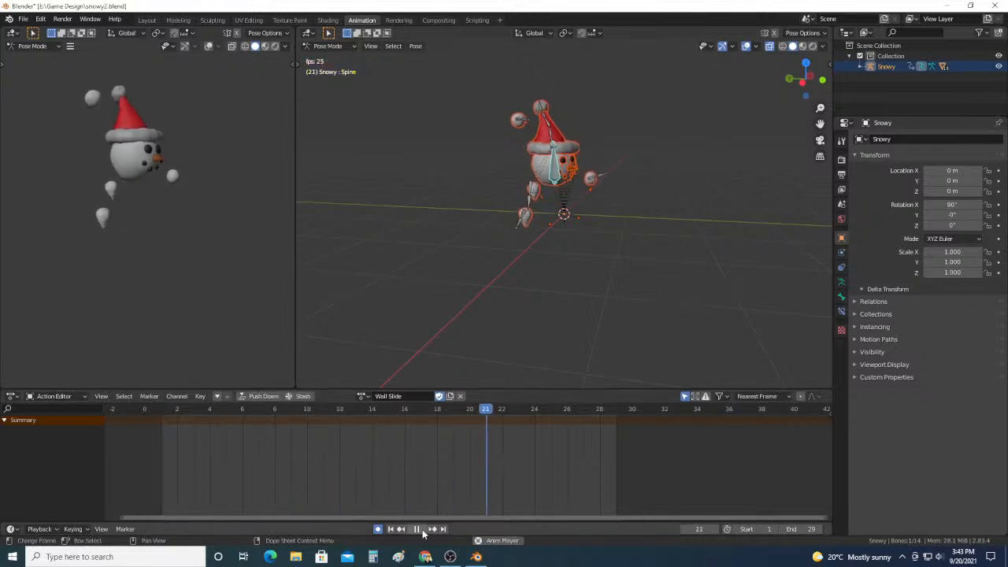
{"action": "left_click", "coordinate": [419, 529]}
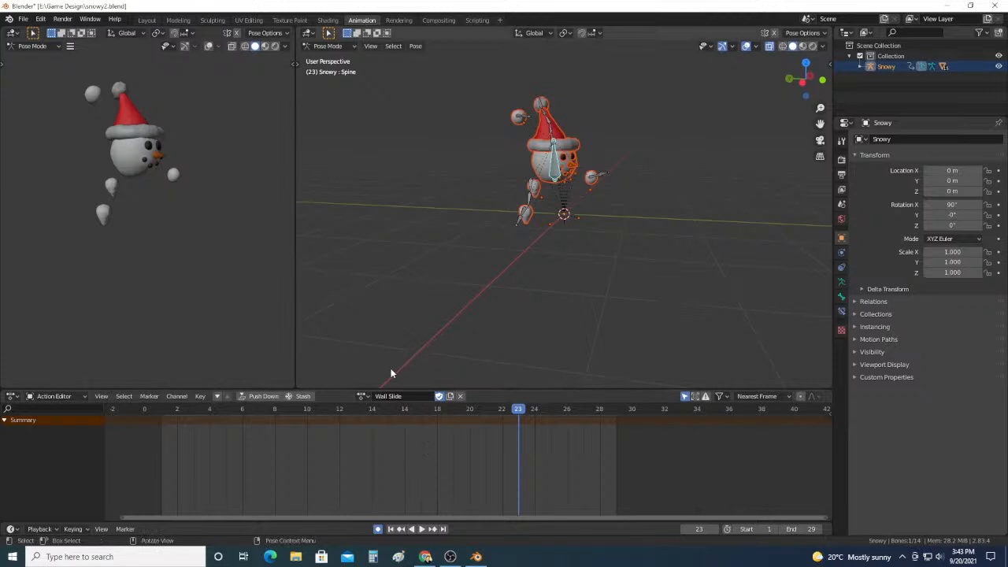
Step: Load the snowman's Jump action, play it from frame 1, and check its first two frames for comparison
{"action": "left_click", "coordinate": [361, 396]}
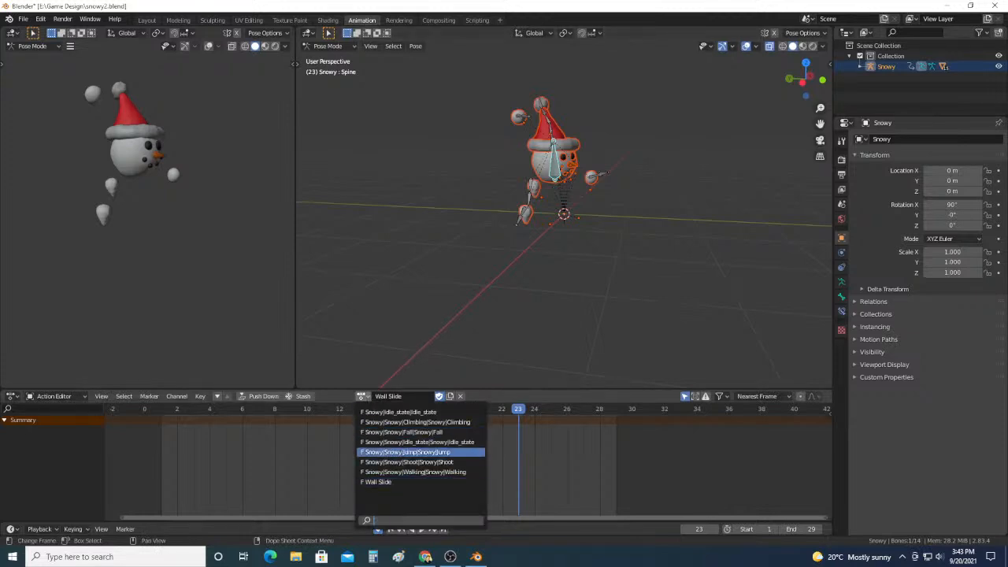
{"action": "left_click", "coordinate": [415, 453]}
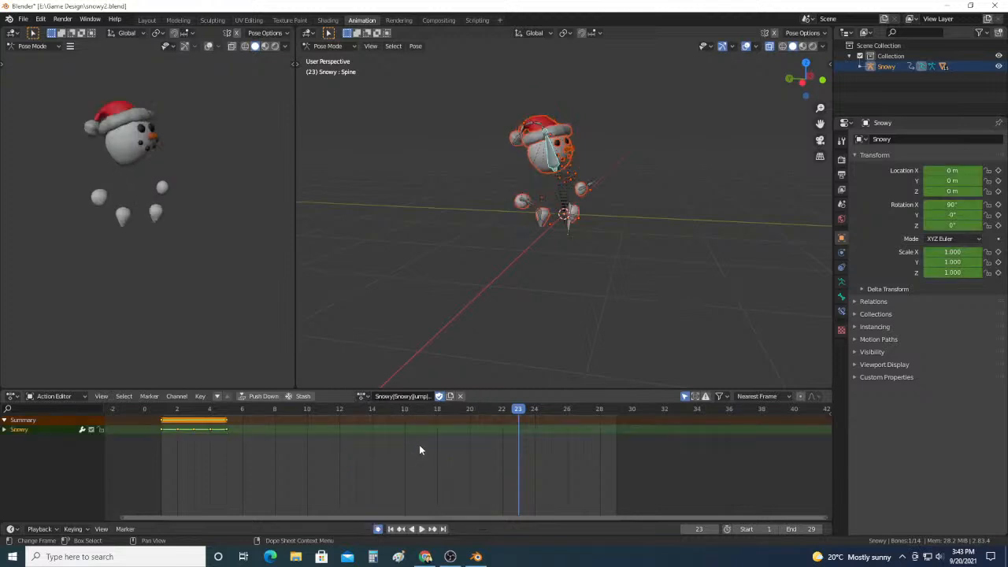
{"action": "left_click", "coordinate": [162, 411]}
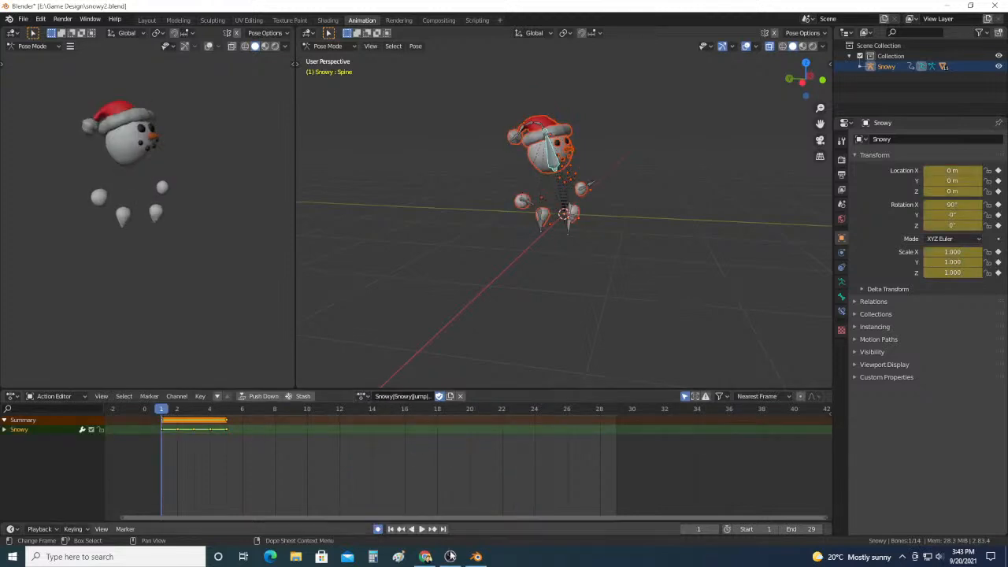
{"action": "left_click", "coordinate": [421, 528]}
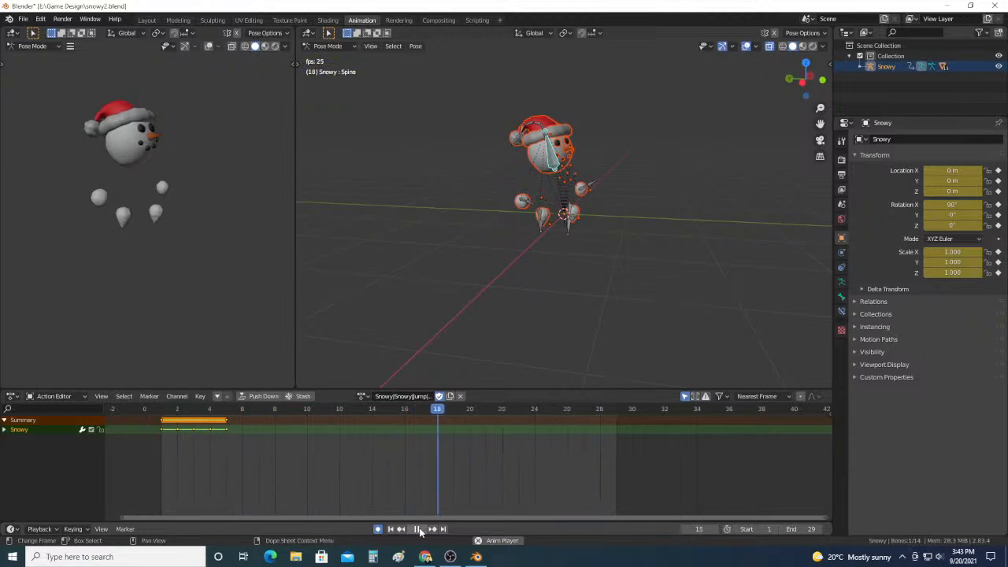
{"action": "left_click", "coordinate": [418, 528]}
{"action": "left_click", "coordinate": [162, 413]}
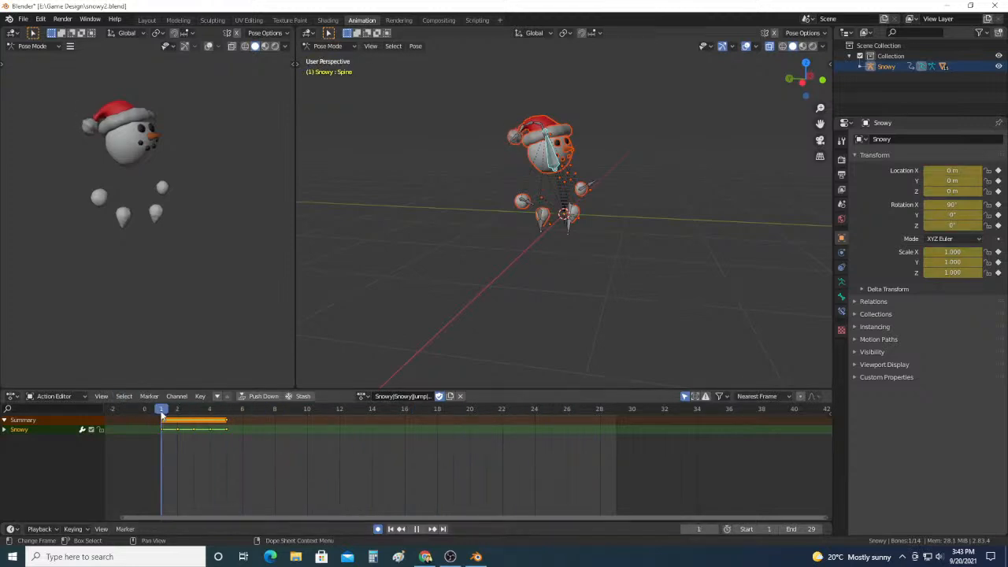
{"action": "mouse_move", "coordinate": [161, 413]}
{"action": "left_mouse_down"}
{"action": "mouse_move", "coordinate": [260, 416]}
{"action": "mouse_move", "coordinate": [177, 415]}
{"action": "left_mouse_up"}
Step: Load the Wall Slide action again, select all of the snowman's bones, and return to frame 1
{"action": "left_click", "coordinate": [361, 396]}
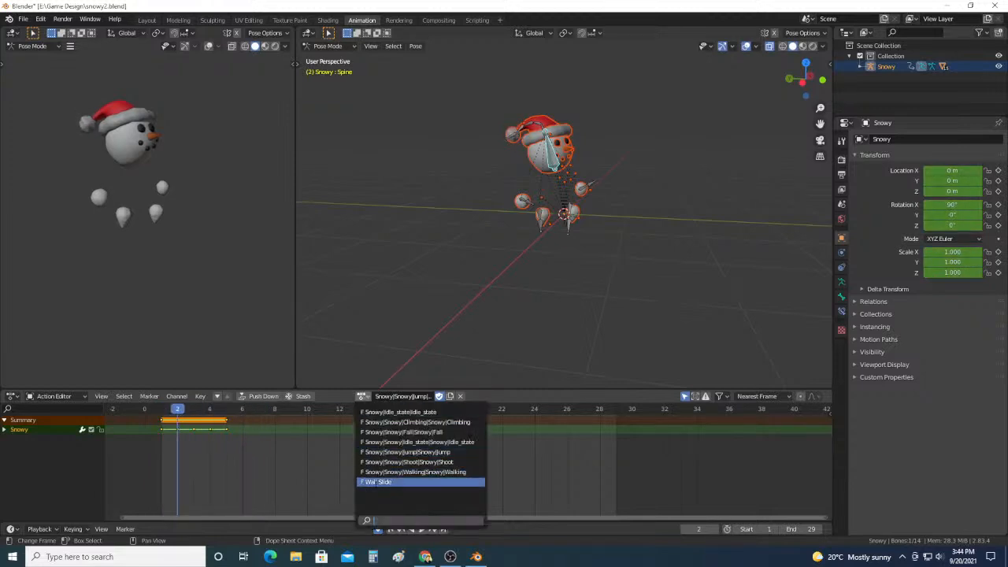
{"action": "left_click", "coordinate": [377, 481]}
{"action": "left_click_drag", "start_coordinate": [639, 261], "coordinate": [463, 47]}
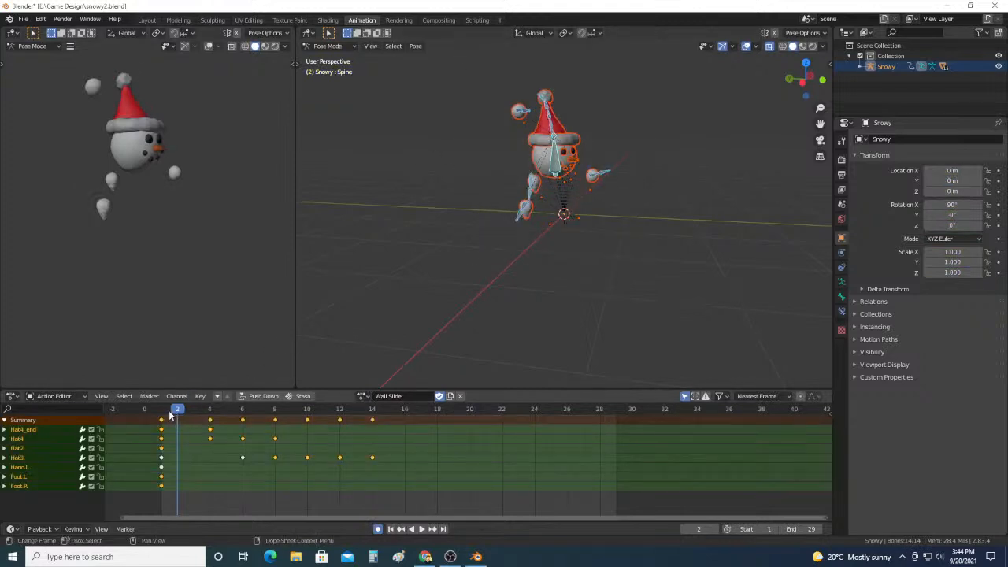
{"action": "left_click_drag", "start_coordinate": [177, 413], "coordinate": [161, 413]}
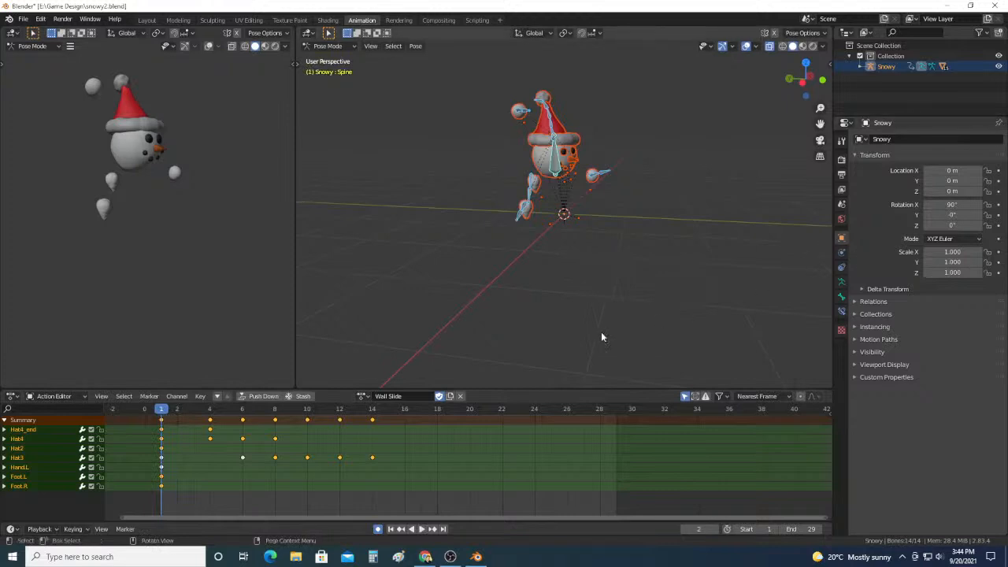
Step: Check the Wall Slide poses at frames 14, 16 and 9, and return to frame 1
{"action": "left_click", "coordinate": [372, 410]}
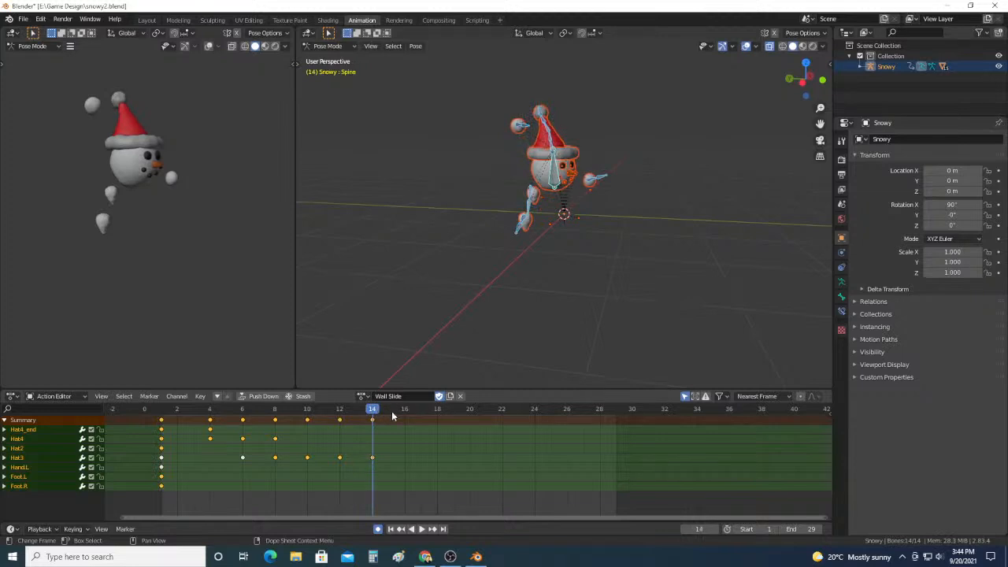
{"action": "left_click", "coordinate": [404, 410]}
{"action": "left_click_drag", "start_coordinate": [321, 410], "coordinate": [291, 410]}
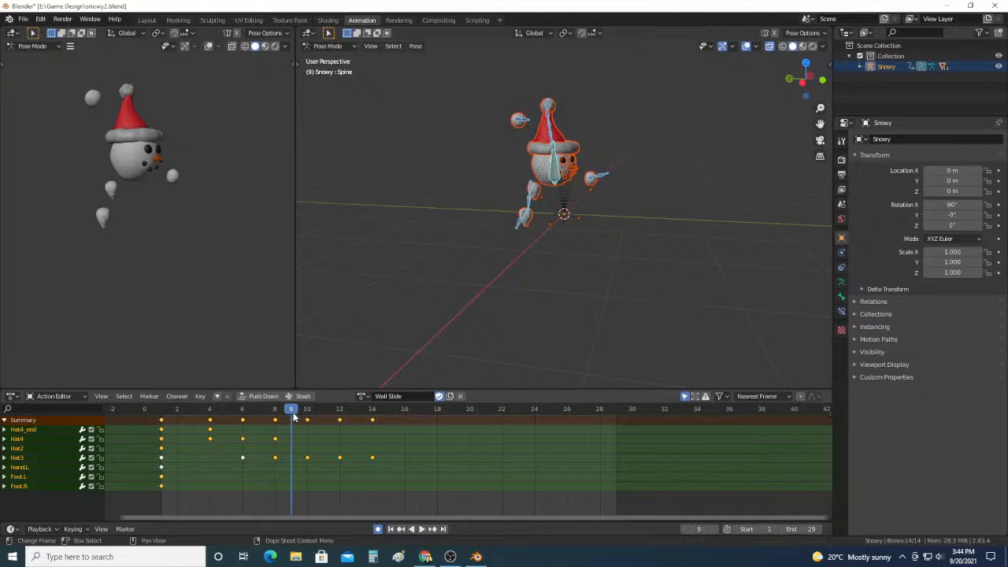
{"action": "left_click_drag", "start_coordinate": [294, 417], "coordinate": [163, 413]}
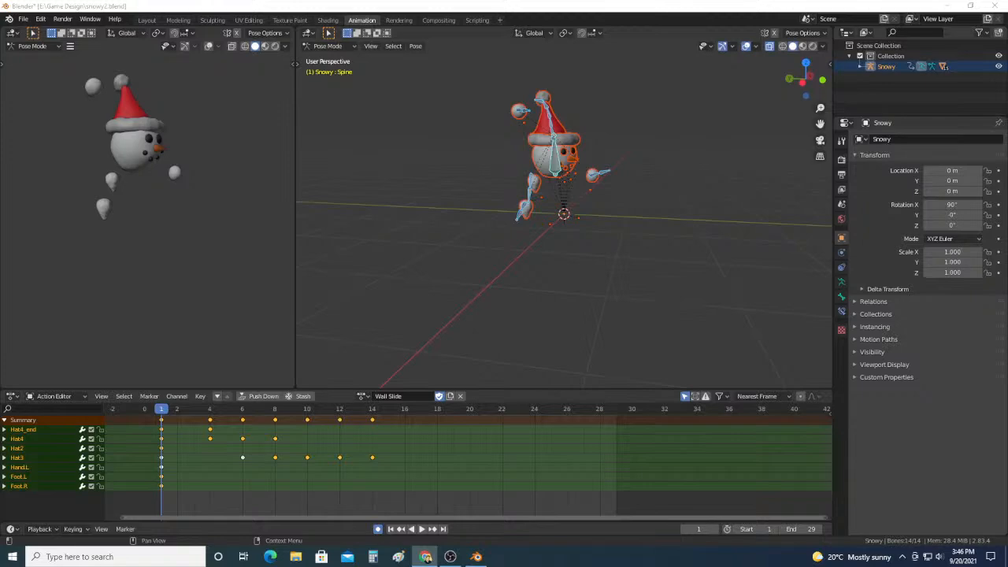
Step: Switch to Chrome and play the YouTube video "Blender 2.83 : Deleting Useless Animations & Materials (PROPERLY)"
{"action": "left_click_drag", "start_coordinate": [1007, 128], "coordinate": [457, 129]}
{"action": "left_click", "coordinate": [714, 122]}
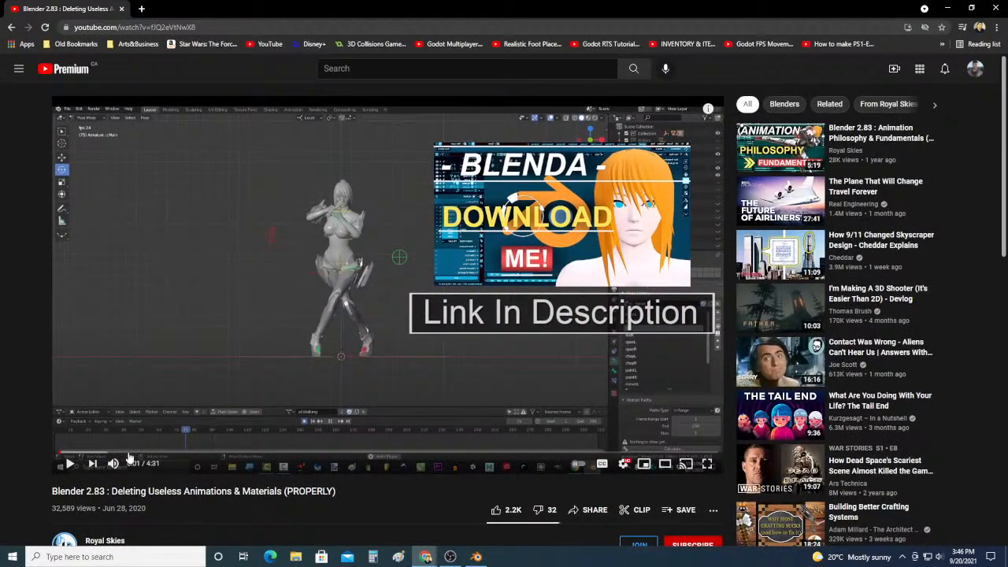
{"action": "left_click", "coordinate": [70, 464]}
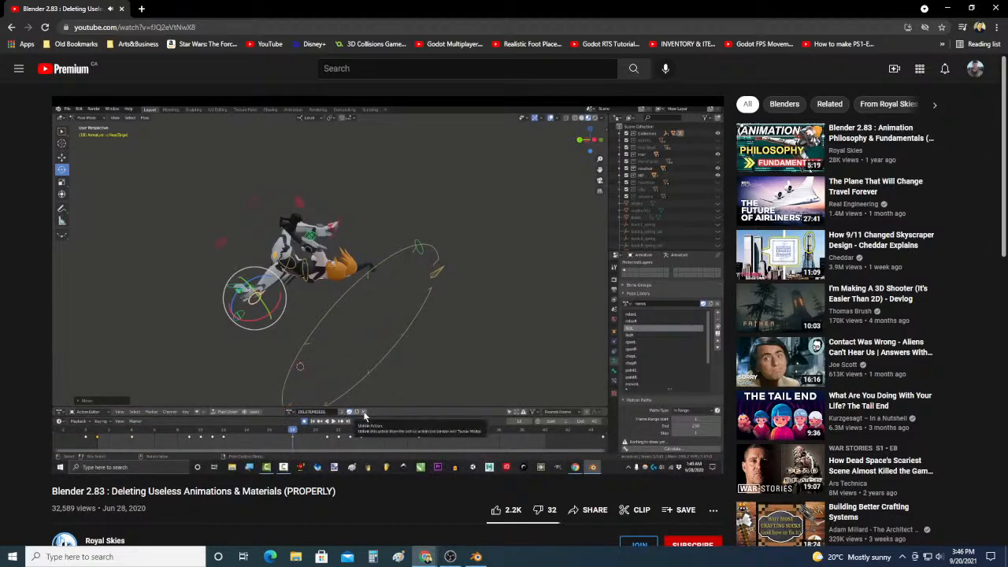
{"action": "mouse_move", "coordinate": [457, 270]}
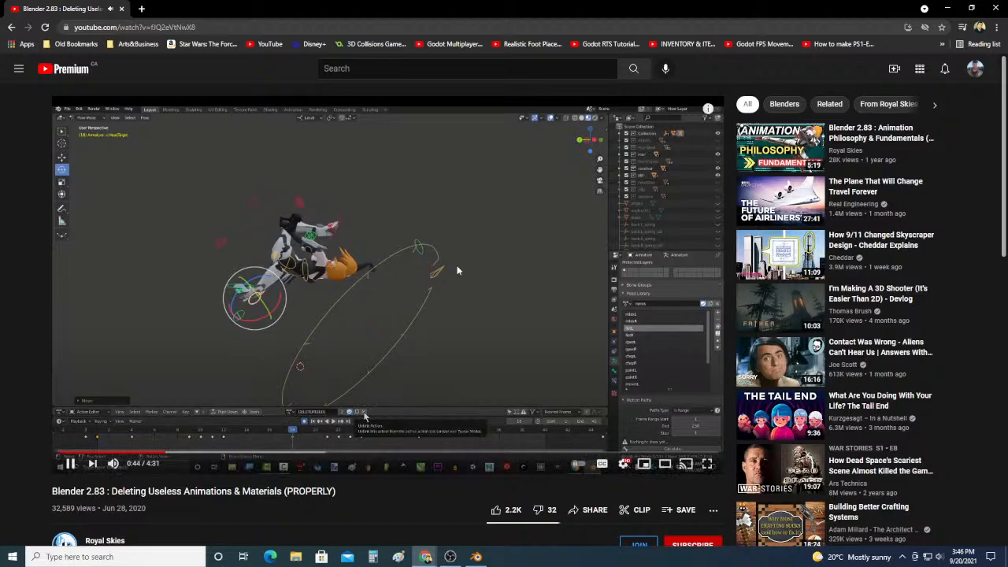
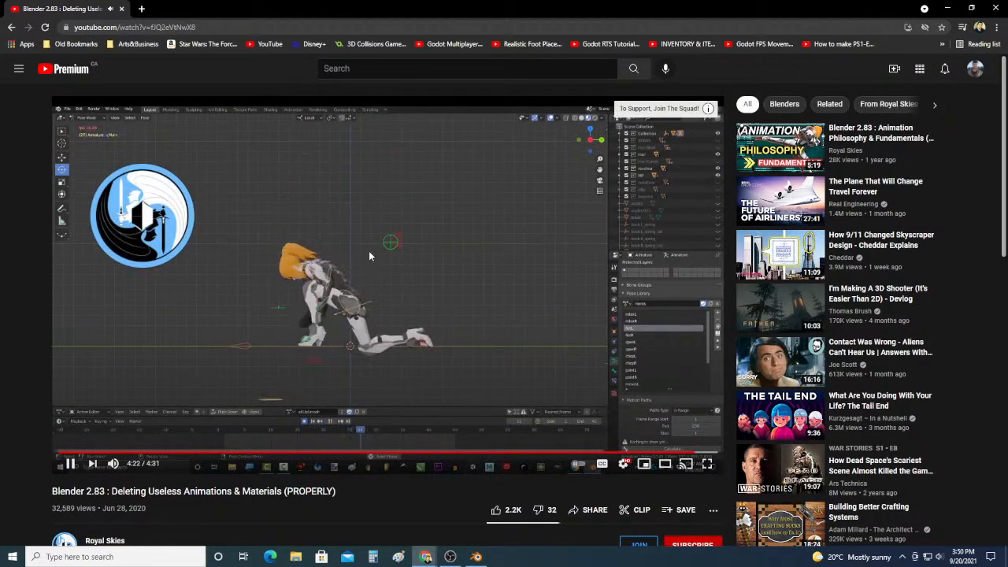
Step: From the search results, watch "Animating LOCATION AND ROTATION in Blender" and look through the results again for help with unwanted movement
{"action": "left_click", "coordinate": [12, 27]}
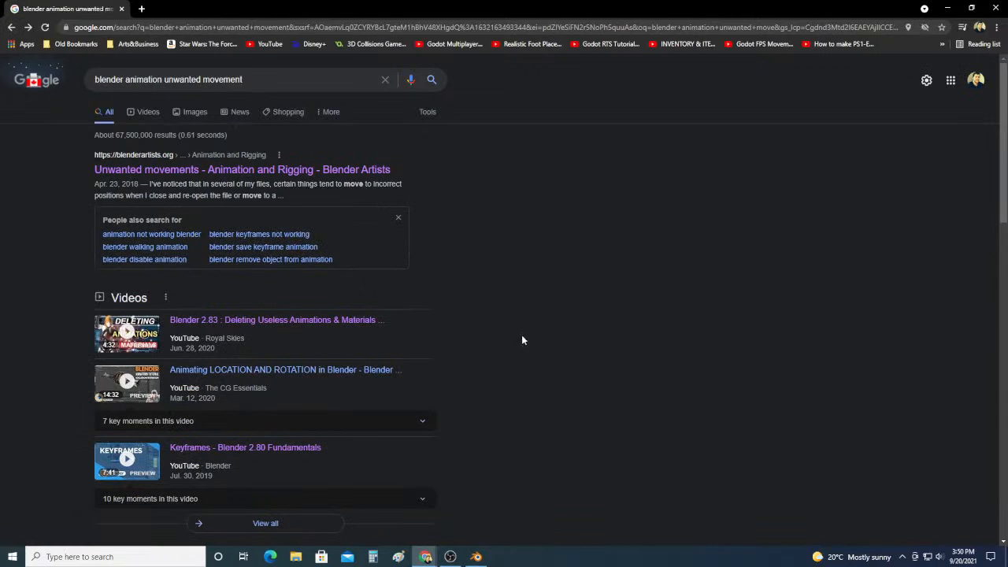
{"action": "left_click", "coordinate": [329, 377]}
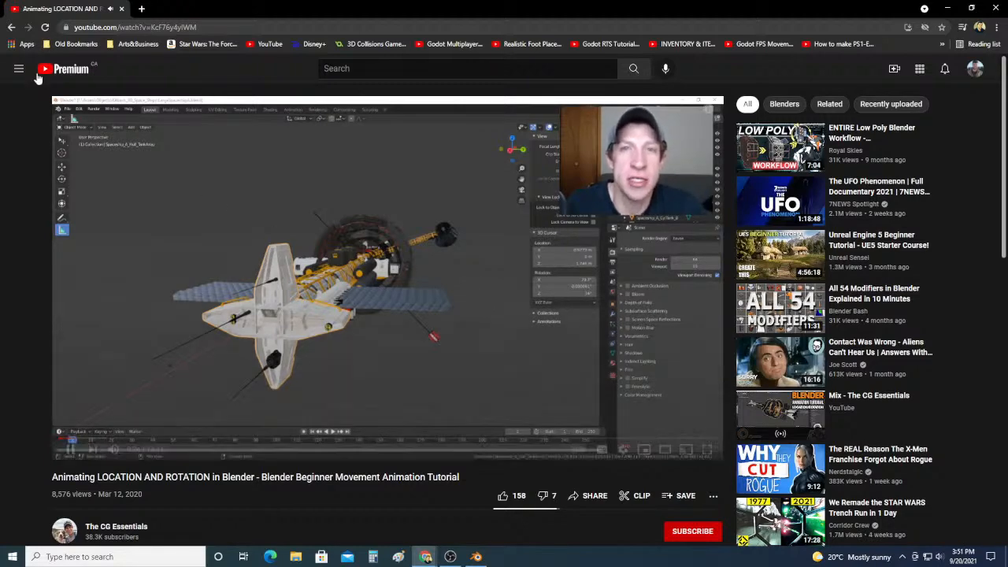
{"action": "left_click", "coordinate": [12, 27]}
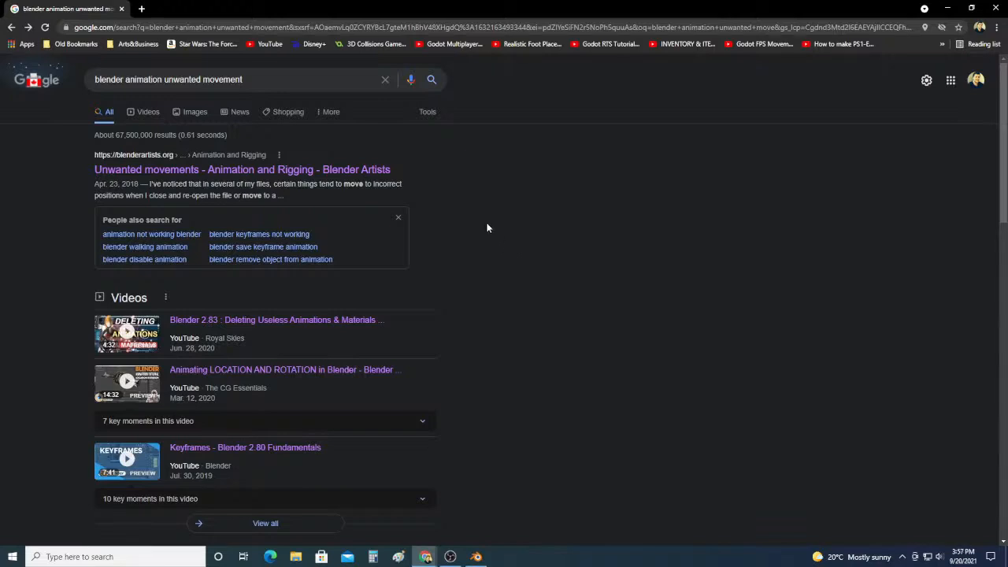
{"action": "scroll", "coordinate": [482, 225], "scroll_direction": "down", "scroll_amount": 2}
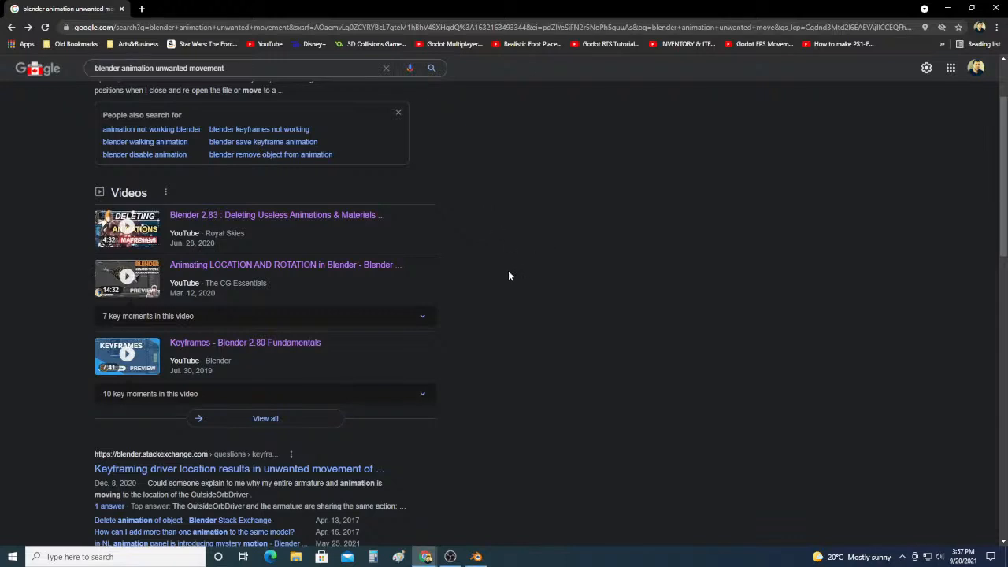
{"action": "scroll", "coordinate": [506, 273], "scroll_direction": "up", "scroll_amount": 1}
{"action": "scroll", "coordinate": [504, 274], "scroll_direction": "up", "scroll_amount": 1}
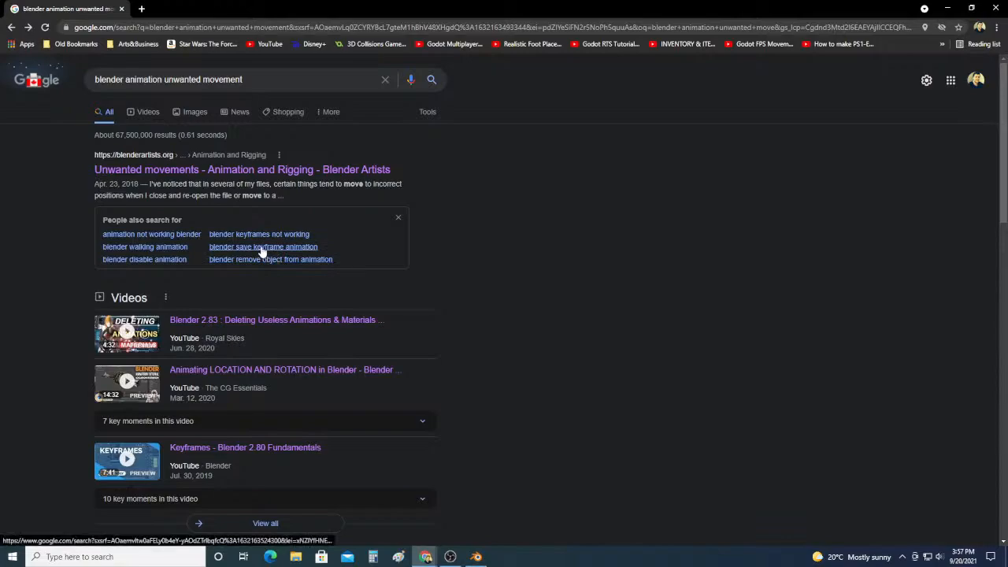
Step: Switch back to Blender, play the Wall Slide action, and set the end frame to 14
{"action": "left_click", "coordinate": [475, 557]}
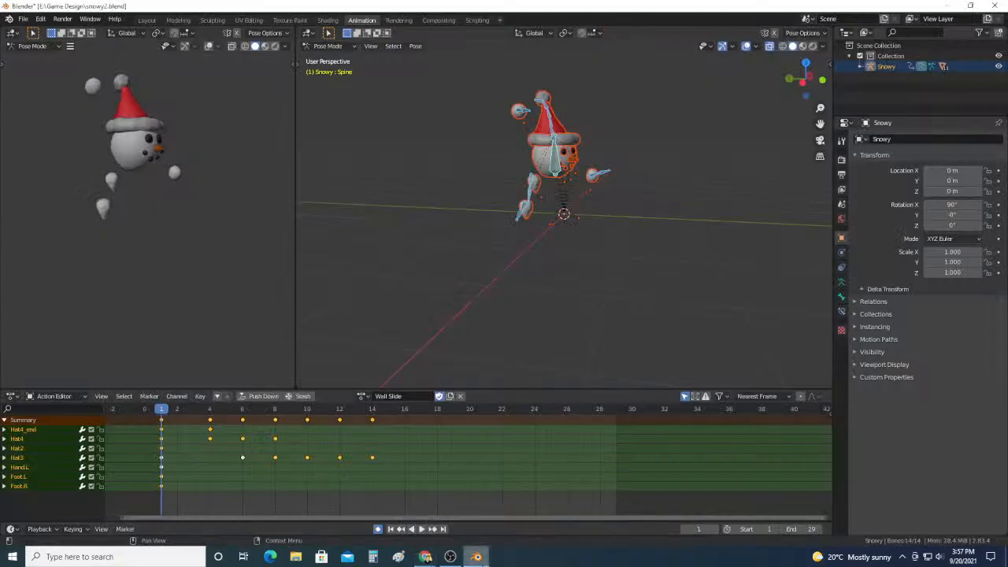
{"action": "left_click", "coordinate": [420, 529]}
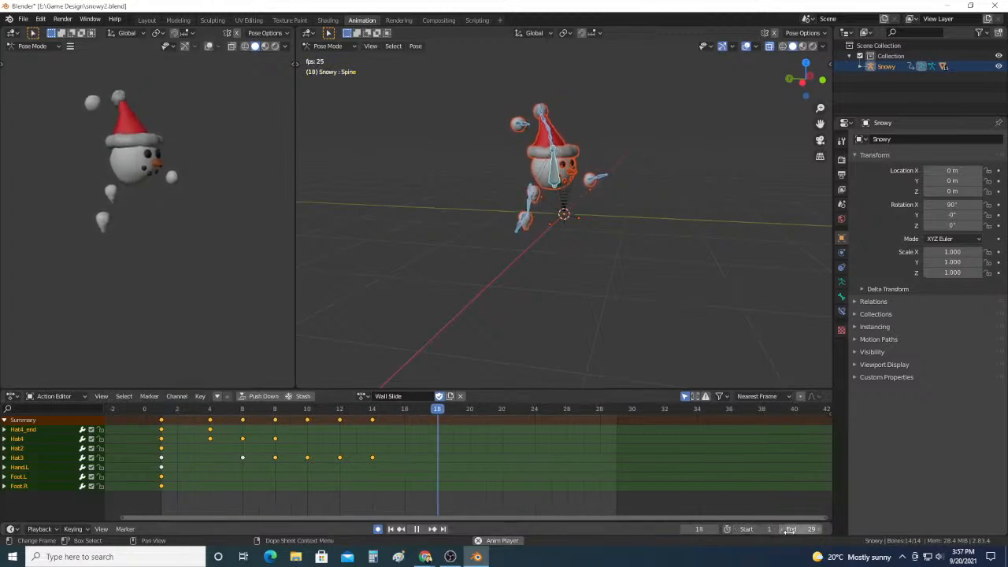
{"action": "left_click_drag", "start_coordinate": [784, 533], "coordinate": [759, 532]}
{"action": "scroll", "coordinate": [785, 529], "scroll_direction": "down", "scroll_amount": 5, "text": "ctrl"}
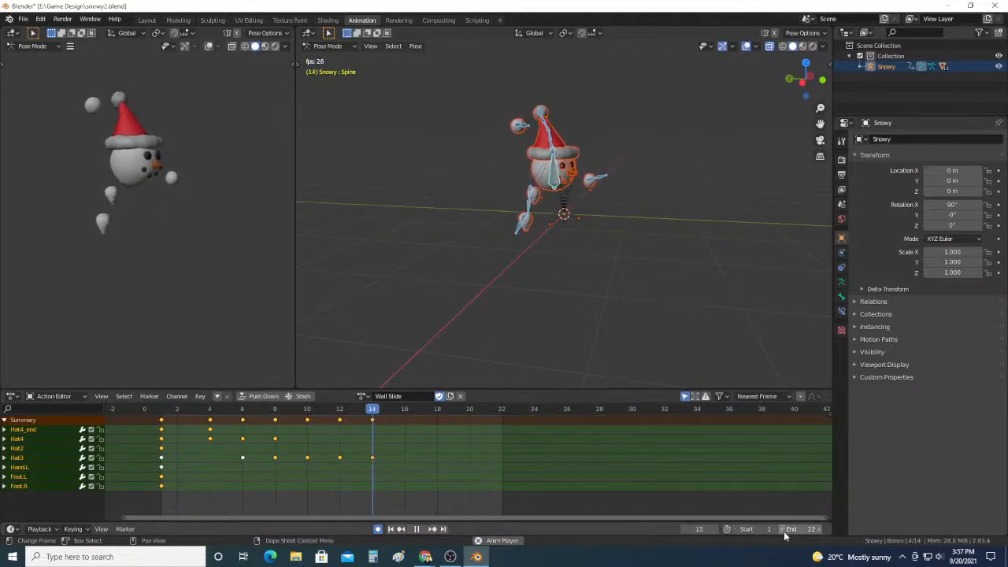
{"action": "scroll", "coordinate": [784, 532], "scroll_direction": "down", "scroll_amount": 9, "text": "ctrl"}
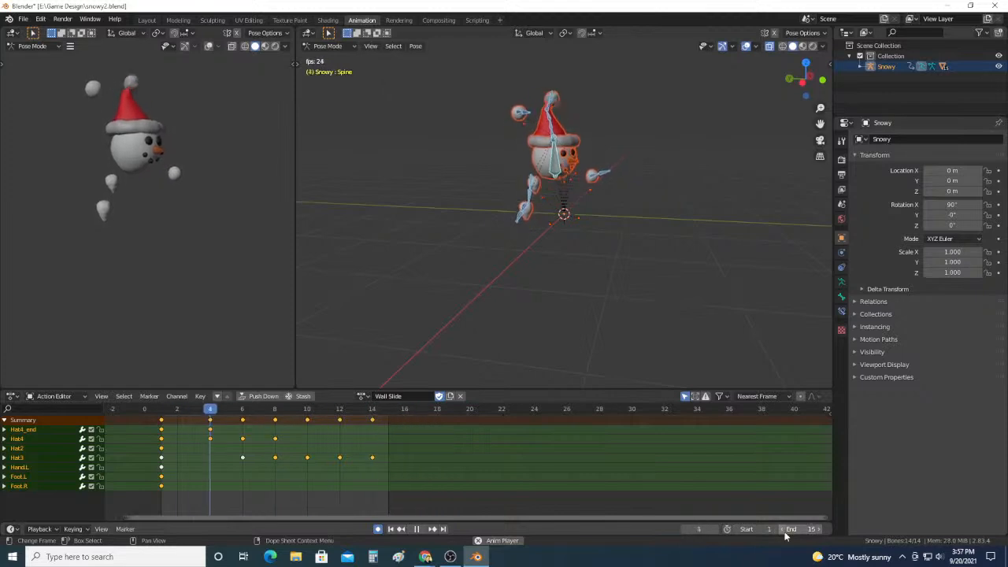
{"action": "scroll", "coordinate": [818, 529], "scroll_direction": "up", "scroll_amount": 4, "text": "ctrl"}
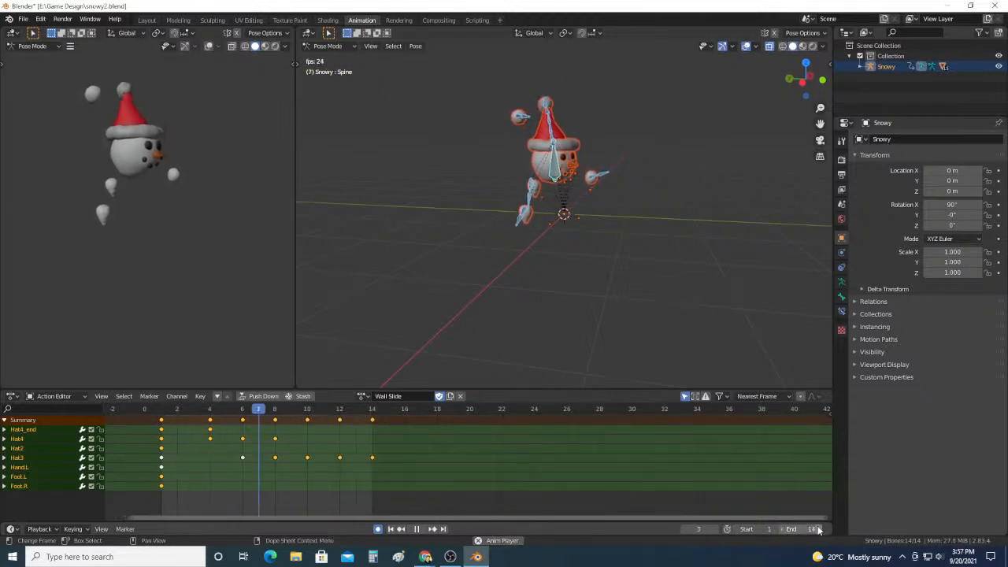
Step: Set the scene's end frame to 29 and stop the Wall Slide playback
{"action": "scroll", "coordinate": [817, 529], "scroll_direction": "up", "scroll_amount": 8, "text": "ctrl"}
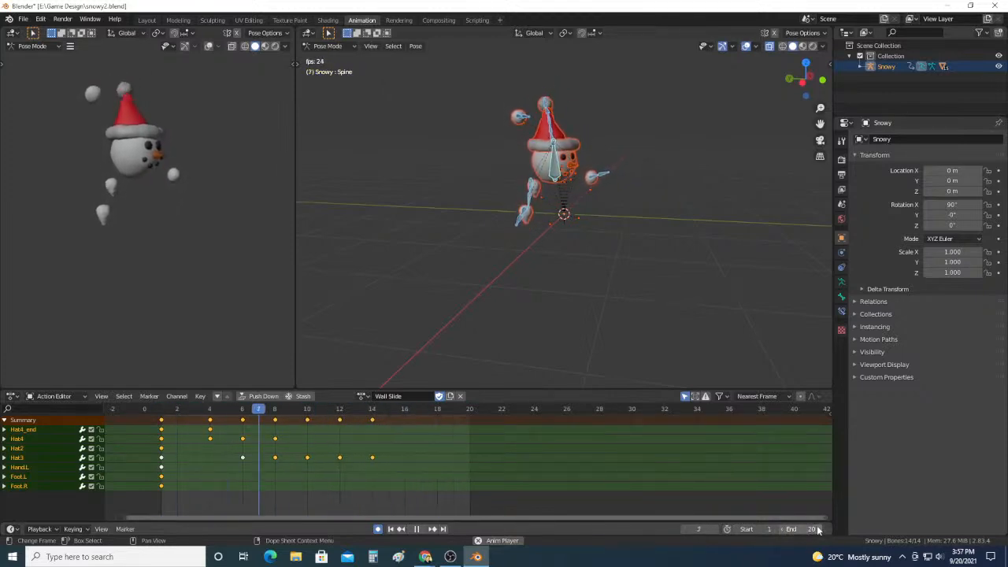
{"action": "scroll", "coordinate": [817, 529], "scroll_direction": "up", "scroll_amount": 7, "text": "ctrl"}
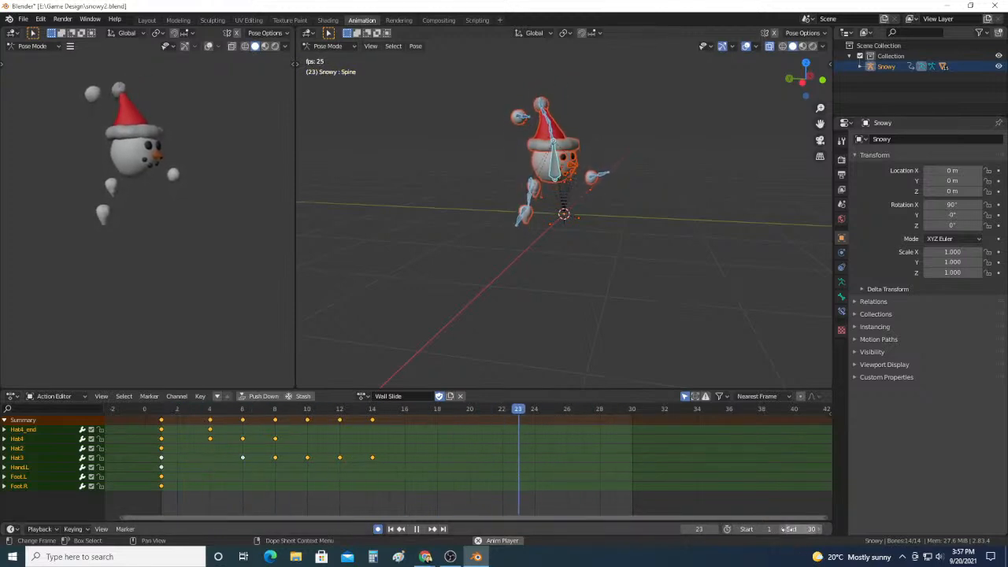
{"action": "scroll", "coordinate": [811, 529], "scroll_direction": "down", "scroll_amount": 1, "text": "ctrl"}
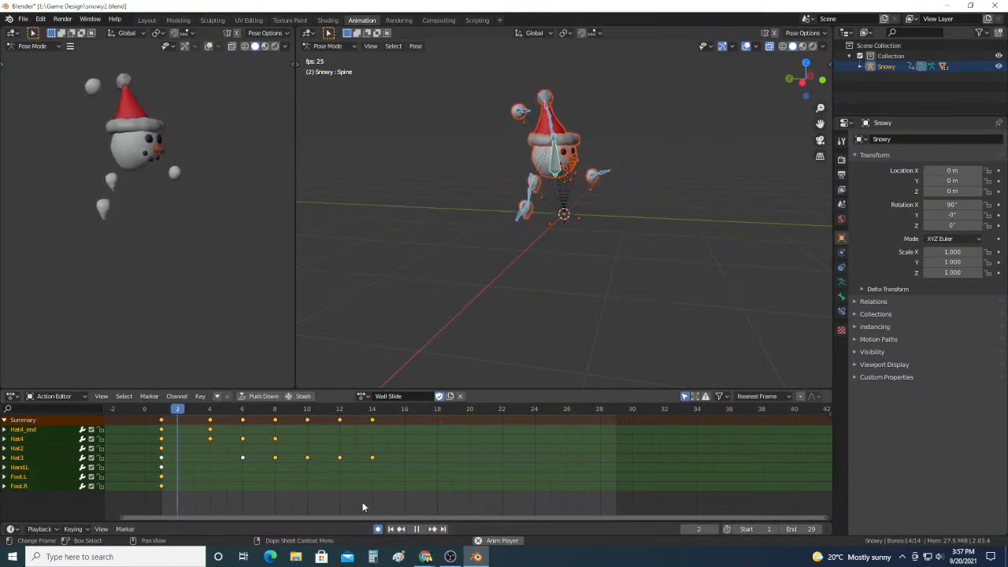
{"action": "left_click", "coordinate": [417, 528]}
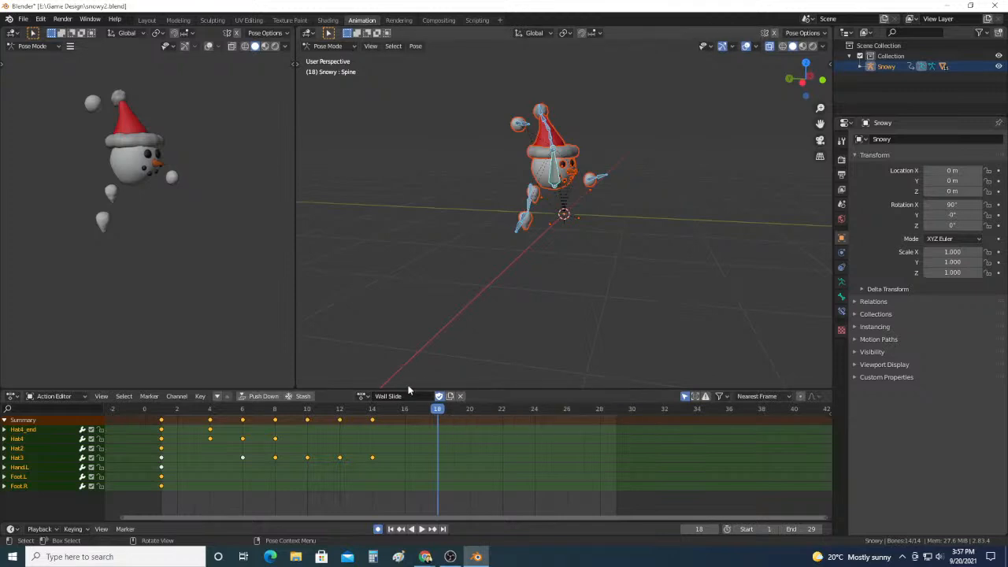
Step: Load the Snowy|Idle_state|Idle_state action for the snowman and play it to check its body movement
{"action": "left_click", "coordinate": [362, 396]}
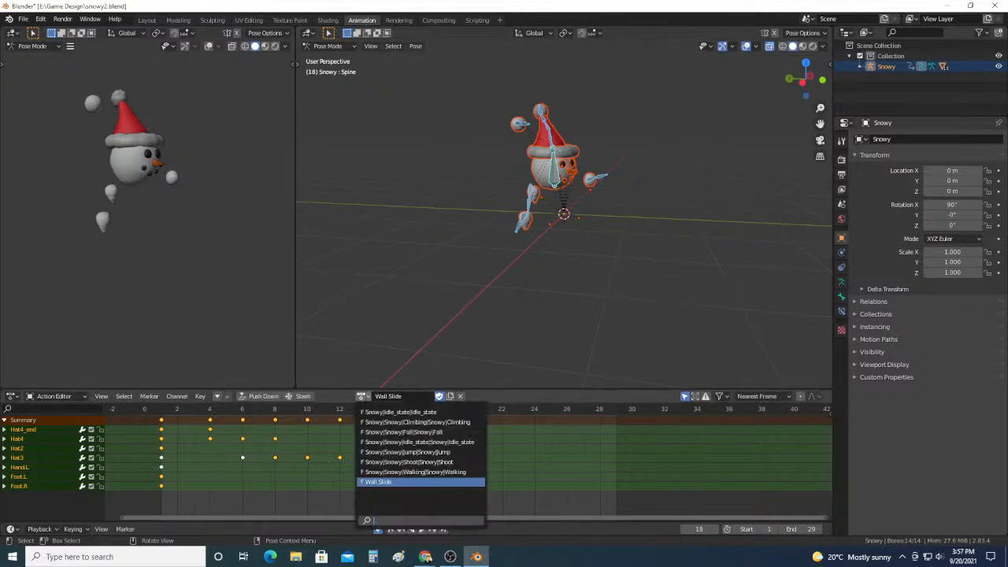
{"action": "left_click", "coordinate": [388, 412]}
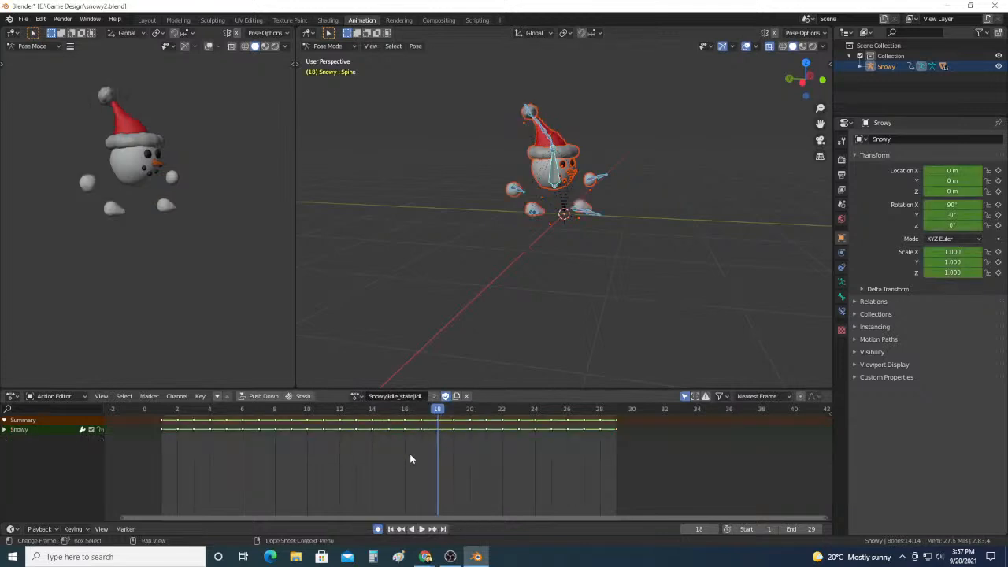
{"action": "left_click", "coordinate": [162, 419]}
{"action": "left_click", "coordinate": [422, 528]}
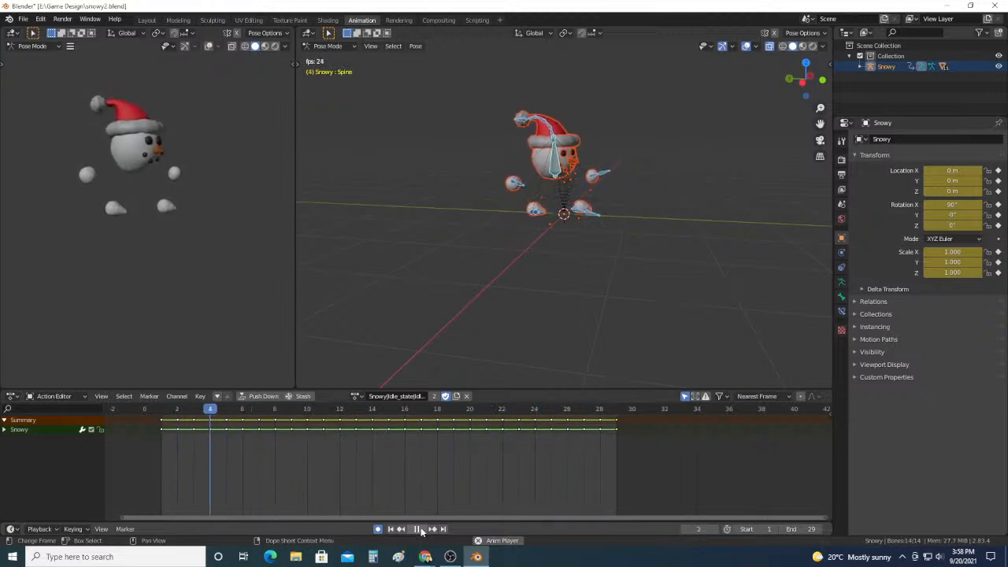
{"action": "left_click", "coordinate": [418, 529]}
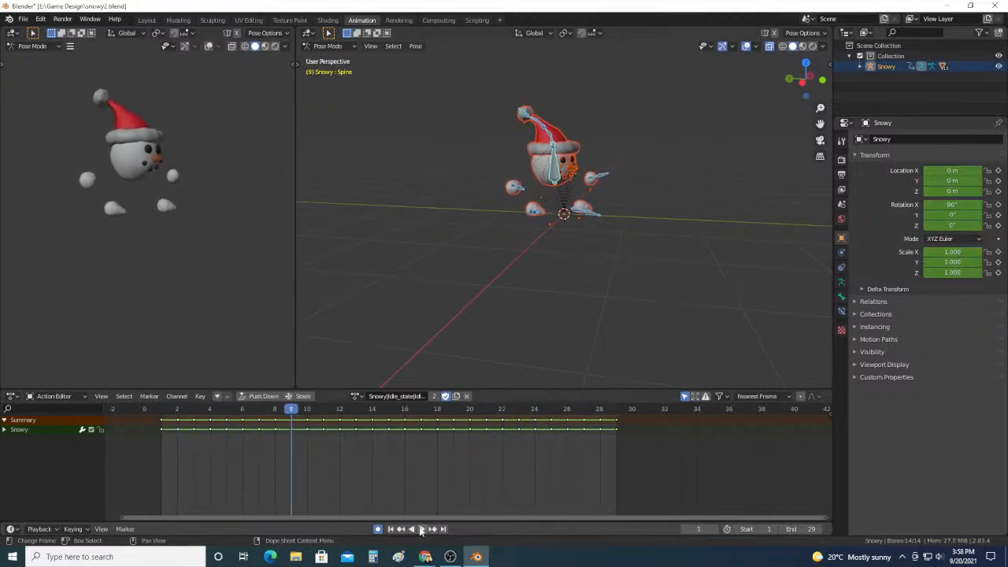
Step: Return to frame 1 and save the snowy2.blend file
{"action": "left_click", "coordinate": [161, 410]}
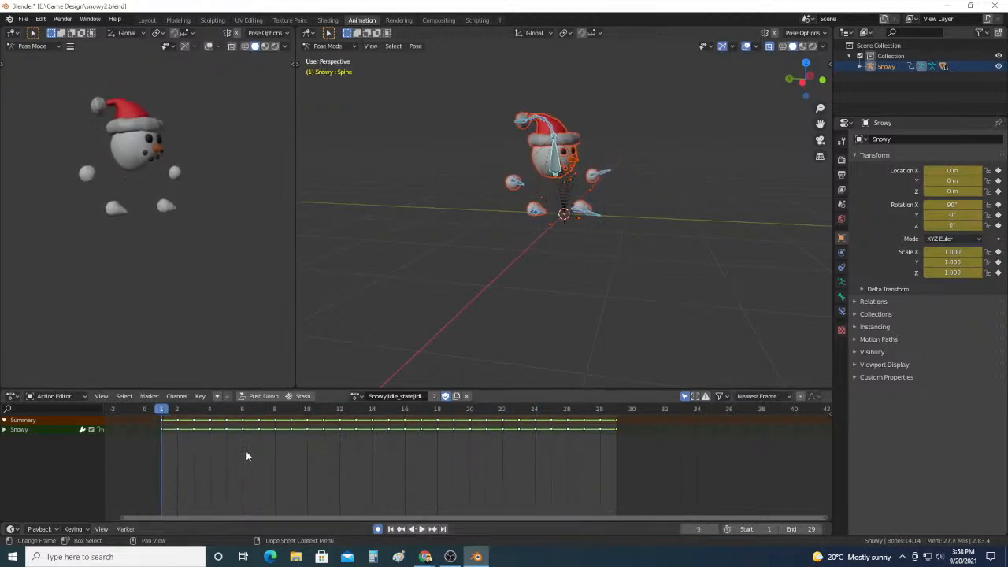
{"action": "left_click", "coordinate": [22, 19]}
{"action": "left_click", "coordinate": [37, 88]}
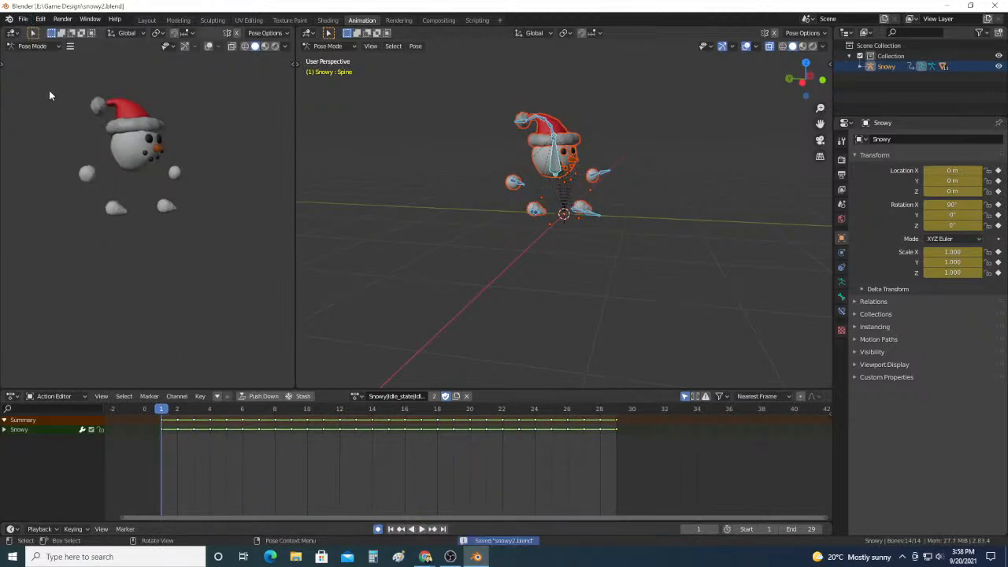
Step: Unlink the idle action from the armature, load the Wall Slide action and play it
{"action": "left_click", "coordinate": [467, 396]}
{"action": "left_click", "coordinate": [381, 396]}
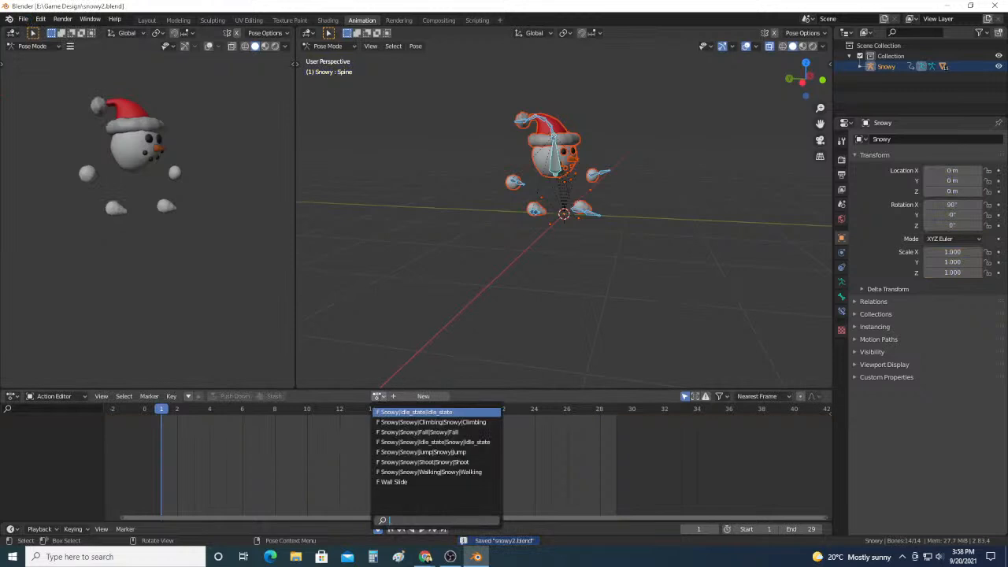
{"action": "left_click", "coordinate": [417, 473]}
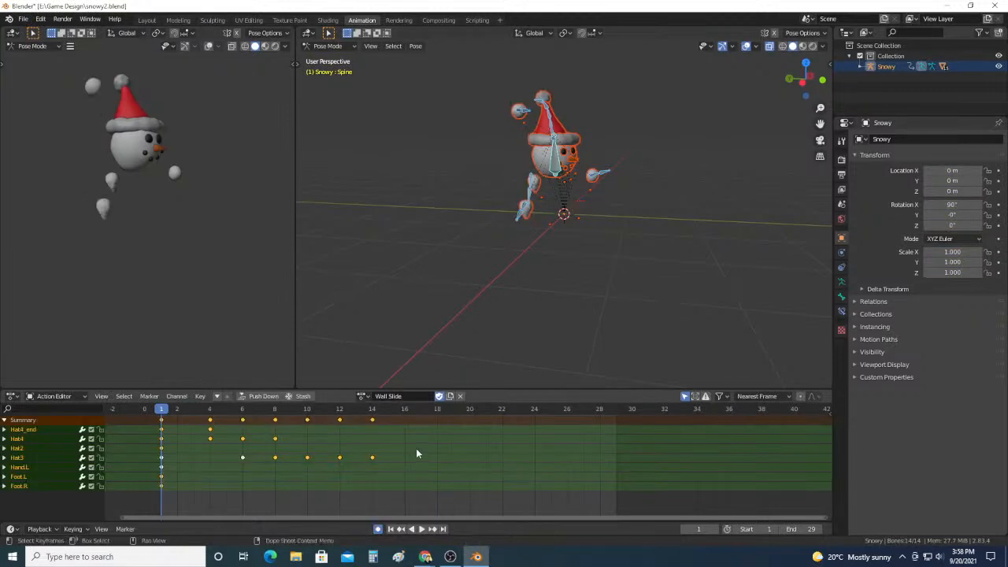
{"action": "left_click", "coordinate": [421, 529]}
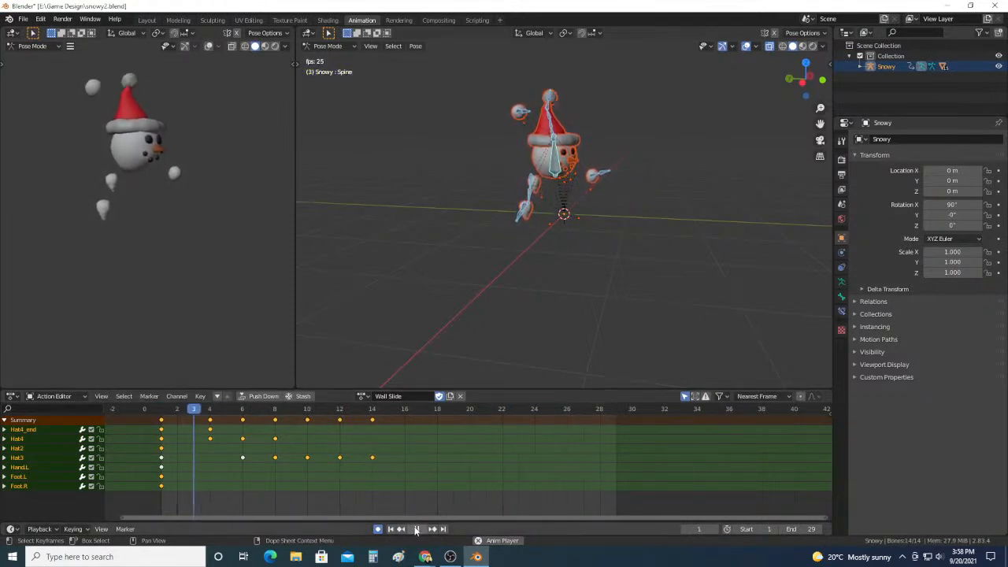
{"action": "key", "text": "space"}
Step: Play the Snowy|Idle_state|Idle_state action and switch to Wall Slide during playback to compare their body movement
{"action": "left_click", "coordinate": [362, 396]}
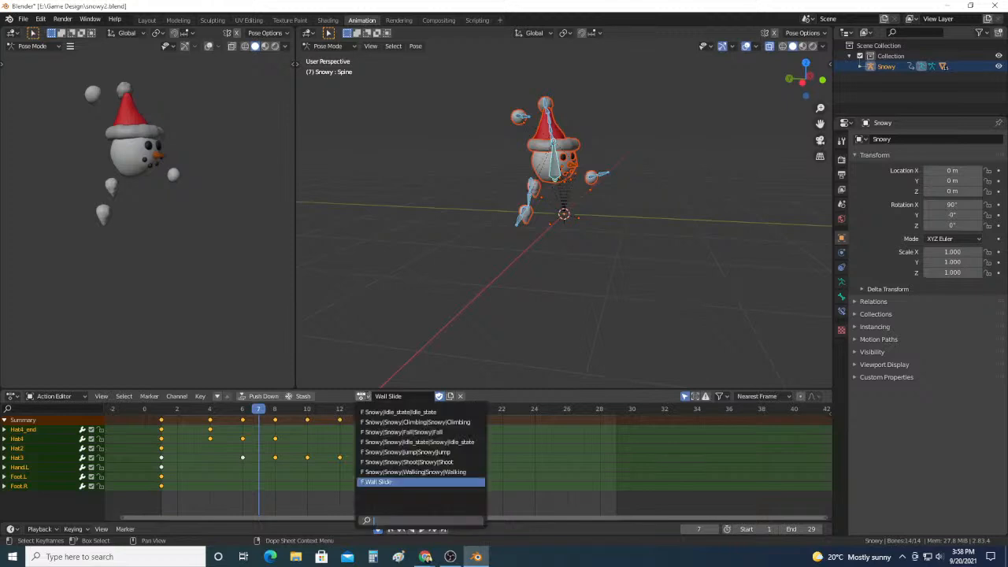
{"action": "left_click", "coordinate": [381, 411]}
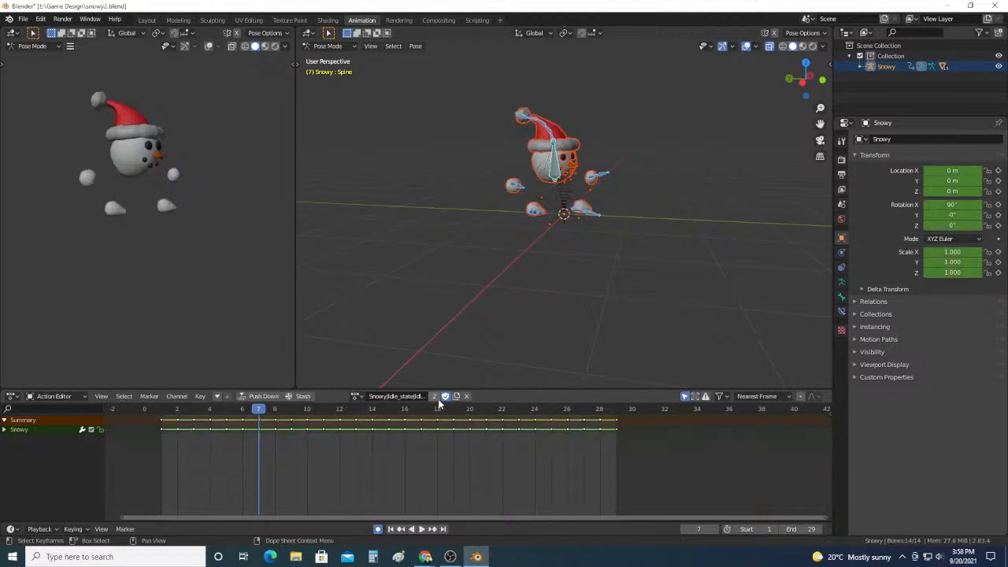
{"action": "left_click", "coordinate": [421, 528]}
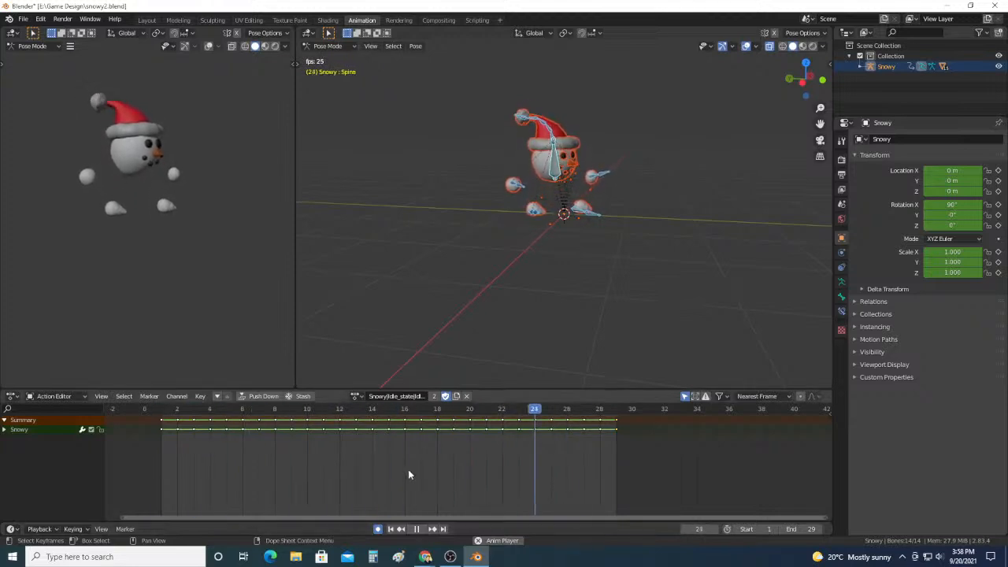
{"action": "left_click", "coordinate": [356, 396]}
{"action": "left_click", "coordinate": [379, 480]}
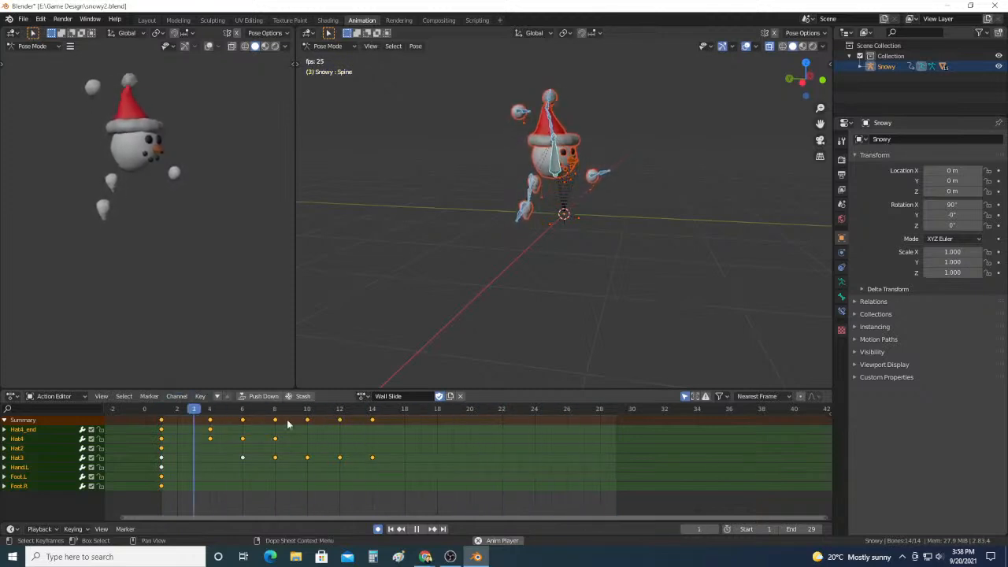
Step: Unlink and reload Wall Slide during playback, inspect the movement from another angle, and stop playback
{"action": "left_click", "coordinate": [459, 396]}
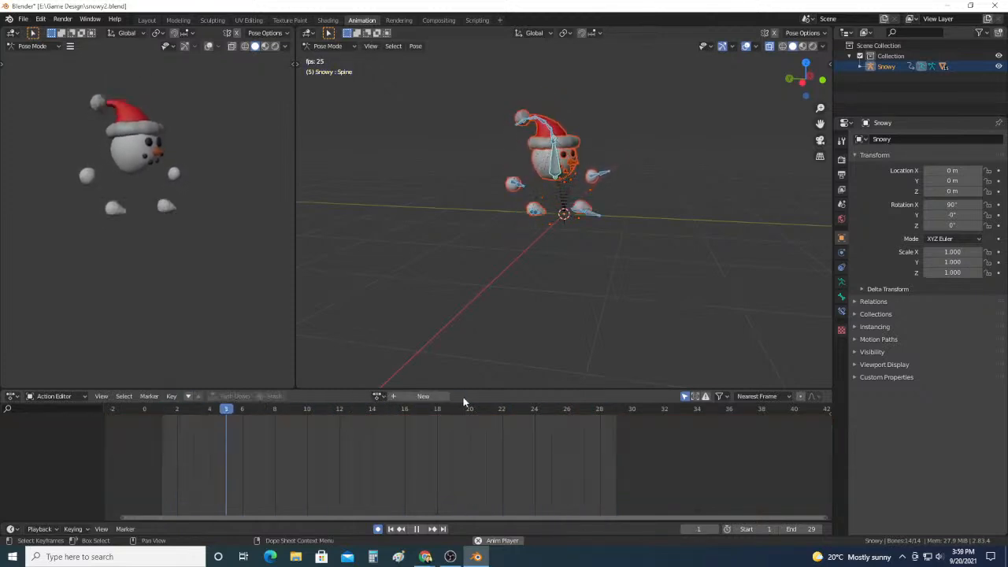
{"action": "left_click", "coordinate": [377, 396]}
{"action": "left_click", "coordinate": [409, 479]}
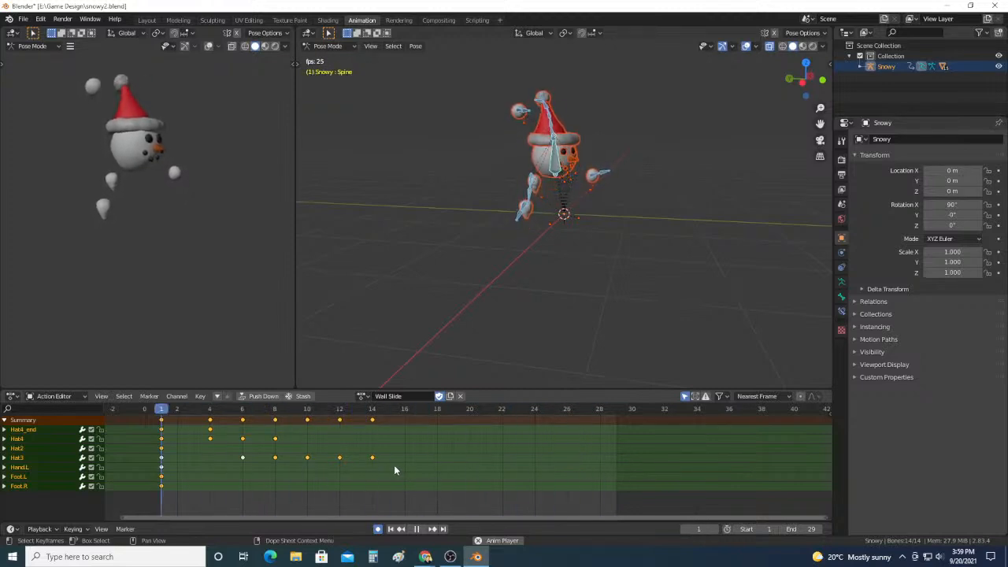
{"action": "middle_click_drag", "start_coordinate": [571, 263], "coordinate": [562, 218]}
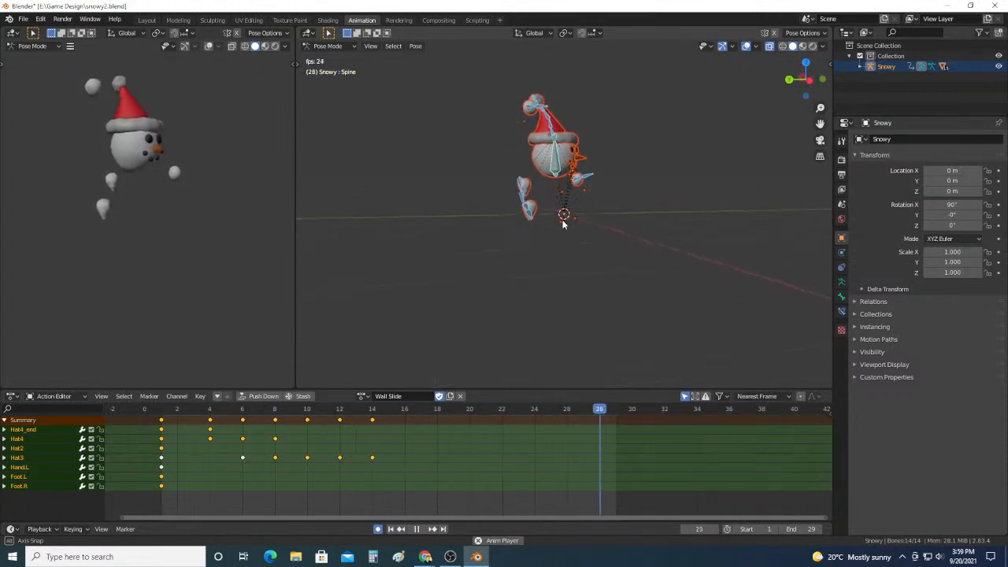
{"action": "left_click", "coordinate": [417, 529]}
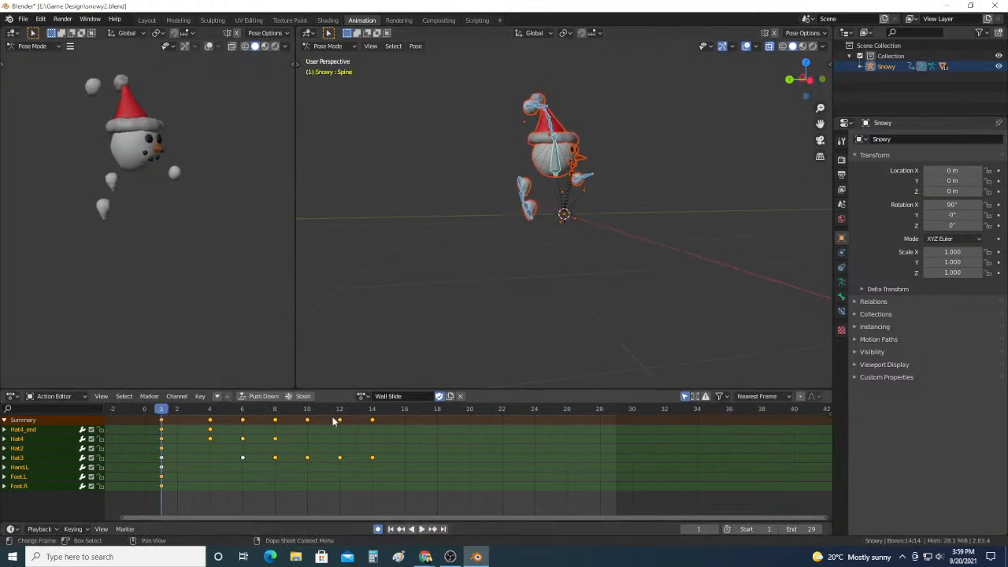
Step: Load the Snowy|Idle_state|Idle_state action, unlink it, and assign Wall Slide to the armature again
{"action": "left_click", "coordinate": [363, 395]}
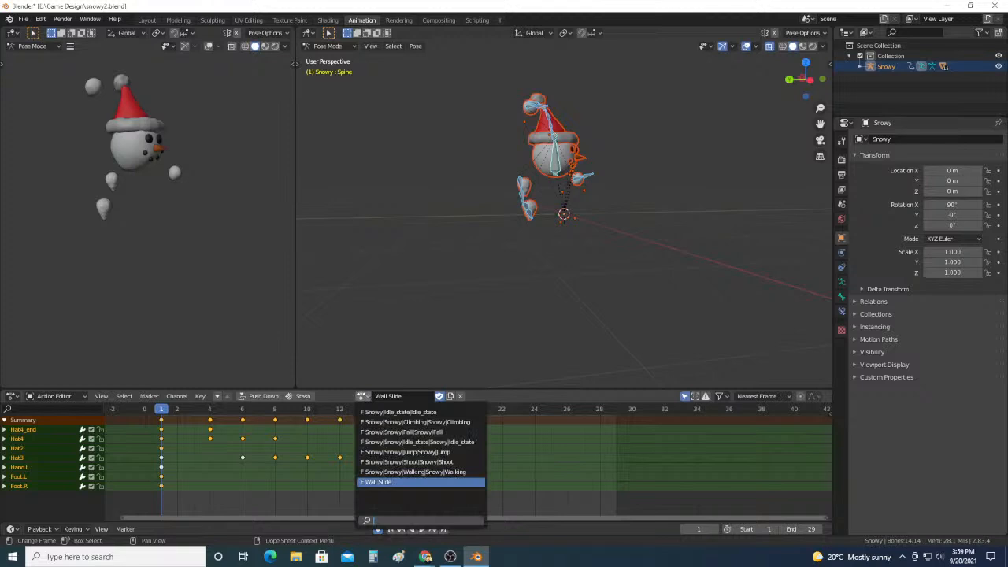
{"action": "left_click", "coordinate": [399, 412]}
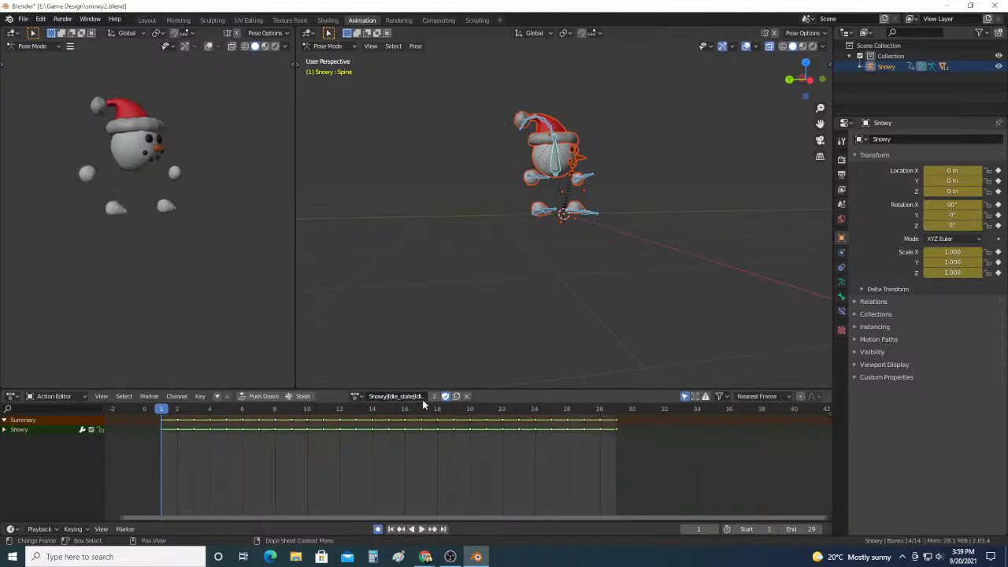
{"action": "left_click", "coordinate": [466, 397]}
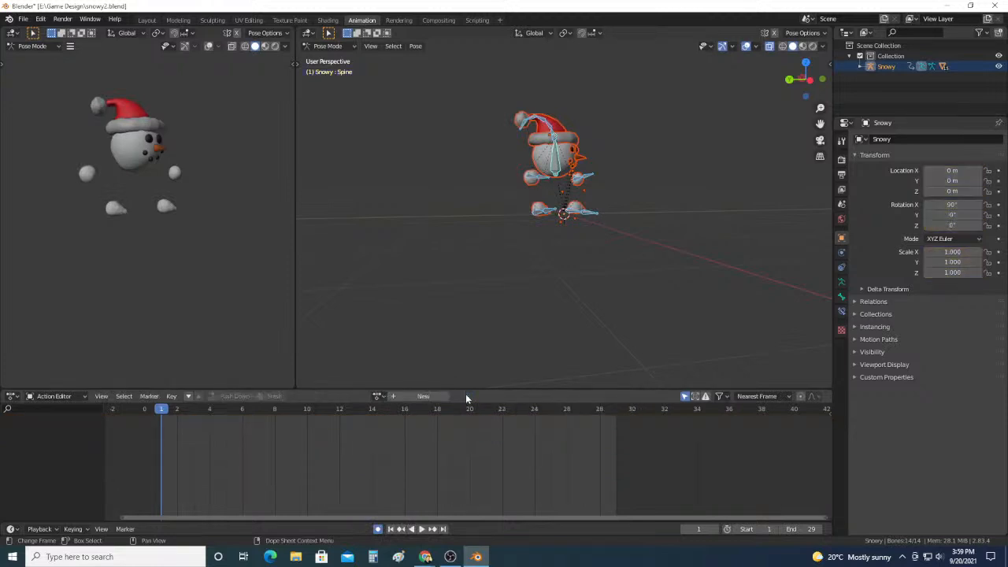
{"action": "left_click", "coordinate": [377, 396]}
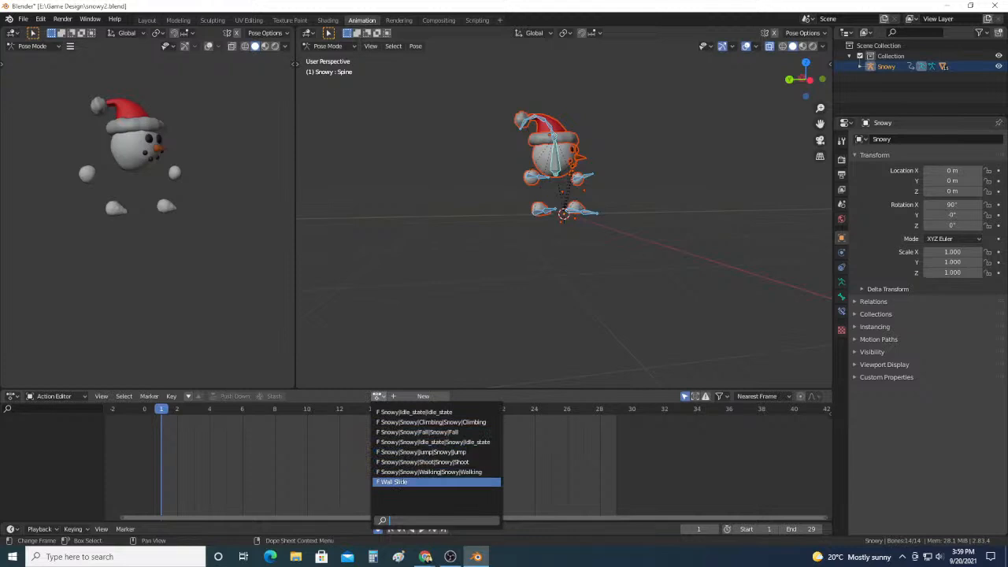
{"action": "left_click", "coordinate": [402, 482]}
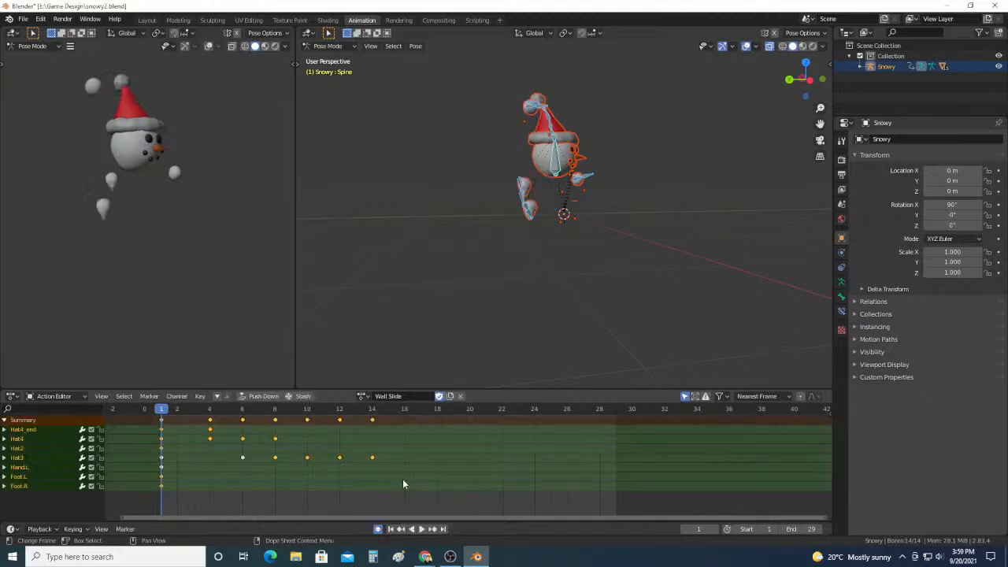
Step: Play the reloaded Wall Slide action and pause it at frame 12
{"action": "left_click", "coordinate": [439, 397]}
{"action": "left_click", "coordinate": [421, 528]}
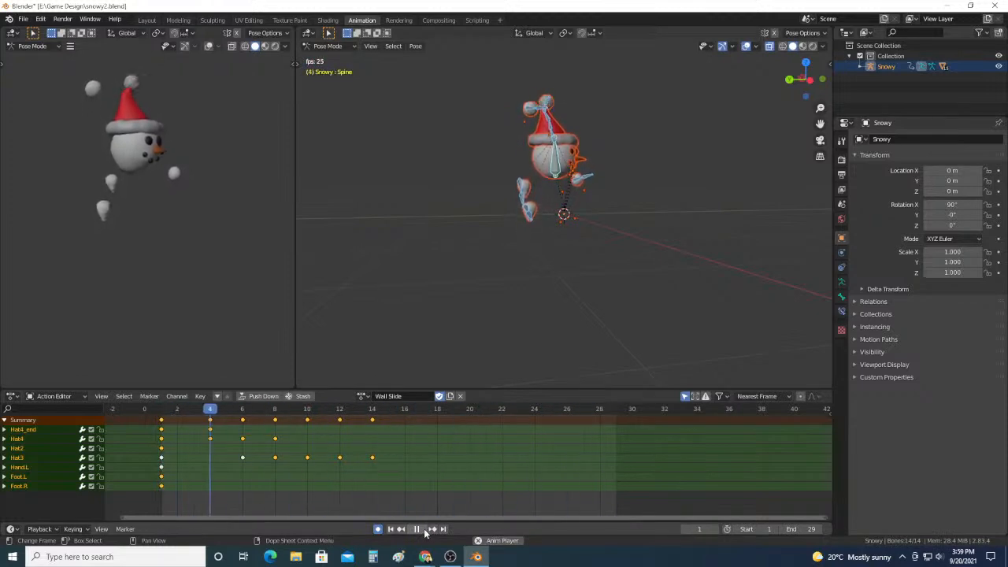
{"action": "left_click", "coordinate": [417, 528]}
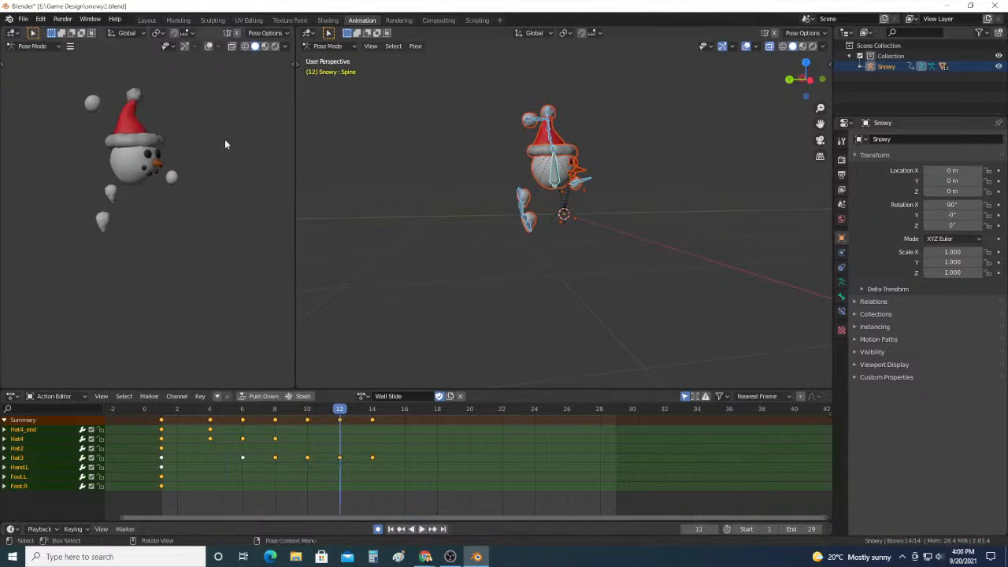
Step: Change the smaller 3D viewport beside the main one into a Dope Sheet editor
{"action": "left_click", "coordinate": [60, 46]}
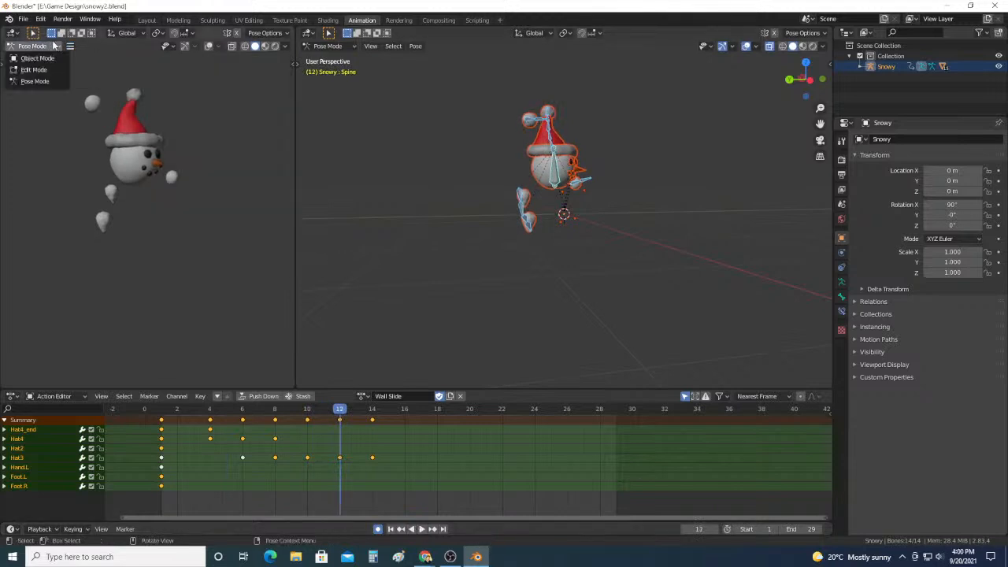
{"action": "left_click", "coordinate": [14, 34]}
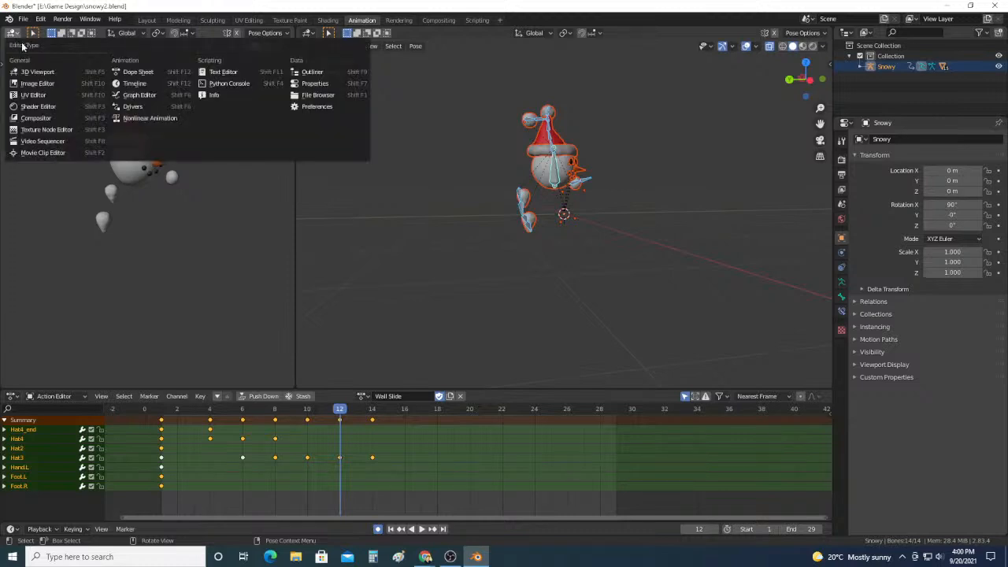
{"action": "left_click", "coordinate": [126, 72]}
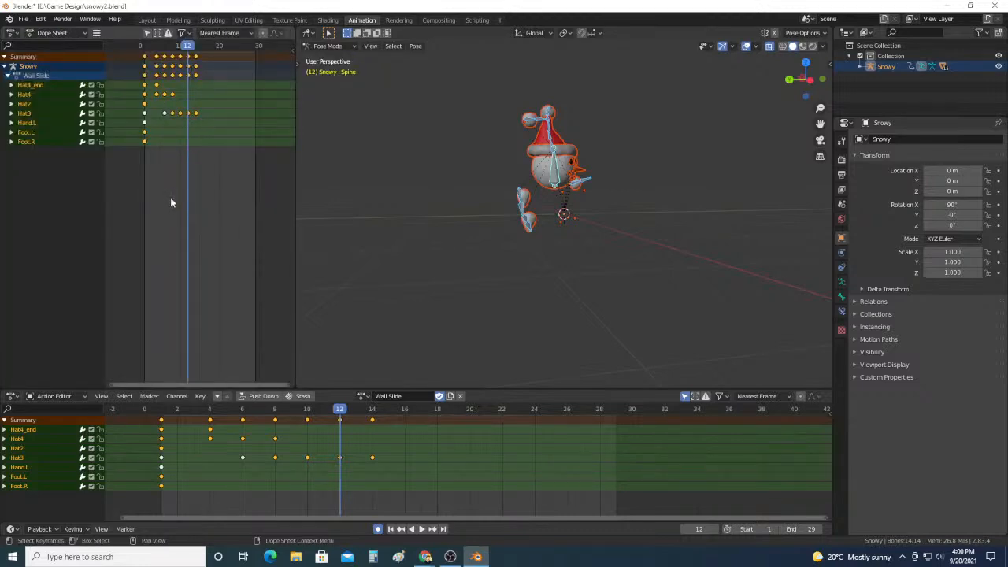
Step: Collapse and re-expand the Snowy and Summary channels, and set the new Dope Sheet's mode to Action Editor
{"action": "left_click", "coordinate": [7, 67]}
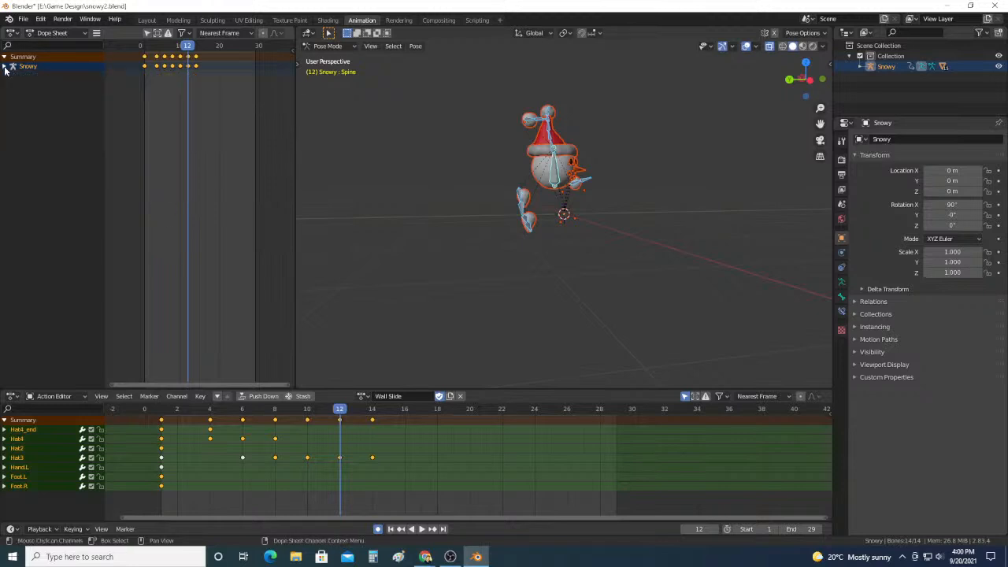
{"action": "left_click", "coordinate": [7, 67]}
{"action": "left_click", "coordinate": [5, 57]}
{"action": "left_click", "coordinate": [5, 58]}
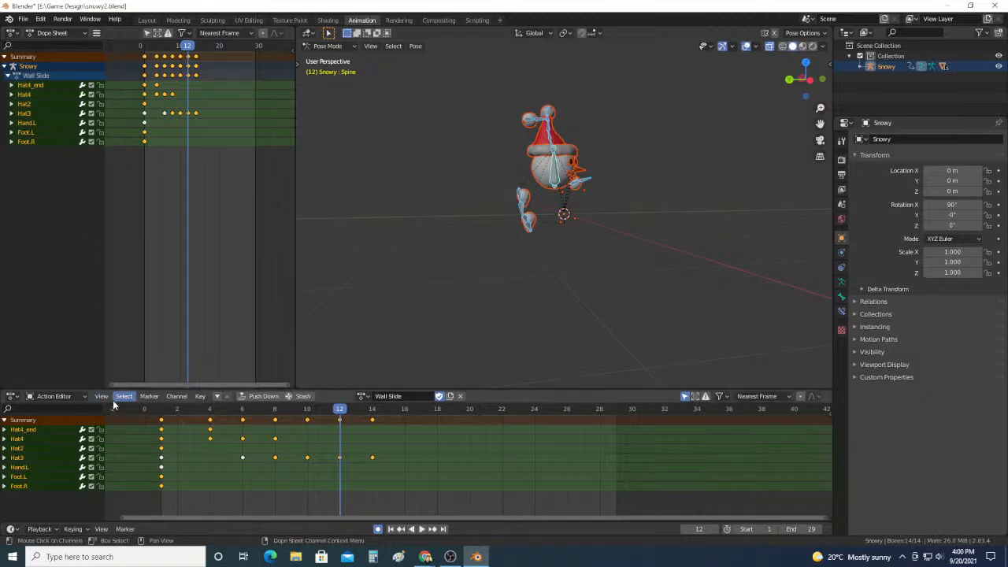
{"action": "left_click", "coordinate": [79, 33]}
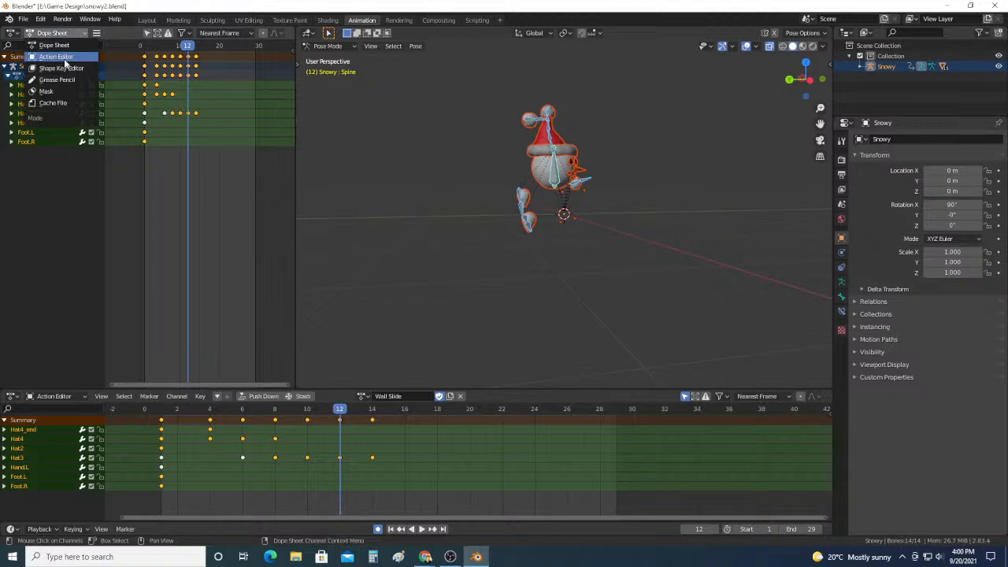
{"action": "left_click", "coordinate": [55, 57]}
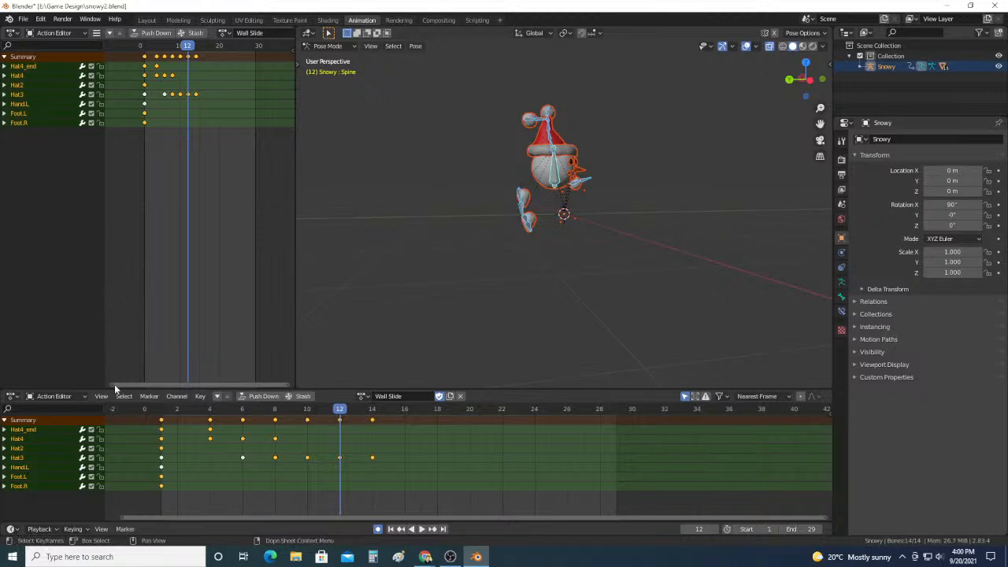
Step: Play the Wall Slide action while viewing the snowman from the side, and pause it at frame 18
{"action": "left_click", "coordinate": [421, 528]}
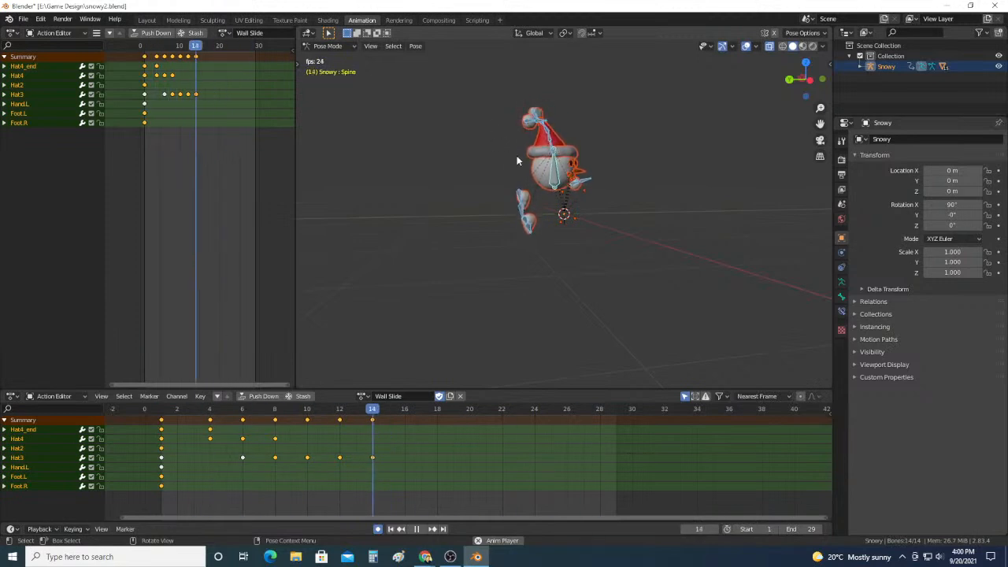
{"action": "mouse_move", "coordinate": [636, 242]}
{"action": "middle_mouse_down"}
{"action": "mouse_move", "coordinate": [630, 253]}
{"action": "mouse_move", "coordinate": [517, 252]}
{"action": "mouse_move", "coordinate": [564, 259]}
{"action": "mouse_move", "coordinate": [646, 238]}
{"action": "mouse_move", "coordinate": [629, 254]}
{"action": "mouse_move", "coordinate": [533, 253]}
{"action": "mouse_move", "coordinate": [640, 252]}
{"action": "mouse_move", "coordinate": [632, 248]}
{"action": "middle_mouse_up"}
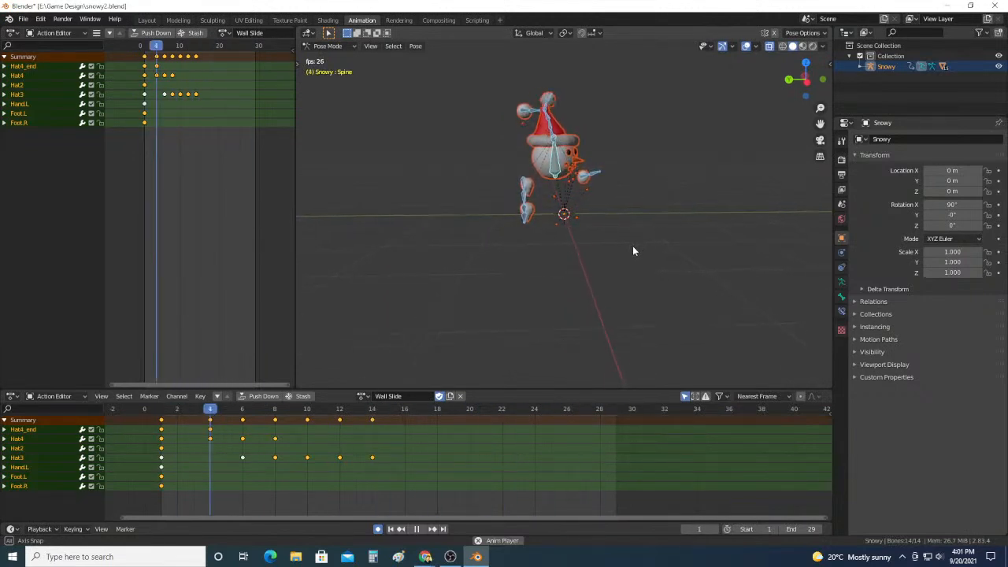
{"action": "left_click", "coordinate": [416, 529]}
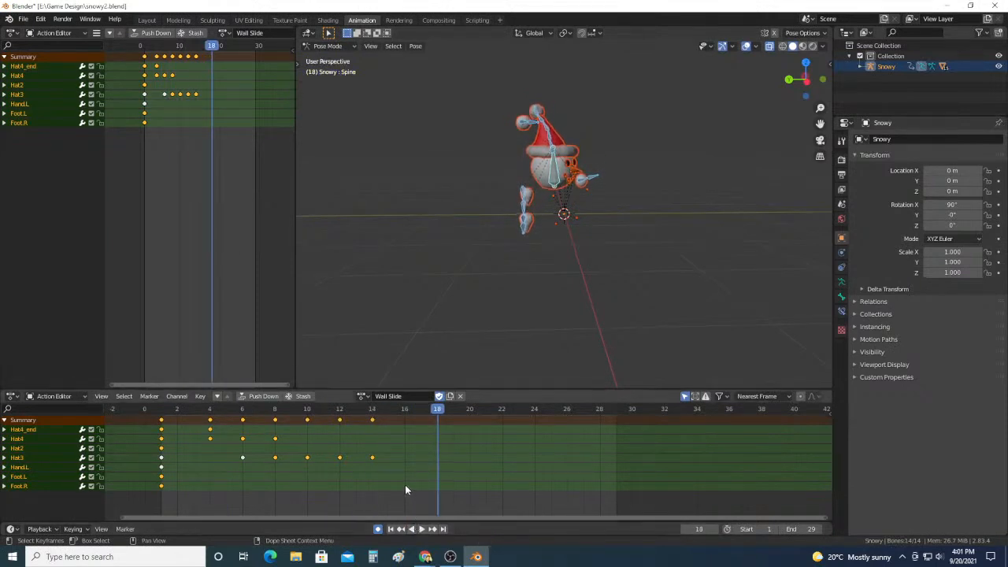
Step: Scrub Wall Slide from frame 1 to frame 6 and back to frame 2 to check the body's movement
{"action": "left_click", "coordinate": [164, 413]}
{"action": "key", "text": "space"}
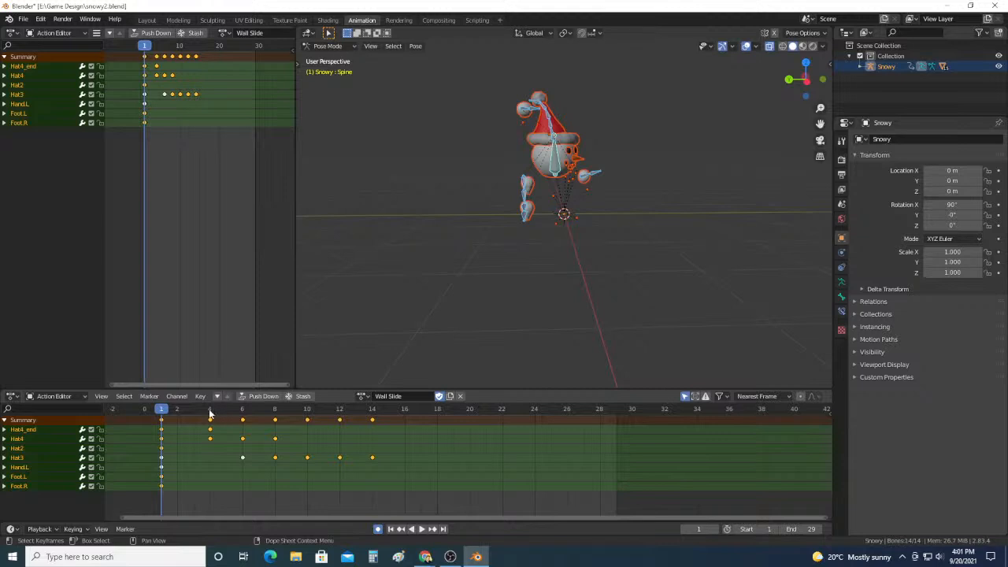
{"action": "left_click_drag", "start_coordinate": [210, 414], "coordinate": [243, 413]}
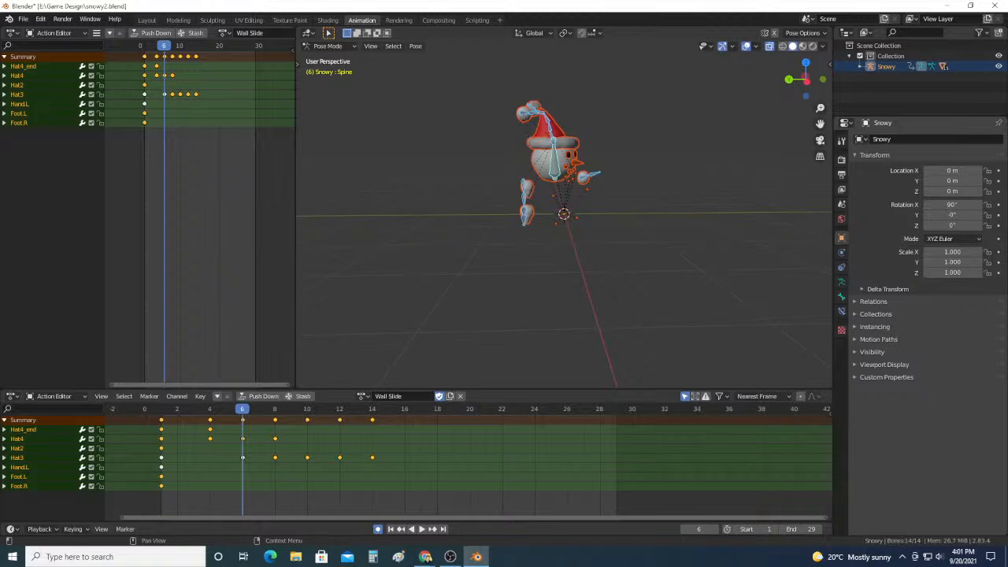
{"action": "left_click", "coordinate": [425, 557]}
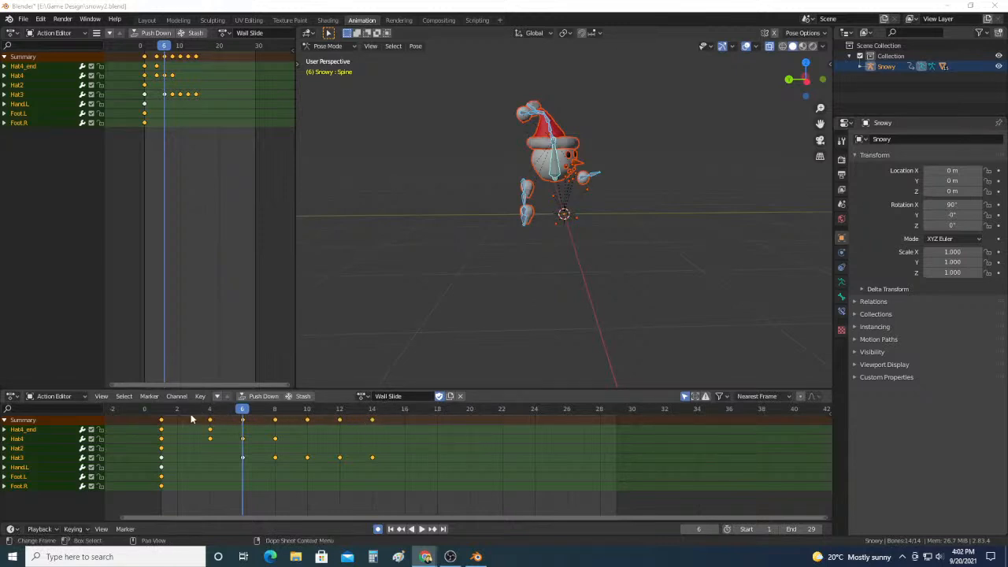
{"action": "left_click_drag", "start_coordinate": [167, 411], "coordinate": [177, 413]}
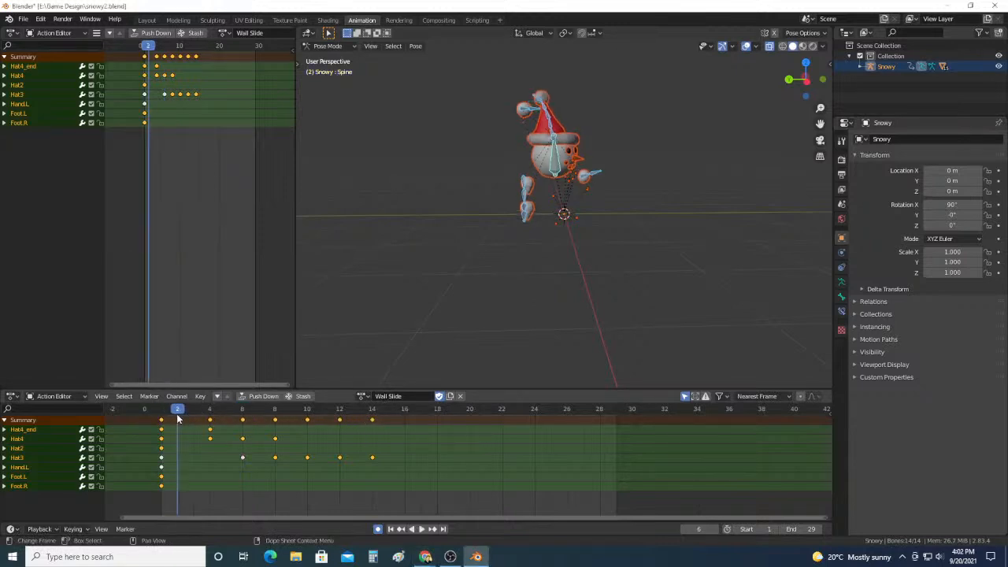
Step: Select only the large bone inside the snowman's head, play the animation, and pause it at frame 9
{"action": "left_click_drag", "start_coordinate": [648, 285], "coordinate": [447, 64]}
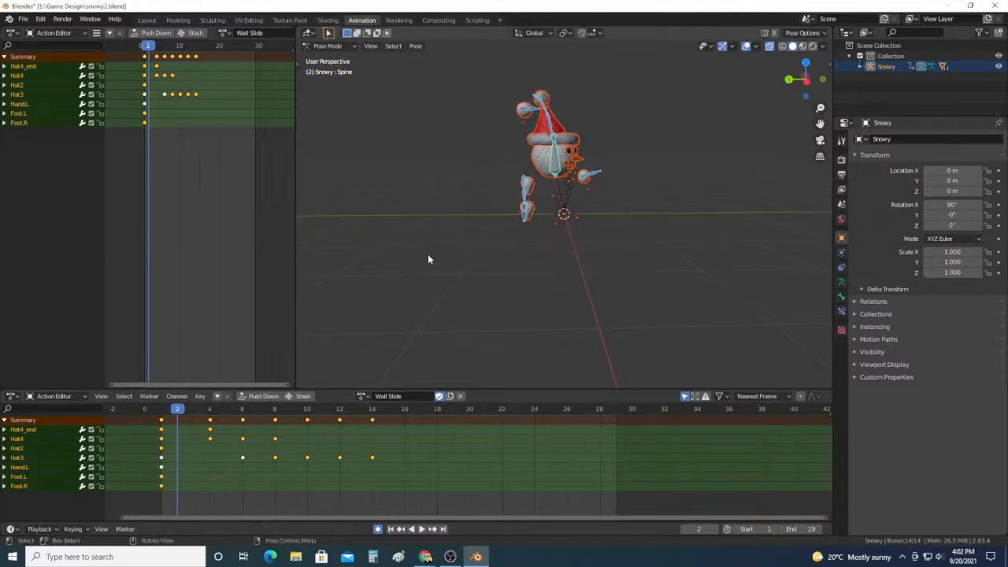
{"action": "scroll", "coordinate": [418, 235], "scroll_direction": "down", "scroll_amount": 3}
{"action": "scroll", "coordinate": [423, 240], "scroll_direction": "up", "scroll_amount": 5}
{"action": "left_click", "coordinate": [554, 149]}
{"action": "middle_click_drag", "start_coordinate": [567, 212], "coordinate": [671, 191]}
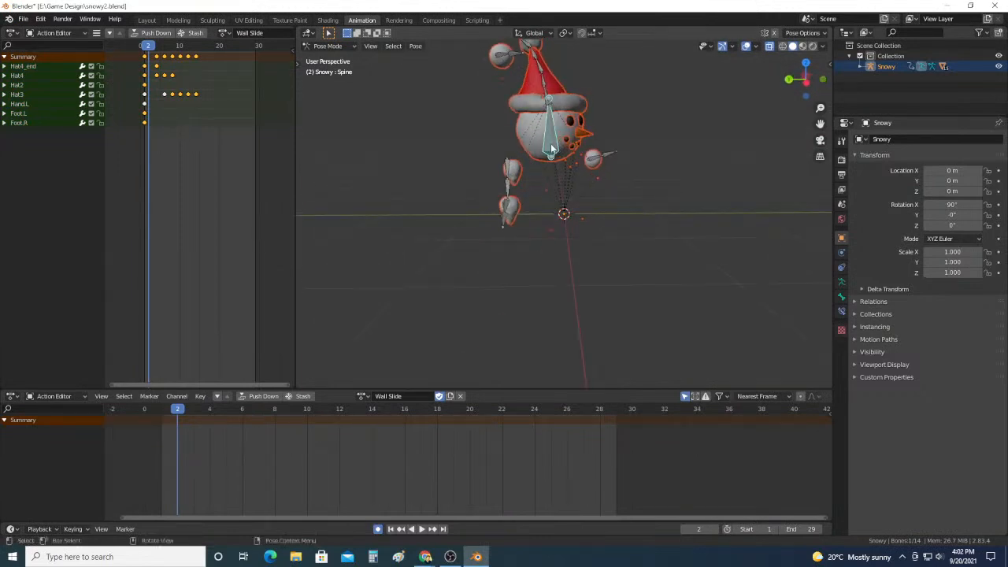
{"action": "left_click", "coordinate": [421, 528]}
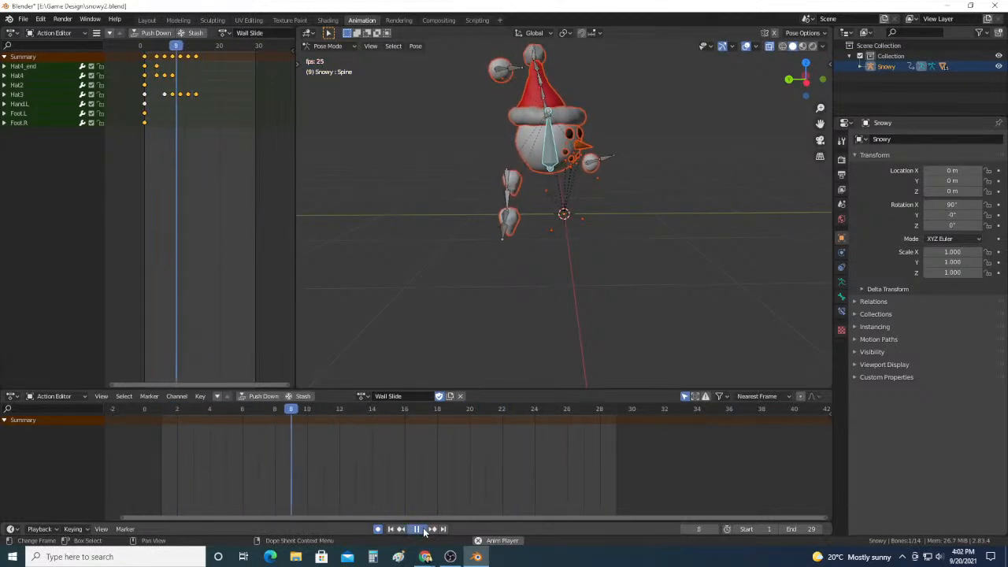
{"action": "left_click", "coordinate": [417, 529]}
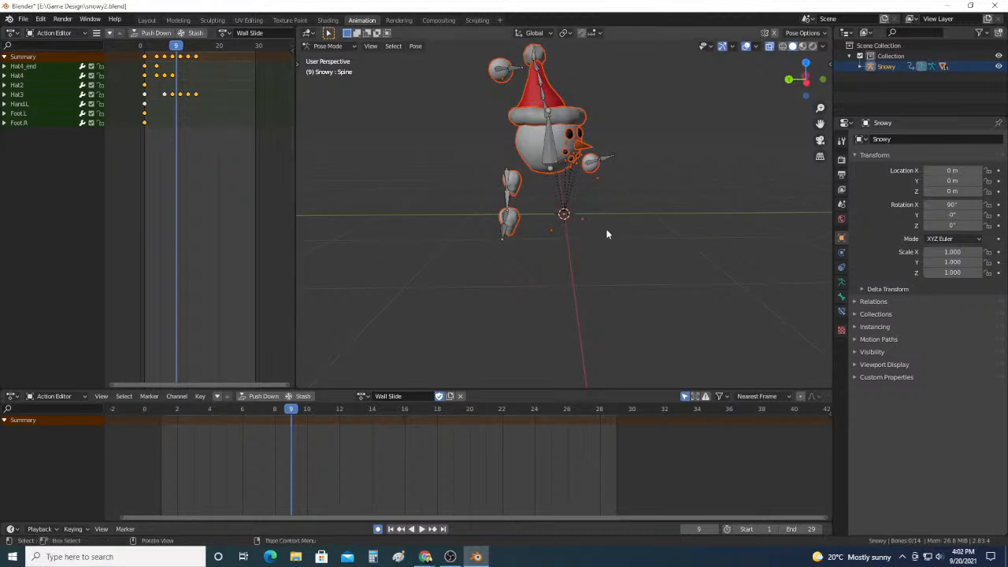
Step: Inspect Snowy's Motion Paths and Relations object properties, collapsing each section again
{"action": "mouse_move", "coordinate": [637, 259]}
{"action": "middle_mouse_down"}
{"action": "mouse_move", "coordinate": [610, 252]}
{"action": "mouse_move", "coordinate": [622, 256]}
{"action": "middle_mouse_up"}
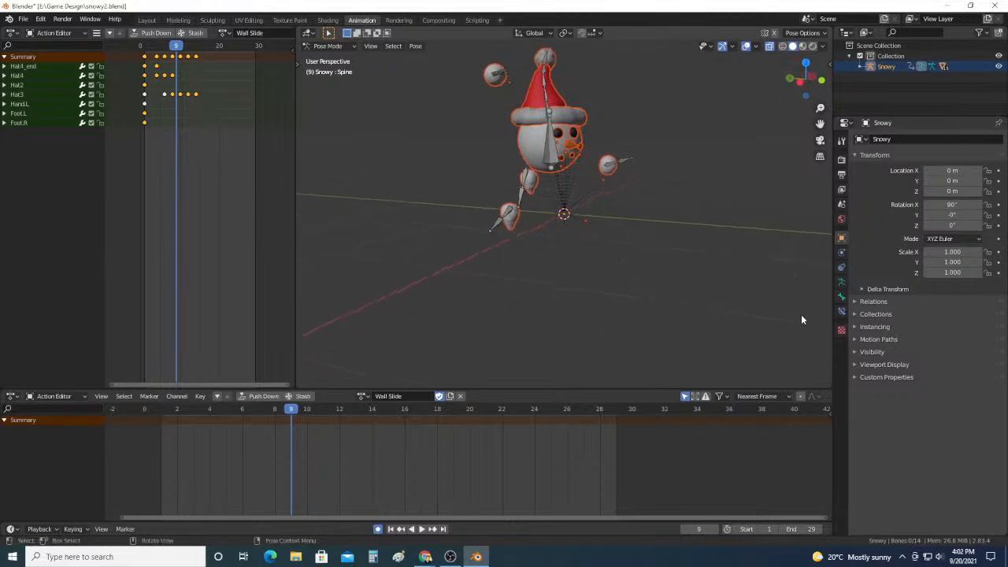
{"action": "left_click", "coordinate": [857, 340]}
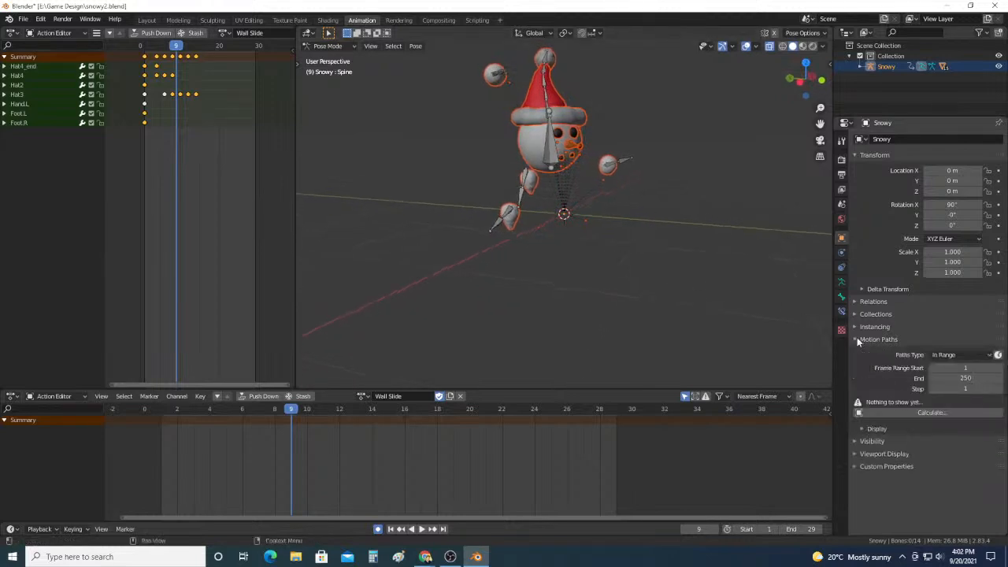
{"action": "left_click", "coordinate": [856, 338]}
{"action": "left_click", "coordinate": [856, 302]}
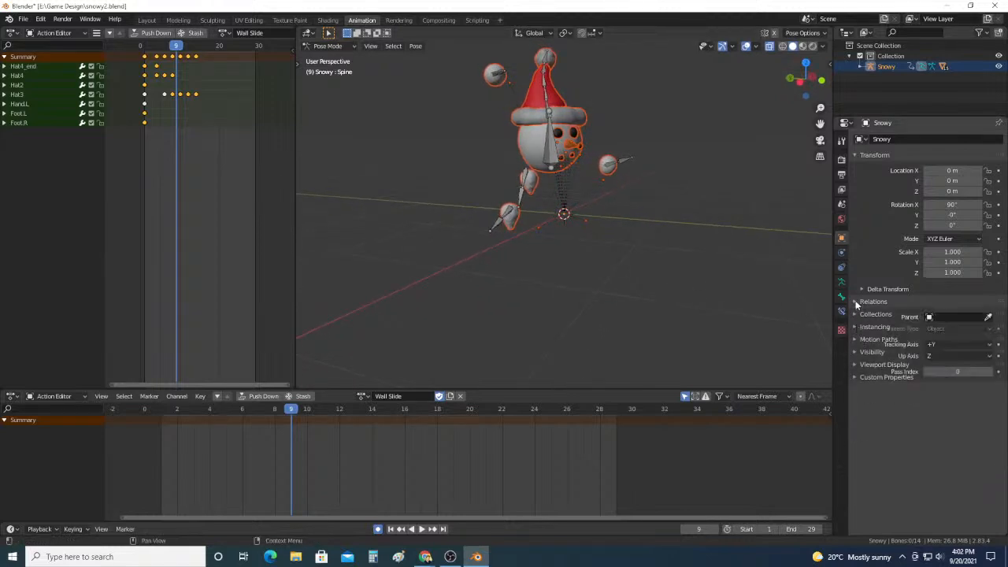
{"action": "left_click", "coordinate": [857, 302]}
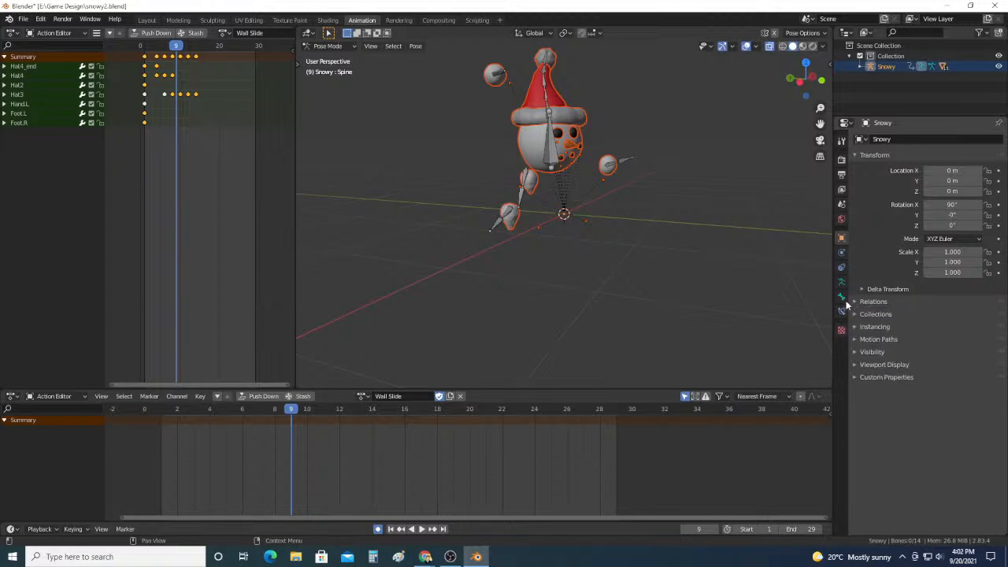
{"action": "middle_click_drag", "start_coordinate": [531, 205], "coordinate": [579, 213]}
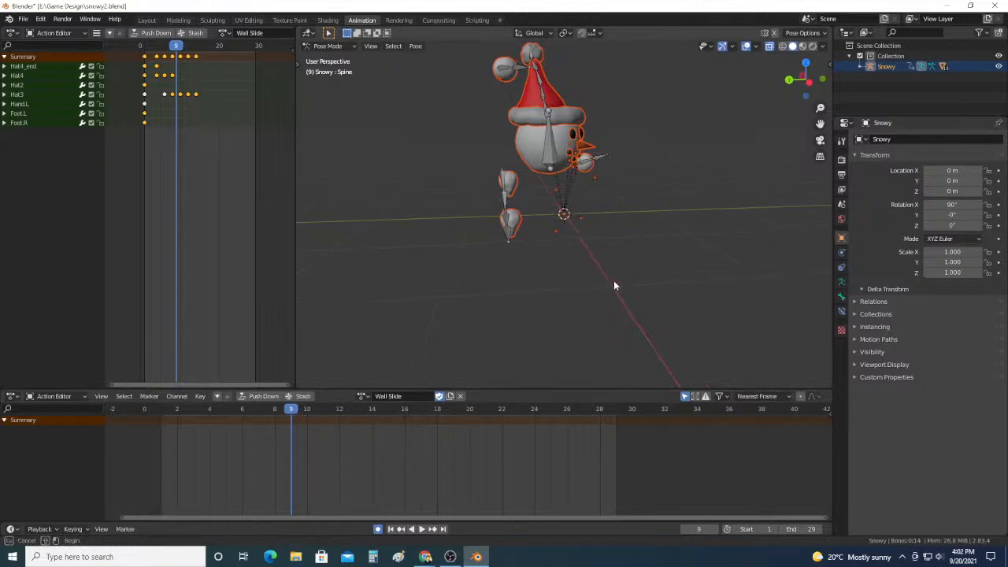
Step: Select all bones and step forward through the Wall Slide keyframes at frames 1, 4, 6, 8, 10, 12 and 14
{"action": "left_click_drag", "start_coordinate": [613, 281], "coordinate": [462, 48]}
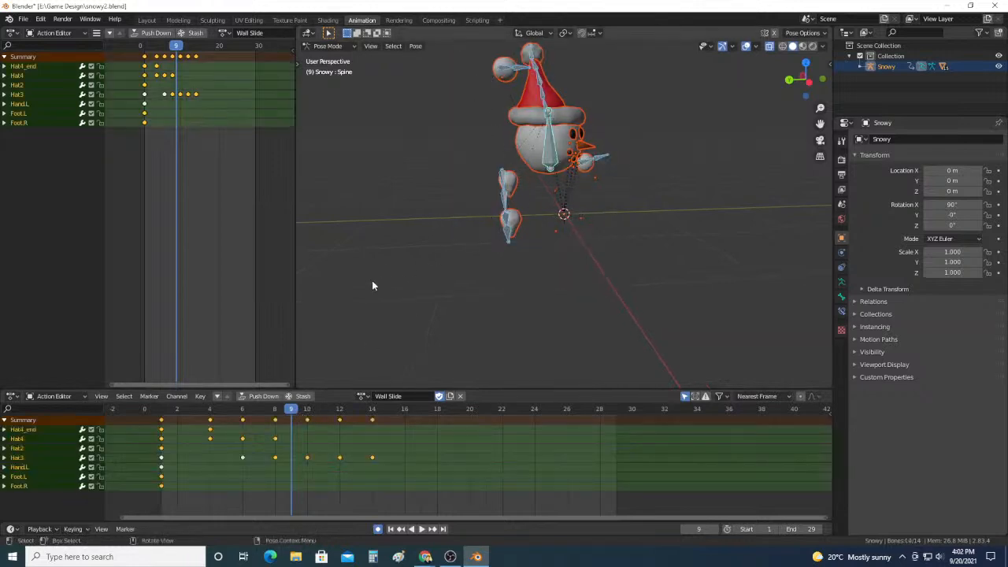
{"action": "left_click", "coordinate": [161, 409]}
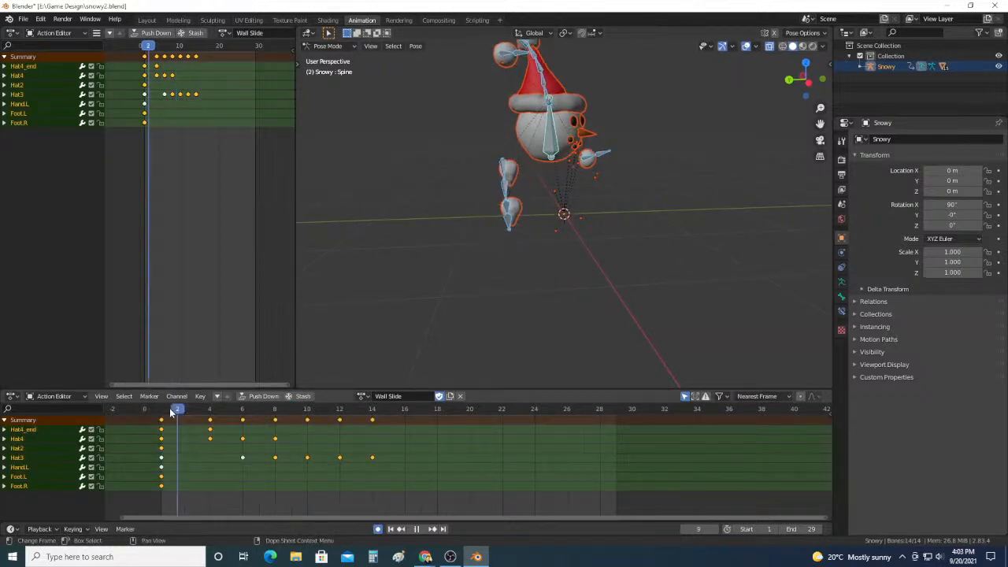
{"action": "key", "text": "space"}
{"action": "key", "text": "space"}
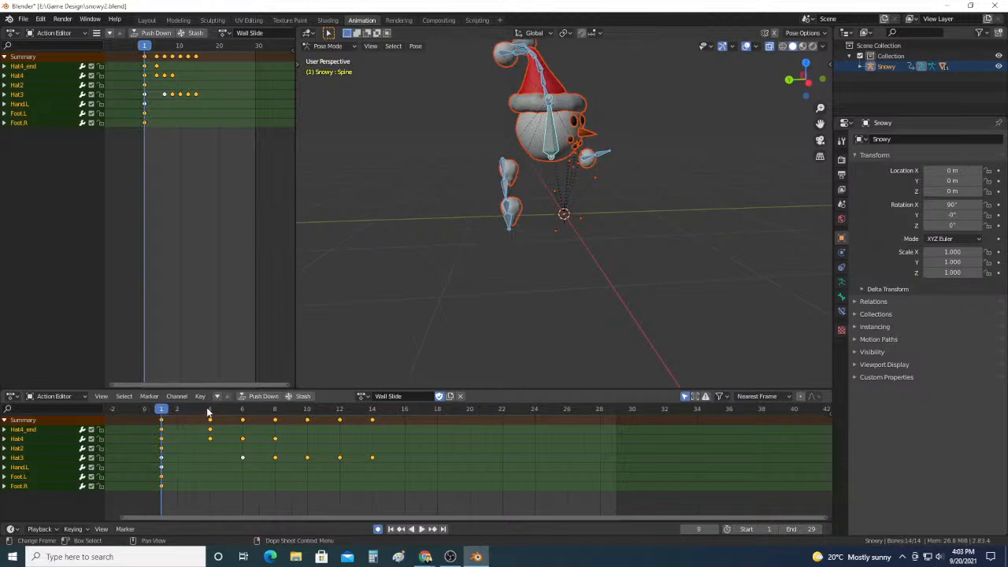
{"action": "left_click", "coordinate": [211, 411]}
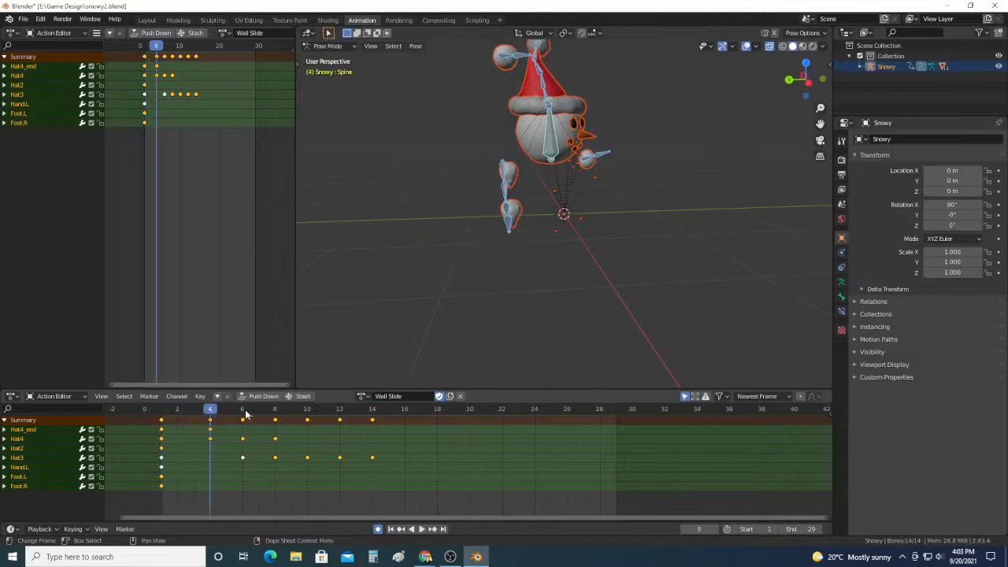
{"action": "left_click", "coordinate": [245, 410]}
{"action": "left_click", "coordinate": [279, 411]}
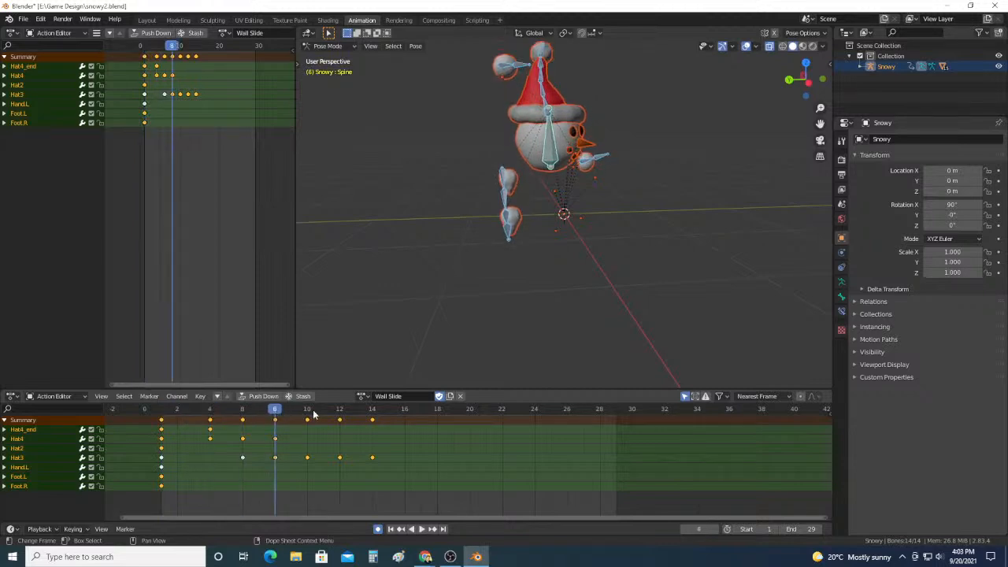
{"action": "left_click", "coordinate": [311, 411]}
{"action": "left_click", "coordinate": [343, 410]}
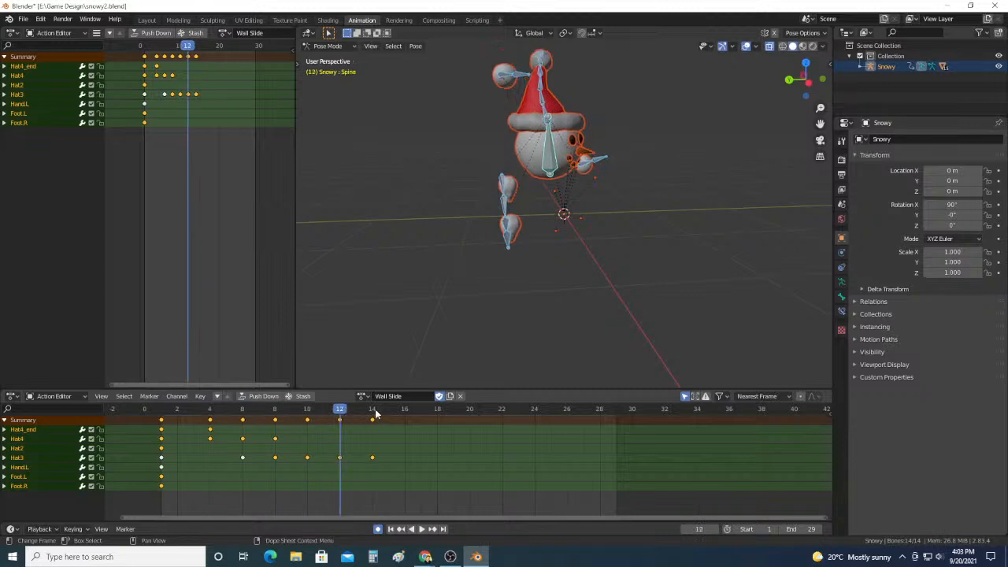
{"action": "left_click", "coordinate": [374, 410]}
Step: Step back through the Wall Slide keyframes at frames 12, 10, 8, 6, 4 and 1
{"action": "left_click", "coordinate": [340, 409]}
{"action": "left_click", "coordinate": [307, 410]}
{"action": "left_click", "coordinate": [275, 410]}
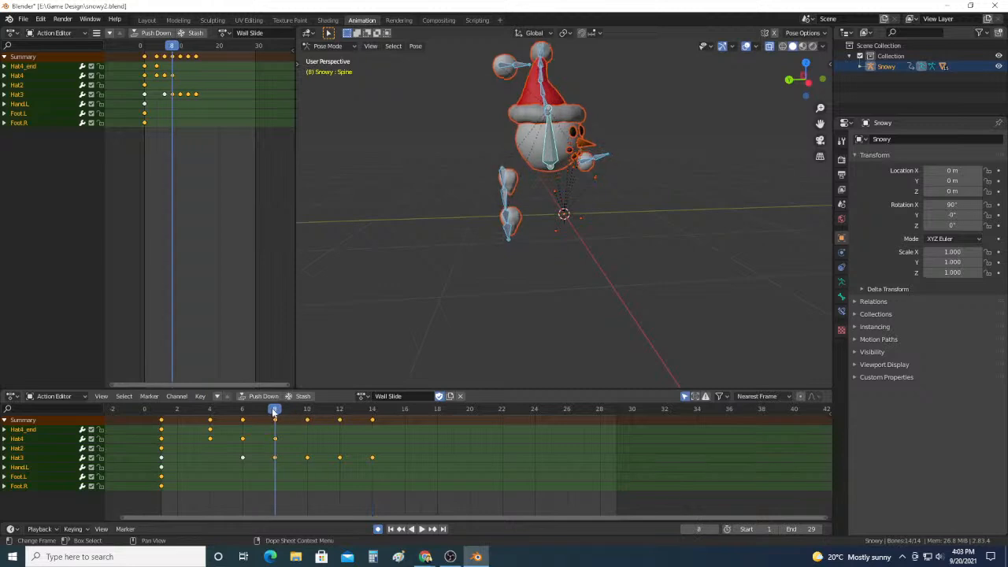
{"action": "left_click", "coordinate": [243, 408]}
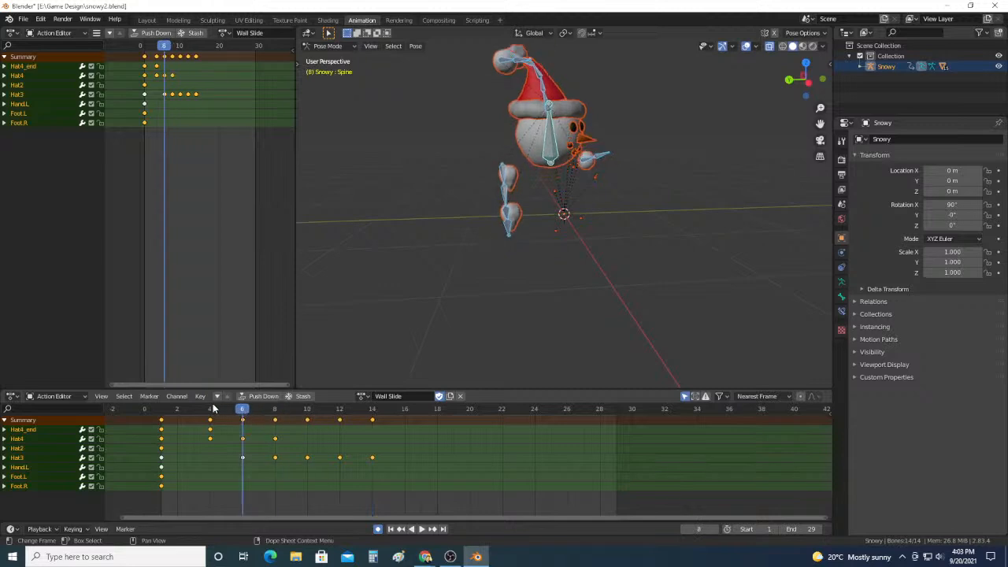
{"action": "left_click", "coordinate": [212, 406]}
{"action": "left_click", "coordinate": [163, 409]}
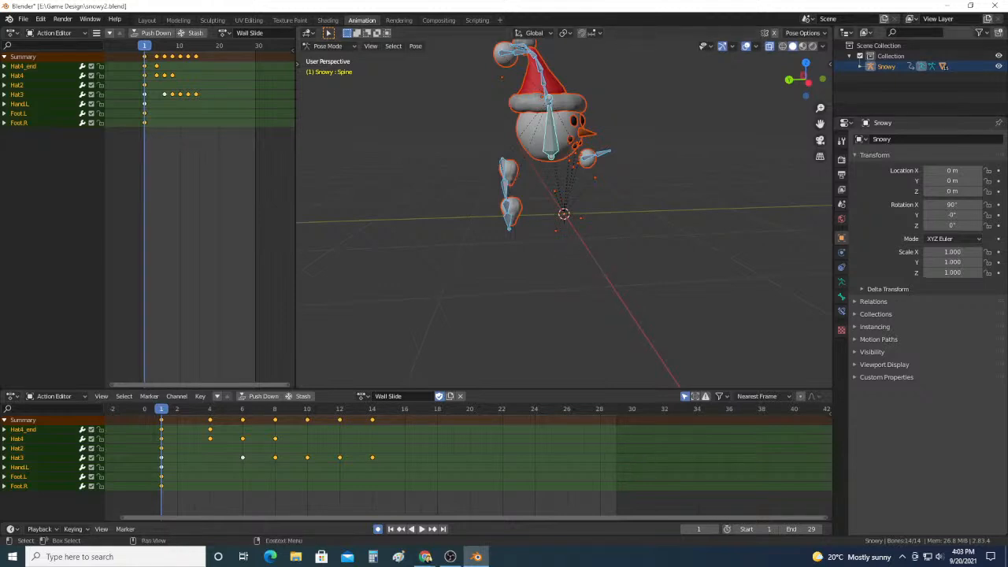
Step: Switch to Chrome and watch the "Keyframes - Blender 2.80 Fundamentals" video, pausing at 5:10 and 6:24
{"action": "key", "text": "alt+Tab"}
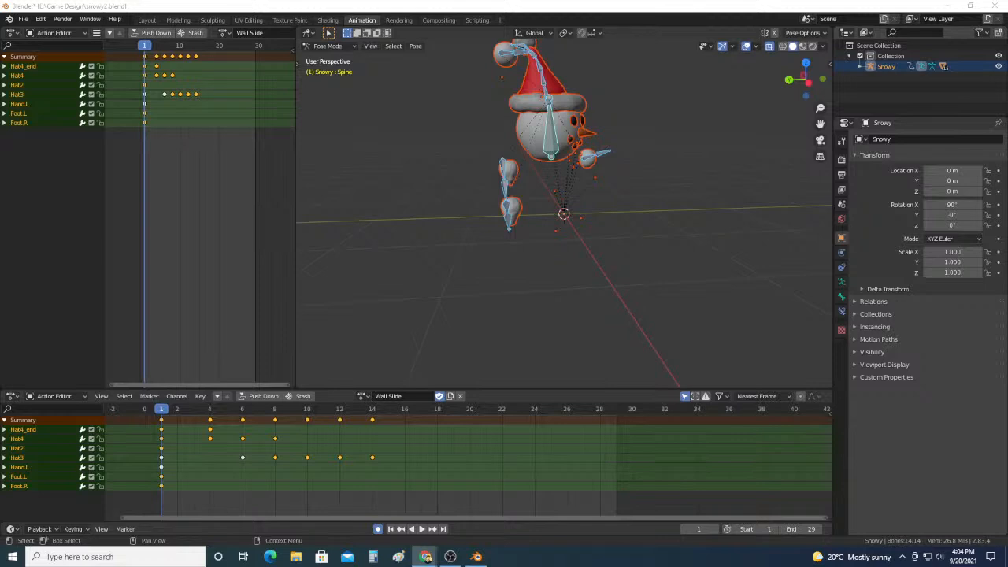
{"action": "left_click_drag", "start_coordinate": [1007, 88], "coordinate": [473, 1]}
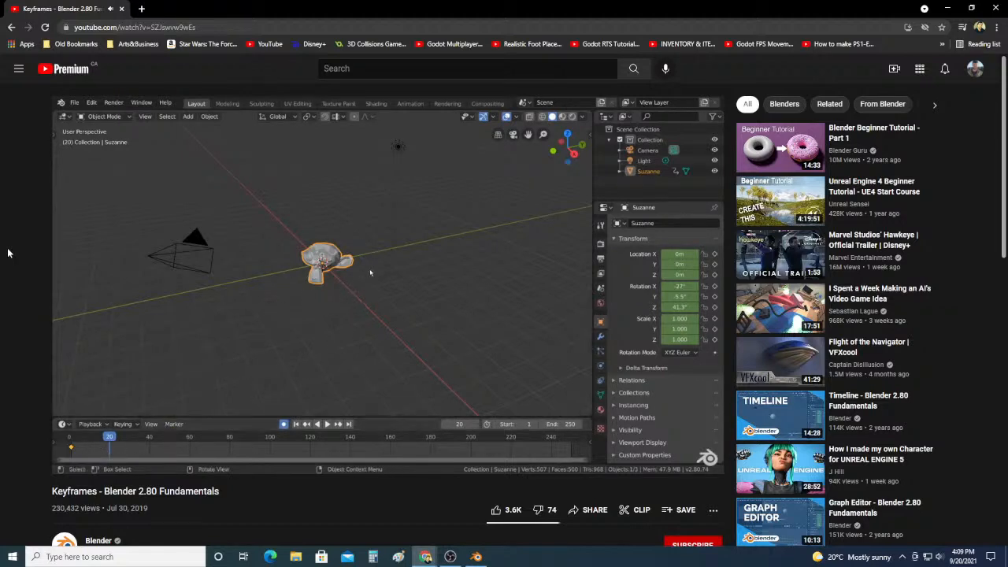
{"action": "mouse_move", "coordinate": [419, 197]}
{"action": "left_click", "coordinate": [393, 268]}
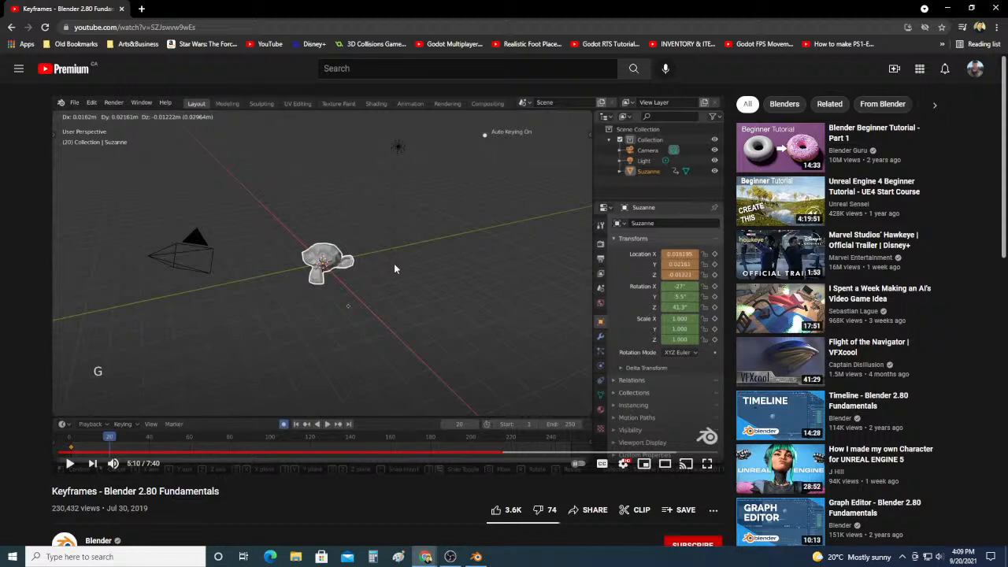
{"action": "left_click", "coordinate": [483, 391]}
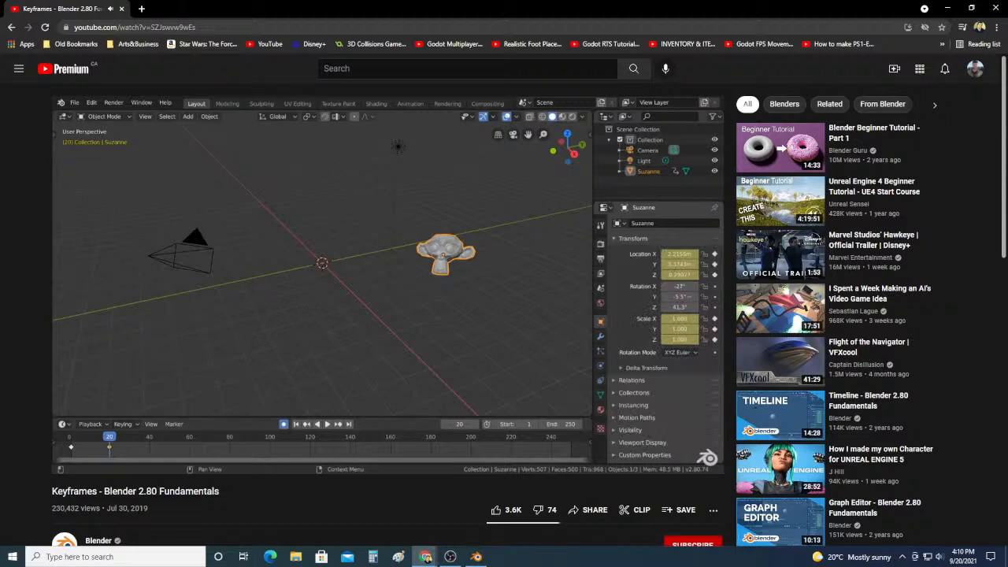
{"action": "left_click", "coordinate": [340, 272]}
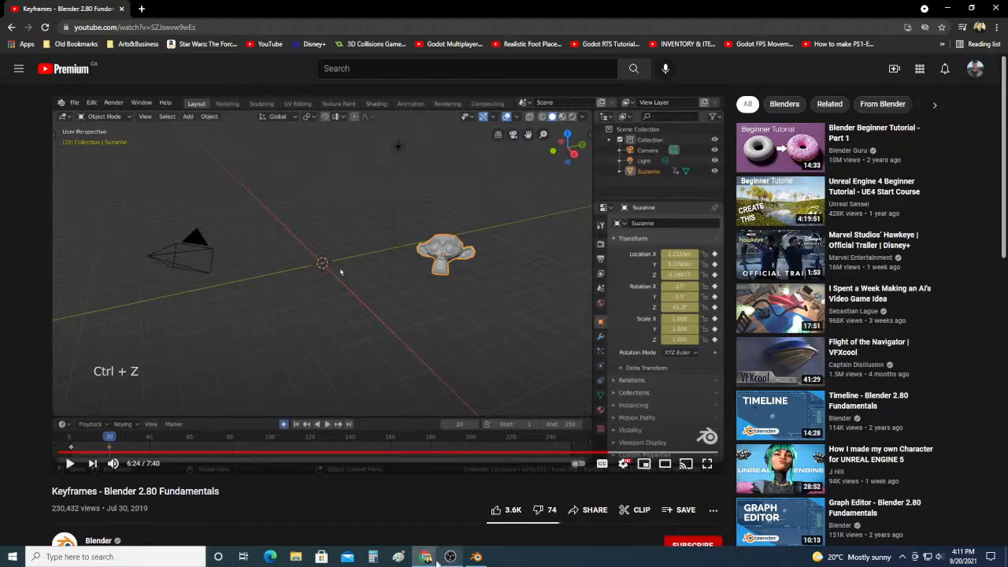
Step: Return to Blender, select only the large bone in the snowman's head, and play and stop the animation
{"action": "left_click", "coordinate": [478, 557]}
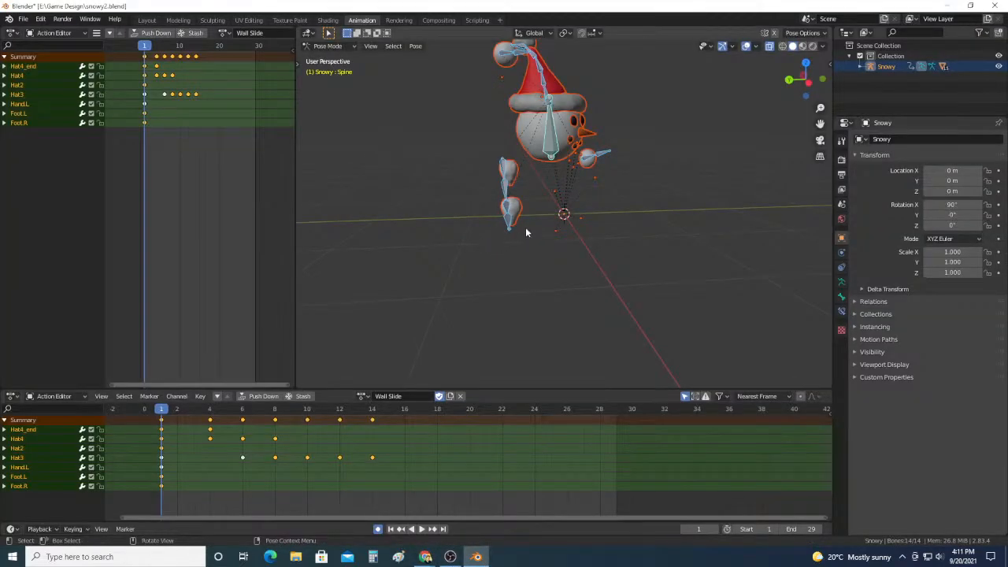
{"action": "left_click", "coordinate": [553, 145]}
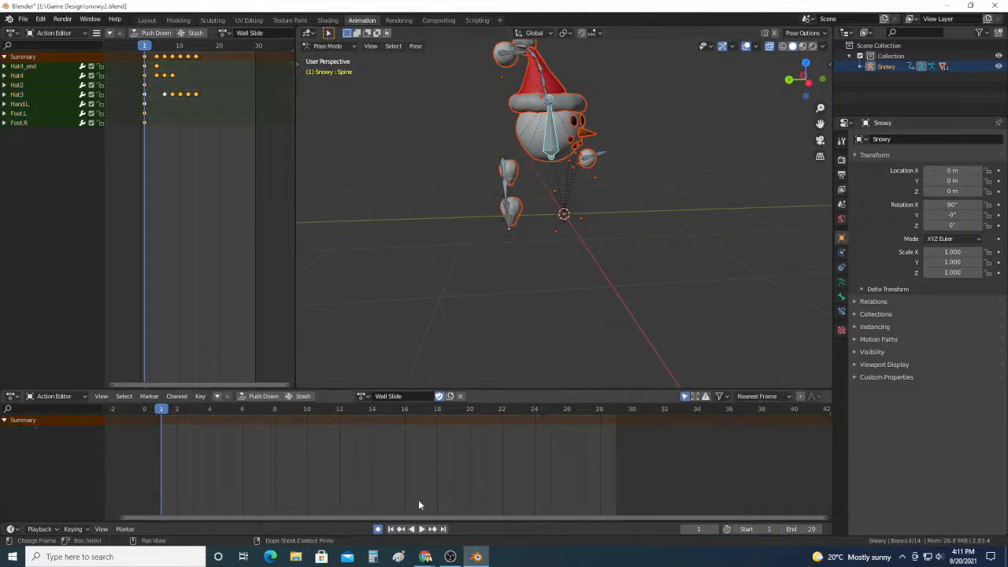
{"action": "left_click", "coordinate": [422, 530]}
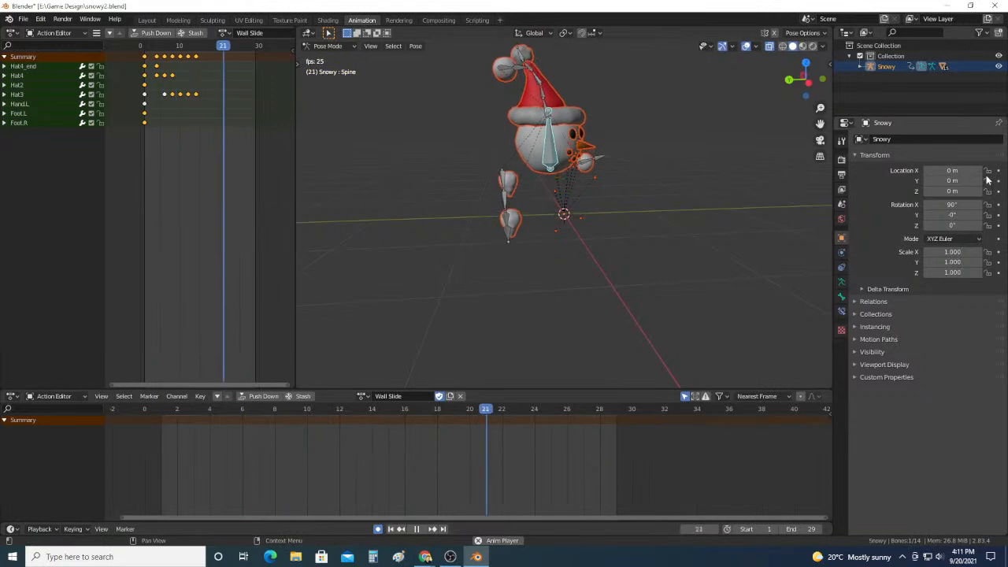
{"action": "left_click", "coordinate": [416, 528]}
Step: Select all bones and compare the whole snowman's pose at frame 14 with its pose at frame 1
{"action": "scroll", "coordinate": [513, 305], "scroll_direction": "down", "scroll_amount": 3}
{"action": "scroll", "coordinate": [603, 256], "scroll_direction": "up", "scroll_amount": 1}
{"action": "left_click_drag", "start_coordinate": [634, 237], "coordinate": [445, 76]}
{"action": "left_click", "coordinate": [372, 409]}
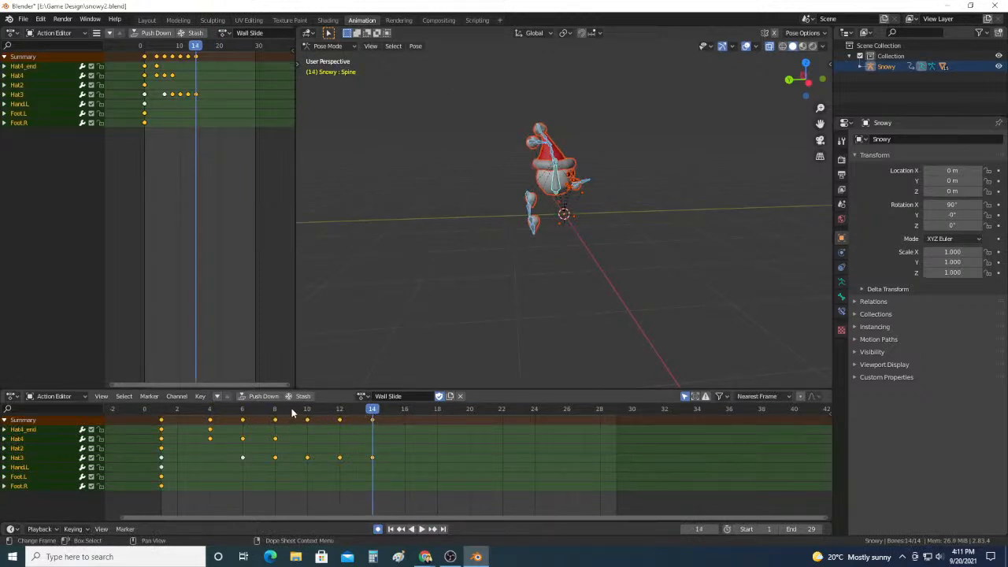
{"action": "left_click", "coordinate": [162, 410]}
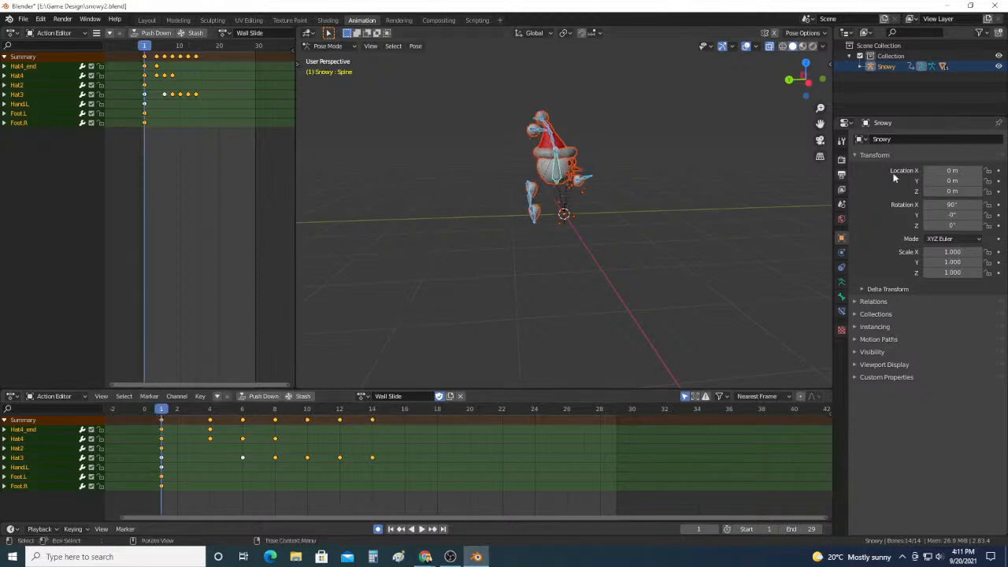
Step: Try locking Snowy's X, Y and Z location while playing the Wall Slide animation, and release the locks after stopping playback
{"action": "left_click", "coordinate": [988, 170]}
{"action": "left_click", "coordinate": [988, 190]}
{"action": "left_click", "coordinate": [987, 180]}
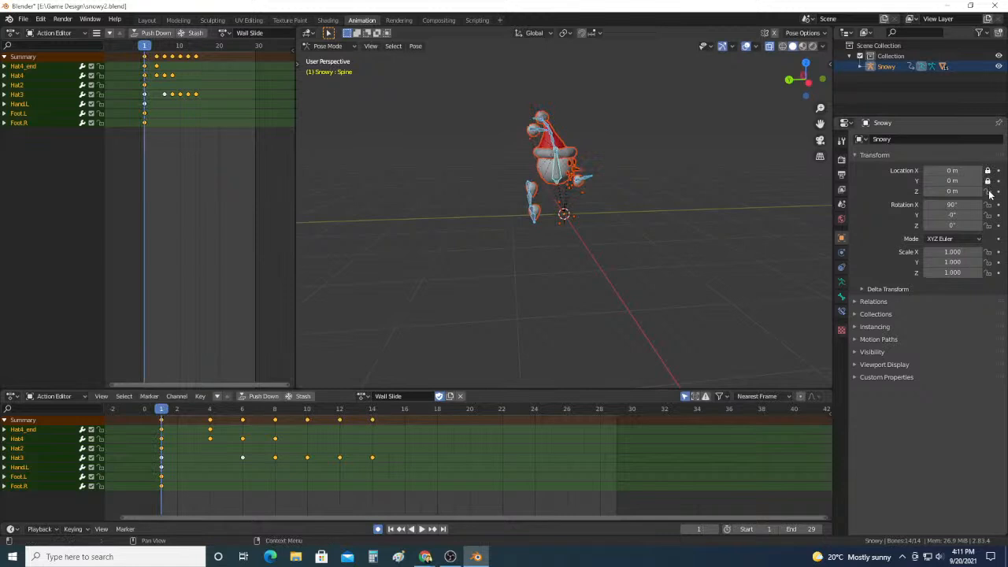
{"action": "left_click", "coordinate": [421, 528]}
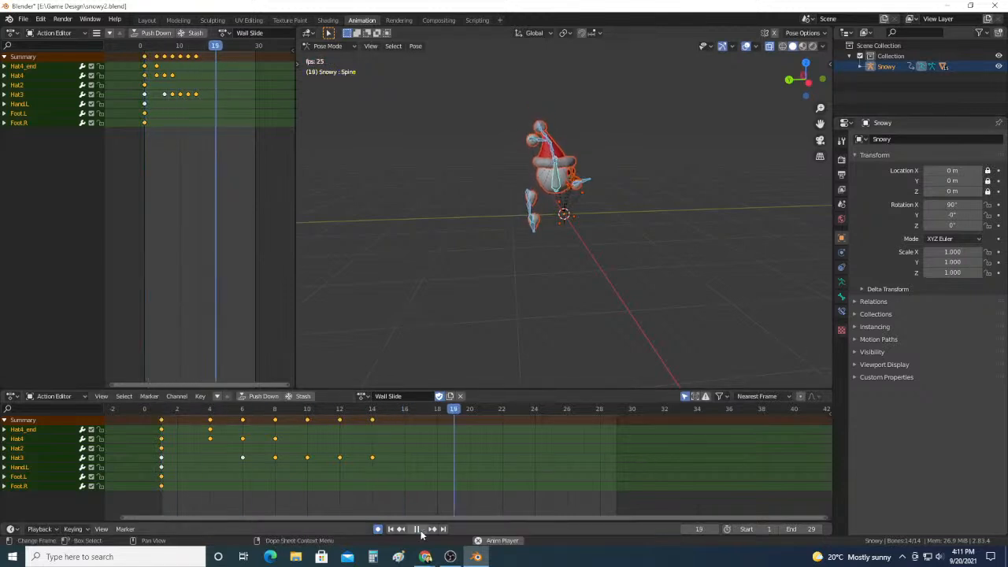
{"action": "left_click", "coordinate": [421, 532]}
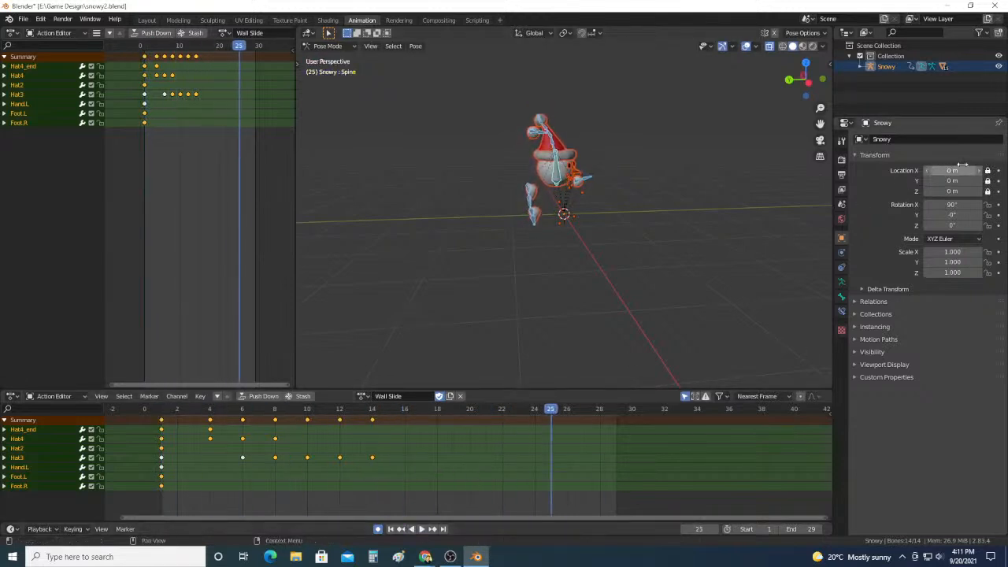
{"action": "left_click", "coordinate": [988, 170]}
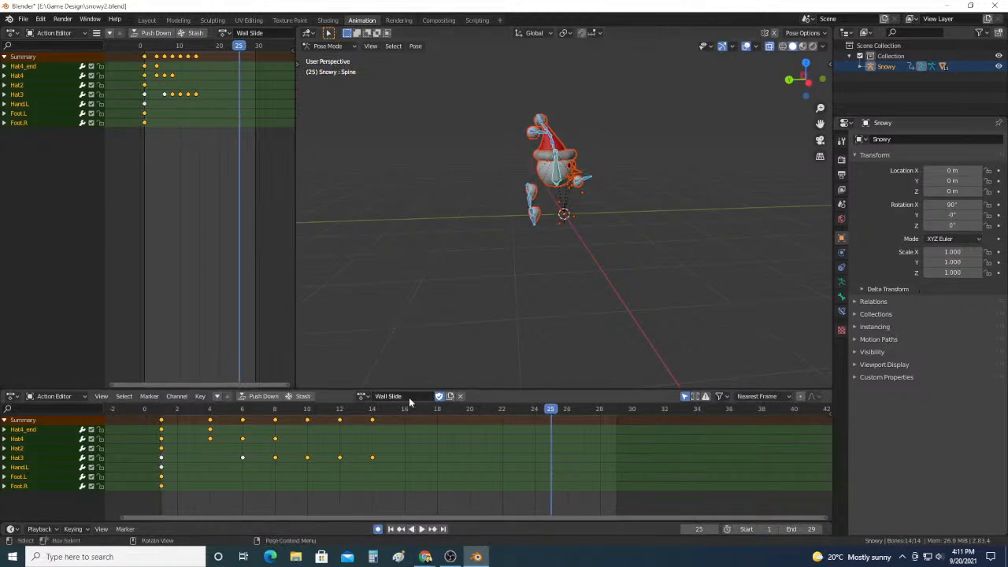
Step: Switch from Wall Slide to Snowy's idle-state action, check its pose at frame 26 and play the animation
{"action": "left_click", "coordinate": [361, 396]}
{"action": "left_click", "coordinate": [377, 411]}
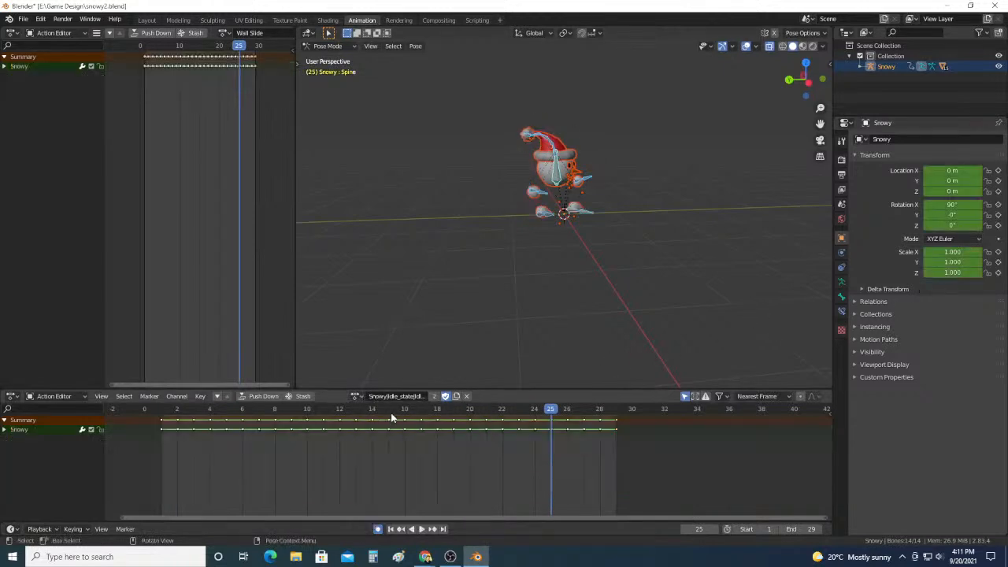
{"action": "left_click", "coordinate": [296, 432]}
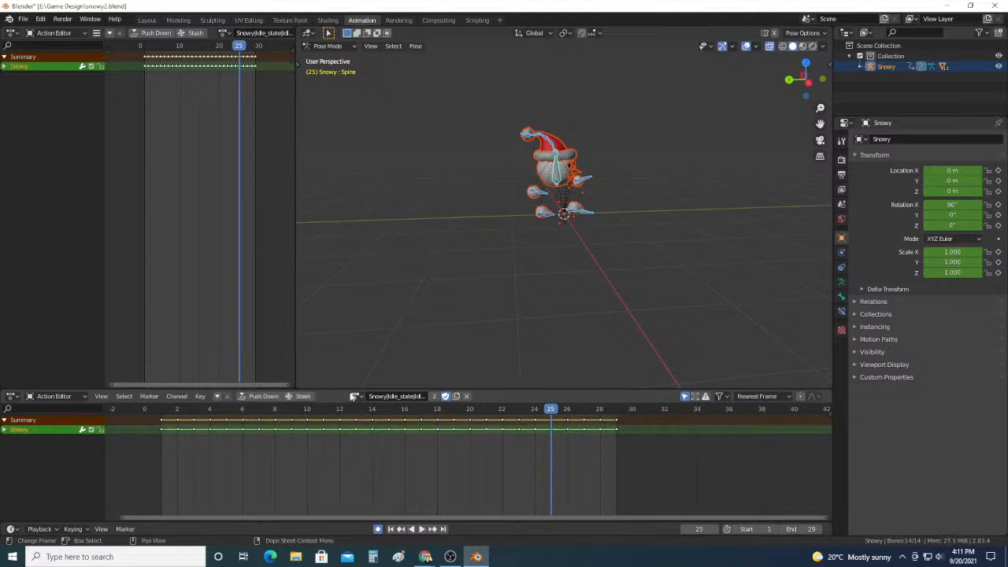
{"action": "left_click", "coordinate": [567, 411]}
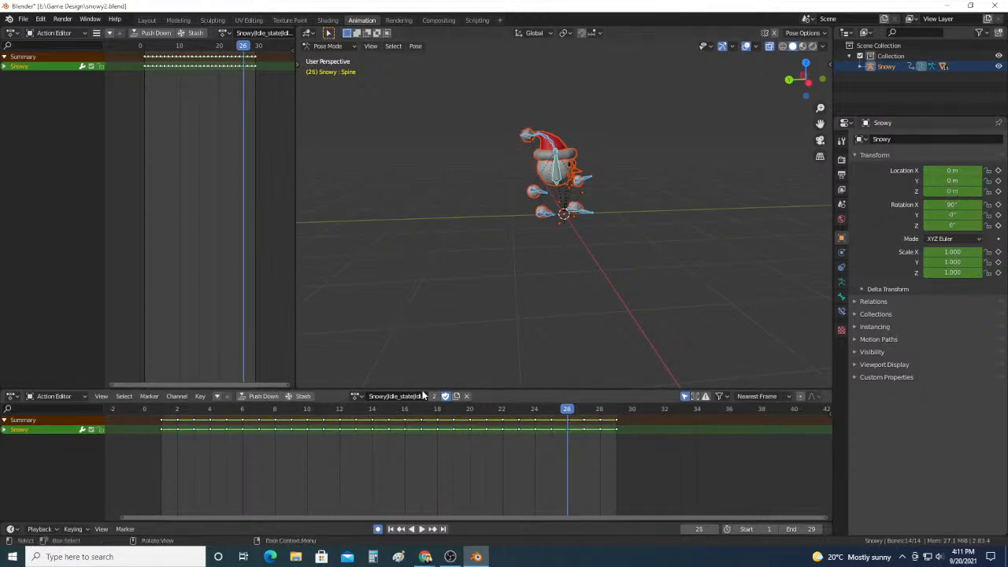
{"action": "left_click", "coordinate": [421, 528]}
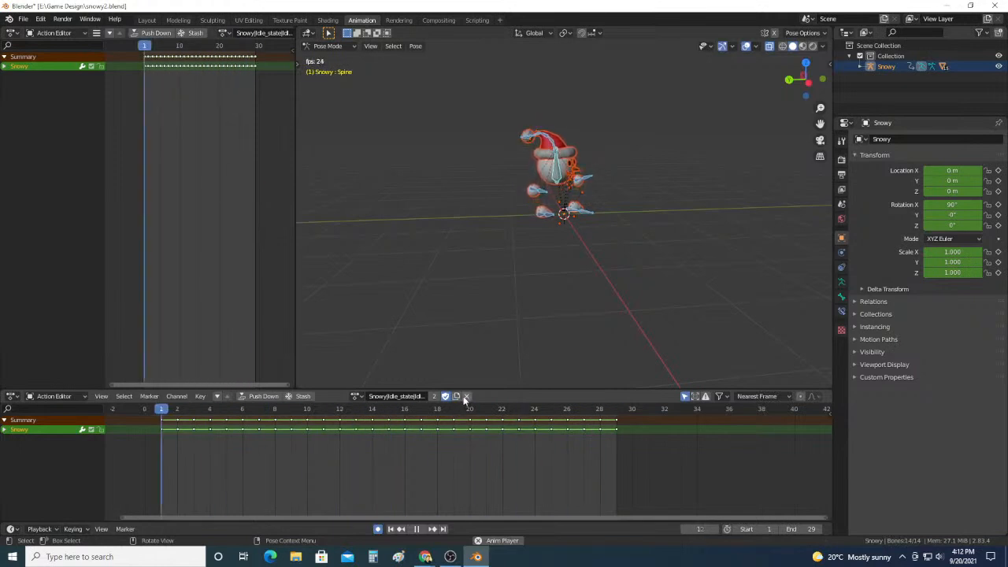
Step: Stop the running playback, switch the armature to the Wall Slide action and go to frame 1
{"action": "left_click", "coordinate": [415, 528]}
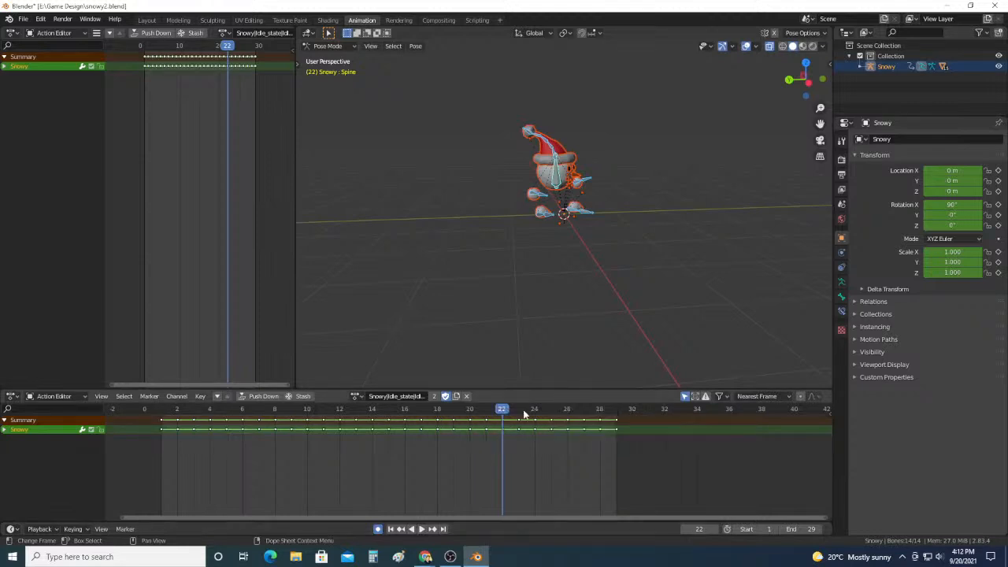
{"action": "left_click", "coordinate": [356, 396]}
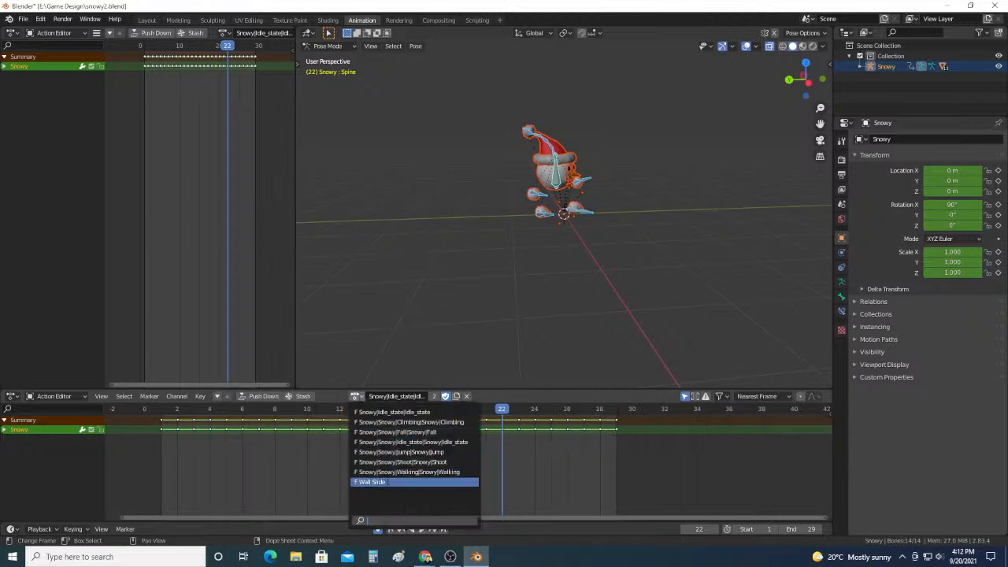
{"action": "left_click", "coordinate": [389, 481]}
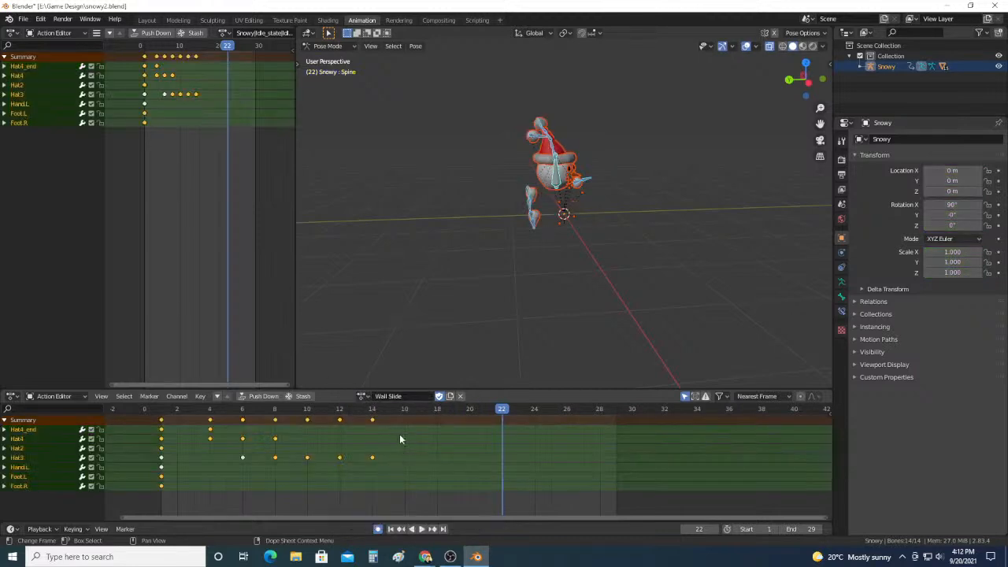
{"action": "left_click", "coordinate": [163, 409]}
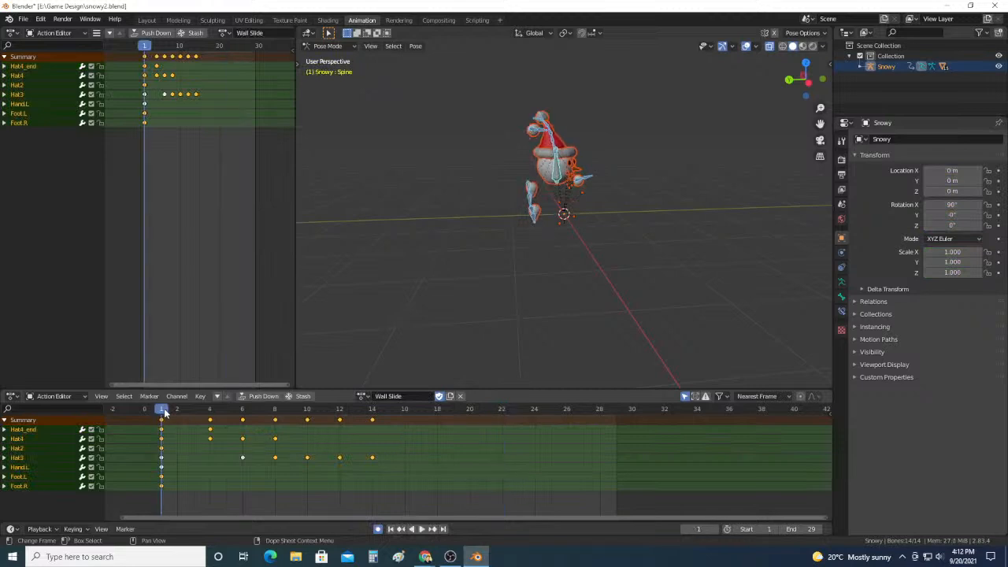
Step: Switch to the Snowy|Snowy|Fall|Snowy|Fall action, play it to check the falling pose and stop the playback
{"action": "left_click", "coordinate": [362, 397]}
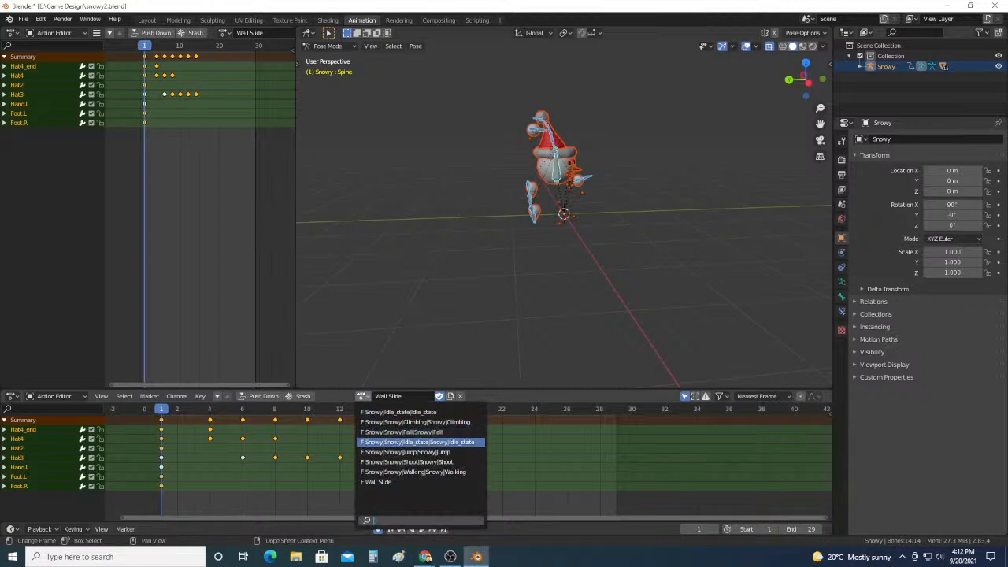
{"action": "left_click", "coordinate": [403, 431]}
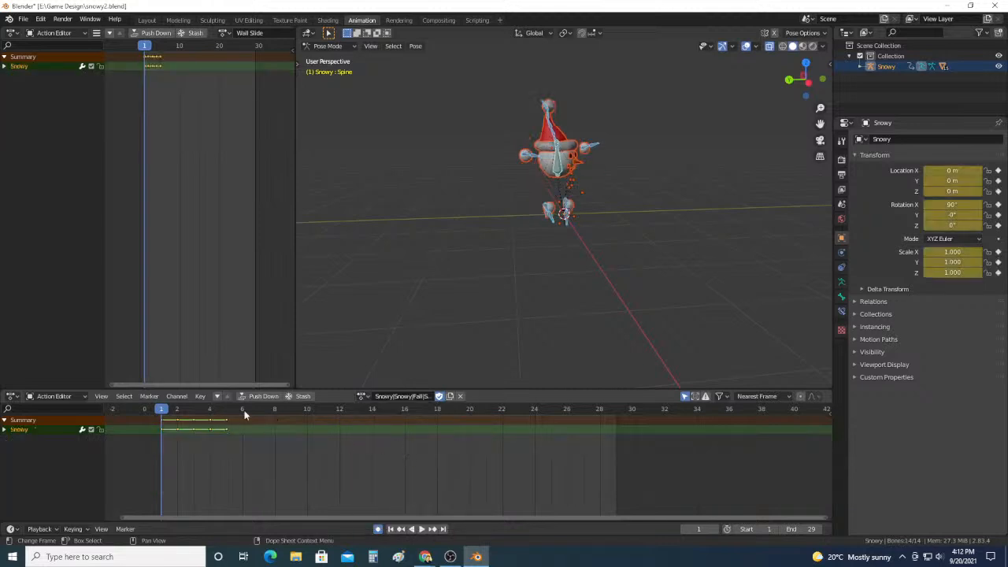
{"action": "left_click", "coordinate": [421, 529]}
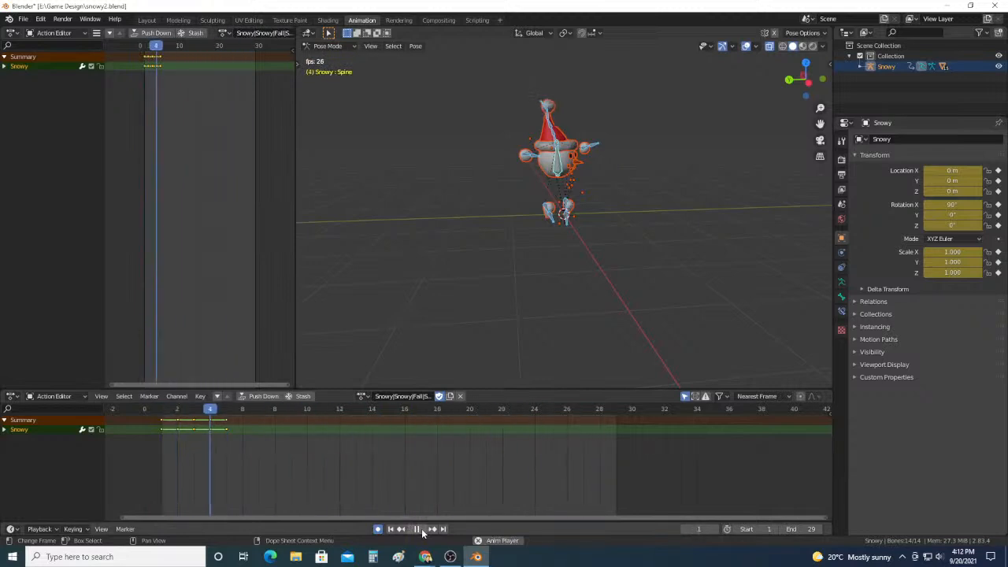
{"action": "left_click", "coordinate": [418, 530]}
Step: Switch to the Snowy|Snowy|Jump|Snowy|Jump action, play it to check the jumping pose and stop the playback
{"action": "left_click", "coordinate": [362, 396]}
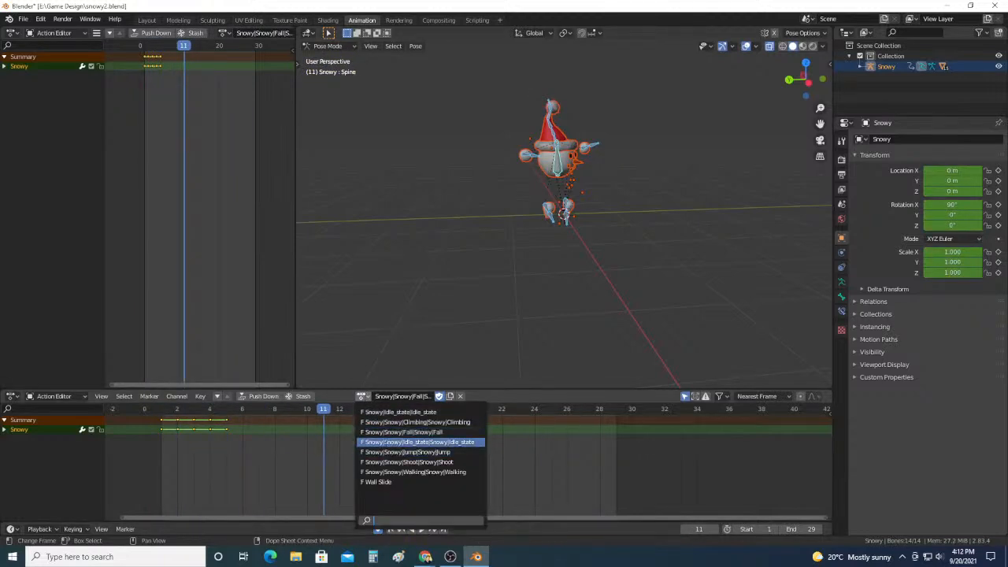
{"action": "left_click", "coordinate": [385, 452]}
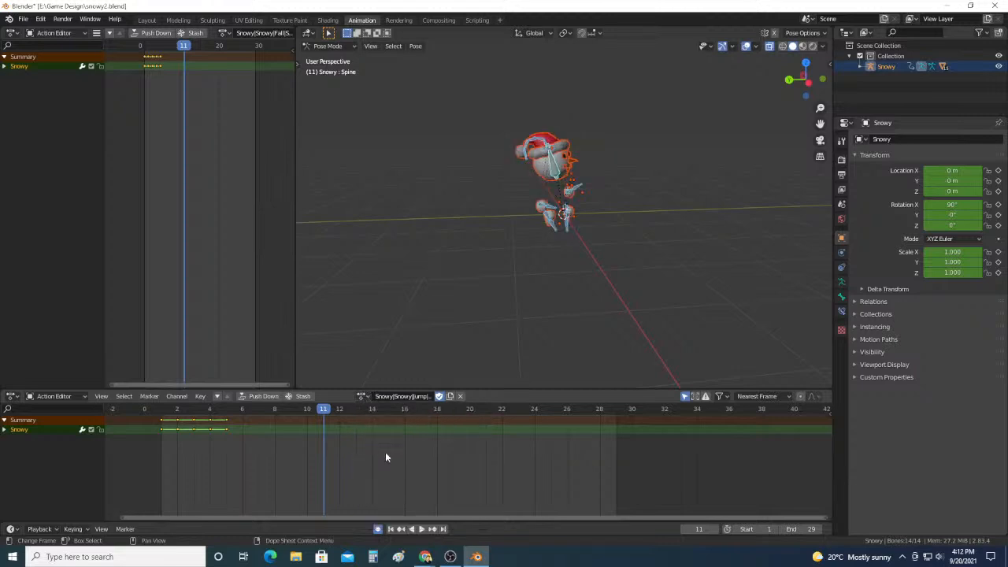
{"action": "left_click", "coordinate": [162, 409]}
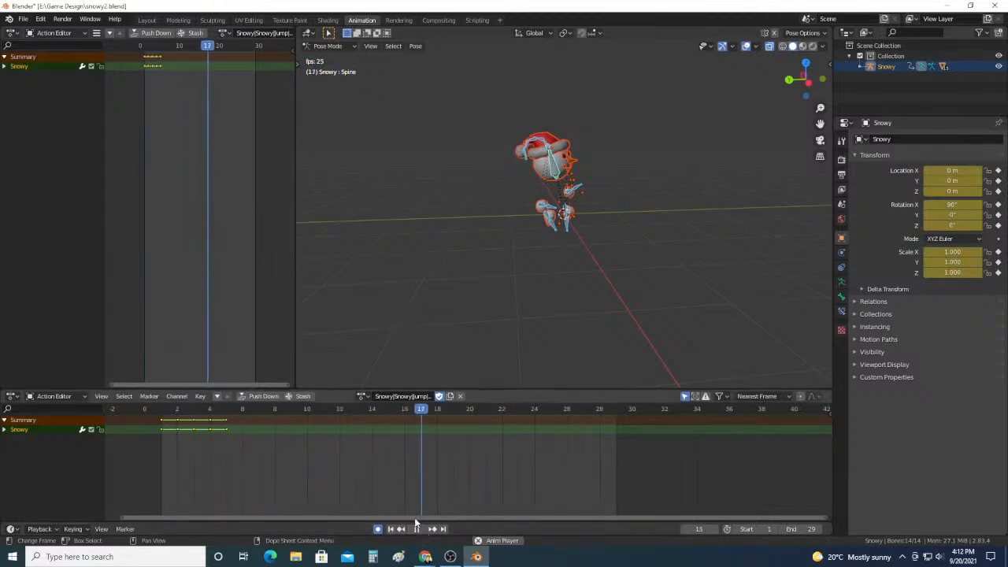
{"action": "left_click", "coordinate": [415, 529]}
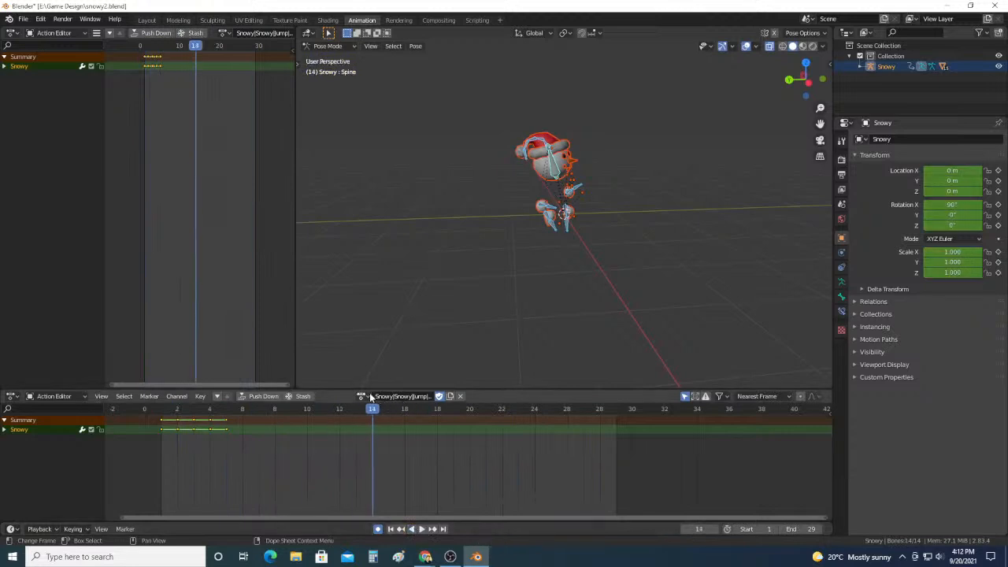
Step: Make Wall Slide the active action again and preview its animation, including a replay starting from frame 1
{"action": "left_click", "coordinate": [370, 397]}
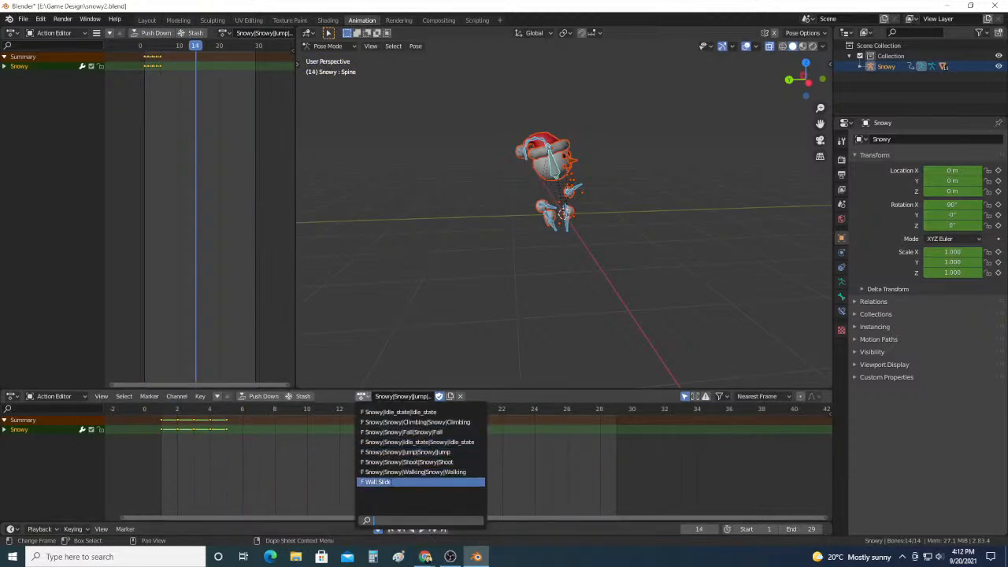
{"action": "left_click", "coordinate": [394, 481]}
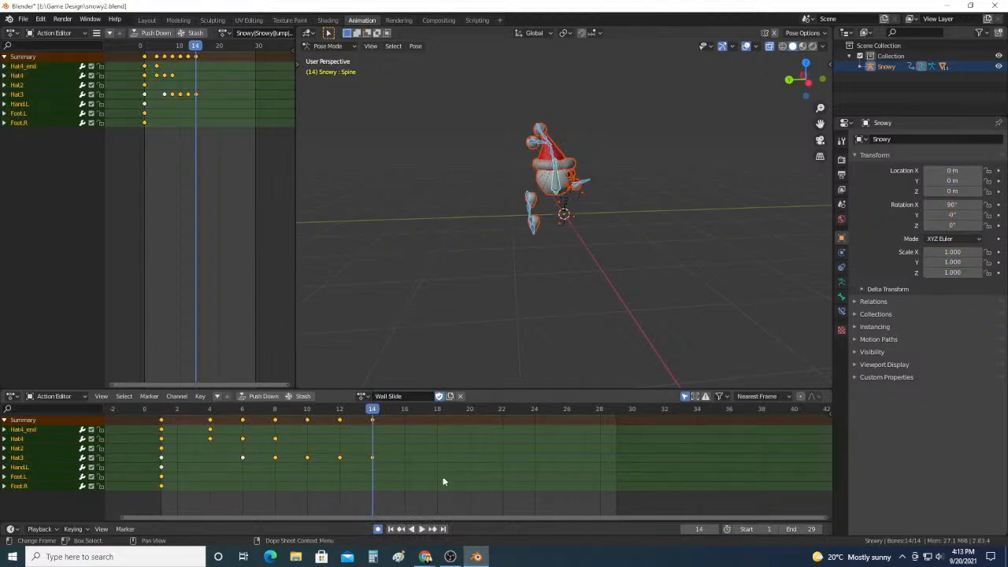
{"action": "left_click", "coordinate": [421, 529]}
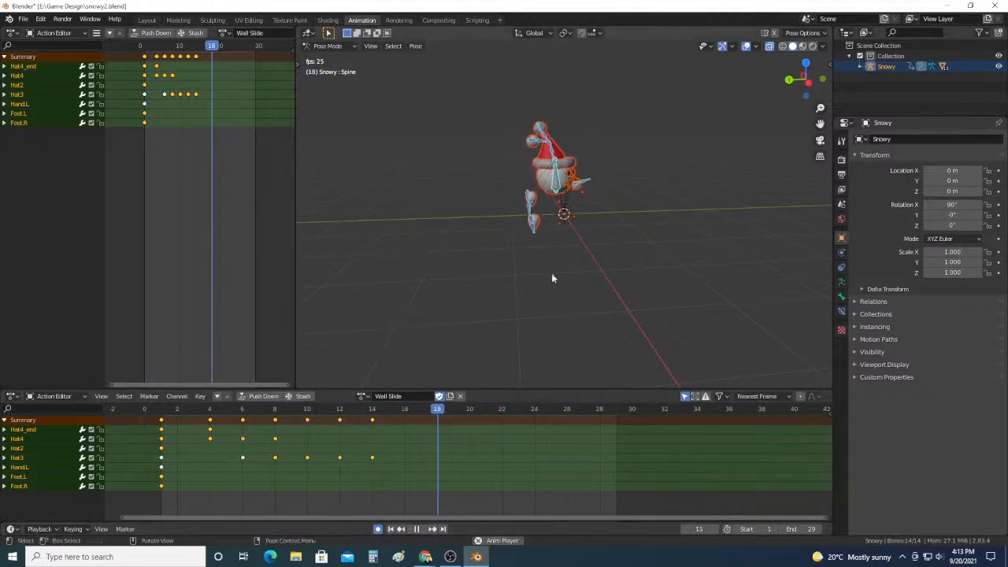
{"action": "middle_click_drag", "start_coordinate": [551, 272], "coordinate": [493, 251]}
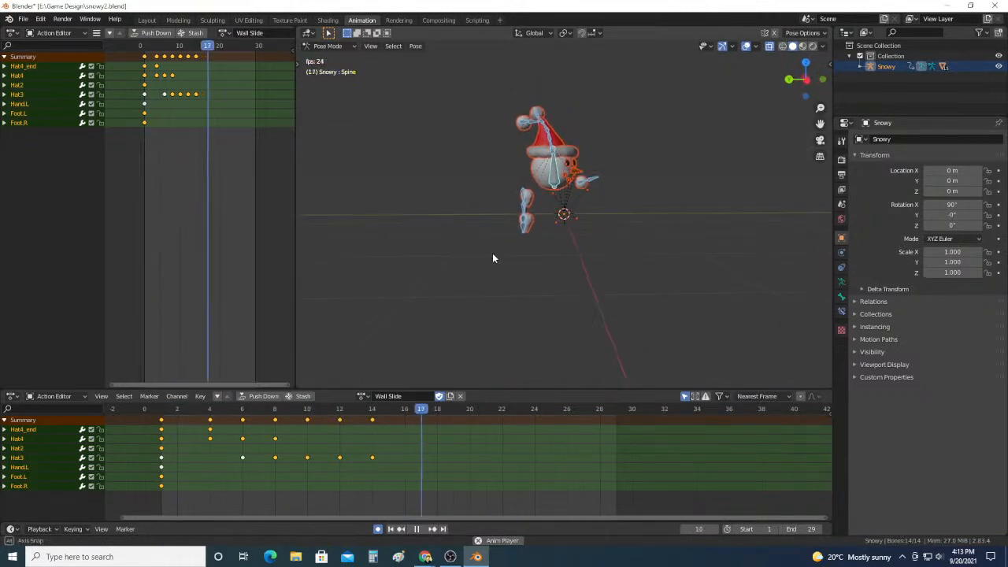
{"action": "left_click", "coordinate": [417, 528]}
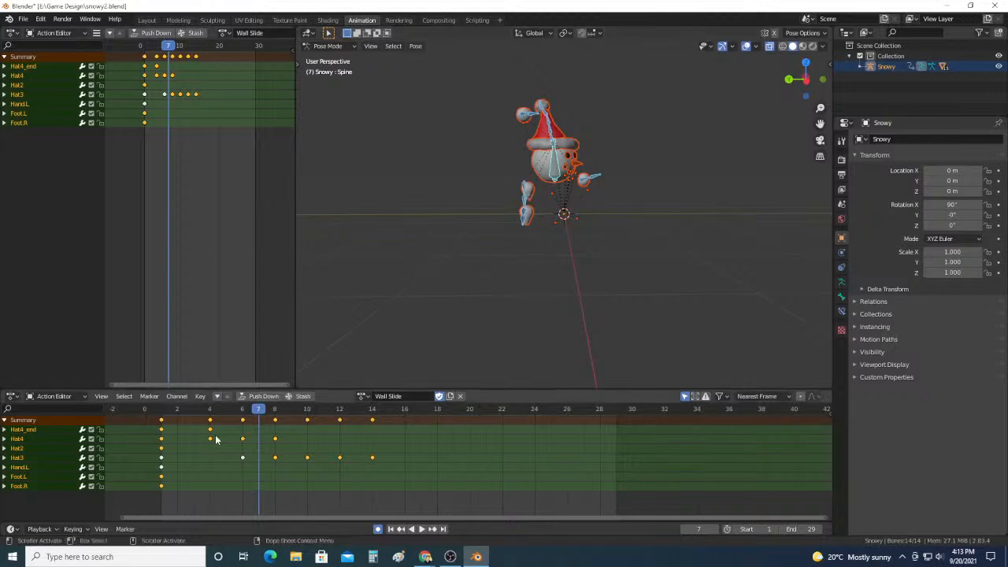
{"action": "left_click", "coordinate": [164, 411]}
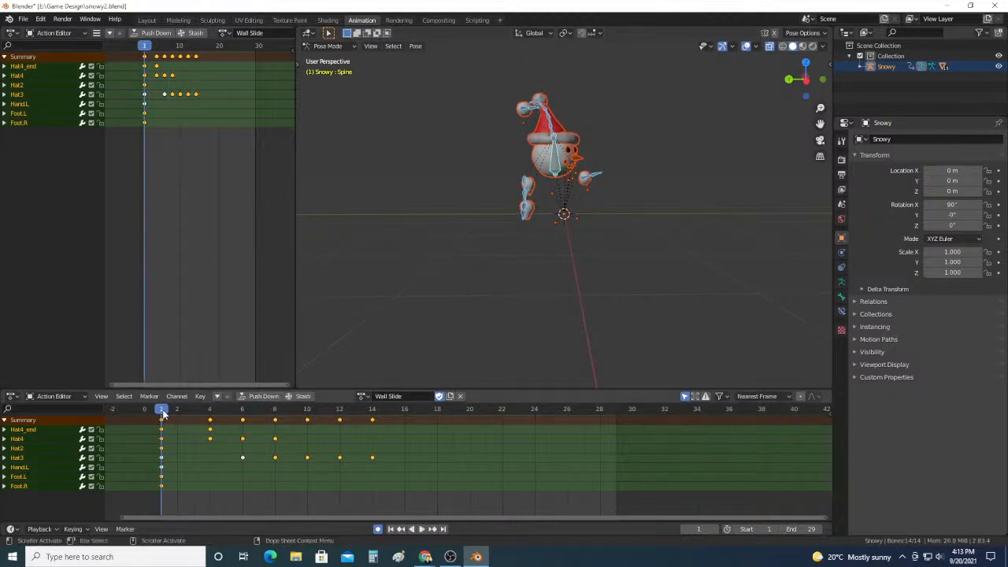
{"action": "left_click", "coordinate": [421, 529]}
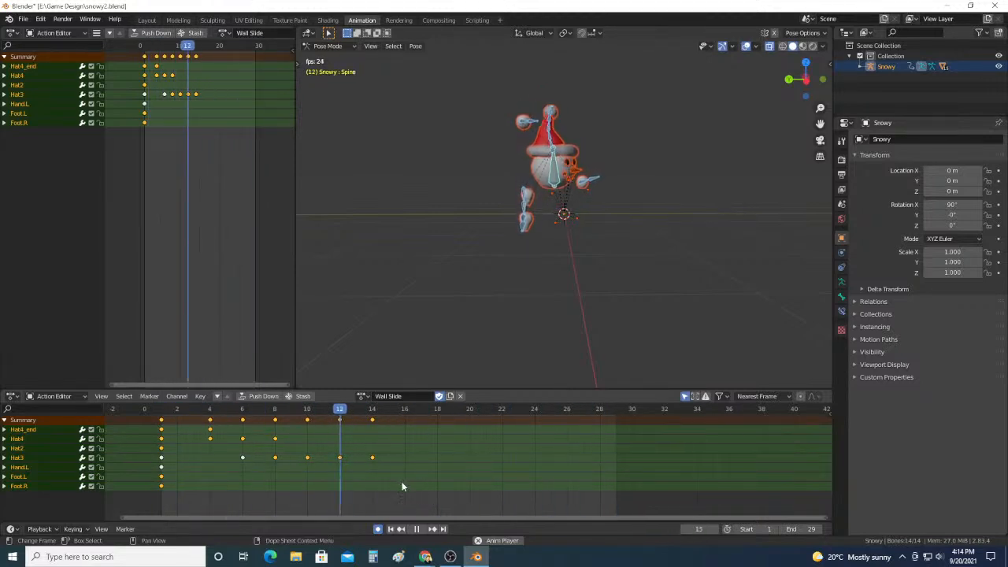
{"action": "left_click", "coordinate": [417, 528]}
Step: Switch to the Keyframes - Blender 2.80 Fundamentals video in Chrome and watch the part from 6:19 to 6:41 on deleting keyframes
{"action": "mouse_move", "coordinate": [427, 561]}
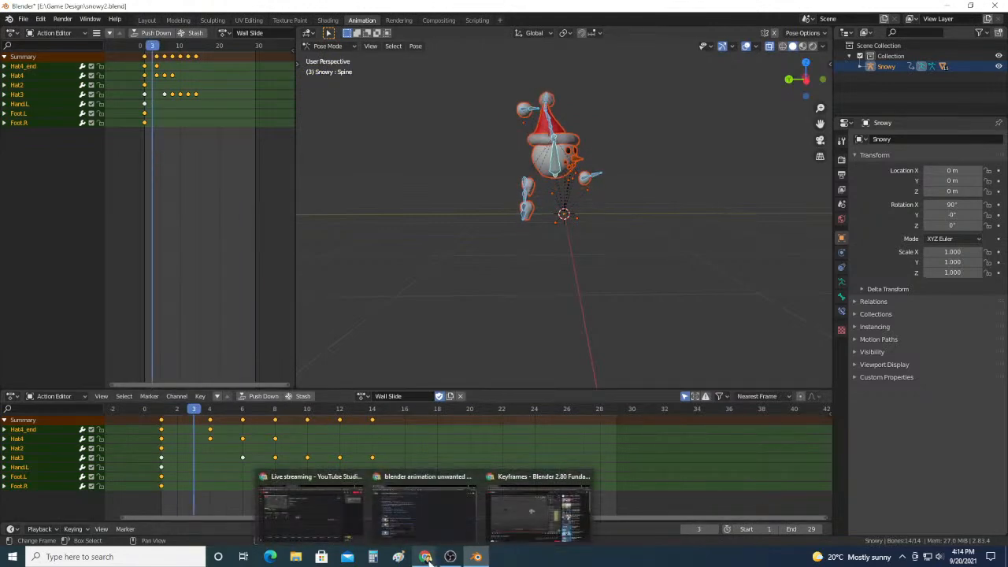
{"action": "left_click", "coordinate": [509, 528]}
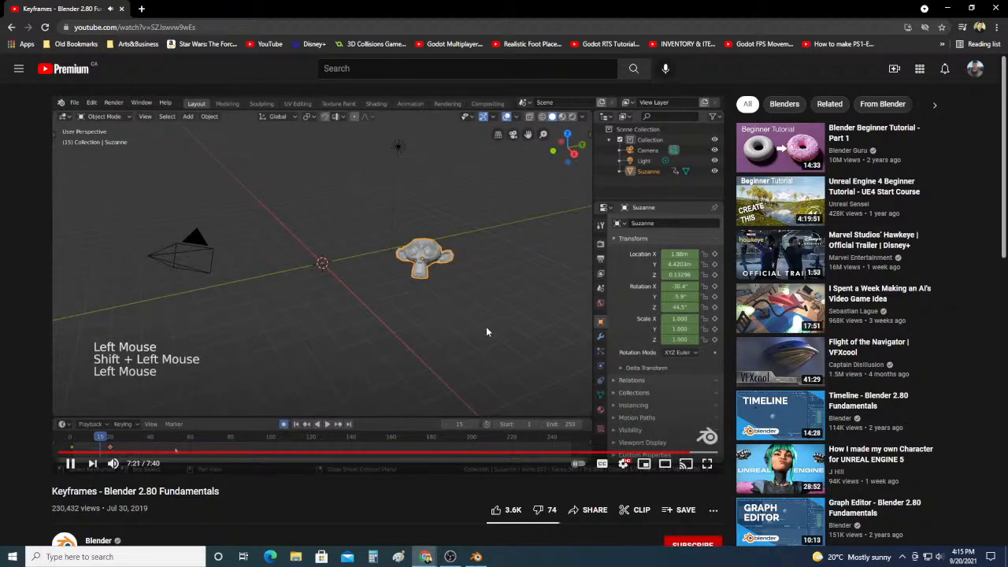
{"action": "left_click", "coordinate": [602, 454]}
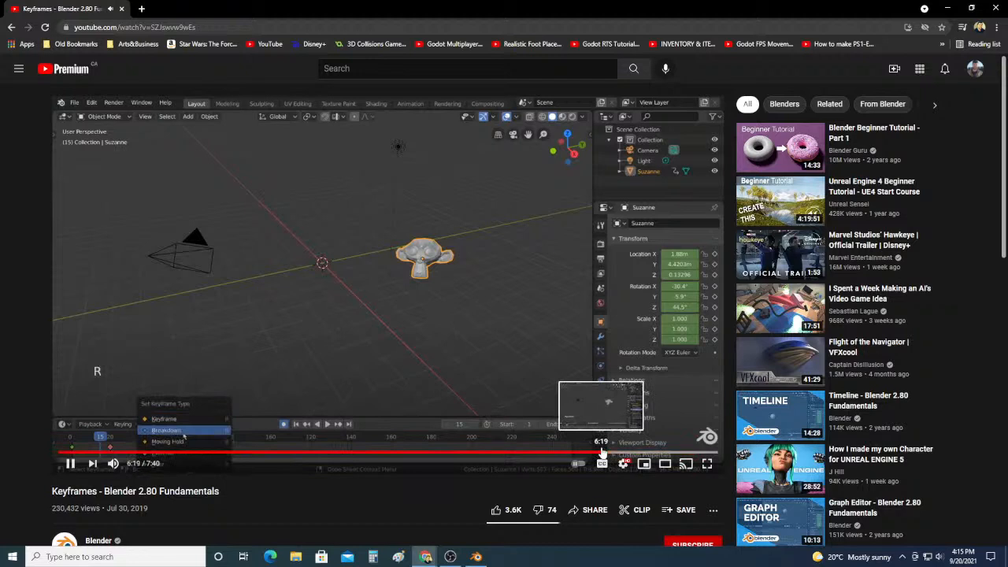
{"action": "left_click", "coordinate": [504, 334]}
{"action": "mouse_move", "coordinate": [477, 561]}
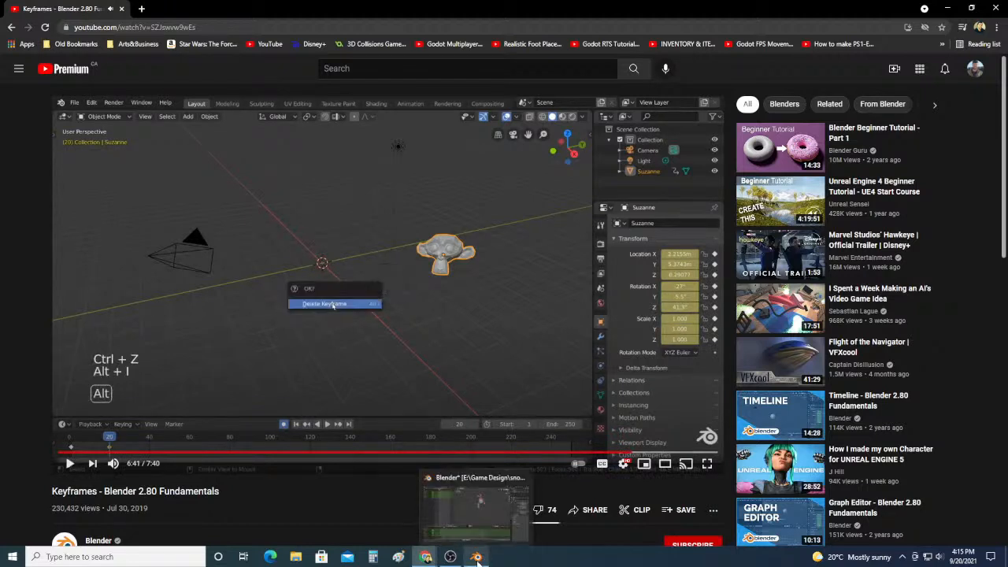
{"action": "left_click", "coordinate": [458, 328]}
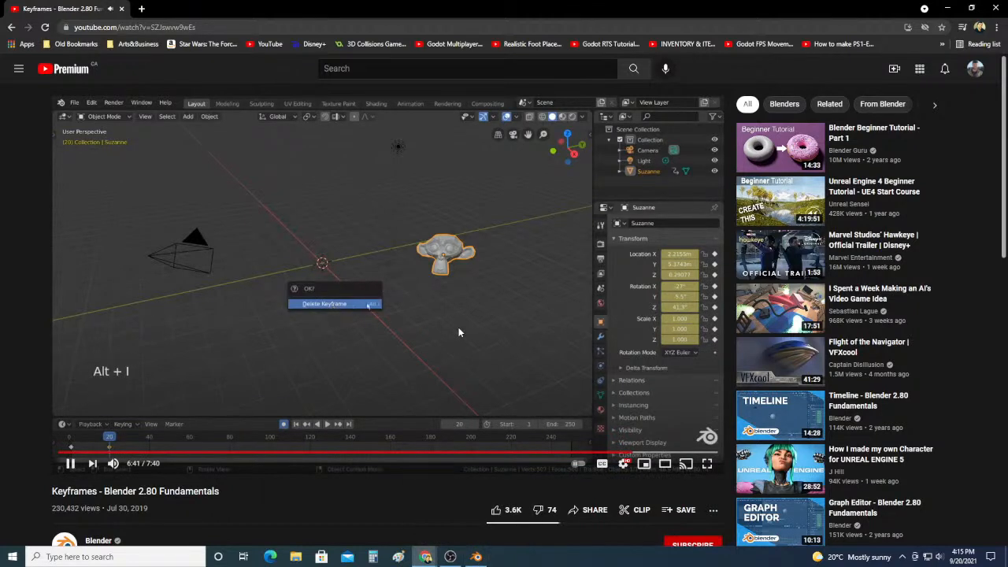
{"action": "left_click", "coordinate": [458, 331]}
Step: Switch back to Blender, clear the motion paths of all bones at frame 1 and test the playback
{"action": "left_click", "coordinate": [477, 556]}
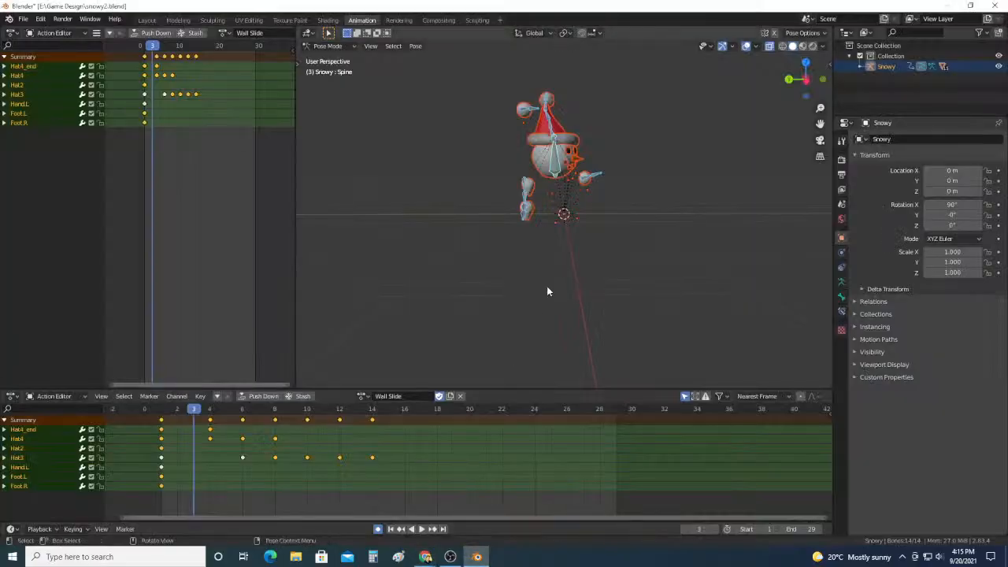
{"action": "scroll", "coordinate": [580, 243], "scroll_direction": "down", "scroll_amount": 3}
{"action": "scroll", "coordinate": [594, 239], "scroll_direction": "up", "scroll_amount": 1}
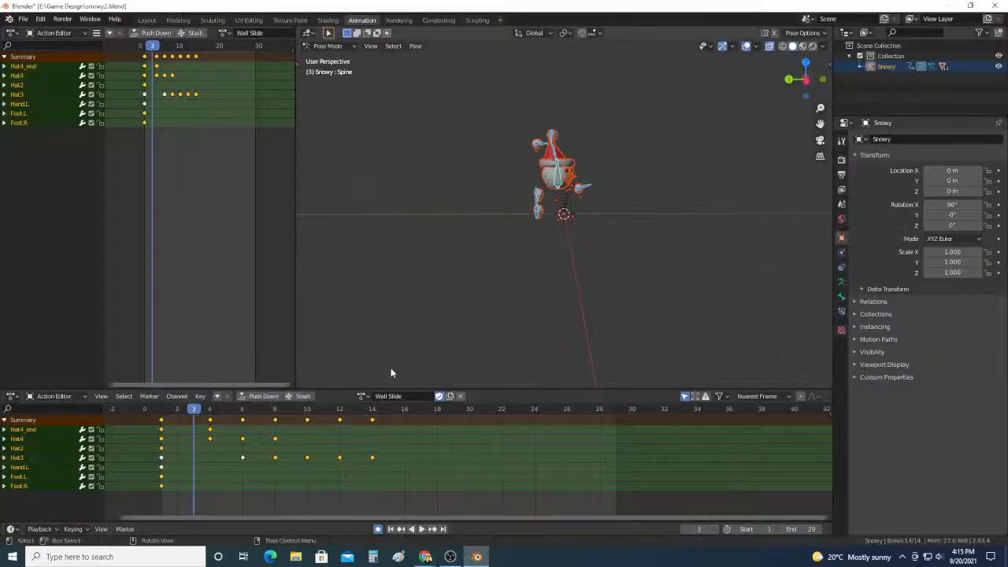
{"action": "left_click", "coordinate": [165, 410]}
{"action": "left_click_drag", "start_coordinate": [631, 252], "coordinate": [469, 110]}
{"action": "right_click", "coordinate": [590, 218]}
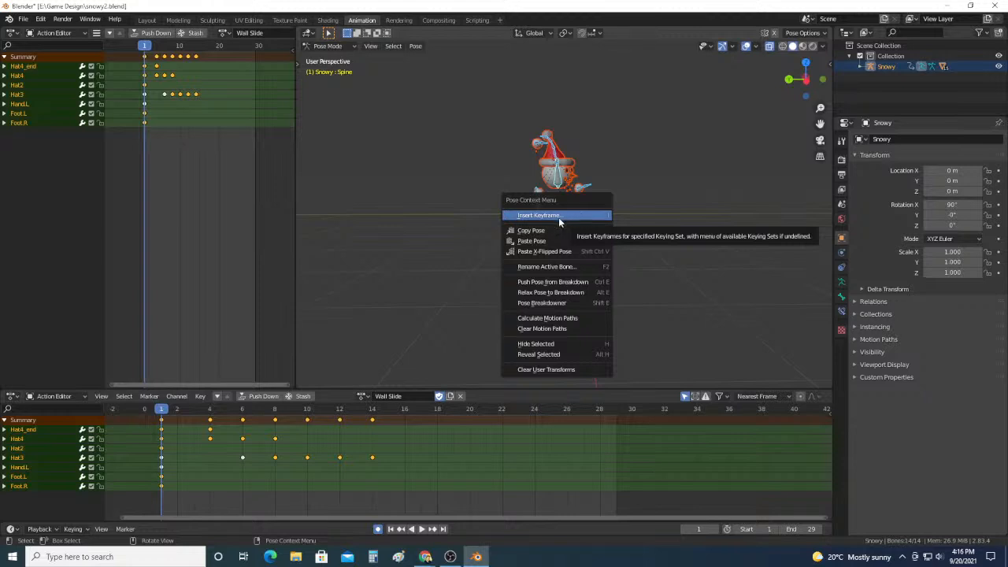
{"action": "left_click", "coordinate": [555, 328]}
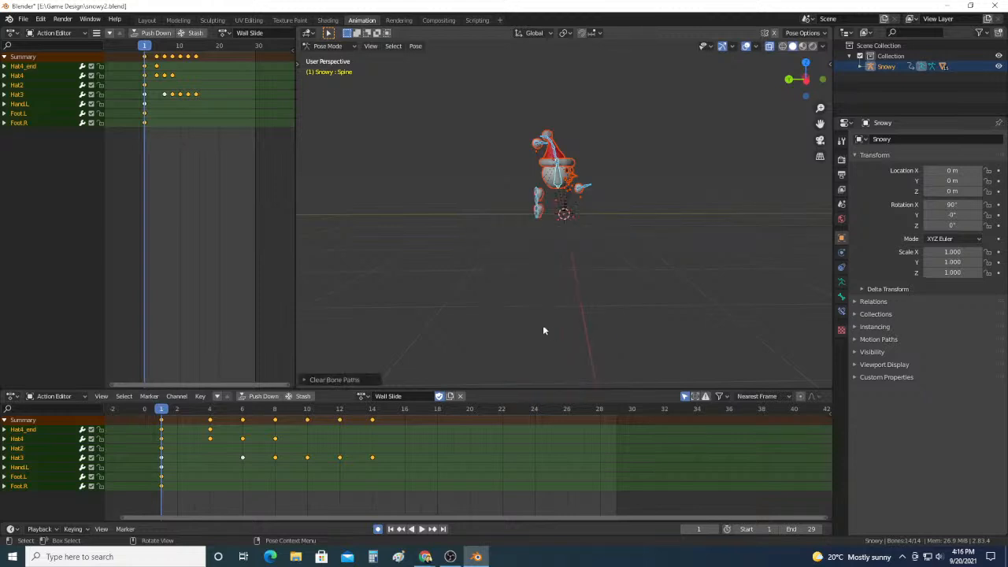
{"action": "key", "text": "space"}
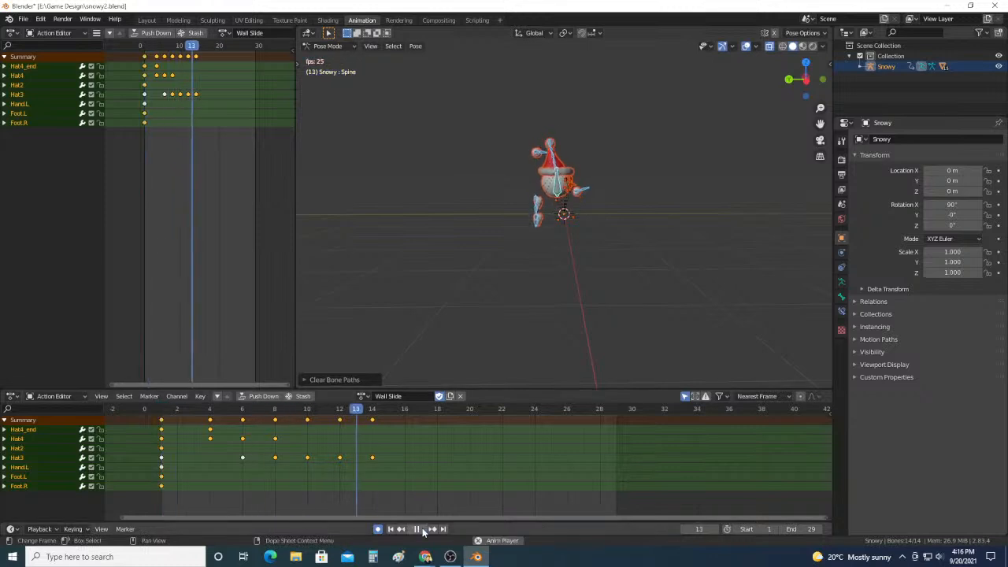
{"action": "key", "text": "space"}
Step: Clear the user transforms of all bones at frame 4 of Wall Slide and test the playback
{"action": "left_click_drag", "start_coordinate": [634, 243], "coordinate": [458, 81]}
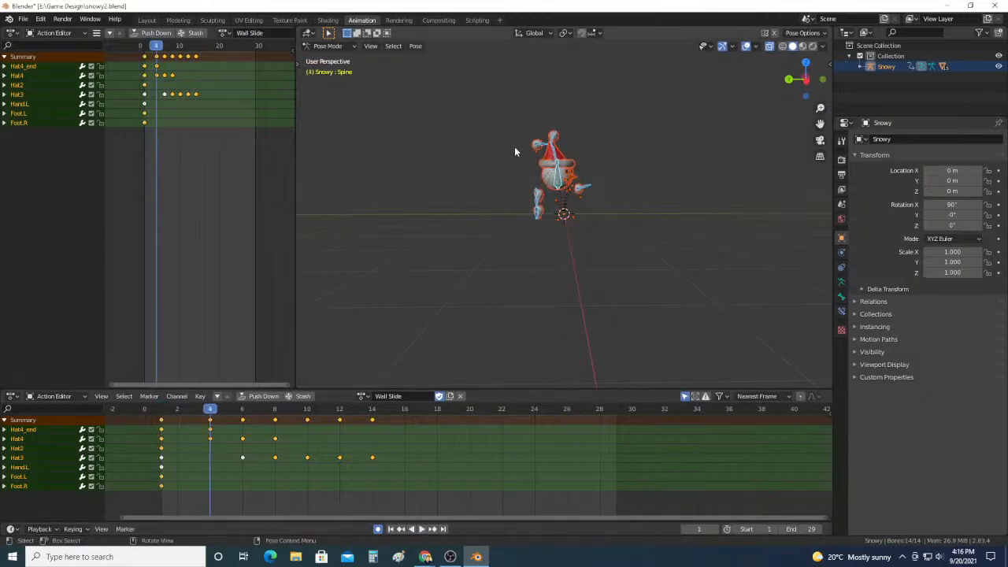
{"action": "right_click", "coordinate": [545, 167]}
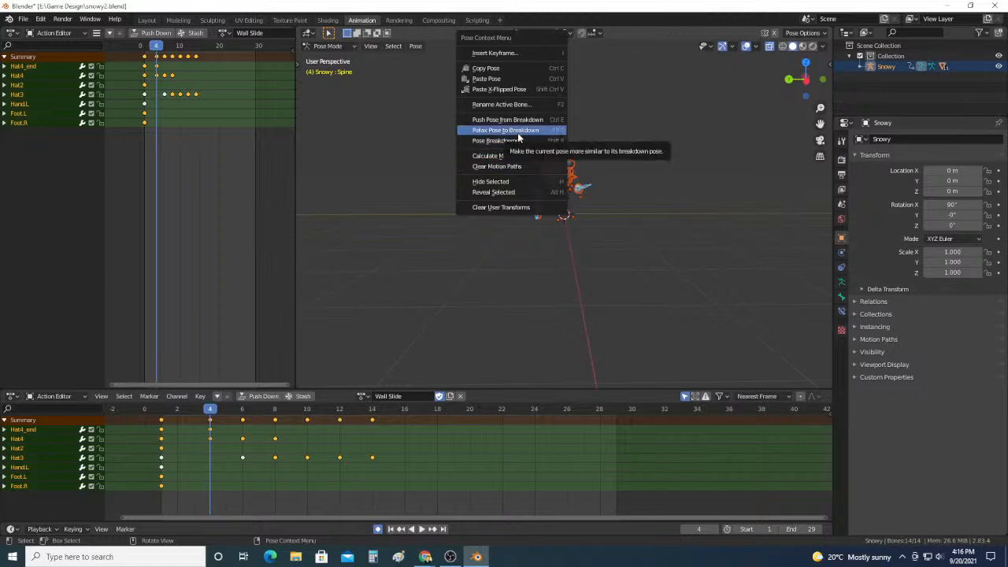
{"action": "left_click", "coordinate": [524, 208]}
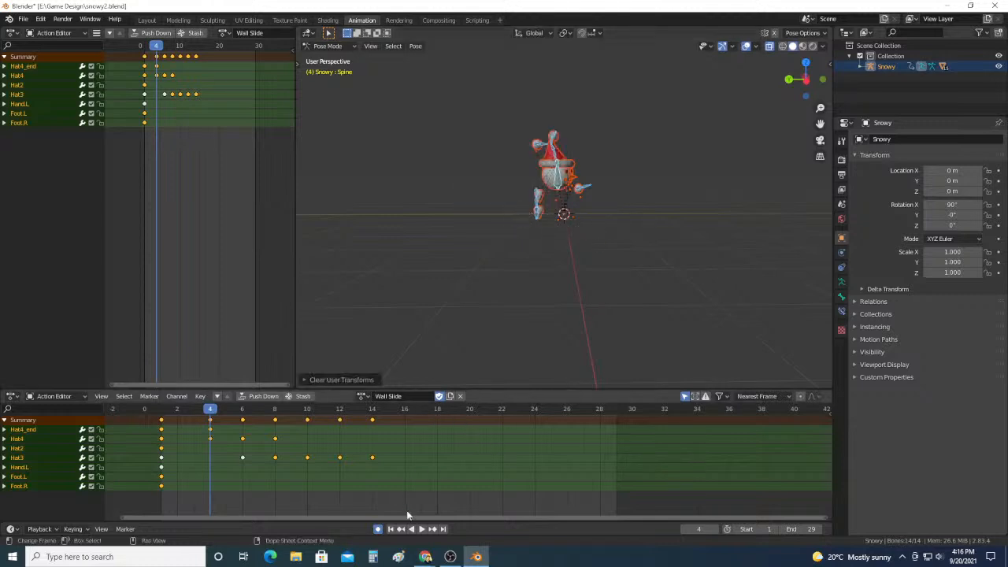
{"action": "left_click", "coordinate": [421, 528]}
{"action": "key", "text": "space"}
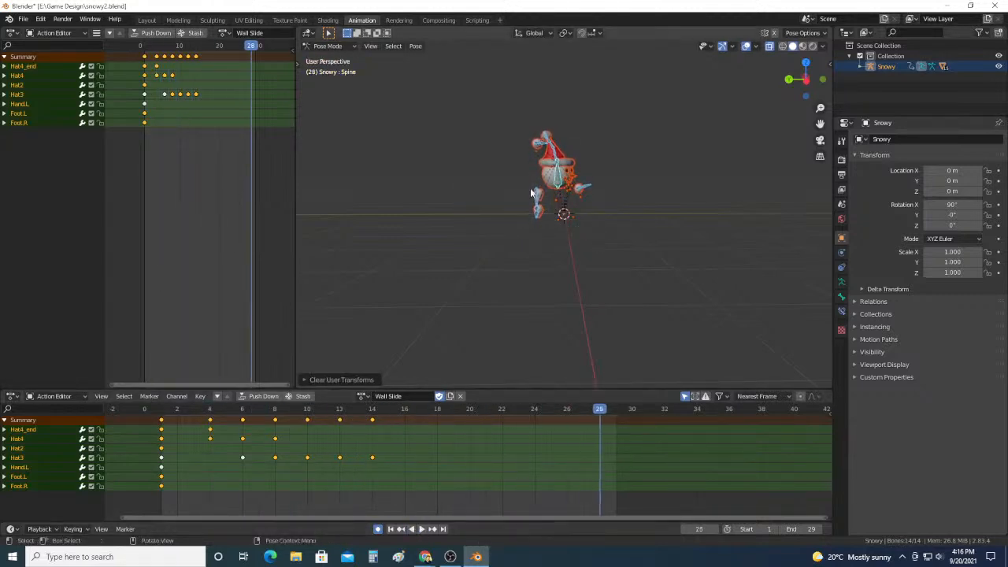
Step: Clear the transforms of all selected bones at frame 28 to reset the pose, and play the animation
{"action": "left_click", "coordinate": [415, 45]}
{"action": "mouse_move", "coordinate": [435, 59]}
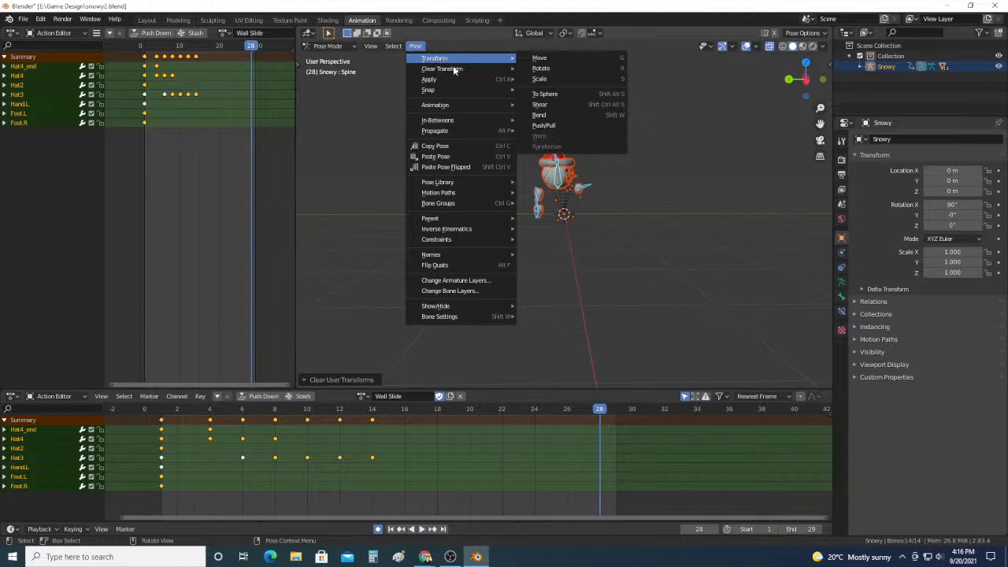
{"action": "mouse_move", "coordinate": [465, 69]}
{"action": "left_click", "coordinate": [529, 68]}
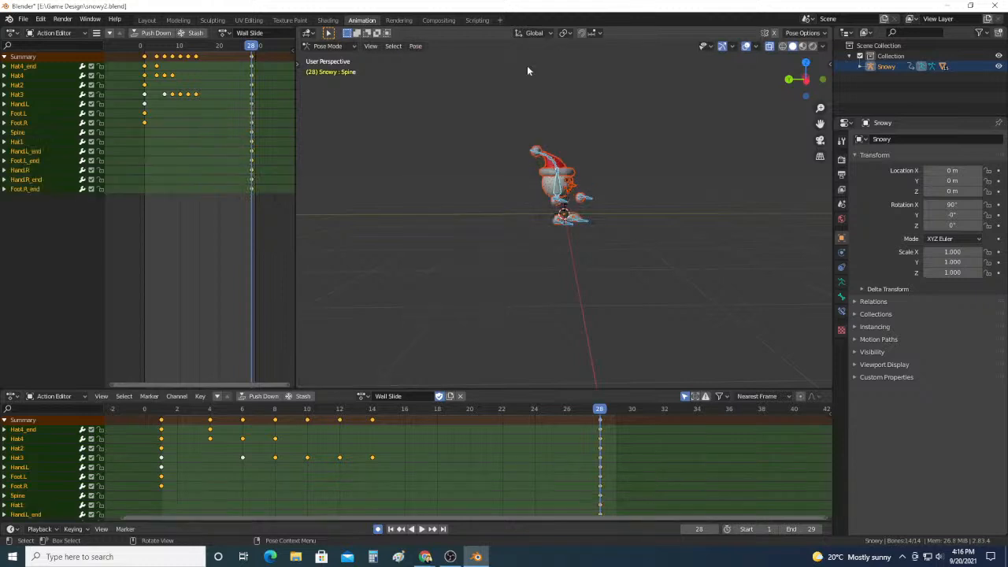
{"action": "left_click", "coordinate": [421, 529]}
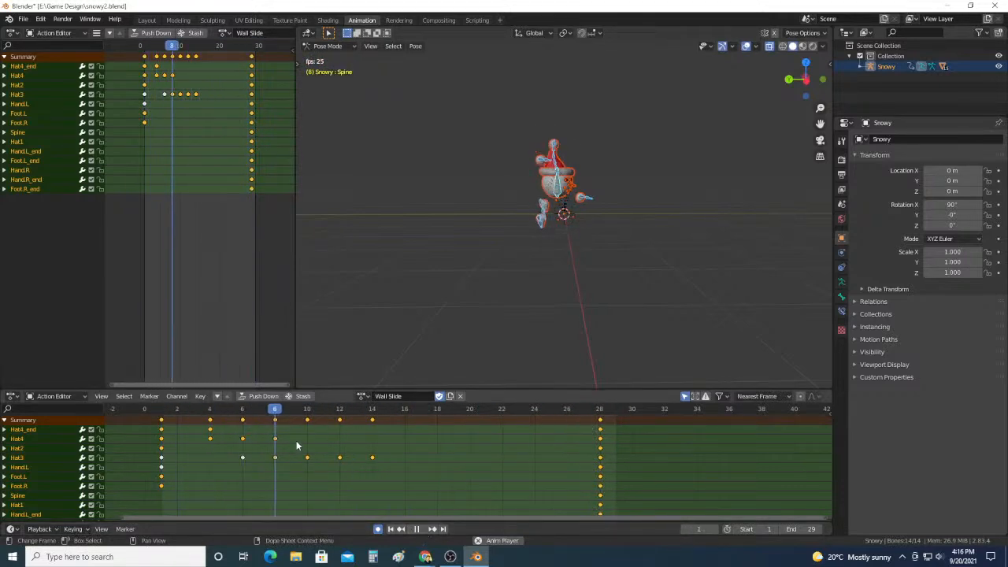
Step: Stop playback, undo the transform reset at frame 28, and delete all remaining keyframes of the Wall Slide action
{"action": "left_click", "coordinate": [416, 529]}
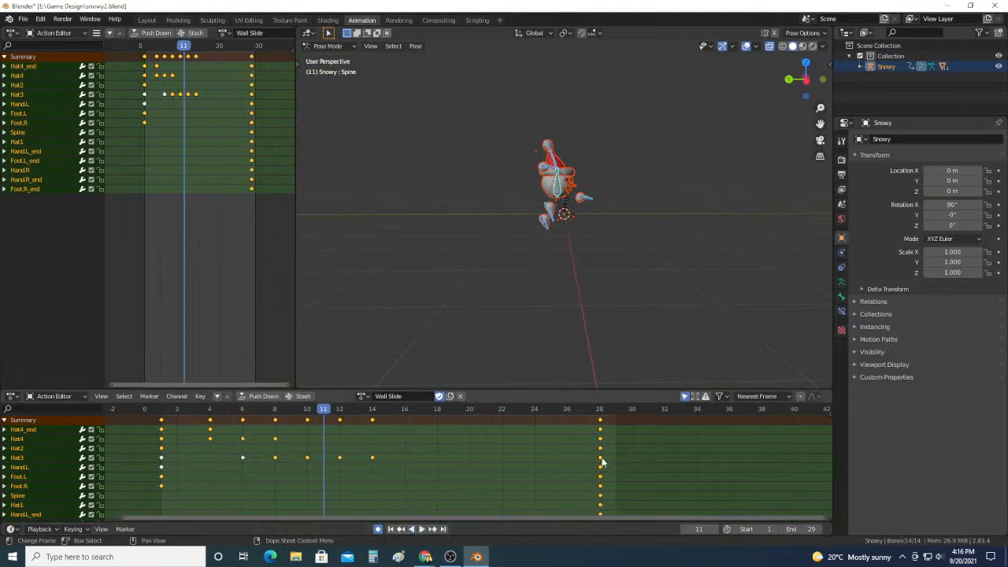
{"action": "key", "text": "ctrl+z"}
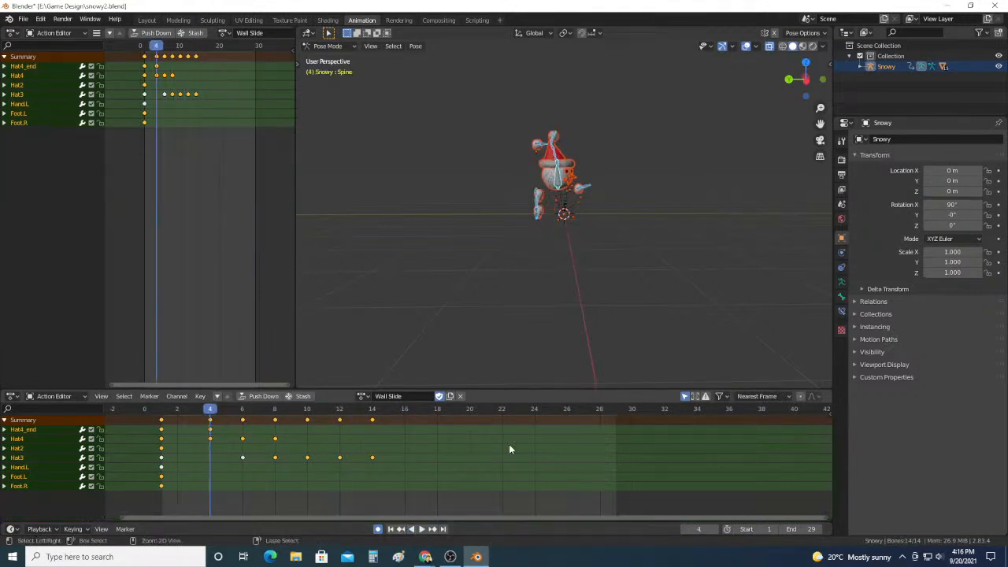
{"action": "key", "text": "shift+Left"}
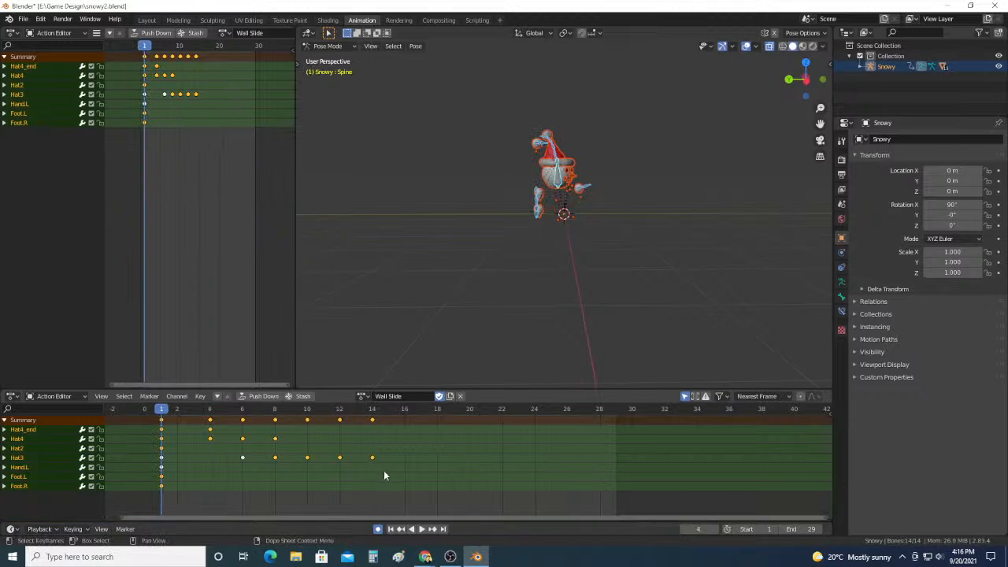
{"action": "left_click_drag", "start_coordinate": [400, 505], "coordinate": [148, 410]}
{"action": "key", "text": "x"}
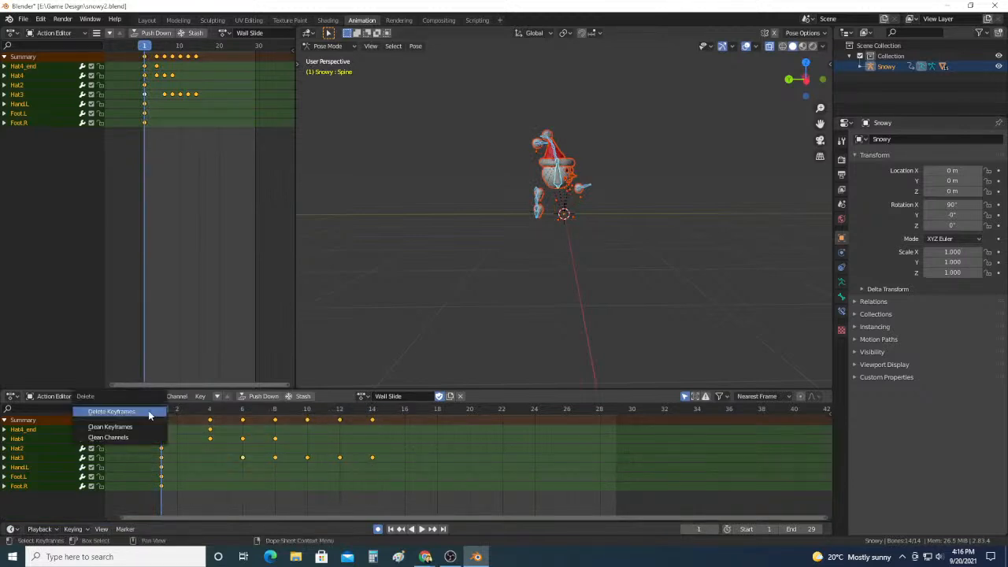
{"action": "left_click", "coordinate": [150, 411]}
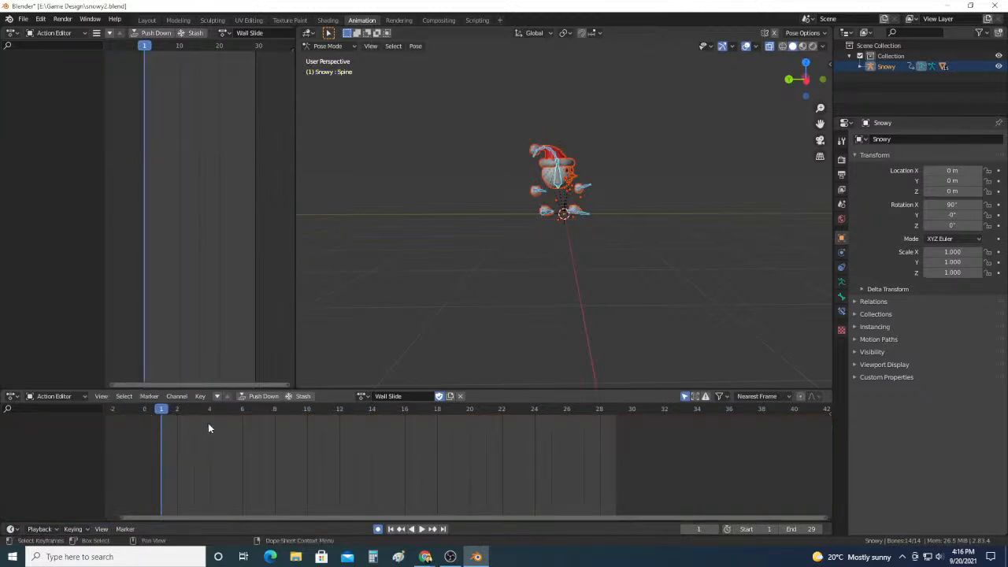
Step: Select all bones, test the playback without an assigned action, and relink the Wall Slide action to the armature
{"action": "left_click_drag", "start_coordinate": [642, 248], "coordinate": [463, 120]}
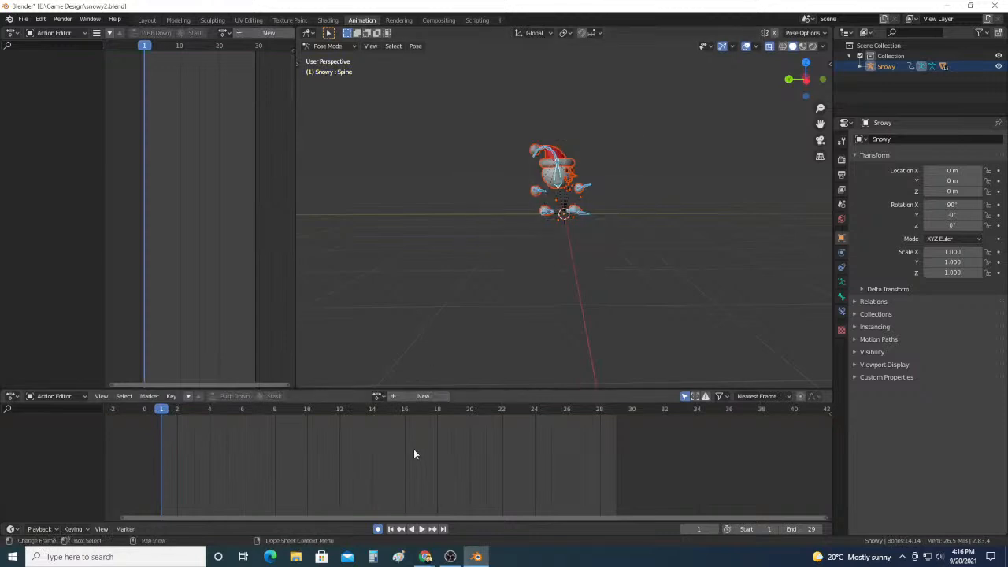
{"action": "left_click", "coordinate": [422, 530]}
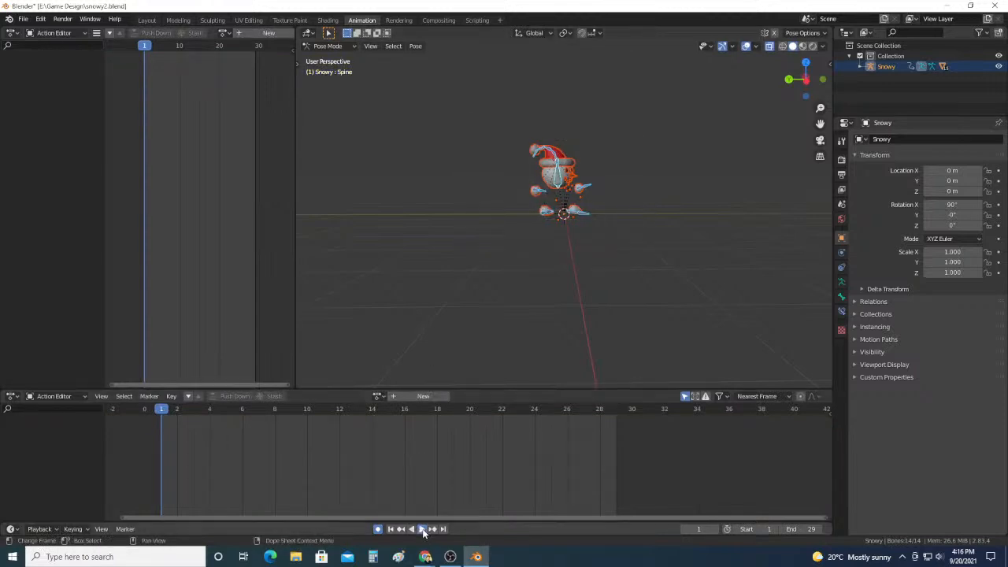
{"action": "left_click", "coordinate": [422, 530]}
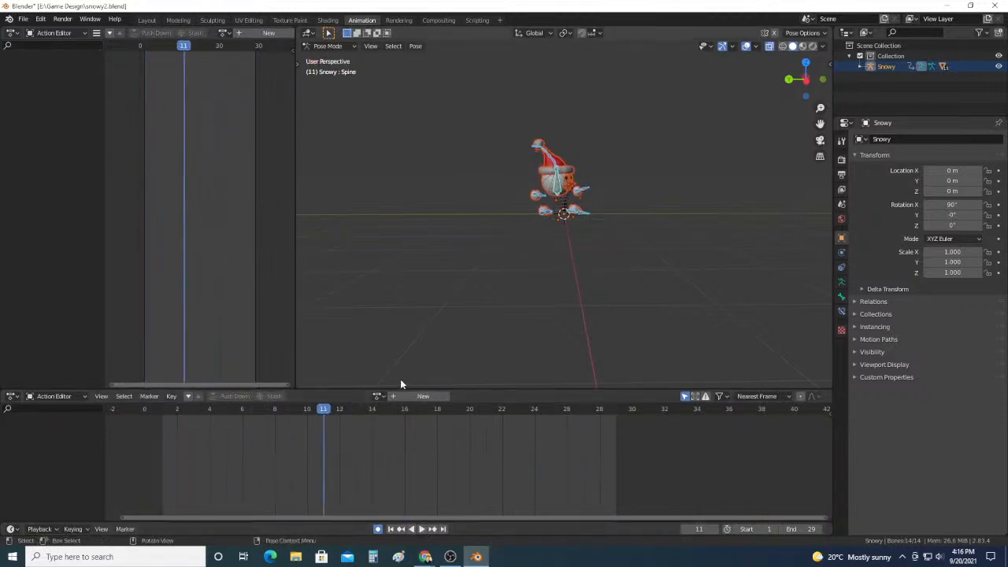
{"action": "left_click", "coordinate": [378, 396]}
{"action": "left_click", "coordinate": [412, 481]}
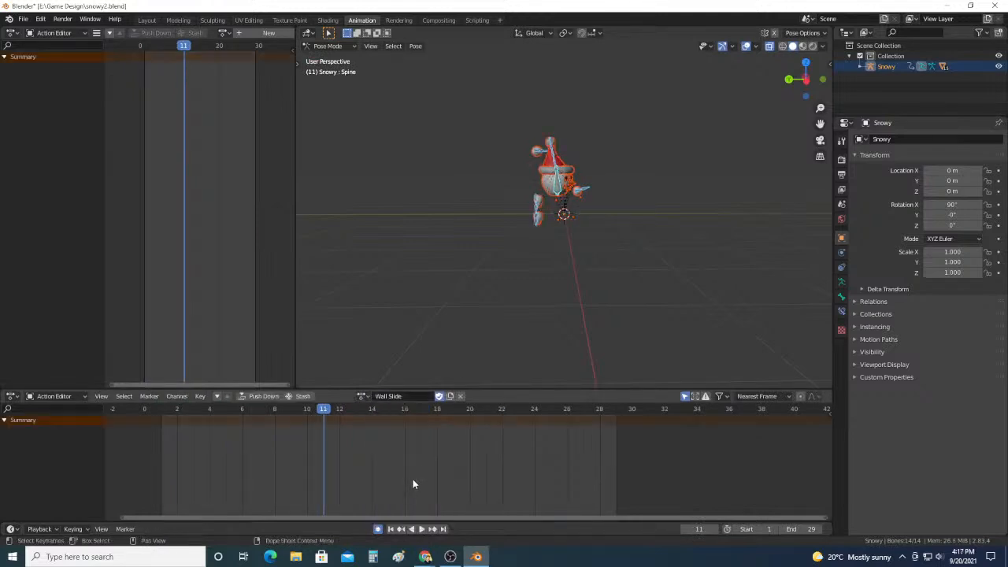
Step: Play the emptied Wall Slide action from frame 1 to check for leftover movement
{"action": "left_click", "coordinate": [164, 413]}
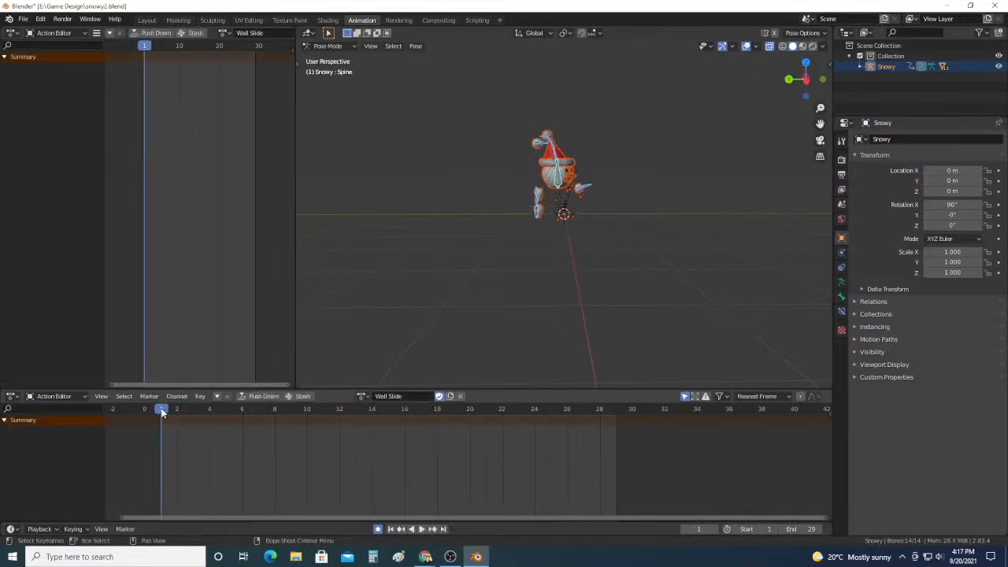
{"action": "left_click", "coordinate": [422, 532]}
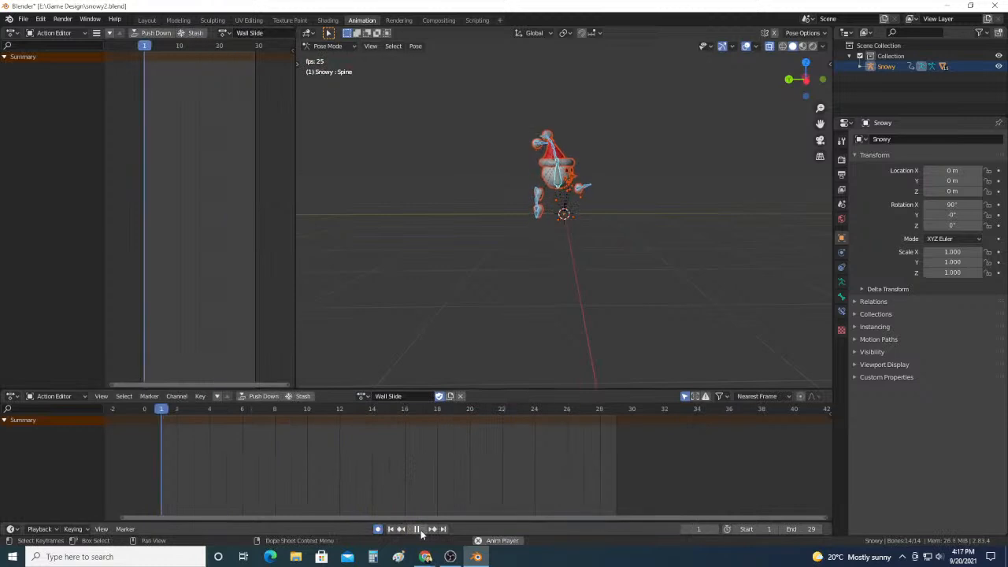
{"action": "left_click", "coordinate": [418, 530]}
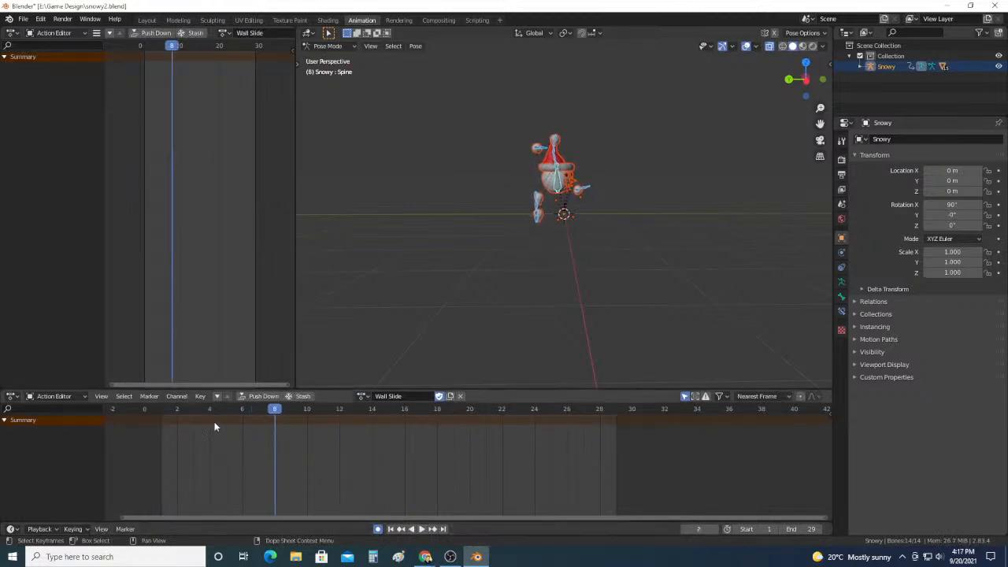
Step: Clear all transforms of every bone at frame 1 of Wall Slide and test the playback
{"action": "left_click", "coordinate": [166, 411]}
{"action": "left_click_drag", "start_coordinate": [666, 265], "coordinate": [490, 97]}
{"action": "right_click", "coordinate": [557, 174]}
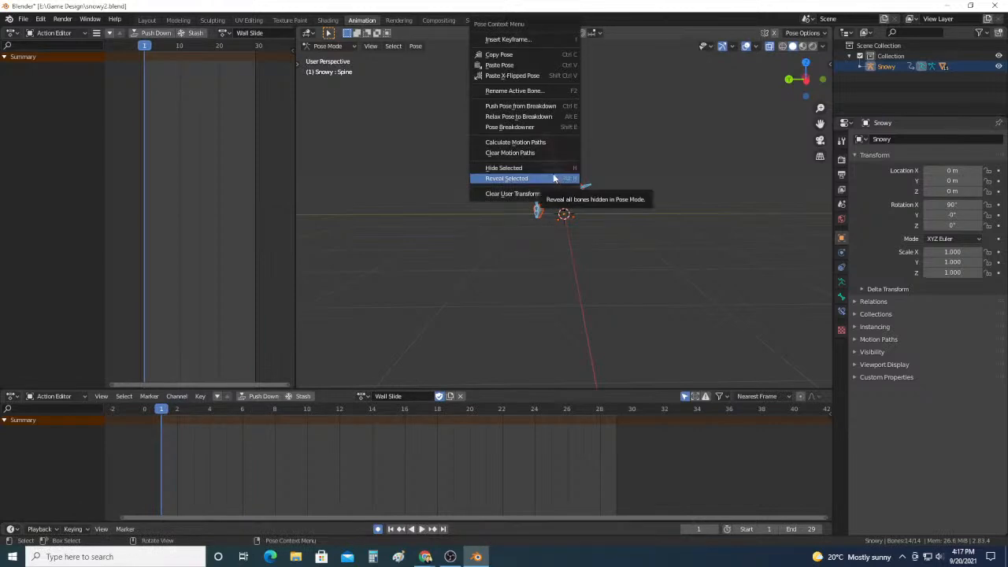
{"action": "left_click", "coordinate": [412, 47]}
{"action": "mouse_move", "coordinate": [457, 62]}
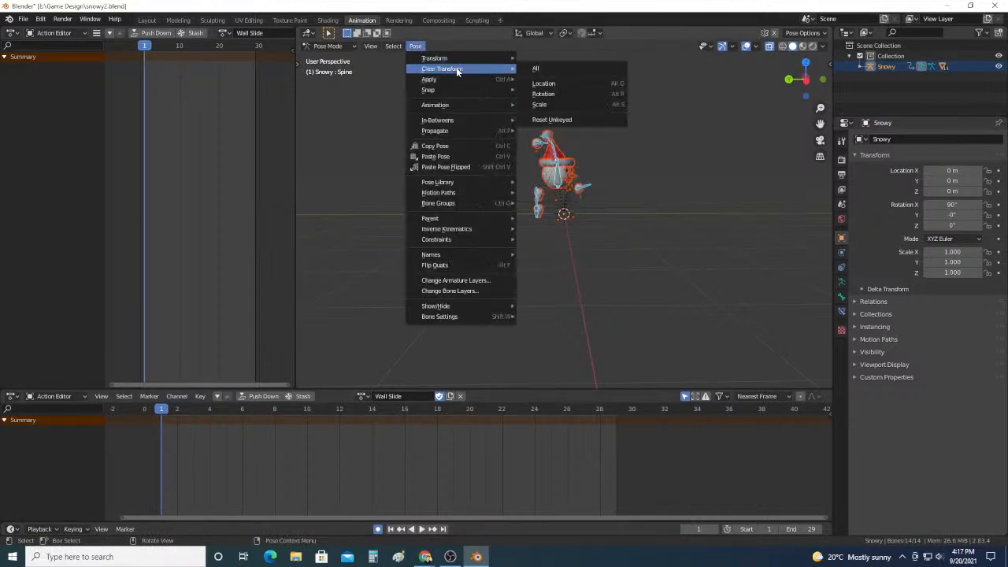
{"action": "left_click", "coordinate": [562, 80]}
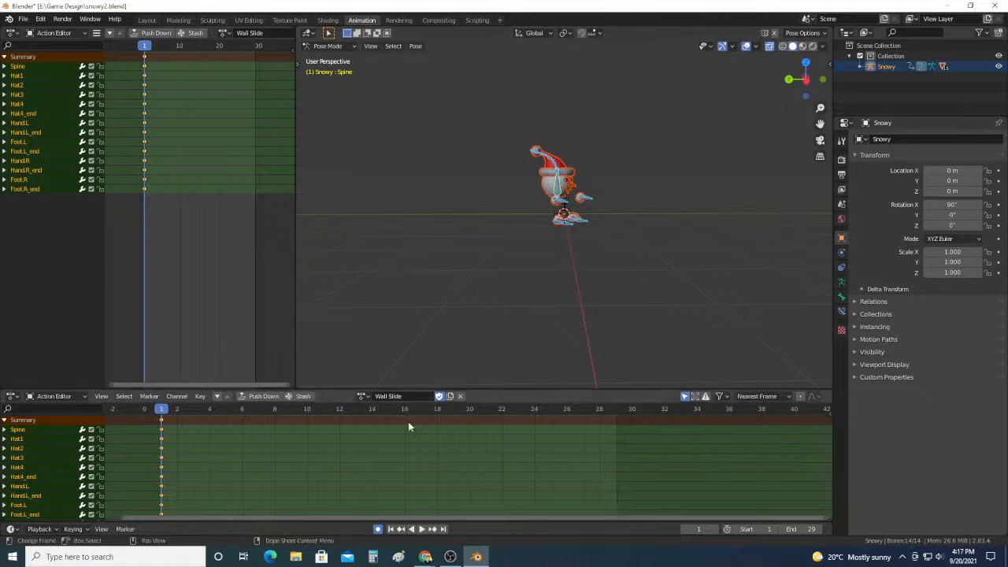
{"action": "left_click", "coordinate": [421, 529]}
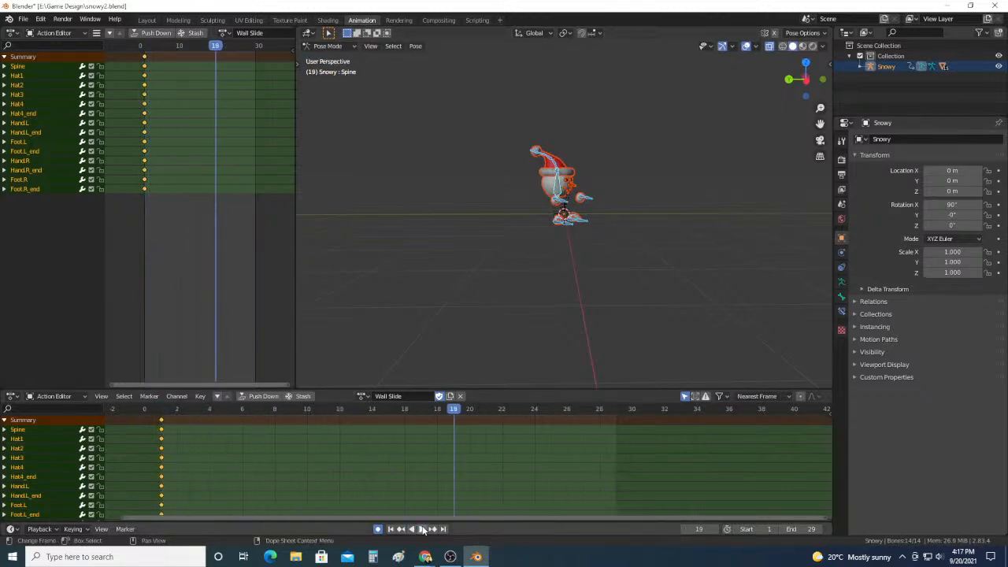
{"action": "left_click", "coordinate": [418, 529]}
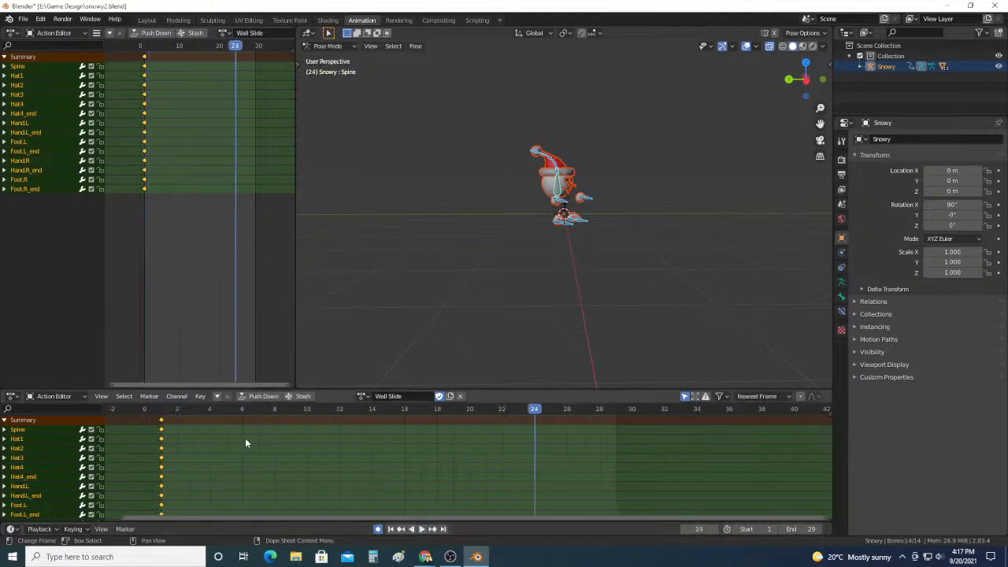
Step: At frame 1, move the Hand.L bone about 1.04 m up and back so it sits behind the hat
{"action": "left_click", "coordinate": [161, 411]}
{"action": "left_click", "coordinate": [625, 175]}
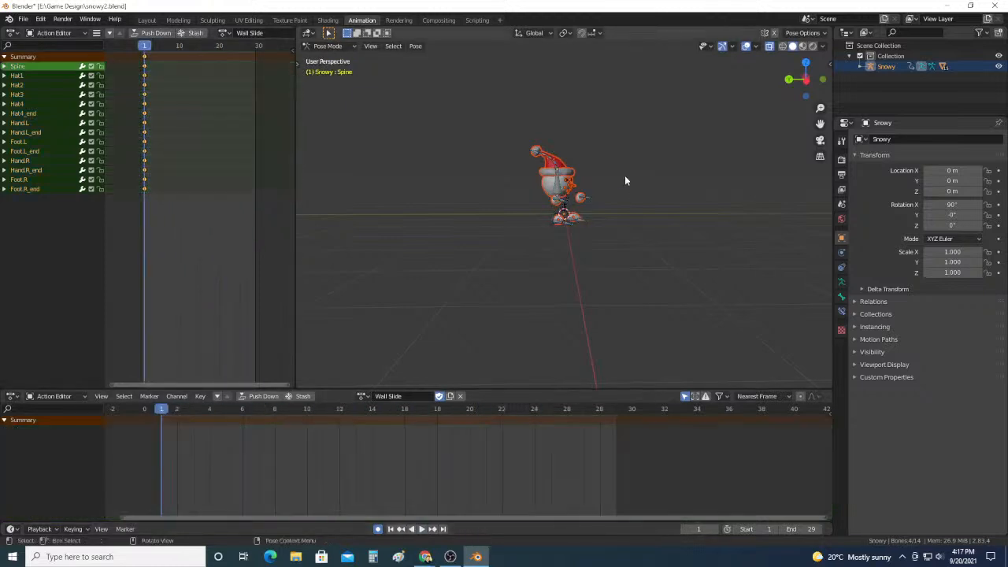
{"action": "scroll", "coordinate": [626, 175], "scroll_direction": "up", "scroll_amount": 4}
{"action": "middle_click_drag", "start_coordinate": [625, 171], "coordinate": [588, 166]}
{"action": "left_click", "coordinate": [533, 197]}
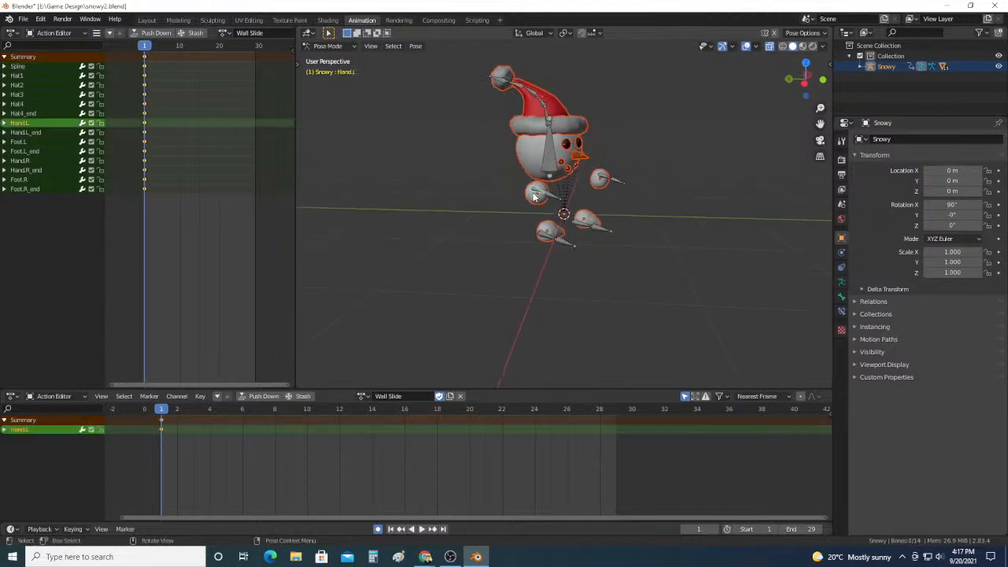
{"action": "mouse_move", "coordinate": [522, 216]}
{"action": "middle_mouse_down"}
{"action": "mouse_move", "coordinate": [493, 232]}
{"action": "mouse_move", "coordinate": [539, 231]}
{"action": "mouse_move", "coordinate": [512, 228]}
{"action": "middle_mouse_up"}
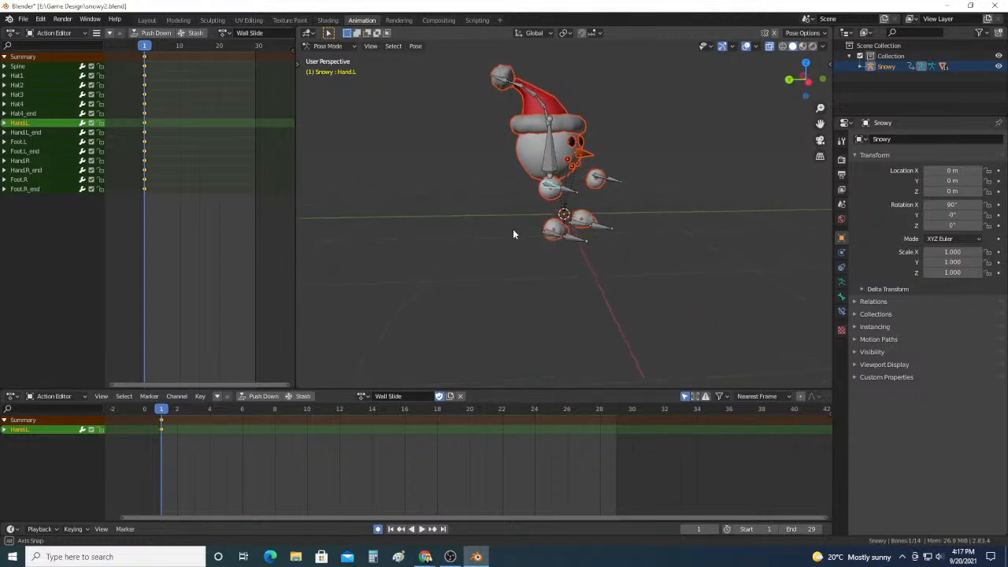
{"action": "key", "text": "g"}
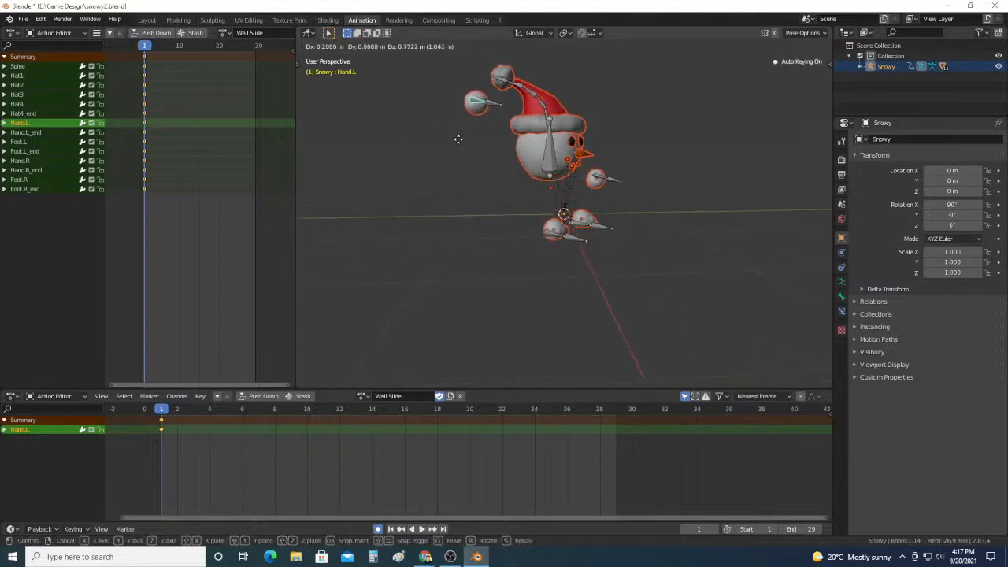
{"action": "left_click", "coordinate": [462, 140]}
Step: Rotate the Foot.L bone to point straight down and, in the side view, move it back behind the body
{"action": "mouse_move", "coordinate": [633, 160]}
{"action": "middle_mouse_down"}
{"action": "mouse_move", "coordinate": [614, 158]}
{"action": "mouse_move", "coordinate": [628, 154]}
{"action": "middle_mouse_up"}
{"action": "left_click", "coordinate": [551, 237]}
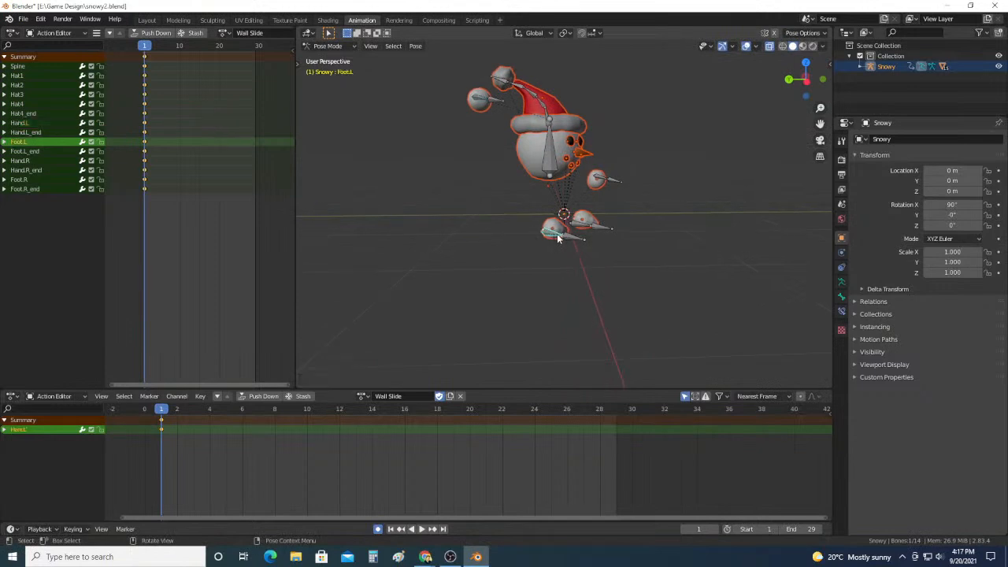
{"action": "key", "text": "r"}
{"action": "left_click", "coordinate": [541, 254]}
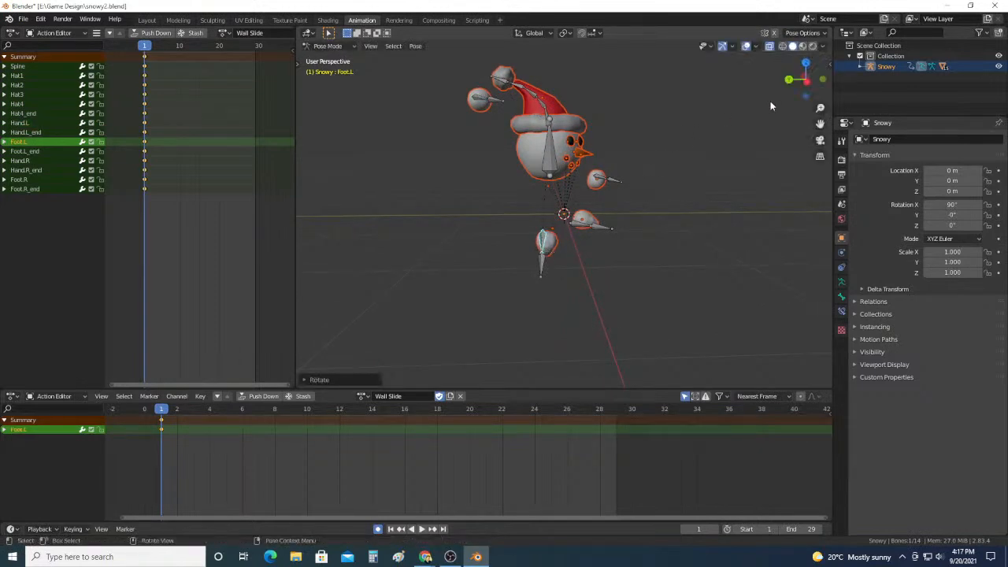
{"action": "left_click", "coordinate": [808, 81]}
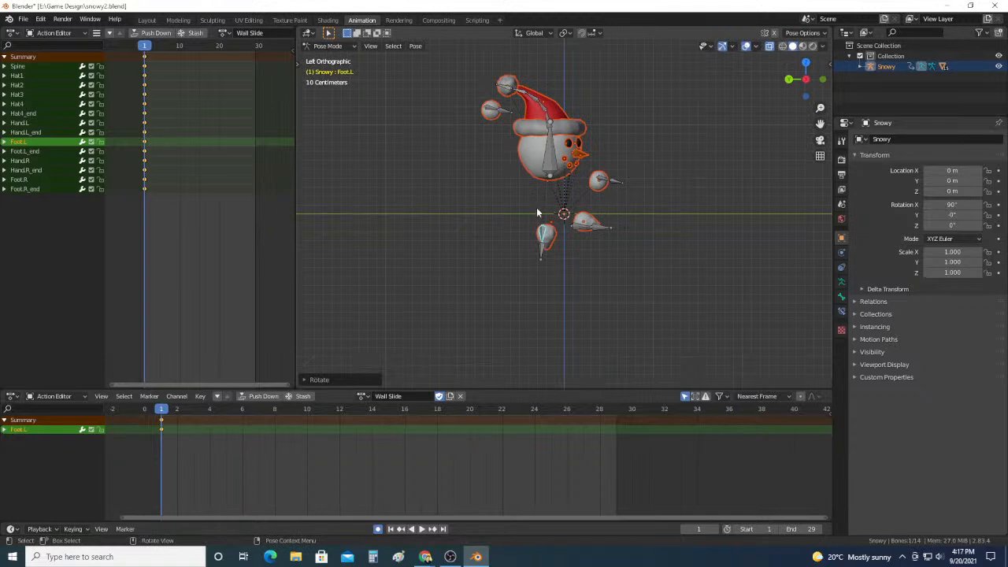
{"action": "key", "text": "g"}
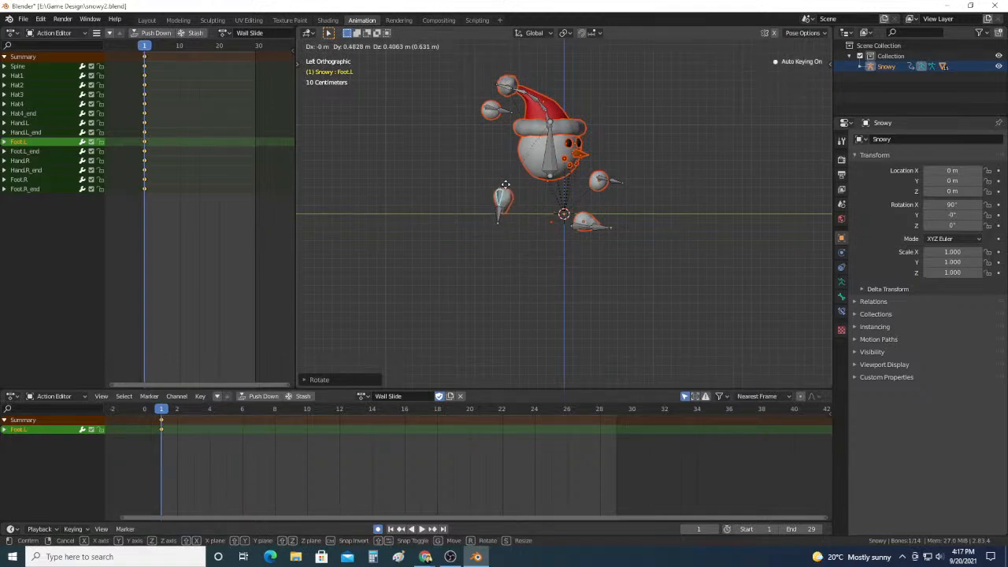
{"action": "left_click", "coordinate": [508, 220]}
Step: Rotate the Foot.R bone about 89° to point down and move it about 0.91 m back and up, directly above Foot.L
{"action": "left_click", "coordinate": [581, 230]}
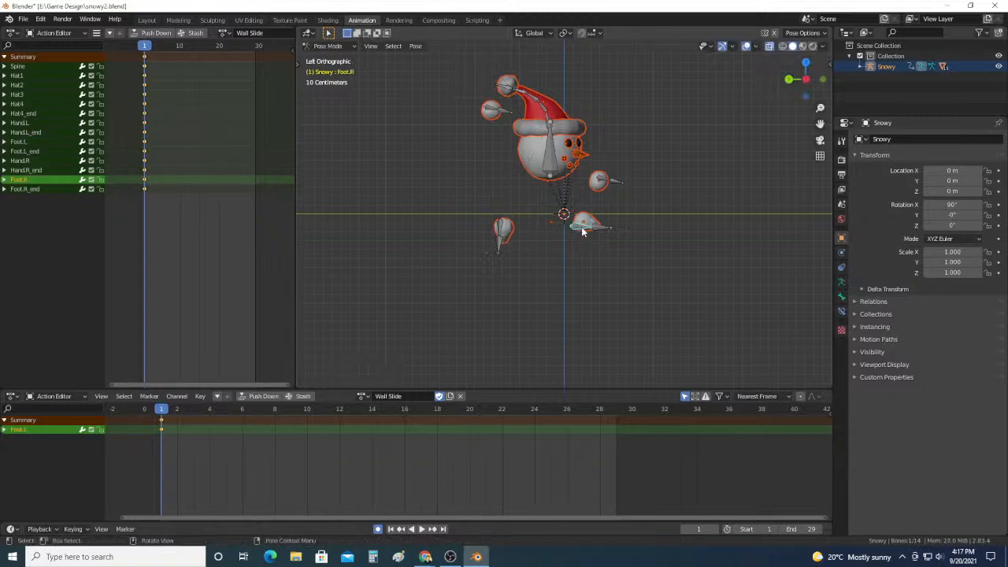
{"action": "key", "text": "r"}
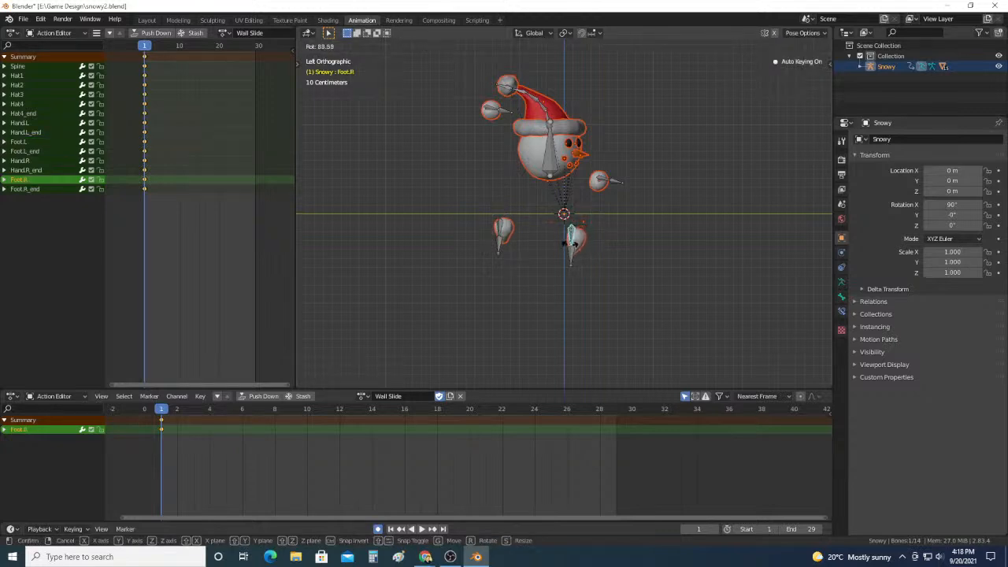
{"action": "left_click", "coordinate": [571, 248]}
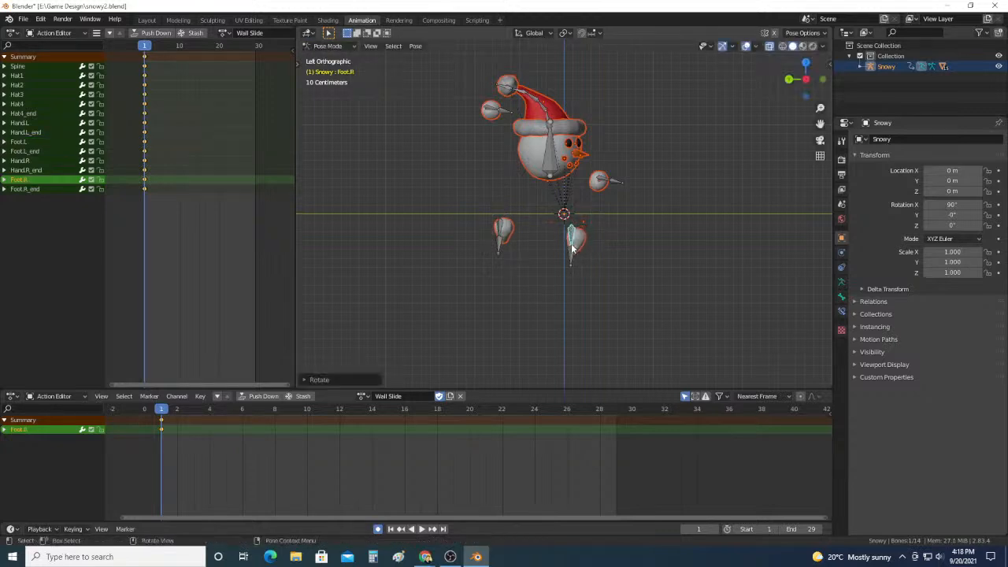
{"action": "key", "text": "g"}
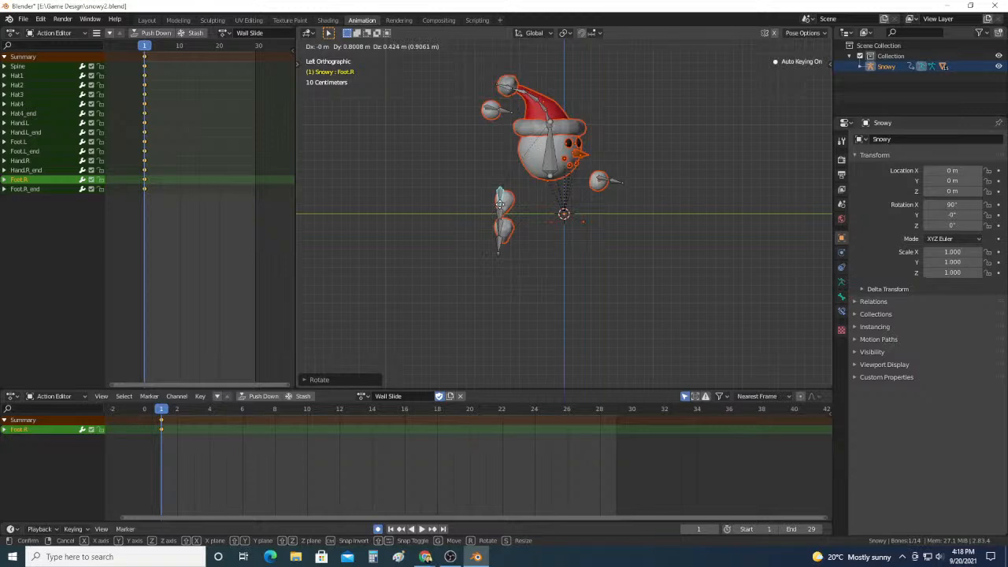
{"action": "left_click", "coordinate": [499, 204]}
{"action": "key", "text": "g"}
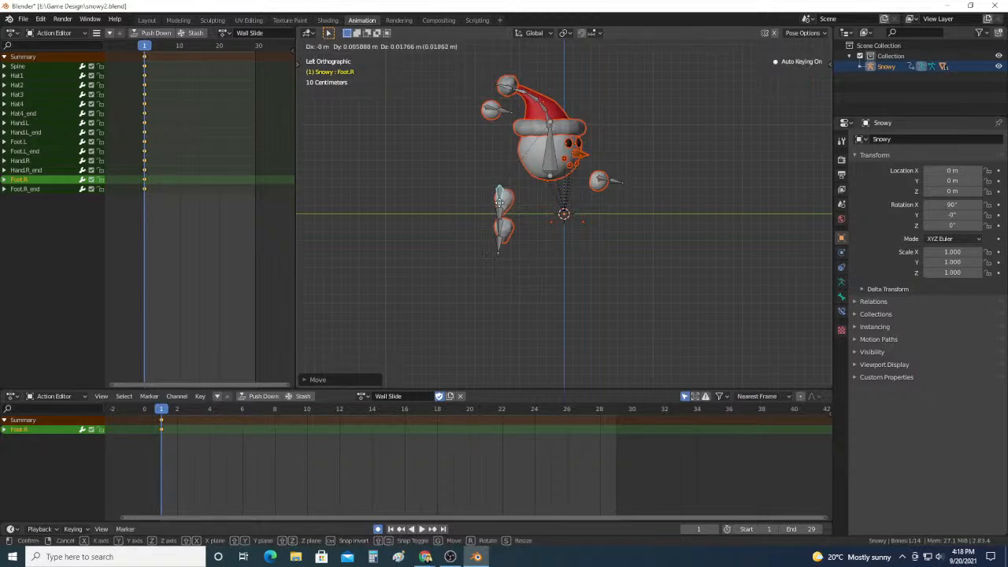
{"action": "left_click", "coordinate": [499, 205]}
Step: Fine-tune the position of Foot.L below Foot.R and shift Hand.L about 0.03 m towards the hat
{"action": "left_click", "coordinate": [499, 232]}
{"action": "key", "text": "g"}
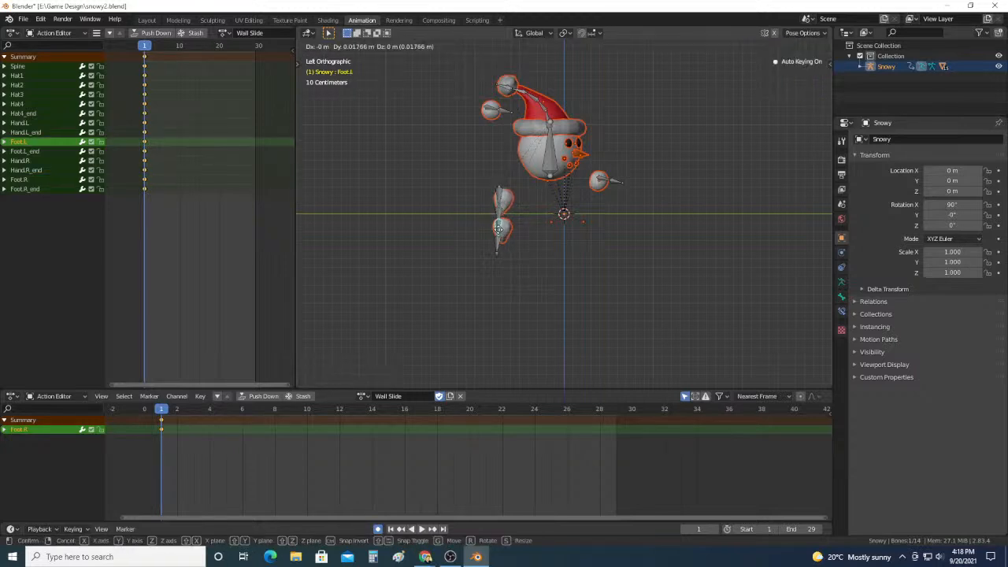
{"action": "left_click", "coordinate": [499, 228]}
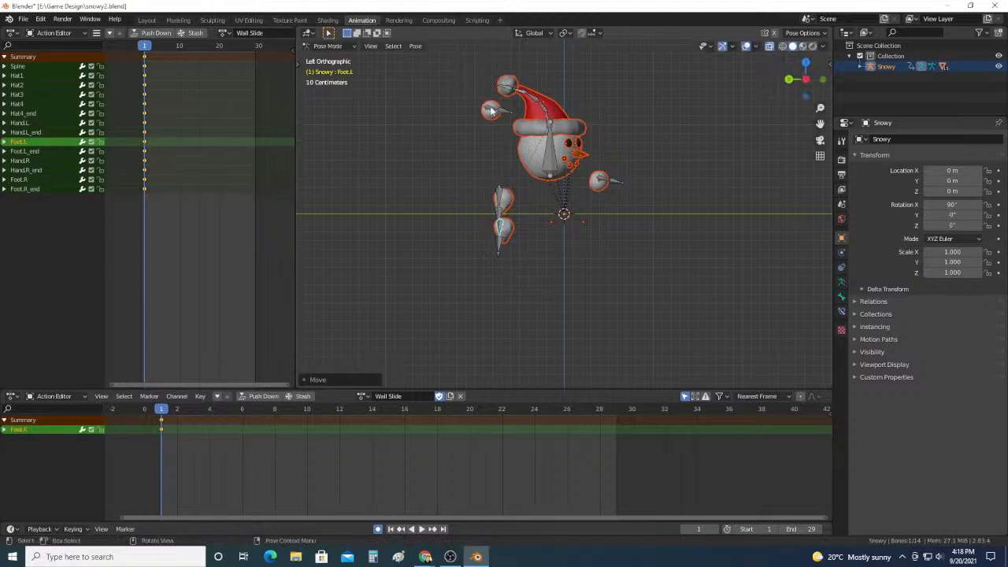
{"action": "left_click", "coordinate": [490, 111]}
{"action": "key", "text": "g"}
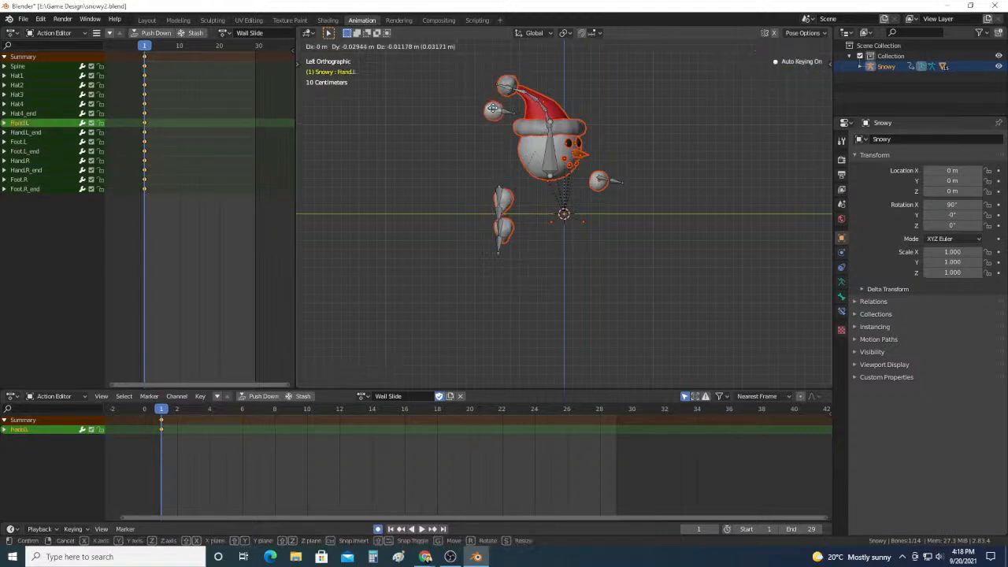
{"action": "left_click", "coordinate": [492, 108]}
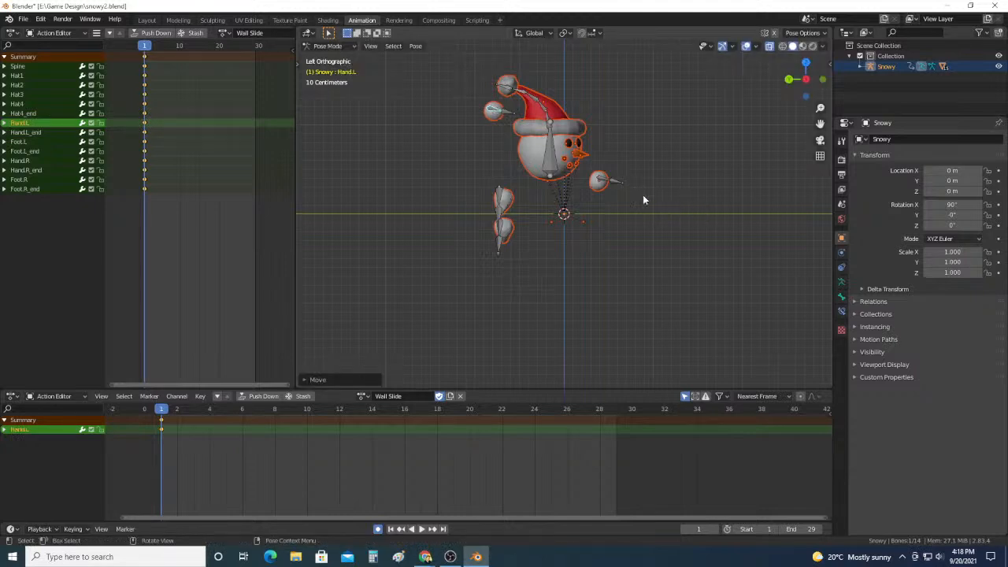
{"action": "mouse_move", "coordinate": [689, 211]}
{"action": "middle_mouse_down"}
{"action": "mouse_move", "coordinate": [573, 226]}
{"action": "mouse_move", "coordinate": [685, 225]}
{"action": "middle_mouse_up"}
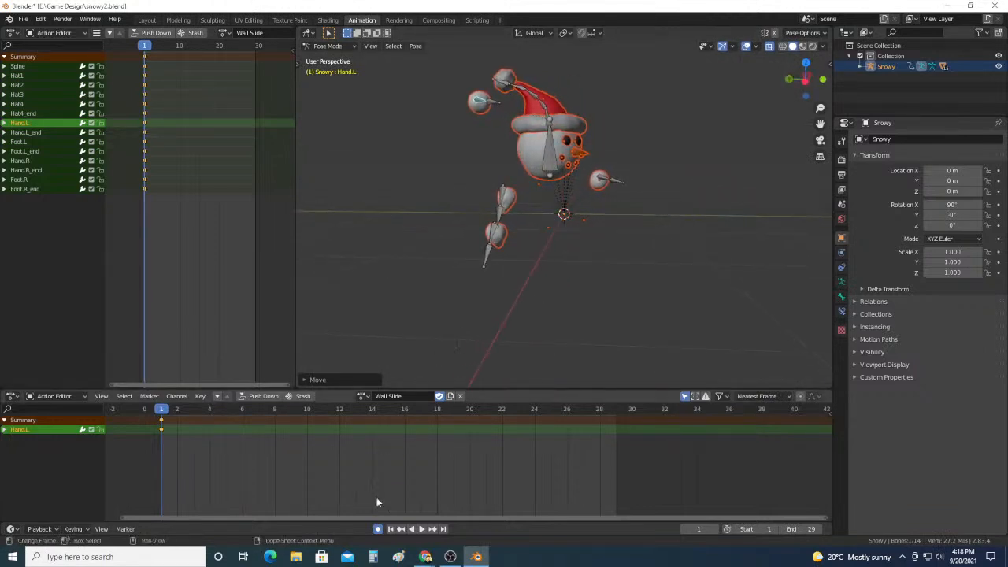
Step: Play the Wall Slide action to check the pose from the left orthographic view, and return to frame 1
{"action": "left_click", "coordinate": [421, 529]}
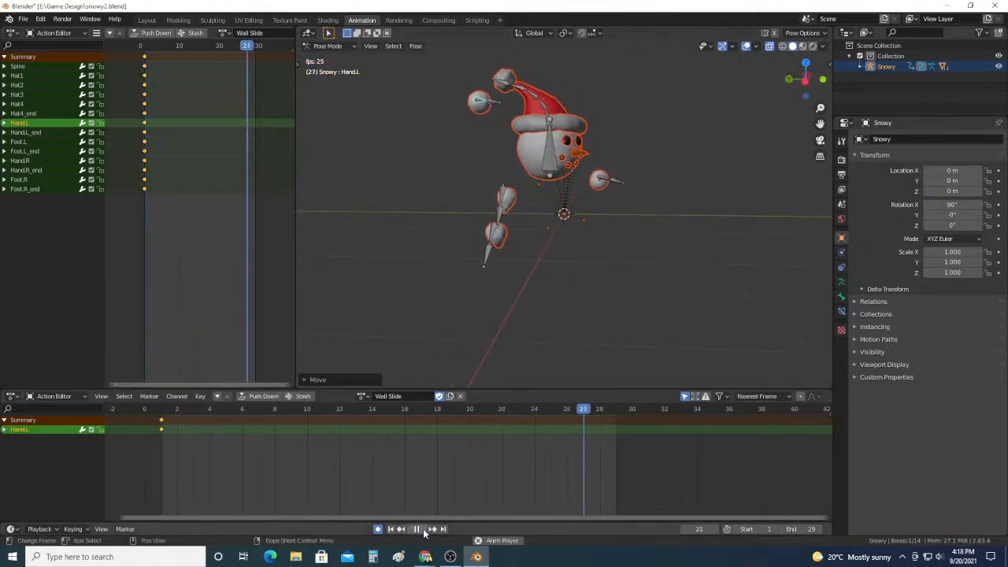
{"action": "left_click", "coordinate": [804, 82]}
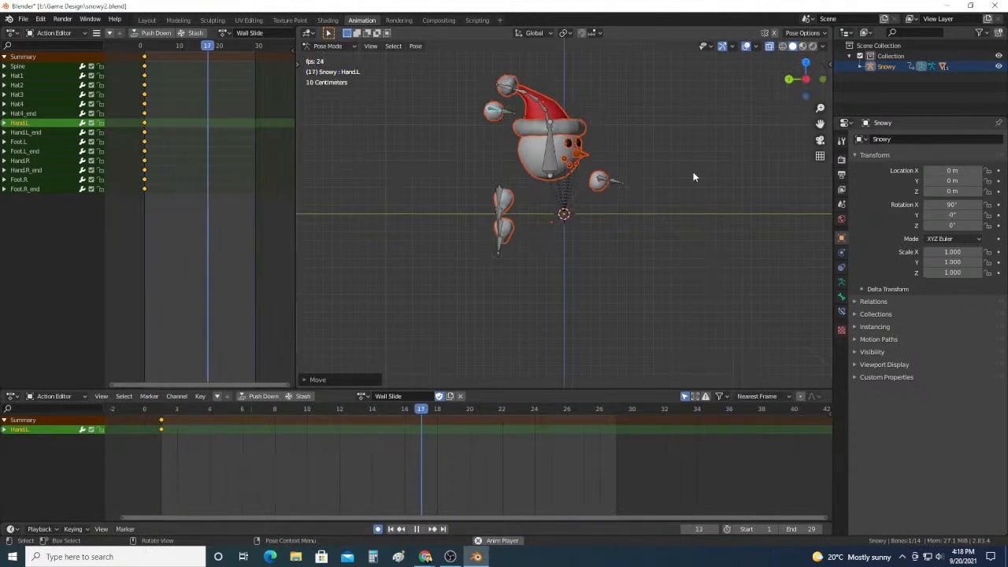
{"action": "left_click", "coordinate": [423, 529]}
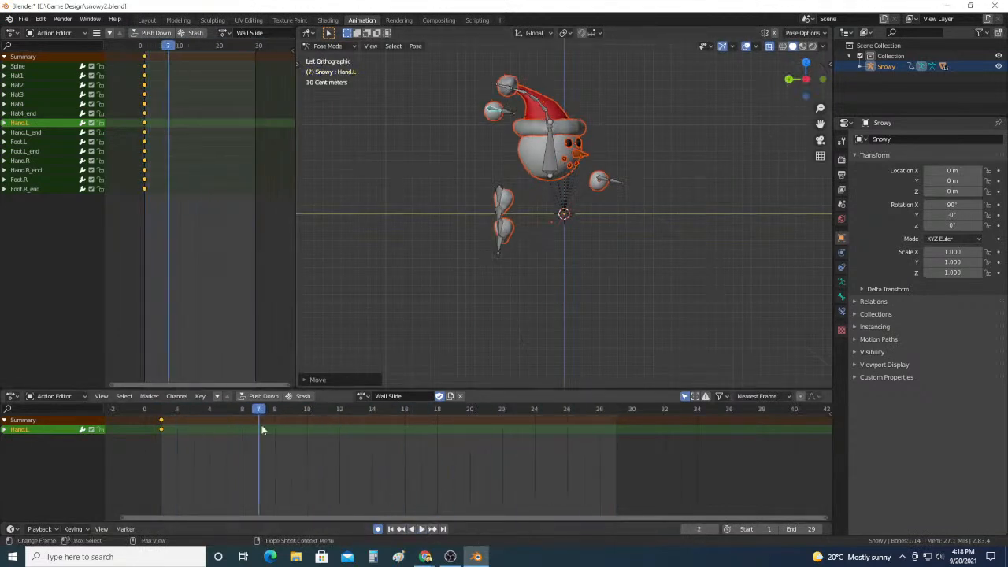
{"action": "left_click", "coordinate": [162, 411]}
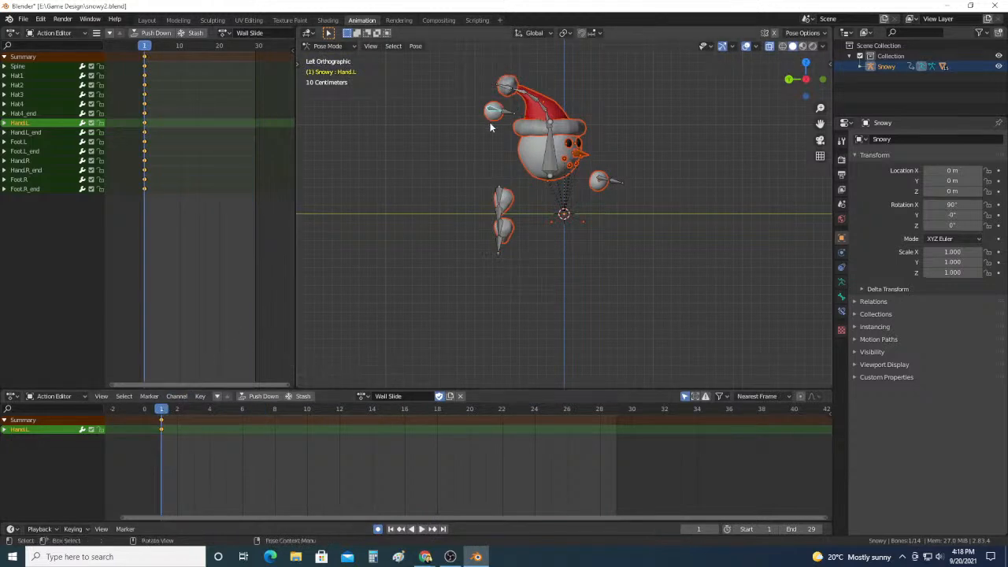
{"action": "key", "text": "space"}
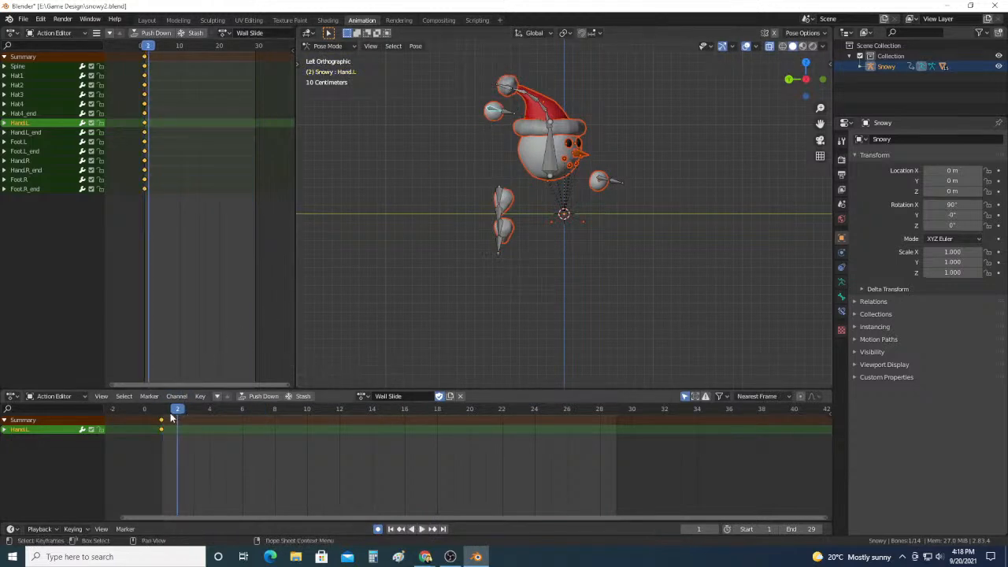
{"action": "left_click", "coordinate": [161, 412]}
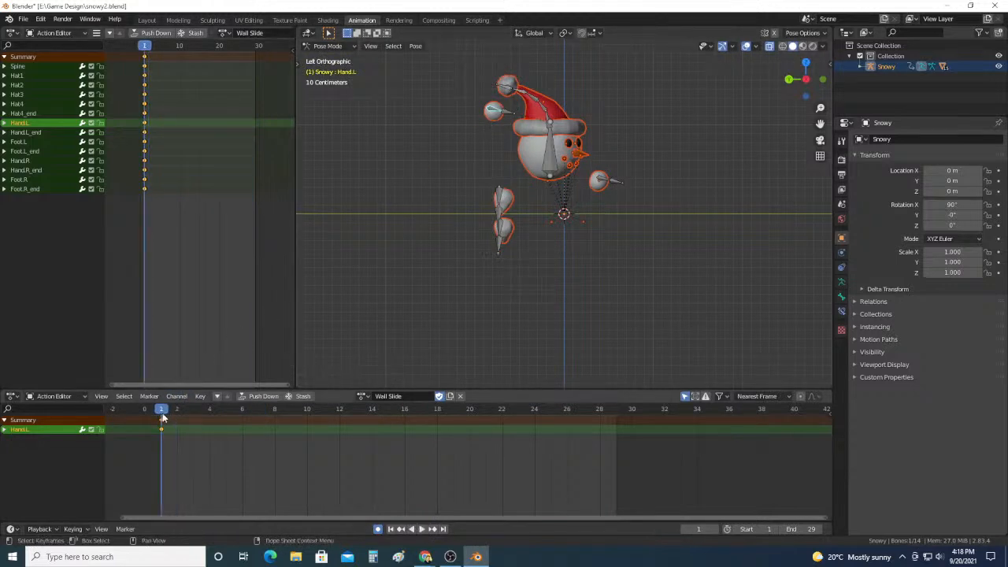
Step: Load the Snowy Fall action, play it and step through frames 1 to 5 as a reference
{"action": "left_click", "coordinate": [361, 396]}
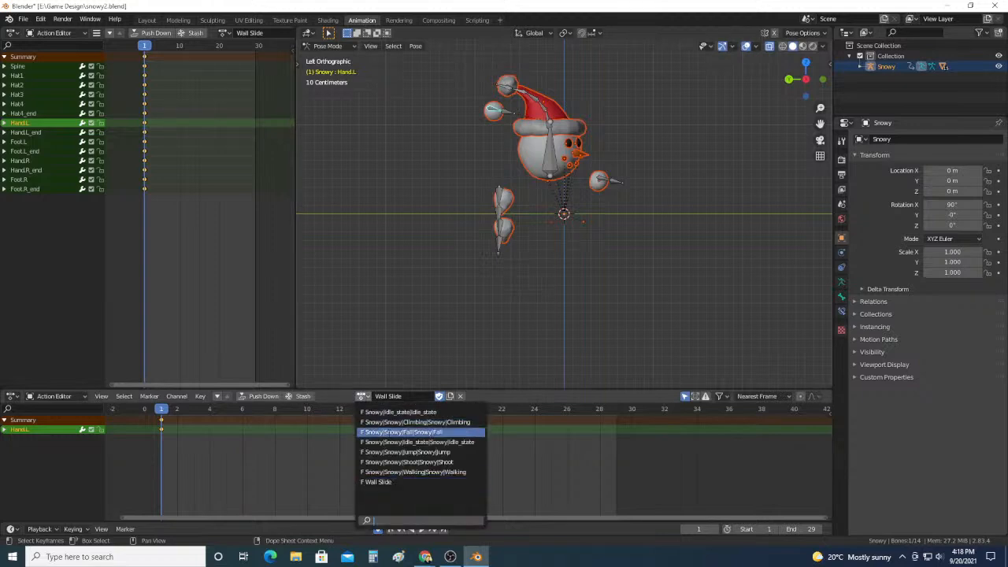
{"action": "left_click", "coordinate": [406, 432]}
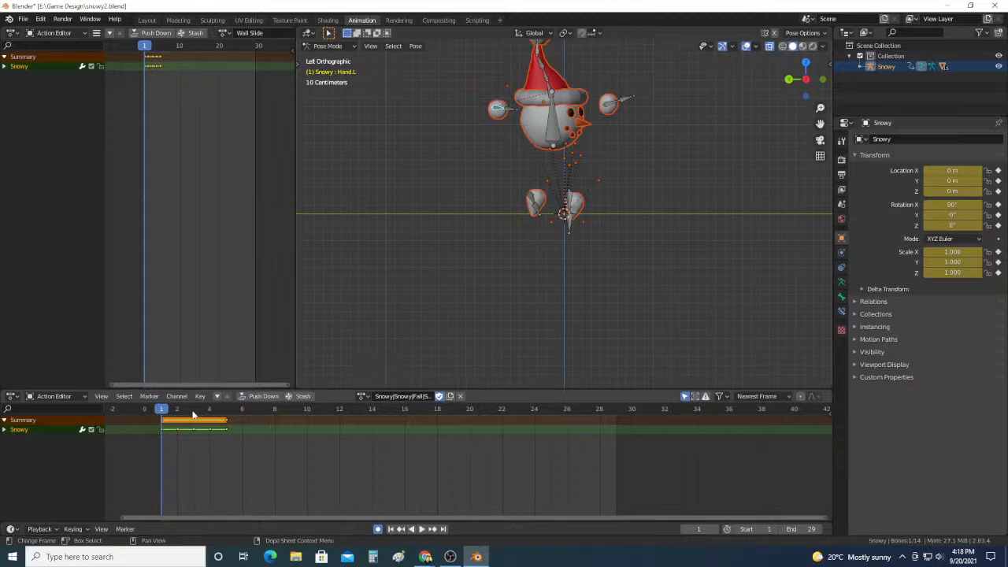
{"action": "left_click", "coordinate": [422, 530]}
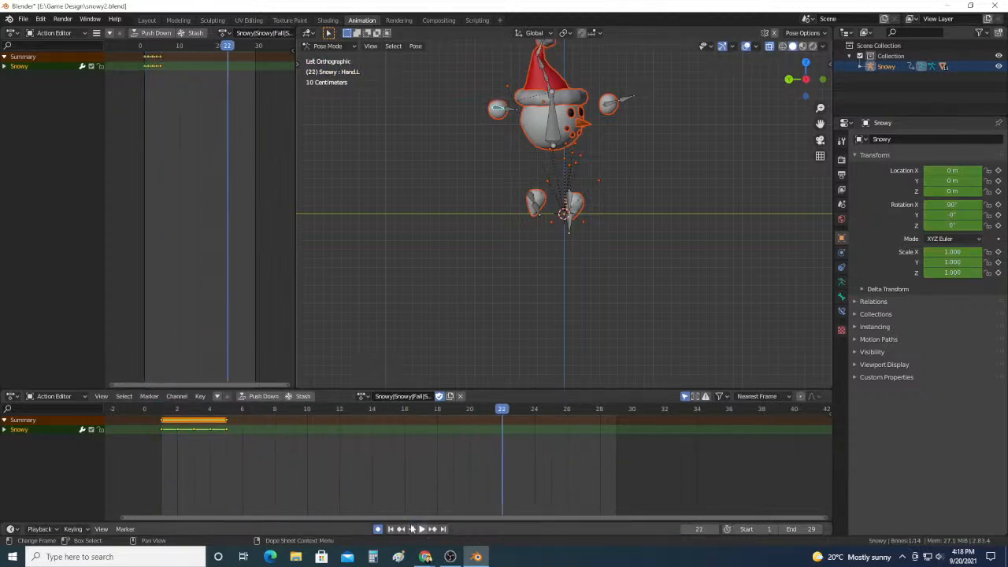
{"action": "left_click", "coordinate": [416, 529]}
{"action": "left_click", "coordinate": [177, 410]}
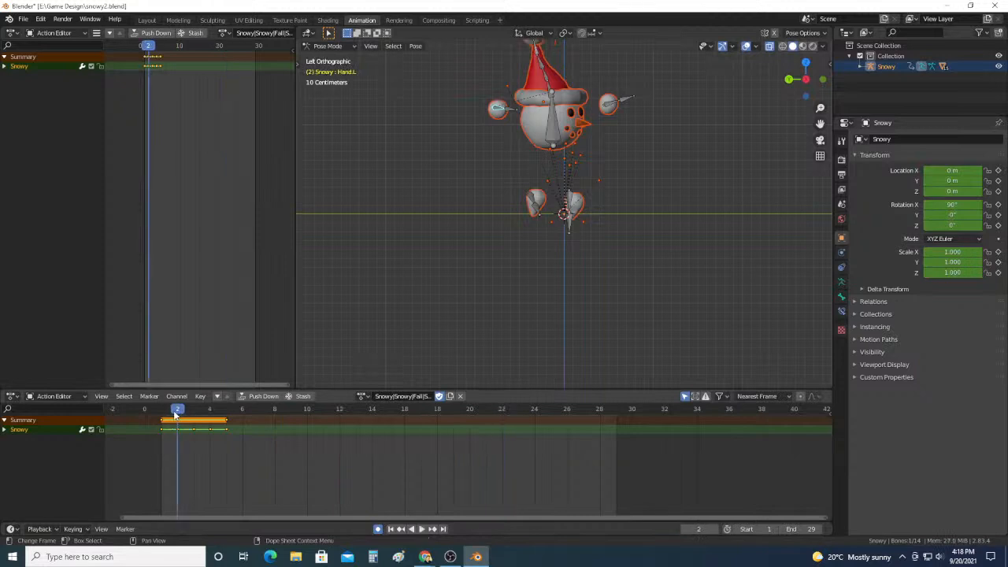
{"action": "left_click", "coordinate": [160, 410]}
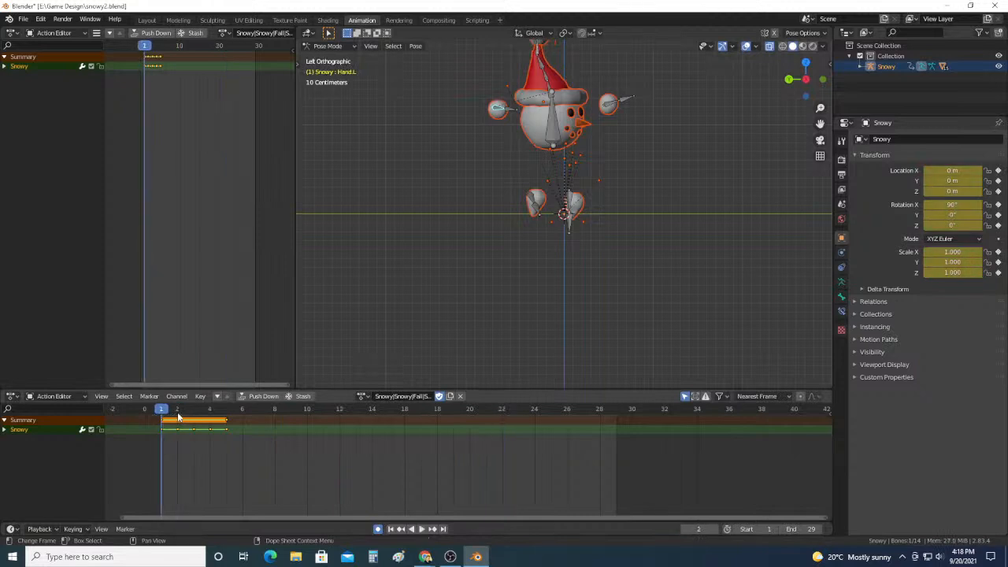
{"action": "key", "text": "Right"}
{"action": "key", "text": "Right"}
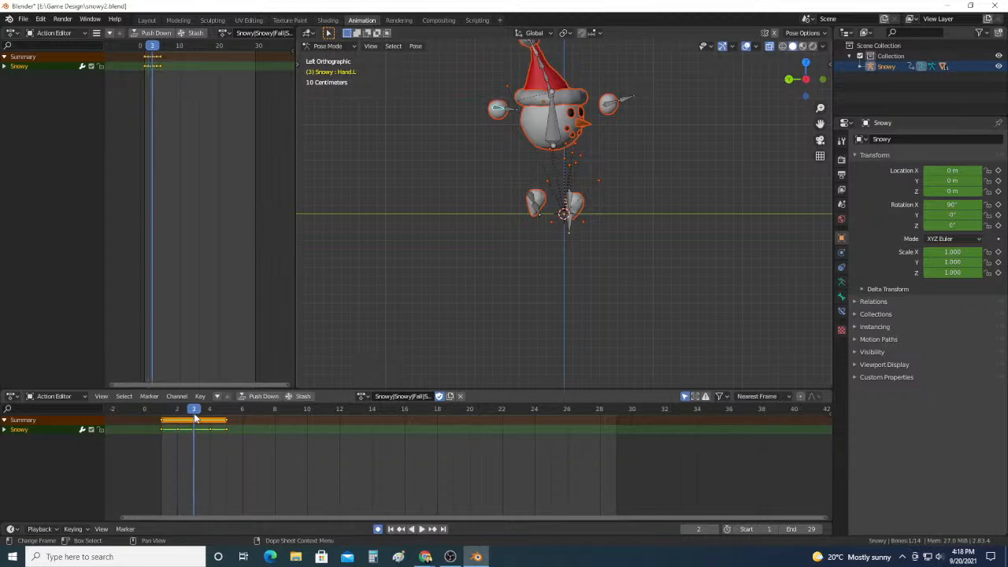
{"action": "key", "text": "Right"}
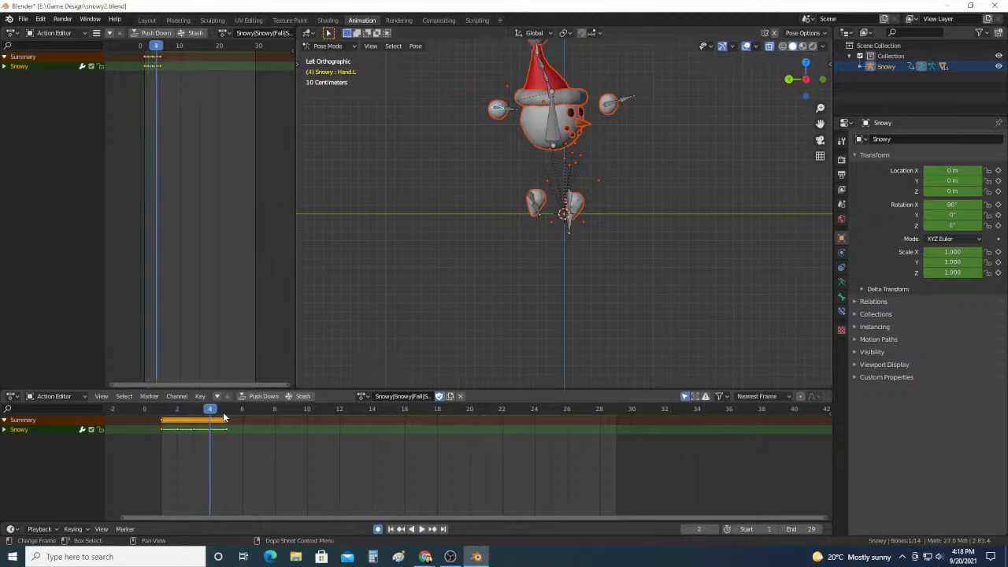
{"action": "key", "text": "Right"}
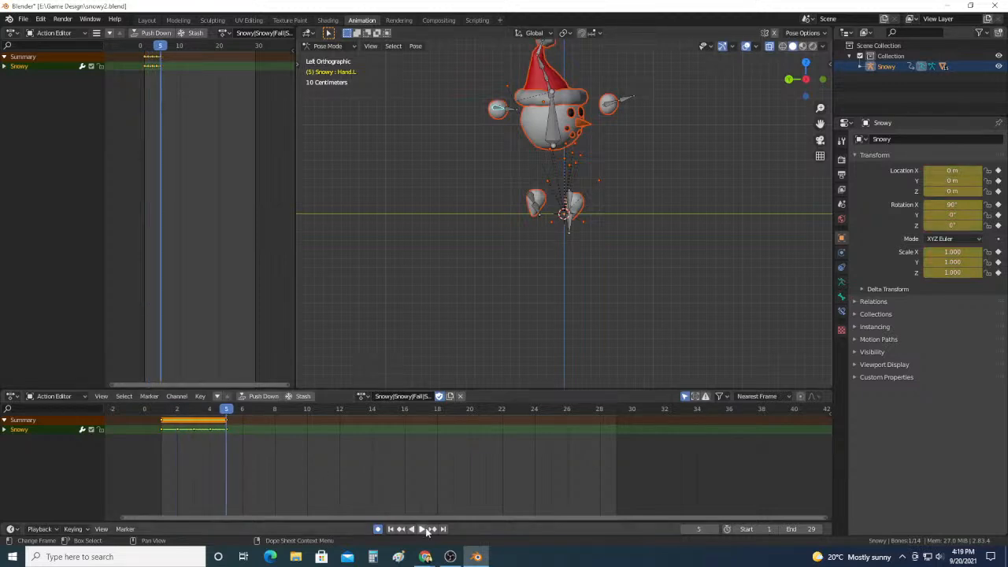
{"action": "left_click", "coordinate": [422, 529]}
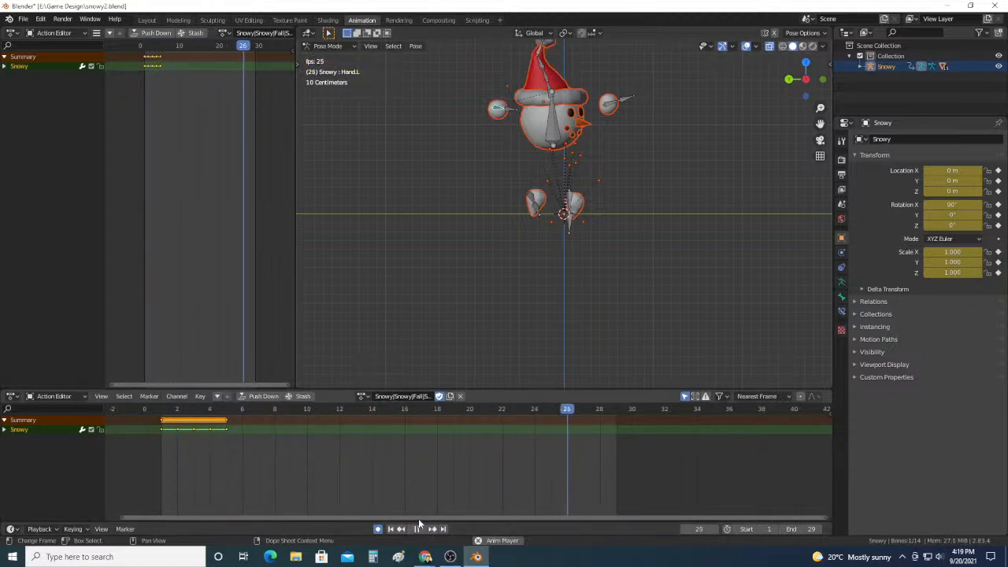
{"action": "left_click", "coordinate": [418, 529]}
Step: Switch back to the Wall Slide action and return to frame 1
{"action": "left_click", "coordinate": [365, 396]}
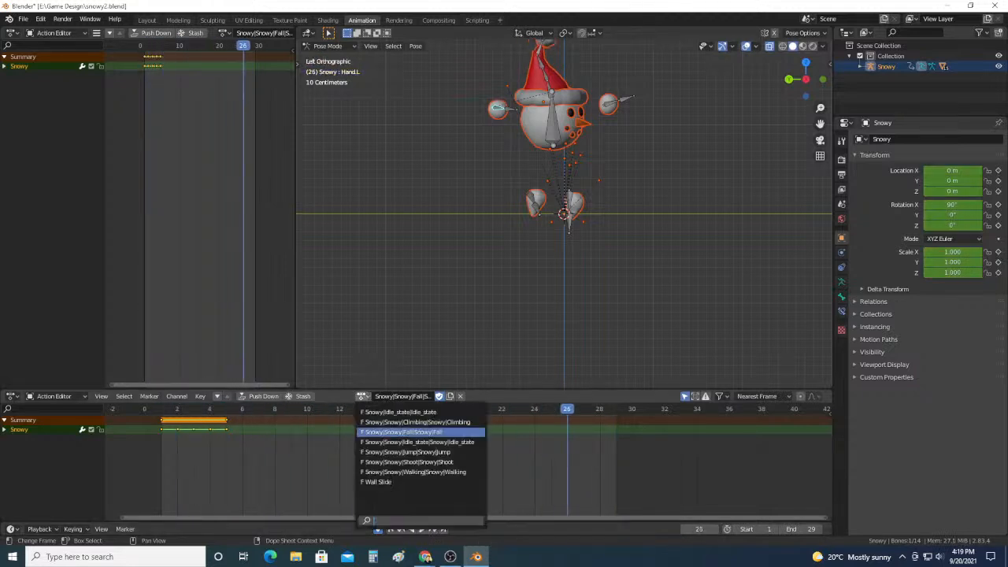
{"action": "left_click", "coordinate": [377, 481]}
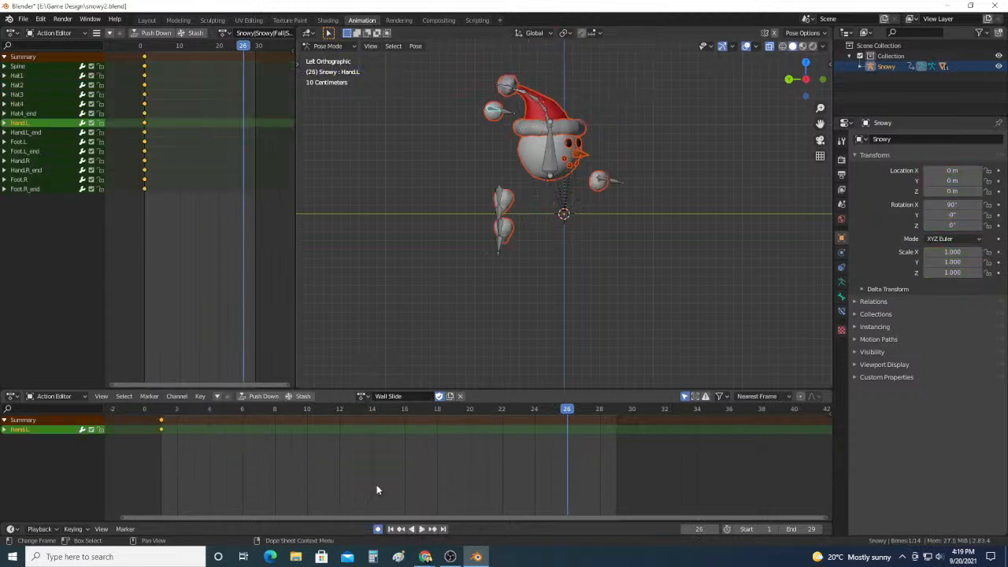
{"action": "left_click", "coordinate": [161, 408]}
Step: At frame 1, rotate the Hat3 bone and the Hat2 bone upward to raise the hat from its backward droop
{"action": "left_click", "coordinate": [535, 100]}
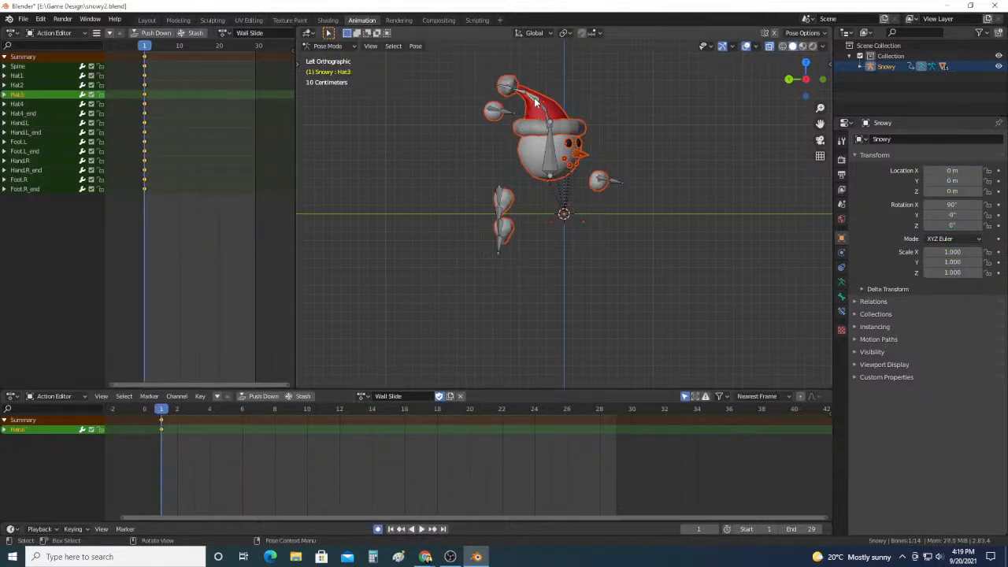
{"action": "key", "text": "r"}
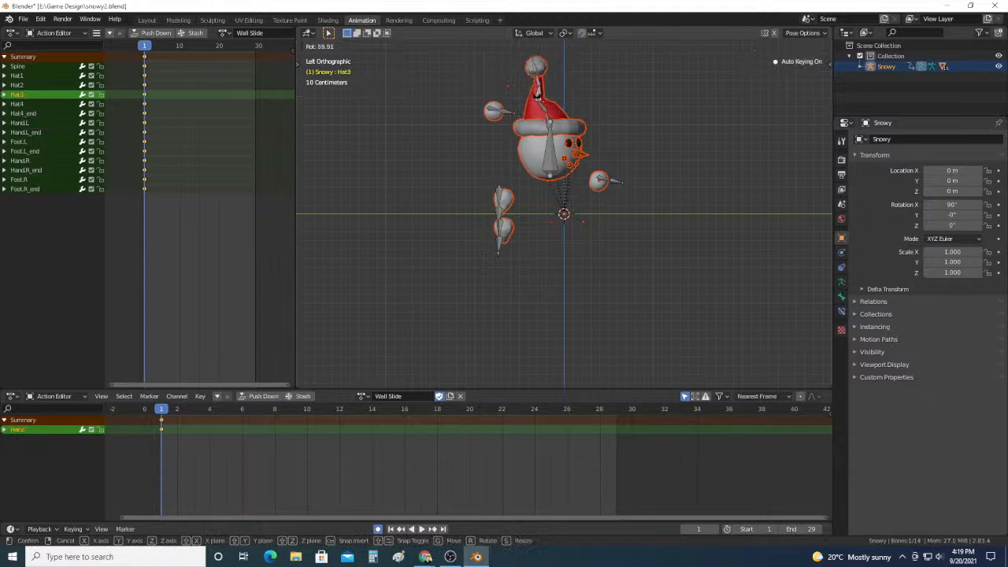
{"action": "left_click", "coordinate": [535, 94]}
{"action": "left_click", "coordinate": [544, 111]}
{"action": "key", "text": "r"}
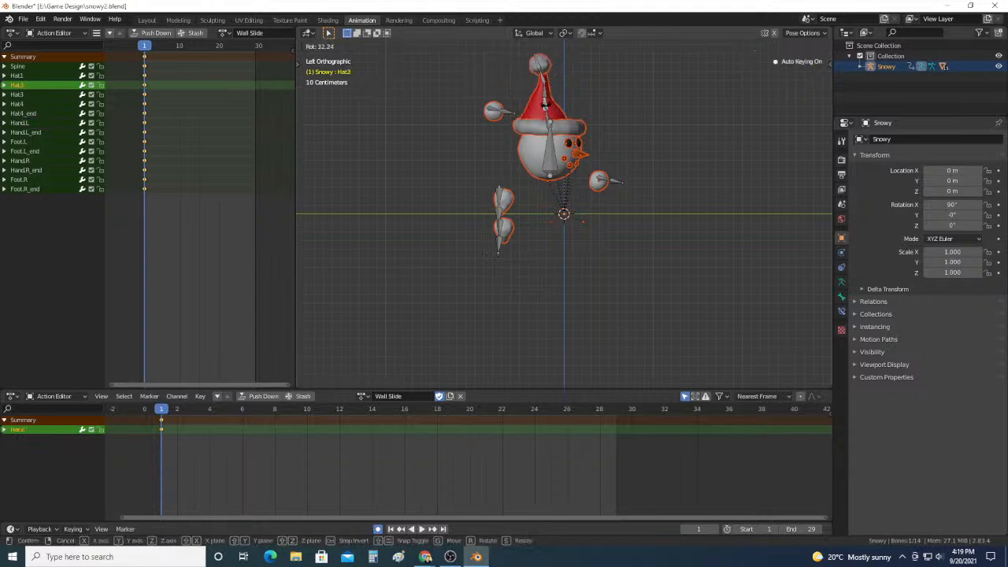
{"action": "left_click", "coordinate": [546, 109]}
Step: Refine the rotation of Hat3 and rotate Hat4 so the hat stands nearly upright with its tip tilted slightly backward
{"action": "left_click", "coordinate": [540, 95]}
{"action": "key", "text": "r"}
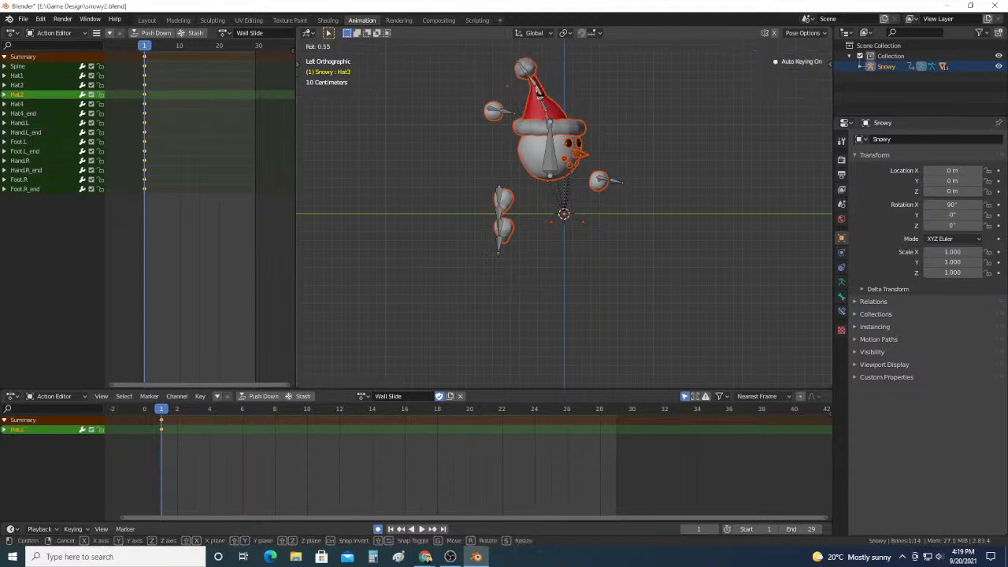
{"action": "left_click", "coordinate": [539, 92]}
{"action": "left_click", "coordinate": [539, 82]}
{"action": "key", "text": "r"}
{"action": "left_click", "coordinate": [539, 80]}
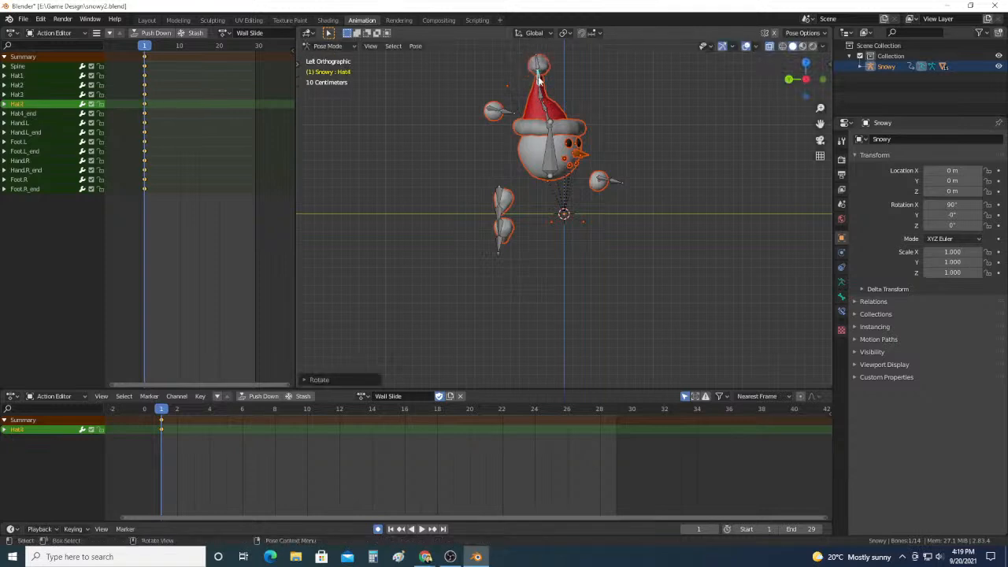
{"action": "left_click", "coordinate": [539, 65]}
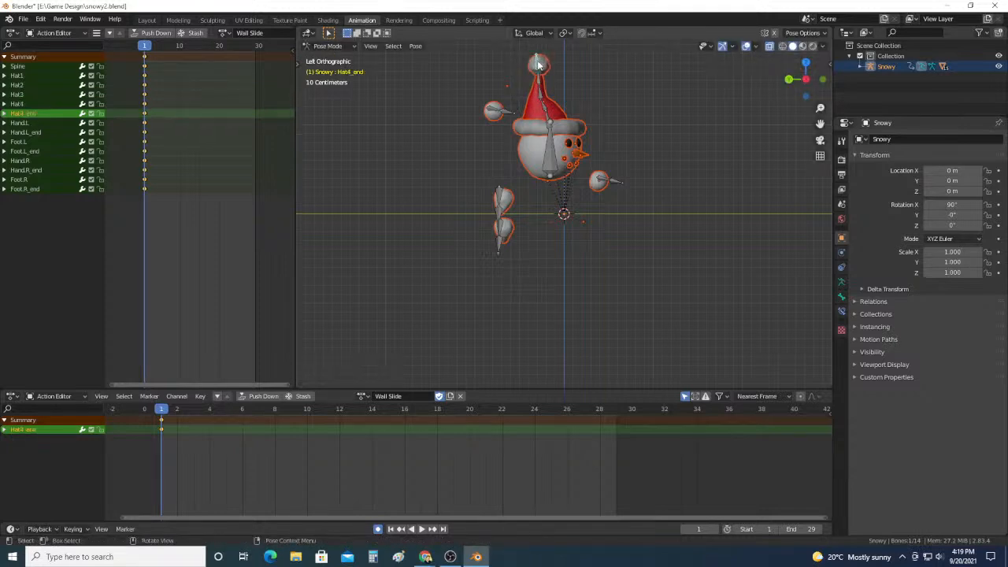
{"action": "left_click", "coordinate": [539, 79]}
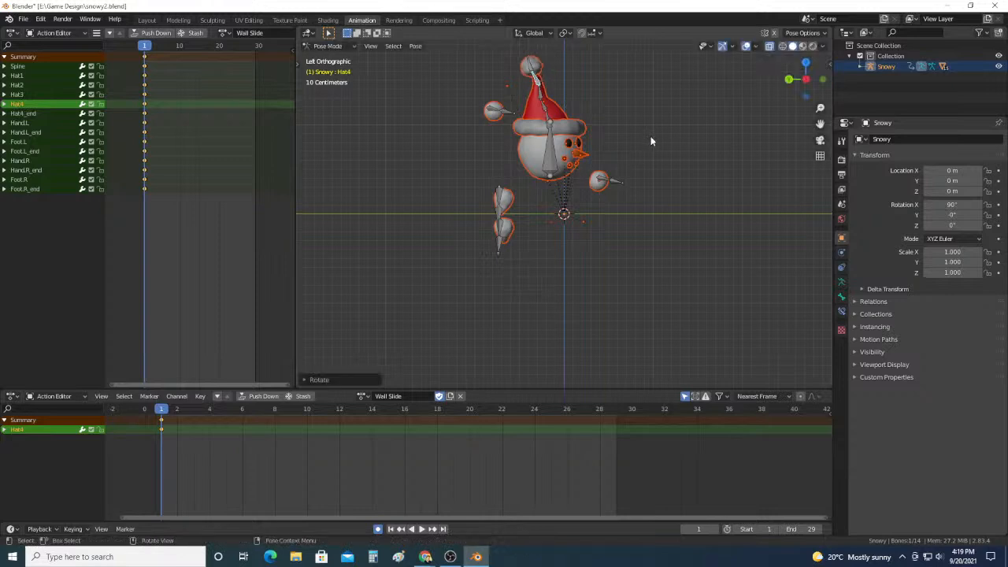
Step: Key the Hat4 bone's forward swing by rotating it about 21° at frame 2 and about 37° at frame 3
{"action": "left_click", "coordinate": [175, 410]}
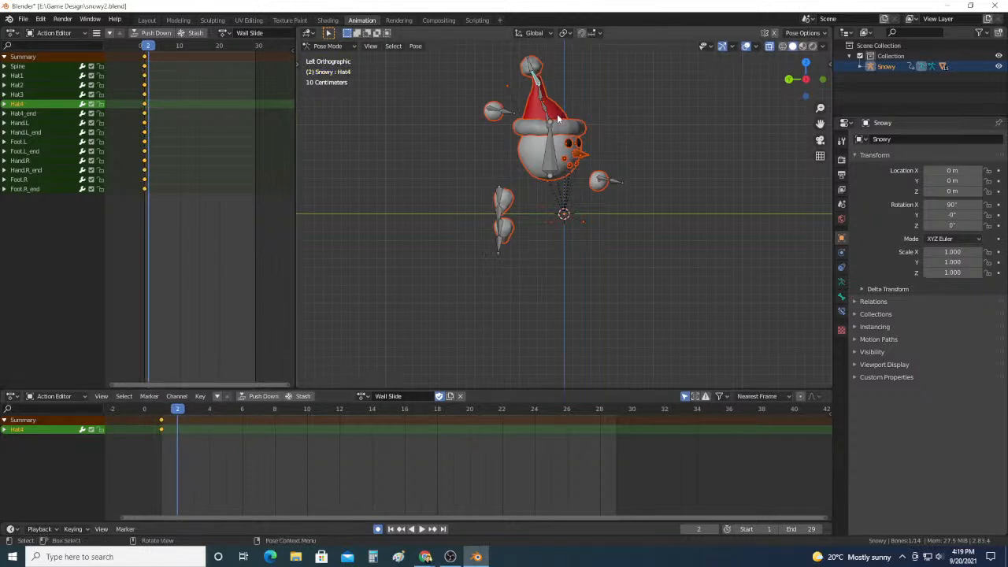
{"action": "key", "text": "r"}
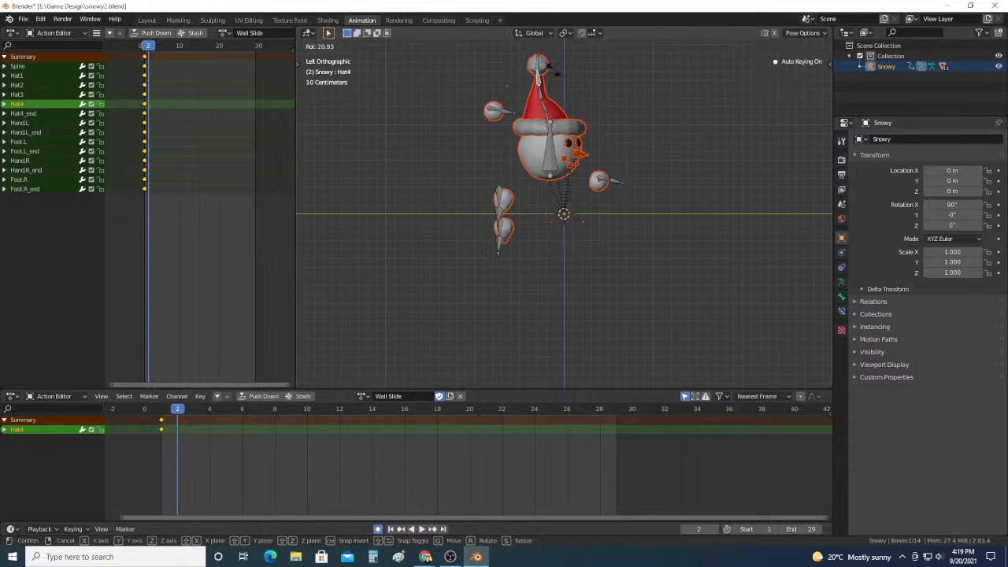
{"action": "left_click", "coordinate": [554, 69]}
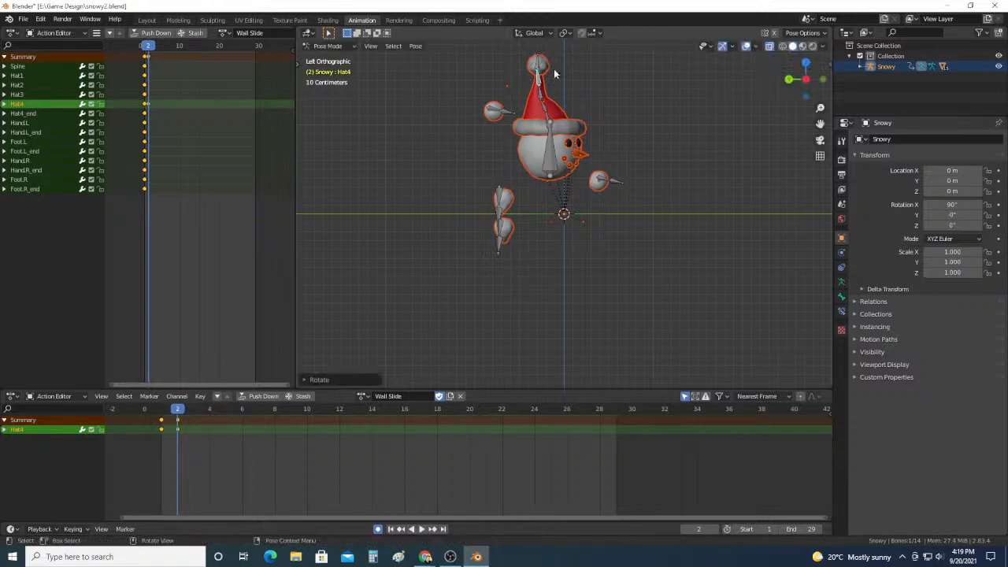
{"action": "left_click", "coordinate": [191, 413]}
{"action": "key", "text": "r"}
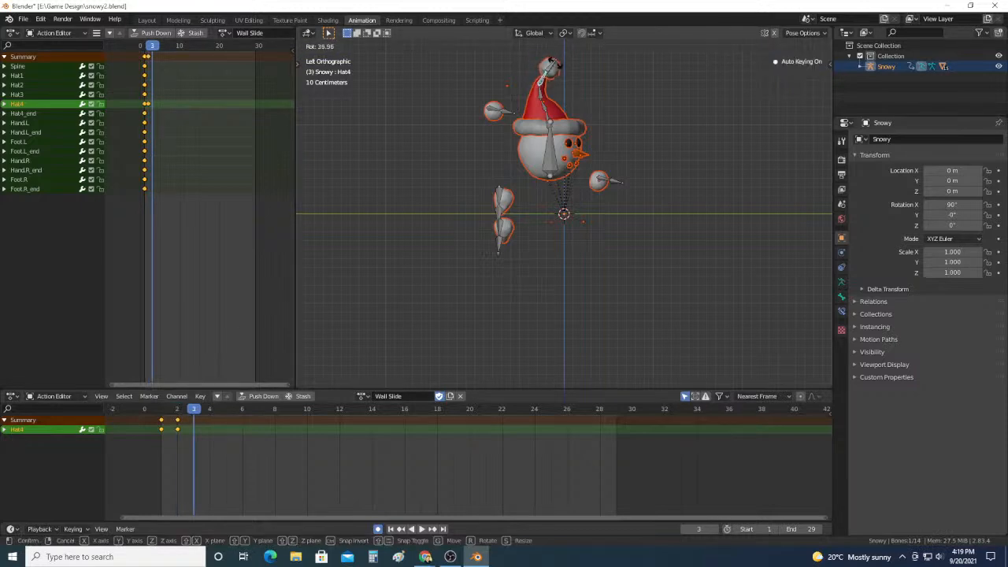
{"action": "left_click", "coordinate": [557, 68]}
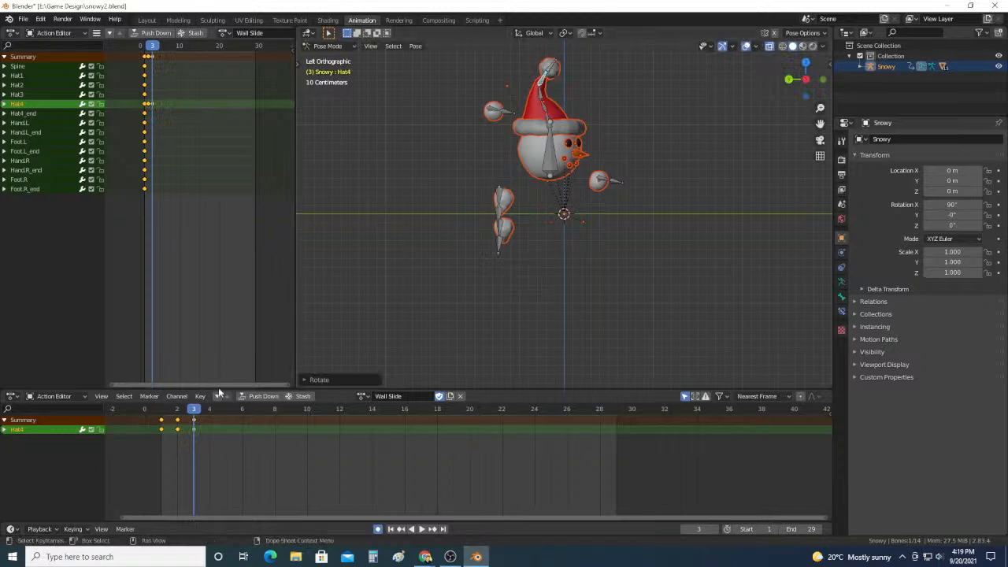
Step: Copy Hat4's frame 2 keyframe to frame 4 and its frame 1 keyframe to frame 5
{"action": "left_click", "coordinate": [177, 411]}
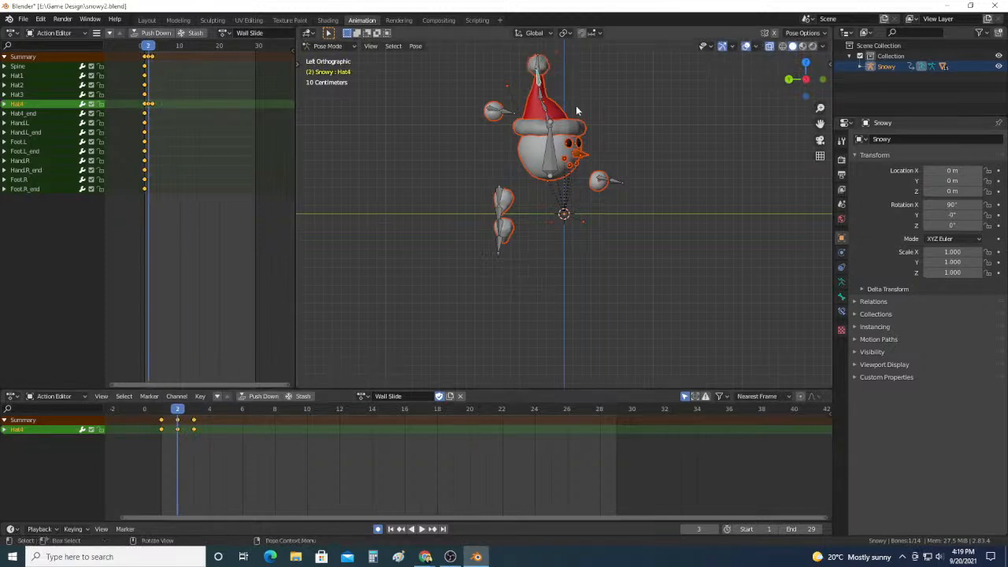
{"action": "left_click", "coordinate": [208, 411]}
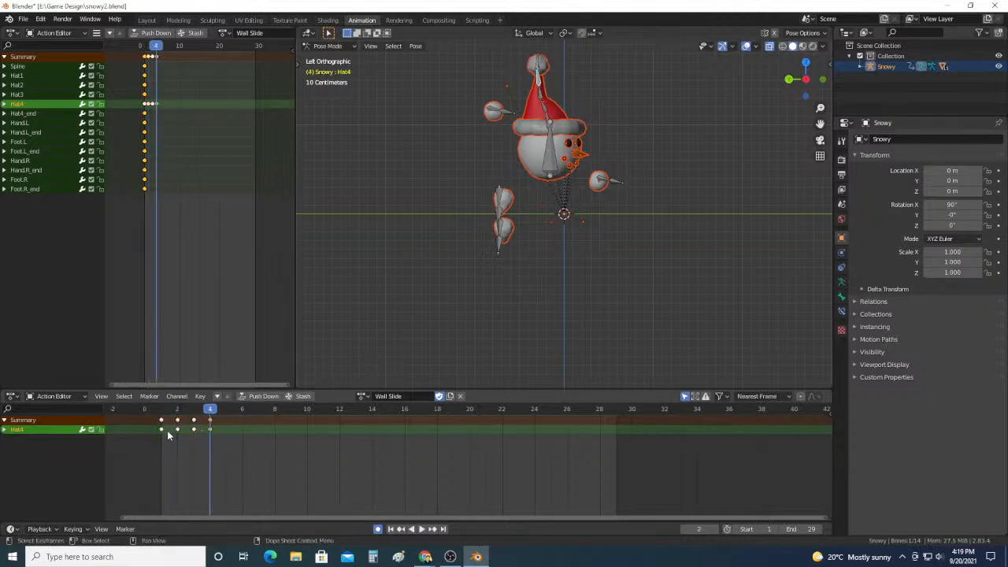
{"action": "left_click_drag", "start_coordinate": [166, 431], "coordinate": [155, 417]}
{"action": "left_click", "coordinate": [225, 416]}
{"action": "left_click", "coordinate": [227, 412]}
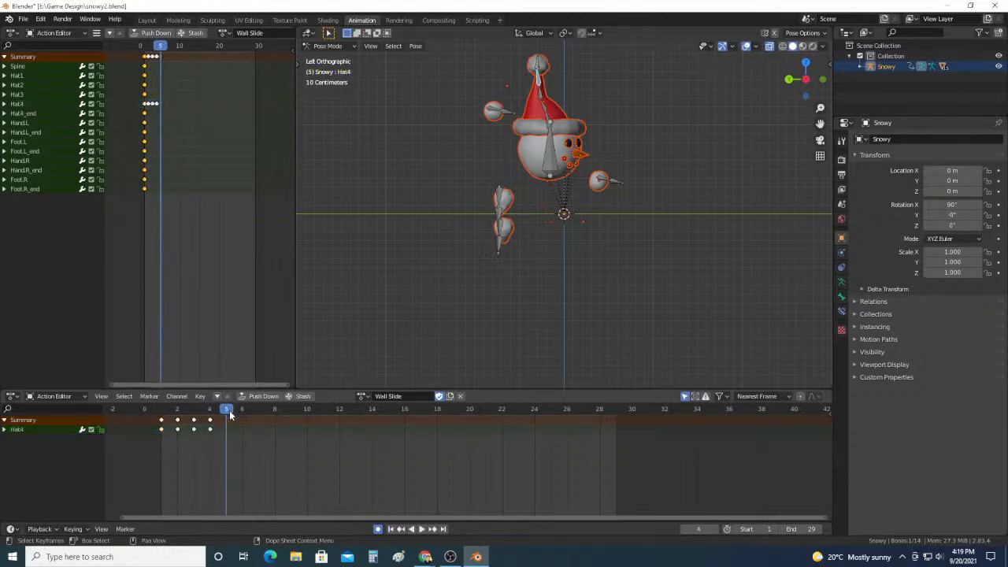
{"action": "key", "text": "ctrl+v"}
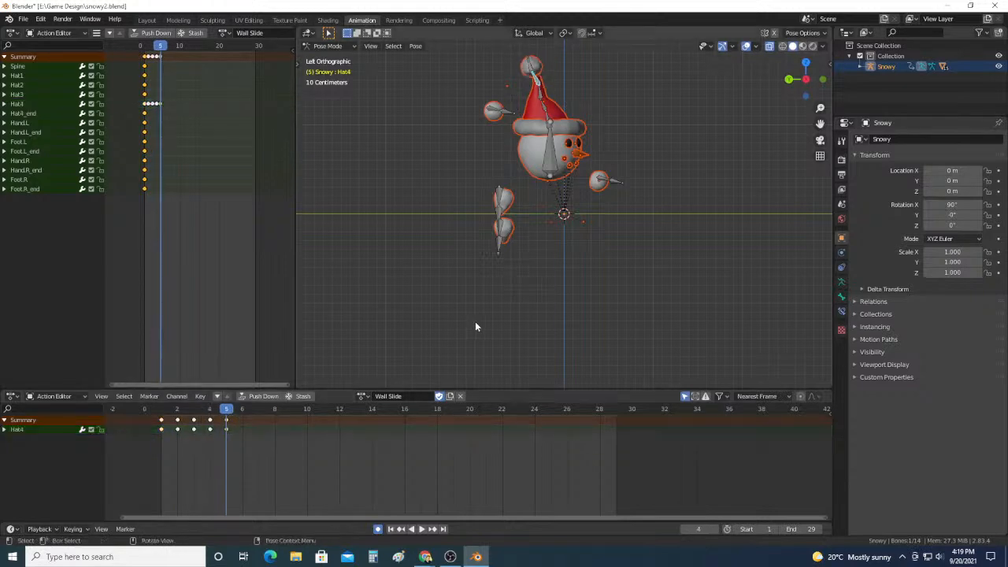
Step: Play the Wall Slide action to check the swing of the hat tip
{"action": "left_click", "coordinate": [425, 529]}
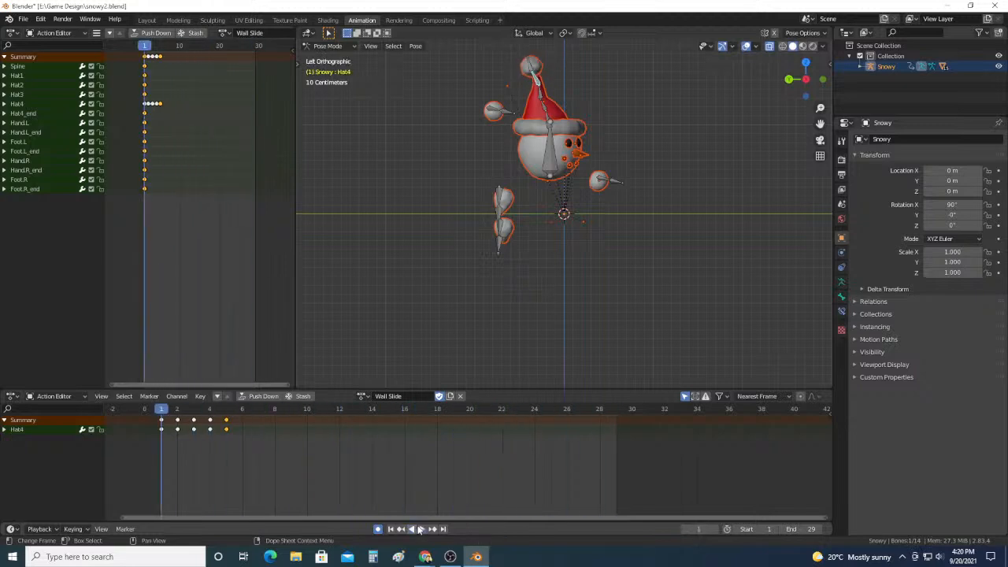
{"action": "key", "text": "space"}
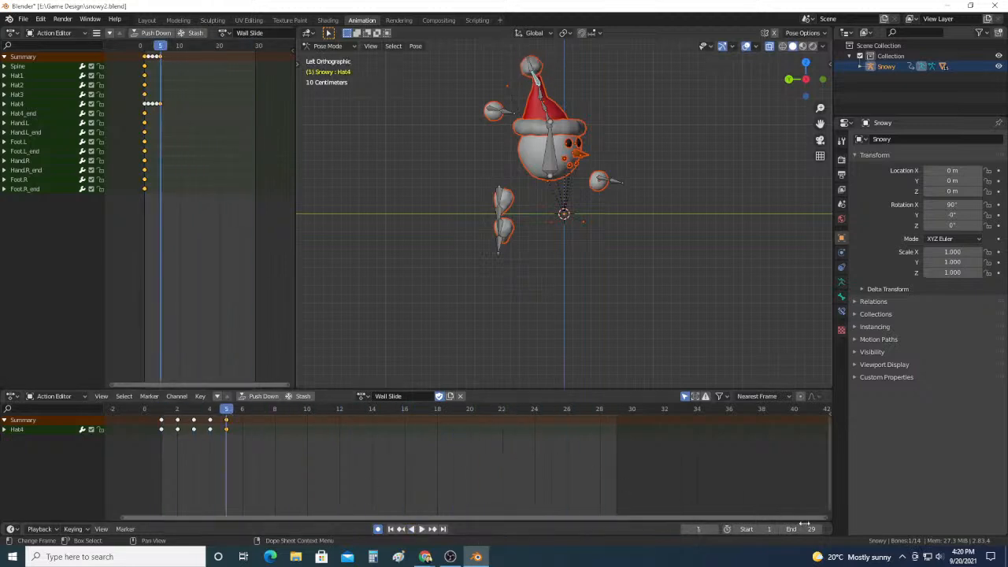
Step: Set the scene's end frame to 5 and play the Wall Slide loop
{"action": "left_click_drag", "start_coordinate": [805, 528], "coordinate": [784, 534]}
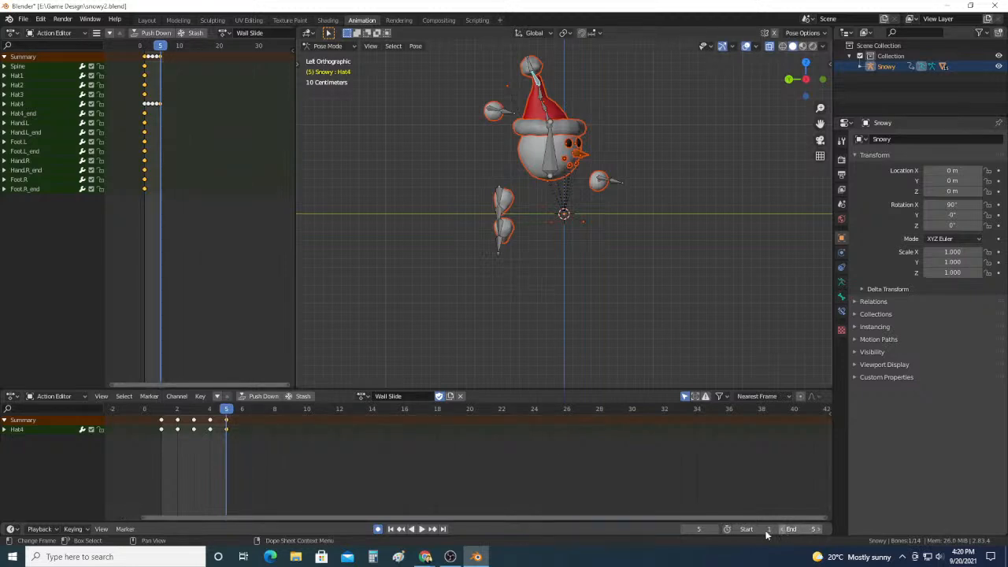
{"action": "left_click", "coordinate": [422, 529]}
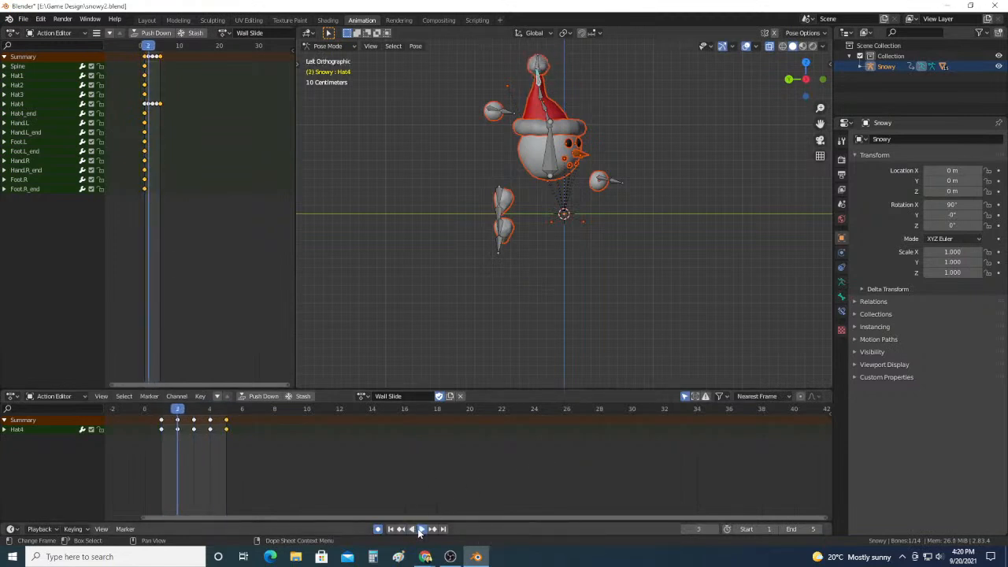
{"action": "left_click", "coordinate": [418, 529]}
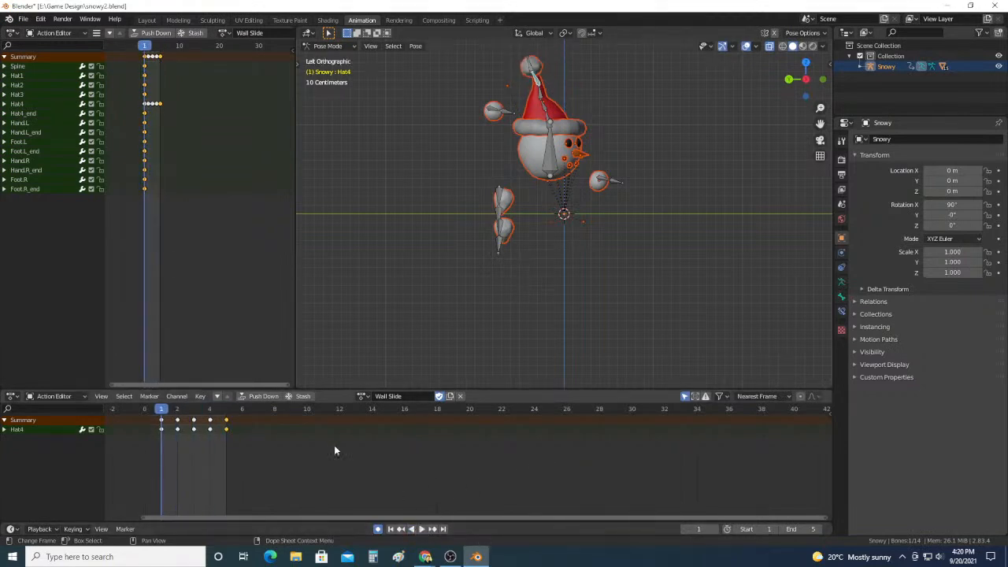
Step: Push the Wall Slide action down onto the NLA stack, reassign it to Snowy, and play it back
{"action": "left_click", "coordinate": [263, 396]}
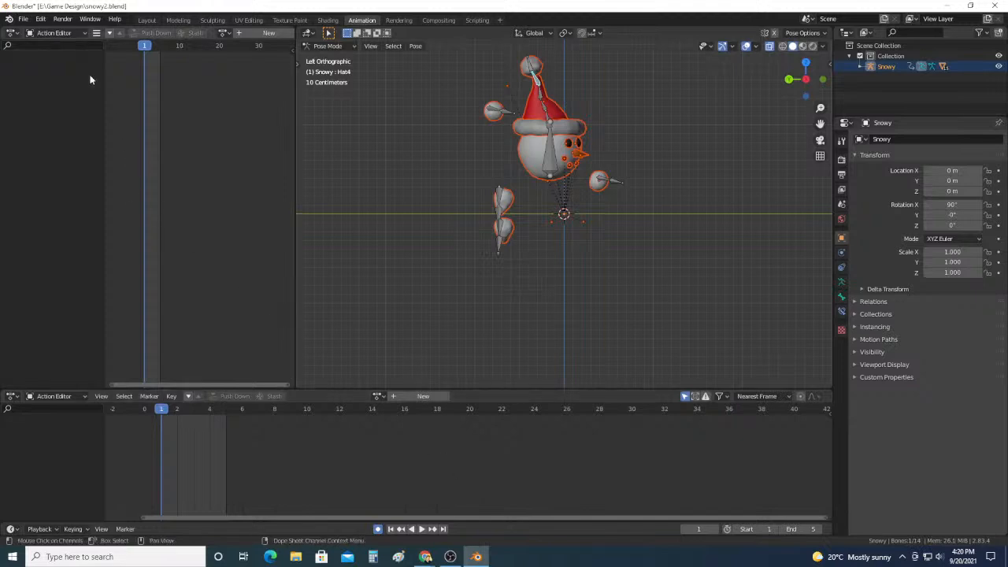
{"action": "left_click", "coordinate": [75, 34]}
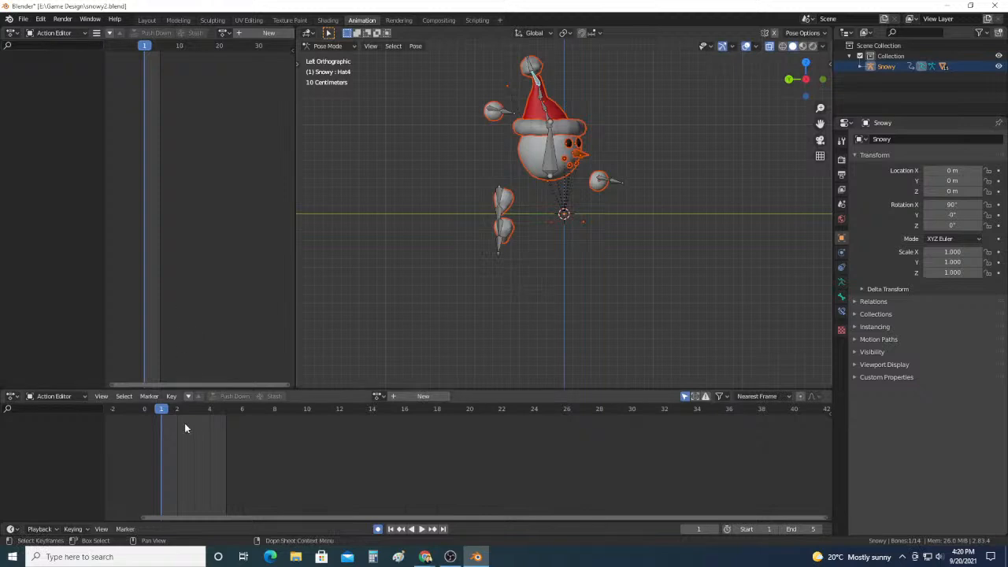
{"action": "left_click", "coordinate": [377, 396]}
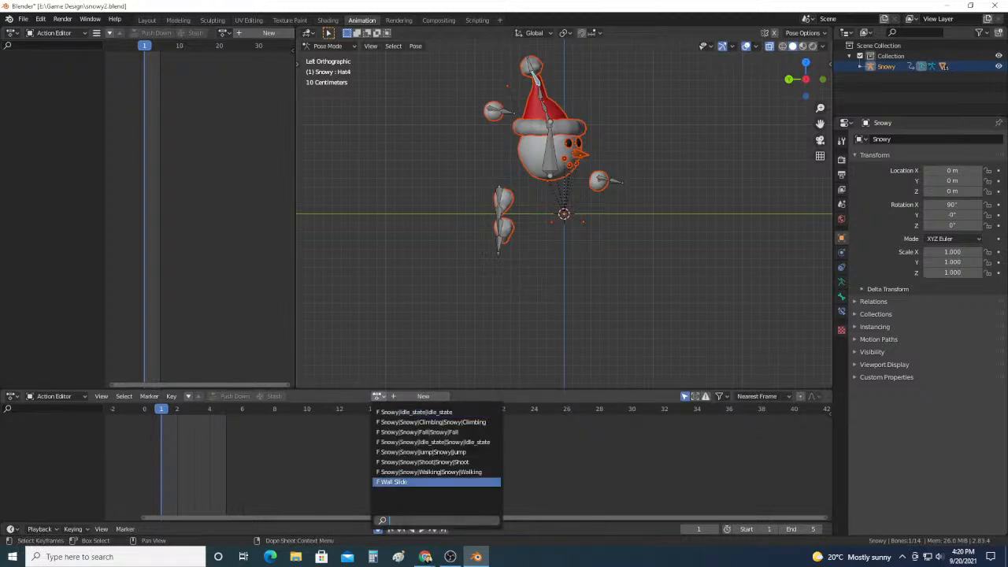
{"action": "left_click", "coordinate": [393, 481]}
{"action": "left_click", "coordinate": [416, 529]}
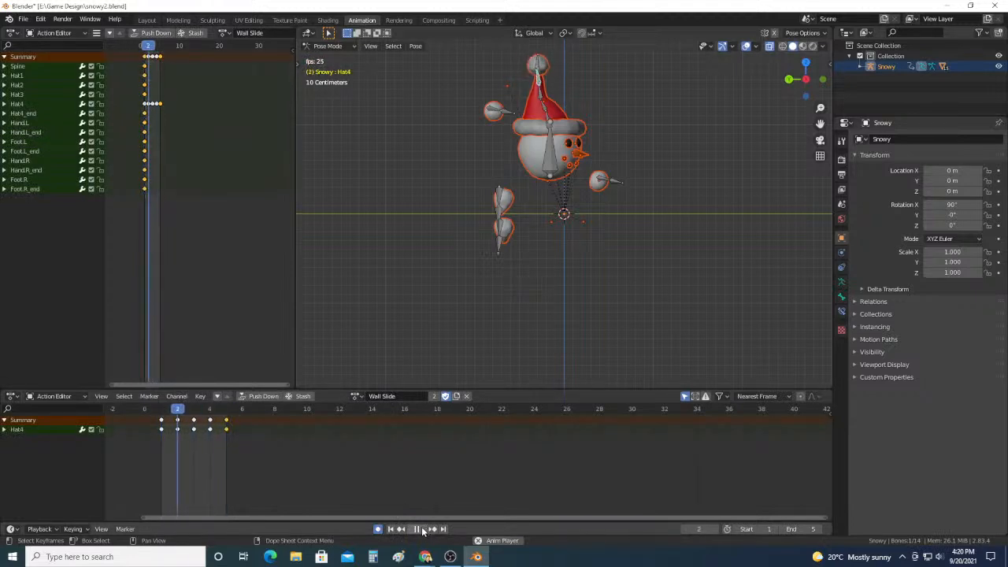
{"action": "left_click", "coordinate": [420, 529]}
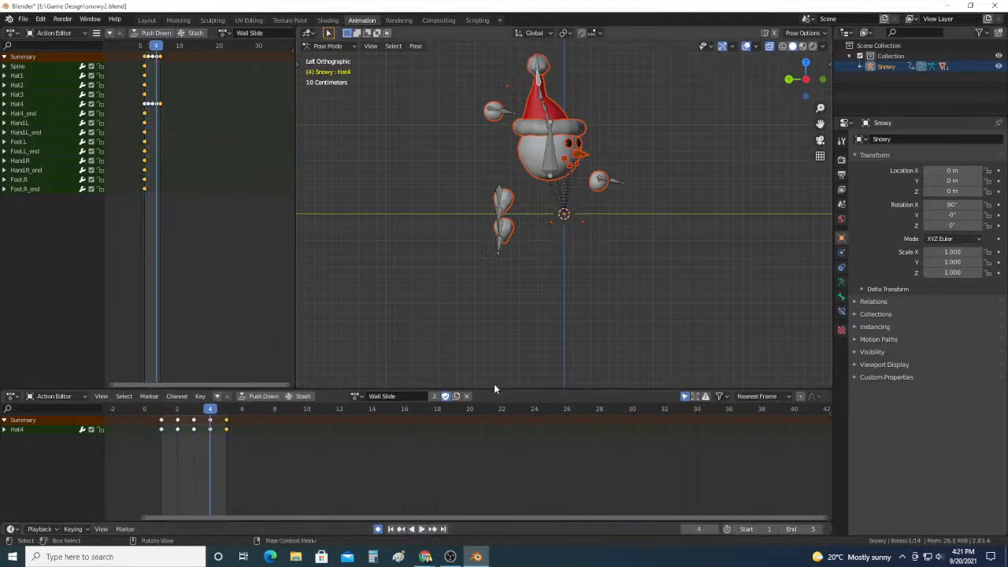
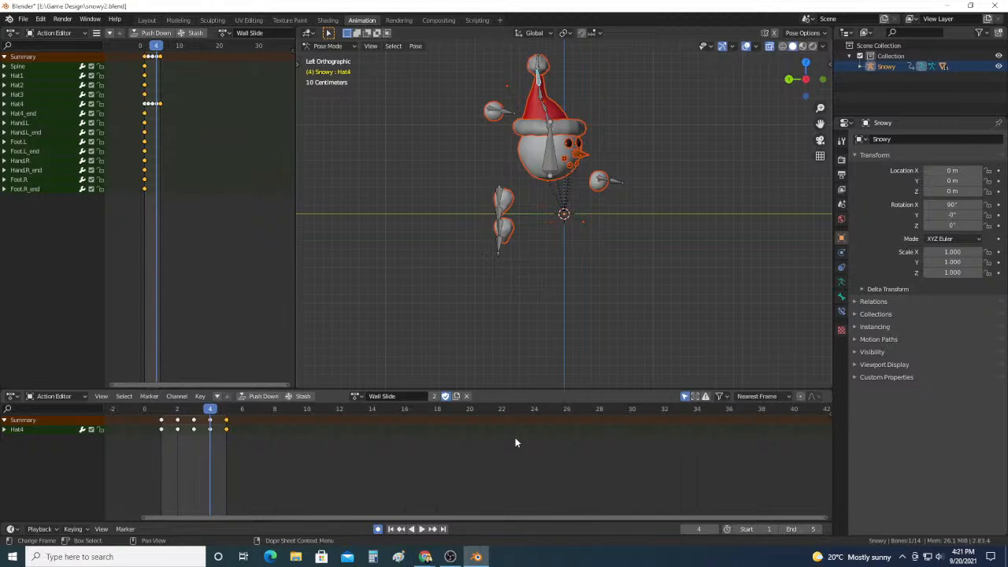
Step: Load the Snowy|Idle_state|Idle_state action and set the scene's end frame to 29
{"action": "left_click", "coordinate": [360, 396]}
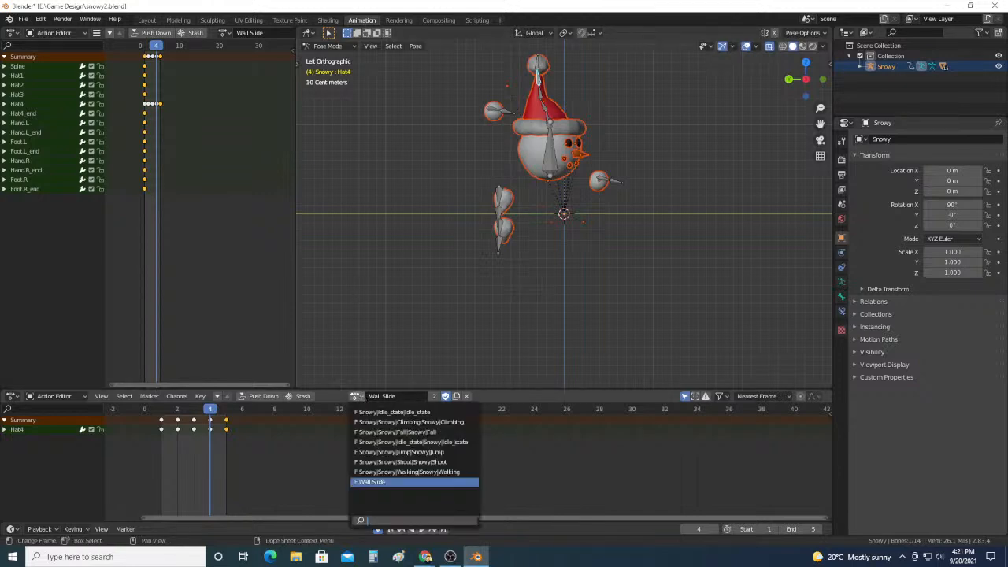
{"action": "left_click", "coordinate": [375, 414]}
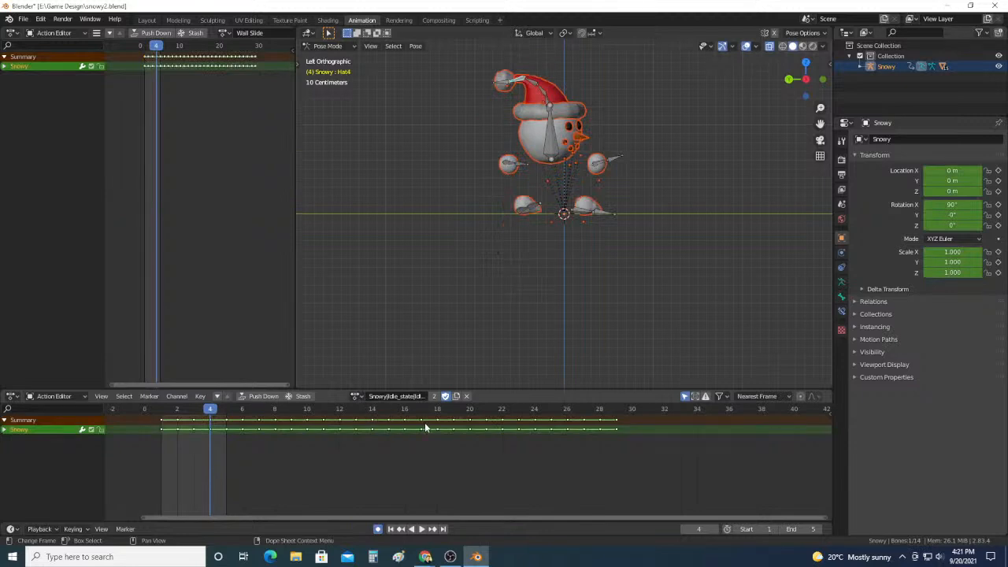
{"action": "left_click_drag", "start_coordinate": [811, 529], "coordinate": [819, 534]}
{"action": "left_click", "coordinate": [818, 534]}
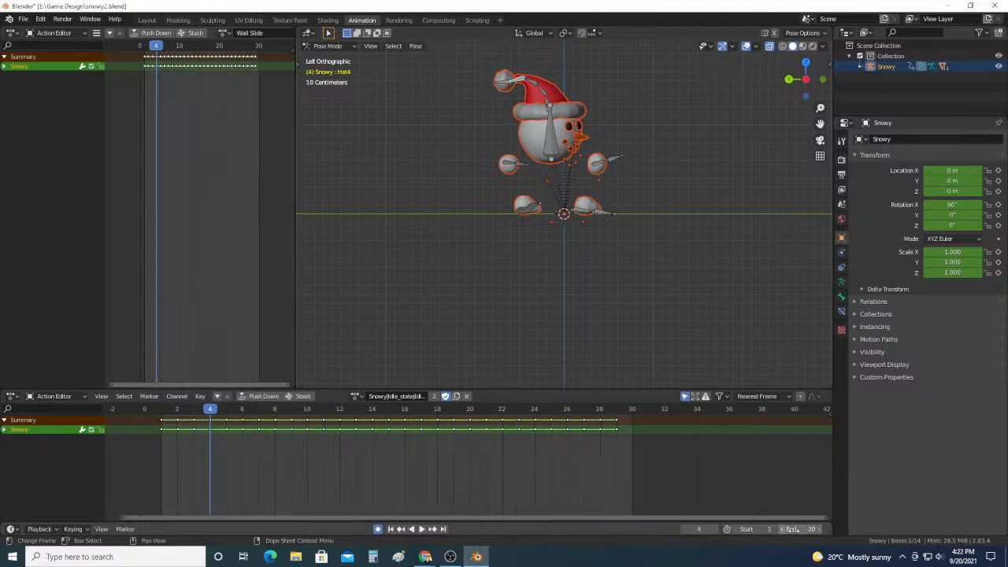
{"action": "left_click", "coordinate": [783, 531]}
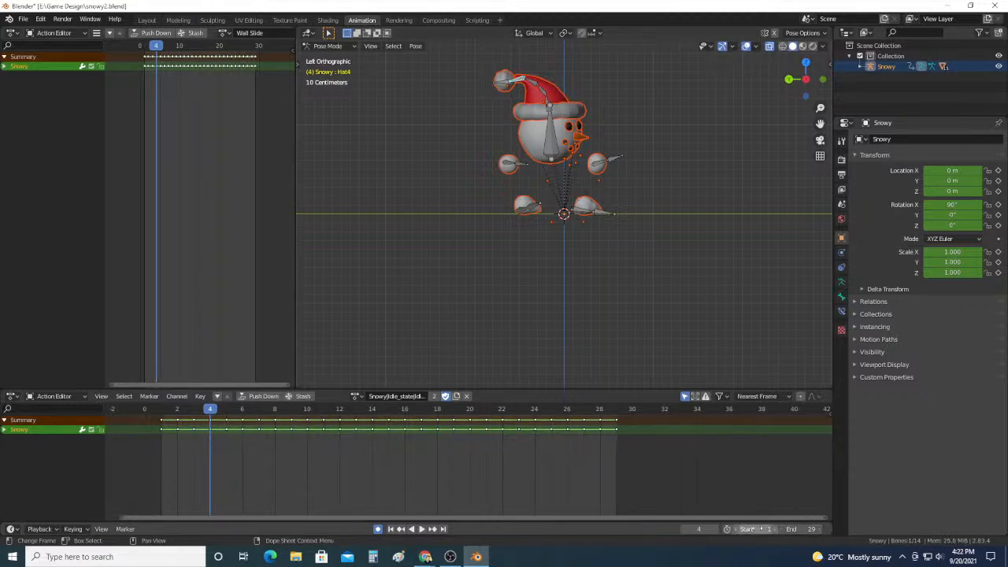
Step: Play the idle action repeatedly from frame 1 to examine its hat, head and hand motion
{"action": "left_click", "coordinate": [161, 413]}
{"action": "left_click", "coordinate": [421, 529]}
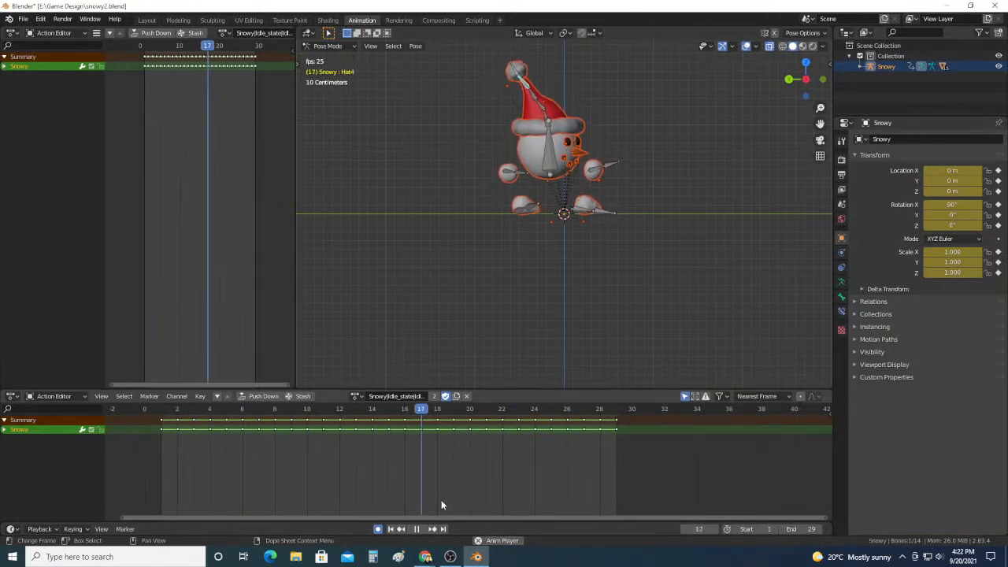
{"action": "left_click", "coordinate": [418, 529]}
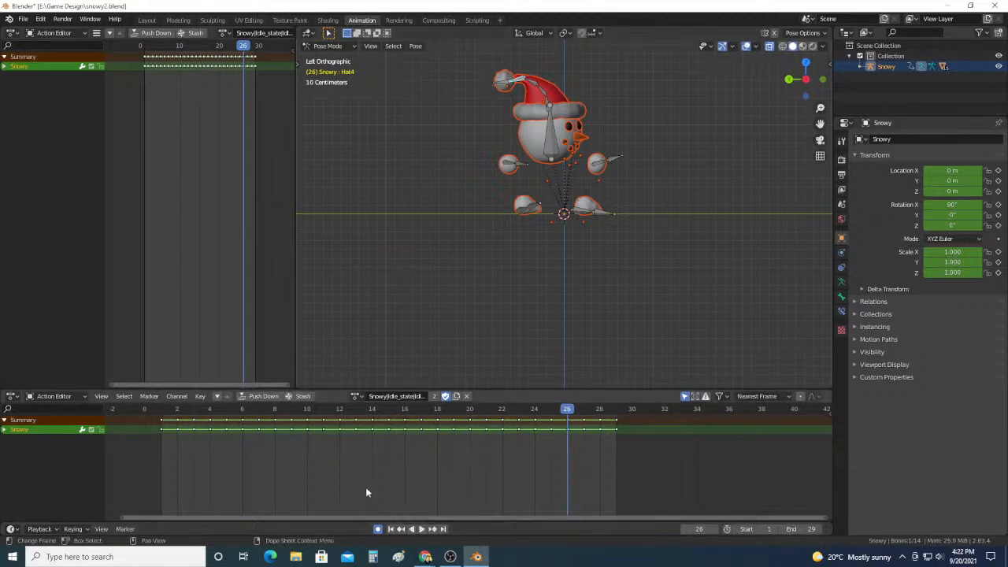
{"action": "left_click", "coordinate": [421, 529]}
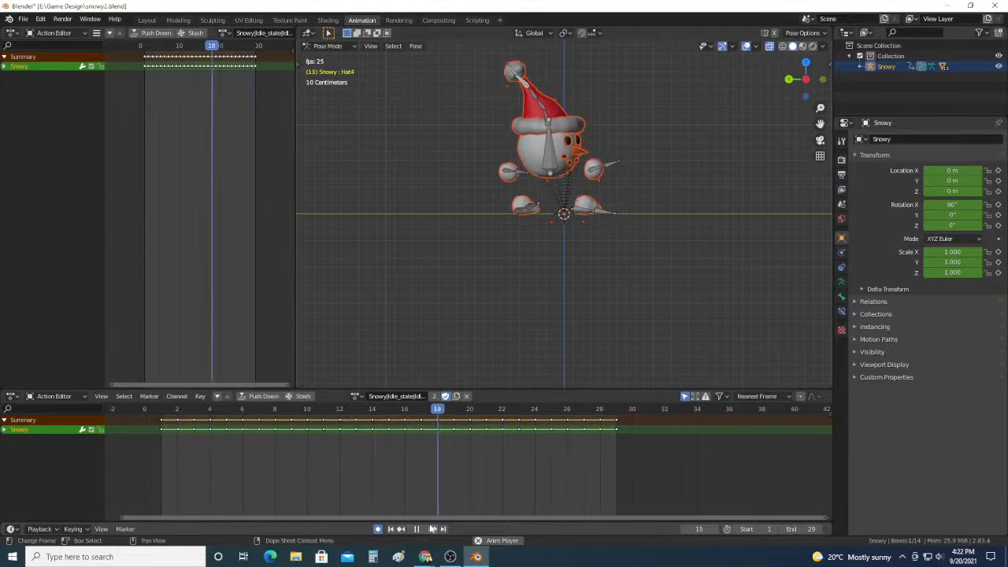
{"action": "left_click", "coordinate": [417, 529]}
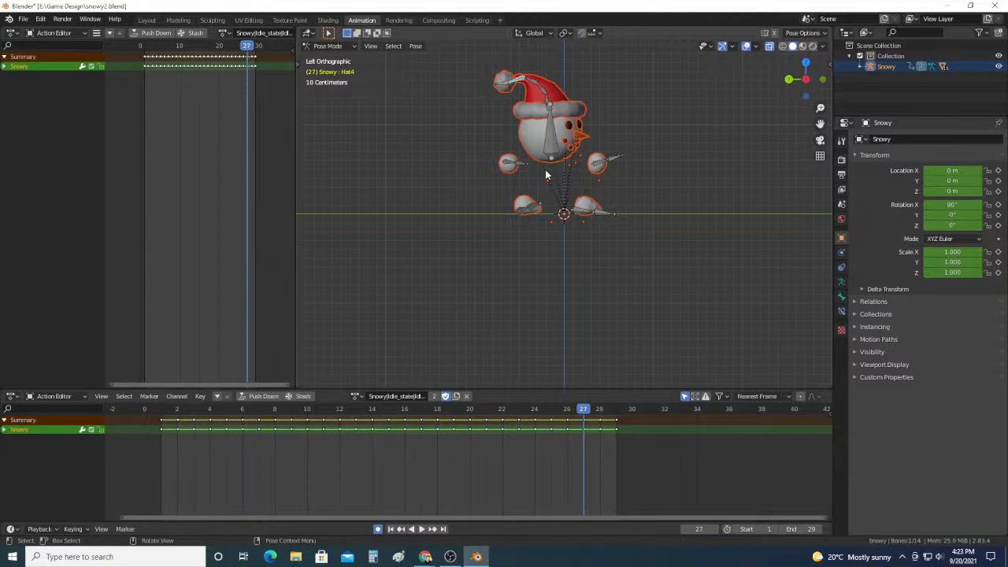
{"action": "left_click", "coordinate": [420, 529]}
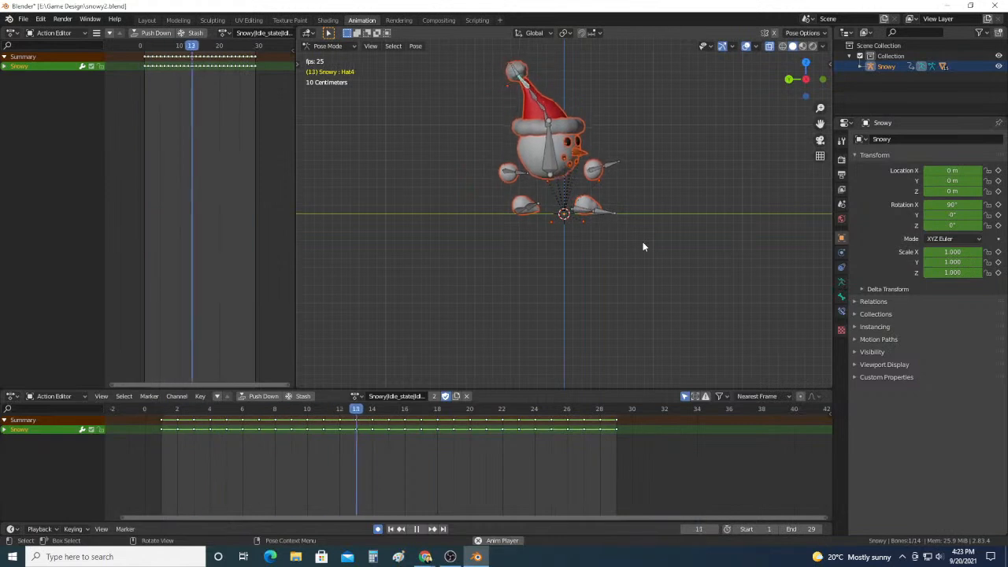
{"action": "left_click", "coordinate": [418, 529]}
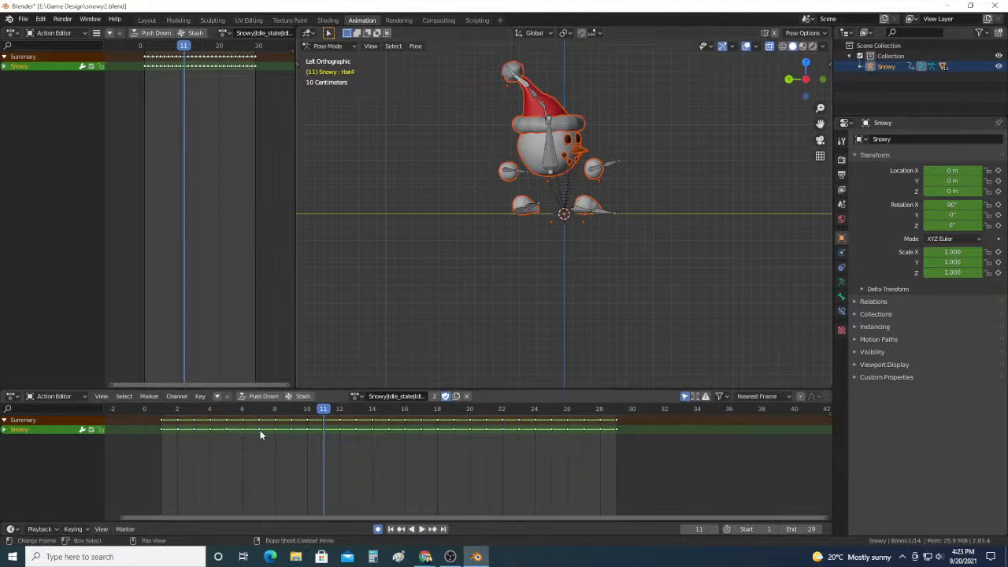
Step: Replay the idle action from frame 1 and inspect Snowy's starting pose from several angles
{"action": "left_click", "coordinate": [163, 411]}
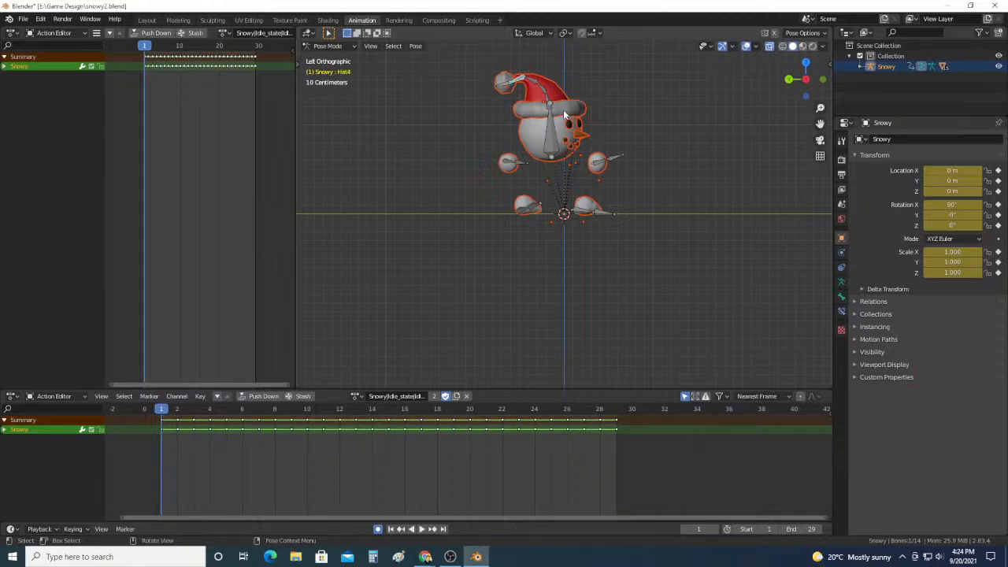
{"action": "left_click", "coordinate": [419, 529]}
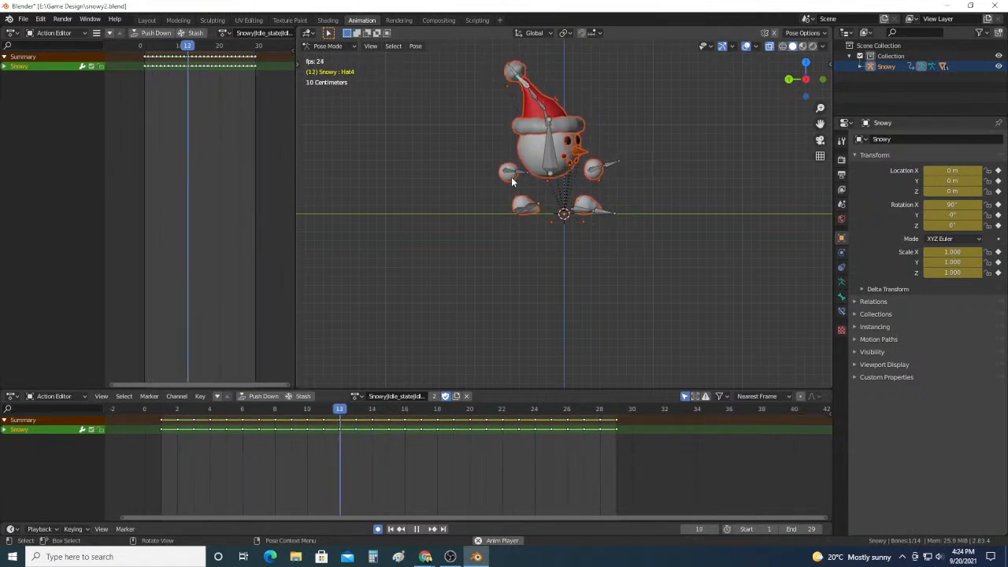
{"action": "left_click", "coordinate": [417, 529]}
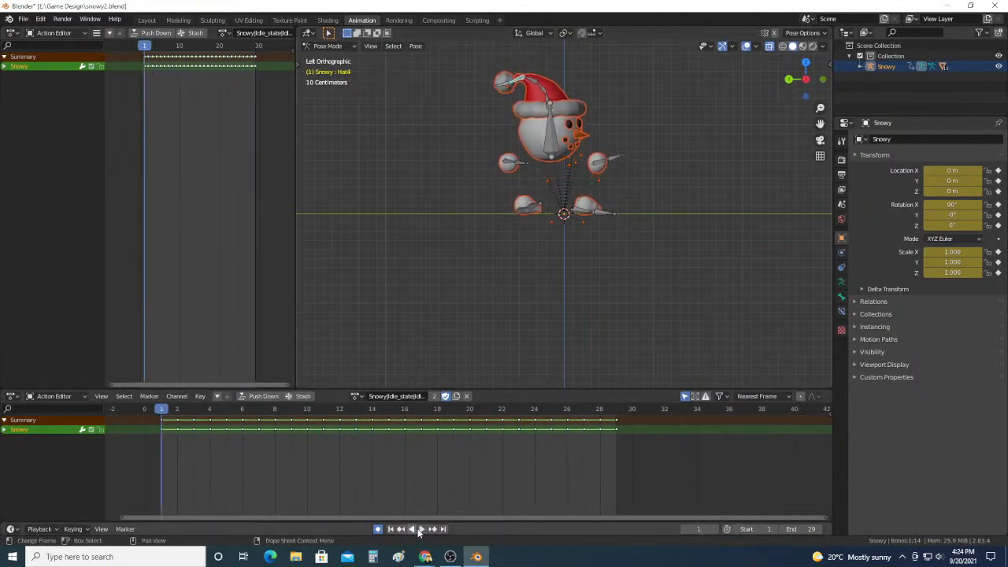
{"action": "mouse_move", "coordinate": [604, 303]}
{"action": "middle_mouse_down"}
{"action": "mouse_move", "coordinate": [516, 313]}
{"action": "mouse_move", "coordinate": [617, 291]}
{"action": "mouse_move", "coordinate": [605, 305]}
{"action": "middle_mouse_up"}
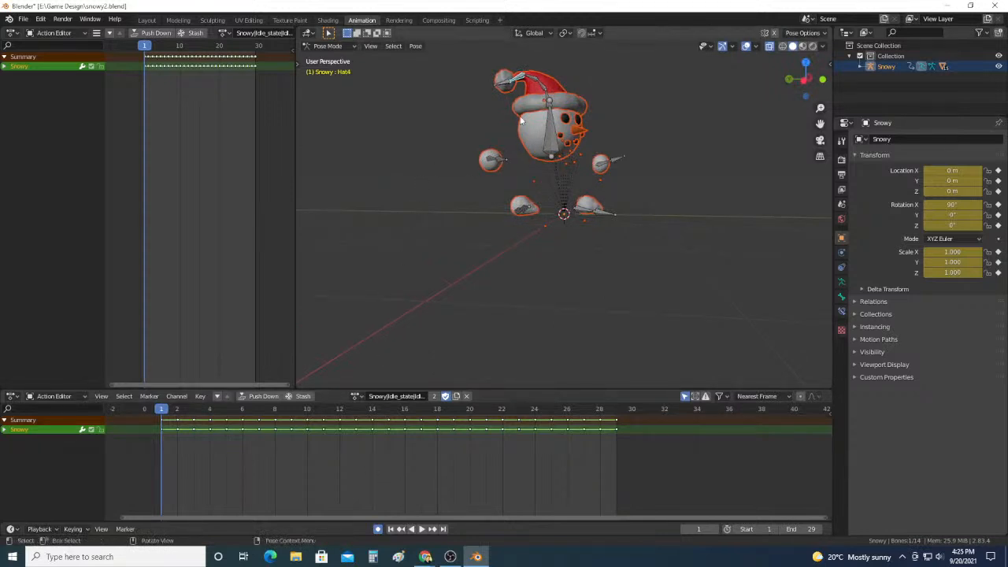
{"action": "middle_click_drag", "start_coordinate": [513, 286], "coordinate": [485, 288]}
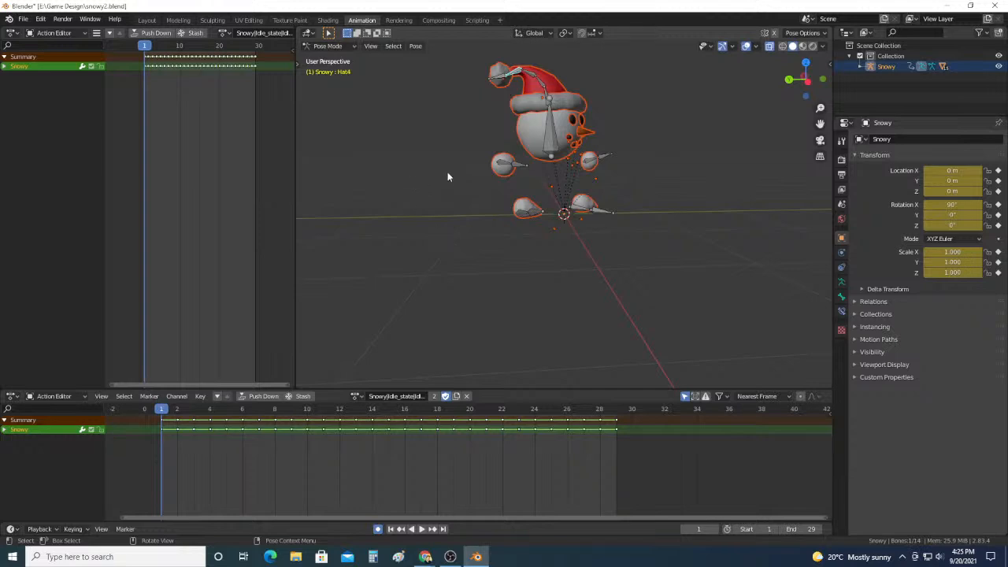
Step: Switch back to the Wall Slide action and play it over the 29-frame range
{"action": "left_click", "coordinate": [356, 396]}
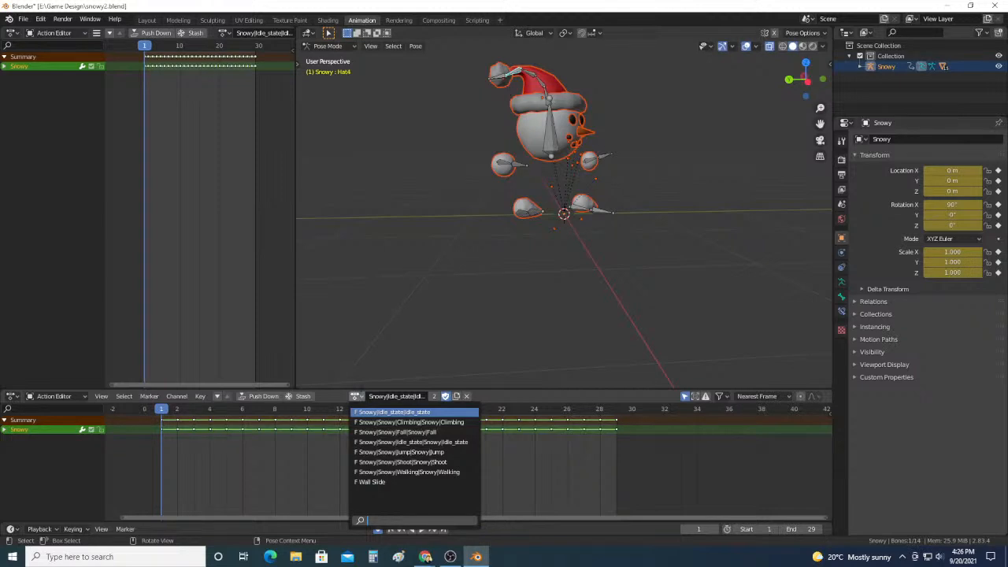
{"action": "left_click", "coordinate": [357, 398]}
{"action": "left_click", "coordinate": [356, 396]}
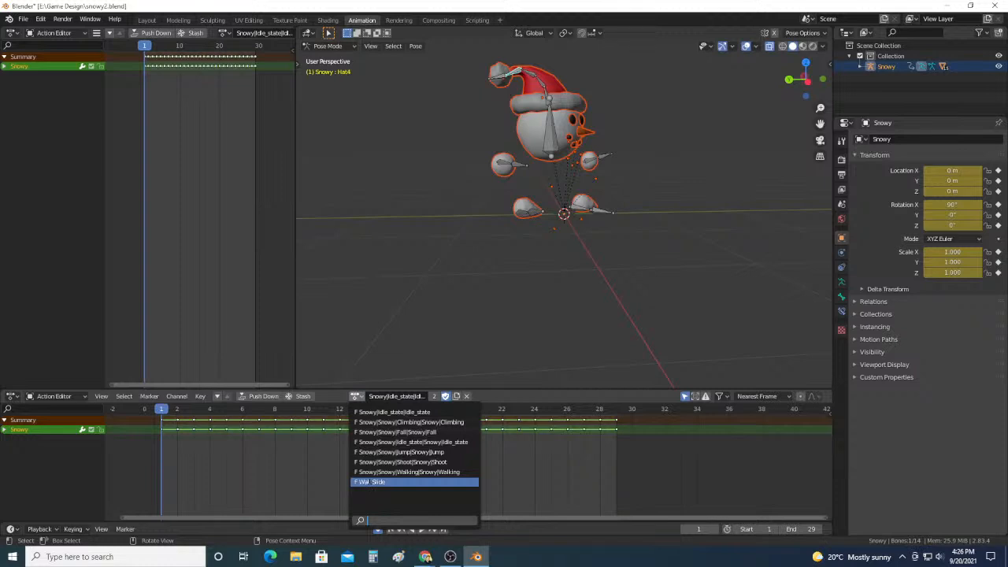
{"action": "left_click", "coordinate": [370, 481]}
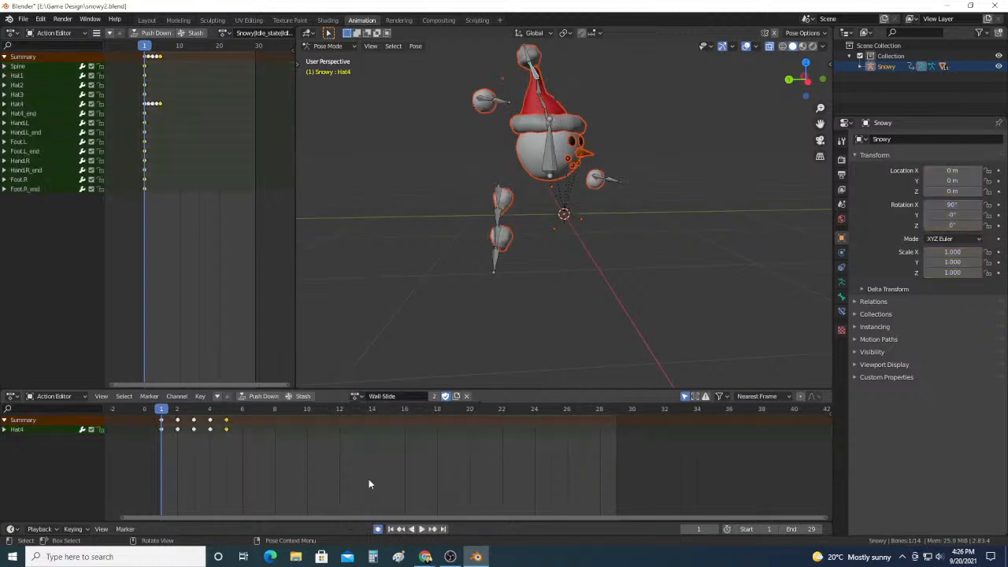
{"action": "left_click", "coordinate": [422, 528]}
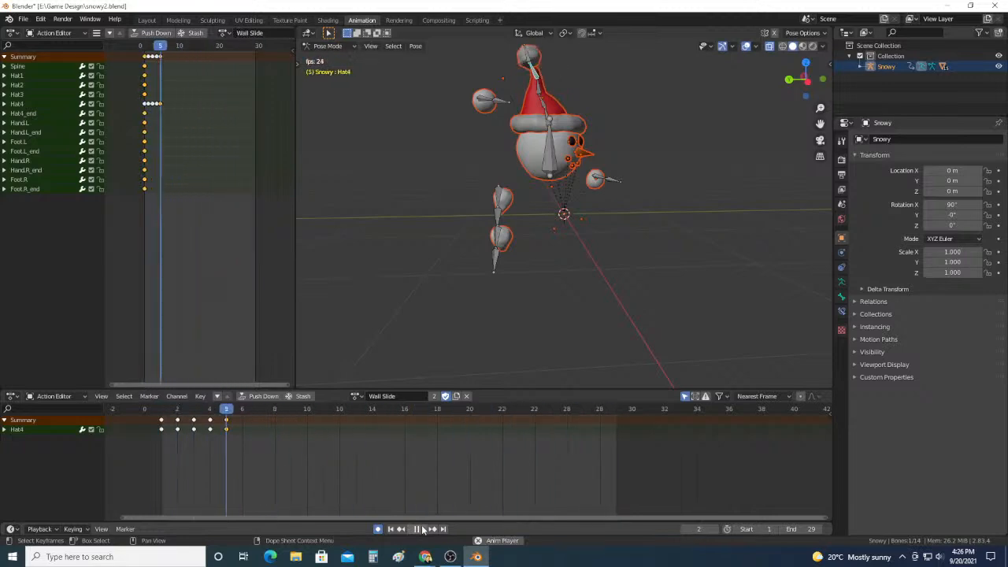
{"action": "left_click", "coordinate": [416, 528]}
Step: Load the Snowy Jump action and the Snowy Fall action in turn to review their poses
{"action": "left_click", "coordinate": [356, 396]}
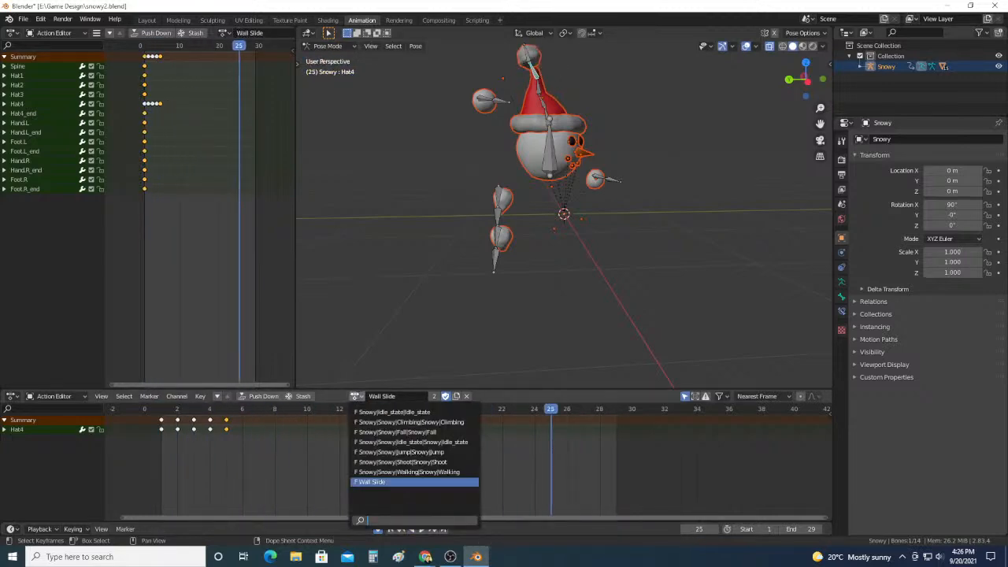
{"action": "key", "text": "Down"}
{"action": "key", "text": "Down"}
{"action": "key", "text": "Down"}
{"action": "key", "text": "Down"}
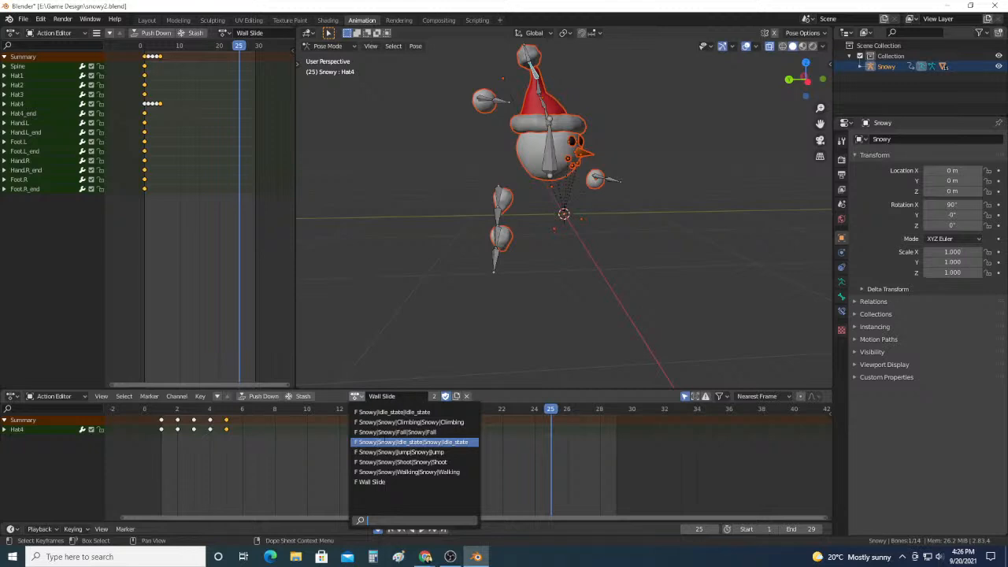
{"action": "key", "text": "Down"}
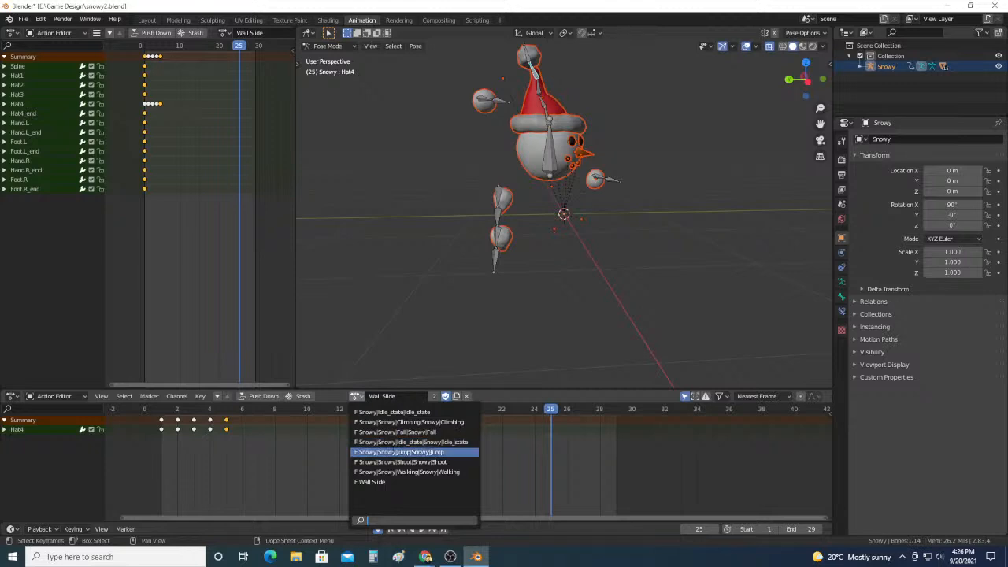
{"action": "key", "text": "Up"}
{"action": "key", "text": "Up"}
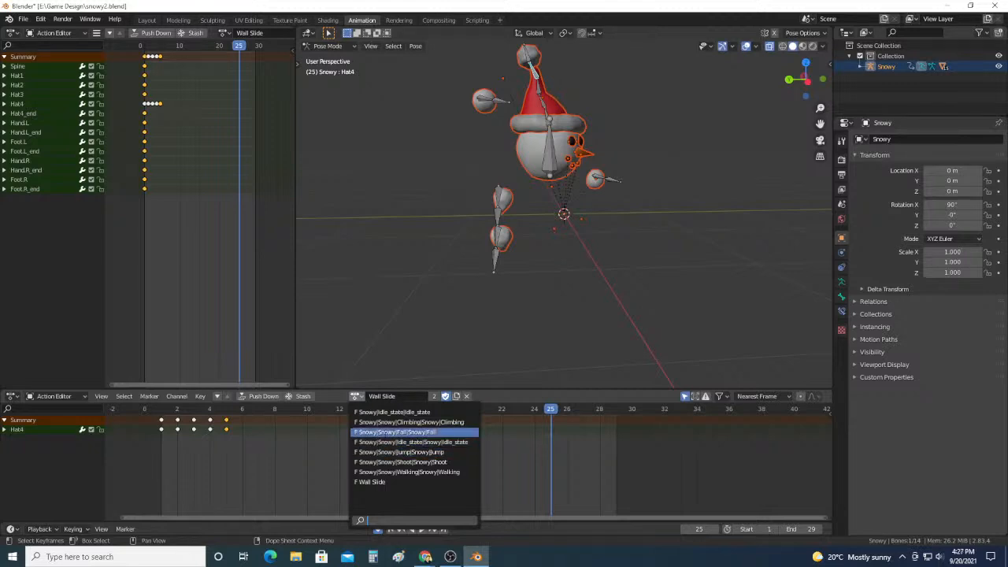
{"action": "key", "text": "Down"}
{"action": "key", "text": "Down"}
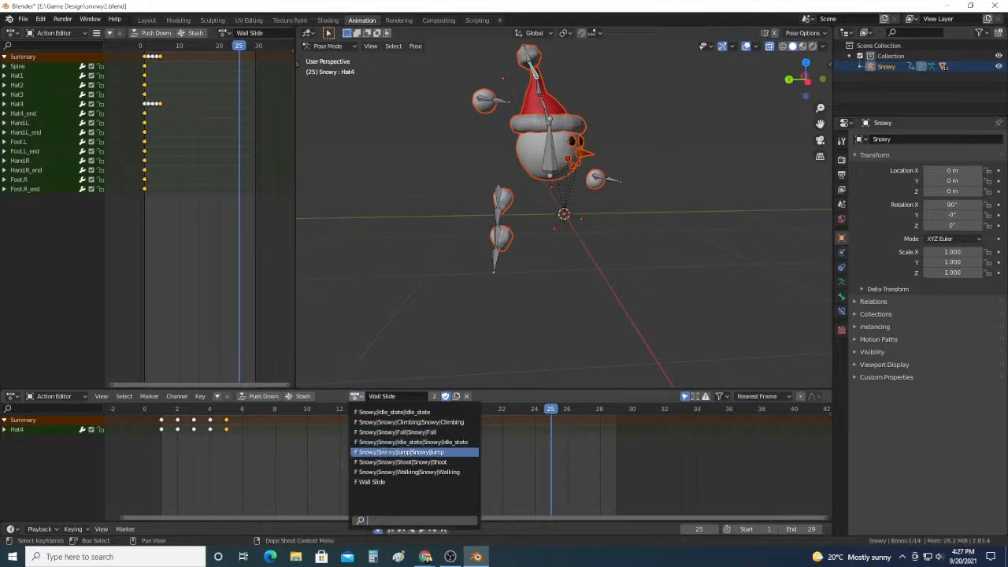
{"action": "left_click", "coordinate": [390, 452]}
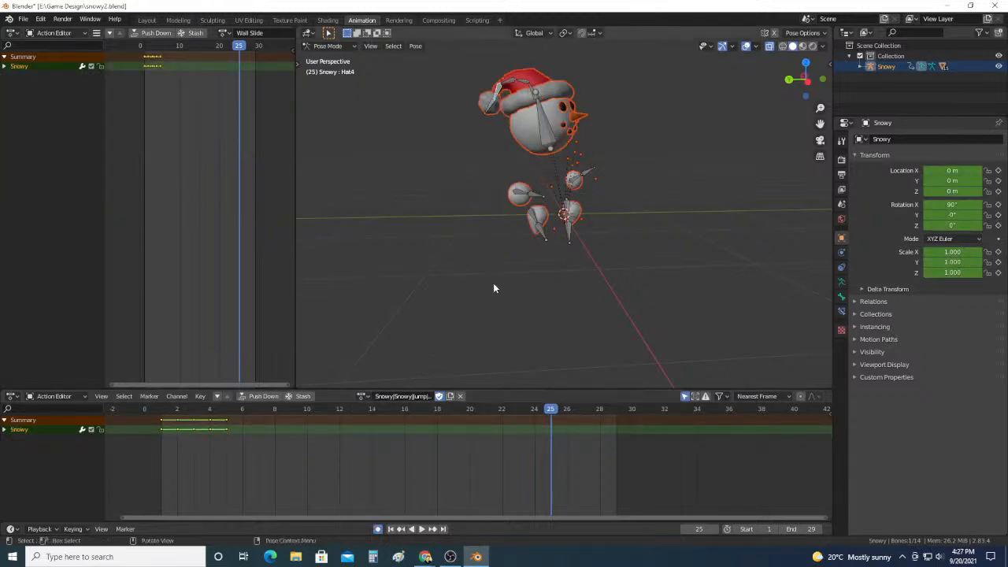
{"action": "left_click", "coordinate": [362, 396]}
{"action": "left_click", "coordinate": [395, 432]}
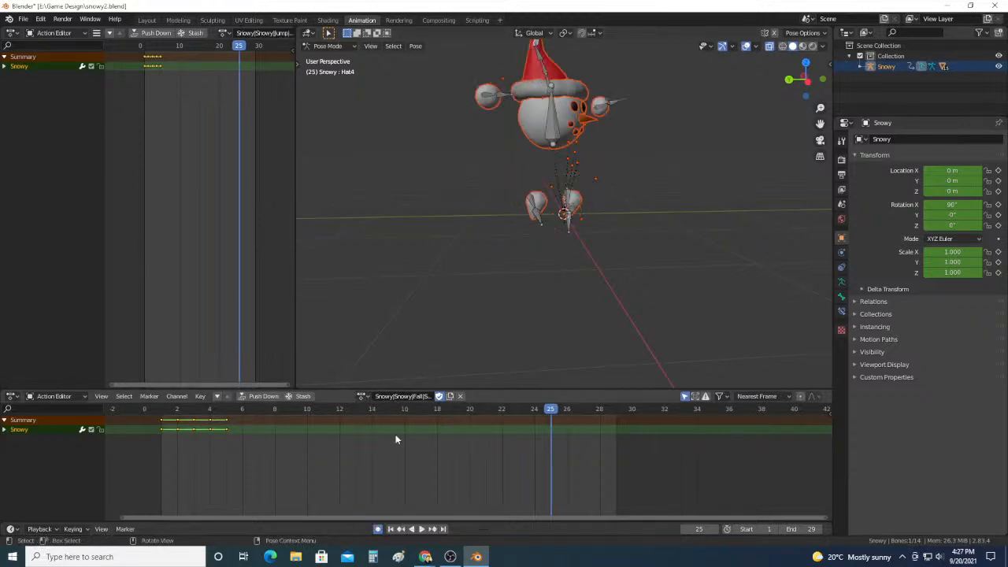
Step: Push the Snowy Fall action down onto the NLA stack at frame 1 and create a new empty action
{"action": "middle_click_drag", "start_coordinate": [634, 247], "coordinate": [616, 200]}
{"action": "scroll", "coordinate": [656, 220], "scroll_direction": "down", "scroll_amount": 3}
{"action": "left_click", "coordinate": [164, 411]}
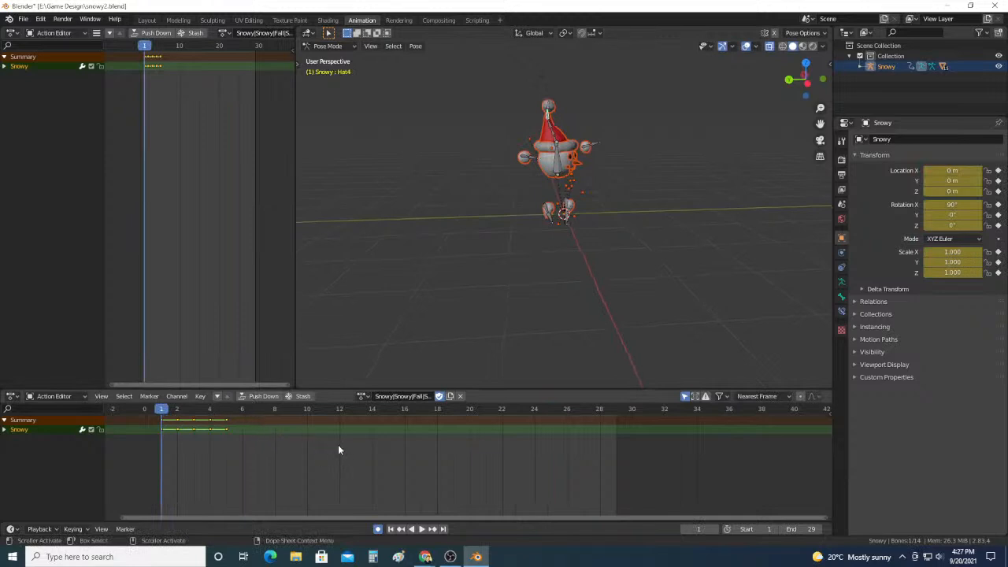
{"action": "left_click", "coordinate": [253, 396]}
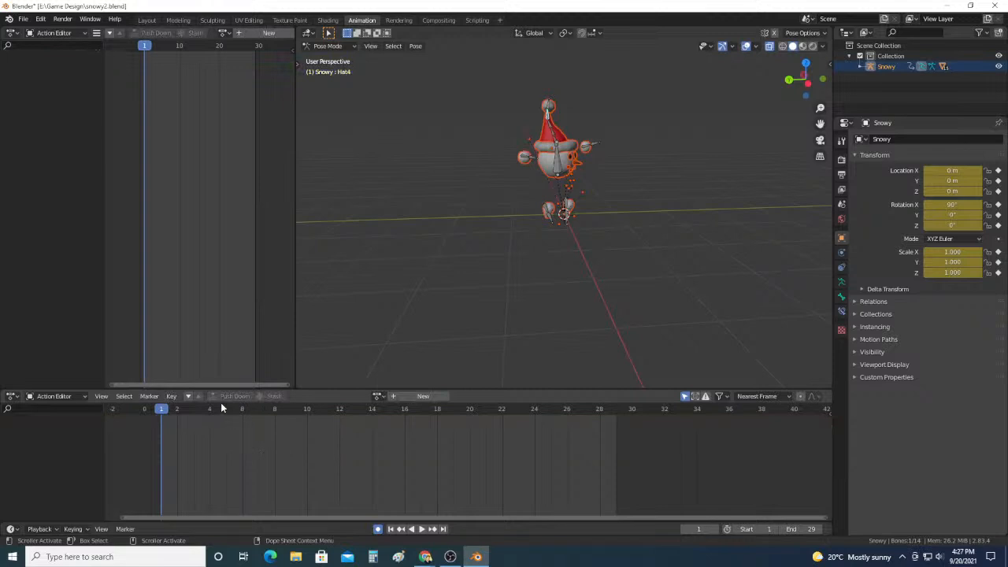
{"action": "left_click", "coordinate": [416, 399]}
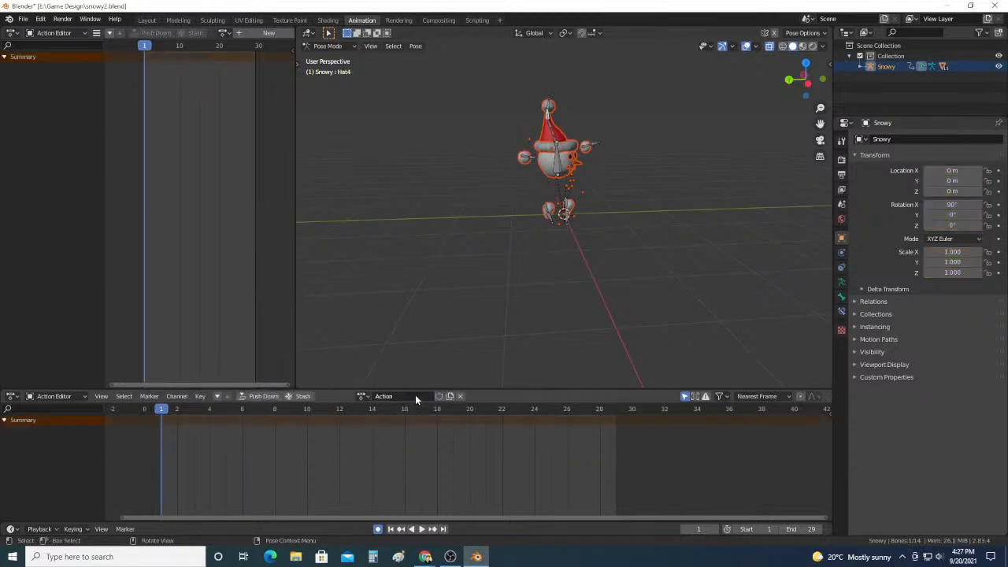
{"action": "left_click", "coordinate": [404, 397]}
{"action": "key", "text": "Return"}
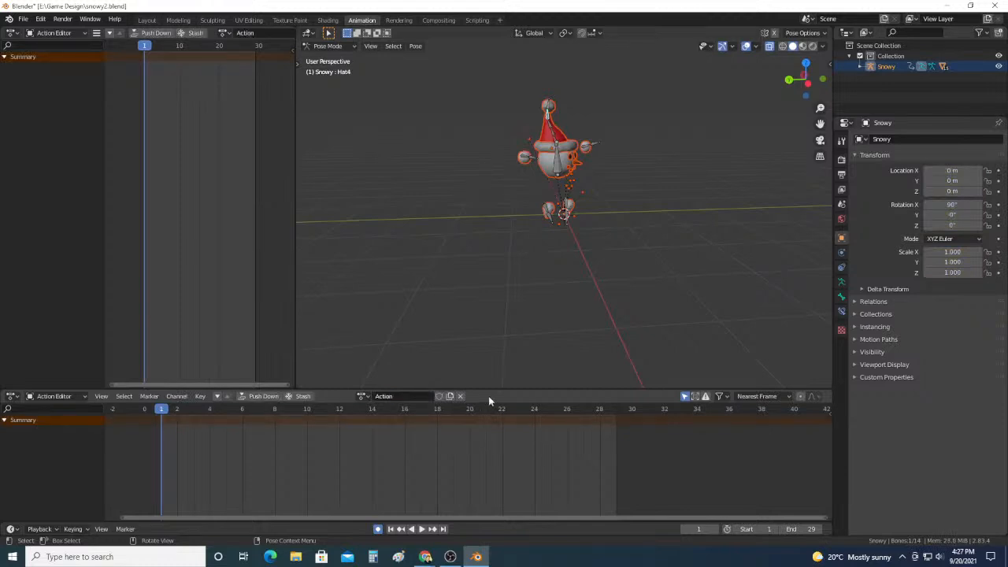
Step: Play the new empty action over the frame range and return to frame 1
{"action": "left_click", "coordinate": [421, 529]}
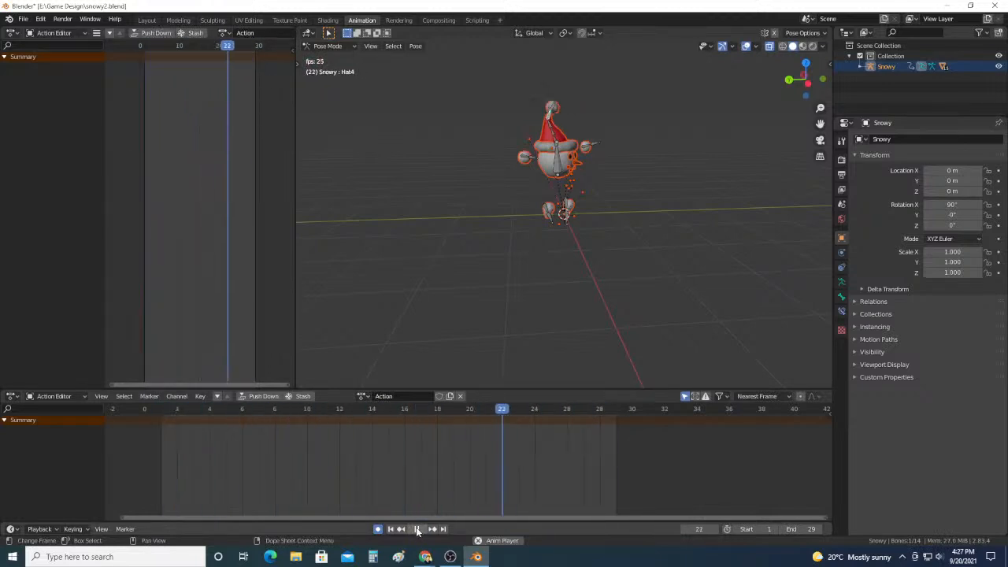
{"action": "left_click", "coordinate": [417, 529]}
{"action": "left_click", "coordinate": [163, 410]}
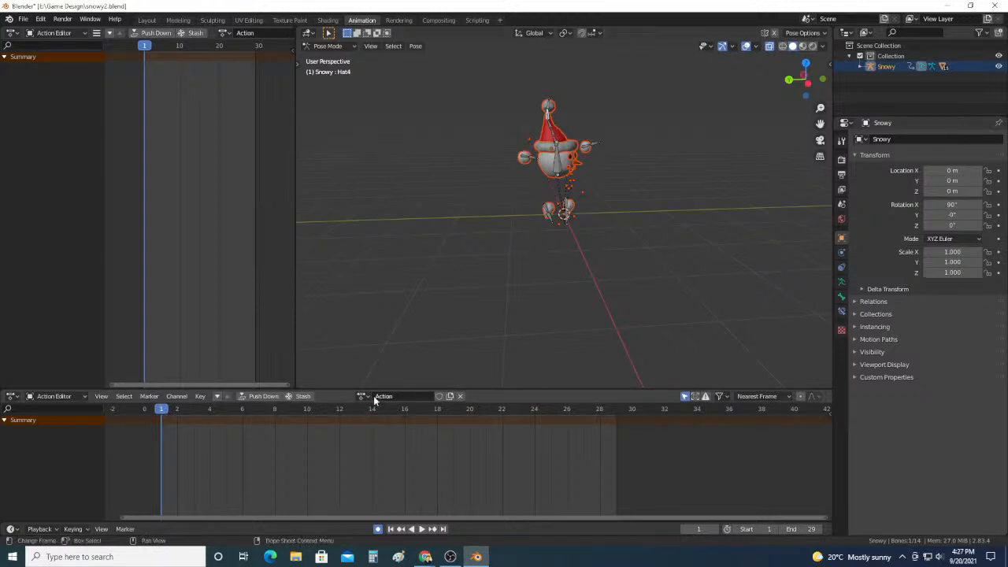
Step: Rename the new action as Hat Spin and protect it with a fake user
{"action": "left_click", "coordinate": [400, 396]}
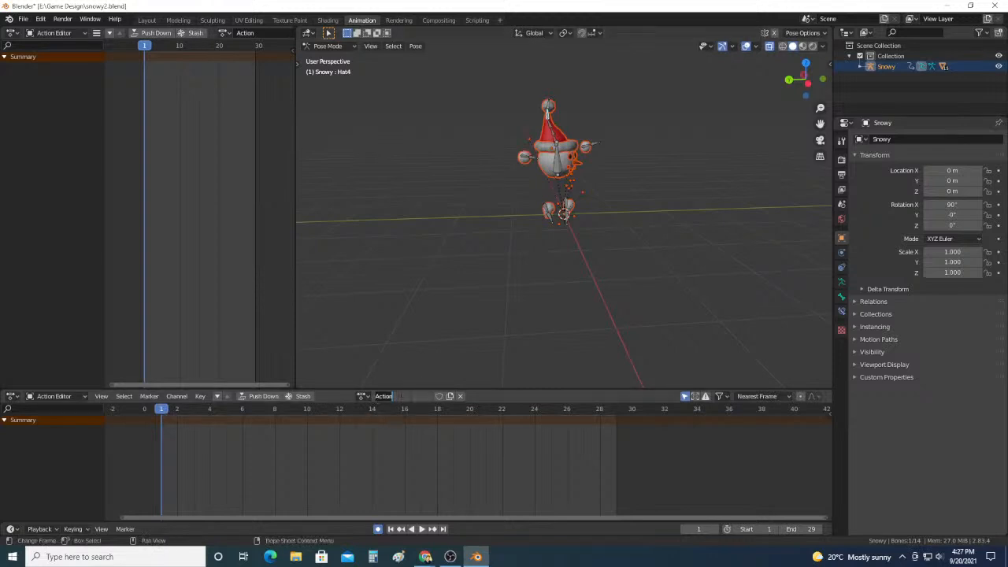
{"action": "type", "text": "Hat Spin"}
{"action": "key", "text": "Return"}
{"action": "left_click", "coordinate": [438, 396]}
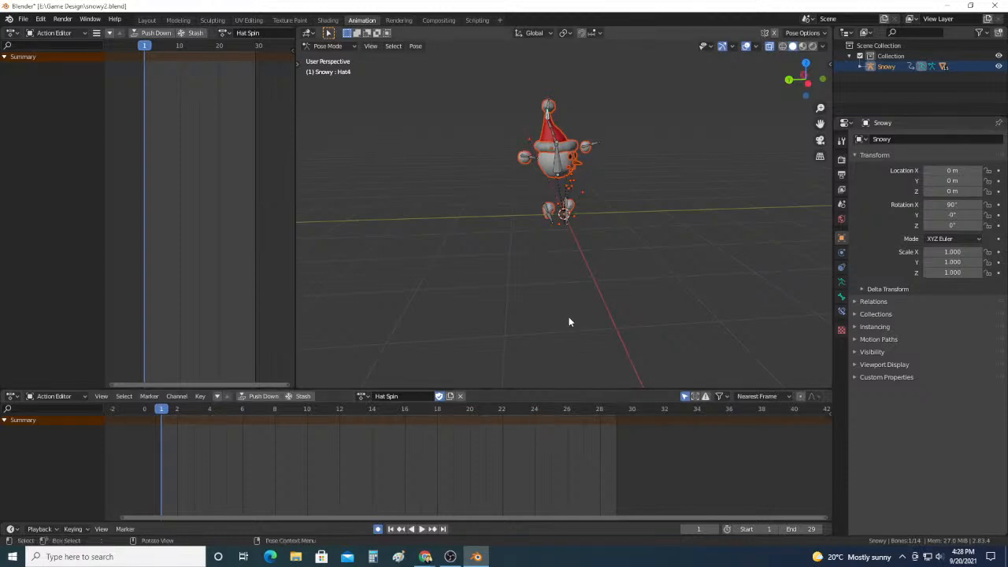
Step: At frame 10, bend Snowy's hat backward by rotating the Hat3 bone and rotating the Hat4 bone about -52°
{"action": "mouse_move", "coordinate": [643, 250]}
{"action": "middle_mouse_down"}
{"action": "mouse_move", "coordinate": [564, 254]}
{"action": "mouse_move", "coordinate": [488, 241]}
{"action": "mouse_move", "coordinate": [641, 240]}
{"action": "middle_mouse_up"}
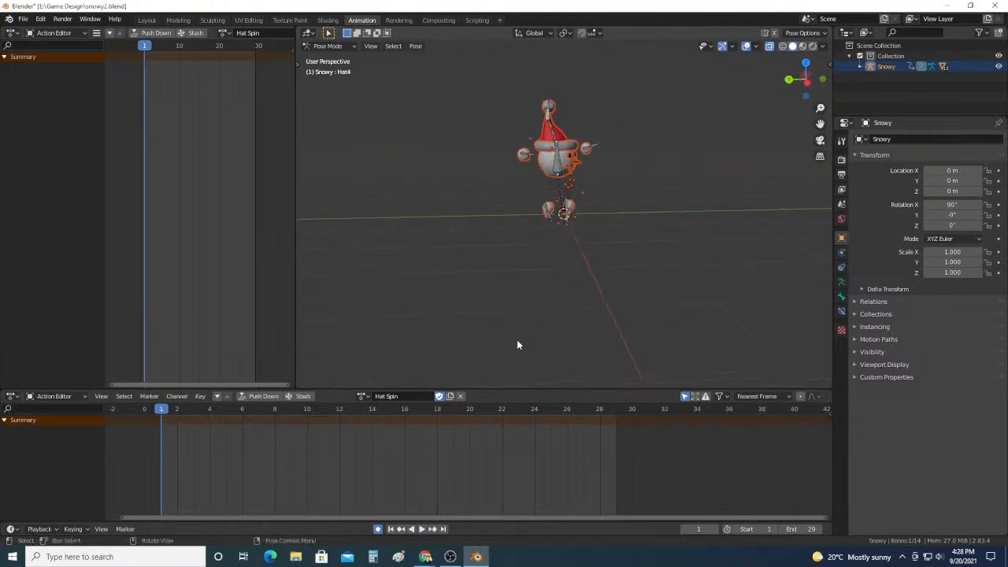
{"action": "left_click", "coordinate": [422, 529]}
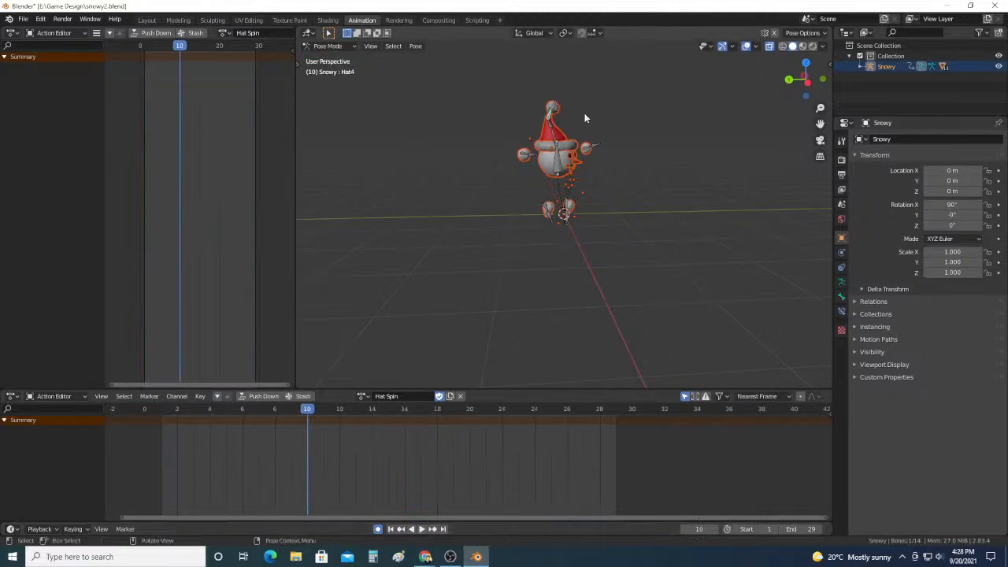
{"action": "middle_click_drag", "start_coordinate": [587, 118], "coordinate": [567, 134]}
{"action": "scroll", "coordinate": [567, 129], "scroll_direction": "up", "scroll_amount": 3}
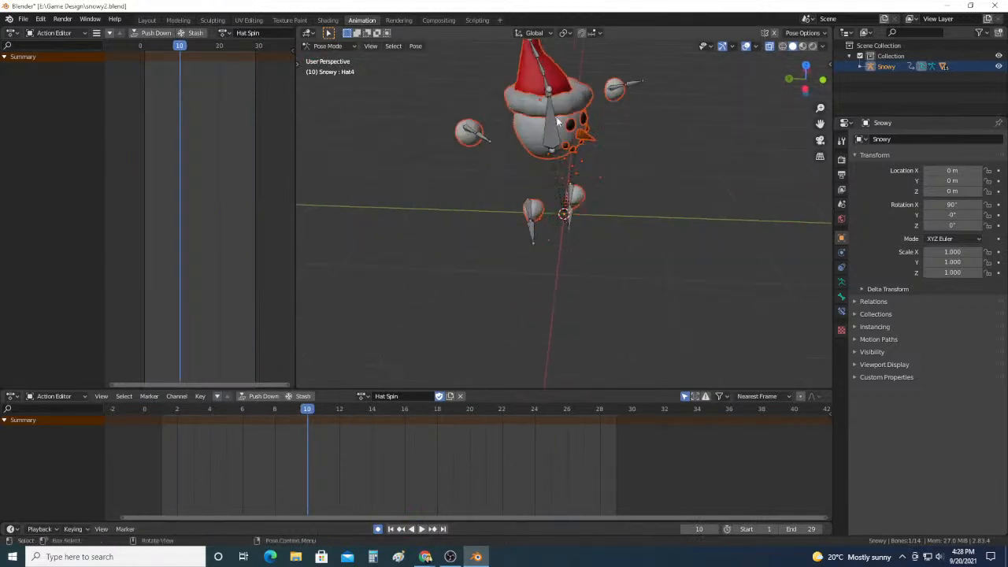
{"action": "middle_click_drag", "start_coordinate": [564, 85], "coordinate": [569, 41]}
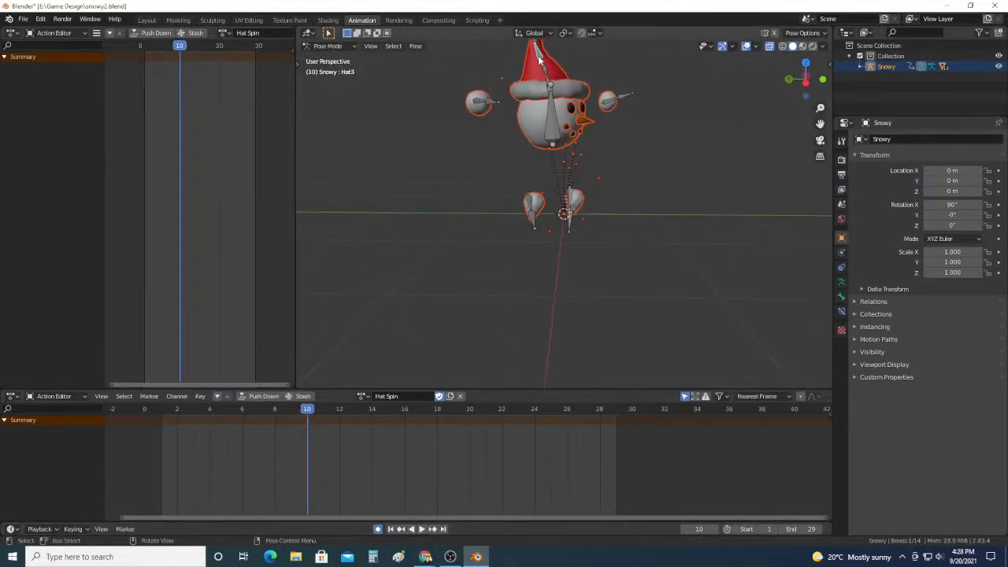
{"action": "key", "text": "r"}
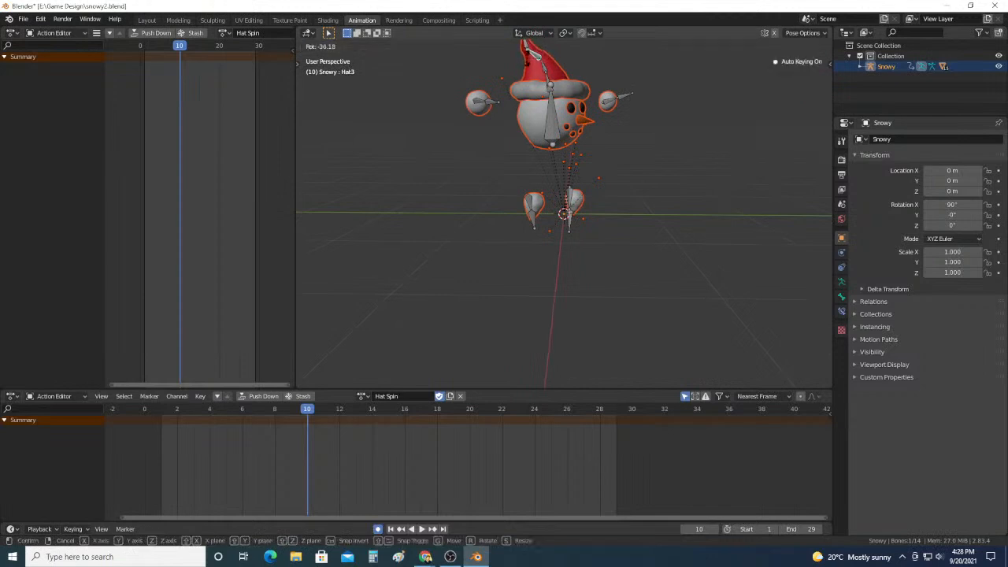
{"action": "left_click", "coordinate": [513, 57]}
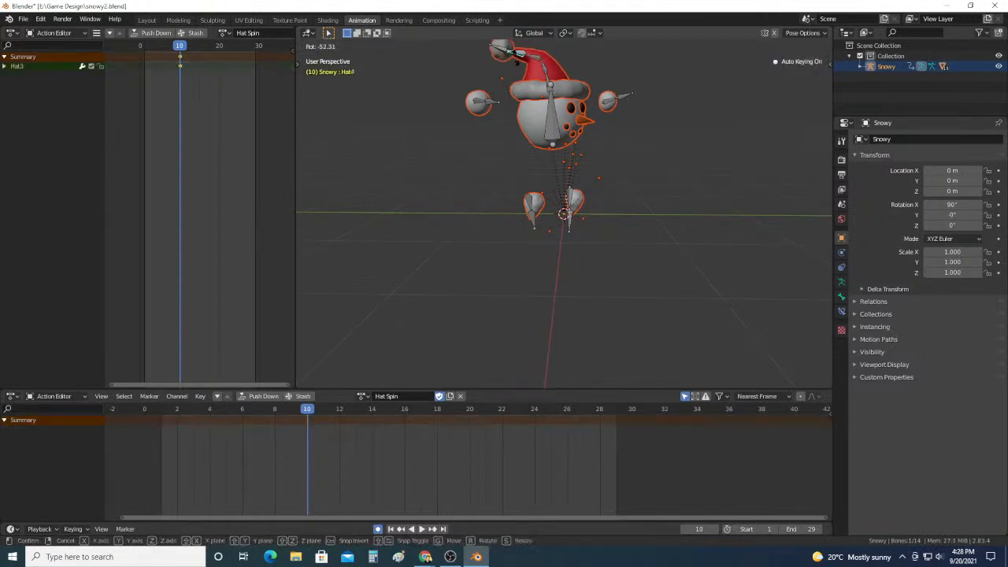
Step: Play the Hat Spin action and examine the bent hat from another angle
{"action": "left_click", "coordinate": [421, 529]}
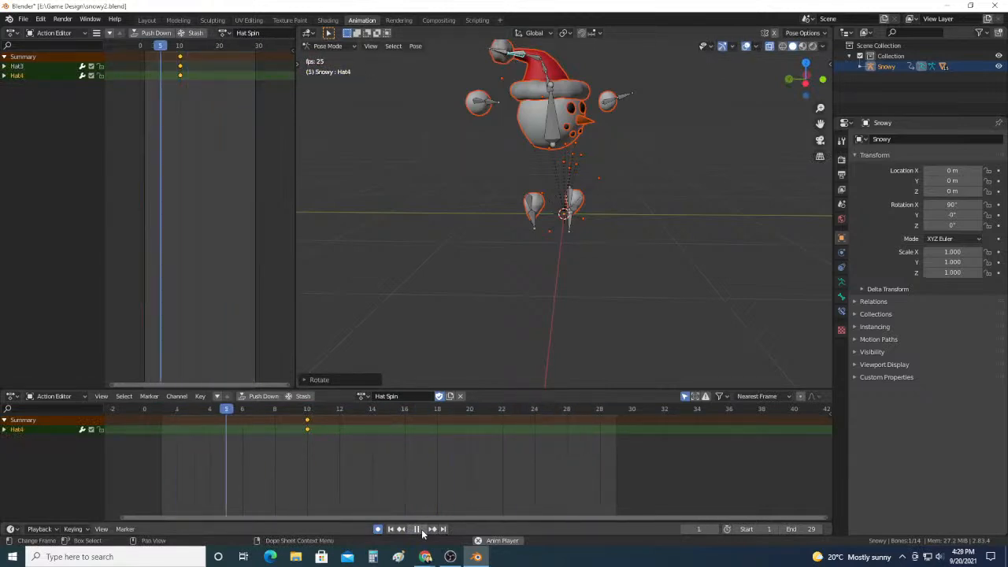
{"action": "left_click", "coordinate": [420, 530]}
{"action": "scroll", "coordinate": [479, 189], "scroll_direction": "down", "scroll_amount": 5}
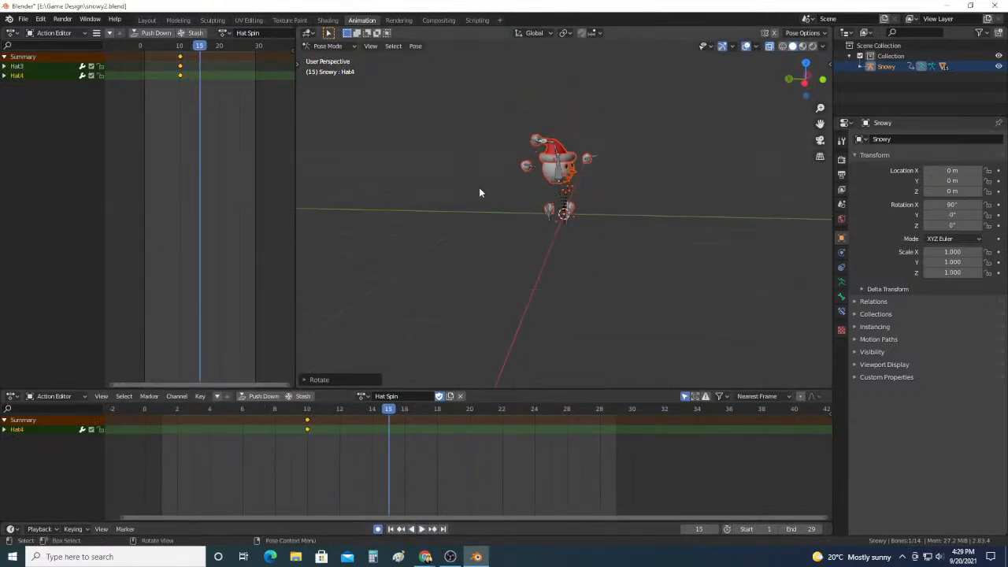
{"action": "middle_click_drag", "start_coordinate": [429, 292], "coordinate": [478, 232]}
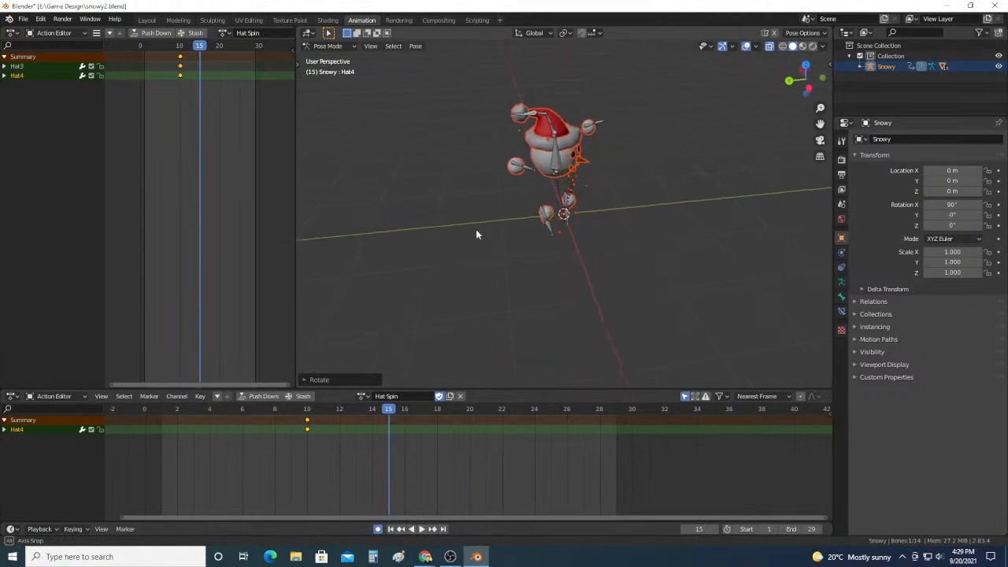
{"action": "left_click", "coordinate": [421, 529]}
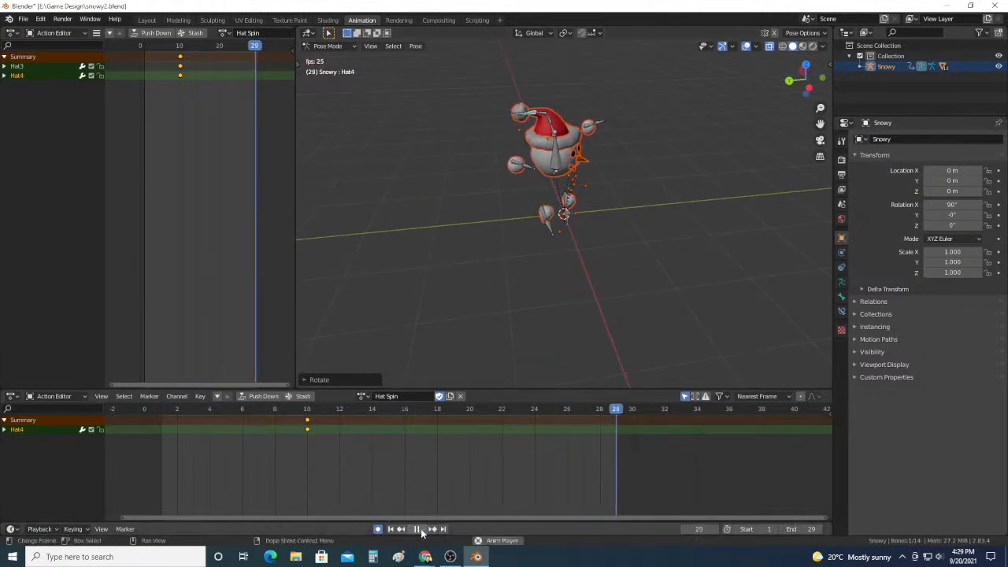
{"action": "left_click", "coordinate": [417, 529]}
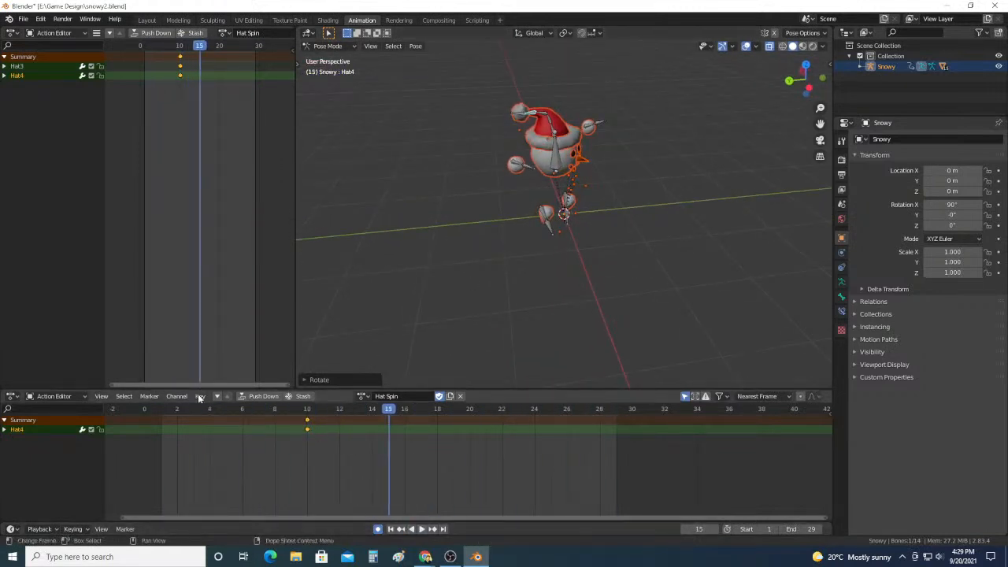
Step: Copy the Hat4 bone's keyframe to frame 1, delete its frame 10 keyframe and play the action briefly
{"action": "left_click", "coordinate": [161, 408]}
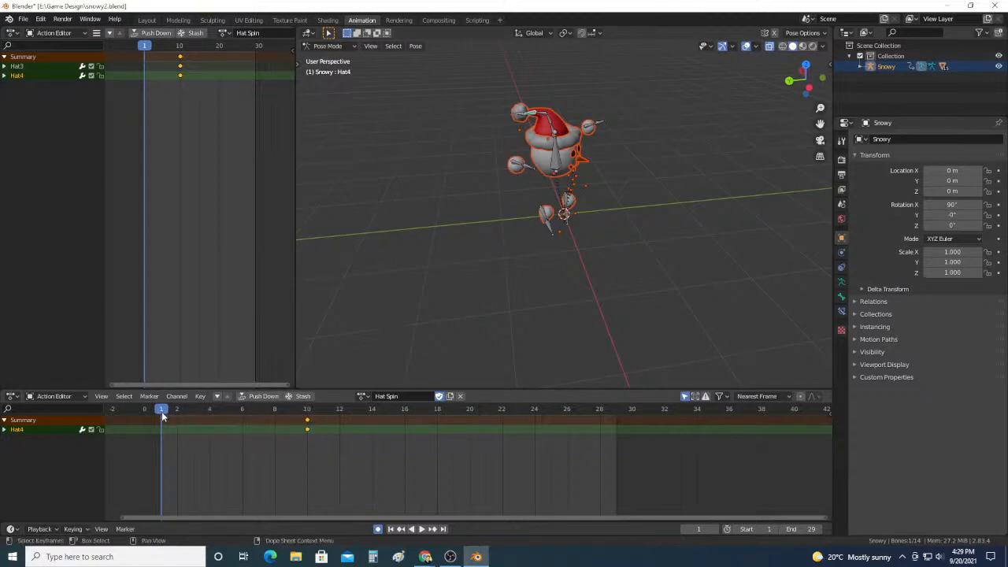
{"action": "key", "text": "ctrl+v"}
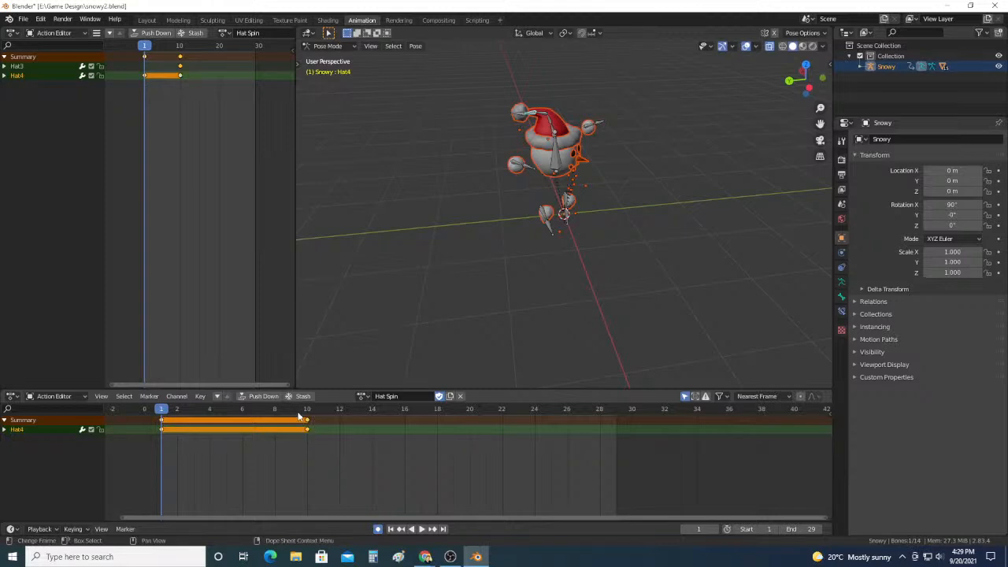
{"action": "key", "text": "x"}
{"action": "left_click", "coordinate": [302, 416]}
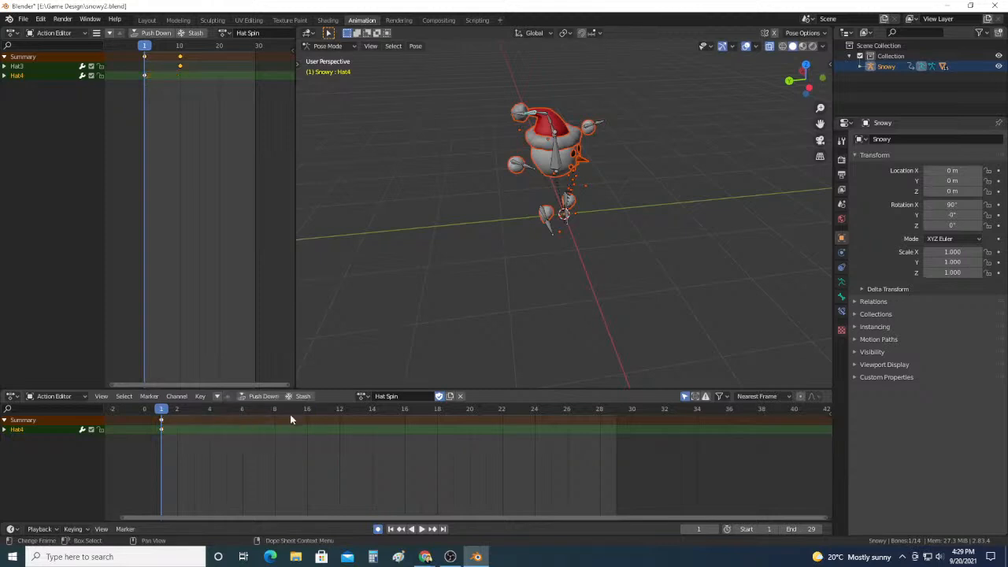
{"action": "left_click", "coordinate": [421, 528]}
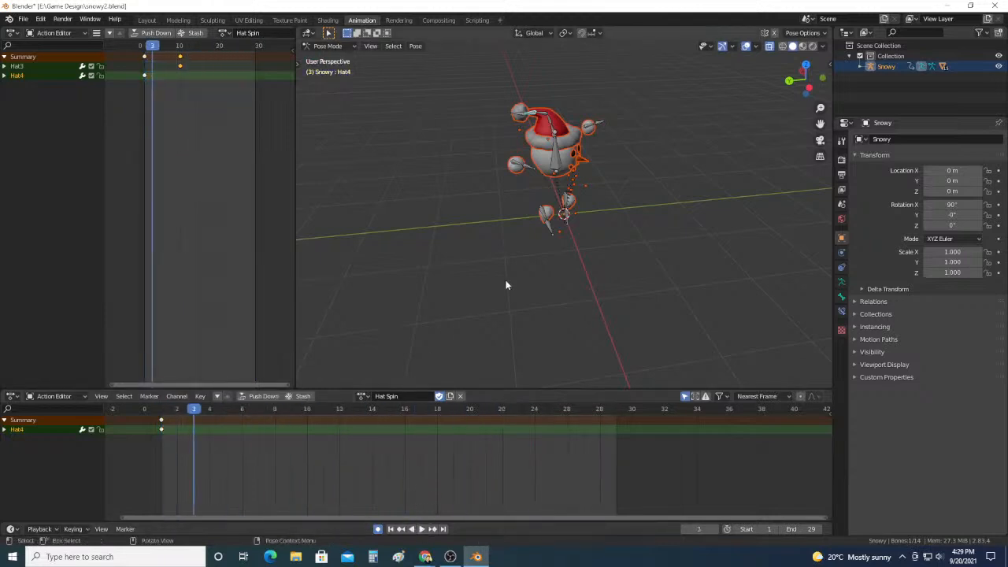
Step: At frame 2, rotate the Hat3 bone sideways about -32° as seen from above
{"action": "middle_click_drag", "start_coordinate": [540, 247], "coordinate": [508, 253]}
{"action": "left_click", "coordinate": [178, 413]}
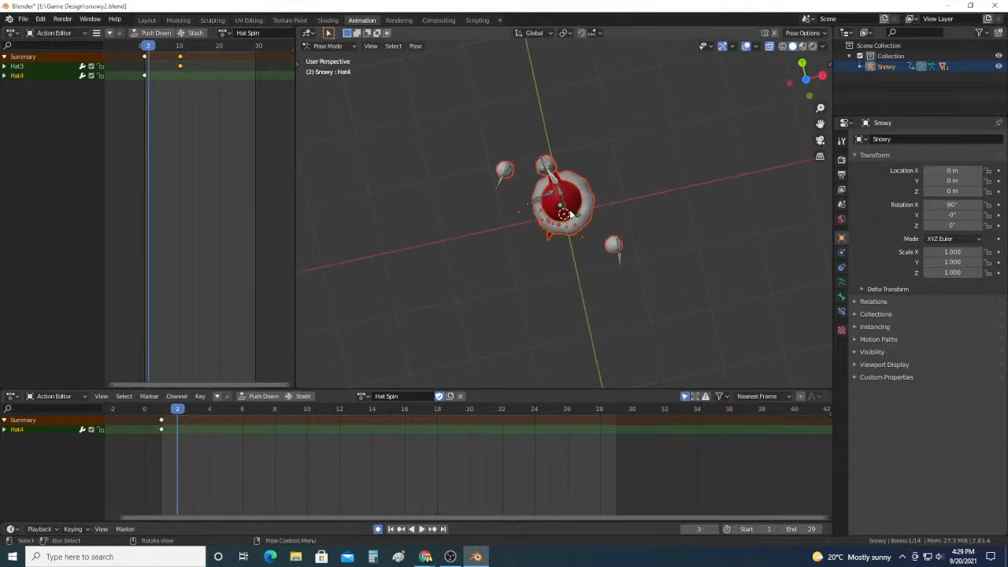
{"action": "left_click", "coordinate": [562, 197]}
{"action": "middle_click_drag", "start_coordinate": [562, 203], "coordinate": [577, 180]}
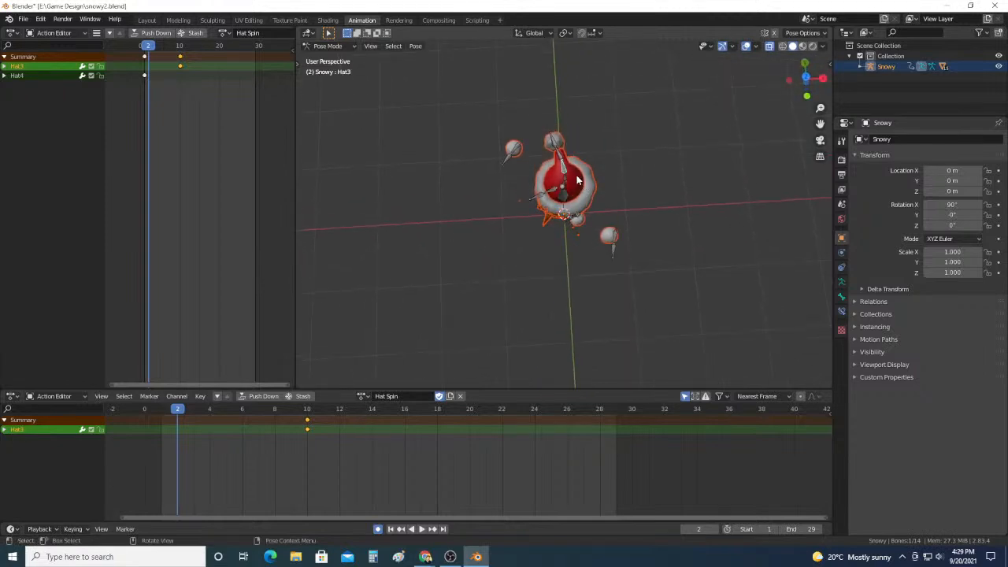
{"action": "key", "text": "r"}
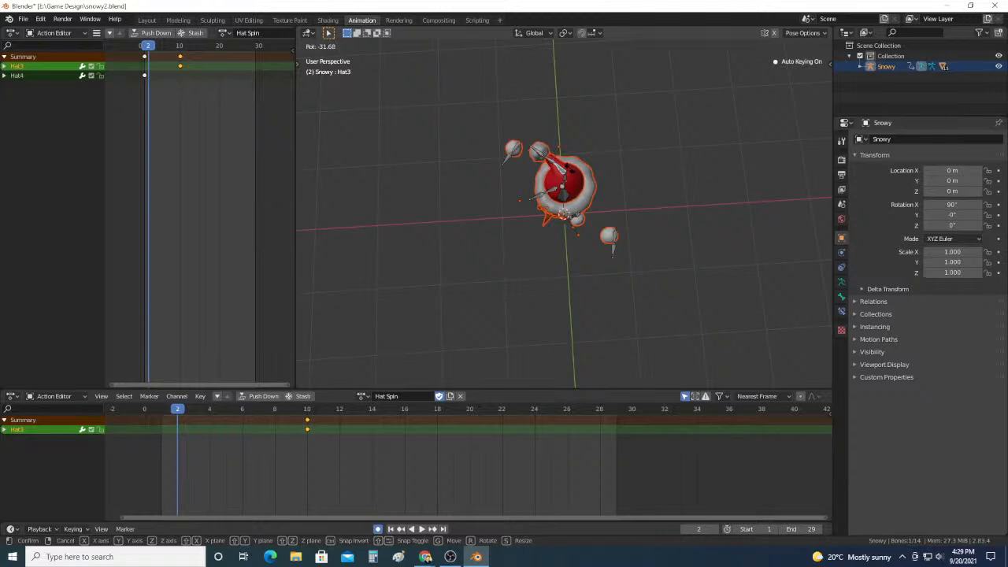
{"action": "left_click", "coordinate": [571, 172]}
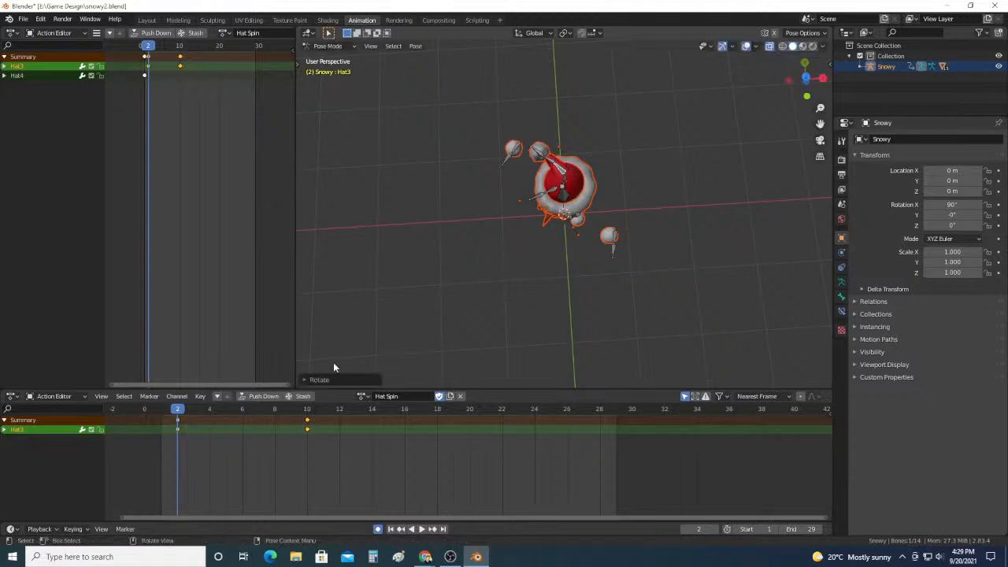
Step: Compare the hat at frames 1 and 2, and undo the Hat3 rotation and bone selection
{"action": "left_click", "coordinate": [161, 410]}
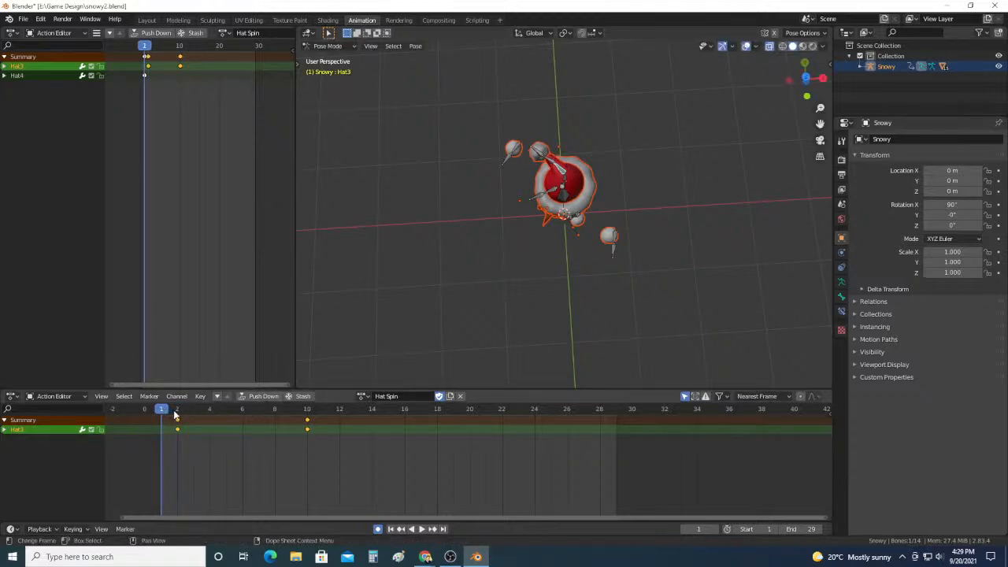
{"action": "left_click", "coordinate": [178, 410]}
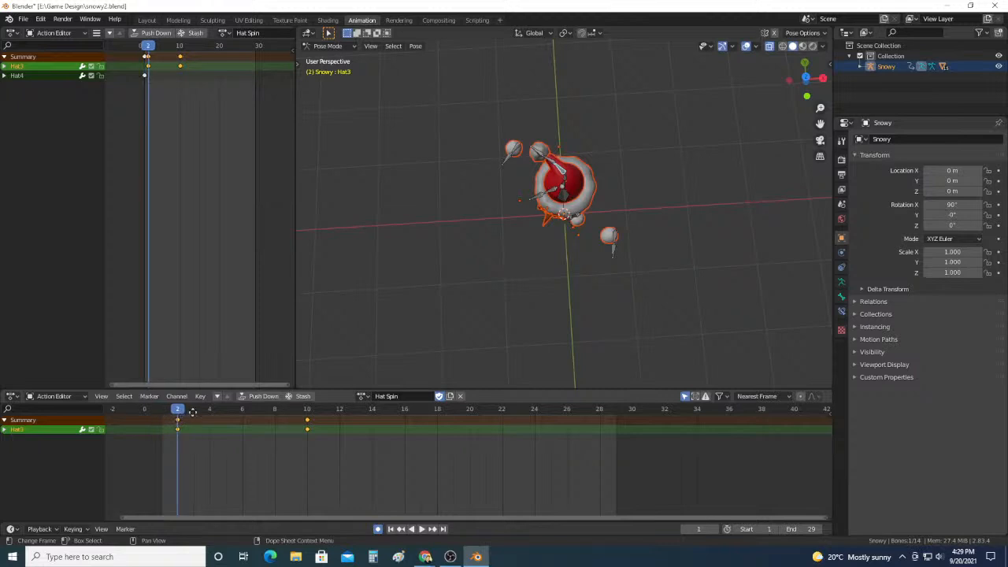
{"action": "middle_click_drag", "start_coordinate": [192, 412], "coordinate": [214, 428]}
{"action": "middle_click_drag", "start_coordinate": [425, 267], "coordinate": [472, 219]}
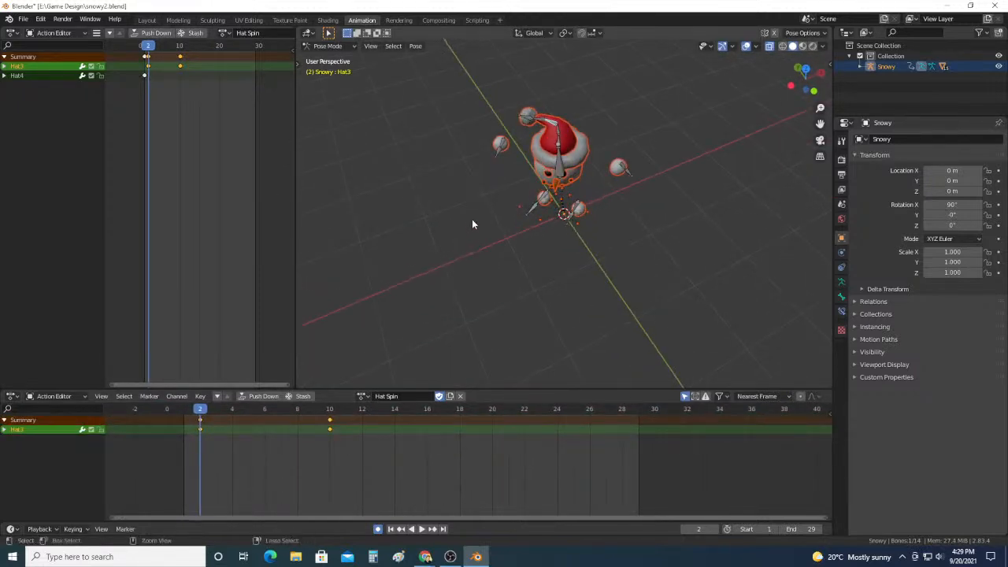
{"action": "key", "text": "ctrl+z"}
{"action": "key", "text": "ctrl+z"}
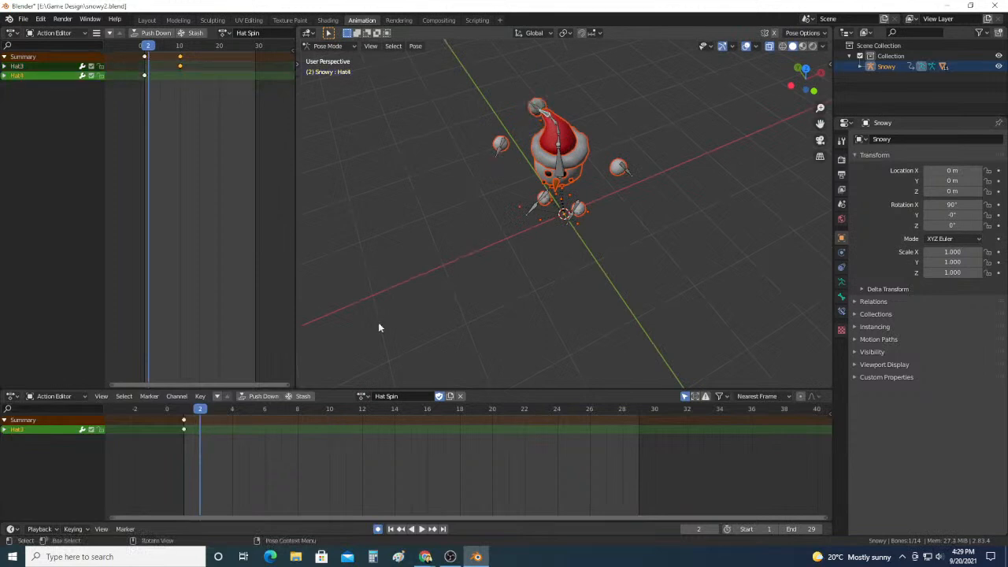
Step: Play the Hat Spin action from frame 1 and move to frame 2
{"action": "left_click", "coordinate": [184, 408]}
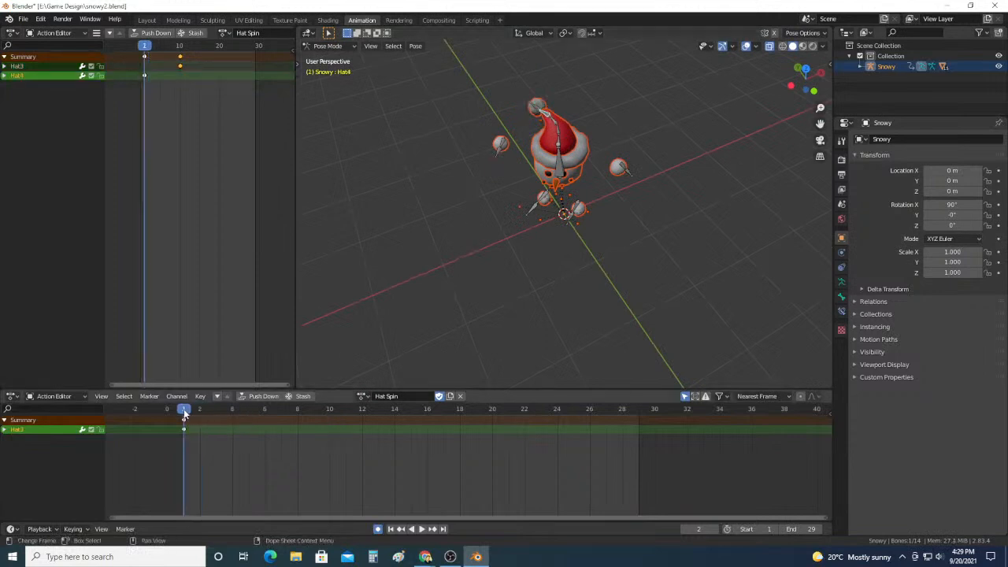
{"action": "left_click", "coordinate": [421, 529]}
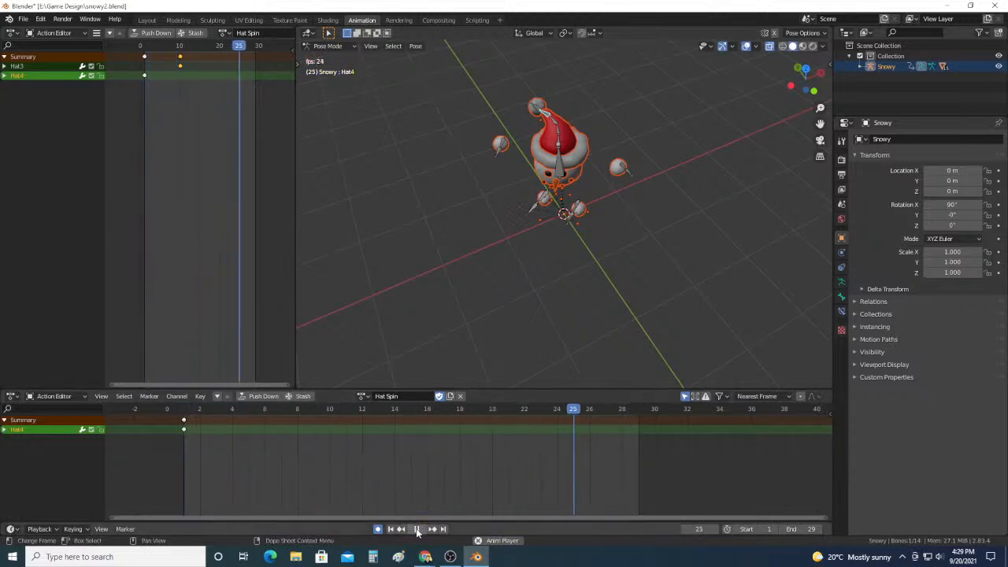
{"action": "left_click", "coordinate": [417, 529]}
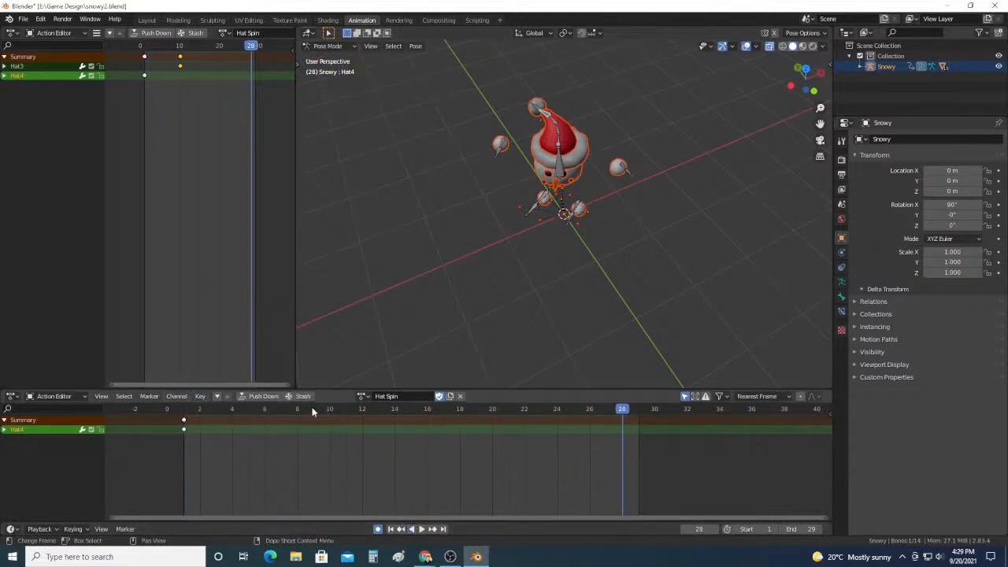
{"action": "left_click", "coordinate": [207, 411]}
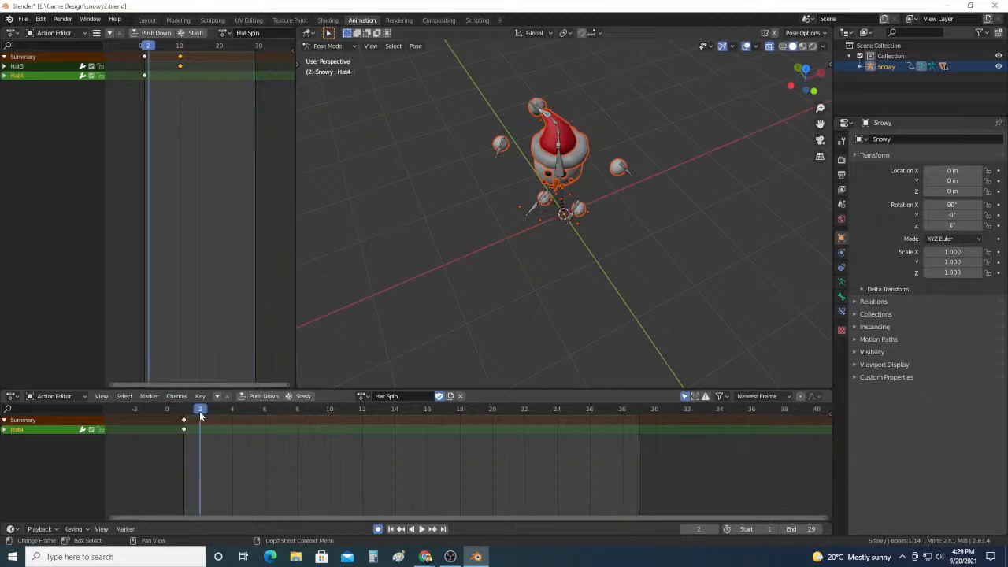
Step: At frame 2, rotate the Hat3 bone about -31° as seen from above
{"action": "middle_click_drag", "start_coordinate": [563, 197], "coordinate": [546, 165]}
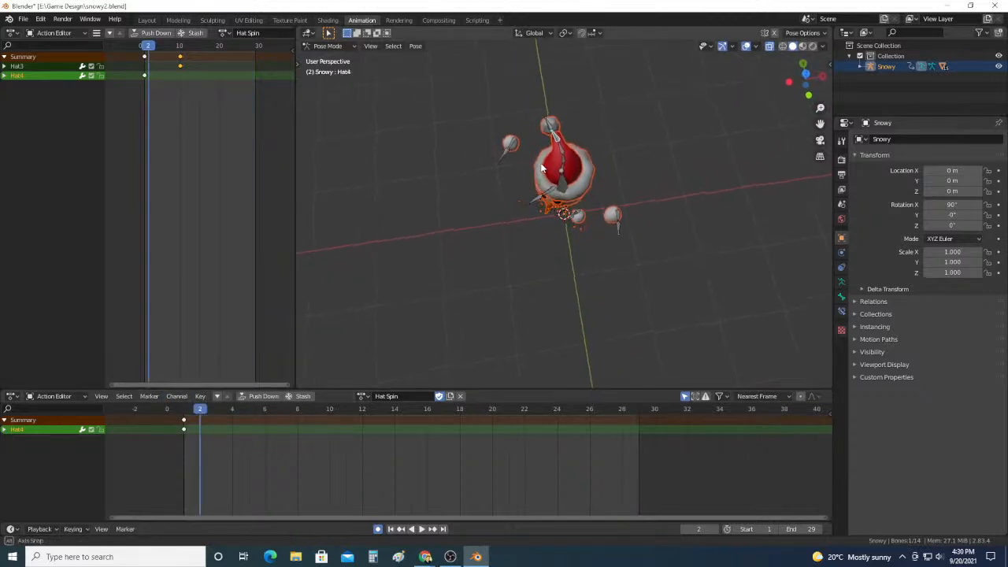
{"action": "left_click", "coordinate": [560, 146]}
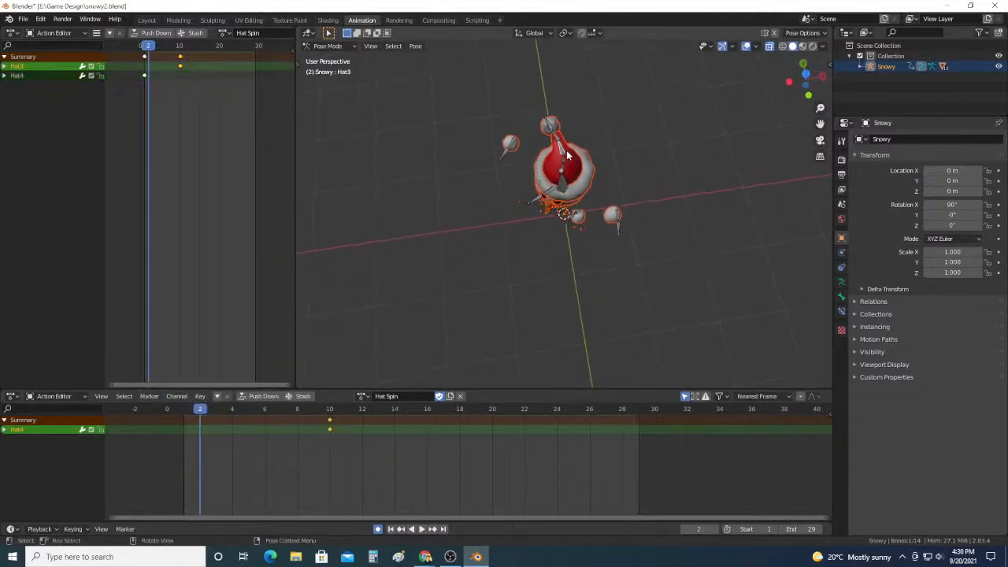
{"action": "key", "text": "r"}
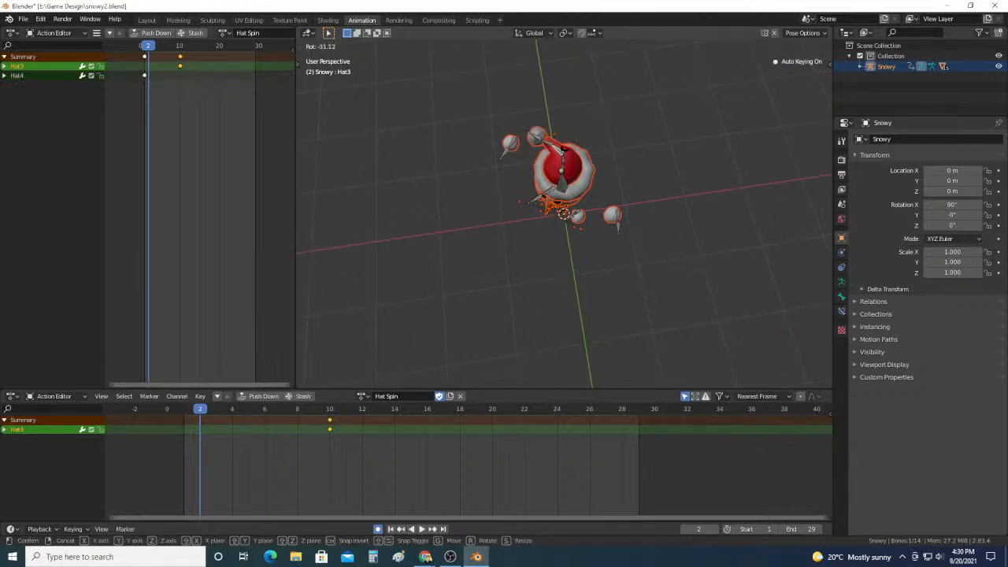
{"action": "left_click", "coordinate": [563, 150]}
Step: At frame 3, rotate the Hat3 bone about -44° further around as seen from above
{"action": "left_click", "coordinate": [219, 421]}
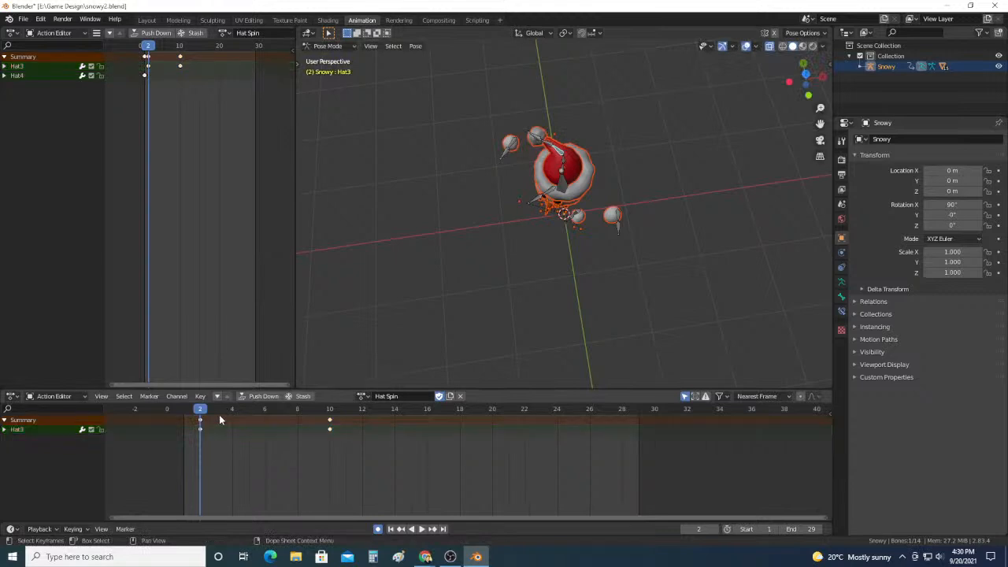
{"action": "left_click", "coordinate": [215, 412]}
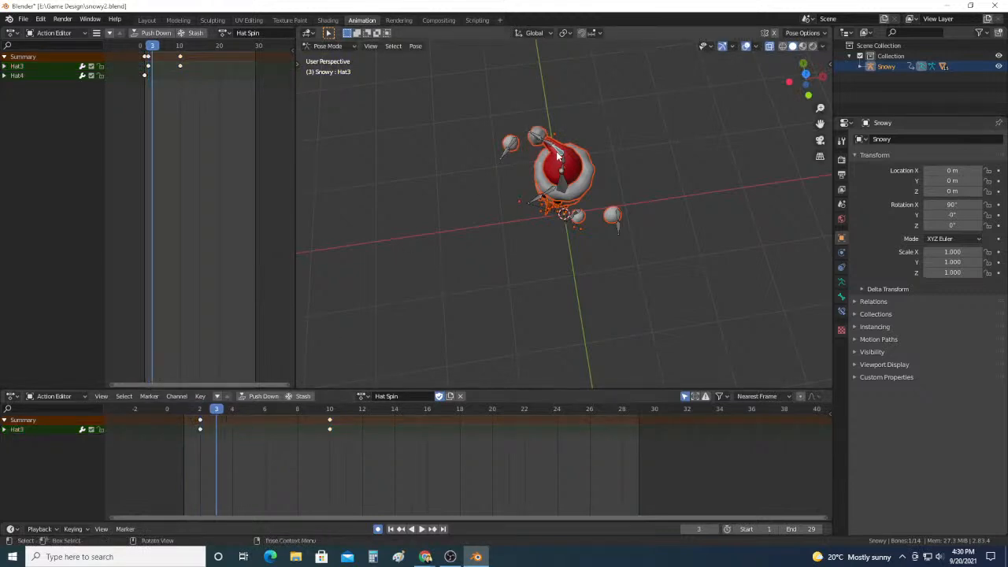
{"action": "key", "text": "r"}
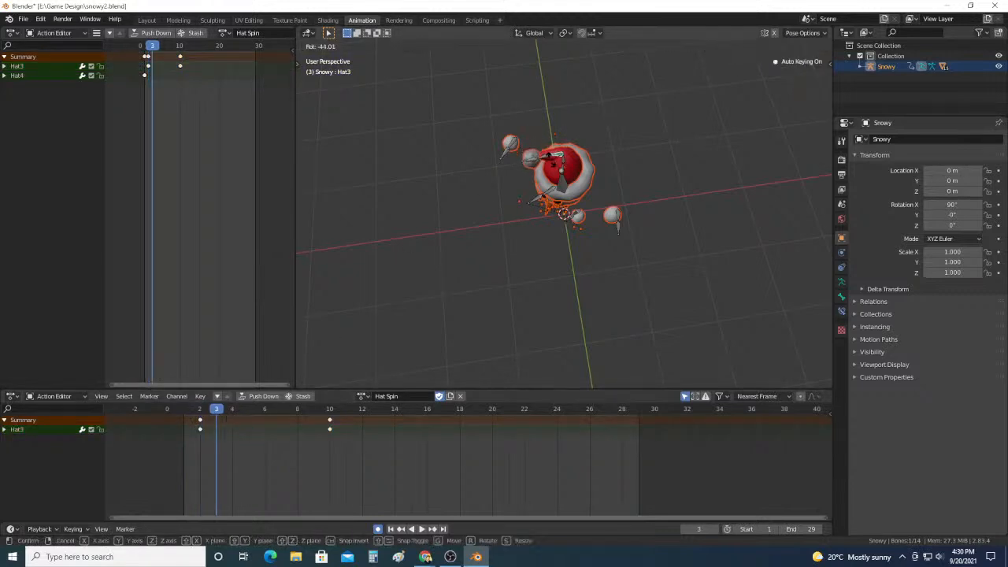
{"action": "left_click", "coordinate": [551, 163]}
Step: At frame 4, rotate the Hat3 bone about -68° as seen from above and about -26° as seen from the side
{"action": "left_click", "coordinate": [234, 411]}
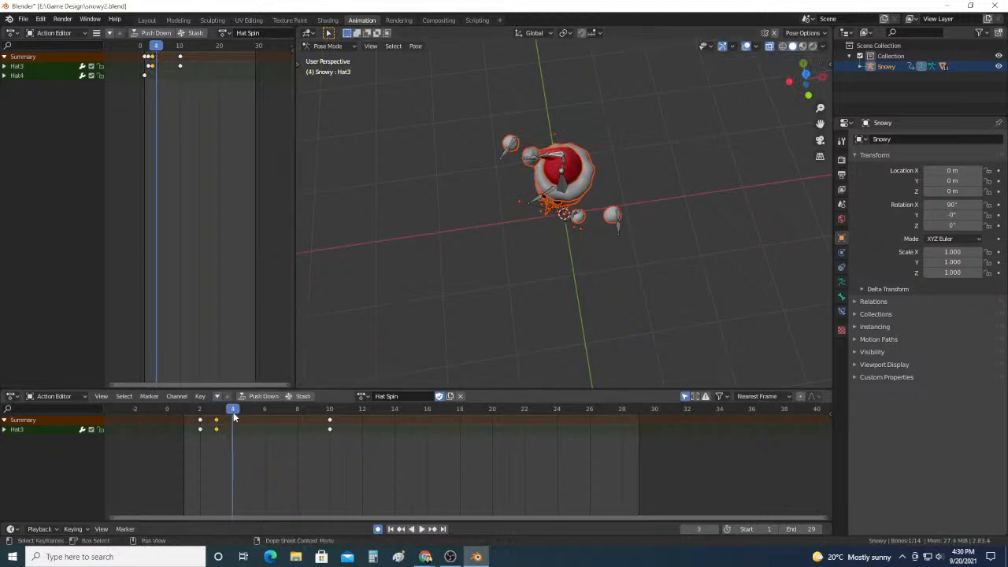
{"action": "key", "text": "r"}
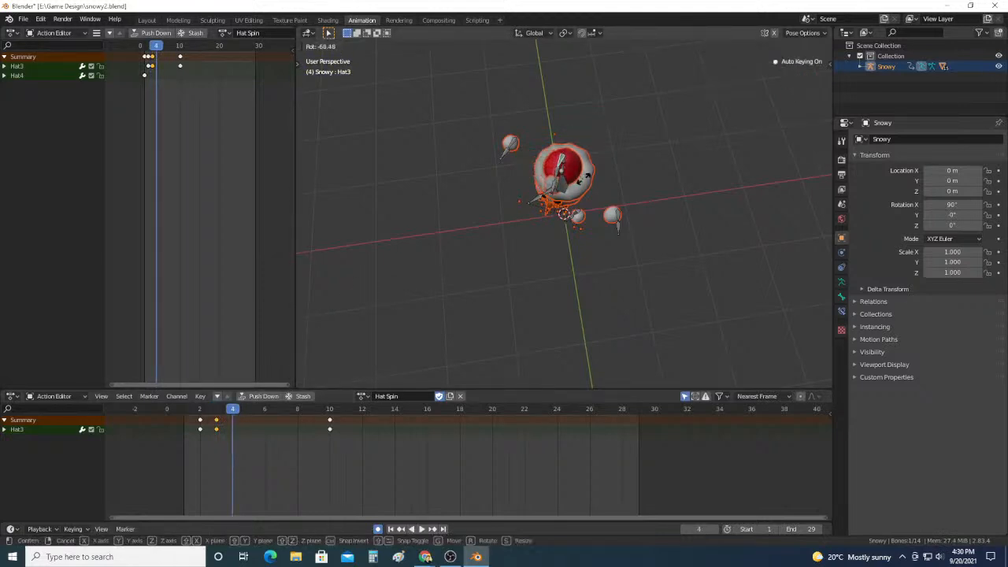
{"action": "left_click", "coordinate": [588, 177]}
{"action": "middle_click_drag", "start_coordinate": [589, 176], "coordinate": [611, 118]}
{"action": "key", "text": "r"}
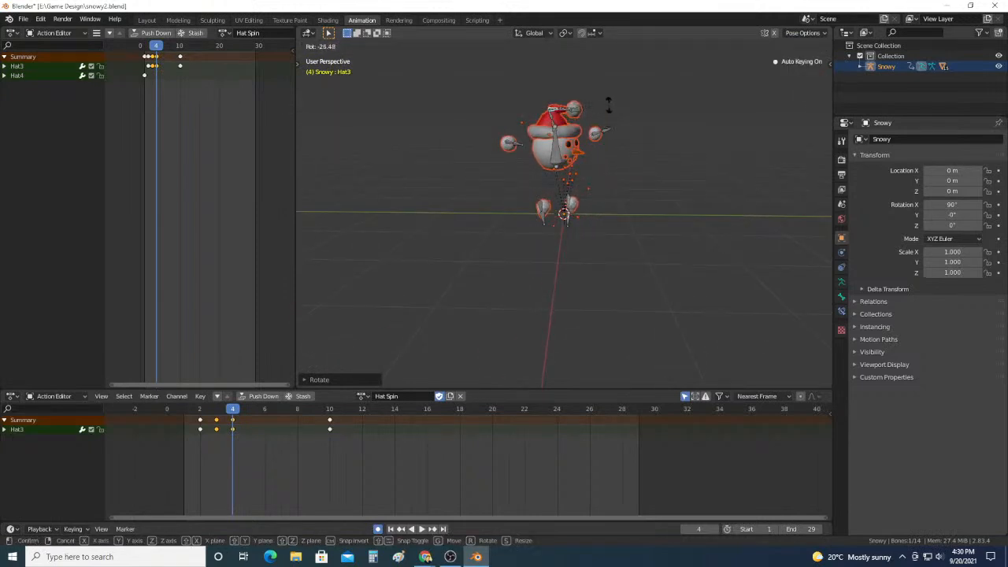
{"action": "left_click", "coordinate": [606, 103]}
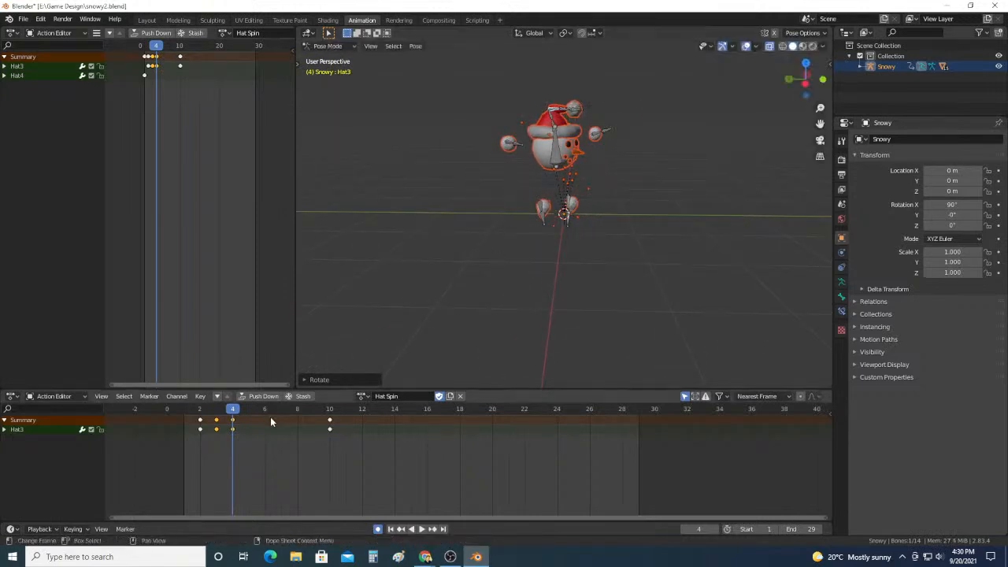
Step: At frame 5, adjust the Hat3 bone's tilt from the front and swing it about -39° as seen from above
{"action": "left_click", "coordinate": [250, 412]}
{"action": "middle_click_drag", "start_coordinate": [722, 146], "coordinate": [607, 181]}
{"action": "key", "text": "r"}
{"action": "left_click", "coordinate": [613, 156]}
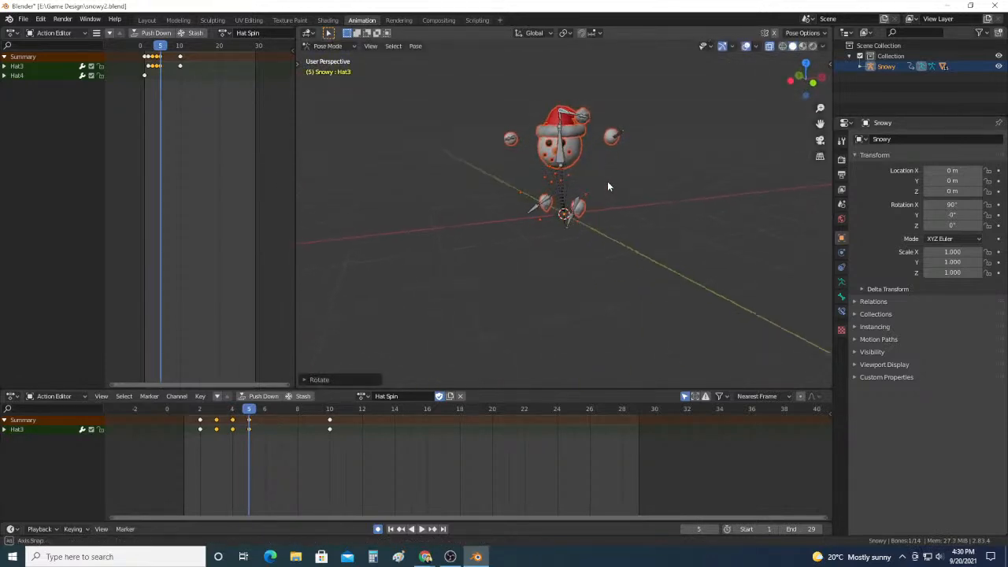
{"action": "left_click", "coordinate": [264, 418]}
{"action": "middle_click_drag", "start_coordinate": [631, 102], "coordinate": [519, 150]}
{"action": "key", "text": "r"}
{"action": "left_click", "coordinate": [630, 94]}
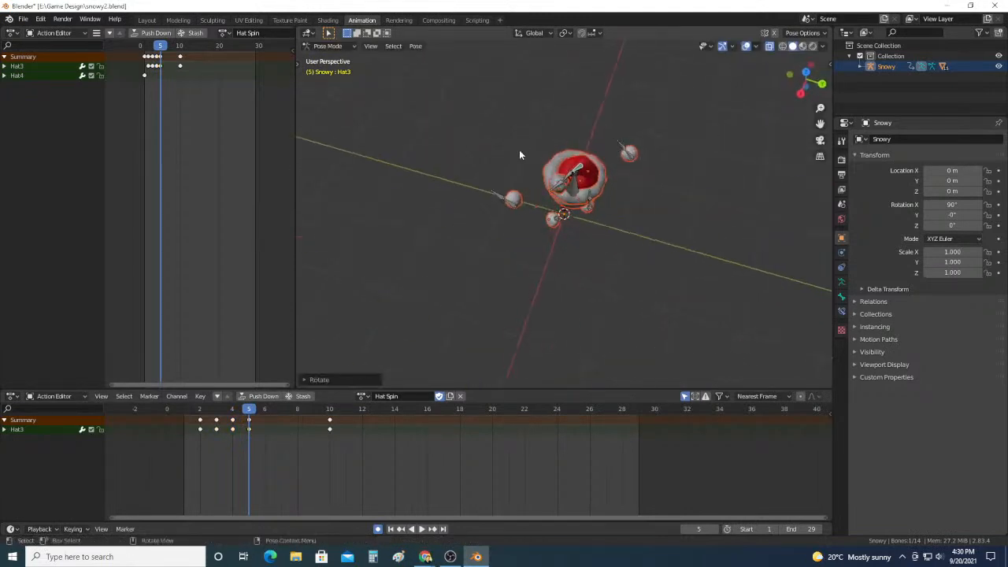
{"action": "key", "text": "r"}
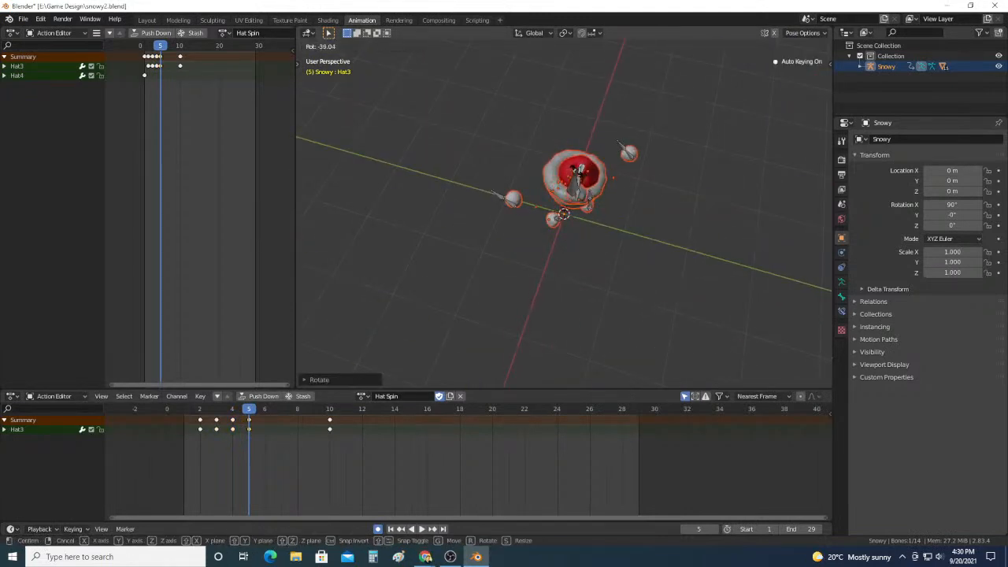
{"action": "left_click", "coordinate": [578, 175]}
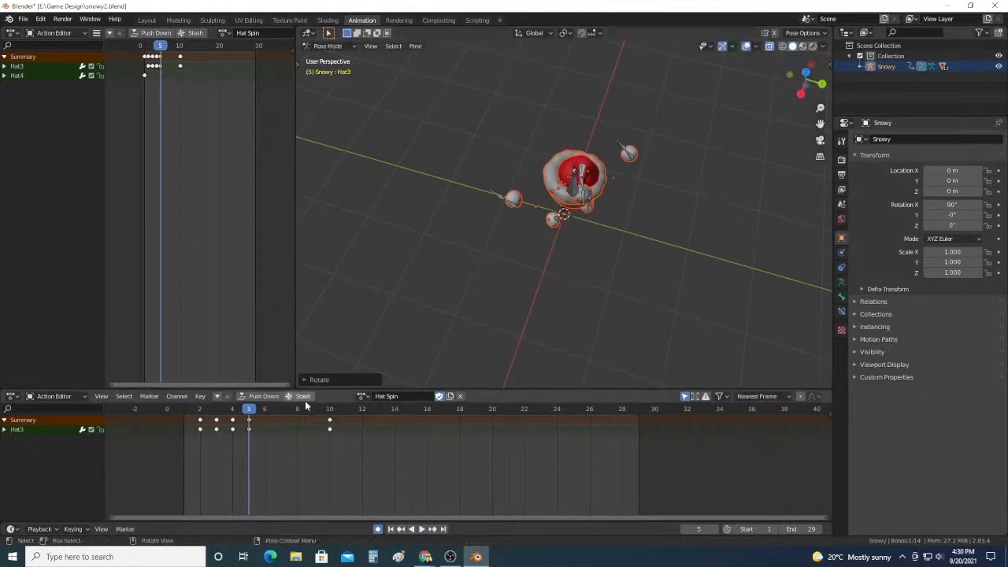
Step: At frame 6, rotate the Hat3 bone about -43° as seen from above
{"action": "left_click", "coordinate": [265, 412]}
{"action": "key", "text": "r"}
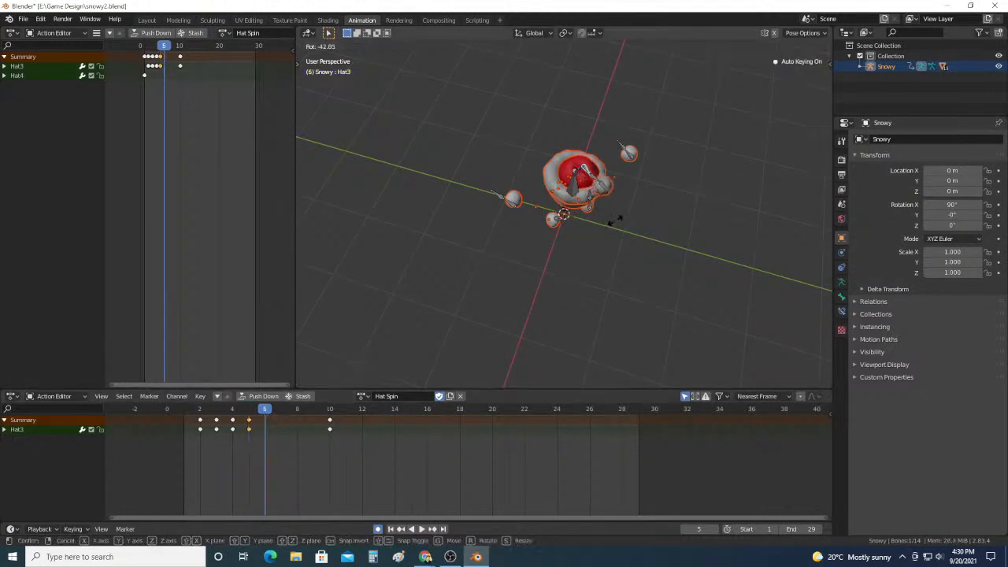
{"action": "left_click", "coordinate": [619, 219]}
{"action": "middle_click_drag", "start_coordinate": [686, 193], "coordinate": [571, 161]}
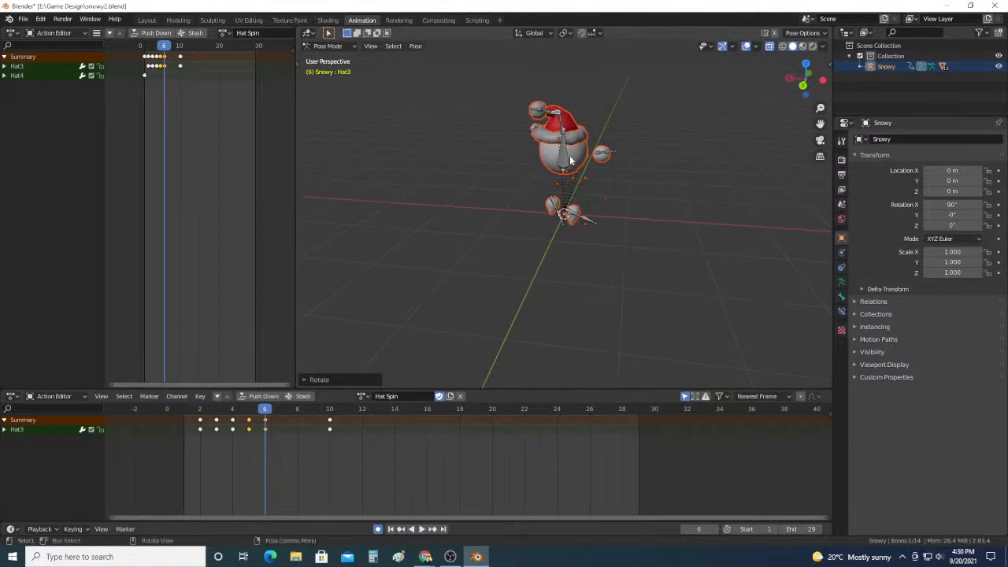
Step: At frame 7, rotate the Hat3 bone from behind and from the side to swing the hat tip toward the back of the head
{"action": "left_click", "coordinate": [280, 411]}
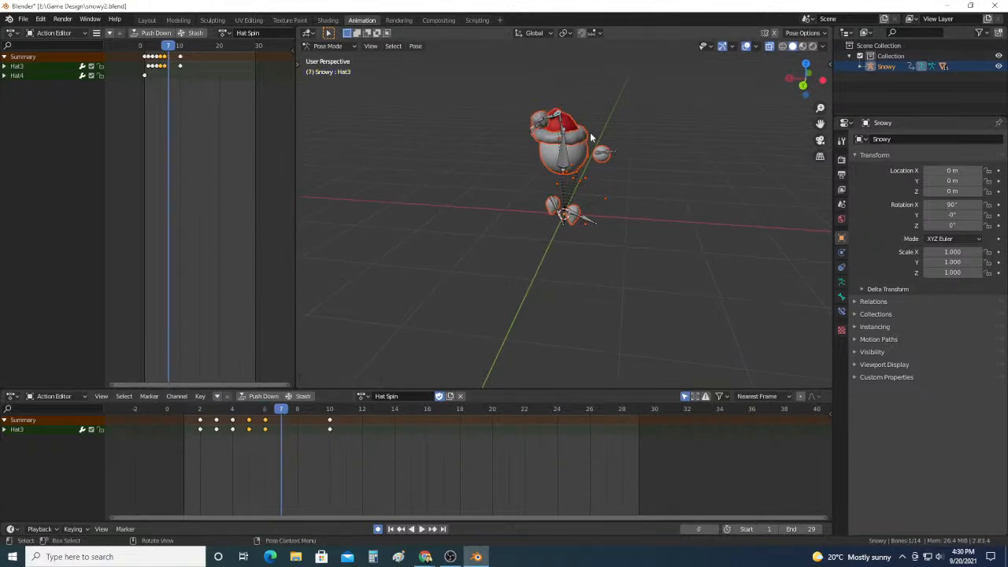
{"action": "key", "text": "r"}
{"action": "left_click", "coordinate": [629, 106]}
{"action": "middle_click_drag", "start_coordinate": [630, 106], "coordinate": [675, 137]}
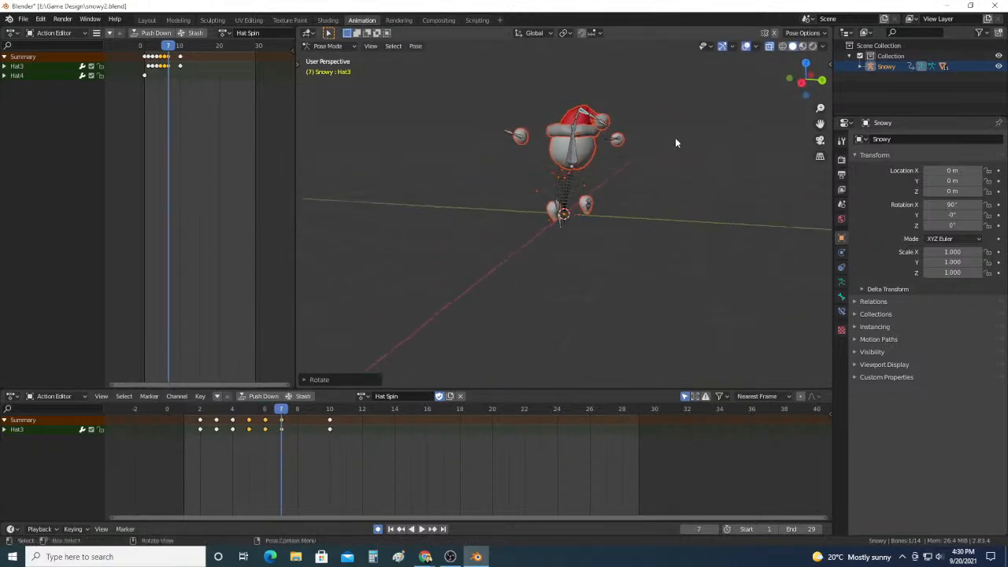
{"action": "key", "text": "r"}
{"action": "left_click", "coordinate": [669, 109]}
{"action": "middle_click_drag", "start_coordinate": [676, 102], "coordinate": [444, 131]}
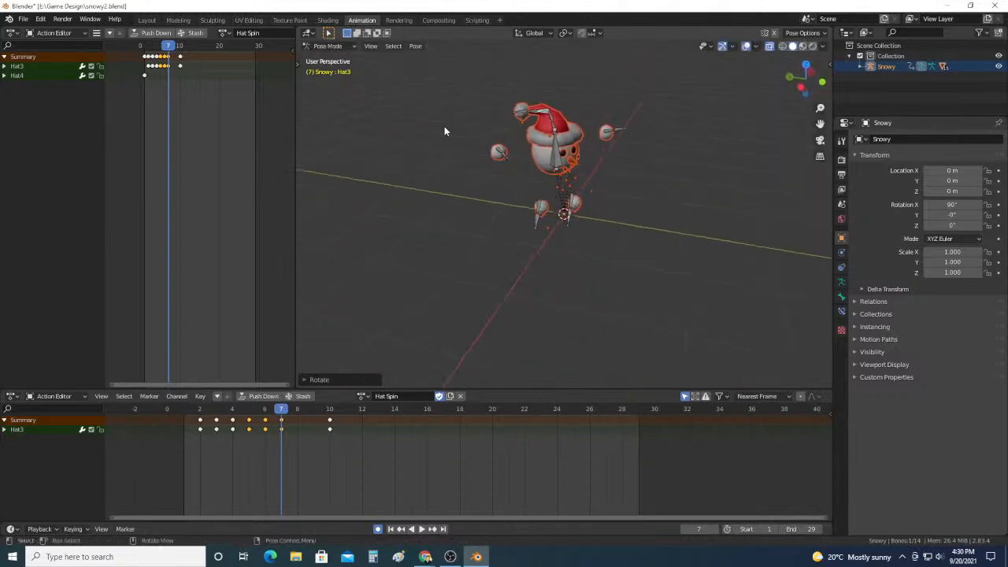
Step: At frame 8, rotate the Hat3 bone slightly as seen from the side, with the hat tip pointing behind the head
{"action": "left_click", "coordinate": [297, 415]}
{"action": "key", "text": "r"}
{"action": "left_click", "coordinate": [589, 89]}
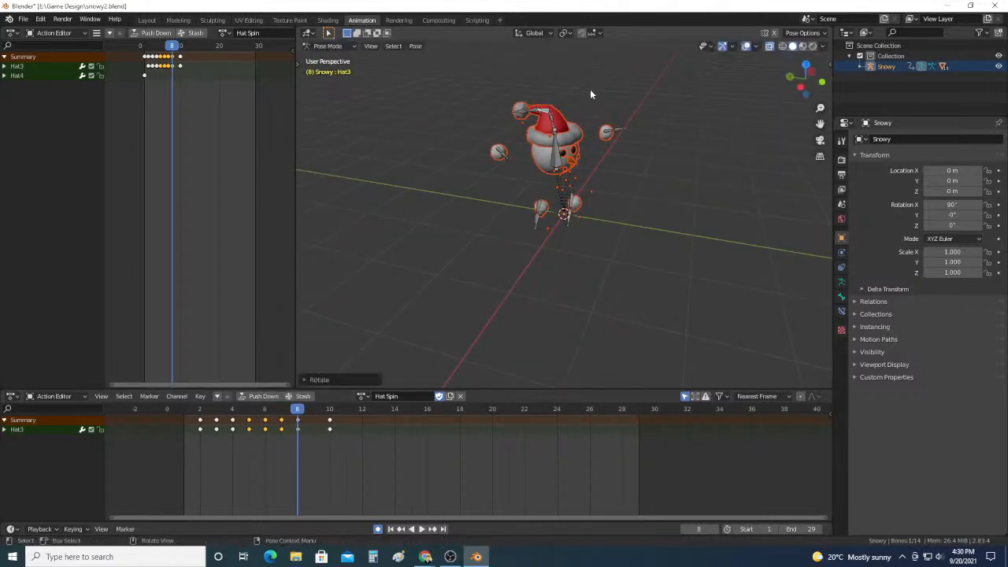
{"action": "middle_click_drag", "start_coordinate": [590, 89], "coordinate": [503, 199]}
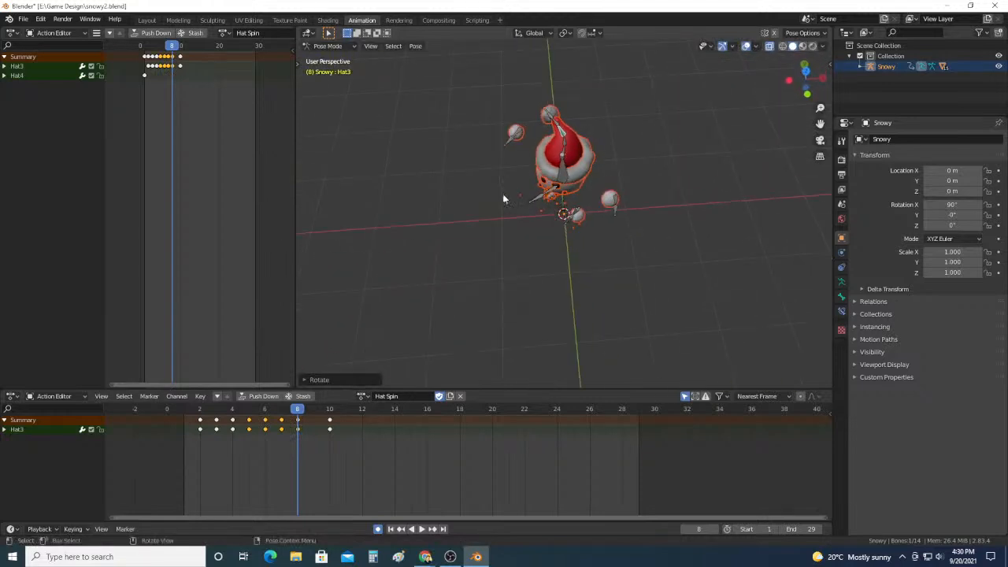
Step: Play the Hat Spin action from frame 1 as seen from above, and stop it
{"action": "left_click", "coordinate": [183, 411]}
{"action": "left_click", "coordinate": [422, 528]}
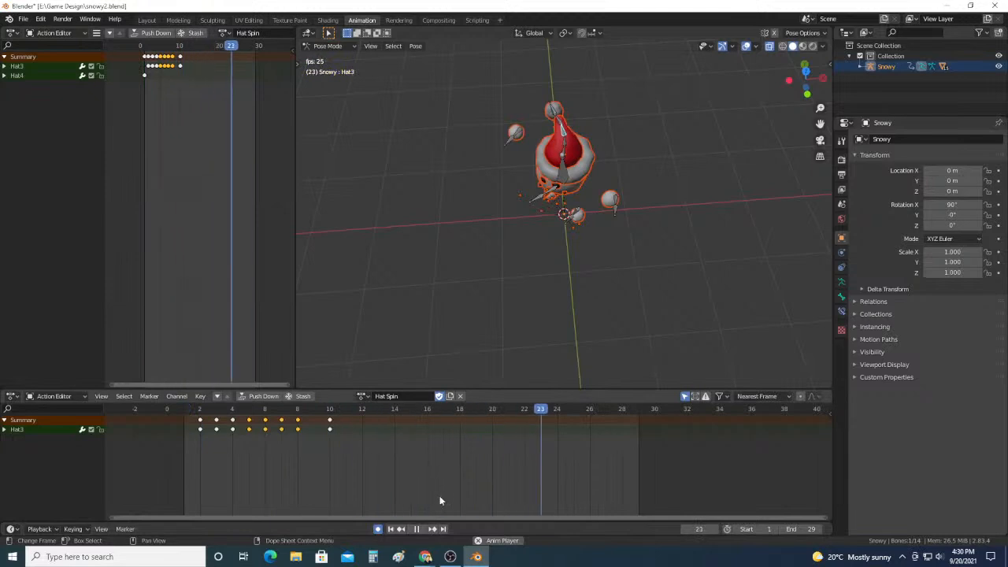
{"action": "left_click", "coordinate": [417, 528]}
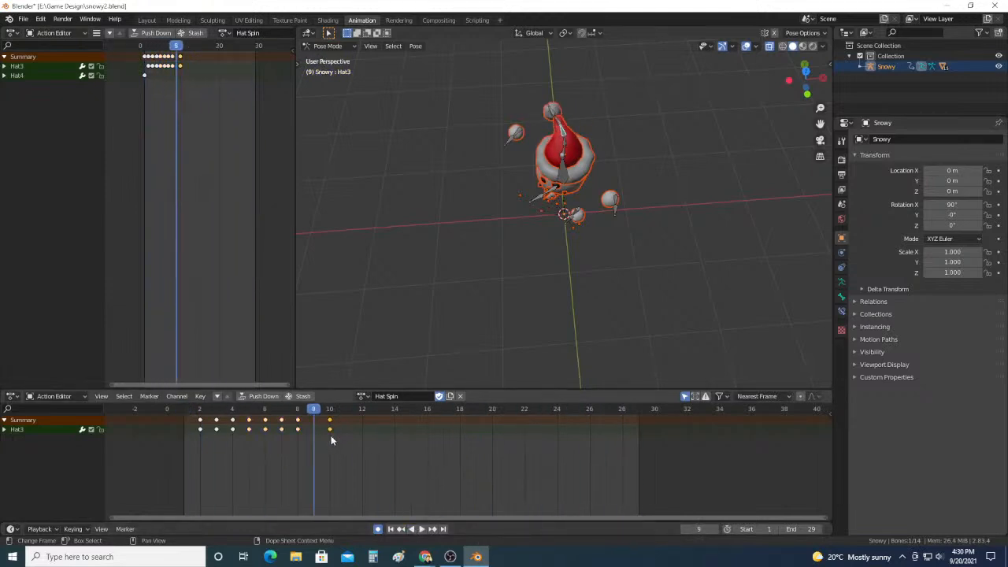
Step: Move to frame 8 and set the animation's end frame to 8
{"action": "left_click", "coordinate": [297, 410]}
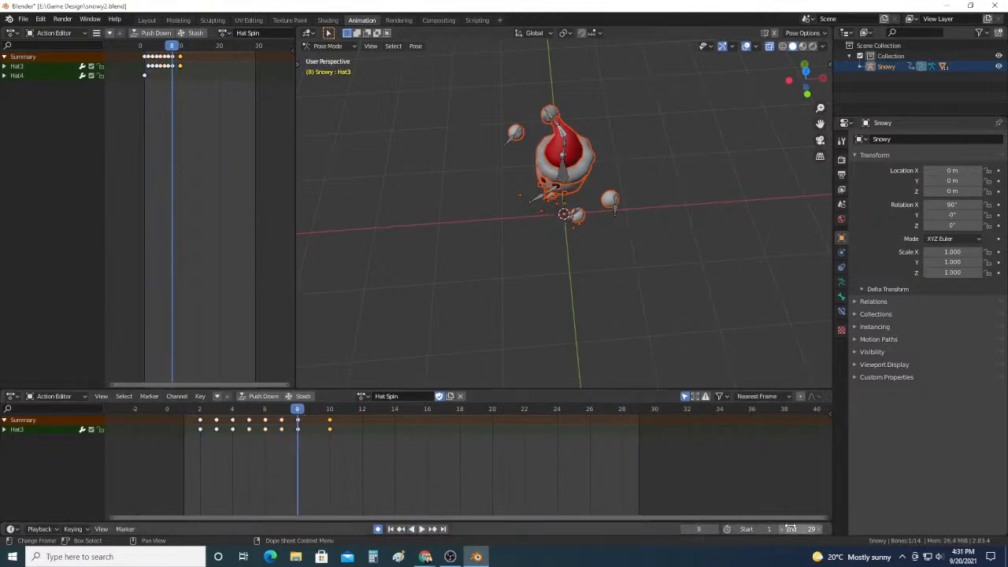
{"action": "left_click", "coordinate": [784, 530]}
{"action": "mouse_move", "coordinate": [784, 530]}
{"action": "left_mouse_down"}
{"action": "mouse_move", "coordinate": [717, 530]}
{"action": "mouse_move", "coordinate": [783, 531]}
{"action": "left_mouse_up"}
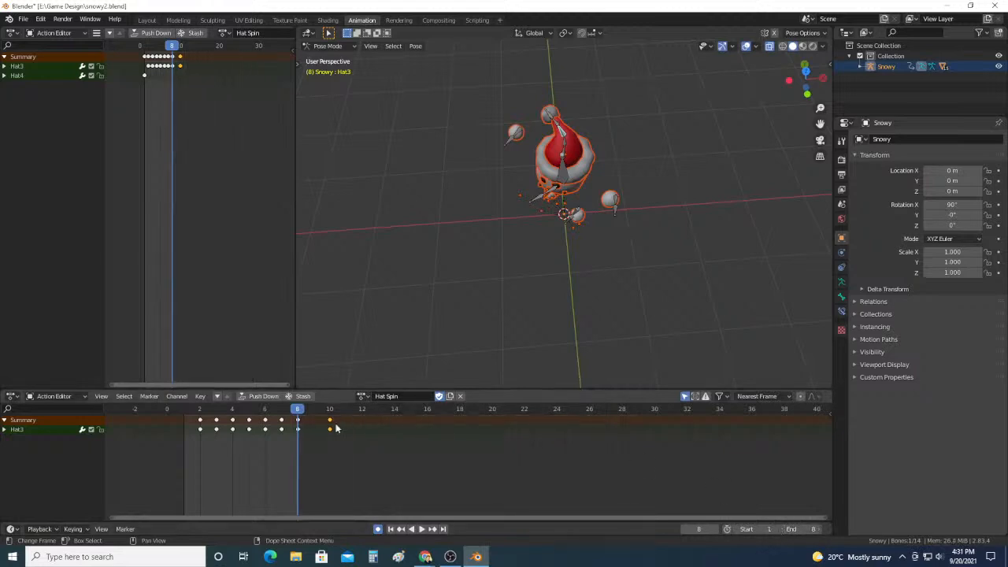
Step: Play the looping hat spin from above and from the side, and save the file
{"action": "left_click", "coordinate": [421, 529]}
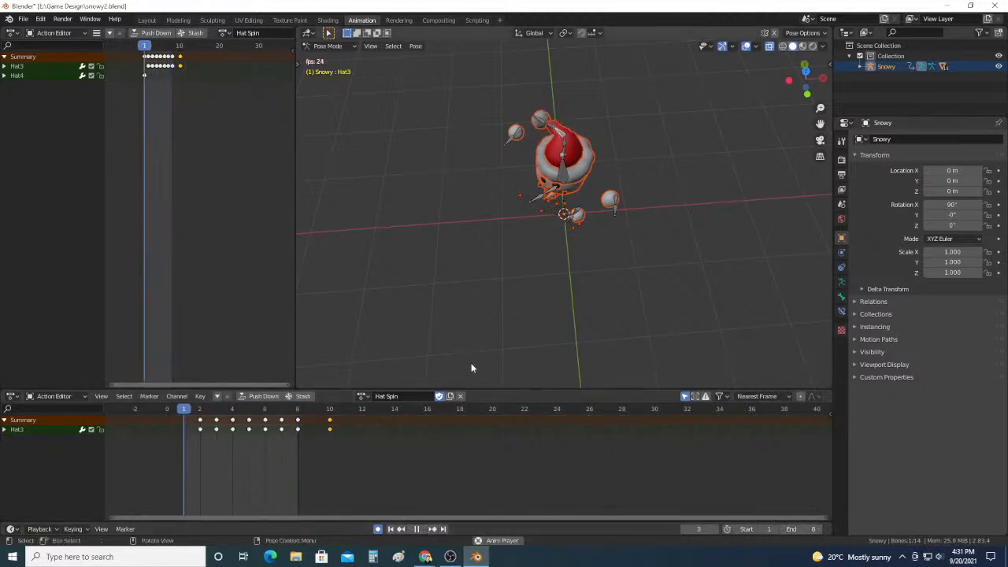
{"action": "middle_click_drag", "start_coordinate": [504, 289], "coordinate": [605, 255]}
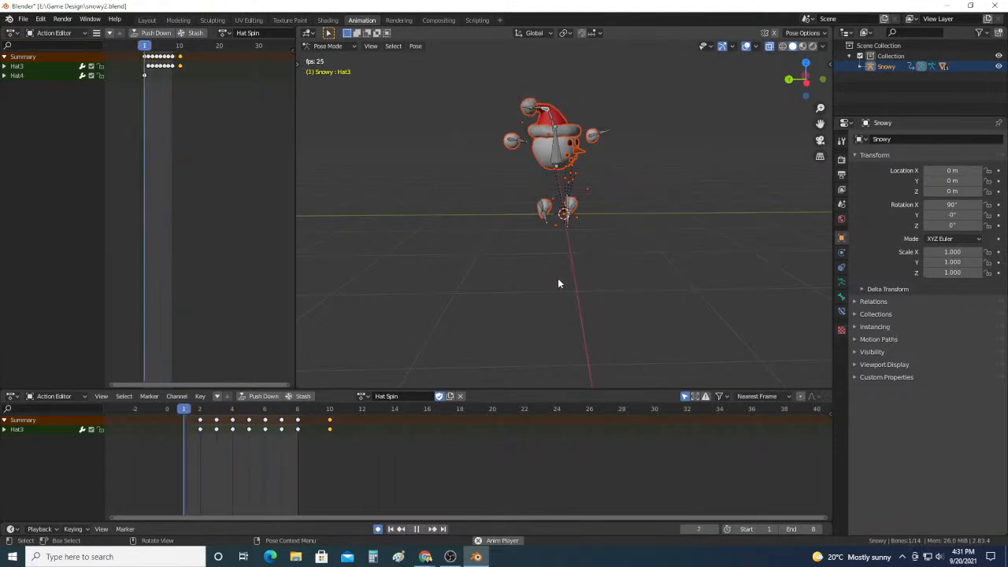
{"action": "left_click", "coordinate": [417, 528]}
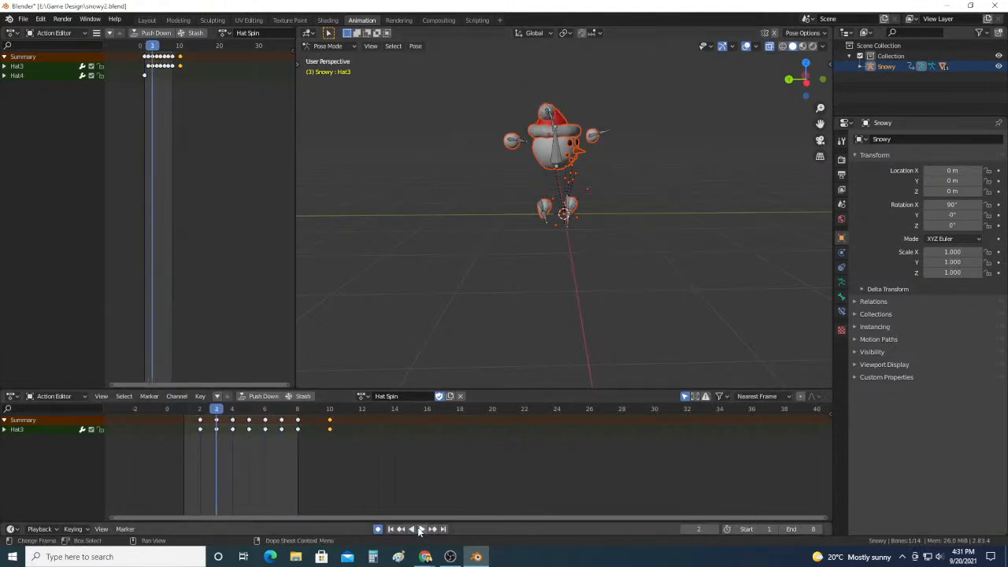
{"action": "left_click", "coordinate": [22, 18]}
{"action": "left_click", "coordinate": [34, 87]}
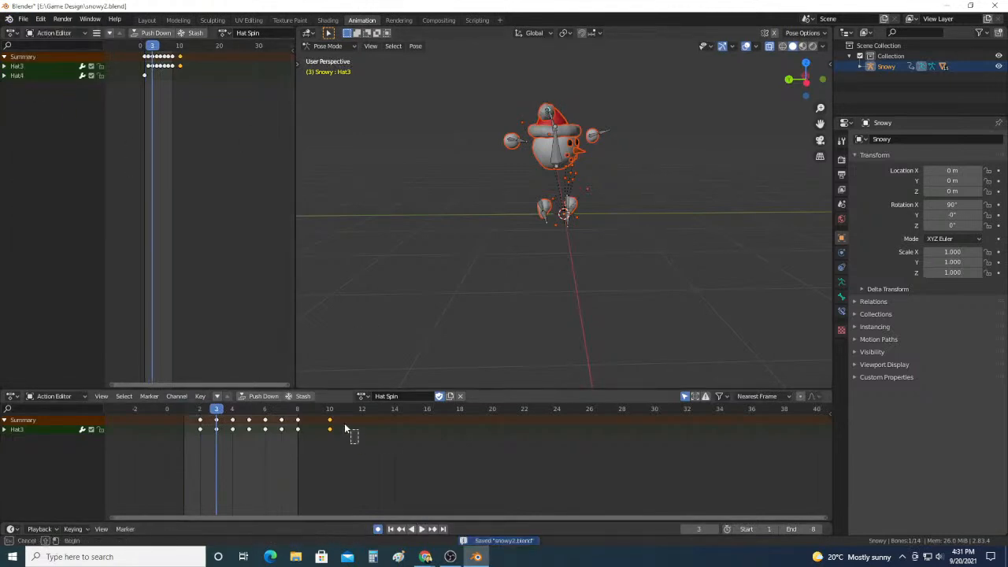
Step: Delete the Hat3 bone's keyframe at frame 10 and replay the Hat Spin action
{"action": "left_click_drag", "start_coordinate": [345, 424], "coordinate": [325, 409]}
{"action": "key", "text": "x"}
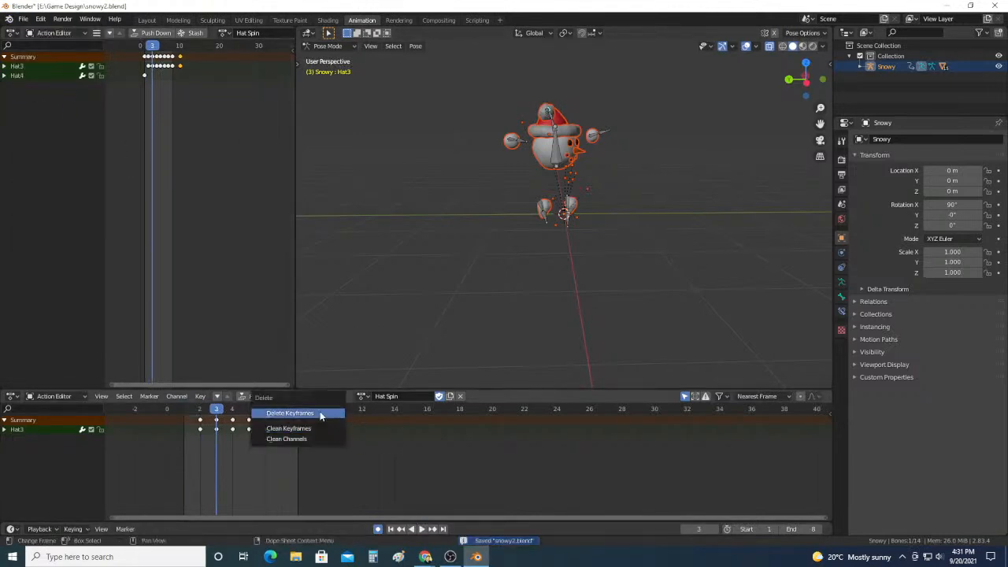
{"action": "left_click", "coordinate": [320, 411]}
{"action": "left_click", "coordinate": [422, 529]}
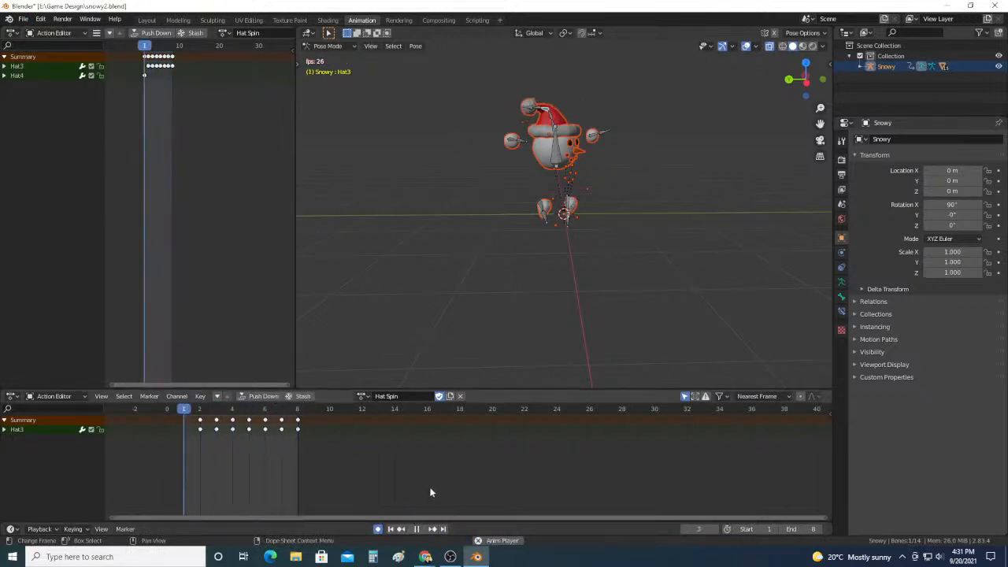
{"action": "left_click", "coordinate": [417, 529]}
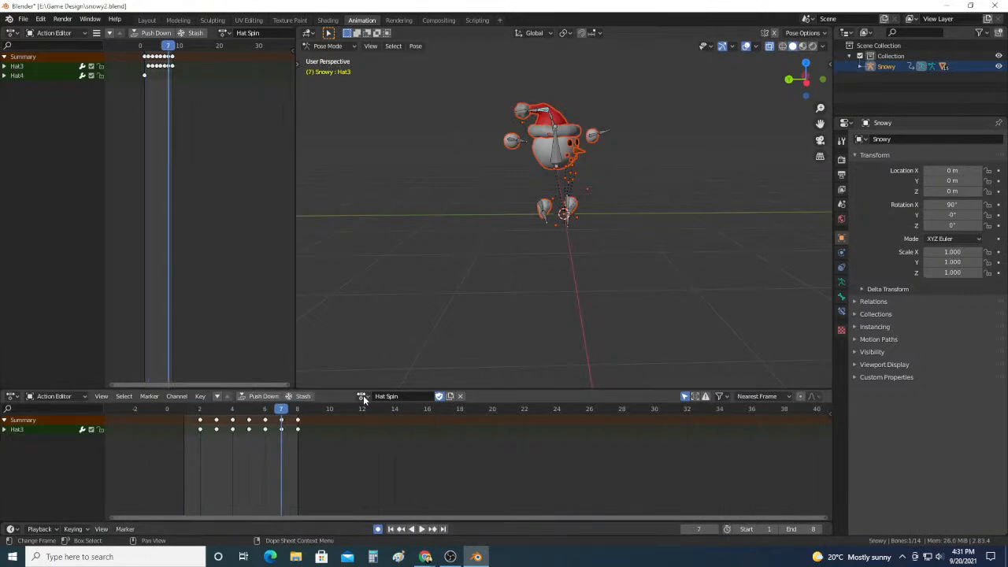
Step: Push the Hat Spin action down onto the NLA stack and save the file
{"action": "left_click", "coordinate": [362, 397]}
{"action": "left_click", "coordinate": [265, 396]}
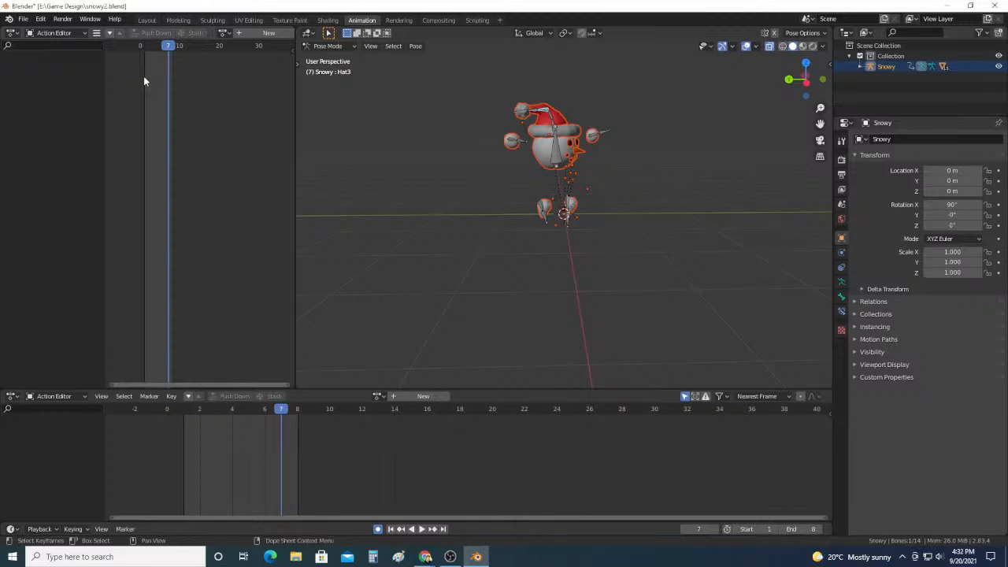
{"action": "left_click", "coordinate": [23, 18]}
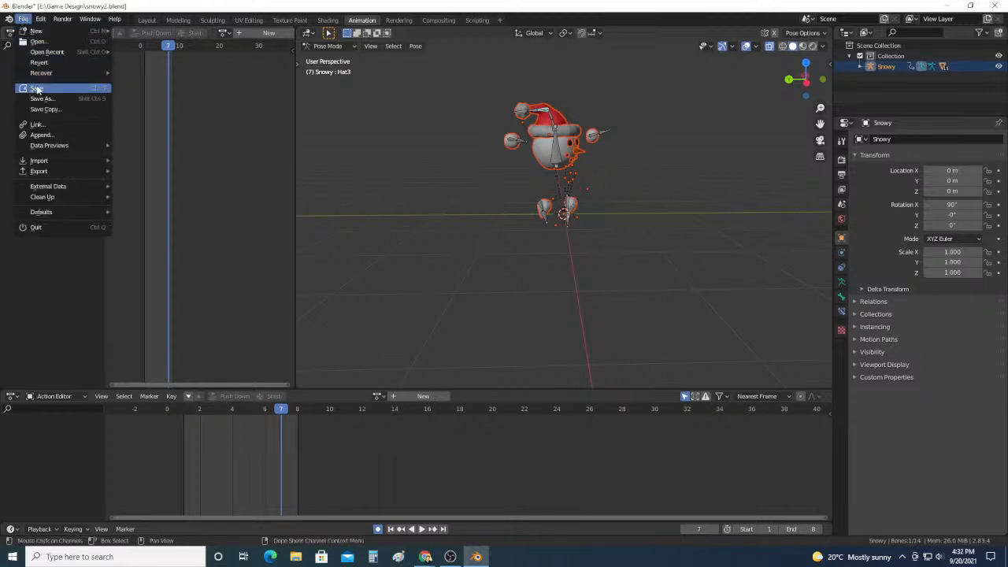
{"action": "left_click", "coordinate": [36, 88]}
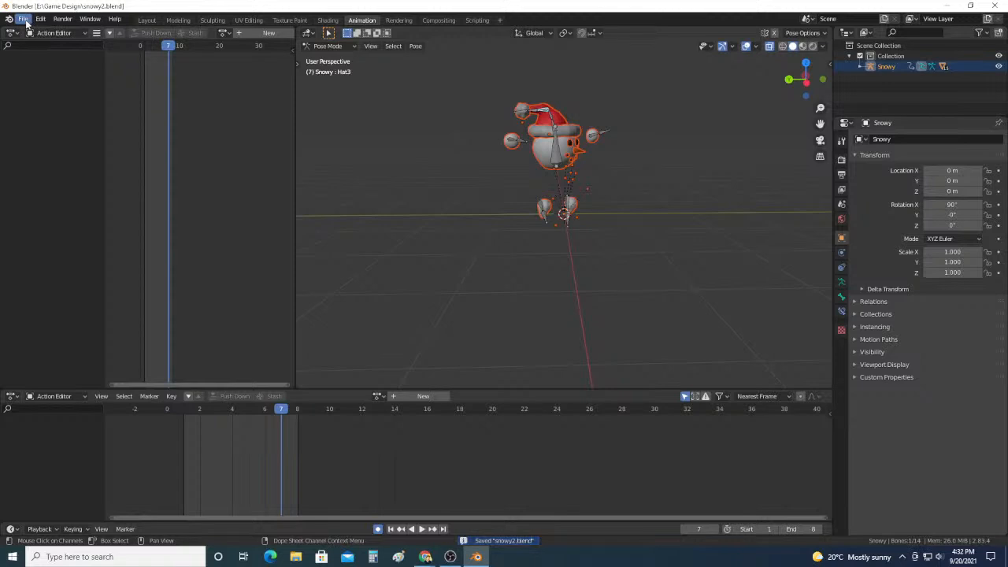
Step: Export the Snowy scene as snowy2.fbx into E:\Game Design\ and save the snowy2.blend file
{"action": "left_click", "coordinate": [23, 19]}
{"action": "mouse_move", "coordinate": [63, 167]}
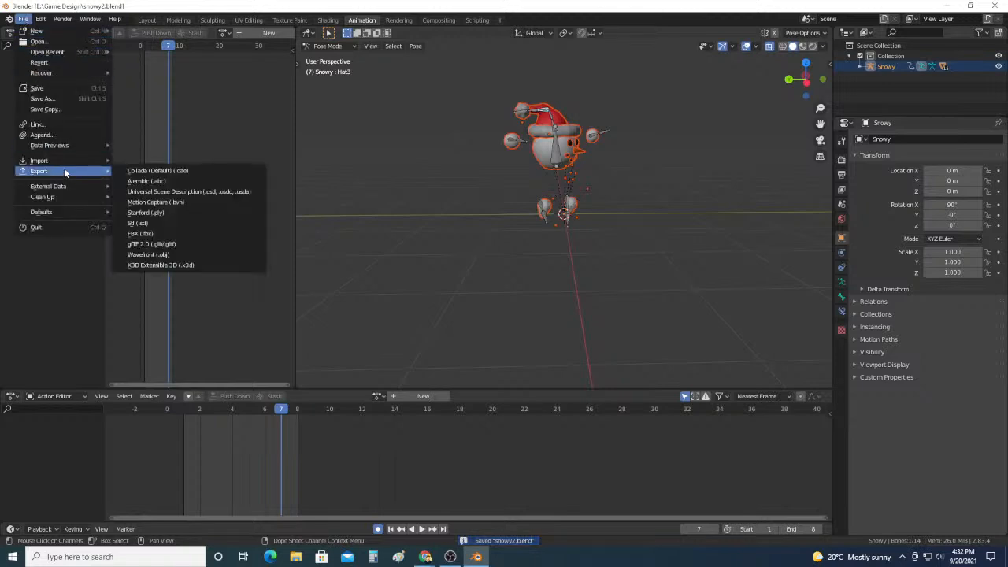
{"action": "left_click", "coordinate": [153, 234]}
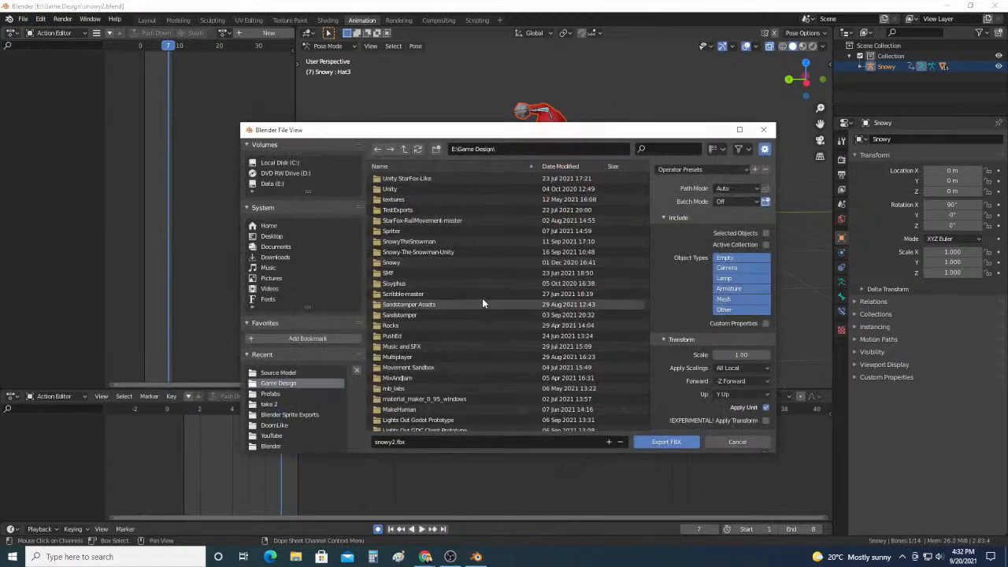
{"action": "scroll", "coordinate": [493, 307], "scroll_direction": "down", "scroll_amount": 12}
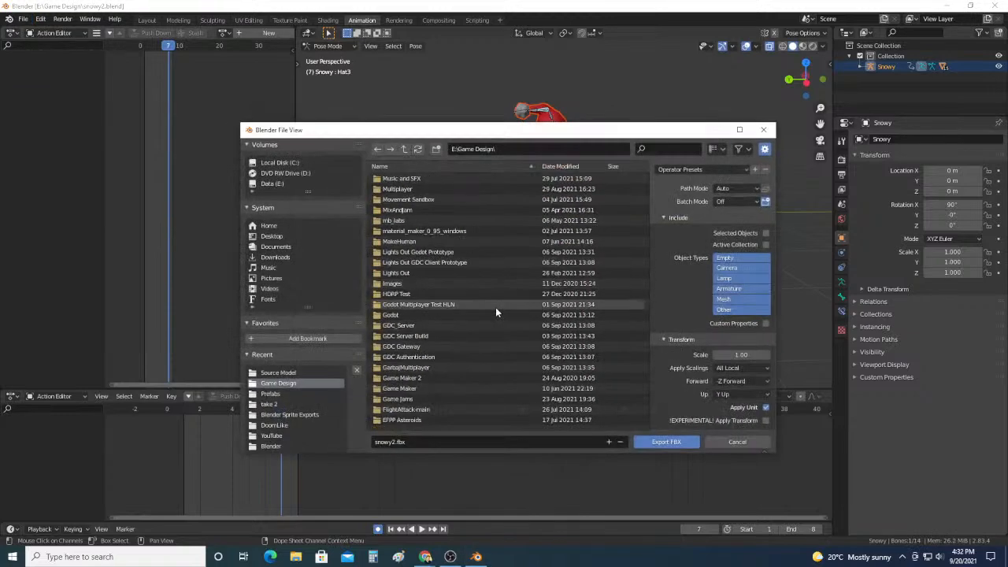
{"action": "scroll", "coordinate": [497, 312], "scroll_direction": "down", "scroll_amount": 3}
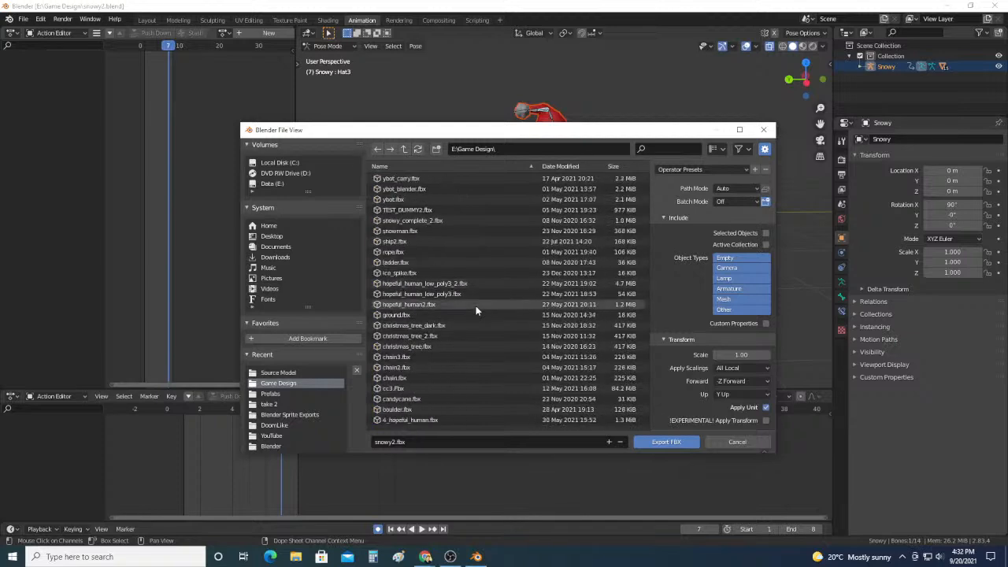
{"action": "scroll", "coordinate": [476, 311], "scroll_direction": "down", "scroll_amount": 3}
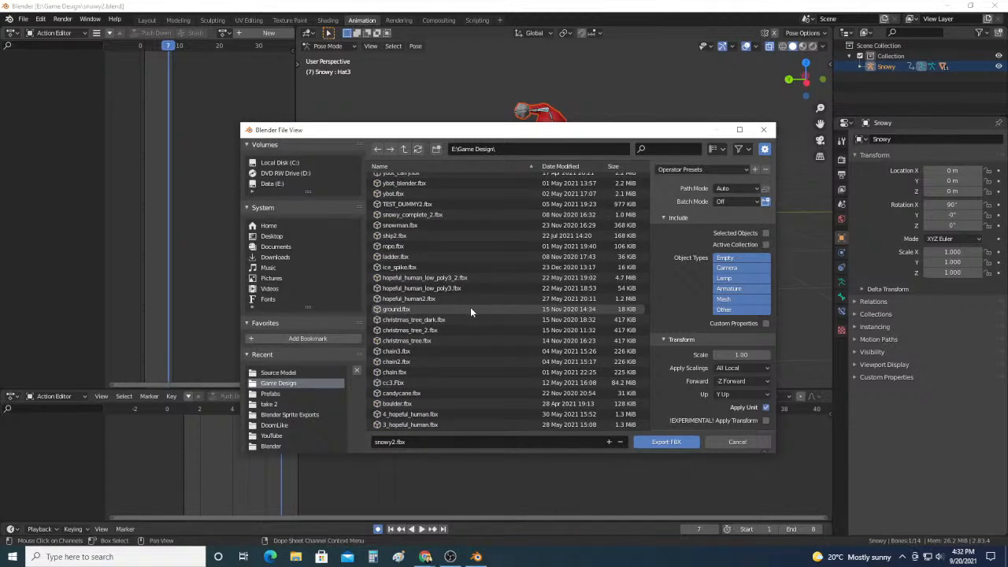
{"action": "scroll", "coordinate": [470, 309], "scroll_direction": "up", "scroll_amount": 5}
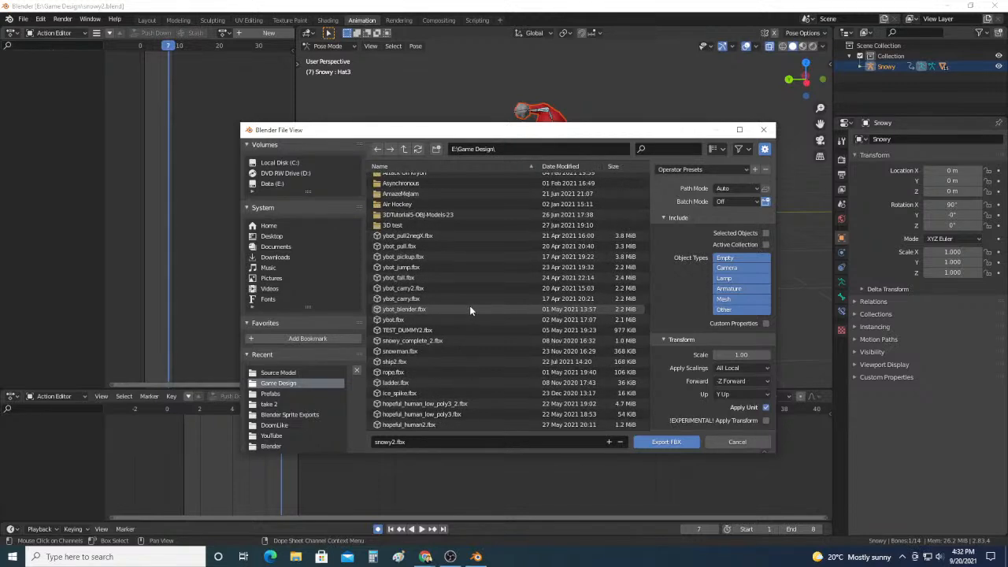
{"action": "scroll", "coordinate": [476, 304], "scroll_direction": "down", "scroll_amount": 5}
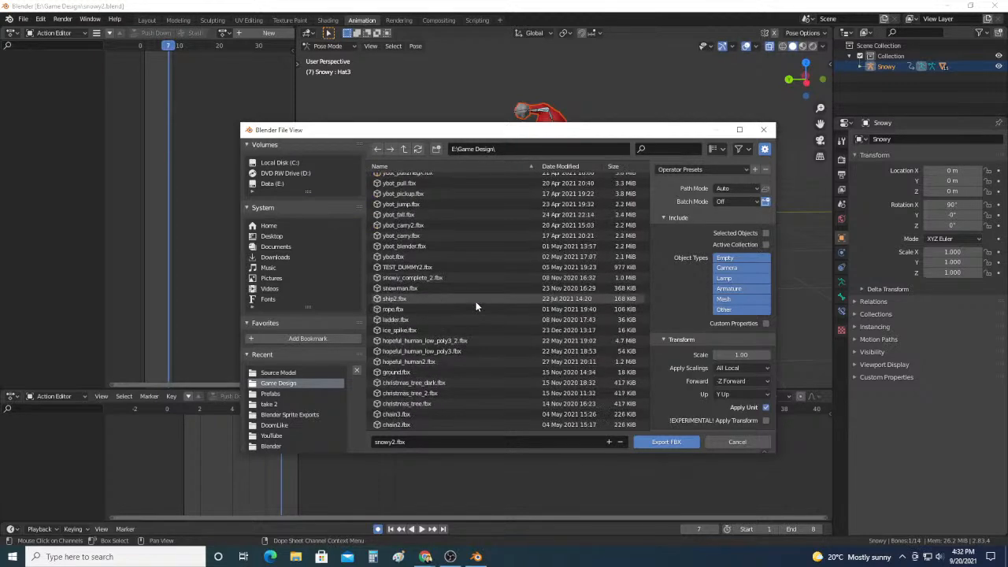
{"action": "left_click", "coordinate": [669, 445]}
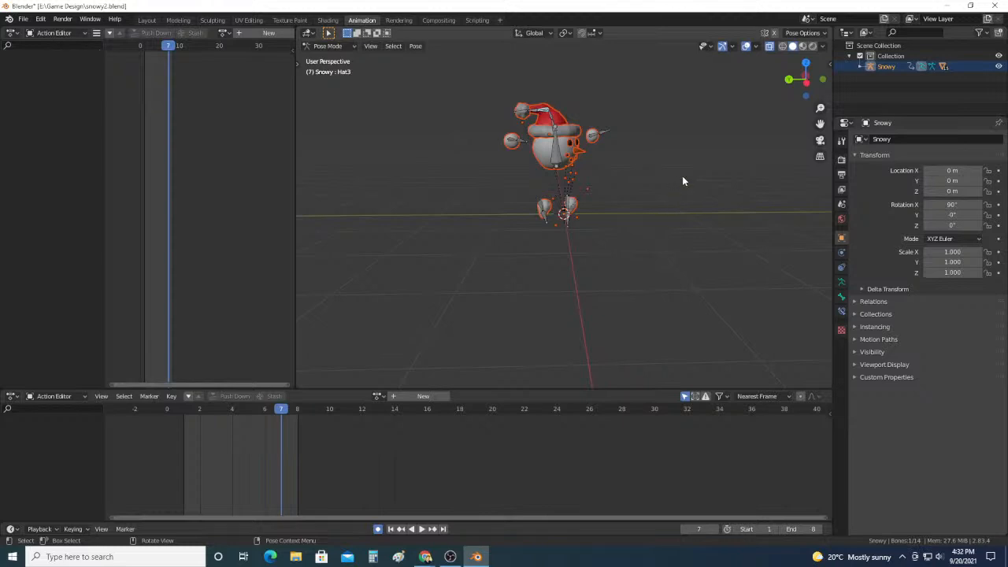
{"action": "left_click", "coordinate": [23, 19]}
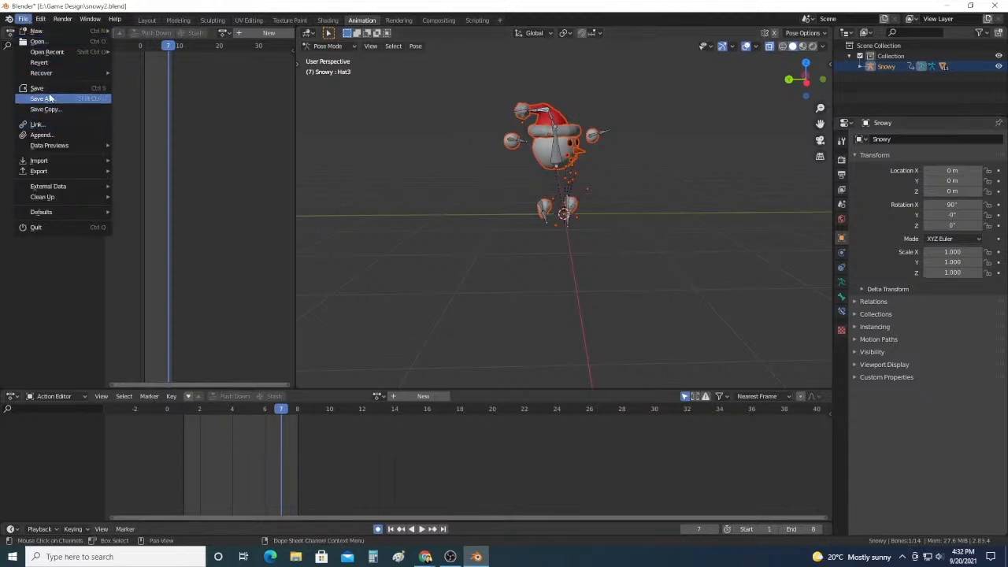
{"action": "left_click", "coordinate": [46, 89]}
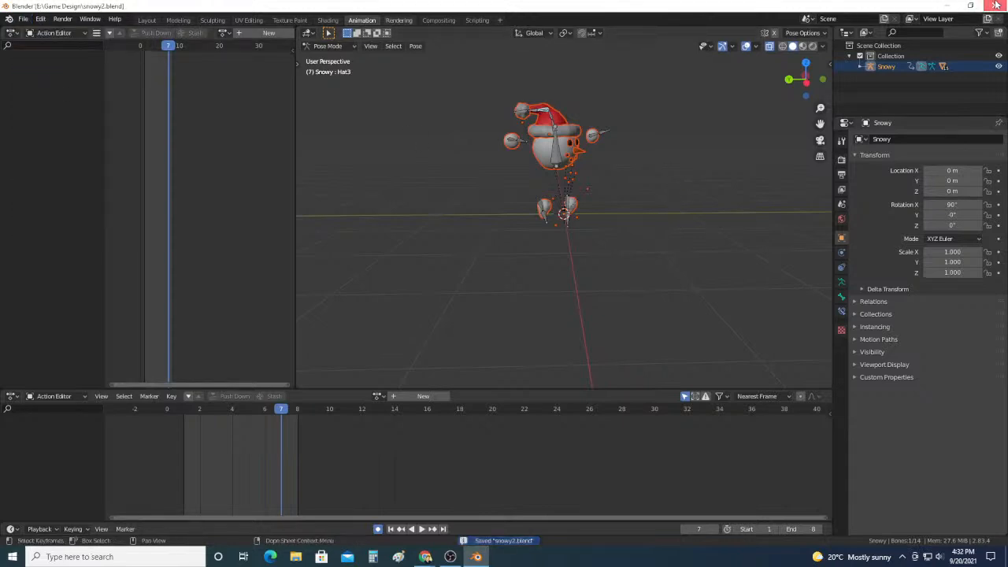
Step: Close Blender and open the Snowy The Snowman - Unity project from Unity Hub
{"action": "left_click", "coordinate": [994, 4]}
{"action": "left_click", "coordinate": [998, 6]}
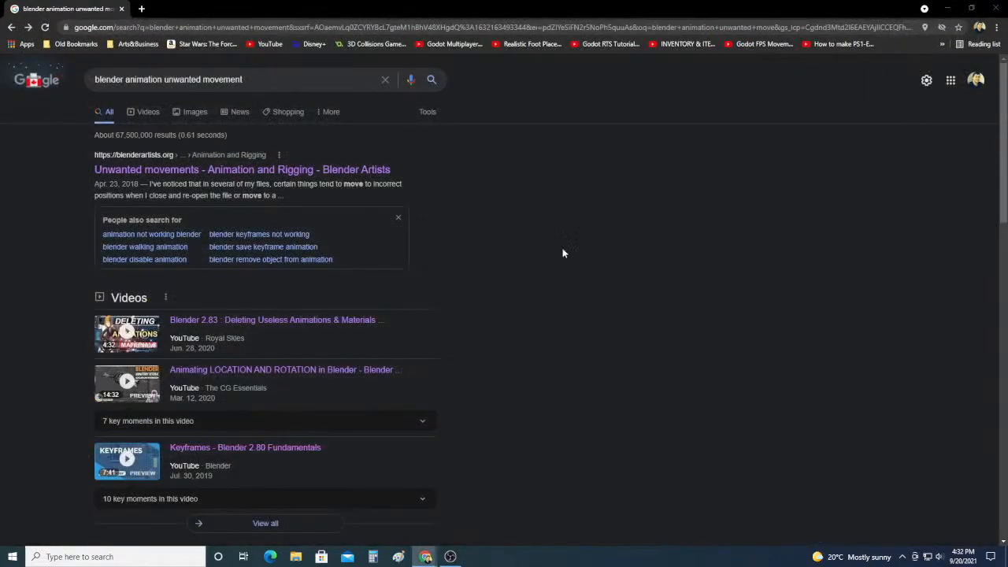
{"action": "left_click", "coordinate": [984, 9]}
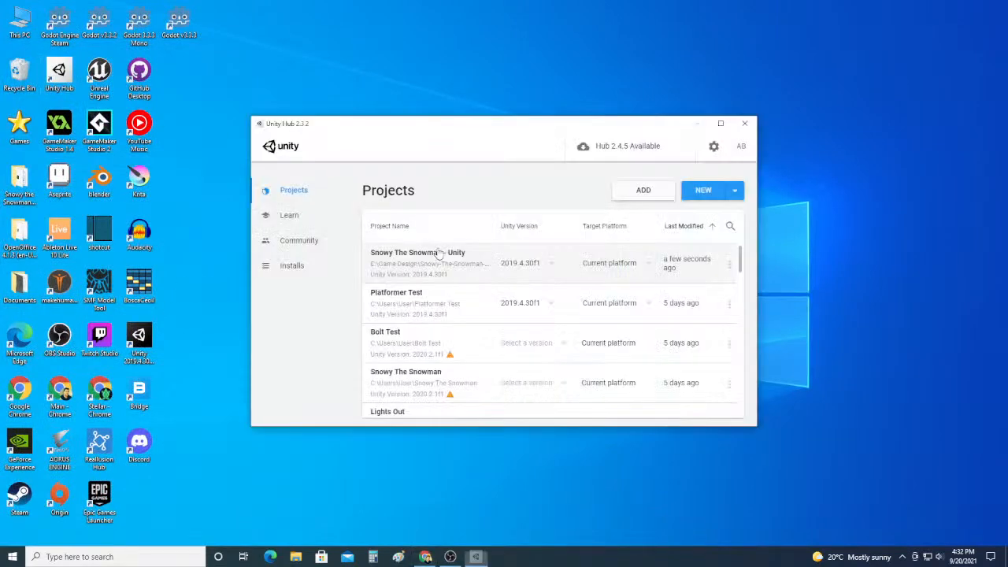
{"action": "left_click", "coordinate": [455, 265]}
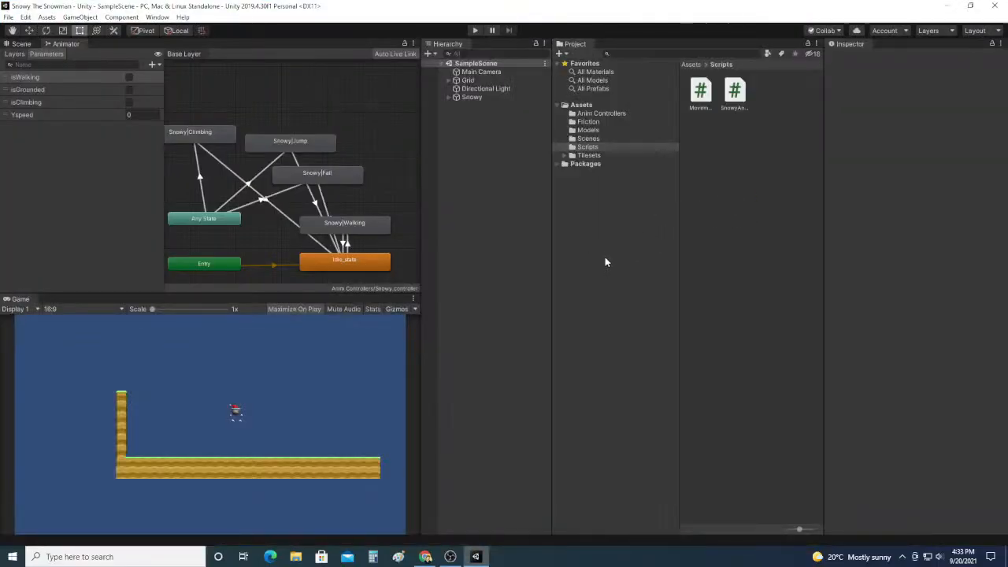
Step: Import the exported snowy2.fbx from the file manager into the Unity project's Models folder
{"action": "middle_click_drag", "start_coordinate": [337, 229], "coordinate": [359, 226]}
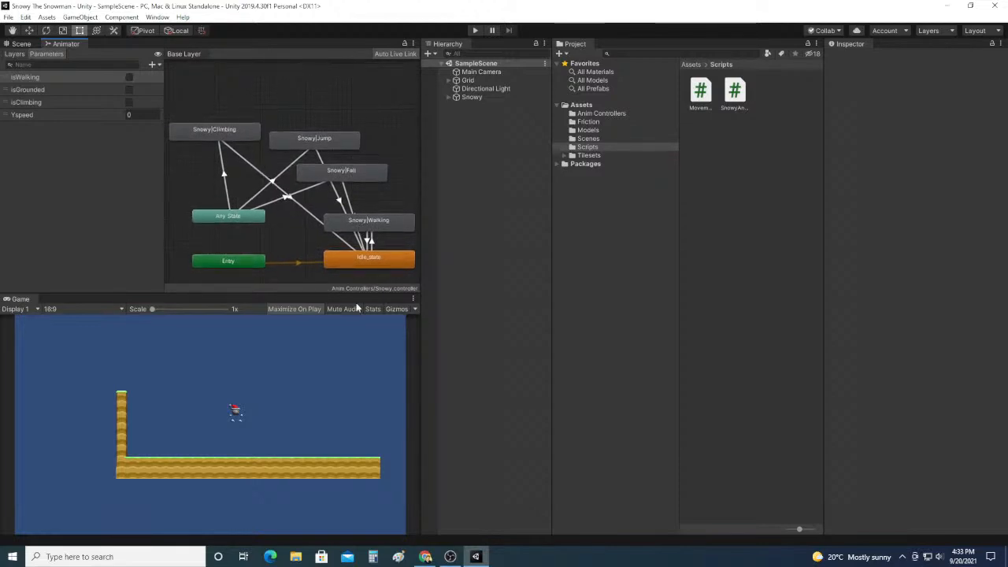
{"action": "left_click", "coordinate": [595, 114]}
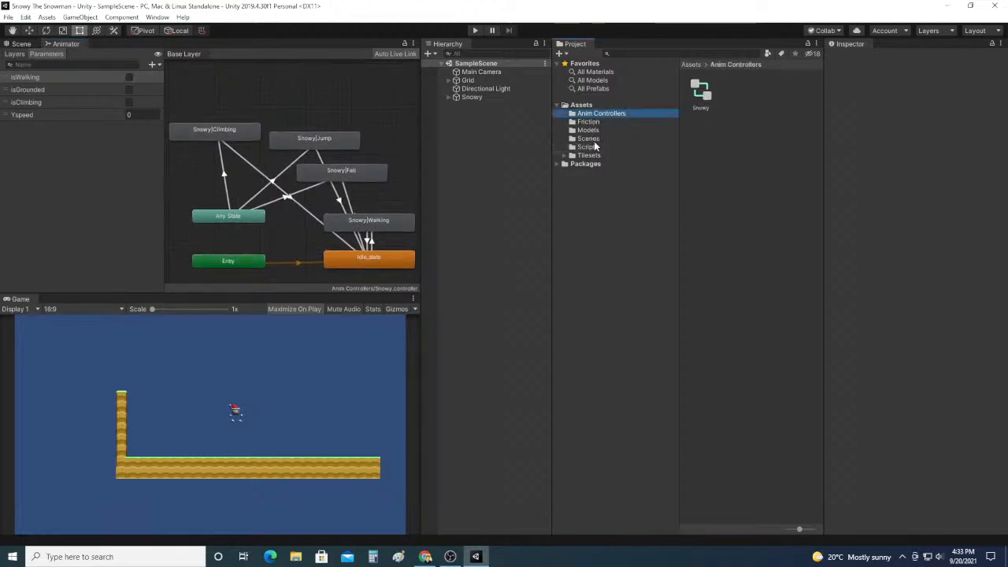
{"action": "left_click", "coordinate": [589, 130]}
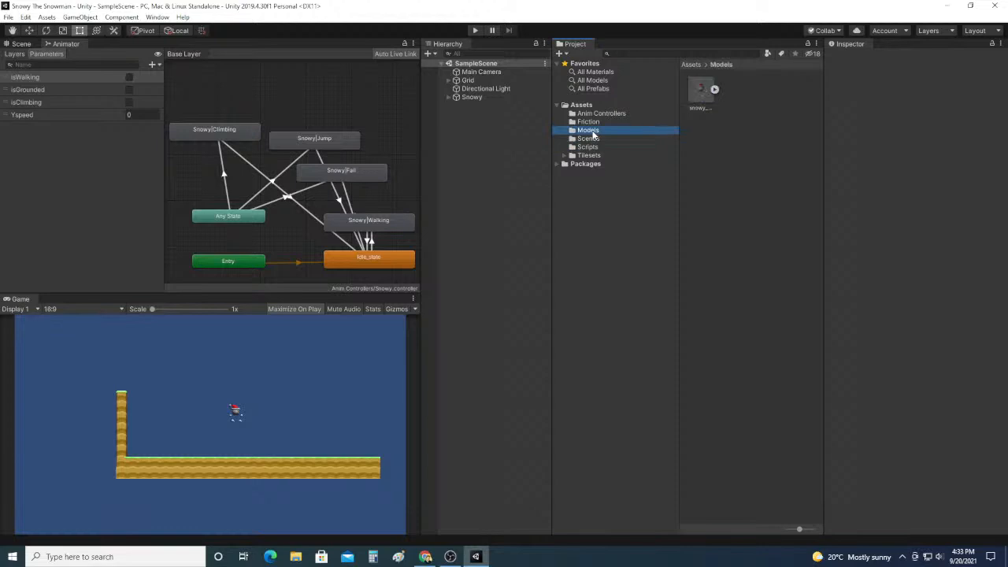
{"action": "left_click", "coordinate": [697, 99]}
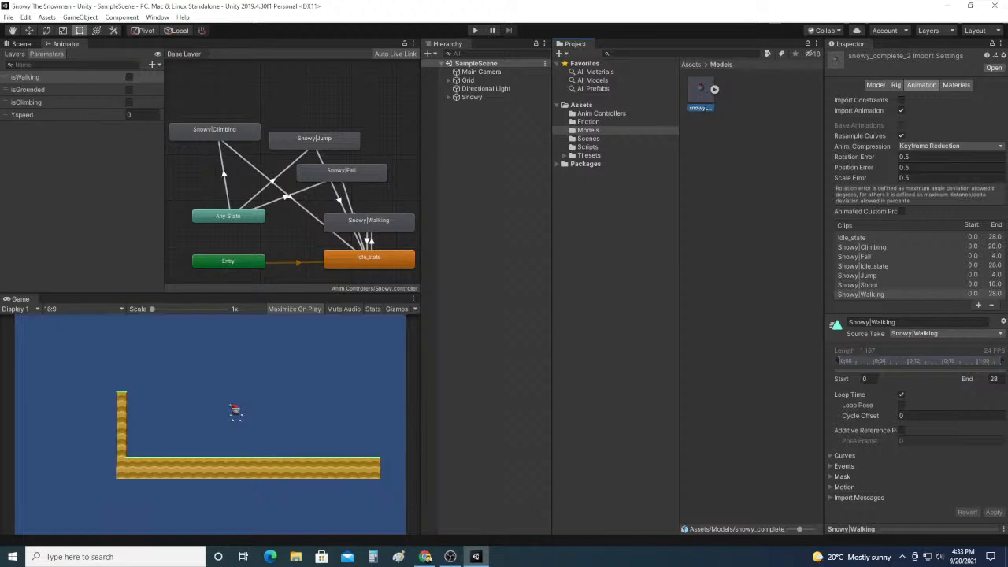
{"action": "key", "text": "super+e"}
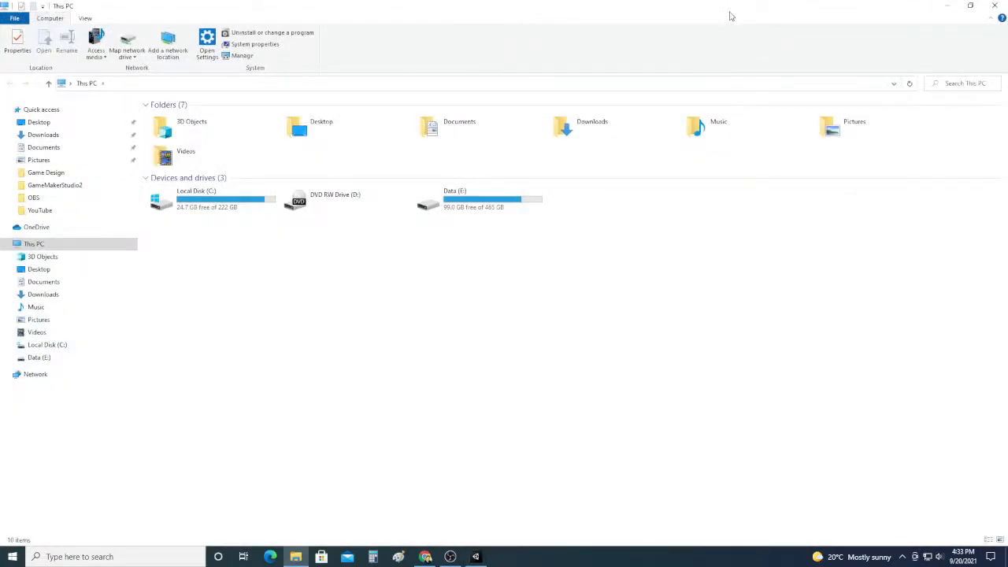
{"action": "left_click_drag", "start_coordinate": [729, 16], "coordinate": [1006, 36]}
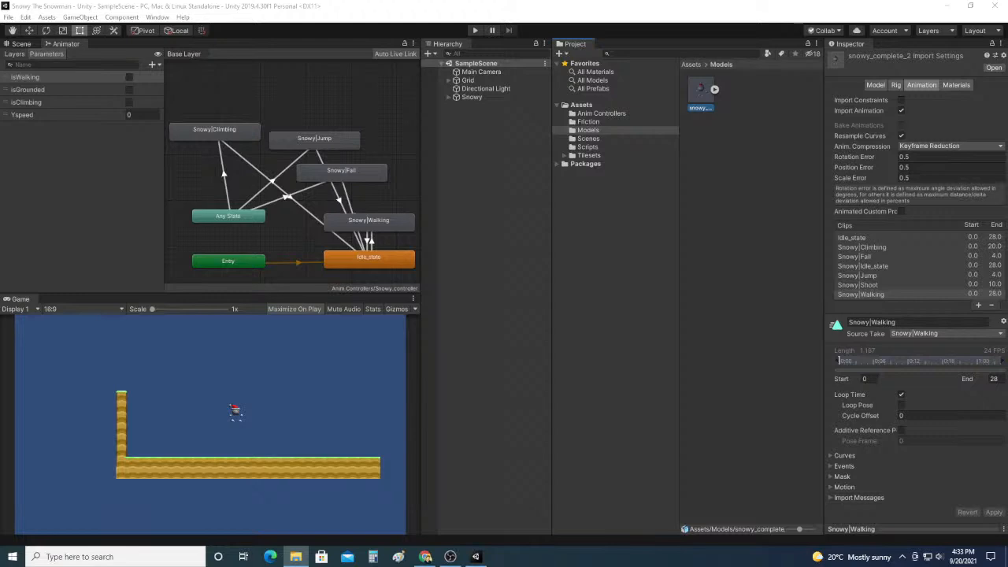
{"action": "left_click_drag", "start_coordinate": [890, 206], "coordinate": [742, 115]}
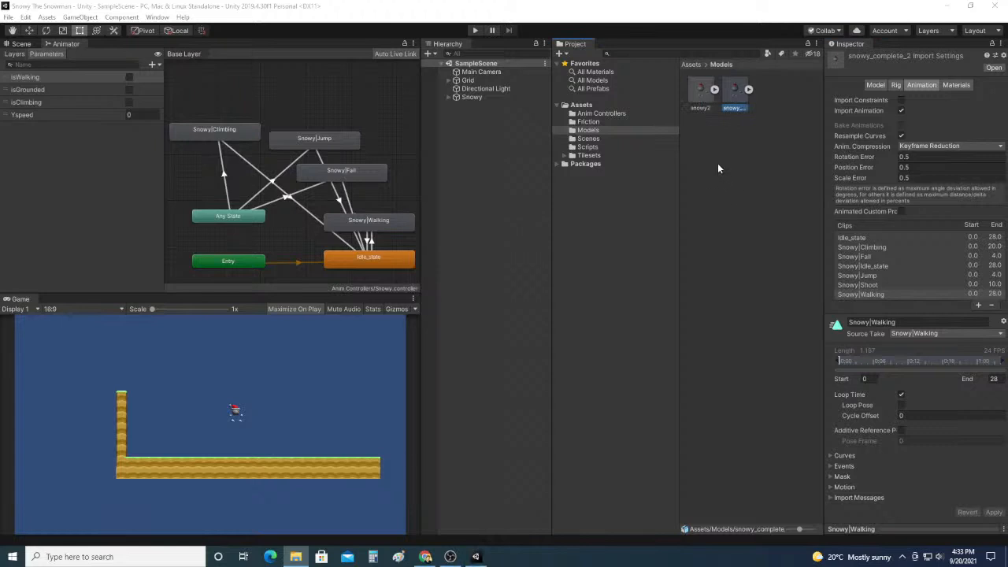
Step: Examine the snowy2 model's animation clips, rig, model and material import settings, and view Snowy up close in the game preview
{"action": "left_click", "coordinate": [703, 92]}
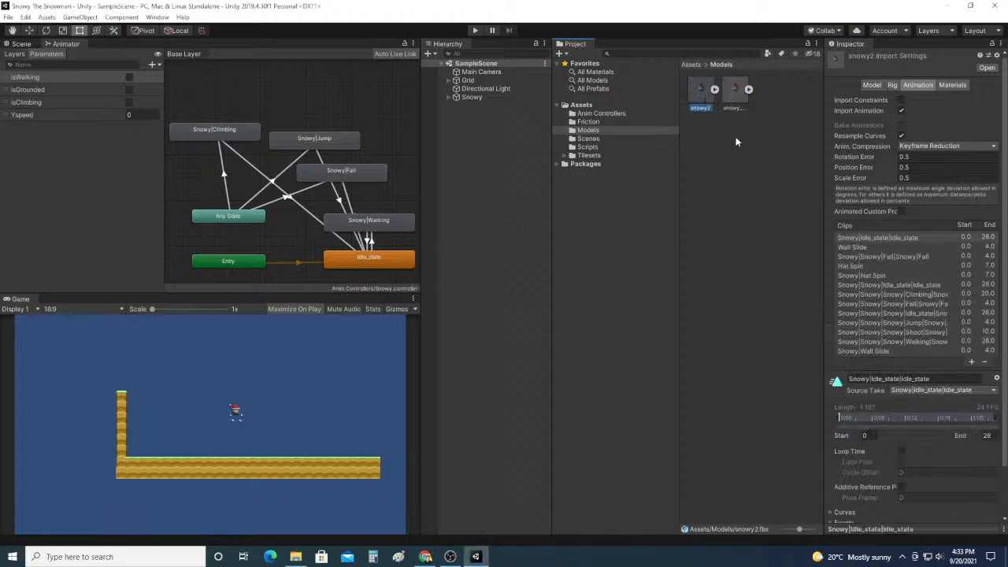
{"action": "scroll", "coordinate": [877, 267], "scroll_direction": "down", "scroll_amount": 3}
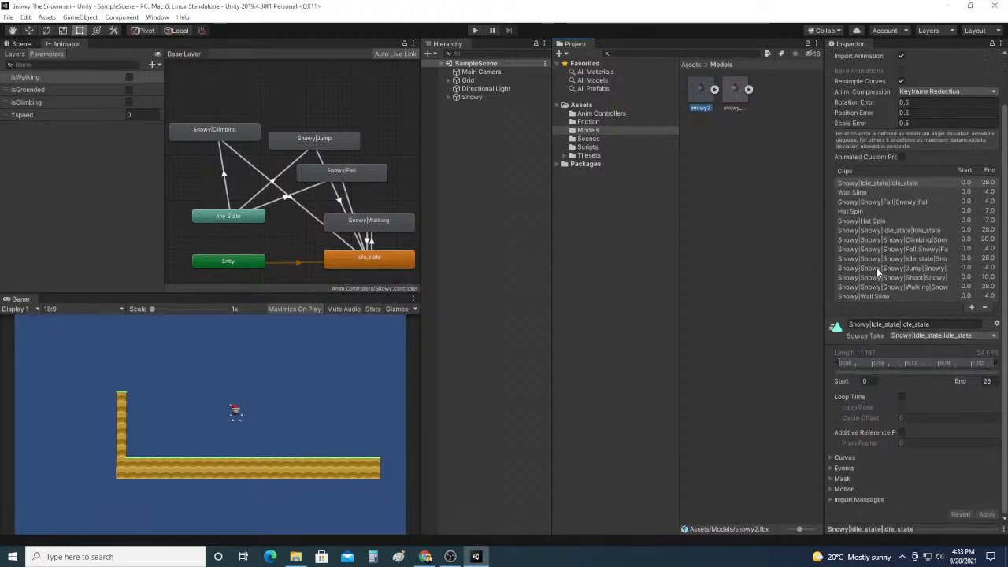
{"action": "scroll", "coordinate": [876, 267], "scroll_direction": "up", "scroll_amount": 3}
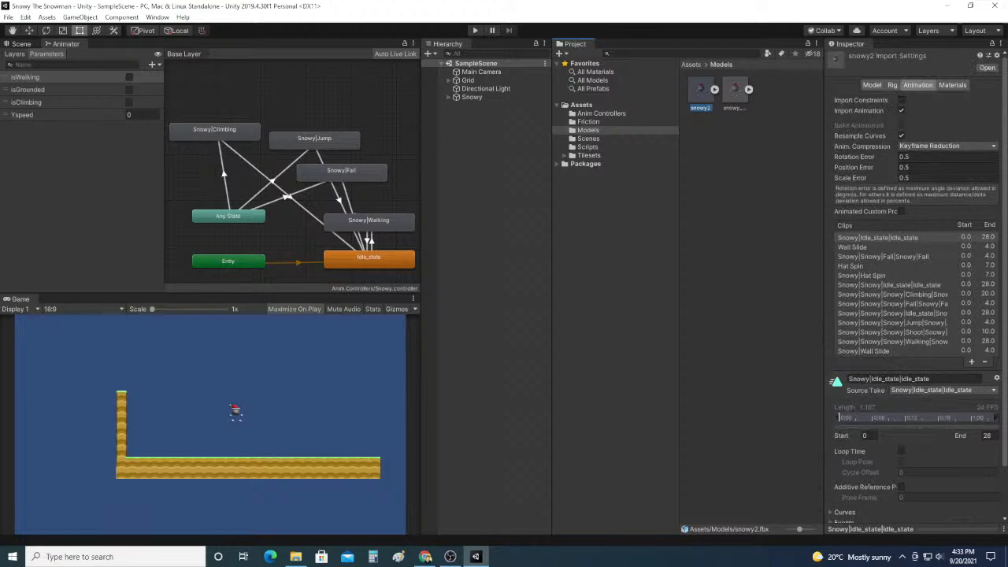
{"action": "left_click", "coordinate": [895, 85]}
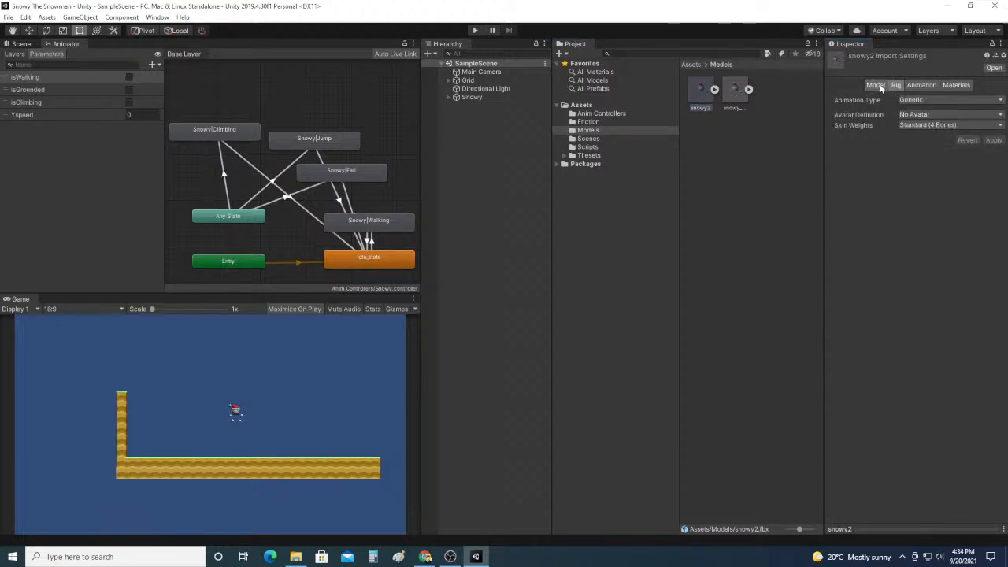
{"action": "left_click", "coordinate": [944, 100]}
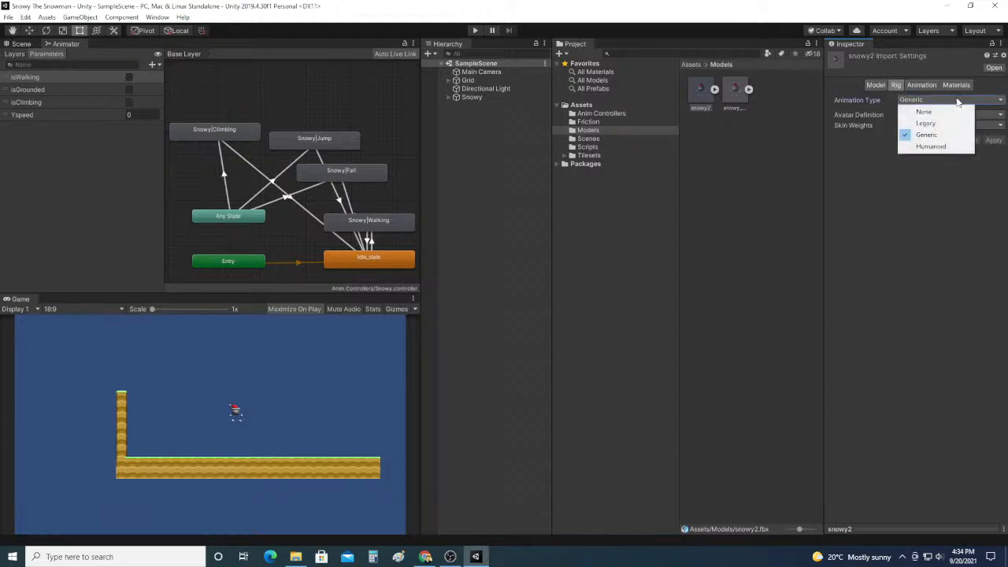
{"action": "left_click", "coordinate": [956, 101]}
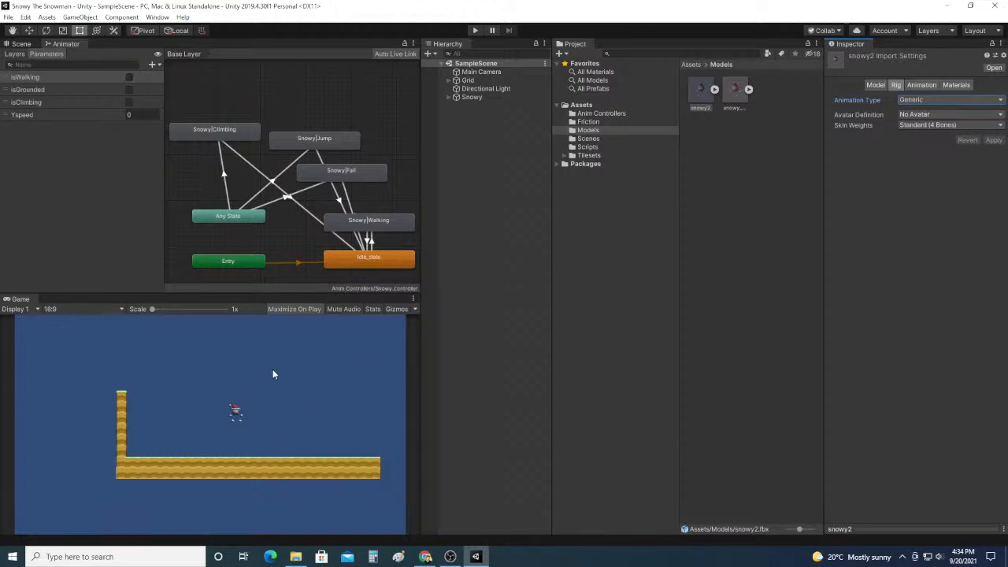
{"action": "scroll", "coordinate": [237, 411], "scroll_direction": "up", "scroll_amount": 6}
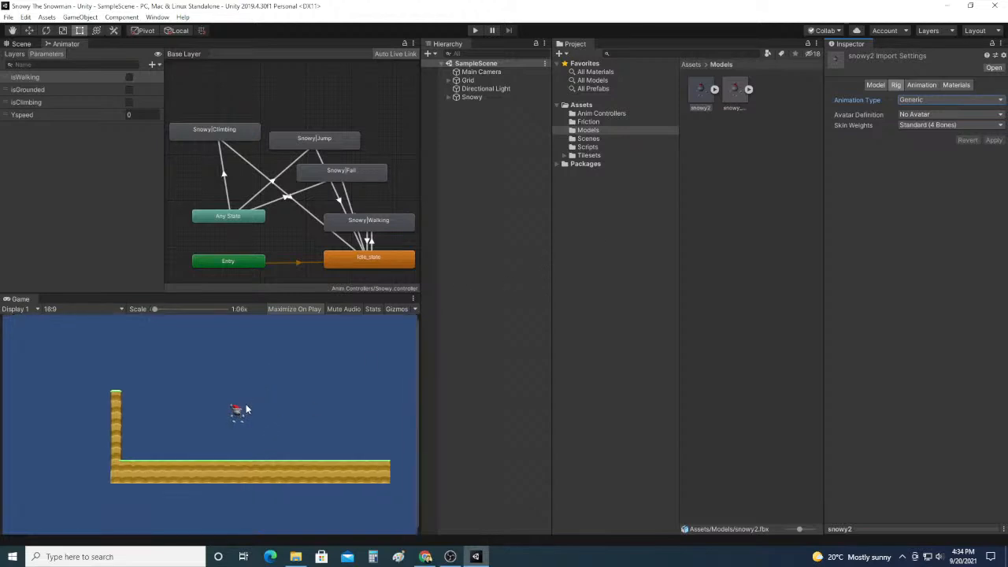
{"action": "scroll", "coordinate": [234, 410], "scroll_direction": "up", "scroll_amount": 5}
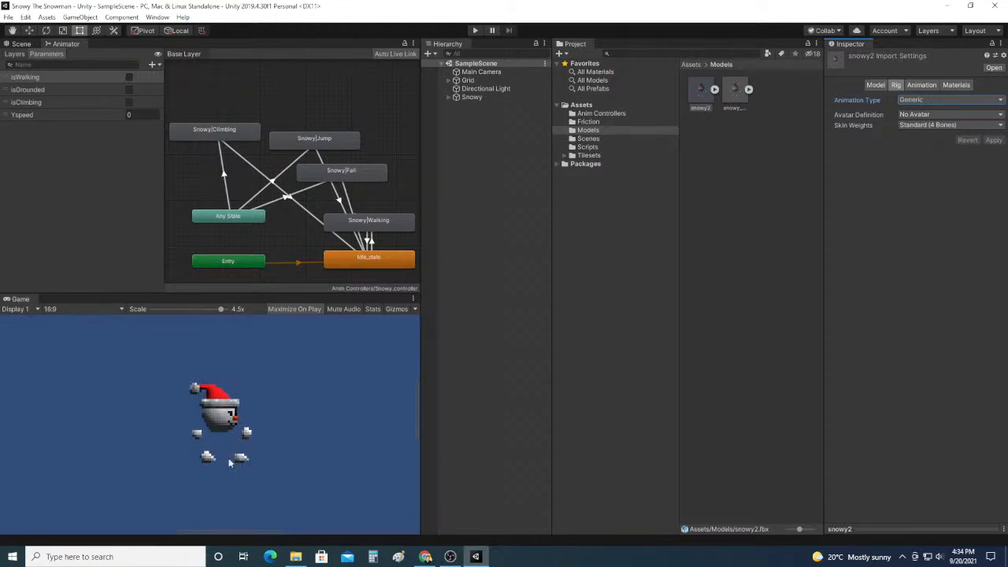
{"action": "scroll", "coordinate": [315, 370], "scroll_direction": "down", "scroll_amount": 8}
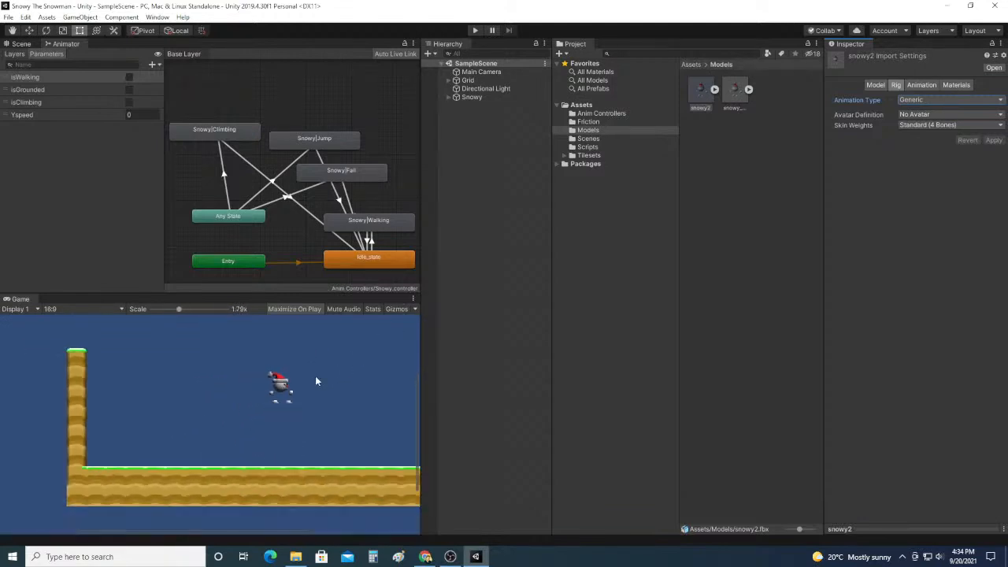
{"action": "scroll", "coordinate": [331, 377], "scroll_direction": "down", "scroll_amount": 1}
{"action": "scroll", "coordinate": [333, 376], "scroll_direction": "down", "scroll_amount": 1}
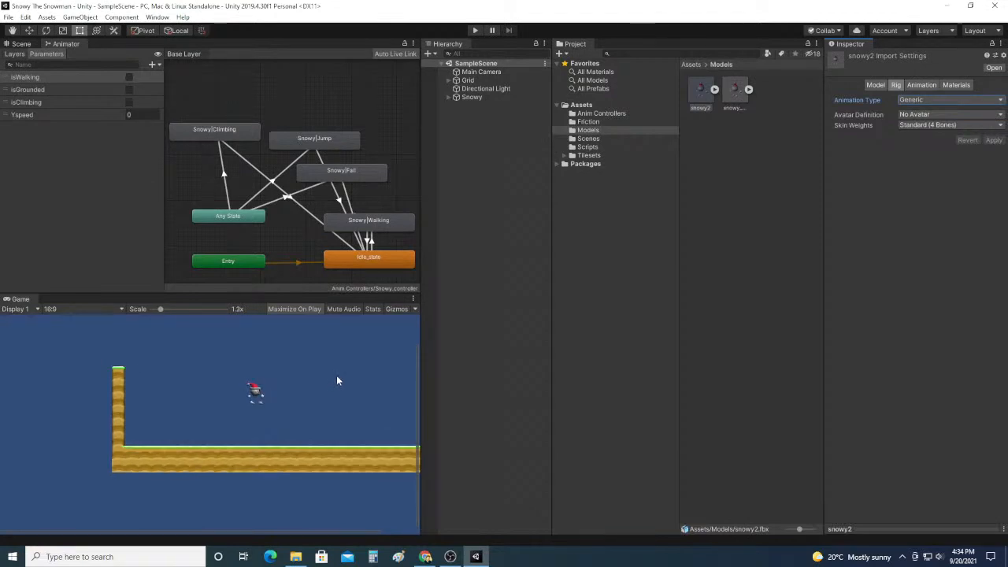
{"action": "left_click", "coordinate": [874, 84]}
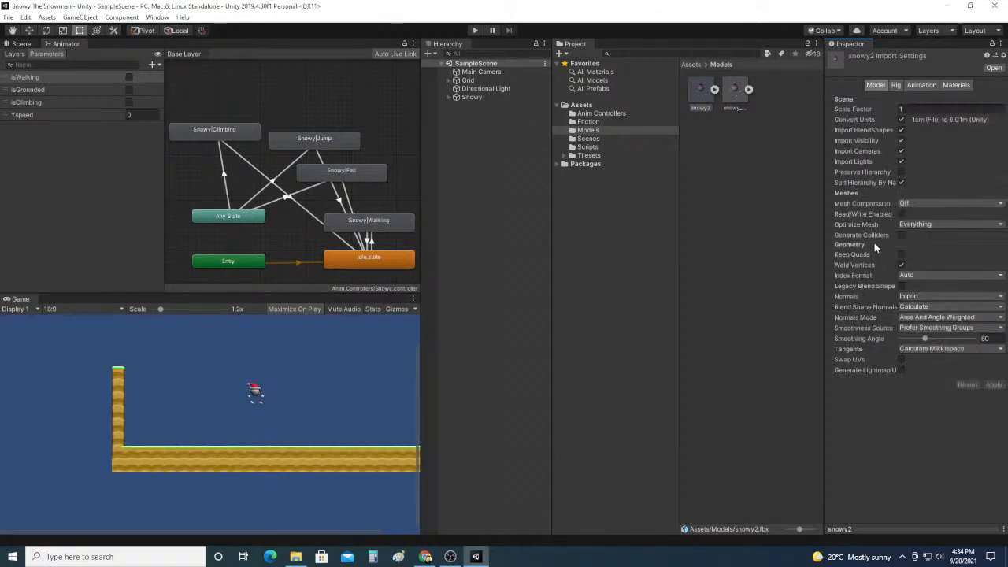
{"action": "left_click", "coordinate": [962, 85]}
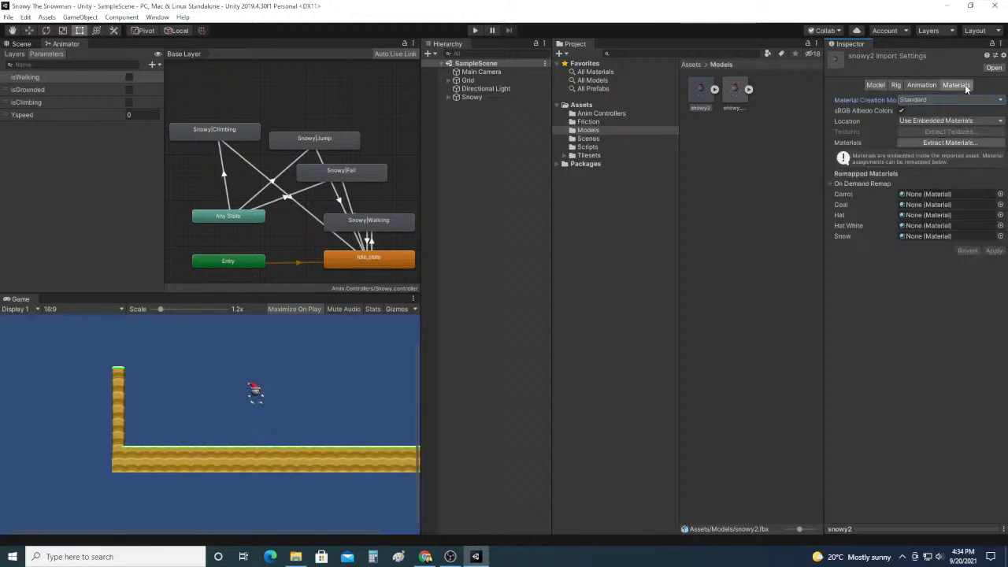
{"action": "left_click", "coordinate": [876, 85]}
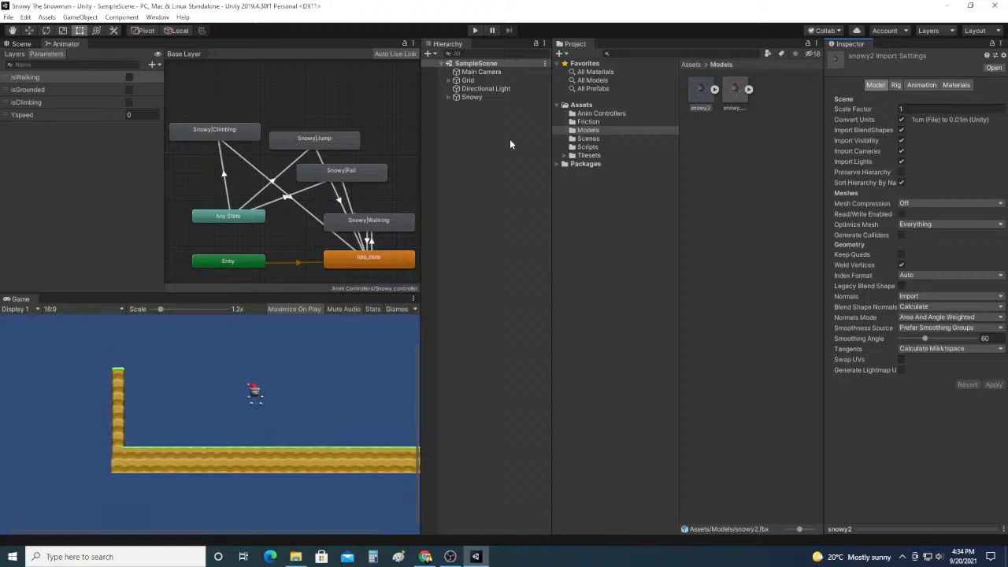
Step: Select Snowy_Model under the Snowy object, expand its child parts and inspect its components
{"action": "left_click", "coordinate": [448, 96]}
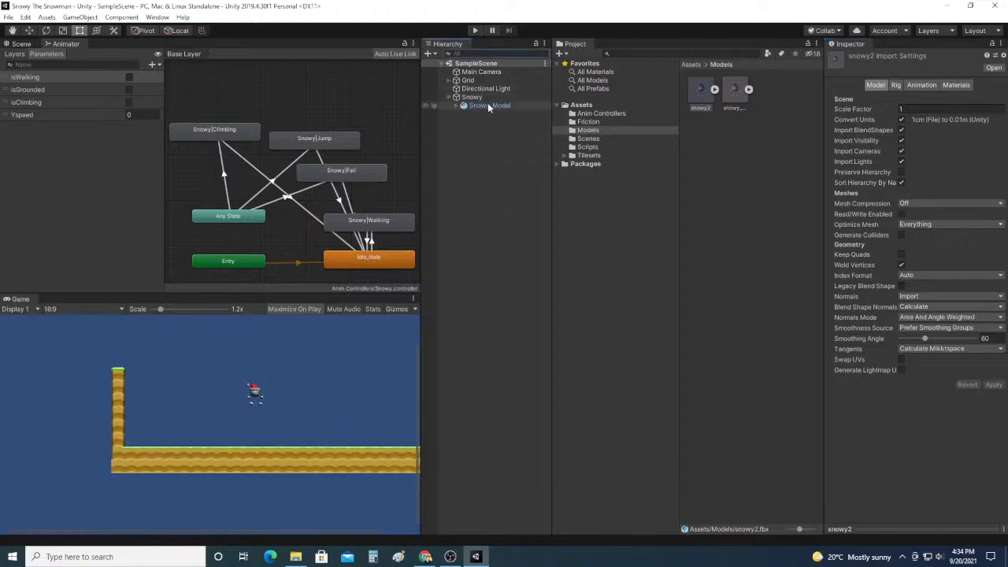
{"action": "left_click", "coordinate": [473, 105]}
{"action": "left_click", "coordinate": [462, 106]}
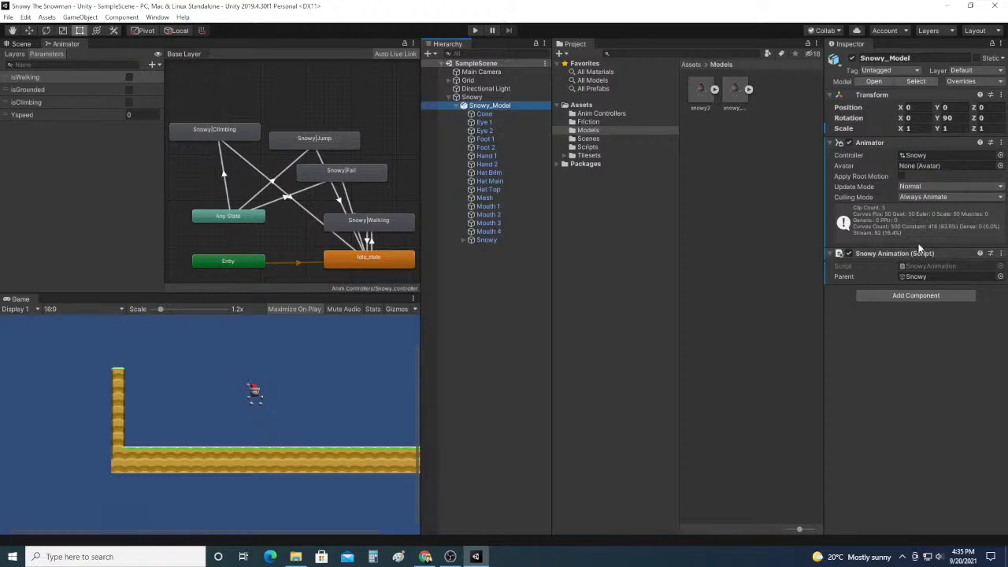
Step: Delete Snowy_Model from the Snowy object and place the snowy2 model under Snowy in its place
{"action": "left_click", "coordinate": [495, 107]}
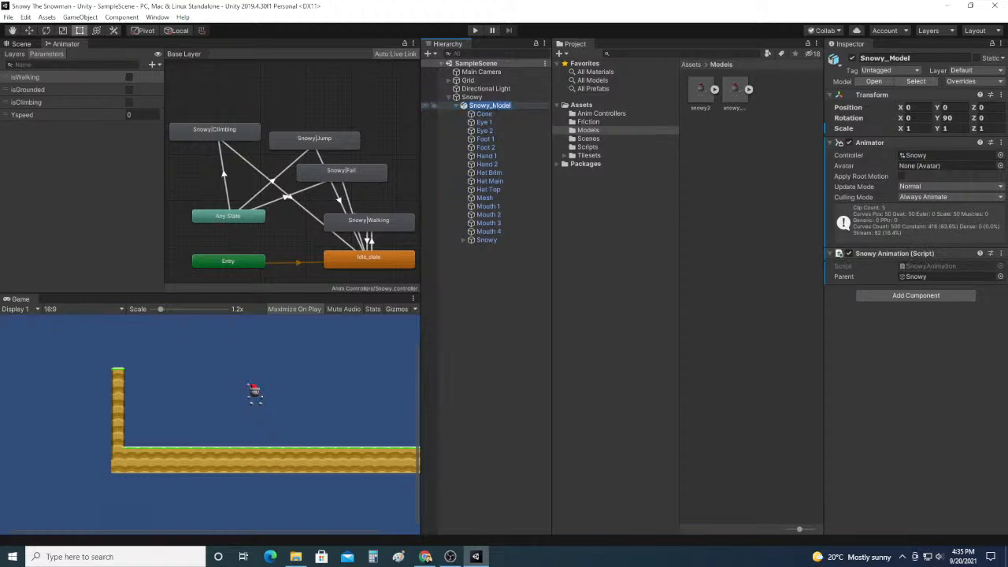
{"action": "key", "text": "BackSpace"}
{"action": "left_click", "coordinate": [488, 115]}
{"action": "left_click", "coordinate": [479, 107]}
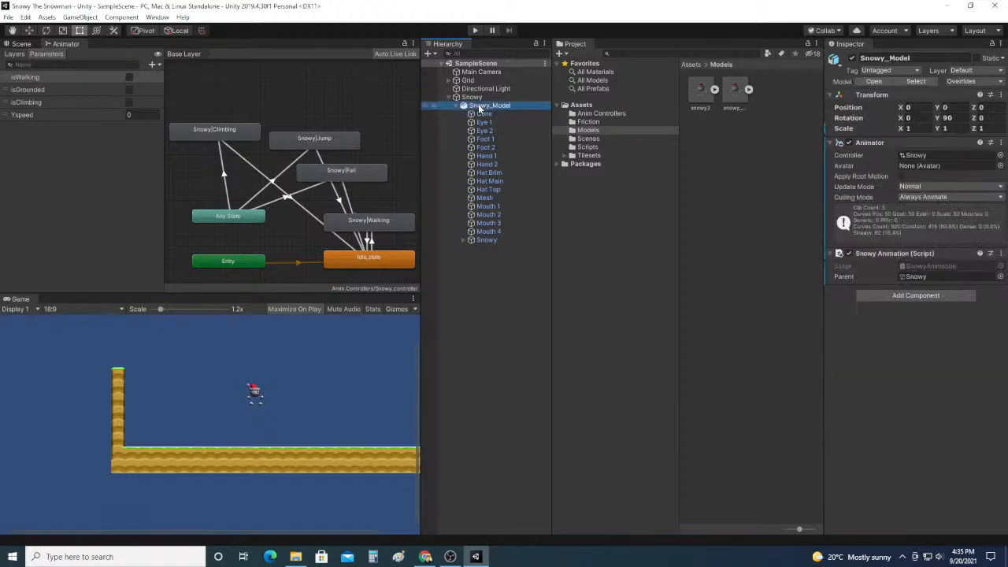
{"action": "right_click", "coordinate": [478, 107]}
{"action": "left_click", "coordinate": [516, 161]}
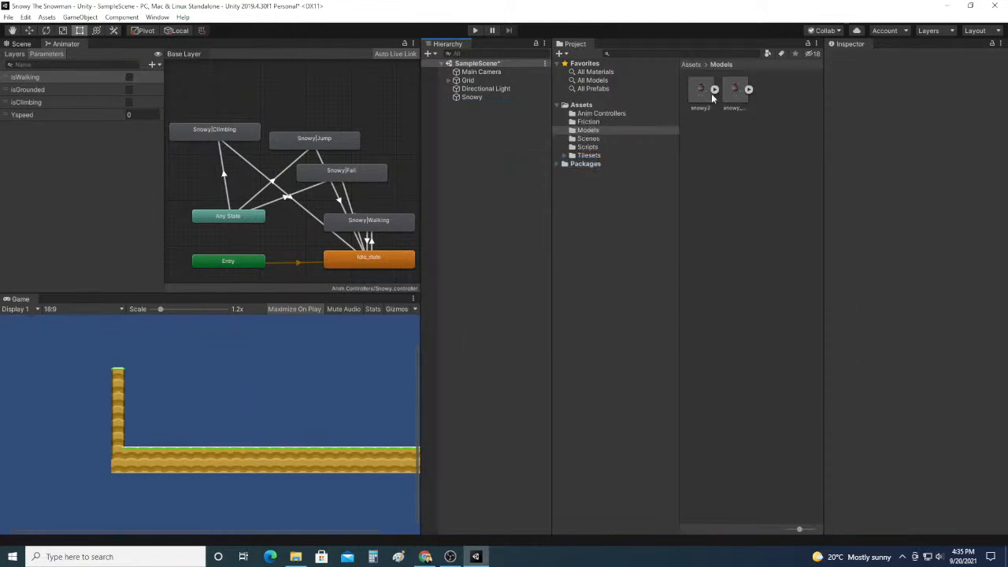
{"action": "left_click_drag", "start_coordinate": [702, 94], "coordinate": [474, 99]}
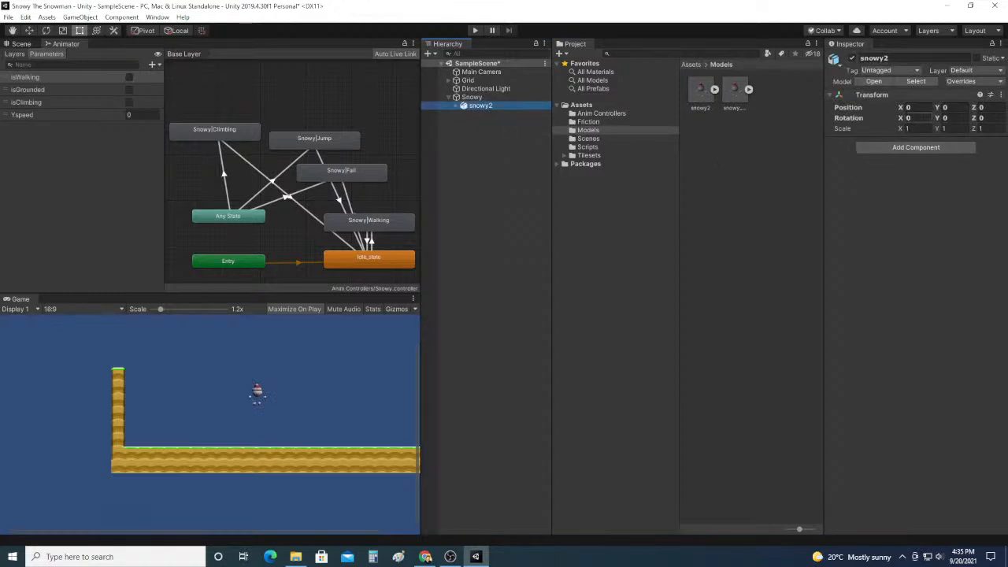
{"action": "left_click", "coordinate": [907, 117]}
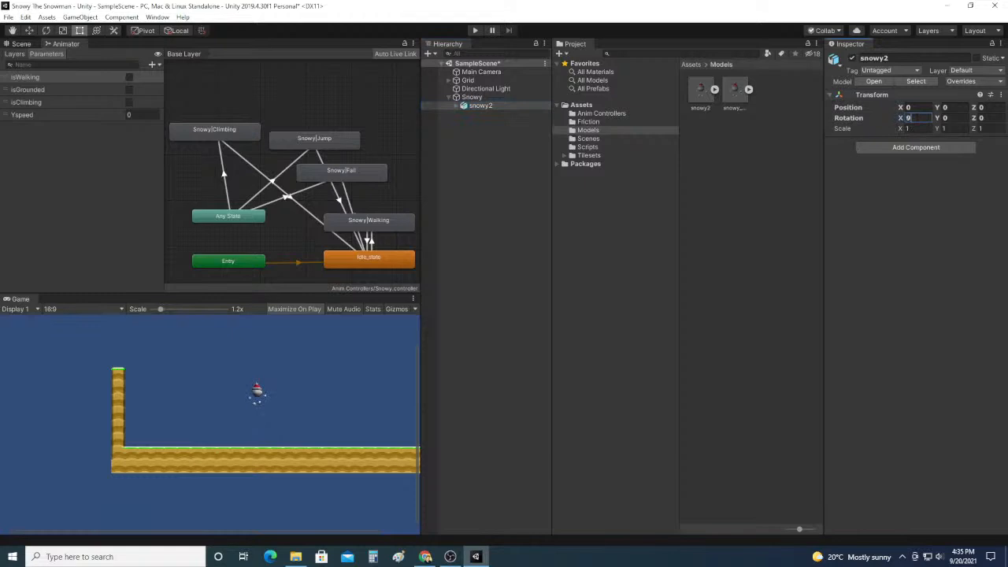
{"action": "type", "text": "0"}
{"action": "left_click_drag", "start_coordinate": [918, 118], "coordinate": [904, 120]}
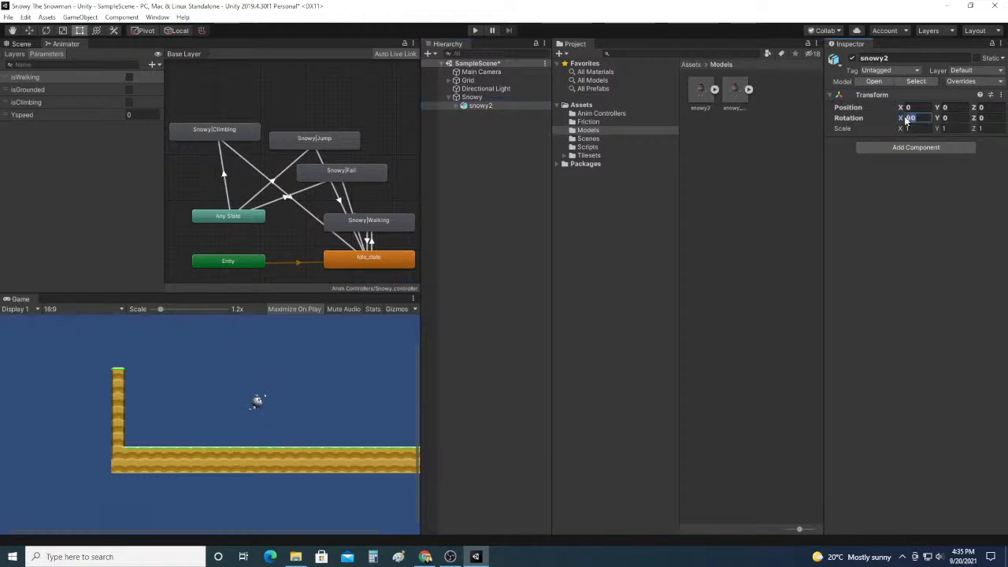
{"action": "type", "text": "0"}
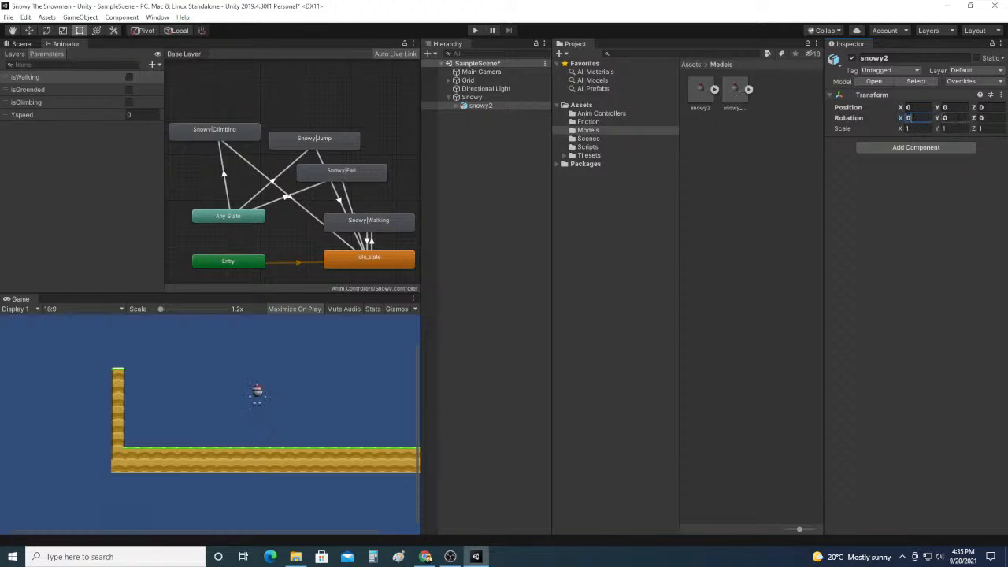
Step: Set the snowy2 object's Y rotation to 90
{"action": "left_click", "coordinate": [944, 118]}
{"action": "type", "text": "90"}
{"action": "left_click", "coordinate": [878, 191]}
Step: Playtest the scene with the Game view scale at 1x, moving Snowy left and right and jumping, and stop the game
{"action": "left_click", "coordinate": [475, 30]}
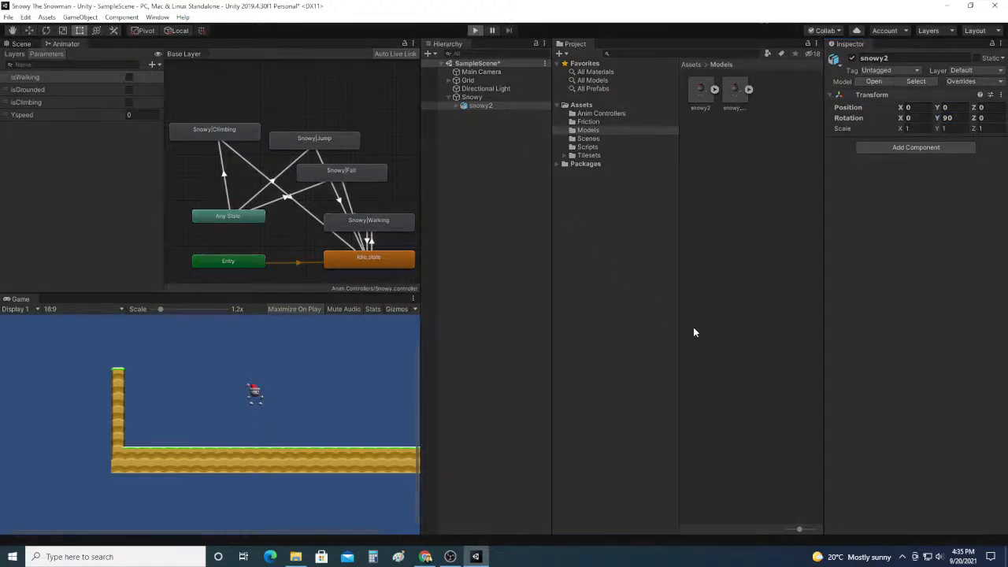
{"action": "key", "text": "Left"}
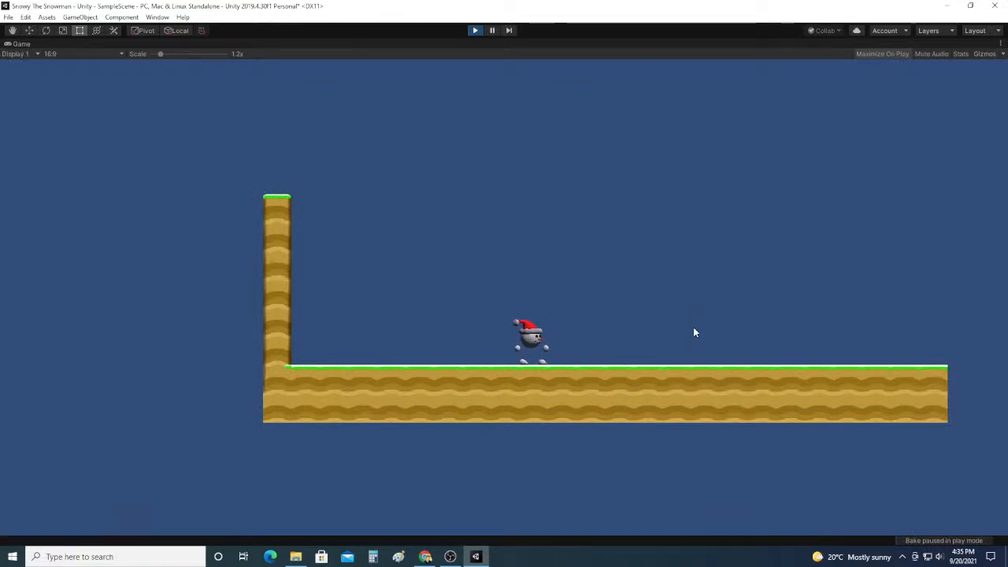
{"action": "key", "text": "Right"}
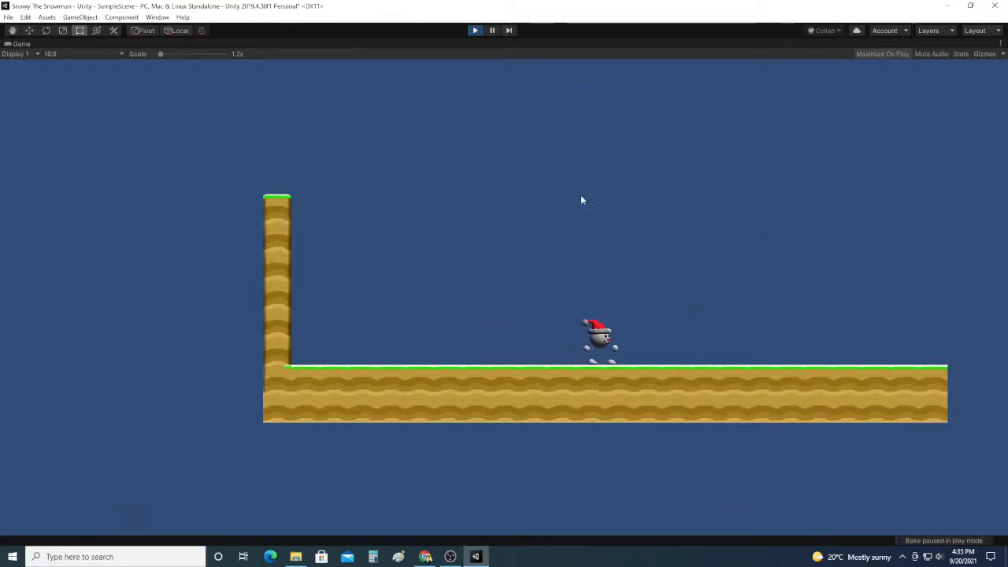
{"action": "left_click_drag", "start_coordinate": [160, 56], "coordinate": [142, 55]}
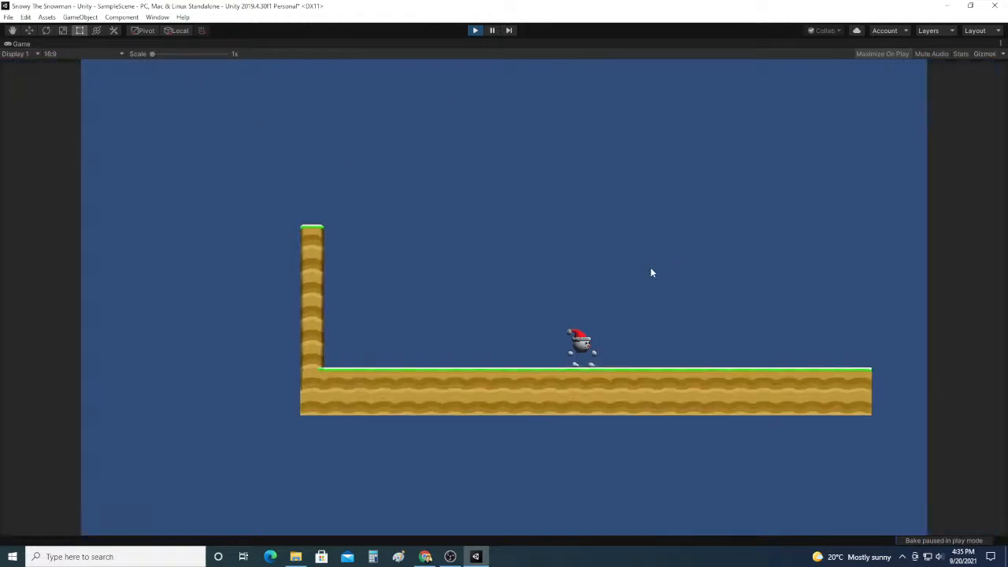
{"action": "key", "text": "Right"}
{"action": "key", "text": "Left"}
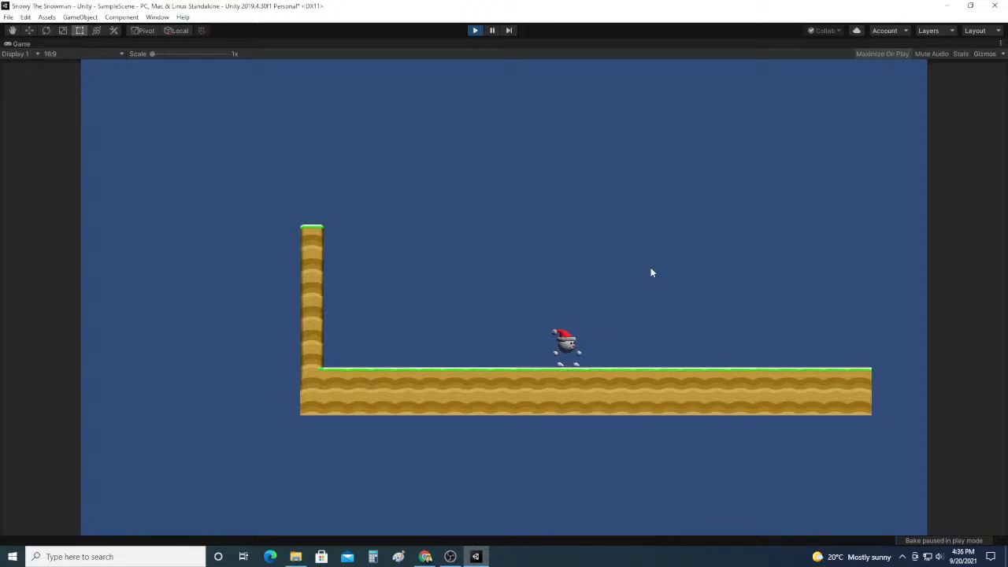
{"action": "key", "text": "Right"}
{"action": "key", "text": "Left"}
{"action": "key", "text": "space"}
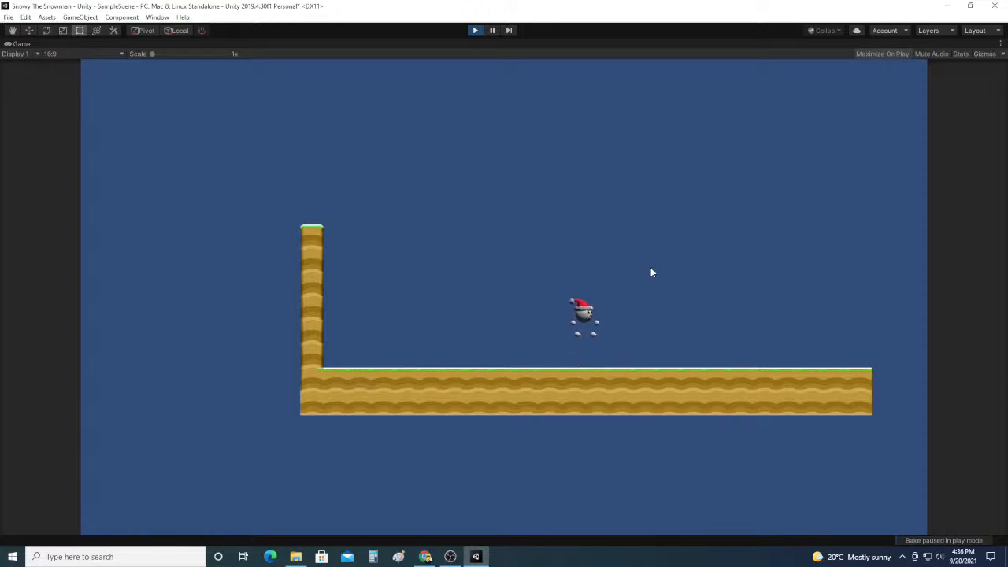
{"action": "key", "text": "Right"}
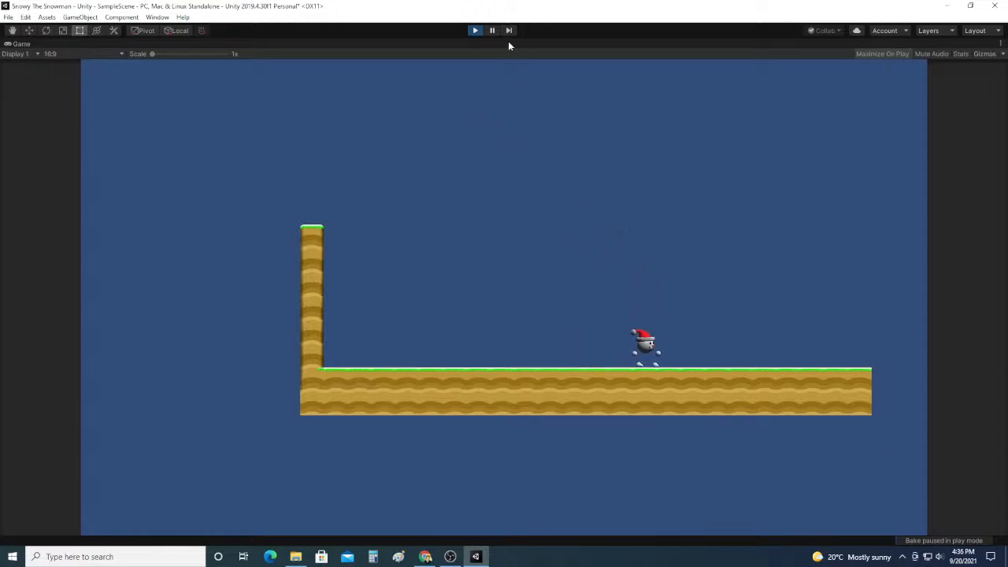
{"action": "left_click", "coordinate": [477, 31]}
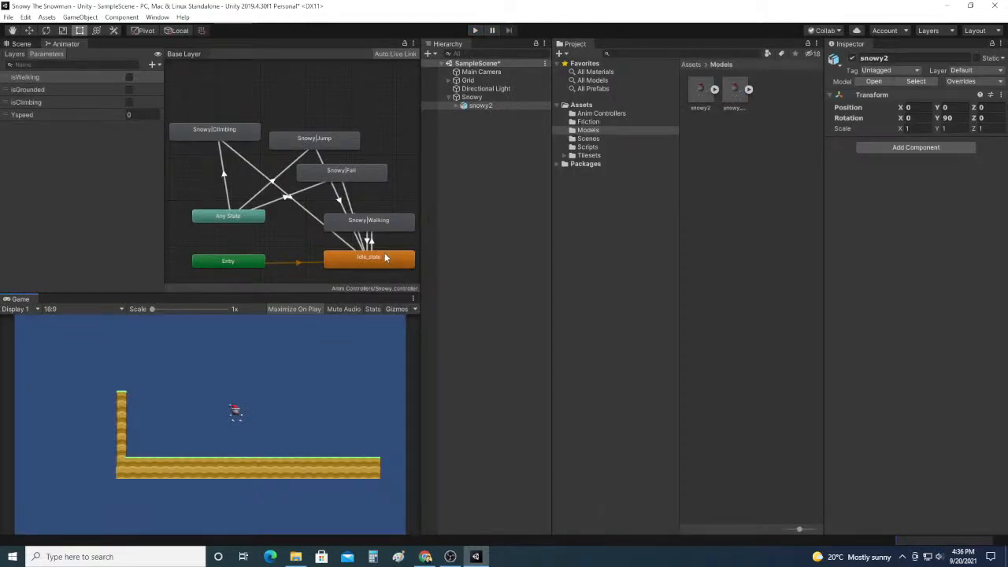
Step: Delete the Idle_state, Walking, Fall, Jump and Climbing states from the Snowy animator controller
{"action": "middle_click_drag", "start_coordinate": [298, 187], "coordinate": [276, 174]}
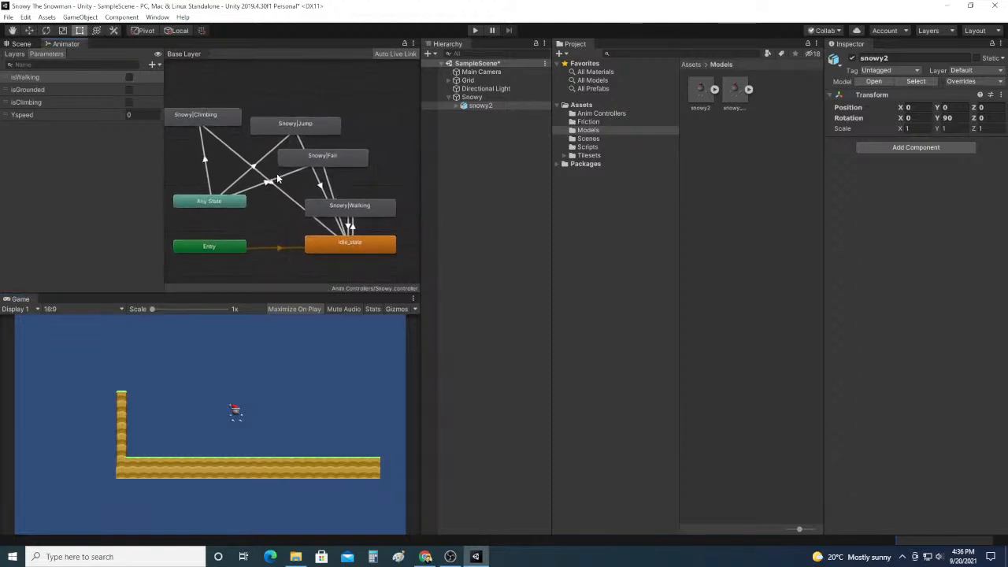
{"action": "left_click", "coordinate": [352, 250]}
{"action": "key", "text": "Delete"}
{"action": "left_click", "coordinate": [350, 207]}
{"action": "key", "text": "Delete"}
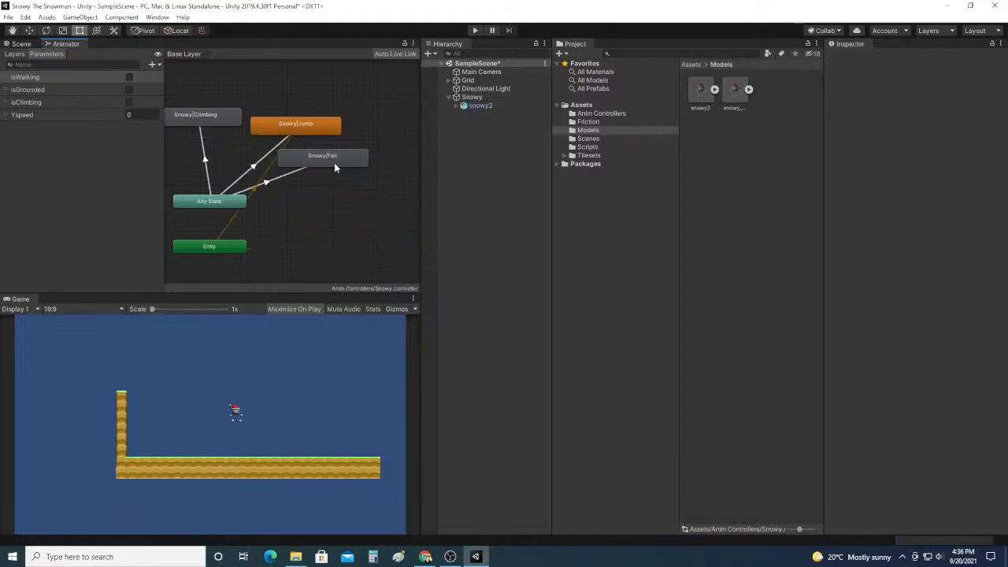
{"action": "left_click", "coordinate": [334, 161]}
{"action": "key", "text": "Delete"}
{"action": "left_click", "coordinate": [307, 124]}
{"action": "key", "text": "Delete"}
{"action": "left_click", "coordinate": [223, 122]}
{"action": "key", "text": "Delete"}
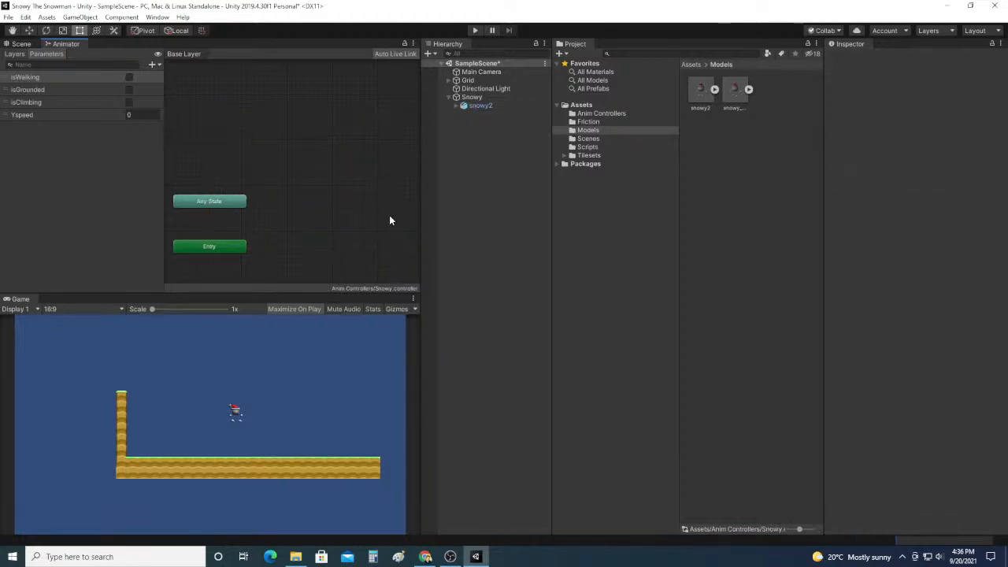
Step: Add an Animator component to the snowy2 object
{"action": "left_click", "coordinate": [480, 106]}
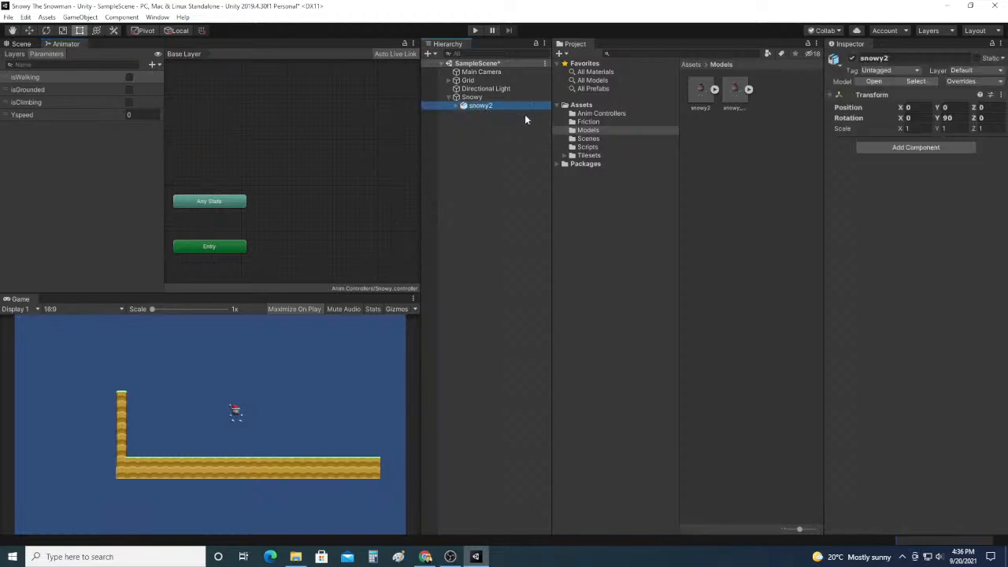
{"action": "left_click", "coordinate": [913, 147]}
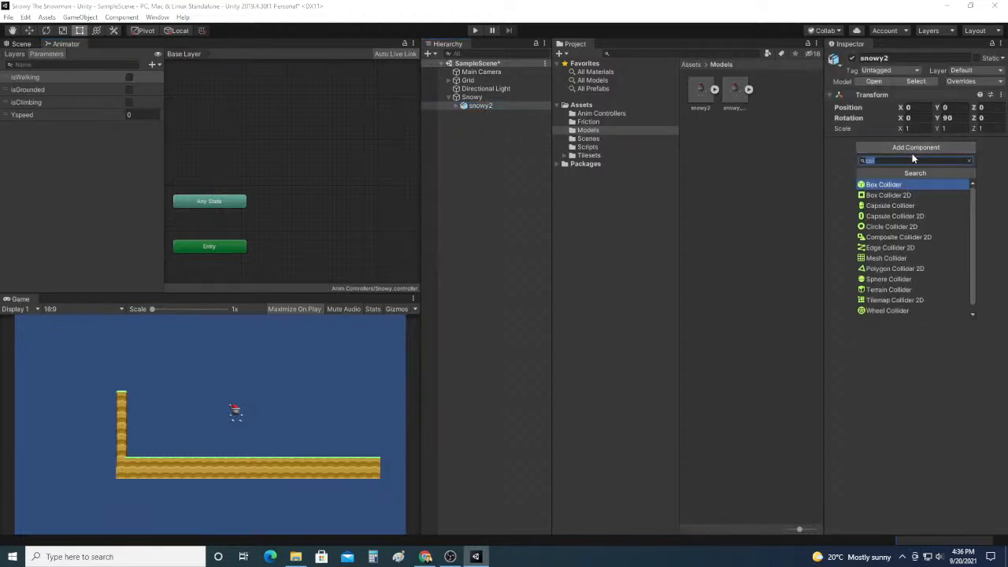
{"action": "type", "text": "anim"}
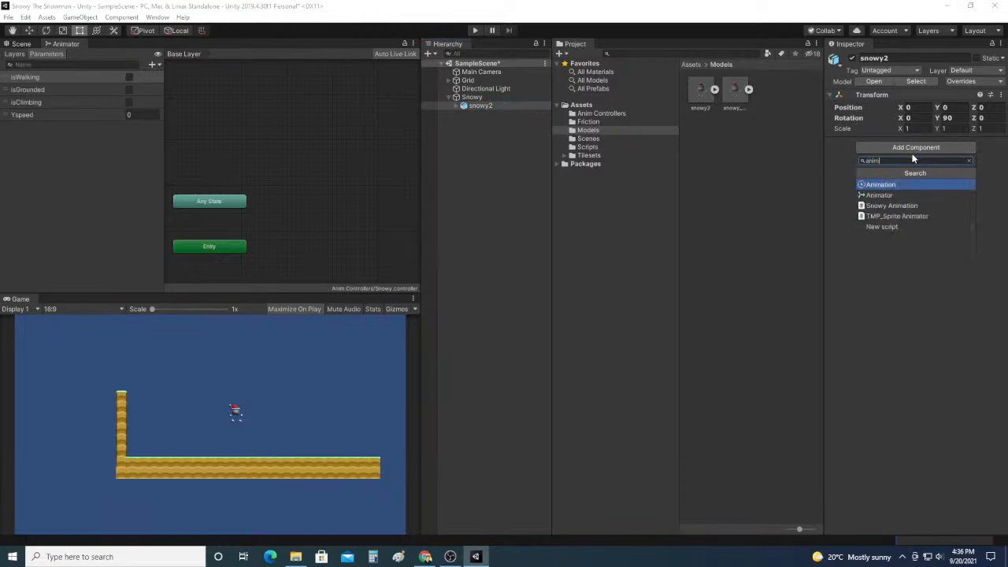
{"action": "left_click", "coordinate": [902, 195]}
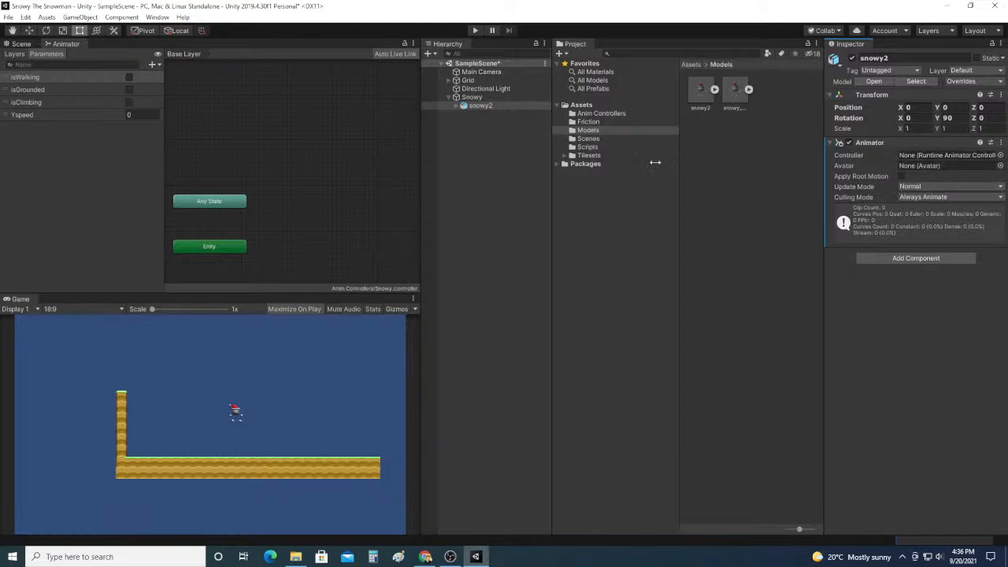
Step: Expand the snowy2 model asset and examine its animation clips, including Walking and Wall Slide
{"action": "left_click", "coordinate": [492, 108]}
{"action": "left_click", "coordinate": [949, 156]}
{"action": "left_click", "coordinate": [714, 89]}
{"action": "scroll", "coordinate": [736, 197], "scroll_direction": "down", "scroll_amount": 3}
{"action": "scroll", "coordinate": [738, 196], "scroll_direction": "down", "scroll_amount": 2}
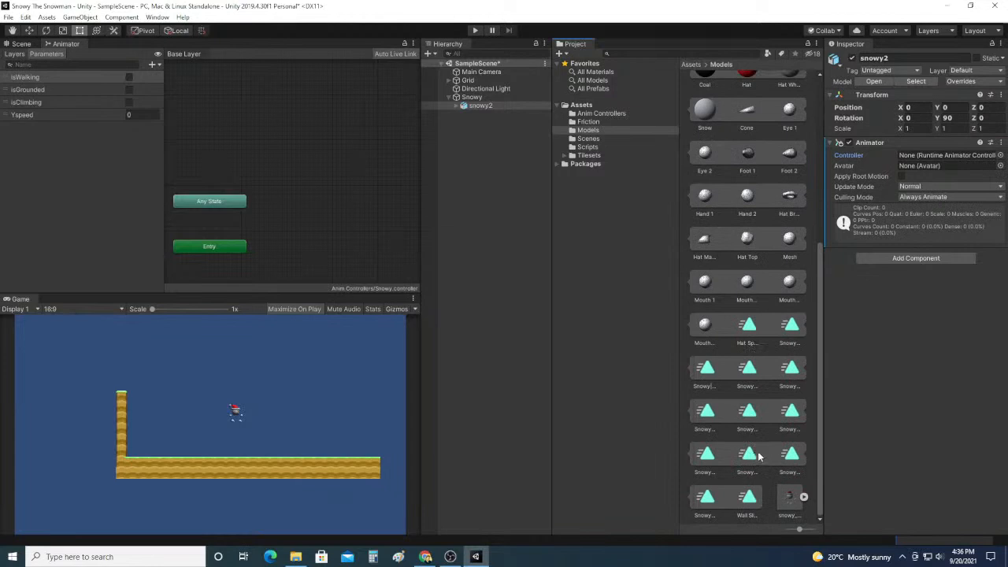
{"action": "left_click", "coordinate": [789, 453]}
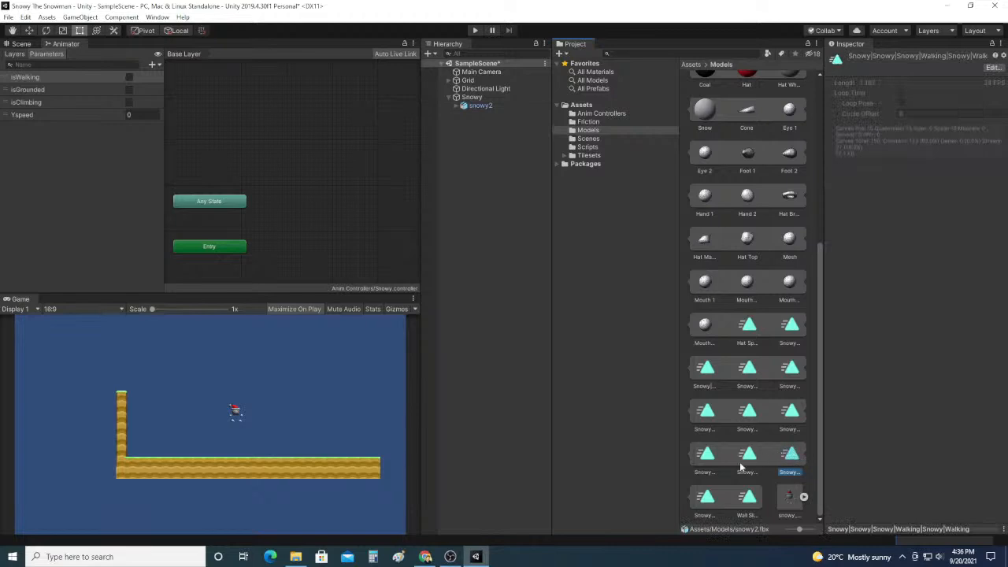
{"action": "left_click", "coordinate": [748, 497]}
{"action": "scroll", "coordinate": [788, 390], "scroll_direction": "up", "scroll_amount": 7}
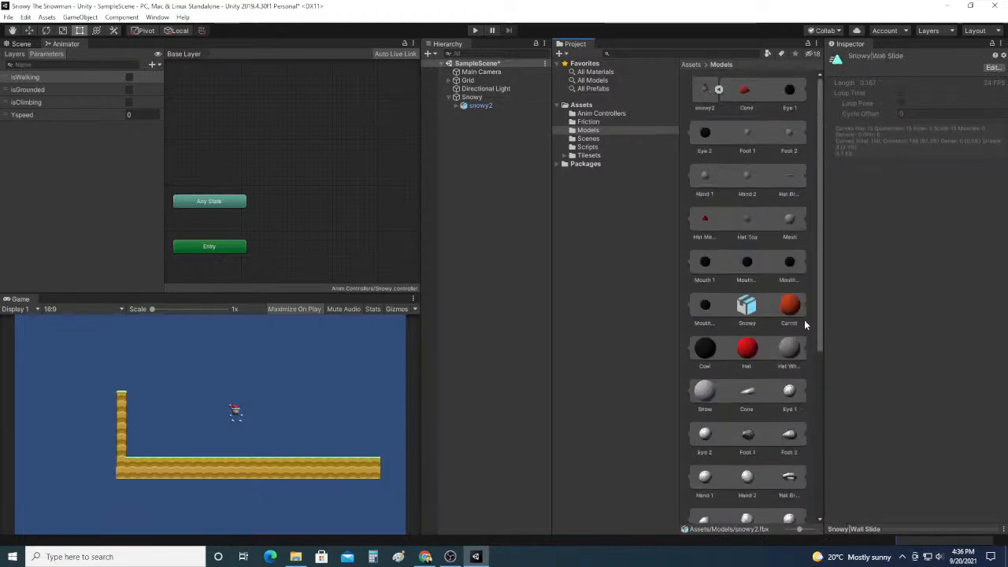
Step: Assign the Snowy controller from the Anim Controllers folder to snowy2's Animator
{"action": "left_click", "coordinate": [600, 114]}
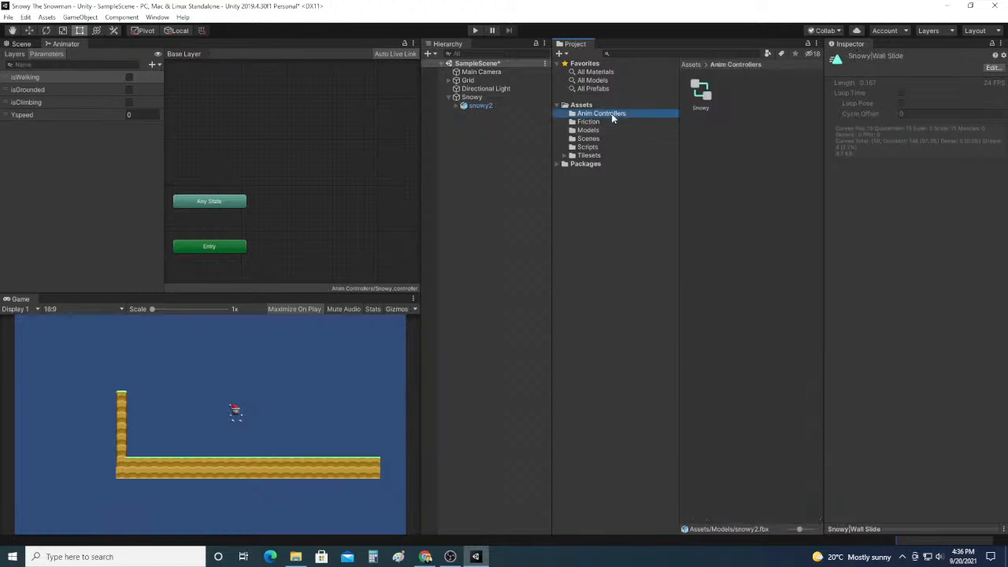
{"action": "left_click", "coordinate": [482, 105]}
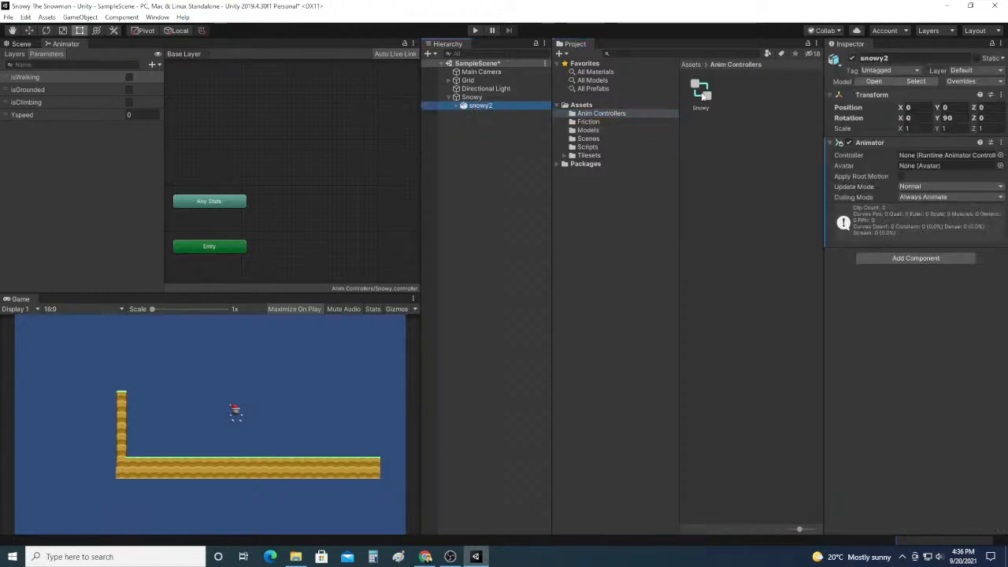
{"action": "left_click_drag", "start_coordinate": [706, 92], "coordinate": [913, 156]}
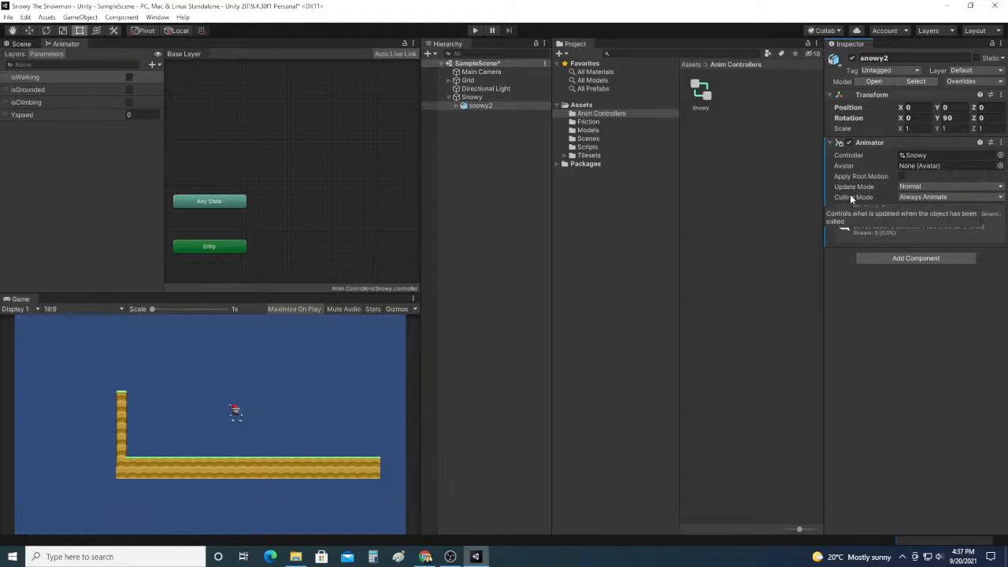
Step: Add the Snowy Animation script to snowy2 with the Snowy object as its Parent
{"action": "left_click", "coordinate": [908, 259]}
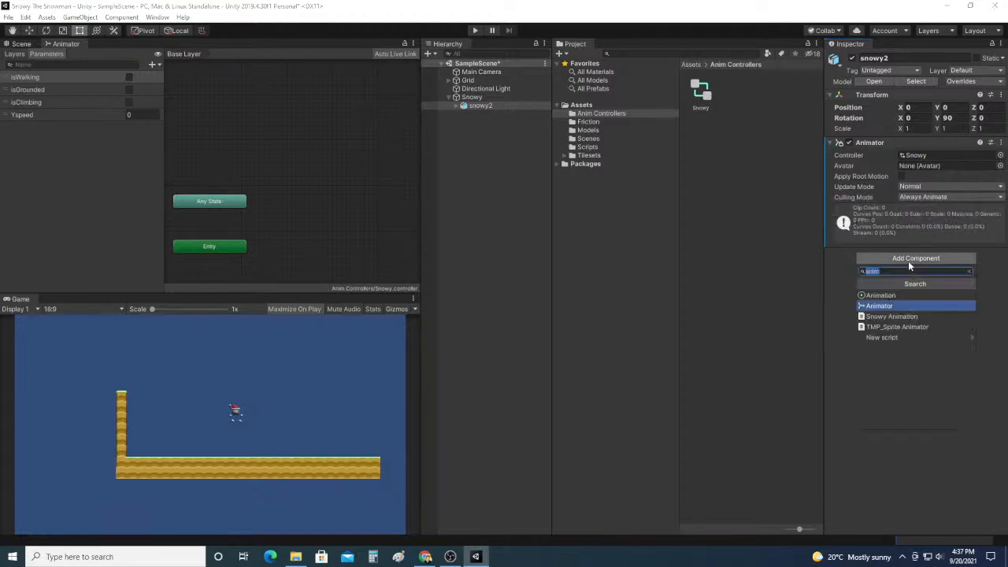
{"action": "left_click", "coordinate": [906, 316]}
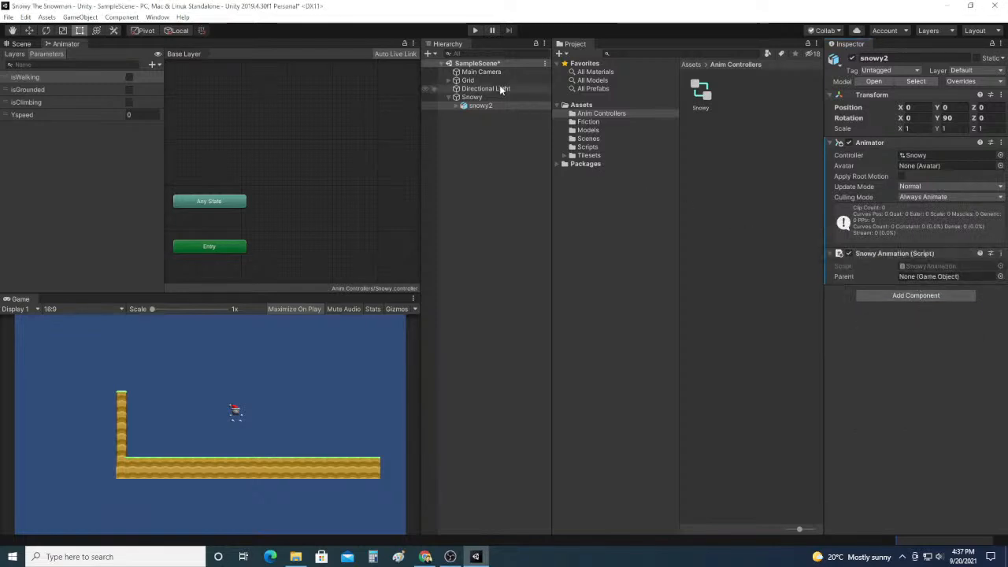
{"action": "left_click_drag", "start_coordinate": [483, 97], "coordinate": [925, 286]}
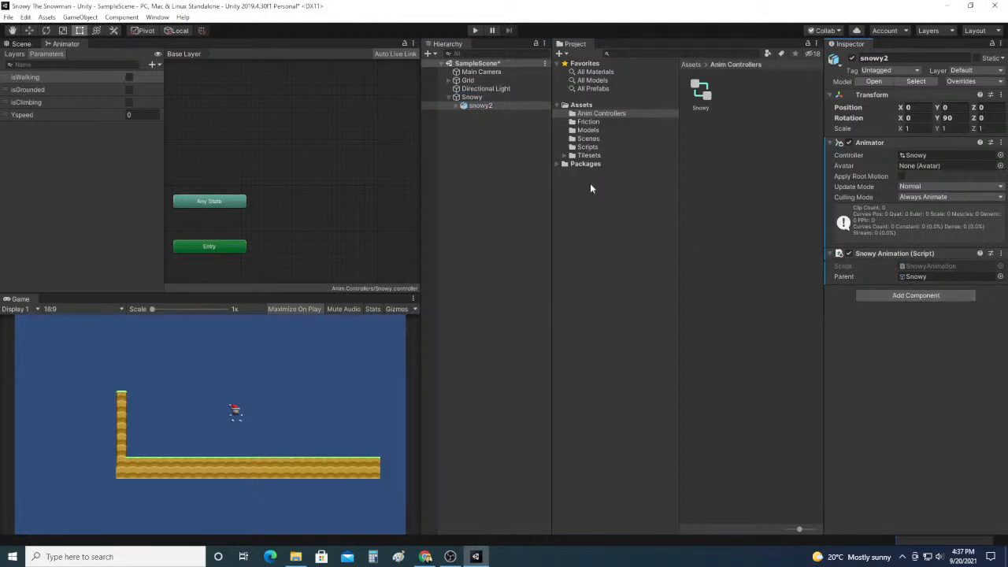
{"action": "left_click", "coordinate": [455, 105]}
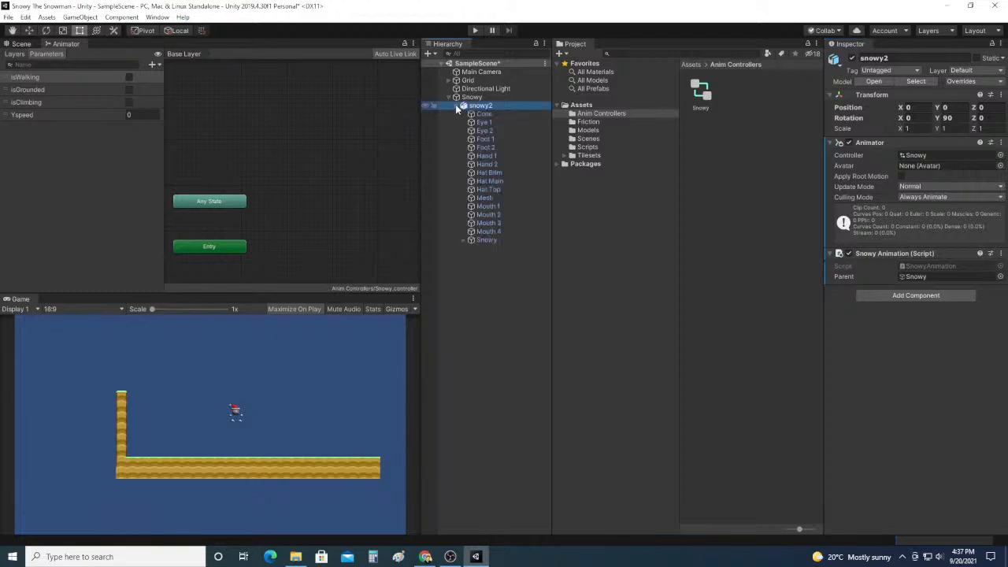
{"action": "left_click", "coordinate": [455, 105]}
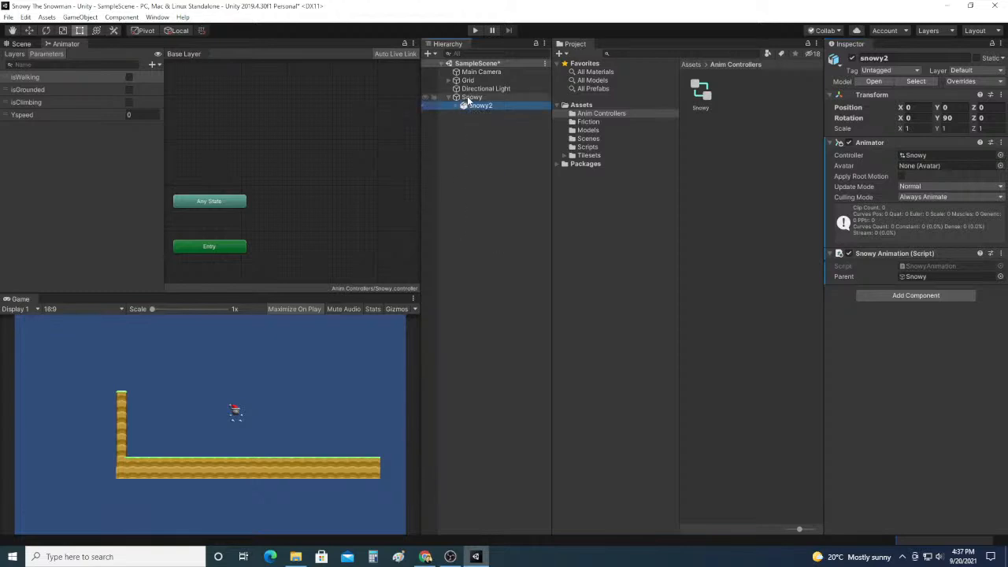
Step: Add the Snowy|Idle_state|Idle_state clip from the Models folder as the Snowy controller's default state and play-test it
{"action": "middle_click_drag", "start_coordinate": [322, 179], "coordinate": [355, 153]}
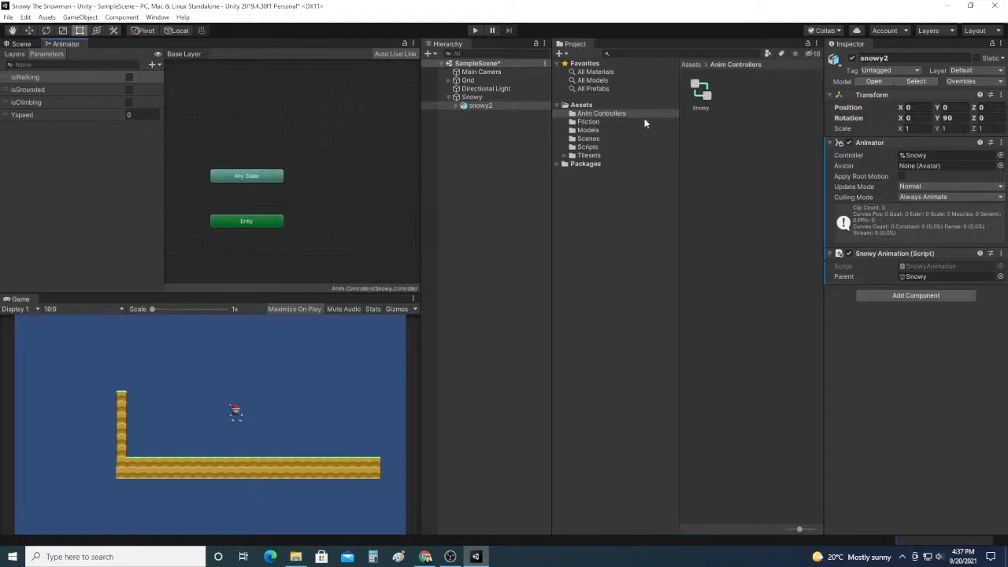
{"action": "left_click", "coordinate": [590, 130]}
{"action": "scroll", "coordinate": [755, 158], "scroll_direction": "down", "scroll_amount": 6}
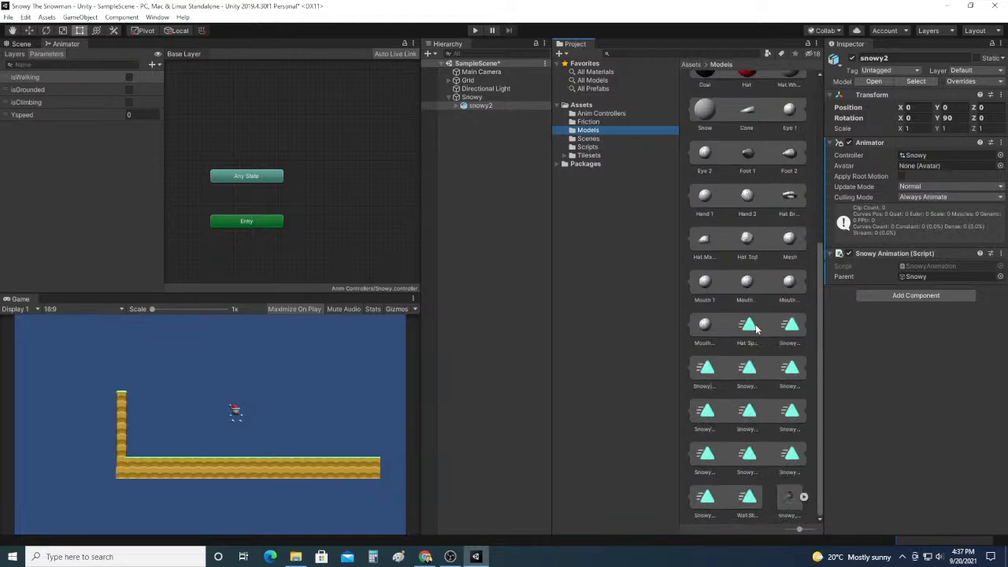
{"action": "left_click", "coordinate": [706, 371]}
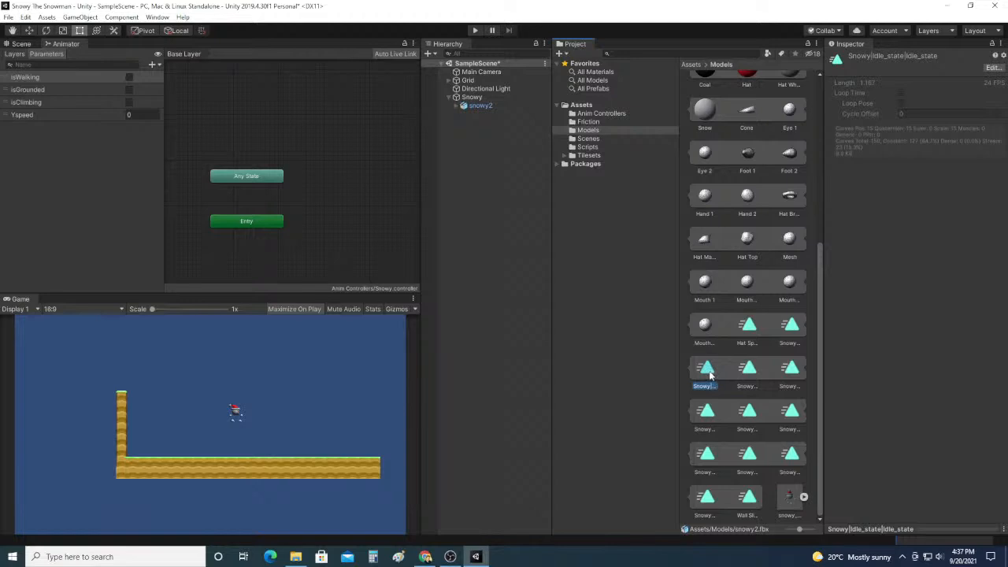
{"action": "left_click_drag", "start_coordinate": [708, 375], "coordinate": [357, 228]}
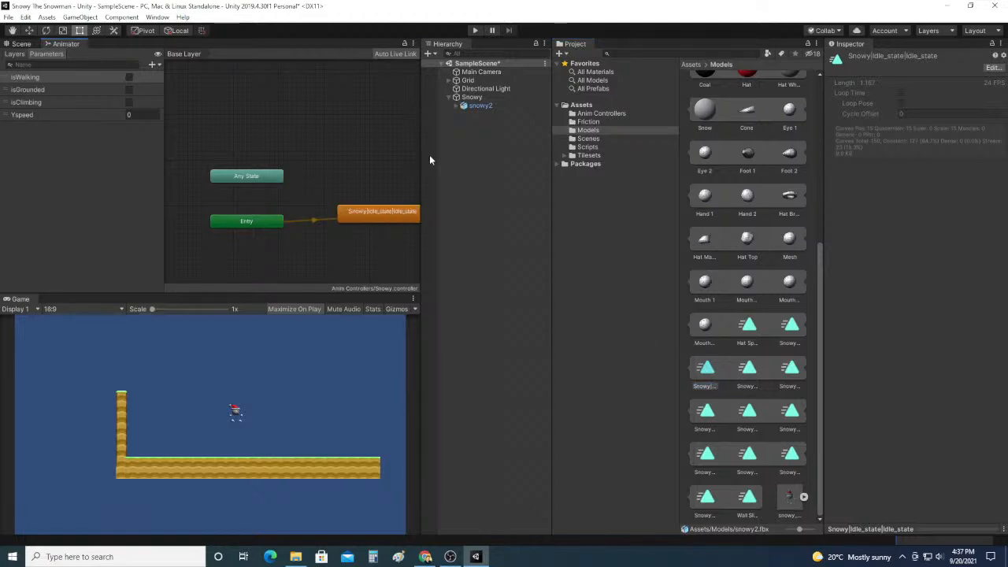
{"action": "left_click", "coordinate": [476, 32]}
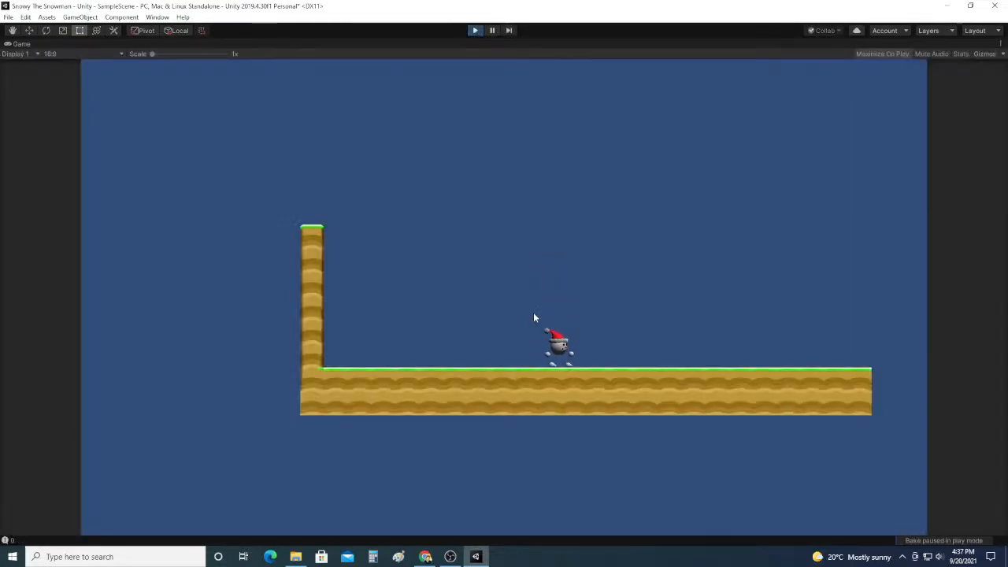
{"action": "left_click", "coordinate": [474, 30]}
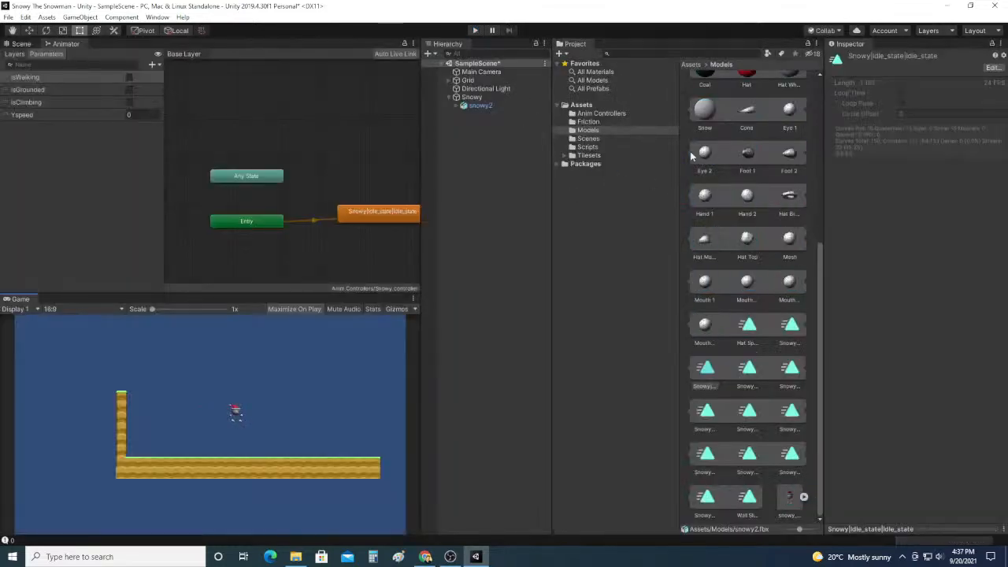
Step: Turn on Loop Time for the Snowy|Idle_state|Idle_state clip in the snowy2 import settings and apply the change
{"action": "scroll", "coordinate": [756, 225], "scroll_direction": "up", "scroll_amount": 3}
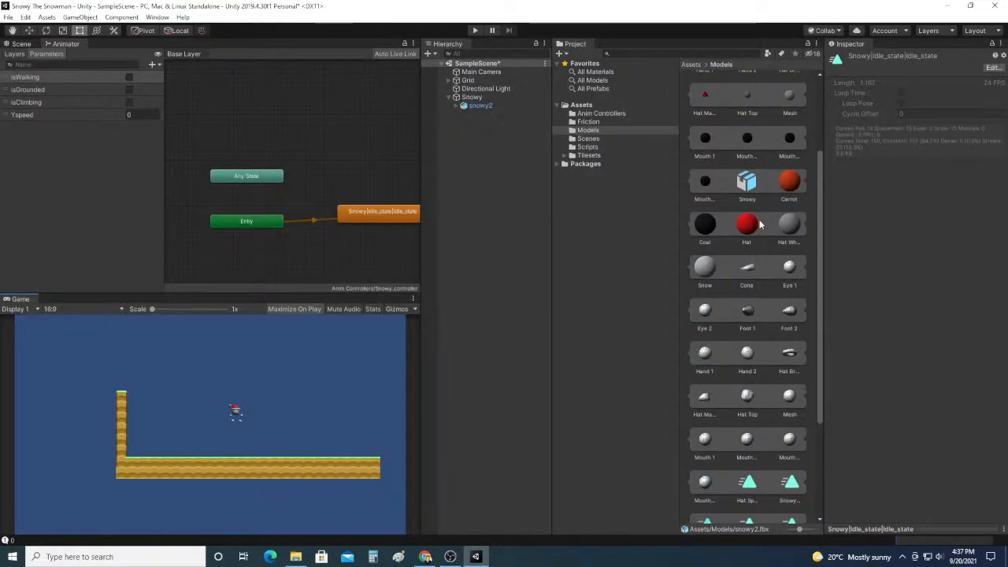
{"action": "scroll", "coordinate": [761, 223], "scroll_direction": "down", "scroll_amount": 4}
{"action": "scroll", "coordinate": [761, 217], "scroll_direction": "up", "scroll_amount": 5}
{"action": "scroll", "coordinate": [761, 217], "scroll_direction": "down", "scroll_amount": 5}
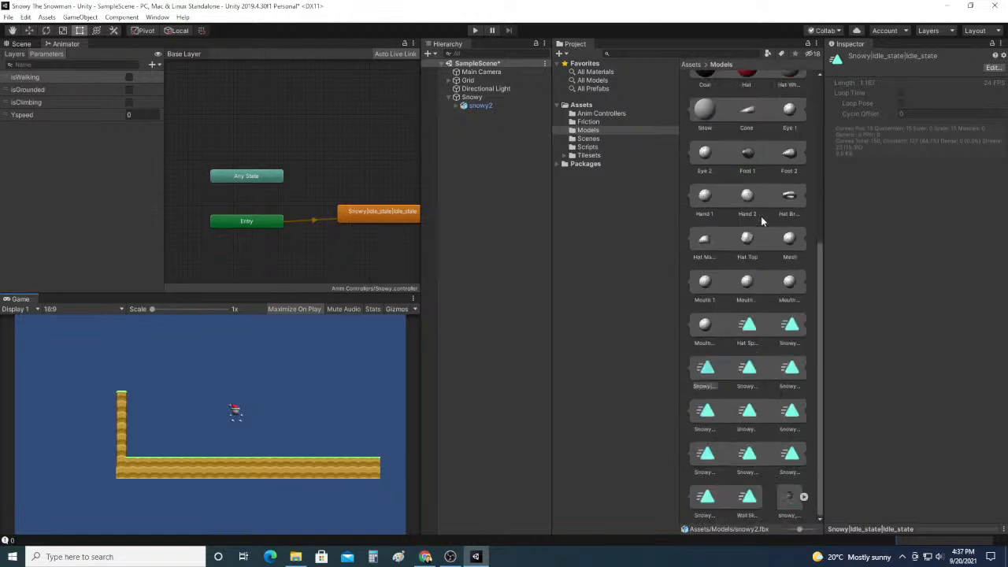
{"action": "double_click", "coordinate": [705, 367]}
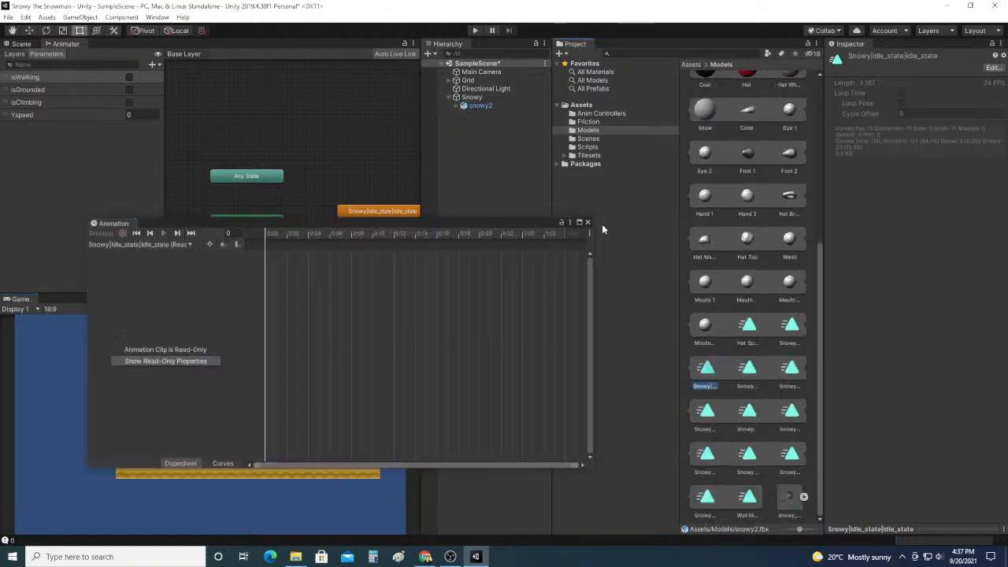
{"action": "left_click", "coordinate": [587, 222]}
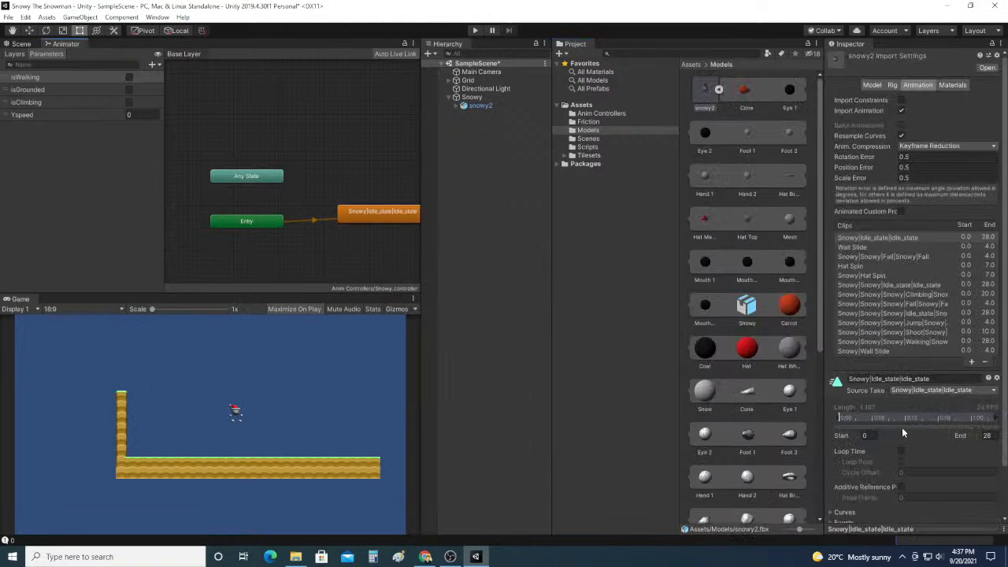
{"action": "left_click", "coordinate": [901, 451]}
{"action": "left_click", "coordinate": [474, 30]}
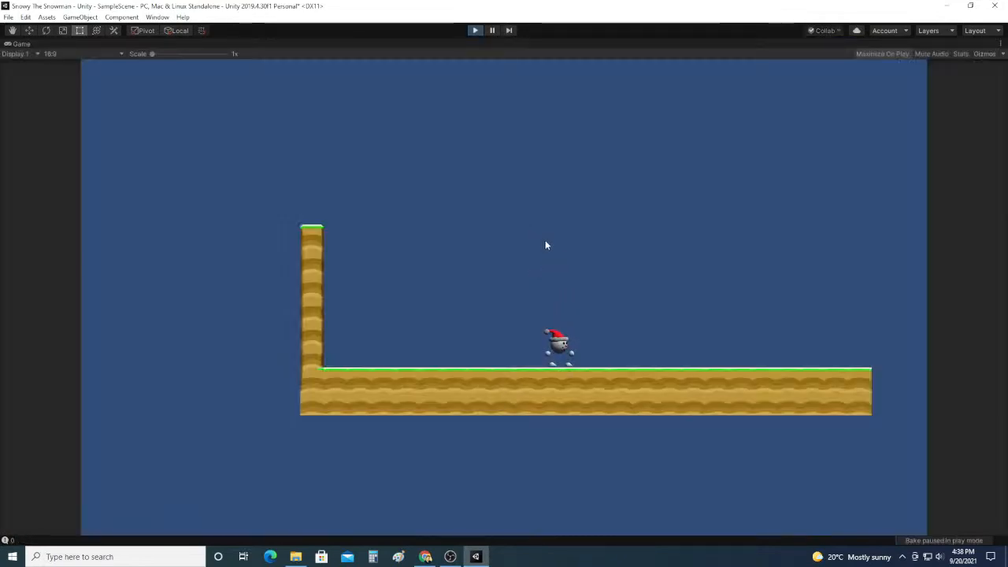
{"action": "left_click", "coordinate": [473, 30]}
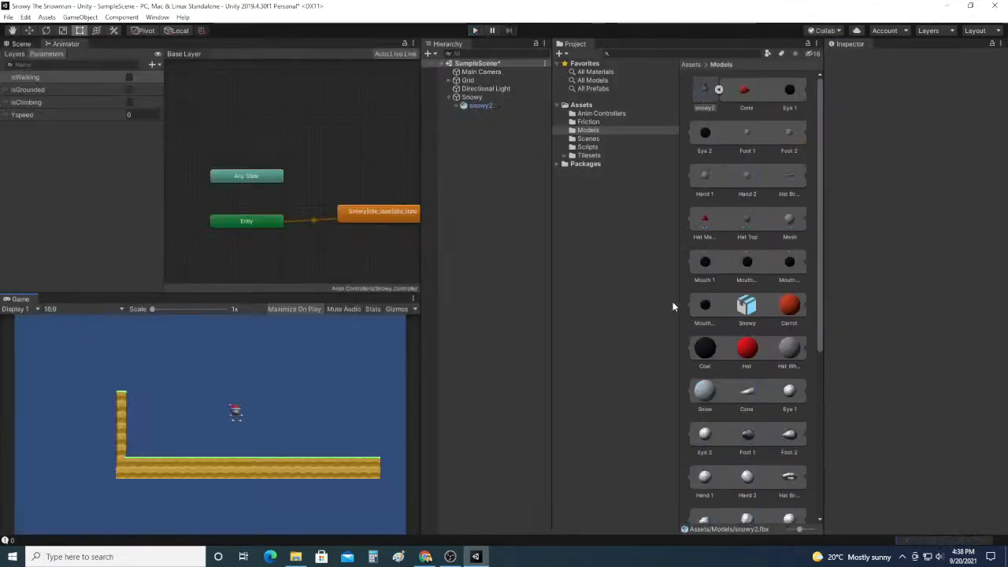
{"action": "scroll", "coordinate": [953, 446], "scroll_direction": "down", "scroll_amount": 3}
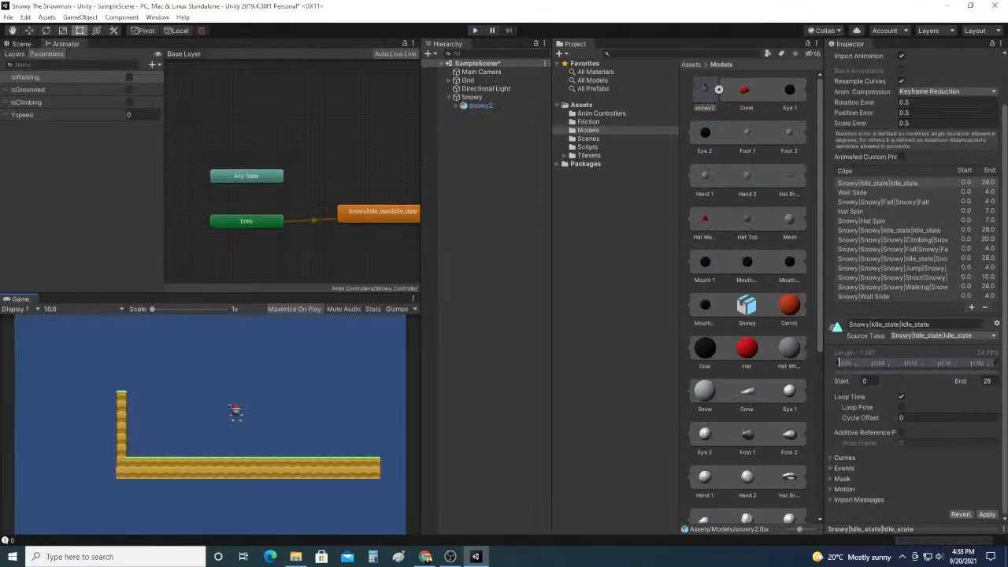
{"action": "left_click", "coordinate": [986, 514]}
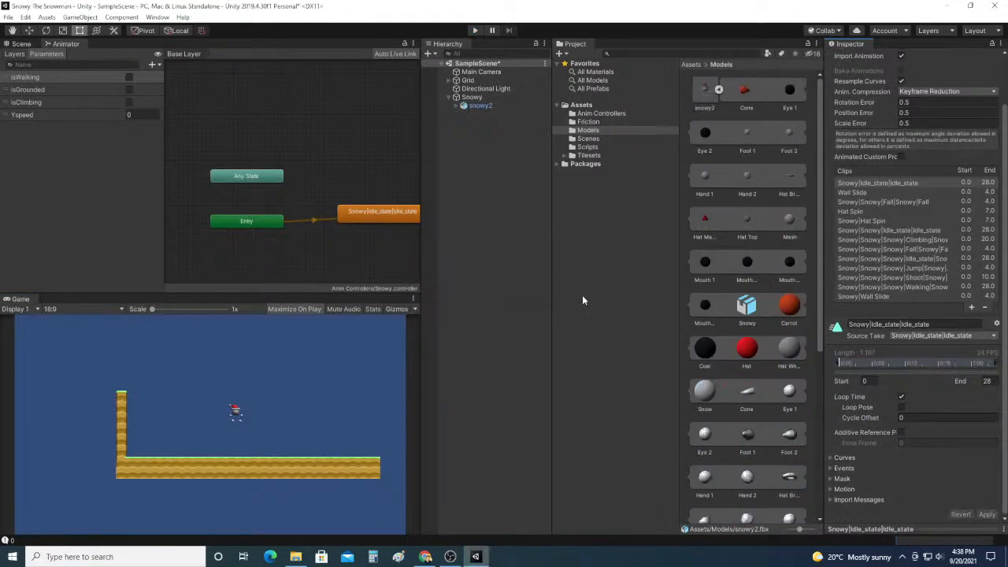
Step: Play-test the looping idle animation while moving Snowy back and forth along the platform, and stop the game
{"action": "left_click", "coordinate": [474, 30]}
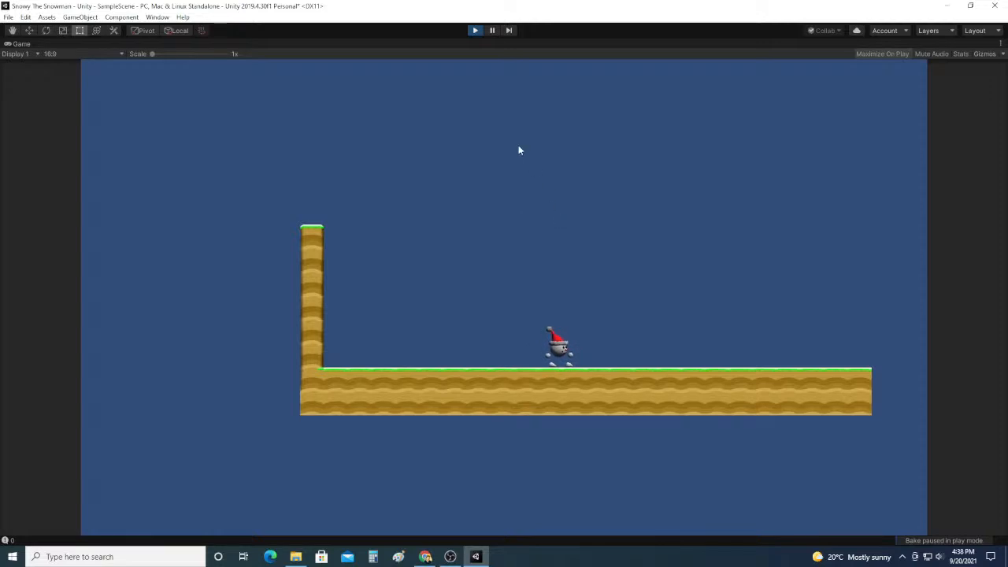
{"action": "left_click", "coordinate": [476, 31]}
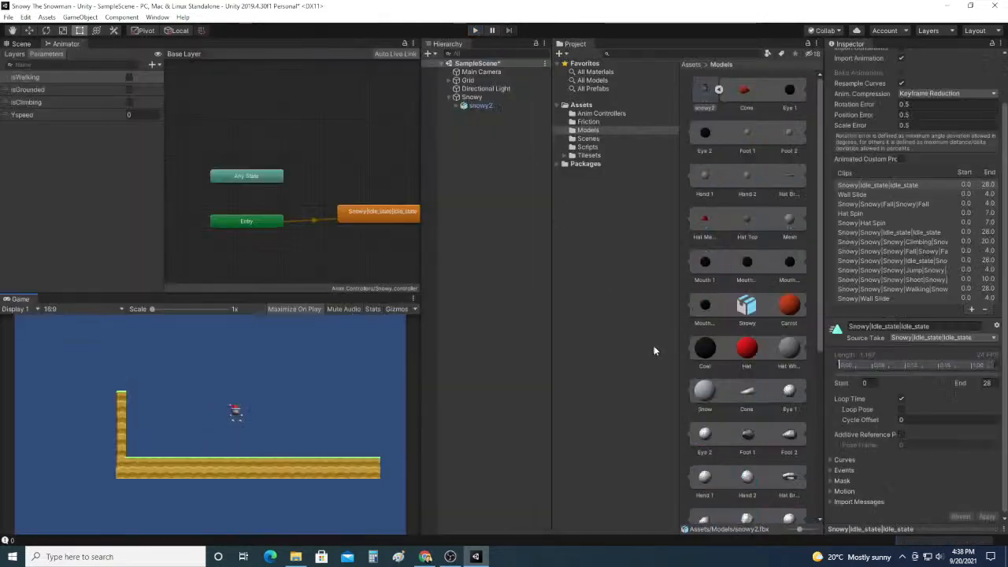
{"action": "left_click", "coordinate": [475, 31]}
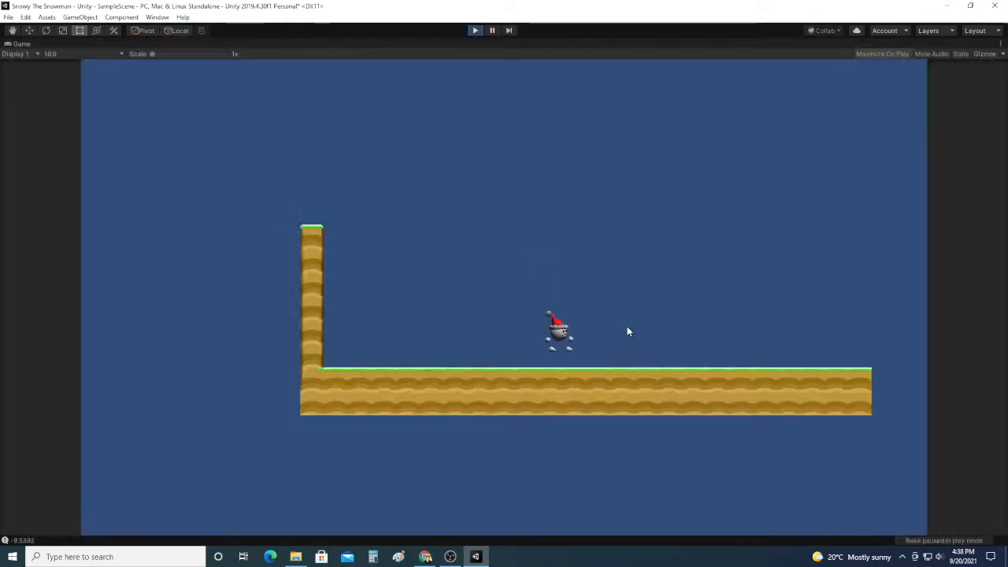
{"action": "key", "text": "Right"}
{"action": "key", "text": "Left"}
{"action": "key", "text": "Right"}
{"action": "key", "text": "Left"}
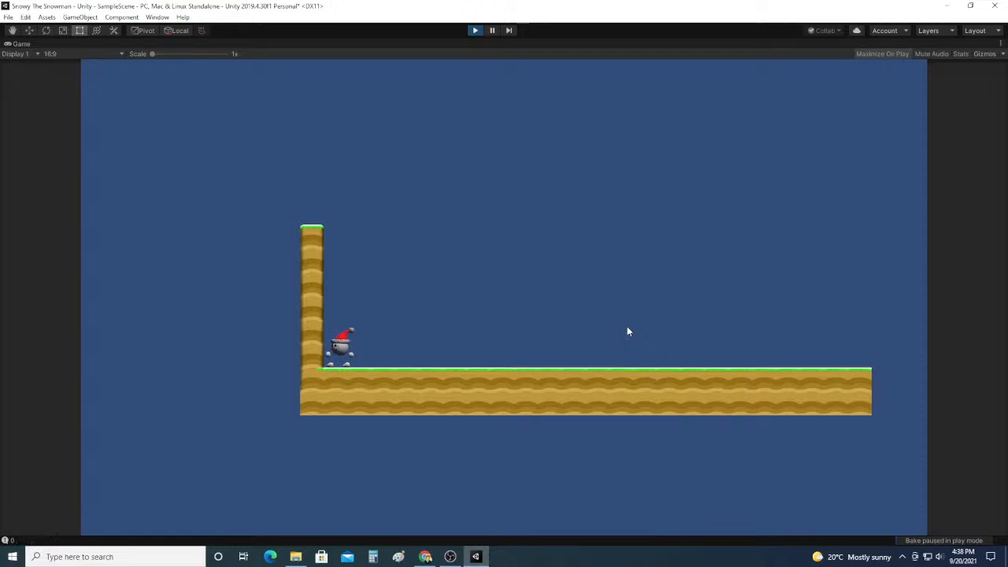
{"action": "key", "text": "Right"}
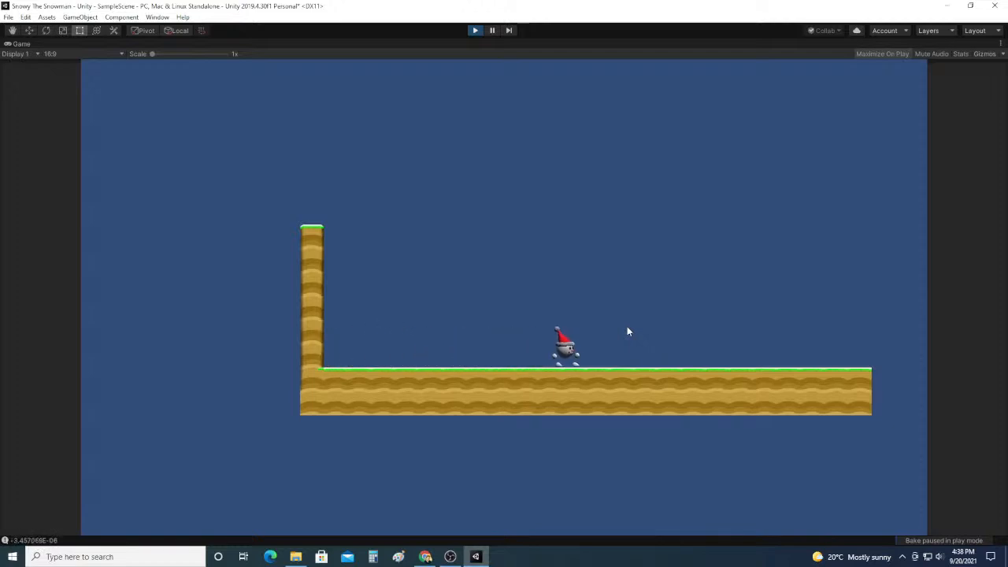
{"action": "key", "text": "Left"}
{"action": "key", "text": "Left"}
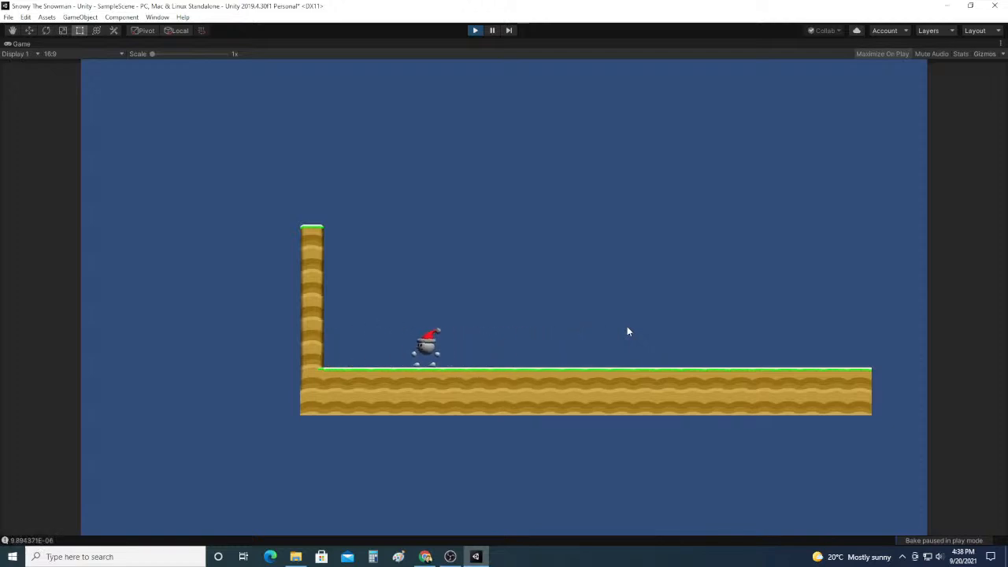
{"action": "key", "text": "Right"}
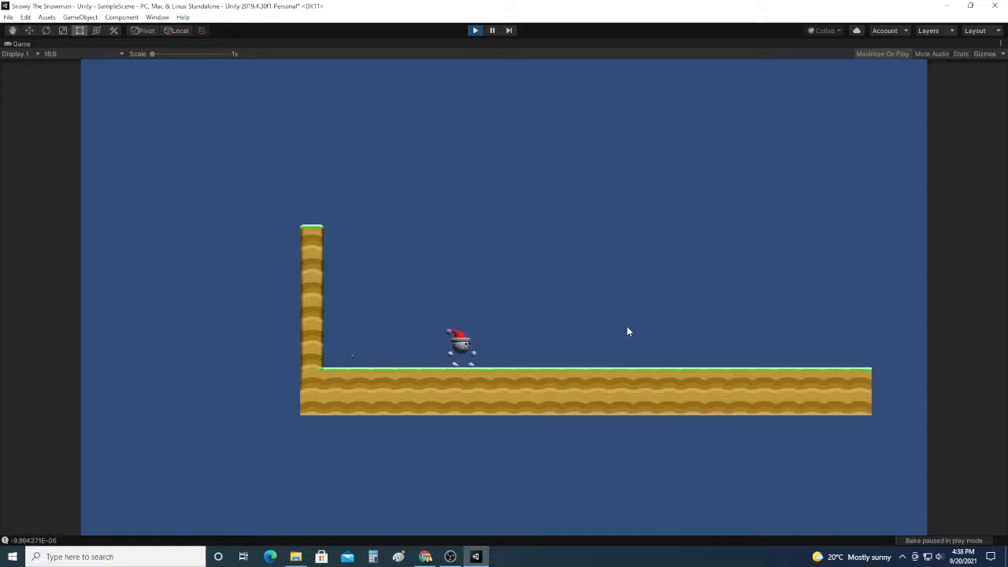
{"action": "left_click", "coordinate": [475, 30]}
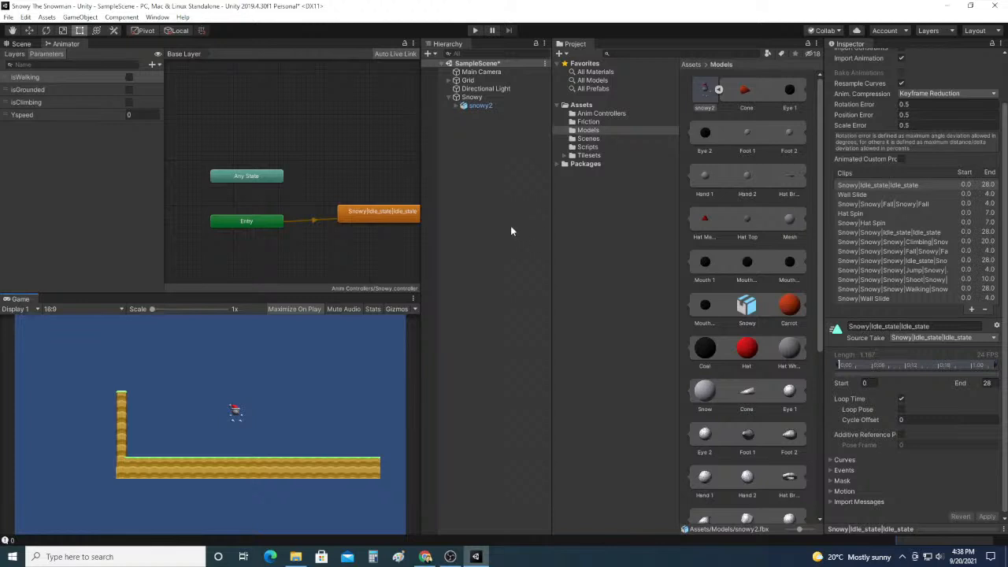
Step: Add the snowy2 Walking clip to the animator graph as a state above the idle state
{"action": "middle_click_drag", "start_coordinate": [357, 189], "coordinate": [317, 187]}
{"action": "left_click", "coordinate": [335, 214]}
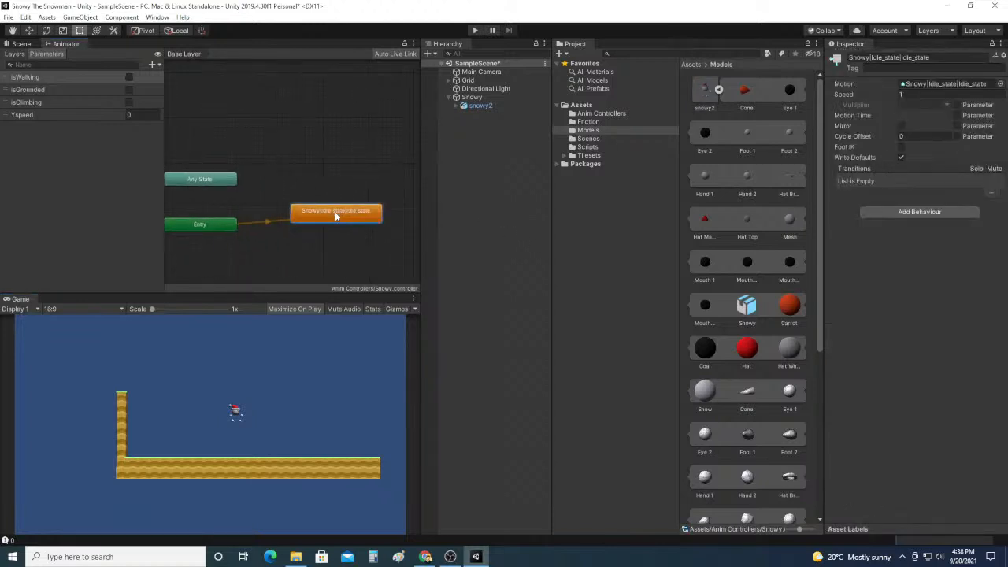
{"action": "left_click_drag", "start_coordinate": [335, 214], "coordinate": [335, 217]}
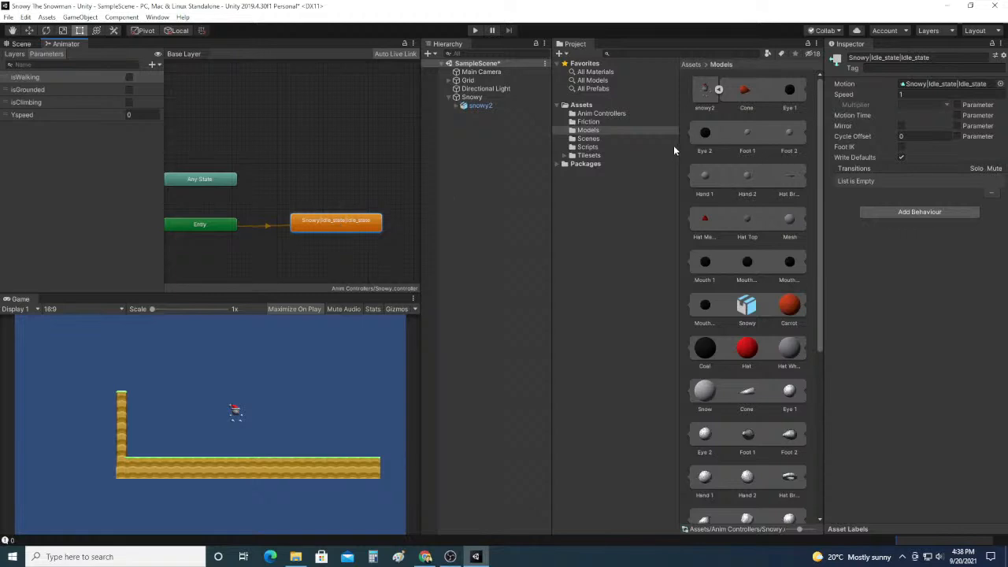
{"action": "scroll", "coordinate": [773, 241], "scroll_direction": "down", "scroll_amount": 6}
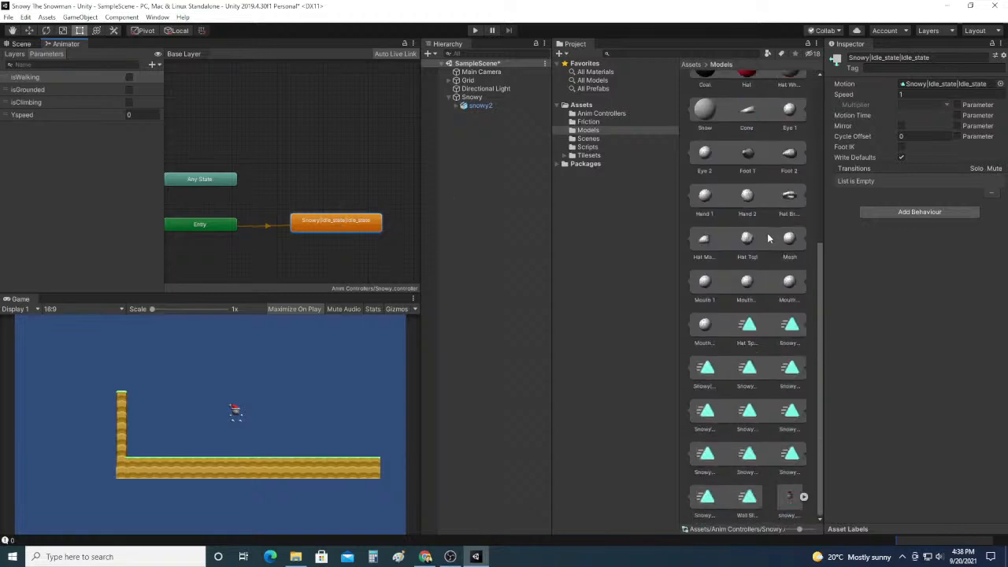
{"action": "left_click", "coordinate": [792, 461]}
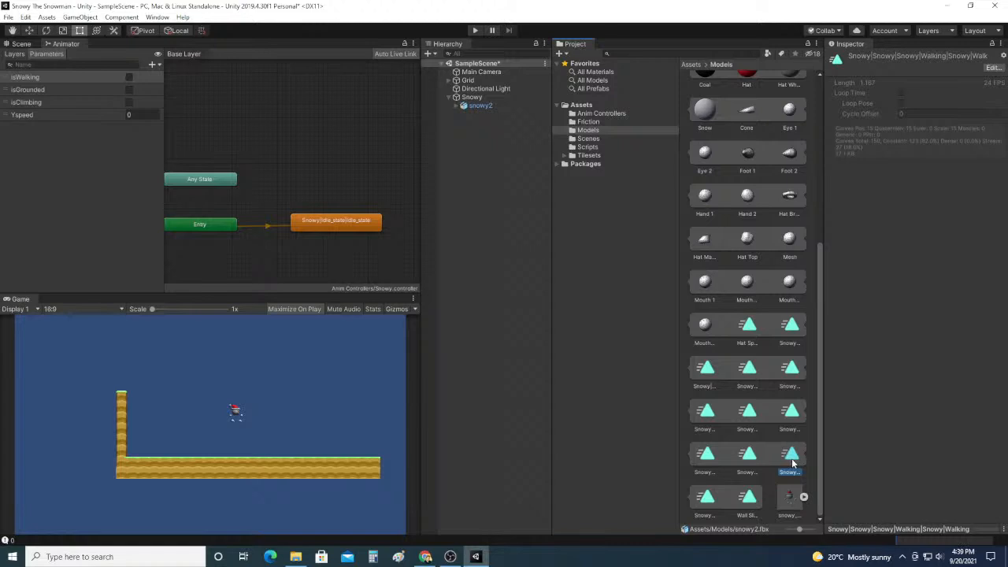
{"action": "left_click_drag", "start_coordinate": [763, 442], "coordinate": [324, 172]}
Step: Make a transition from the idle state to the Walking state
{"action": "right_click", "coordinate": [348, 222]}
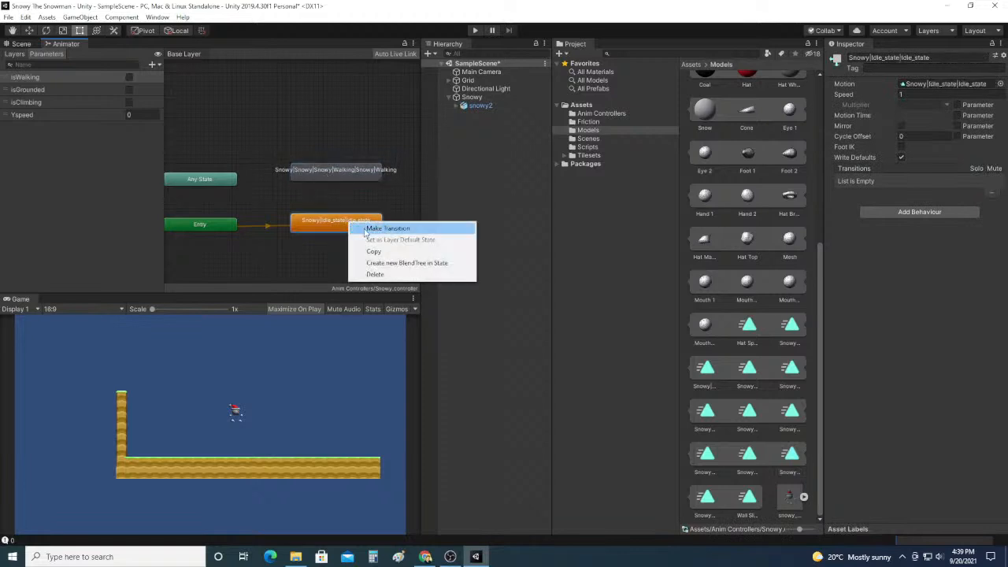
{"action": "left_click", "coordinate": [366, 229]}
{"action": "left_click", "coordinate": [358, 178]}
Step: Give the idle-to-Walking transition the condition isWalking true, turn off Has Exit Time and shorten its blend
{"action": "left_click", "coordinate": [338, 198]}
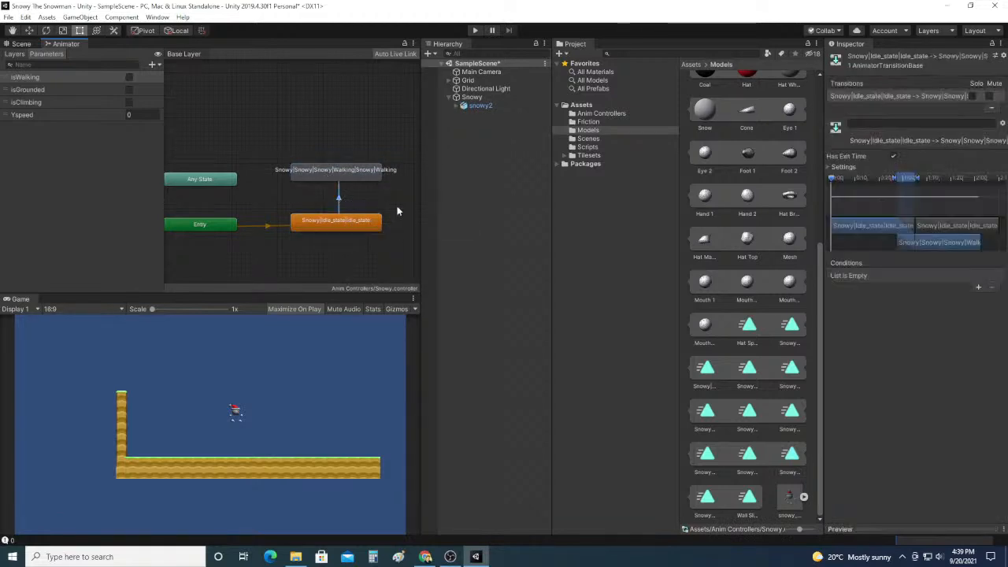
{"action": "left_click", "coordinate": [977, 287]}
{"action": "left_click", "coordinate": [874, 275]}
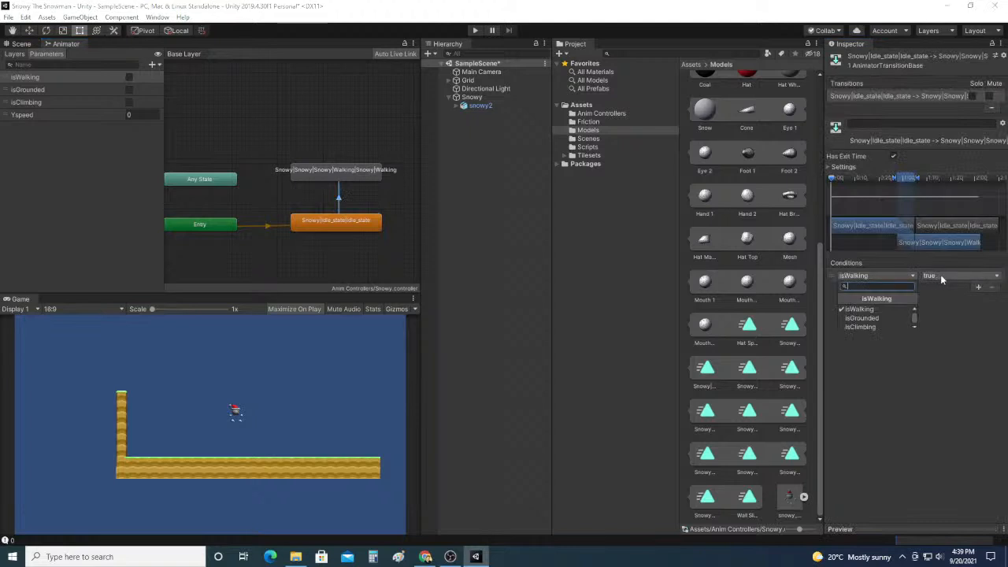
{"action": "left_click", "coordinate": [941, 274]}
{"action": "left_click", "coordinate": [944, 286]}
{"action": "left_click", "coordinate": [892, 156]}
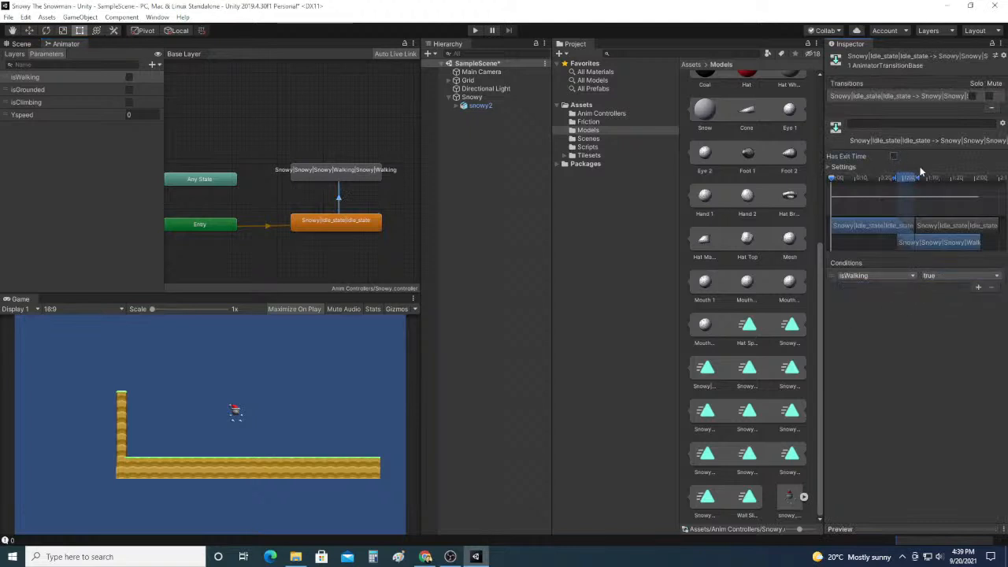
{"action": "left_click_drag", "start_coordinate": [917, 181], "coordinate": [909, 181]}
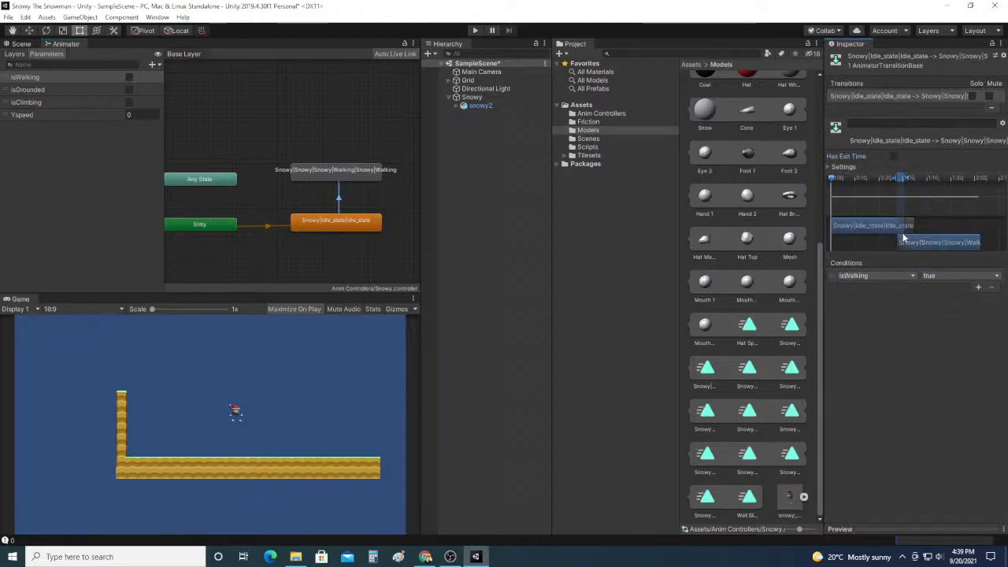
Step: Make a return transition from the Walking state to the idle state
{"action": "left_click", "coordinate": [337, 168]}
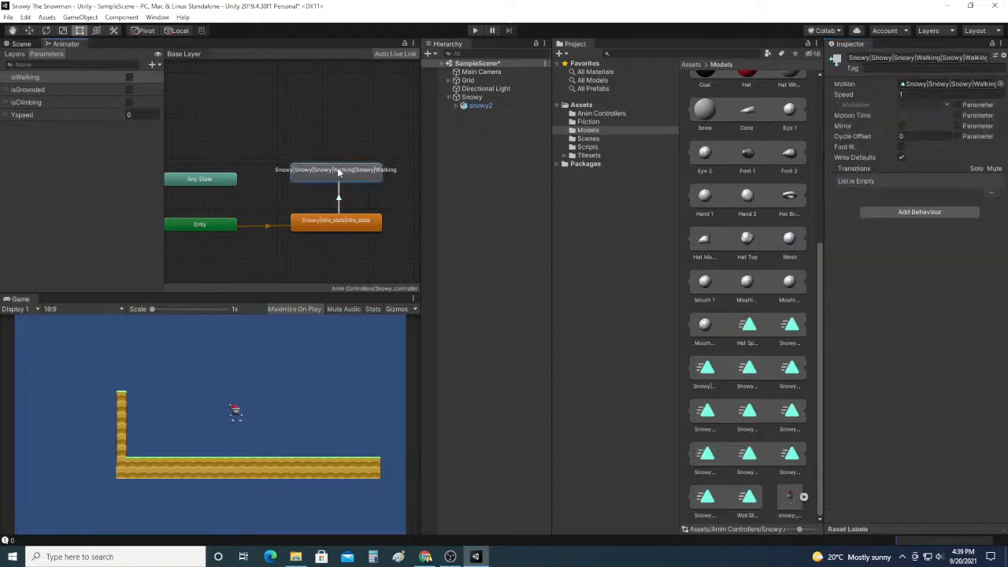
{"action": "right_click", "coordinate": [337, 168]}
{"action": "left_click", "coordinate": [358, 176]}
{"action": "left_click", "coordinate": [327, 221]}
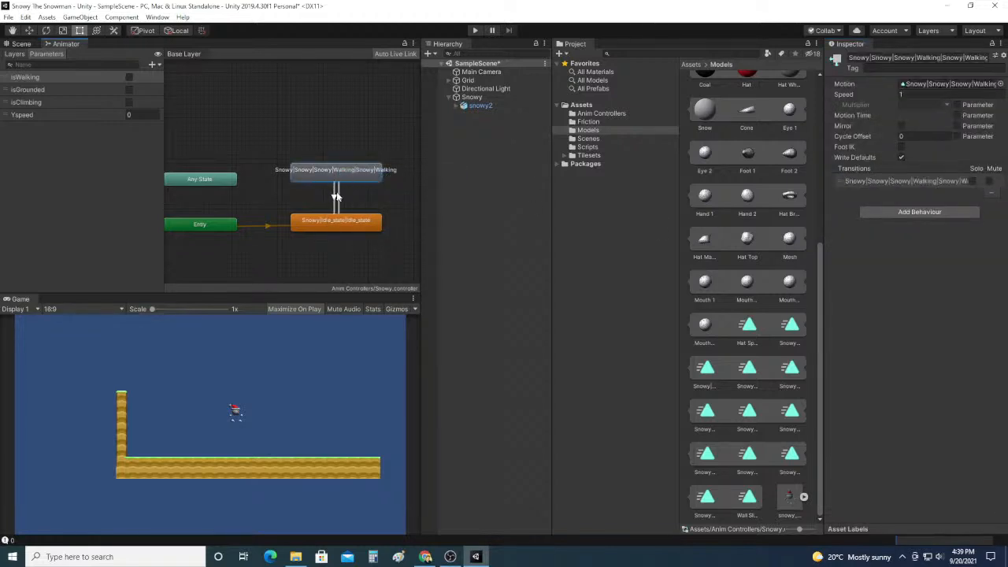
Step: Give the Walking-to-idle transition the condition isWalking false, turn off Has Exit Time and shorten its blend
{"action": "left_click", "coordinate": [336, 197]}
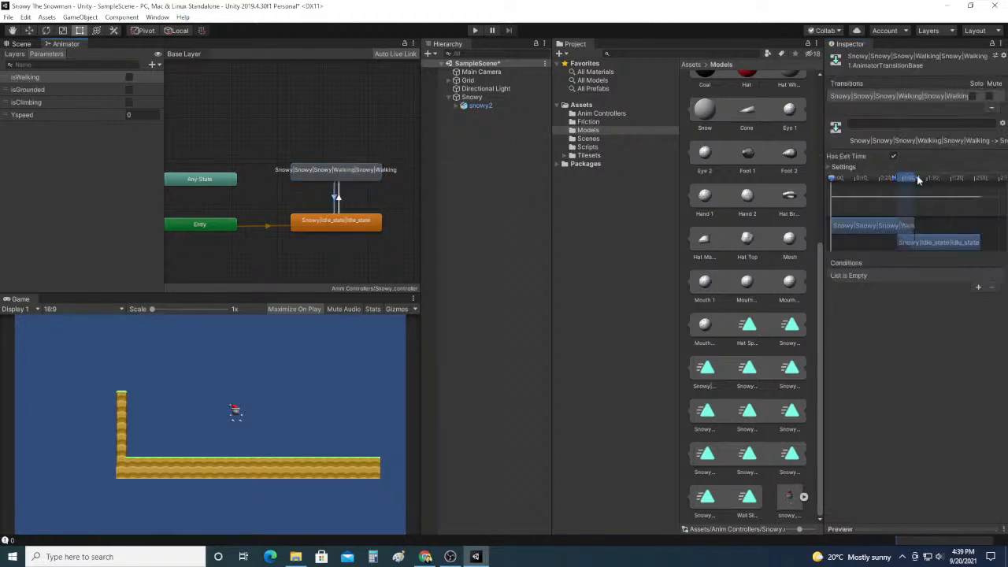
{"action": "left_click_drag", "start_coordinate": [917, 180], "coordinate": [907, 179]}
{"action": "left_click", "coordinate": [893, 157]}
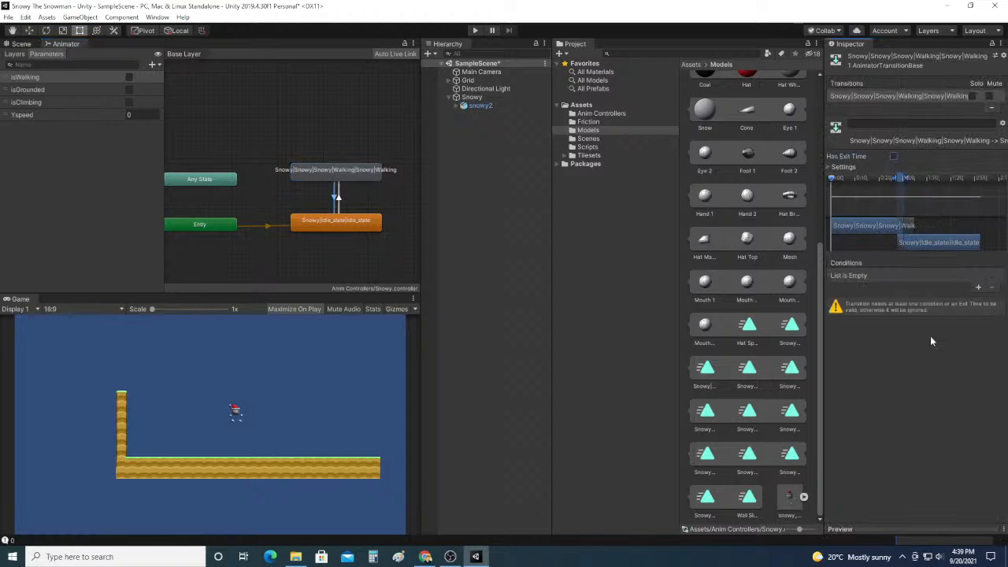
{"action": "left_click", "coordinate": [978, 287]}
{"action": "left_click", "coordinate": [873, 275]}
{"action": "left_click", "coordinate": [865, 285]}
{"action": "left_click", "coordinate": [960, 275]}
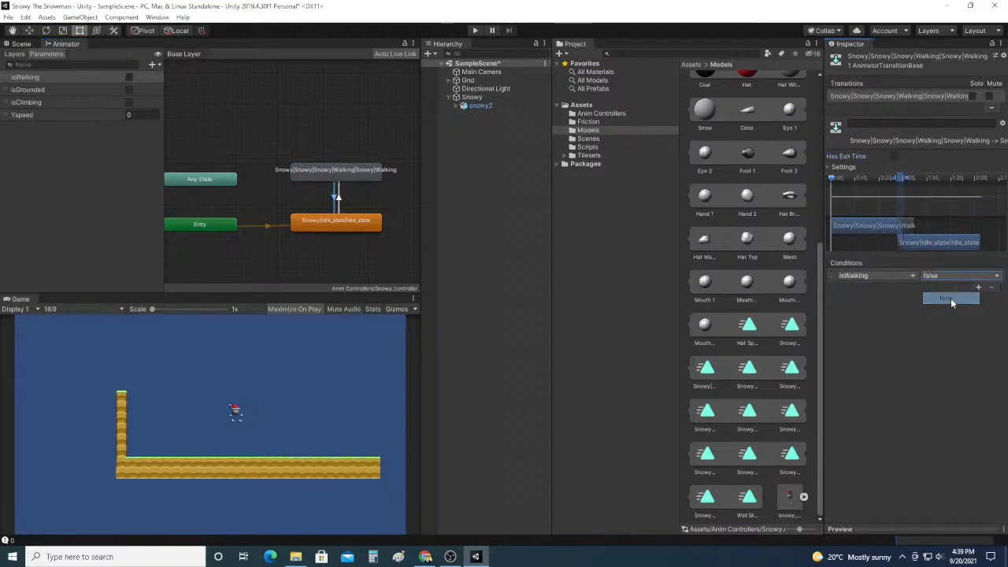
Step: Run the scene, walk Snowy in both directions to test the walking transitions, and stop the game
{"action": "left_click", "coordinate": [475, 30]}
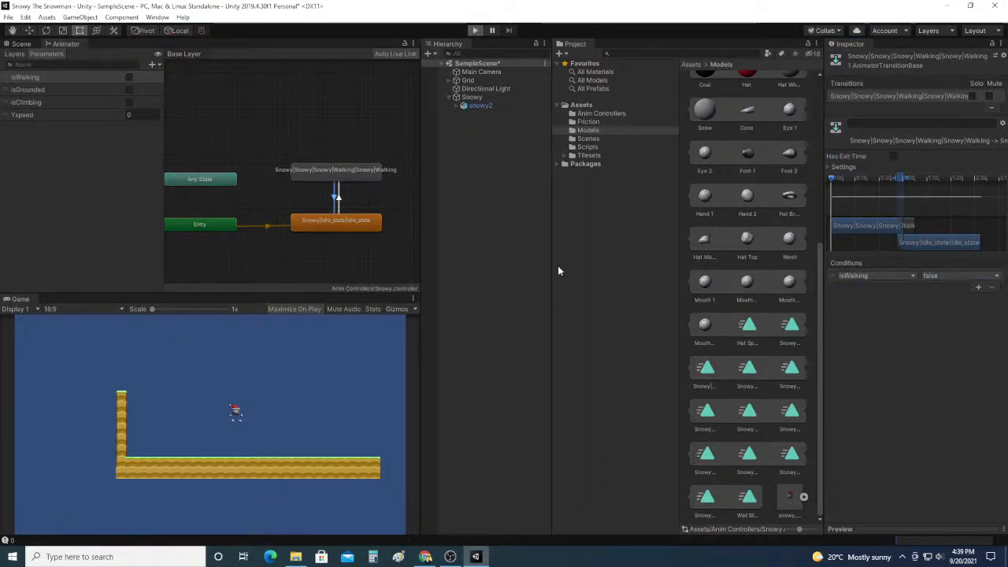
{"action": "key", "text": "Right"}
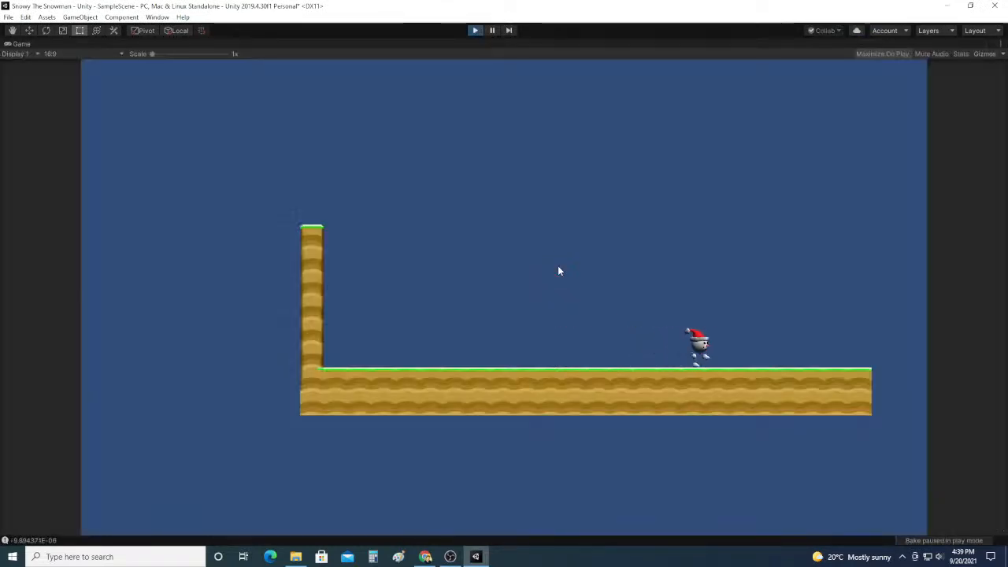
{"action": "key", "text": "Left"}
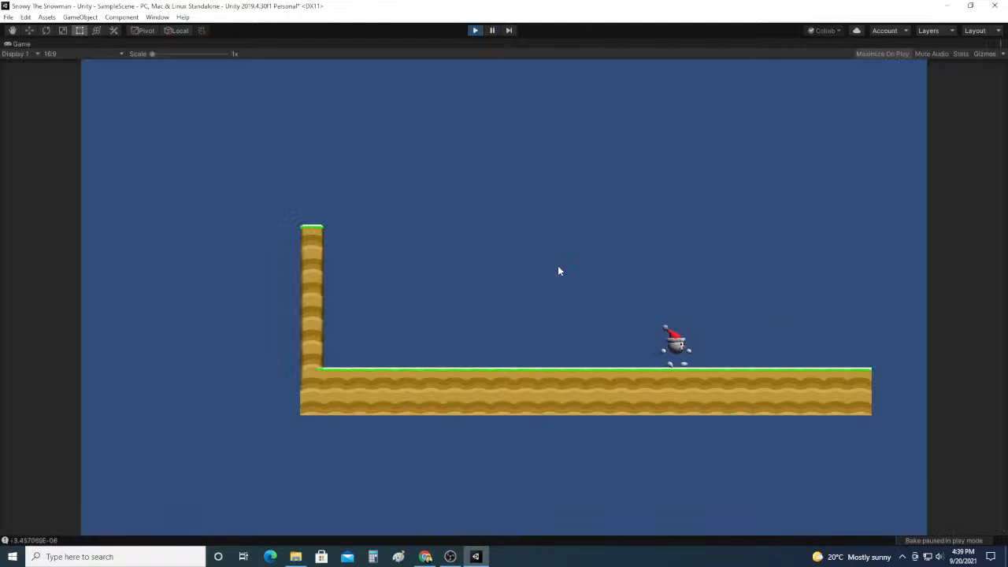
{"action": "left_click", "coordinate": [475, 30]}
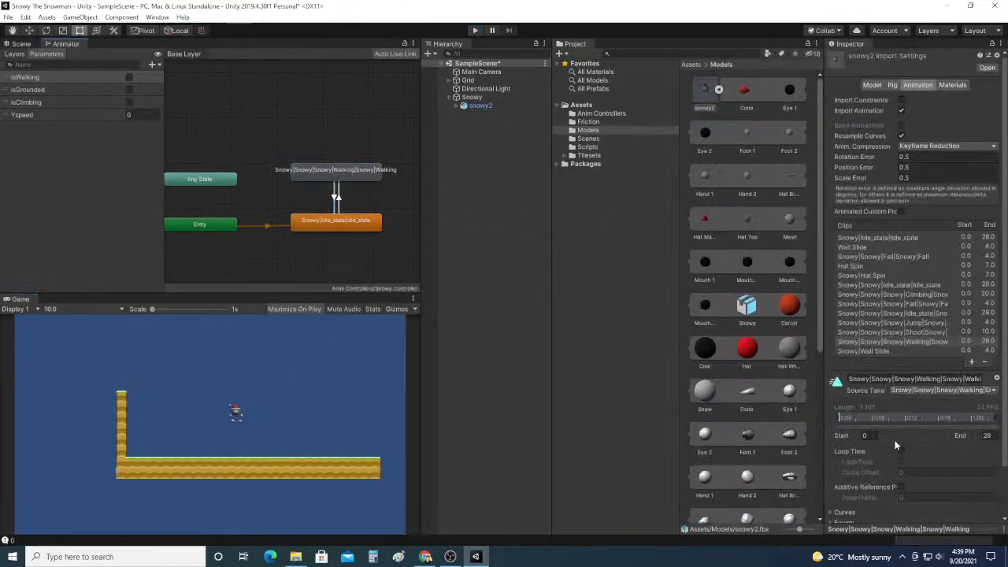
Step: Enable Loop Time for the Walking clip in the snowy2 import settings and apply the change
{"action": "left_click", "coordinate": [900, 450]}
{"action": "scroll", "coordinate": [925, 437], "scroll_direction": "down", "scroll_amount": 3}
{"action": "left_click", "coordinate": [986, 513]}
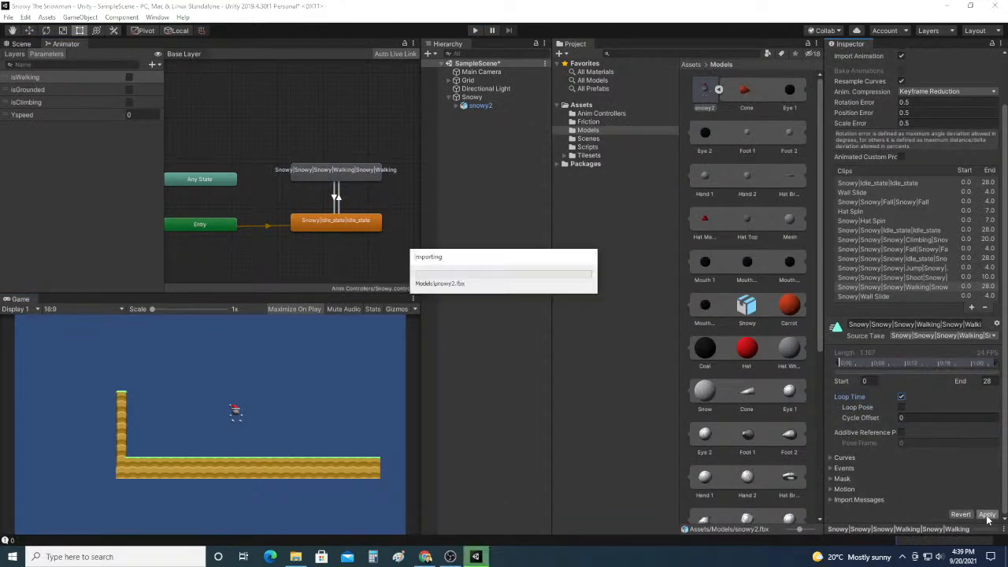
Step: Run the scene again, walk Snowy repeatedly back and forth to check the looping walk animation, and stop the game
{"action": "left_click", "coordinate": [475, 30]}
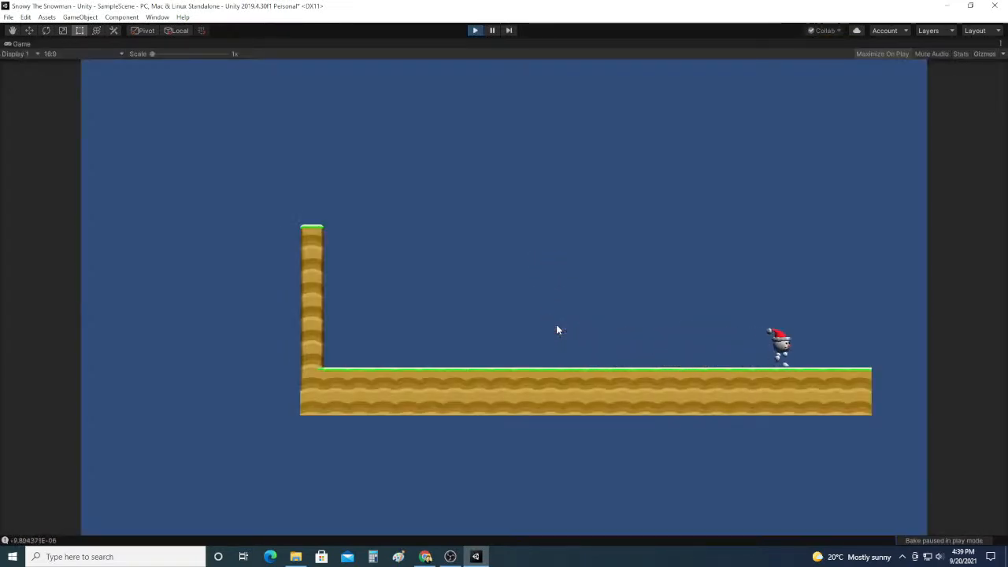
{"action": "key", "text": "Left"}
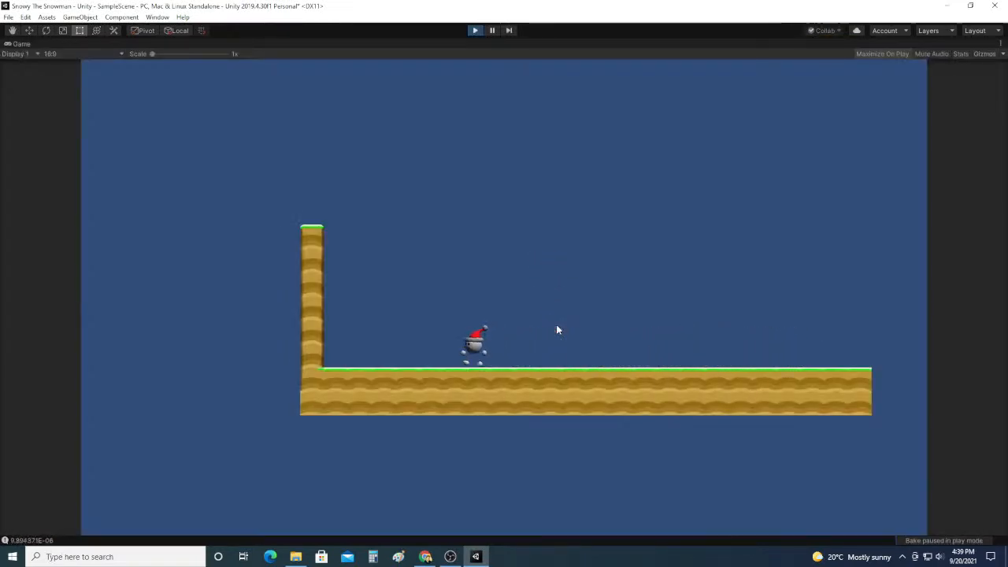
{"action": "key", "text": "Right"}
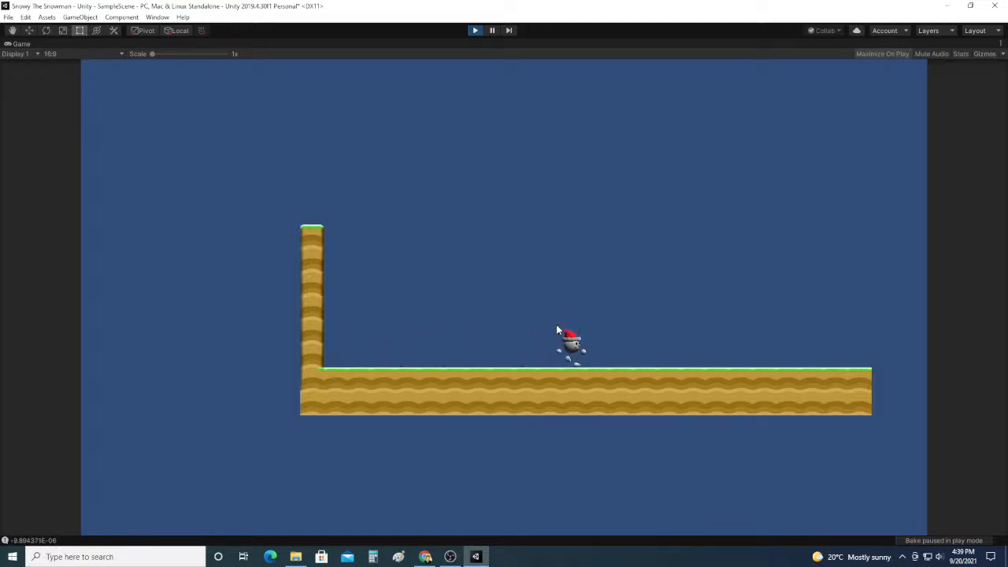
{"action": "key", "text": "Left"}
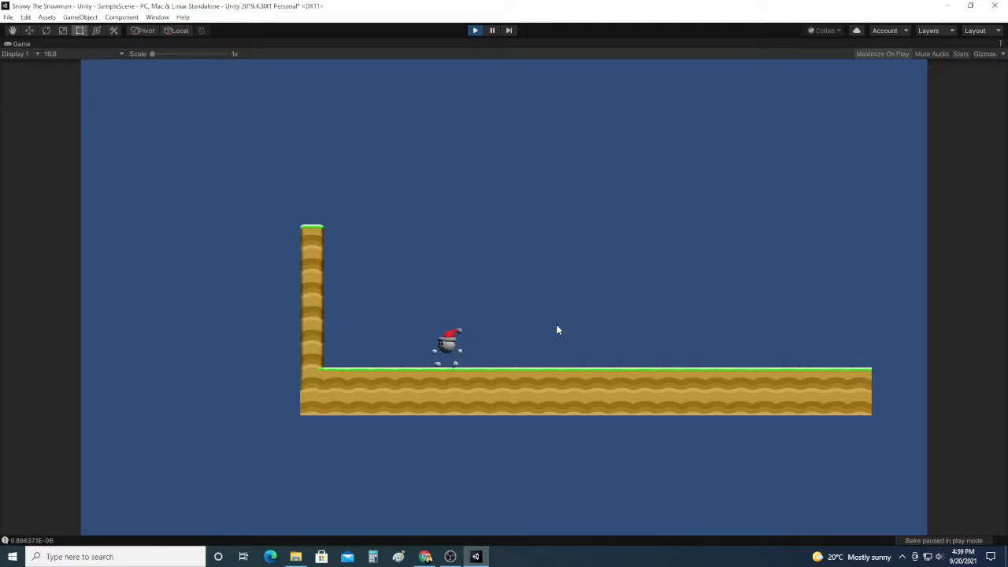
{"action": "key", "text": "Right"}
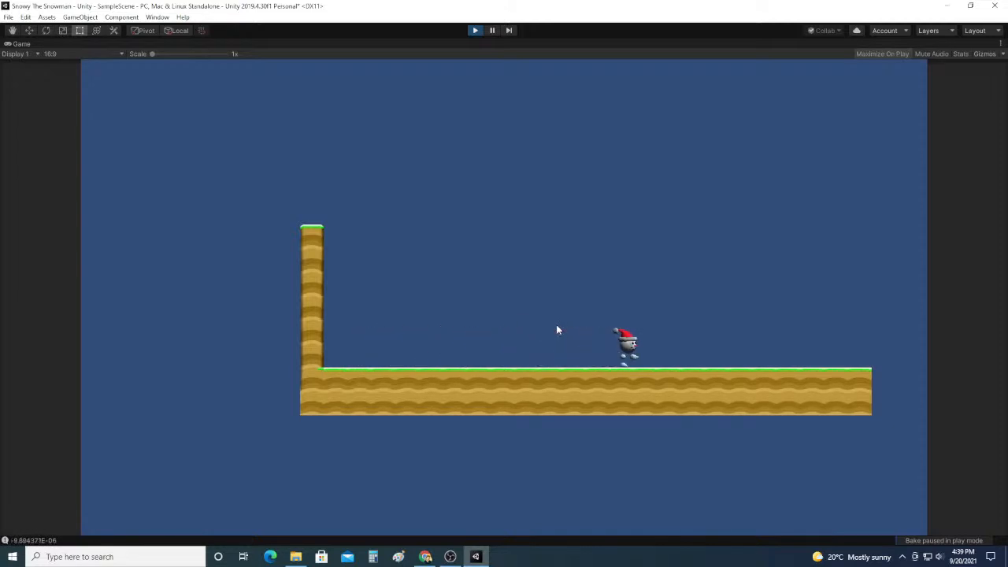
{"action": "key", "text": "Left"}
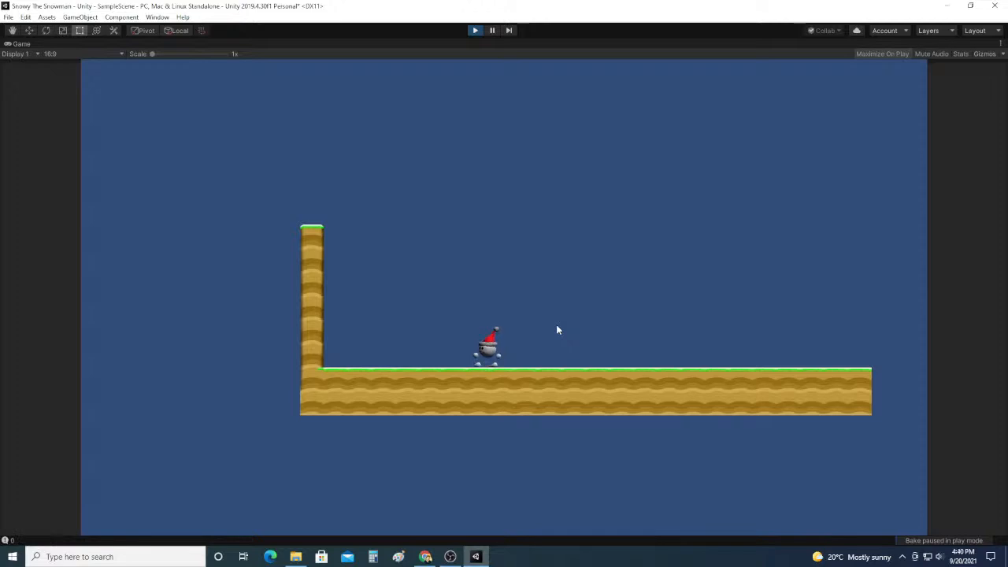
{"action": "key", "text": "Right"}
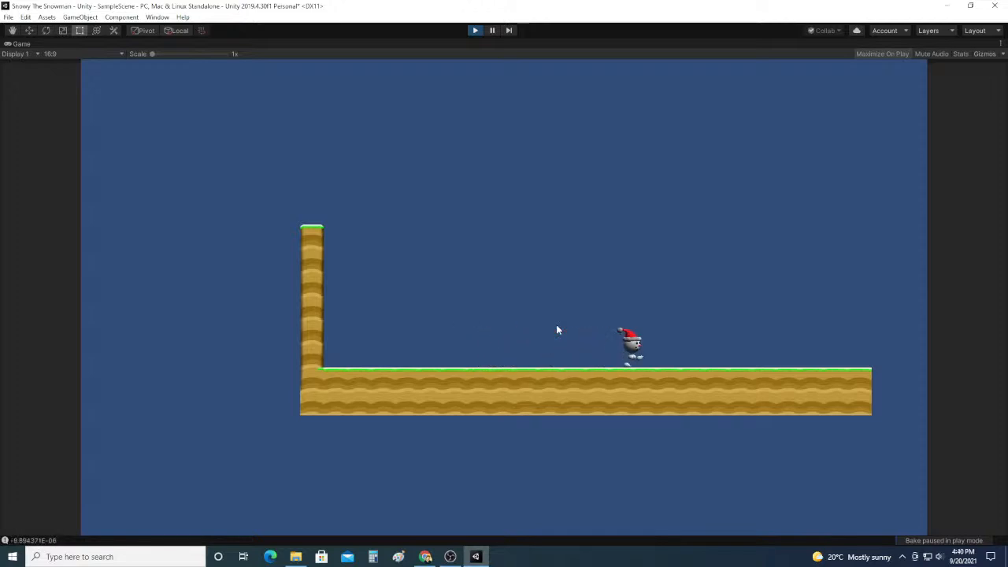
{"action": "key", "text": "Left"}
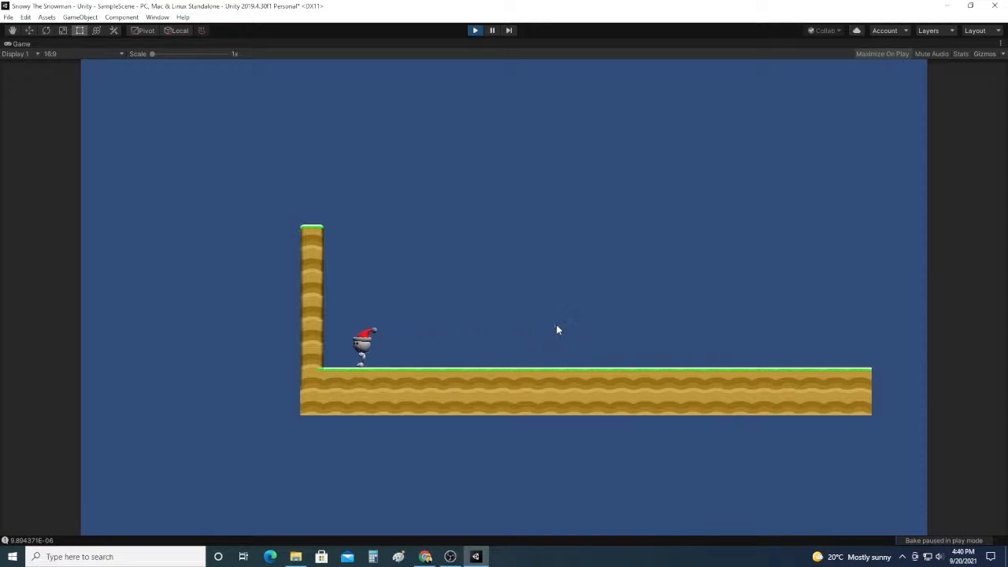
{"action": "key", "text": "Right"}
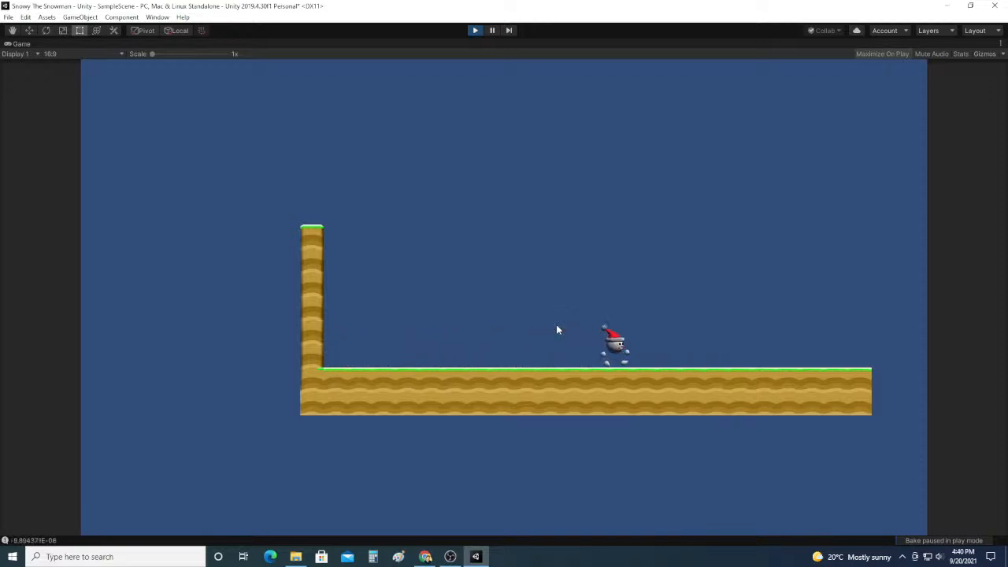
{"action": "key", "text": "Left"}
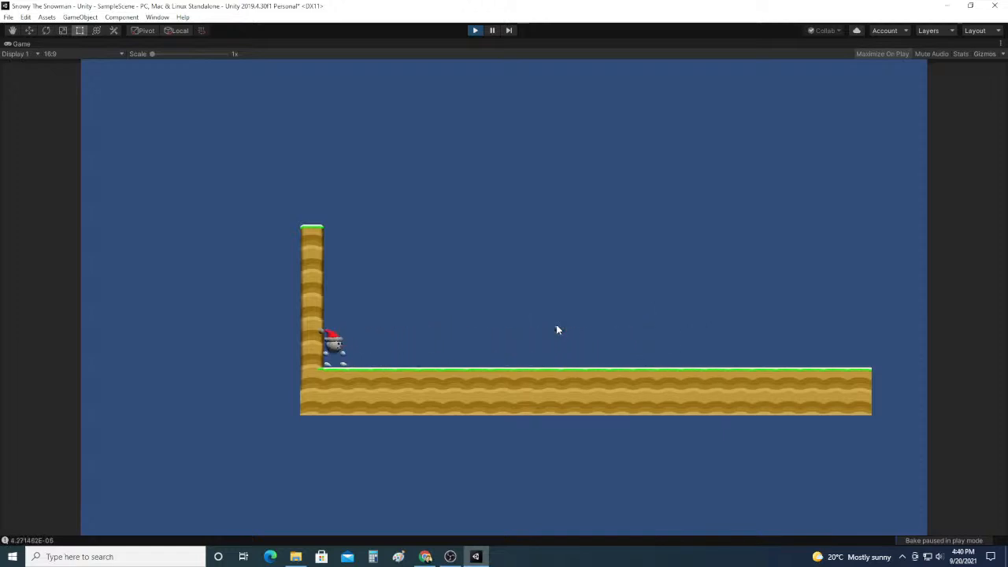
{"action": "left_click", "coordinate": [475, 30]}
Step: Look through the snowy2 animation clips, from Walking and Jump back to the idle and Fall clips, to identify each one
{"action": "scroll", "coordinate": [770, 323], "scroll_direction": "down", "scroll_amount": 6}
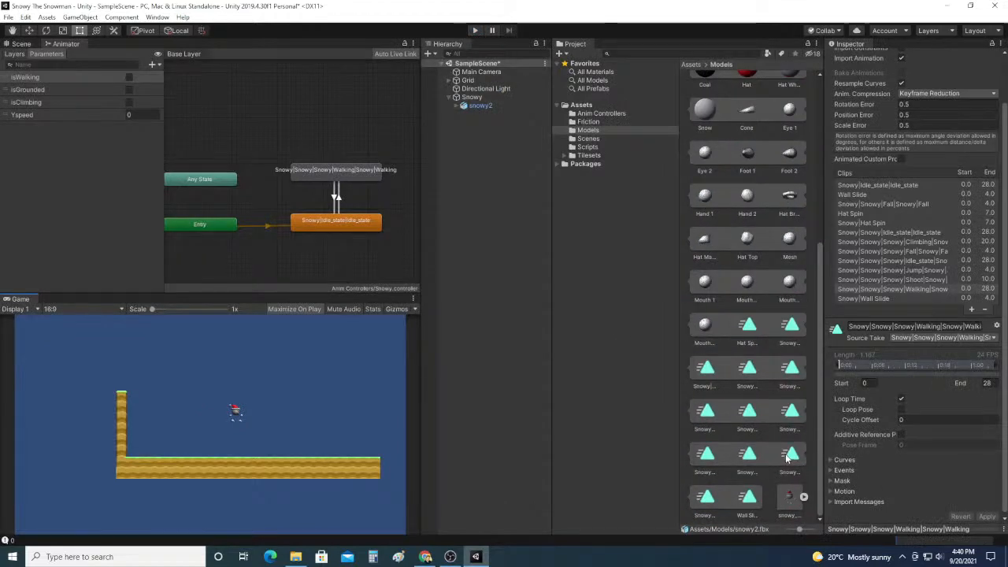
{"action": "left_click", "coordinate": [790, 455]}
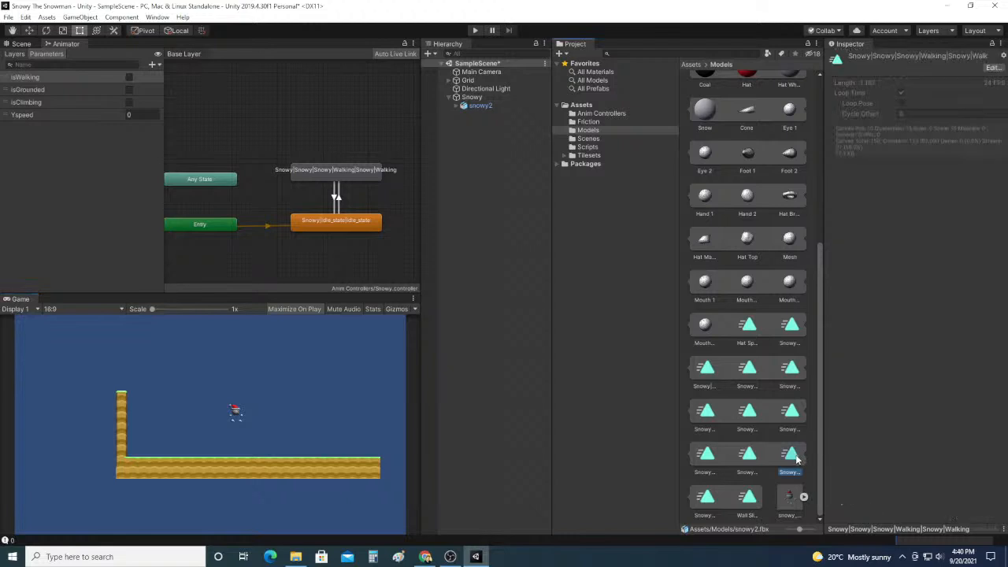
{"action": "left_click", "coordinate": [749, 457]}
{"action": "left_click", "coordinate": [707, 457]}
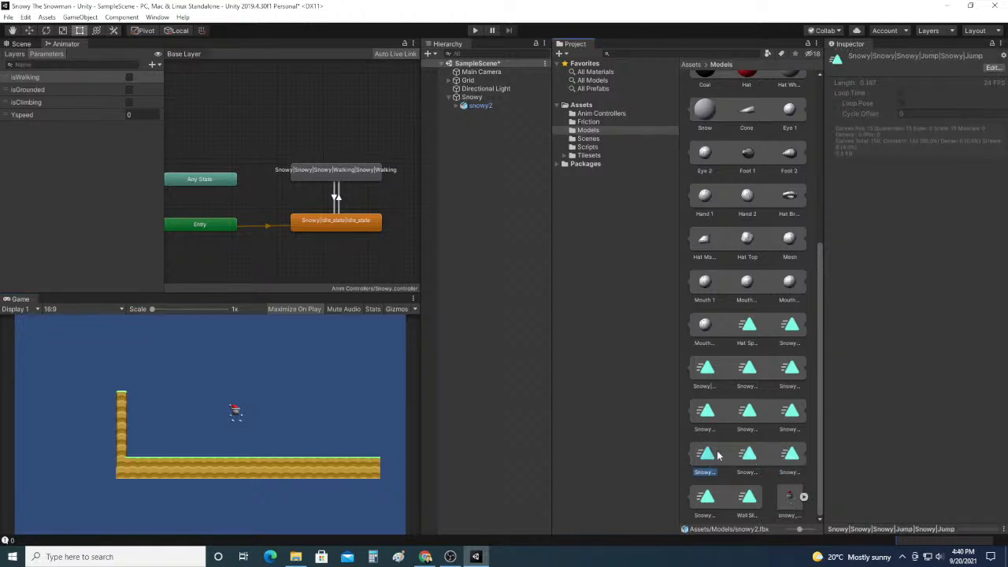
{"action": "left_click", "coordinate": [749, 415]}
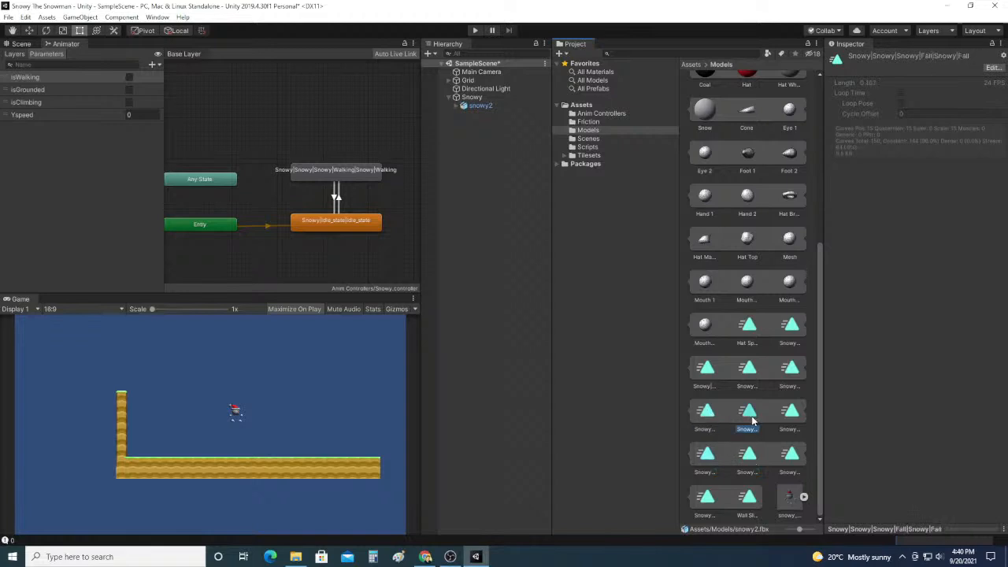
{"action": "left_click", "coordinate": [785, 419]}
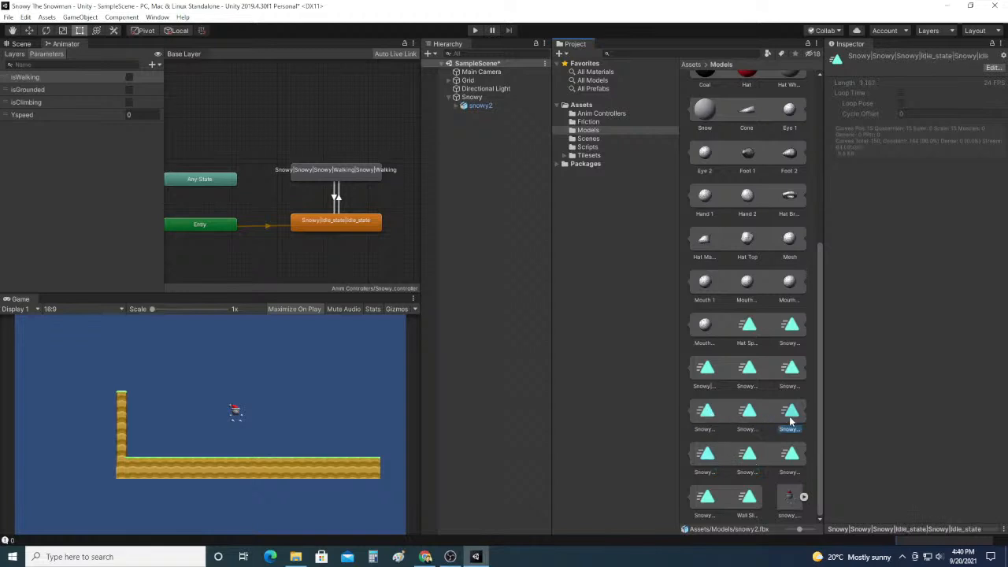
{"action": "left_click", "coordinate": [790, 370]}
{"action": "left_click", "coordinate": [744, 370]}
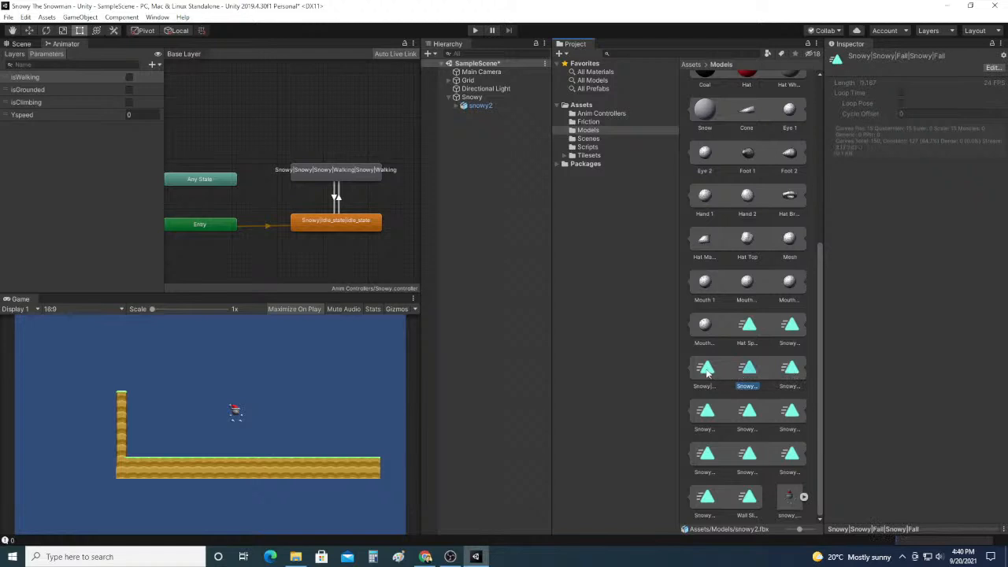
{"action": "left_click", "coordinate": [706, 373]}
Step: Compare the two similarly named Hat Spin clips of the snowy2 model
{"action": "left_click", "coordinate": [788, 343]}
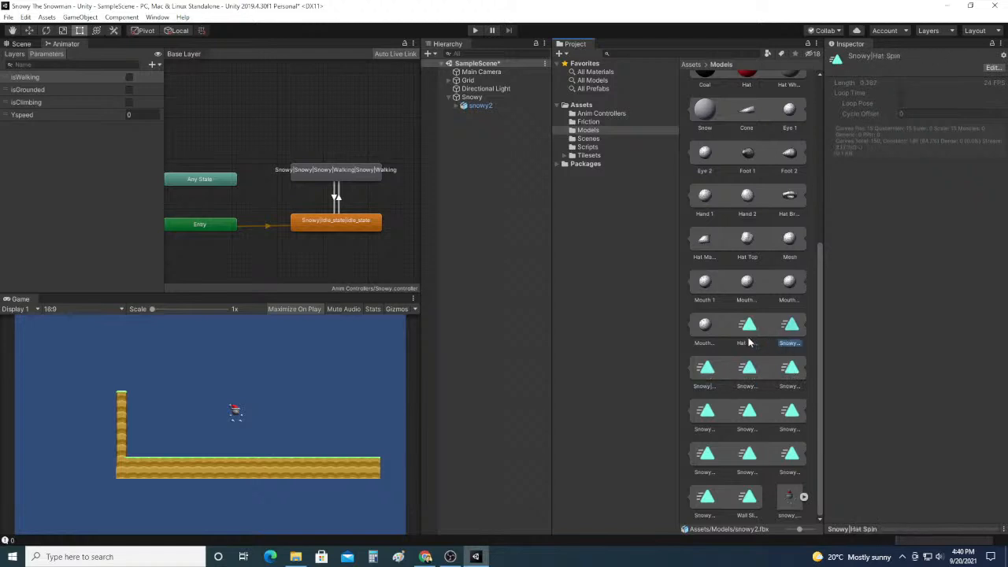
{"action": "left_click", "coordinate": [752, 344]}
{"action": "left_click", "coordinate": [797, 332]}
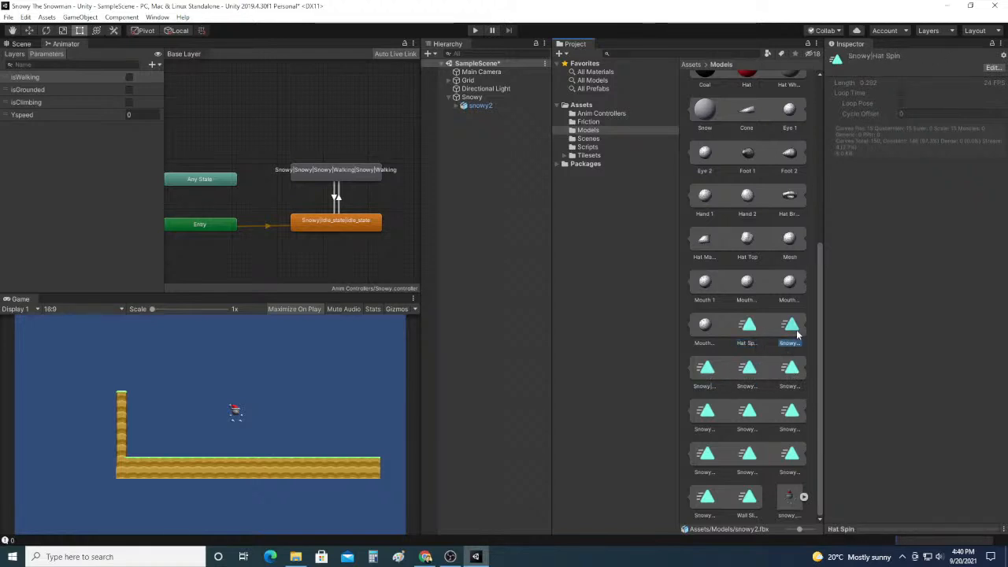
{"action": "left_click", "coordinate": [751, 335]}
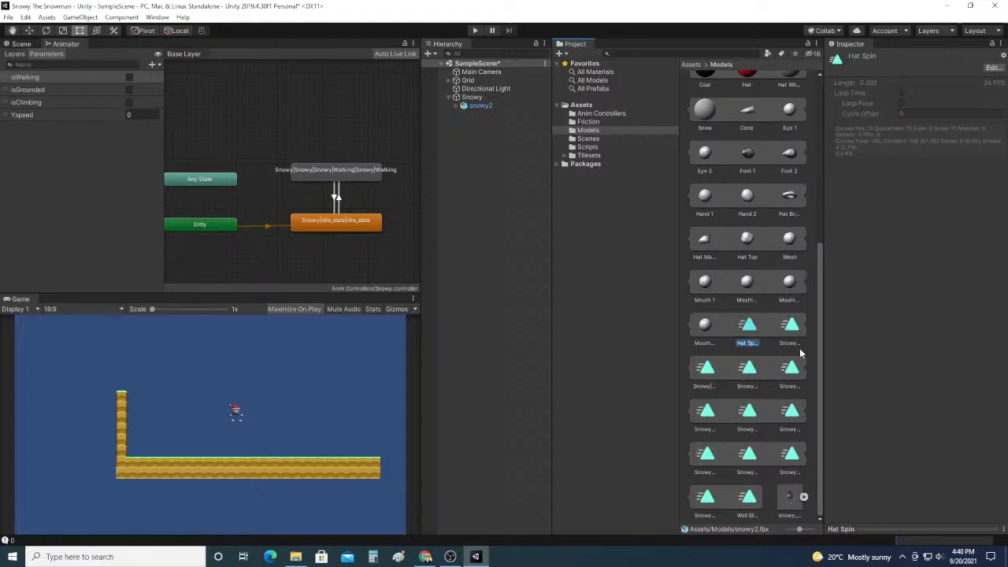
{"action": "left_click", "coordinate": [791, 336]}
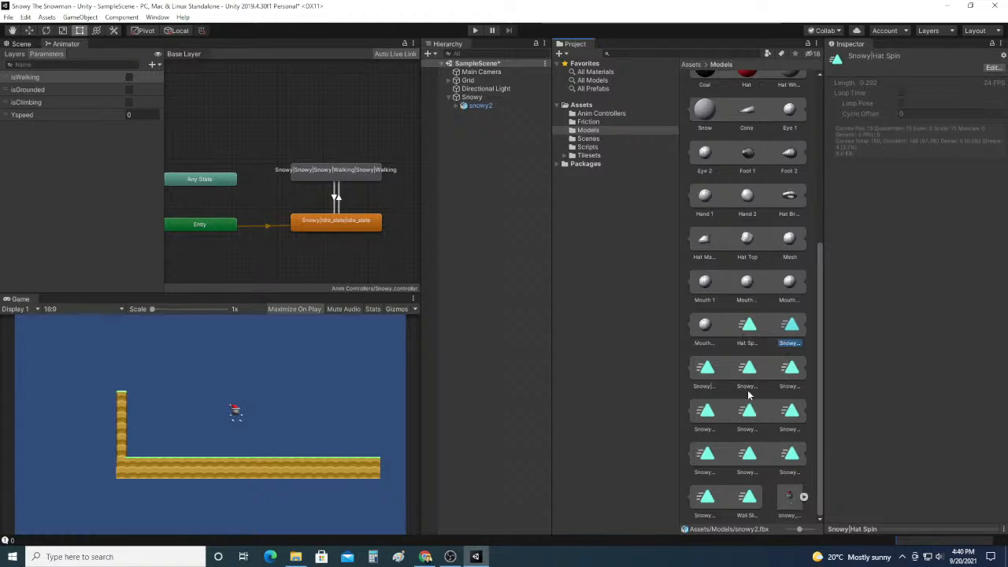
Step: Examine the remaining duplicated snowy2 clips, including Fall, Idle_state, Jump and Shoot
{"action": "left_click", "coordinate": [713, 376]}
{"action": "left_click", "coordinate": [749, 375]}
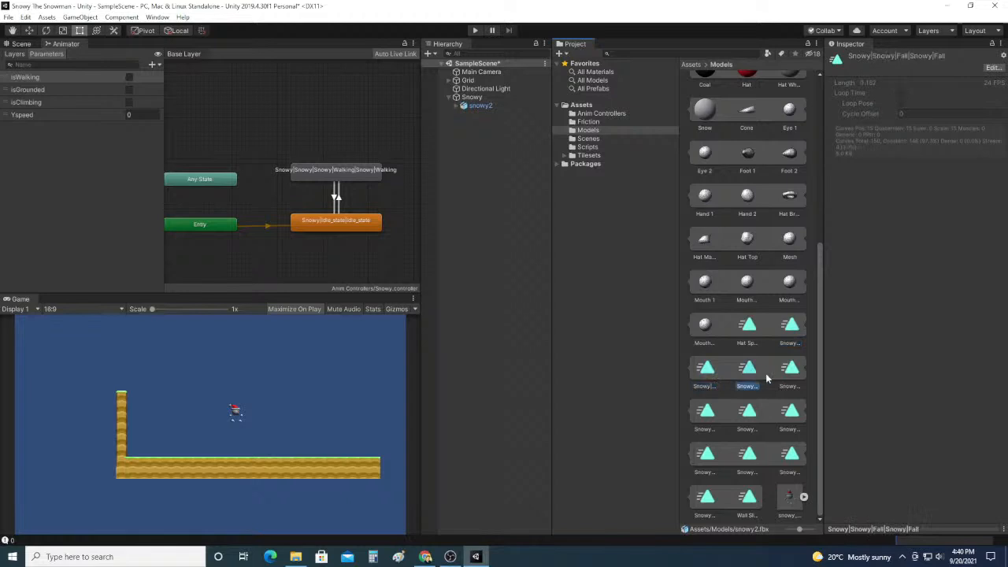
{"action": "left_click", "coordinate": [793, 373]}
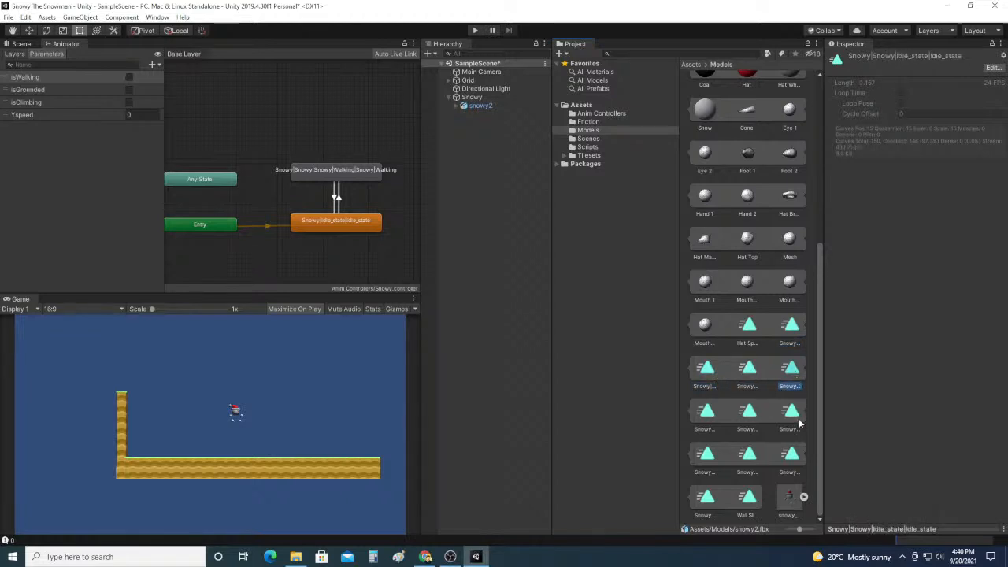
{"action": "left_click", "coordinate": [707, 421]}
{"action": "left_click", "coordinate": [749, 419]}
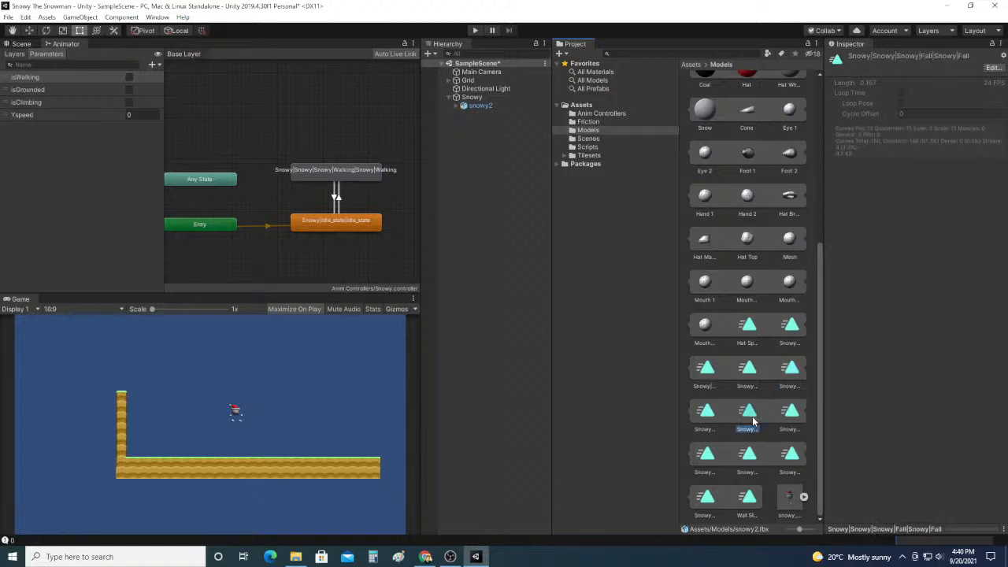
{"action": "left_click", "coordinate": [786, 421]}
{"action": "double_click", "coordinate": [711, 453]}
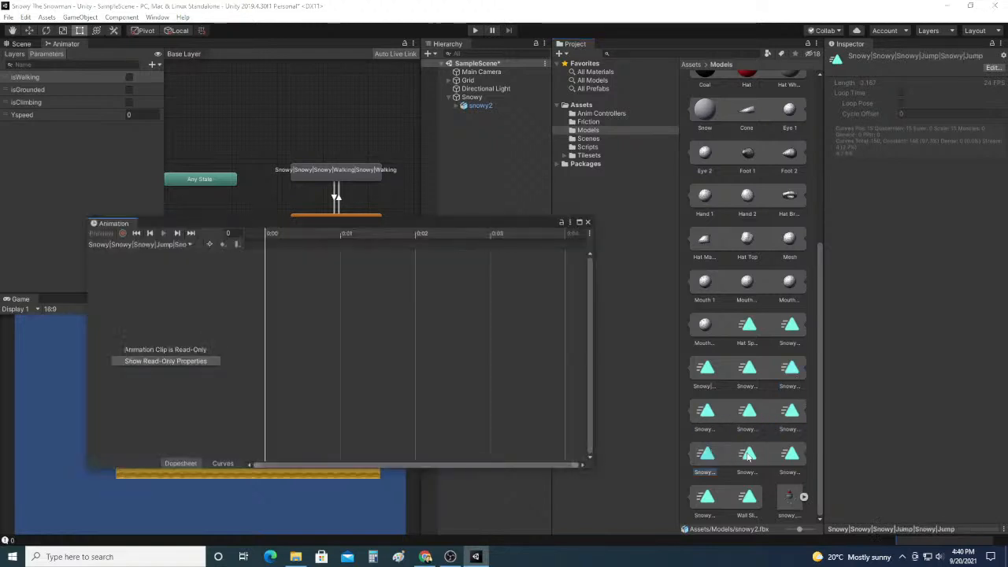
{"action": "left_click", "coordinate": [589, 223]}
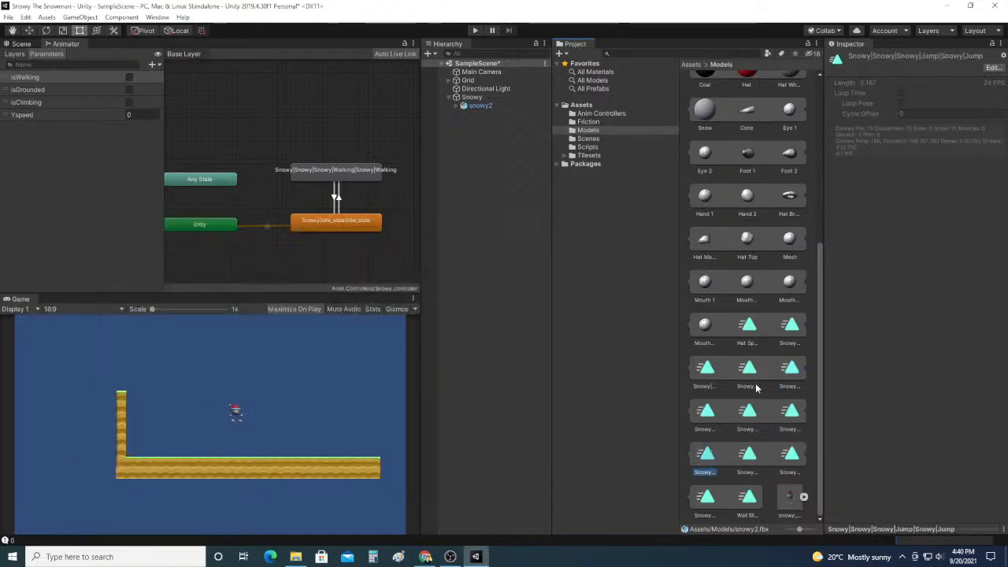
{"action": "left_click", "coordinate": [755, 456]}
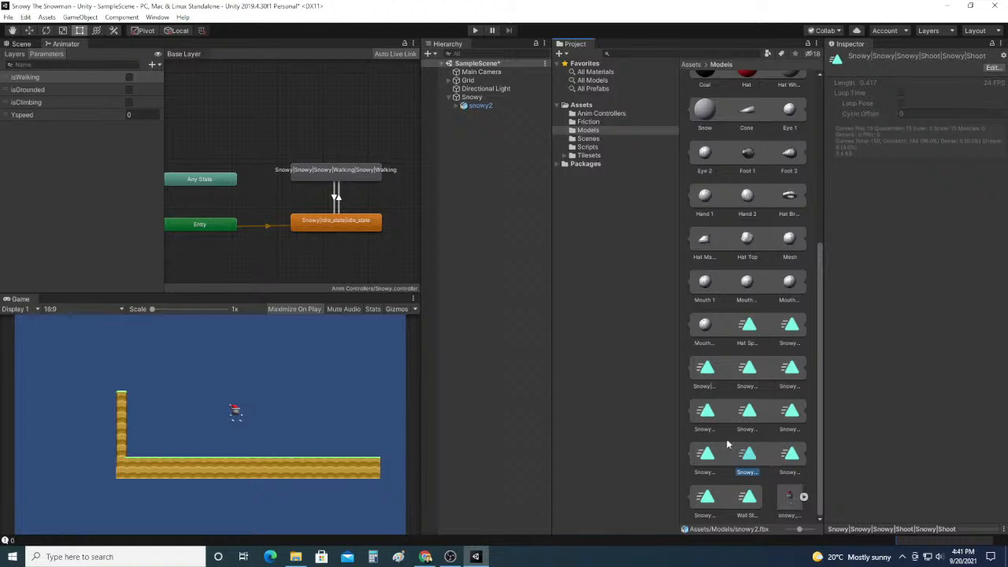
{"action": "scroll", "coordinate": [727, 445], "scroll_direction": "up", "scroll_amount": 5}
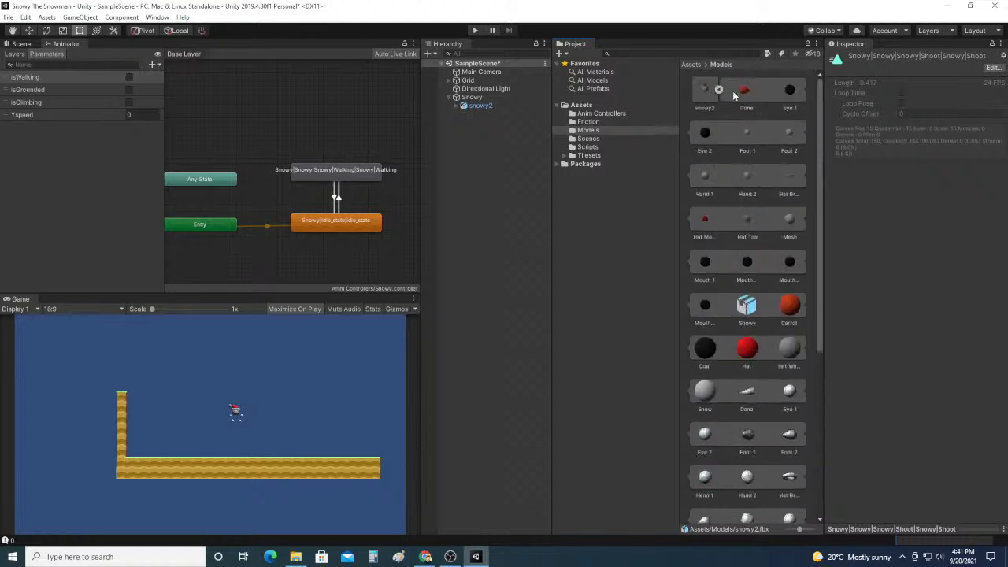
{"action": "left_click", "coordinate": [720, 90]}
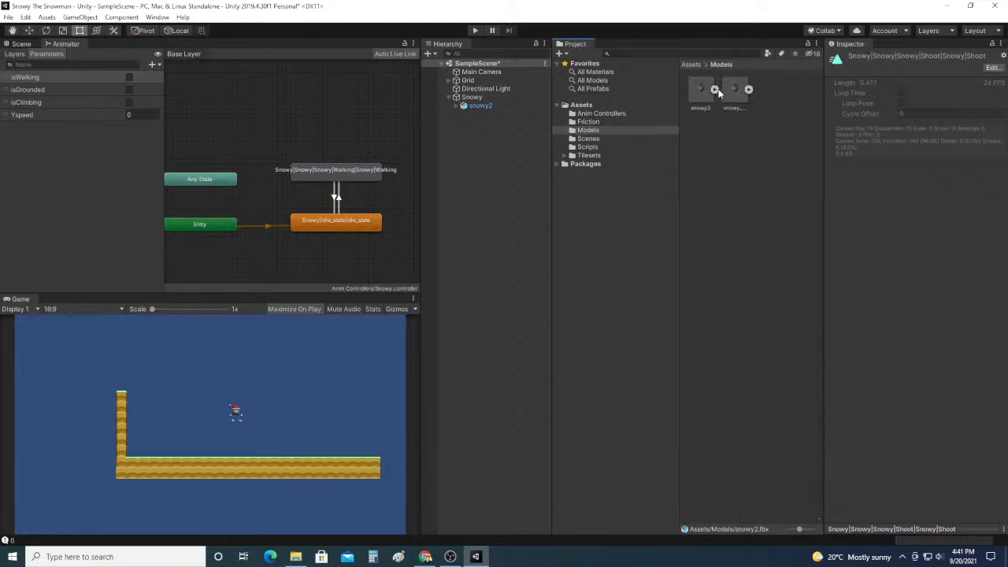
{"action": "left_click", "coordinate": [714, 90]}
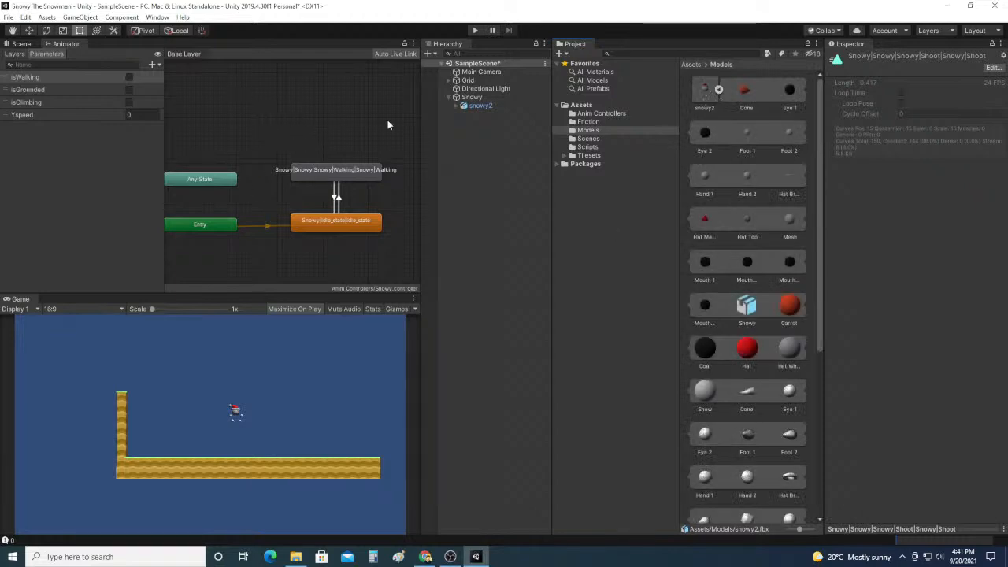
{"action": "scroll", "coordinate": [743, 251], "scroll_direction": "down", "scroll_amount": 6}
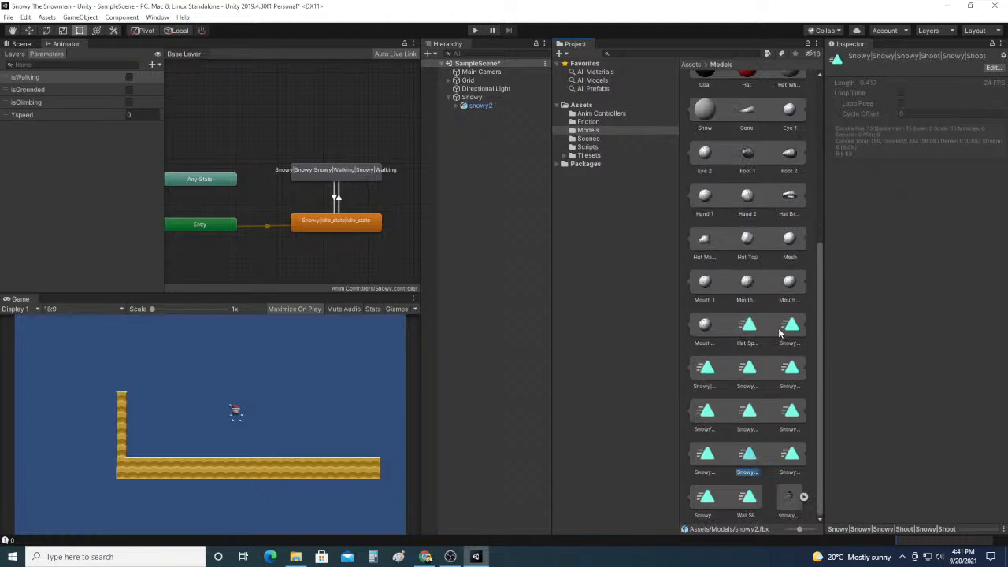
Step: Run the scene once more to check Snowy's idle and walking animations
{"action": "left_click", "coordinate": [479, 32]}
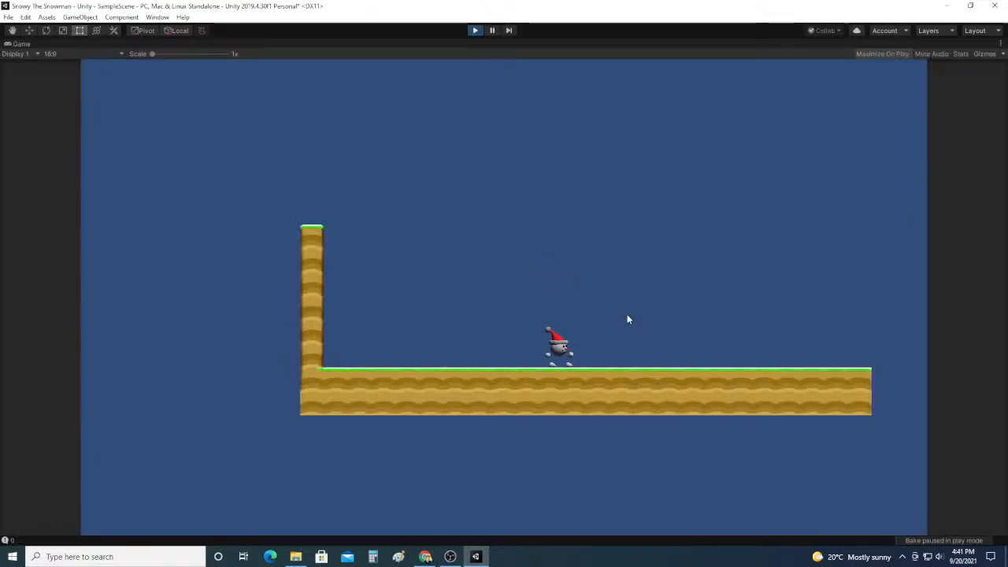
Step: Play-test the snowman walking back and forth along the ground, and exit play mode
{"action": "key", "text": "Right"}
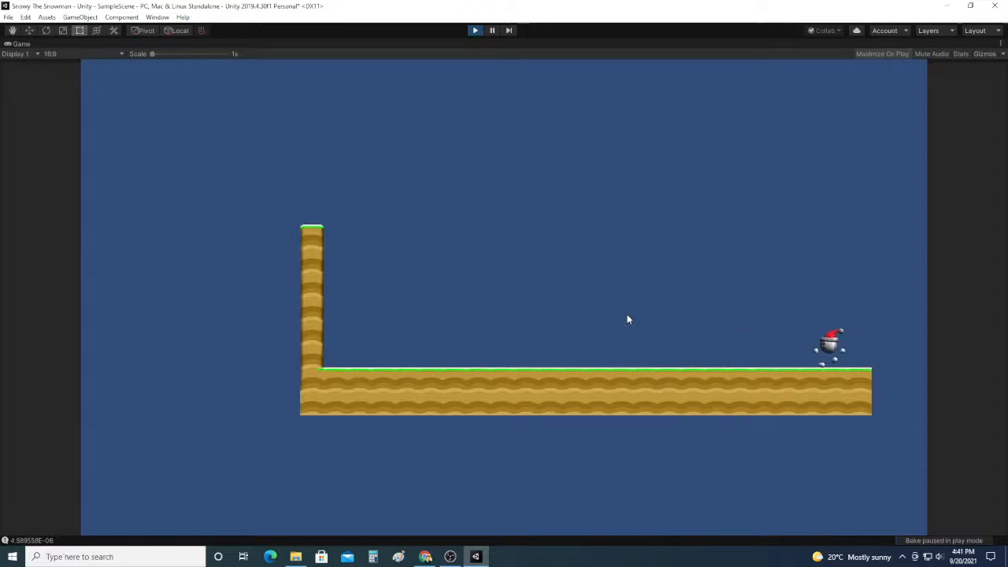
{"action": "key", "text": "Left"}
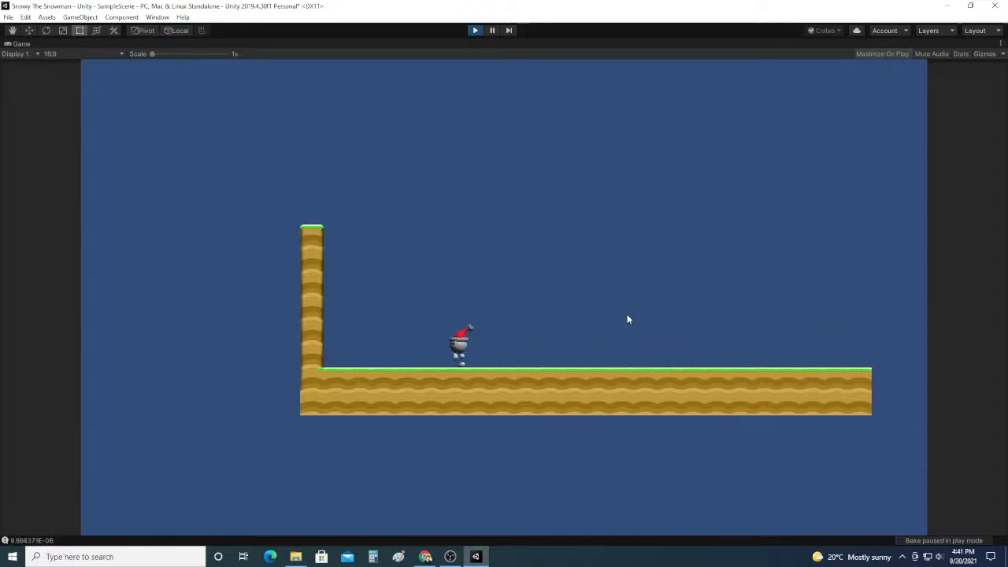
{"action": "key", "text": "Right"}
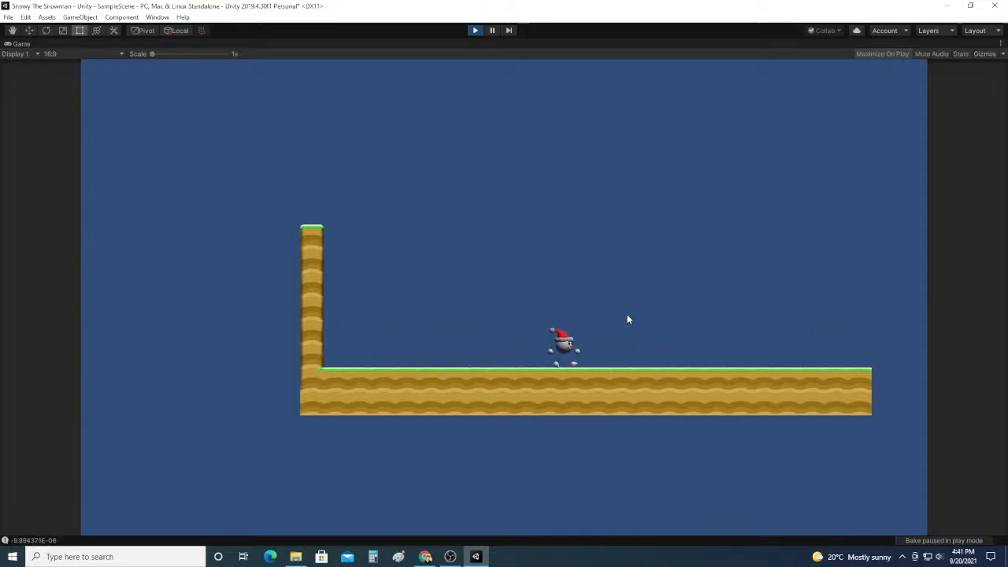
{"action": "key", "text": "Left"}
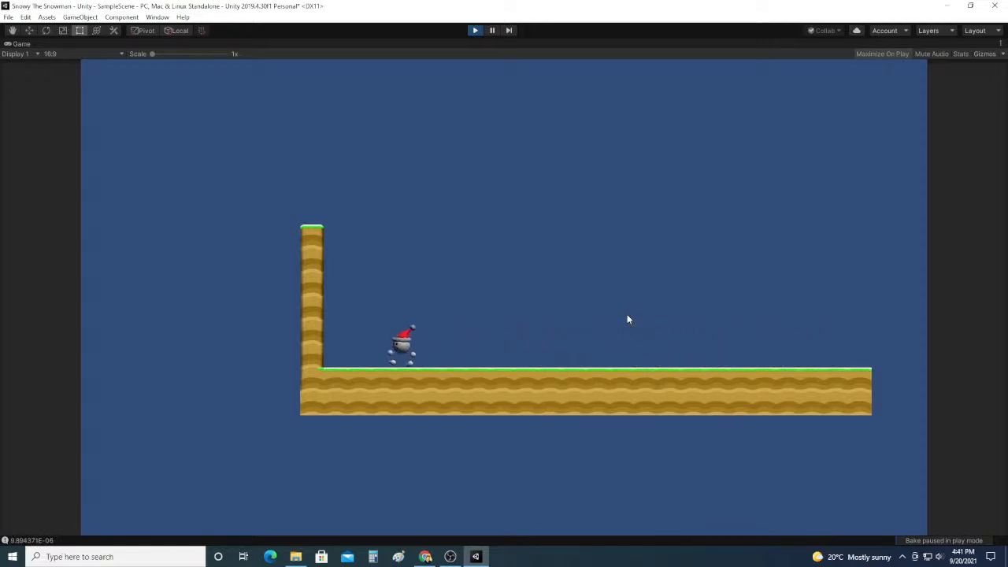
{"action": "key", "text": "Right"}
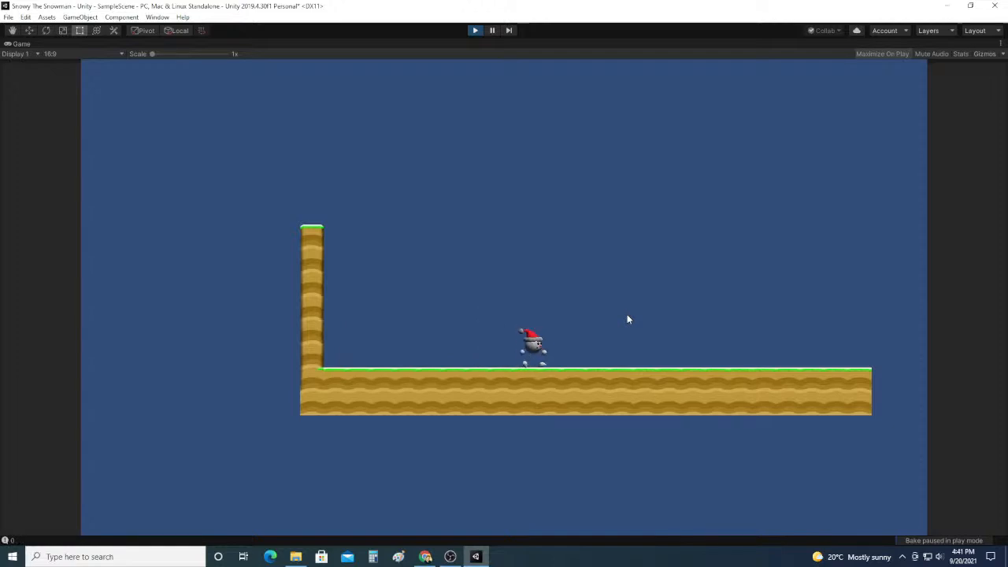
{"action": "key", "text": "Right"}
{"action": "key", "text": "Left"}
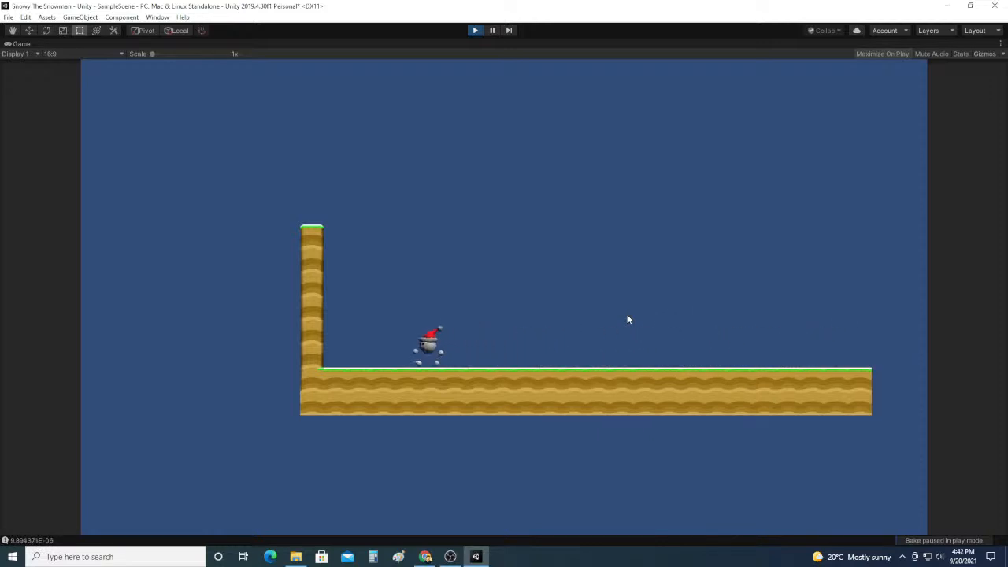
{"action": "key", "text": "Right"}
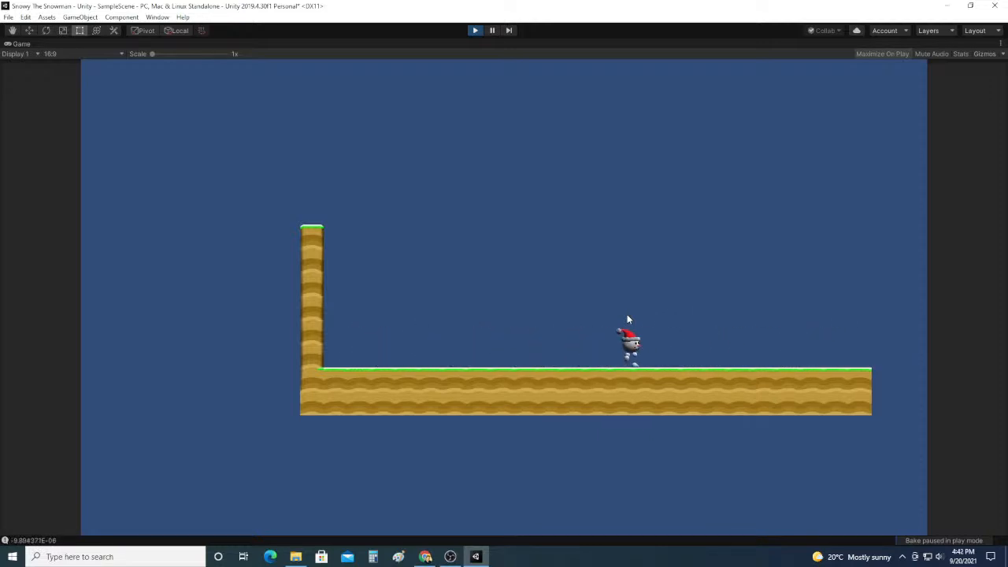
{"action": "key", "text": "Right"}
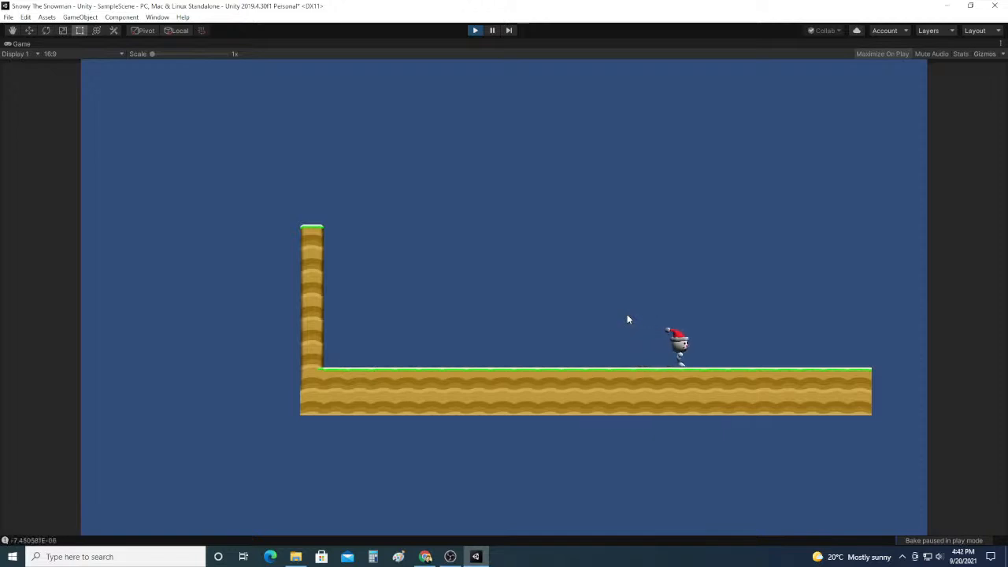
{"action": "key", "text": "Left"}
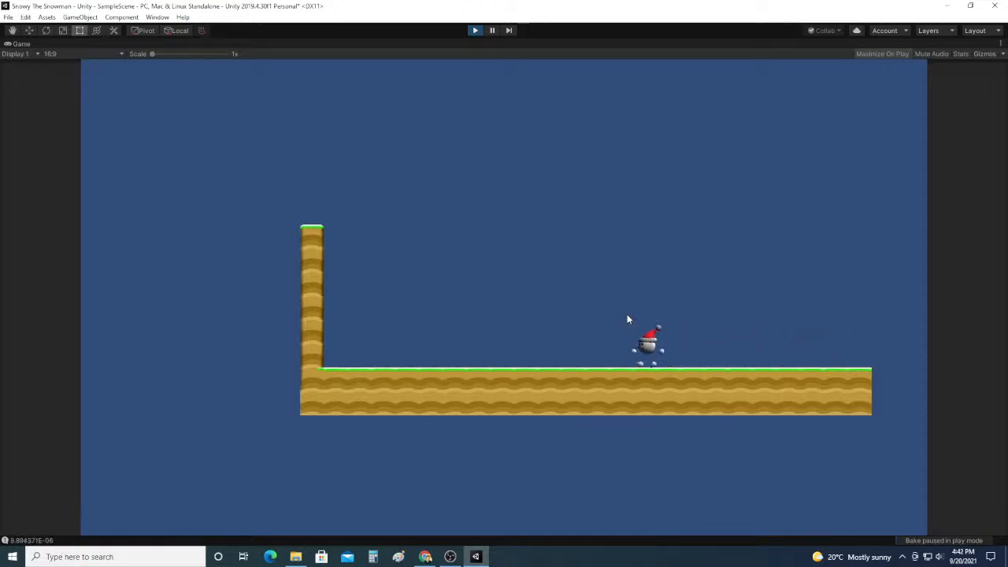
{"action": "left_click", "coordinate": [476, 29]}
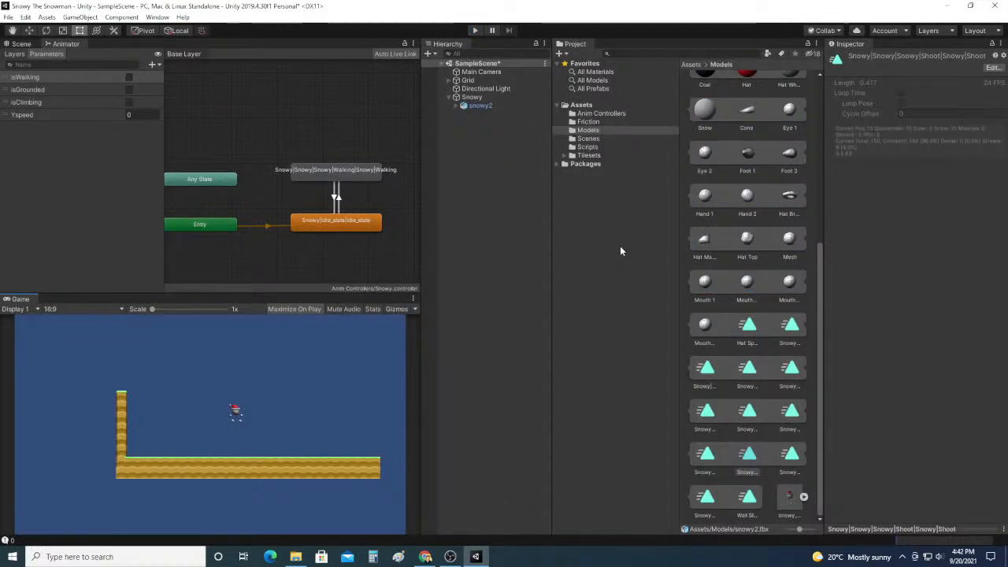
Step: Select the snowy2 model's Walking state in the Animator and change its playback speed
{"action": "scroll", "coordinate": [818, 240], "scroll_direction": "up", "scroll_amount": 5}
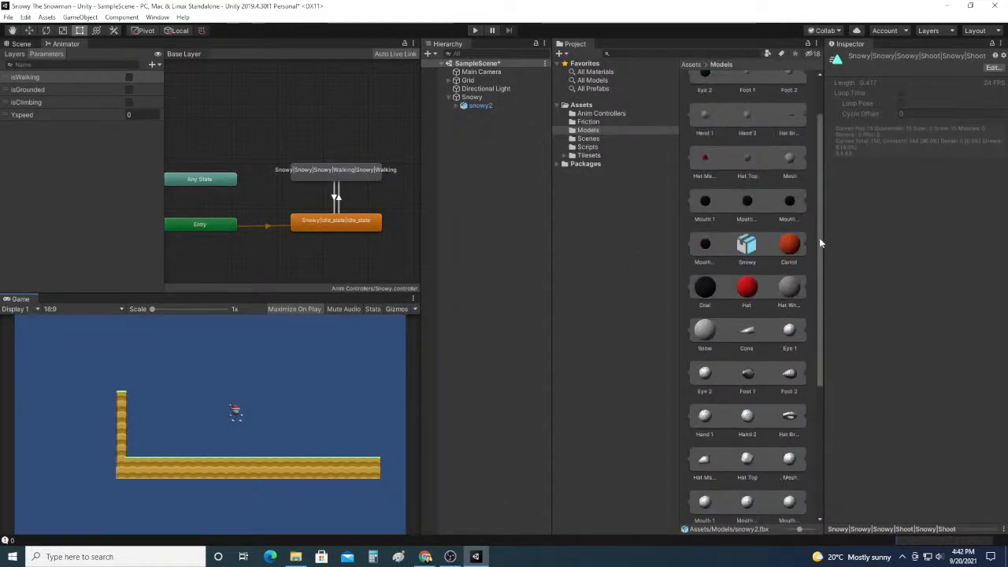
{"action": "scroll", "coordinate": [818, 243], "scroll_direction": "up", "scroll_amount": 2}
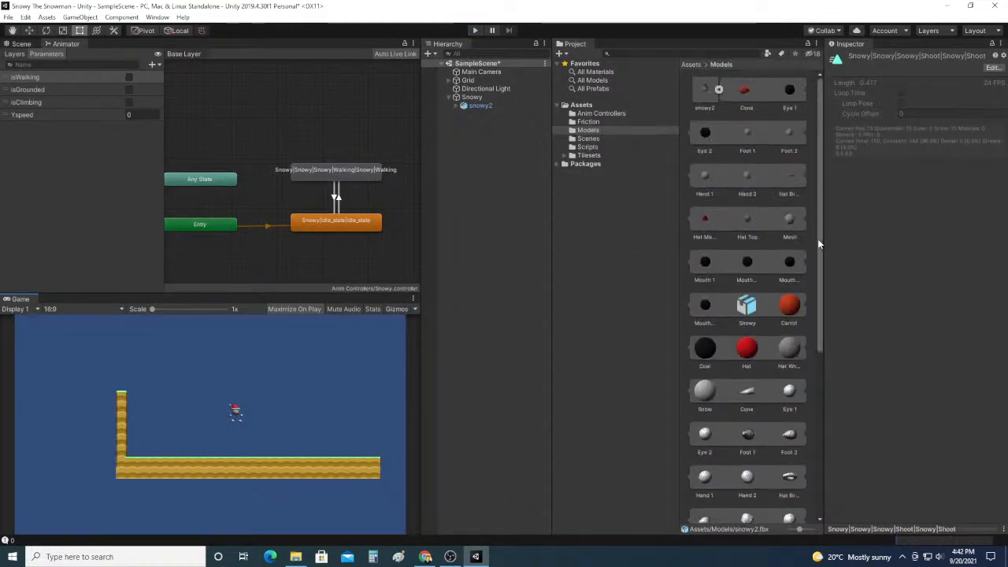
{"action": "left_click", "coordinate": [482, 105]}
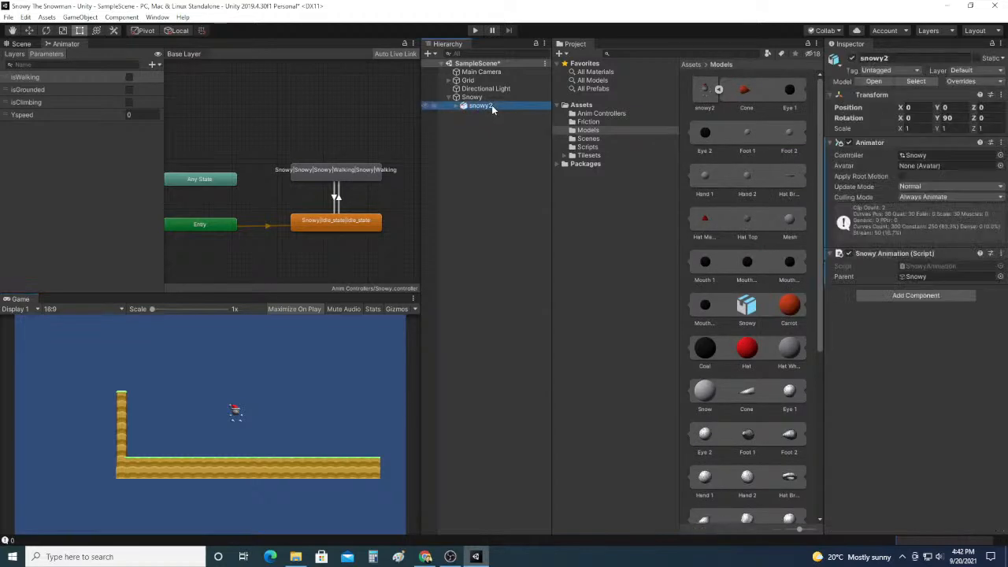
{"action": "left_click", "coordinate": [377, 176]}
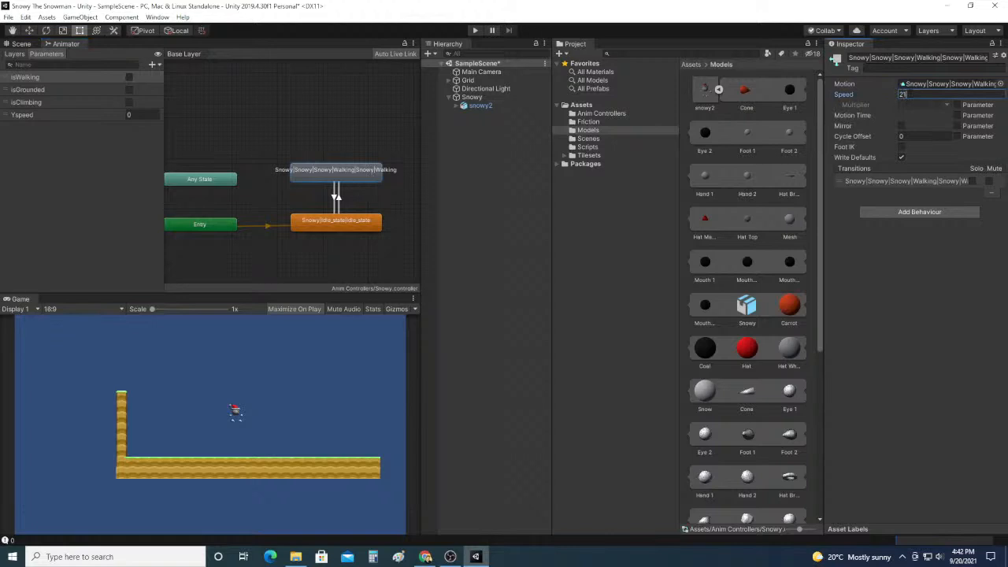
Step: Play-test the snowman's walk in both directions at the changed animation speed, and exit play mode
{"action": "left_click", "coordinate": [476, 31]}
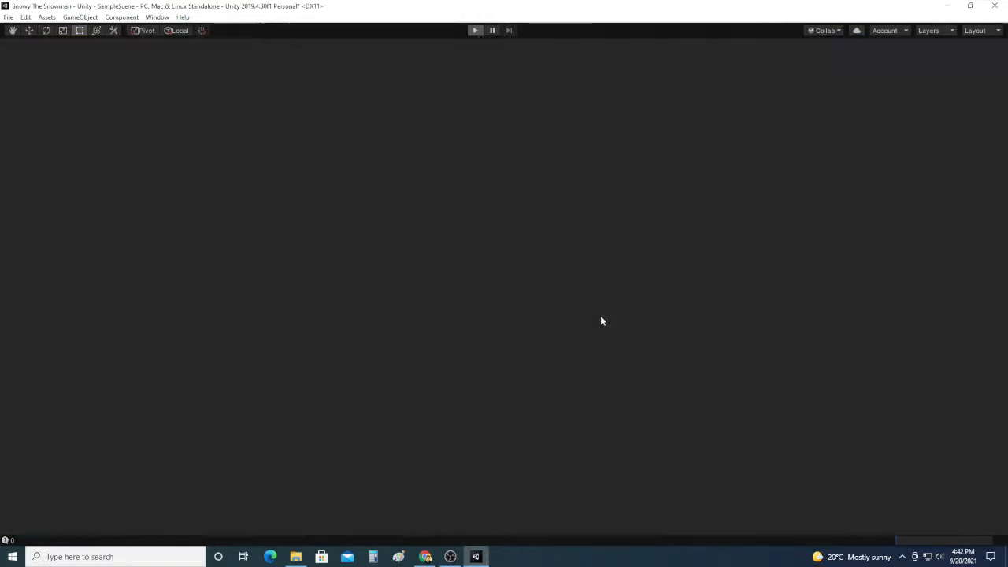
{"action": "key", "text": "Right"}
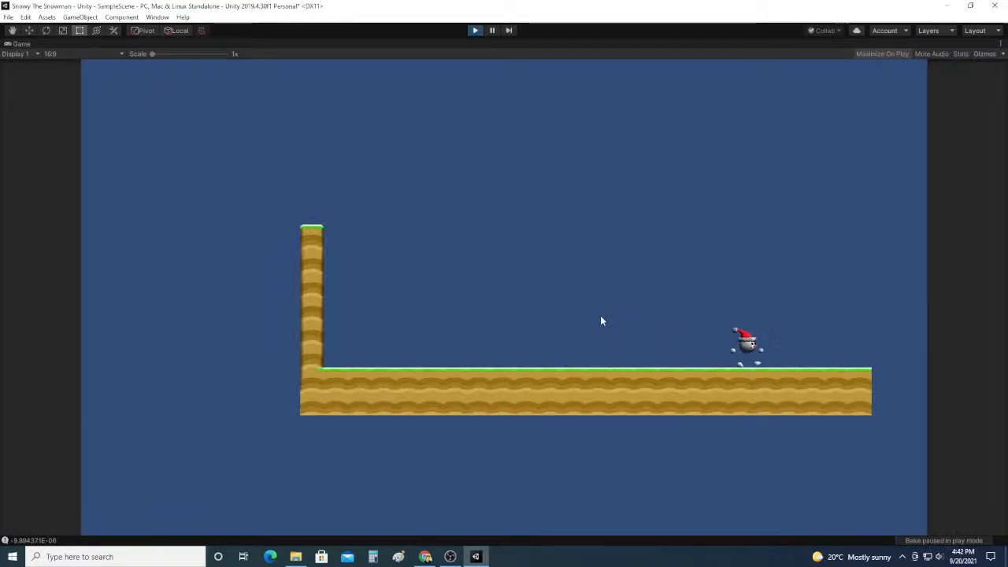
{"action": "key", "text": "Left"}
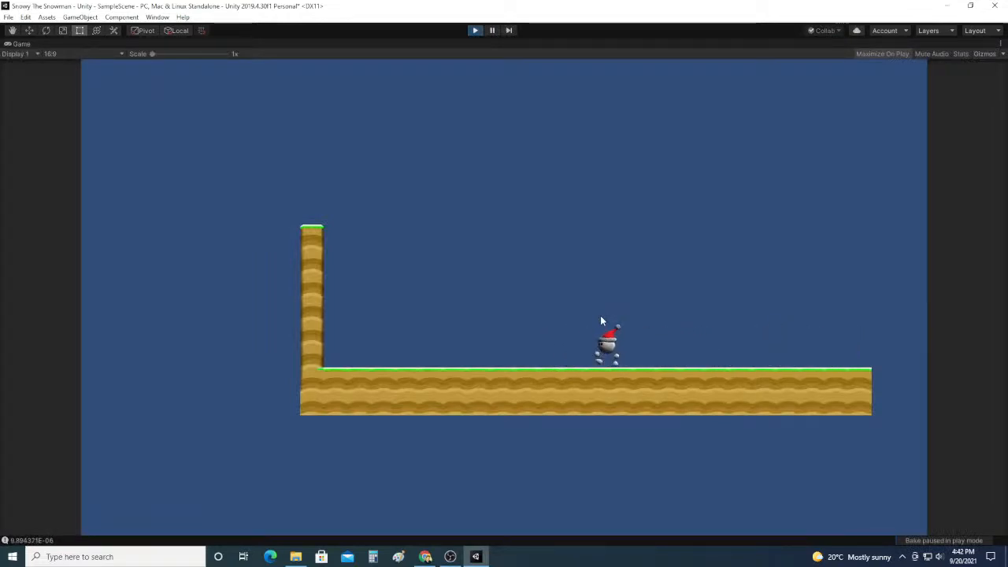
{"action": "key", "text": "Right"}
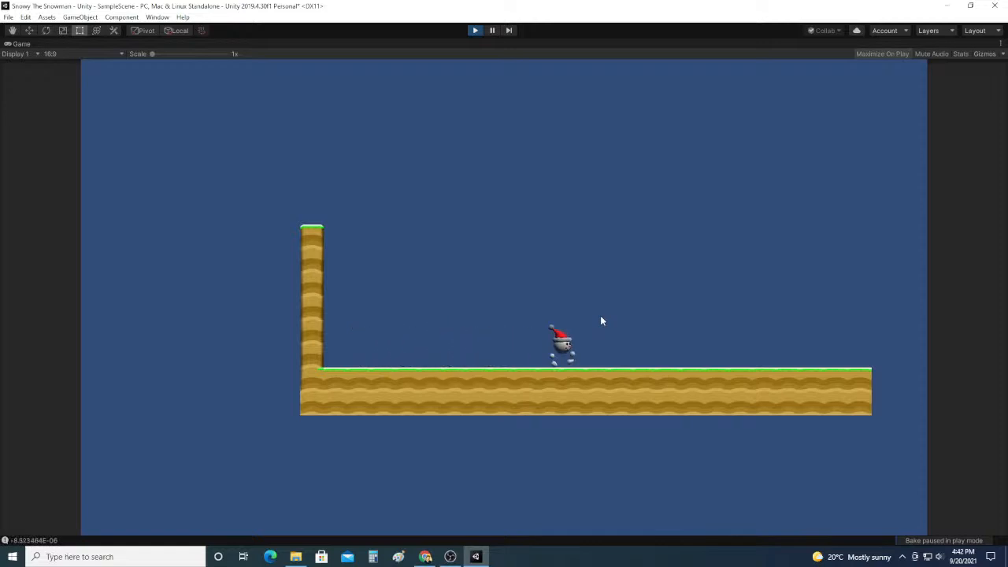
{"action": "left_click", "coordinate": [475, 30]}
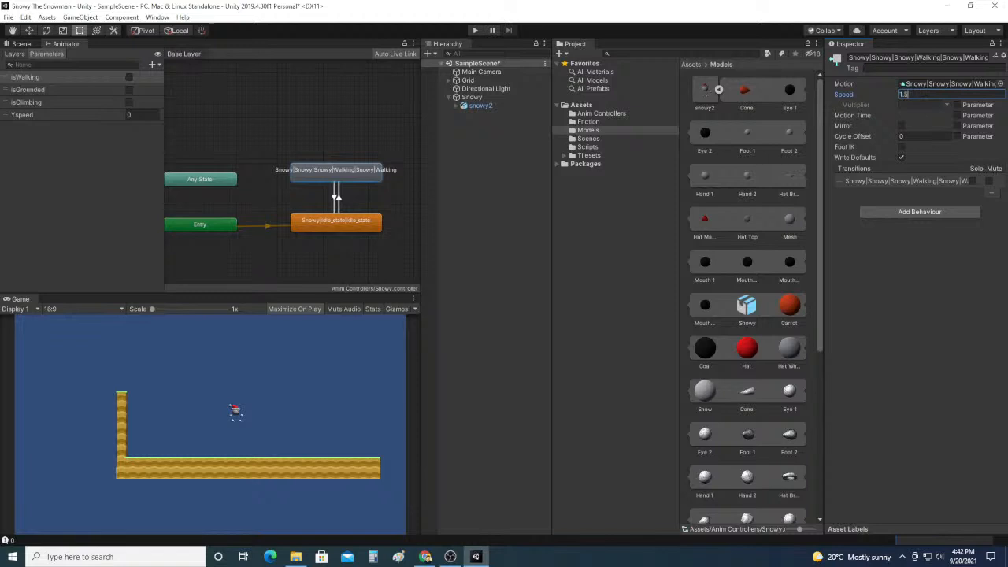
Step: Play-test the walk twice more in both directions, readjusting the Walking state's speed between the runs
{"action": "left_click", "coordinate": [477, 31]}
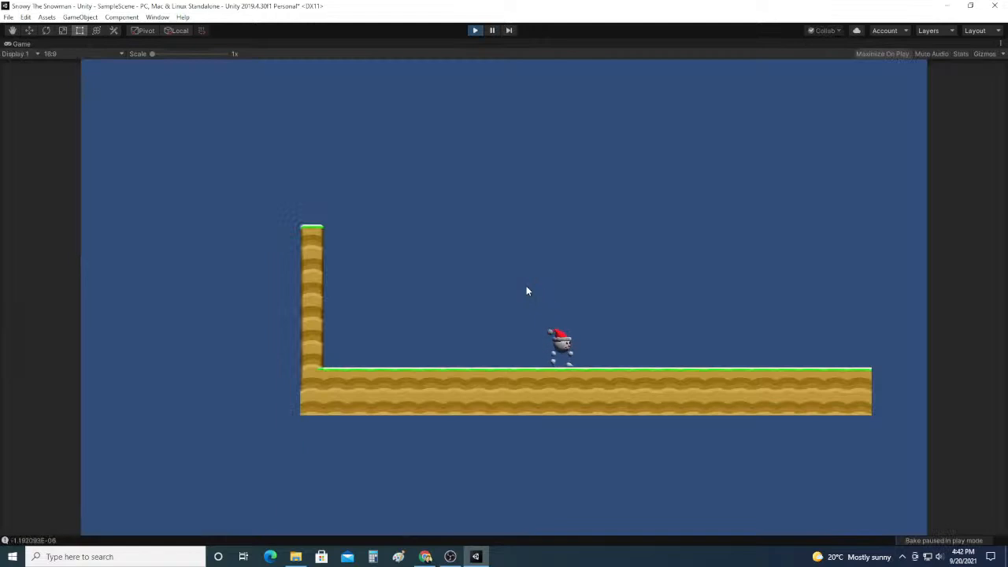
{"action": "key", "text": "Right"}
{"action": "key", "text": "Left"}
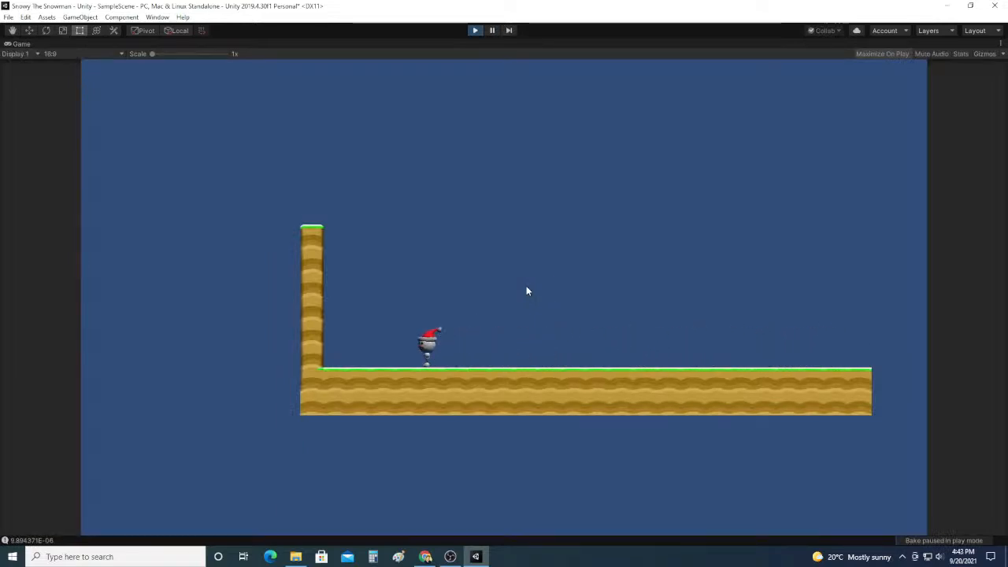
{"action": "key", "text": "Right"}
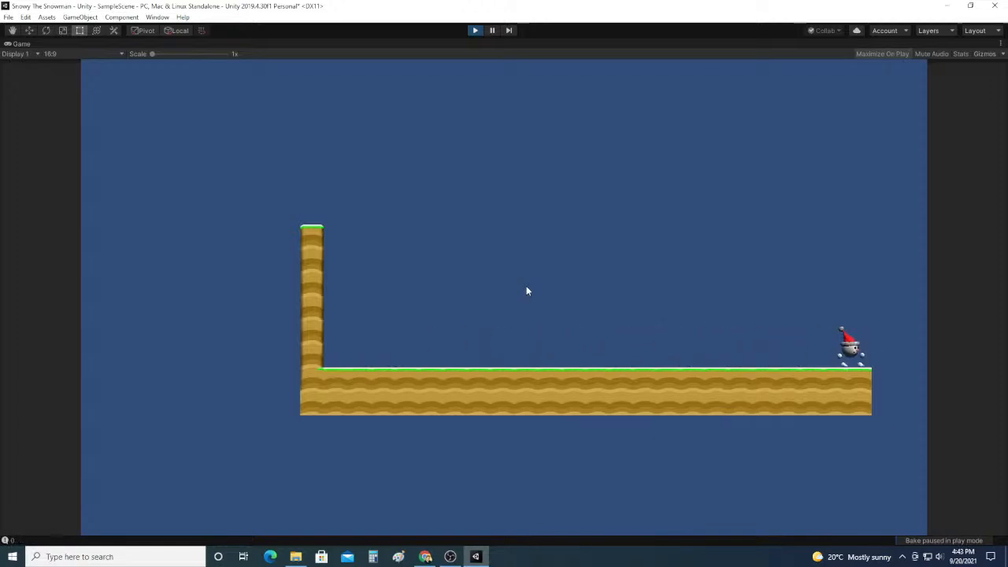
{"action": "left_click", "coordinate": [475, 30]}
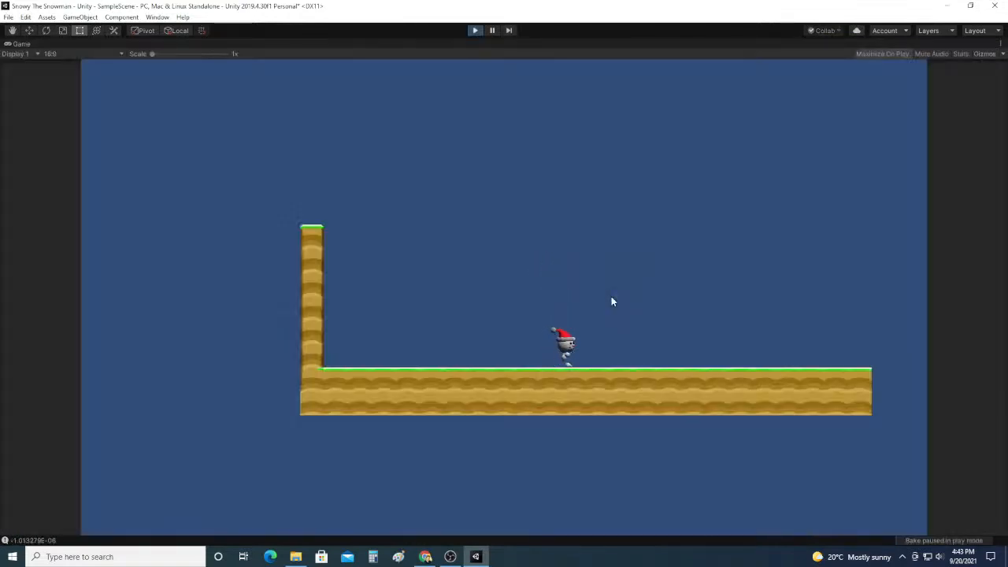
{"action": "key", "text": "Left"}
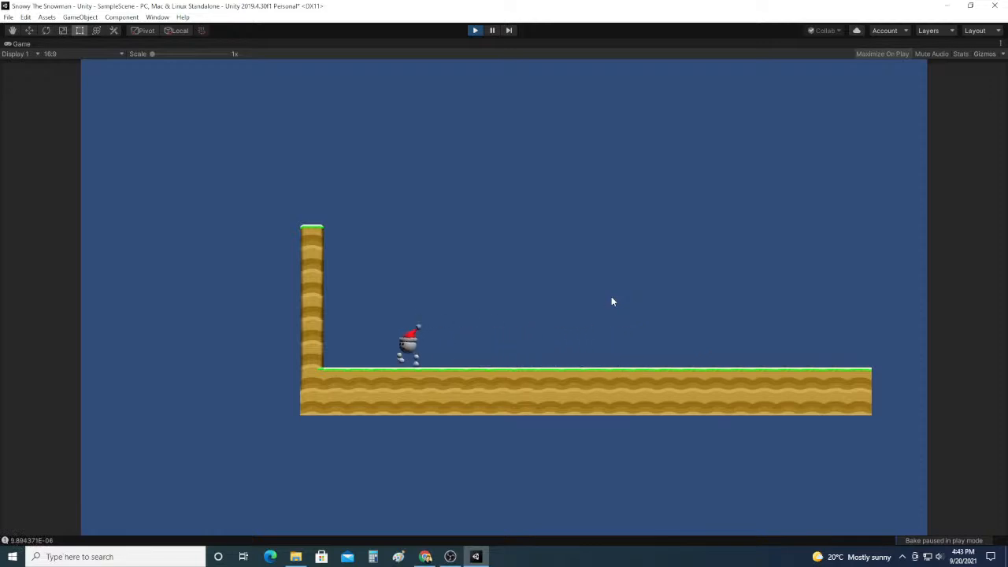
{"action": "key", "text": "Right"}
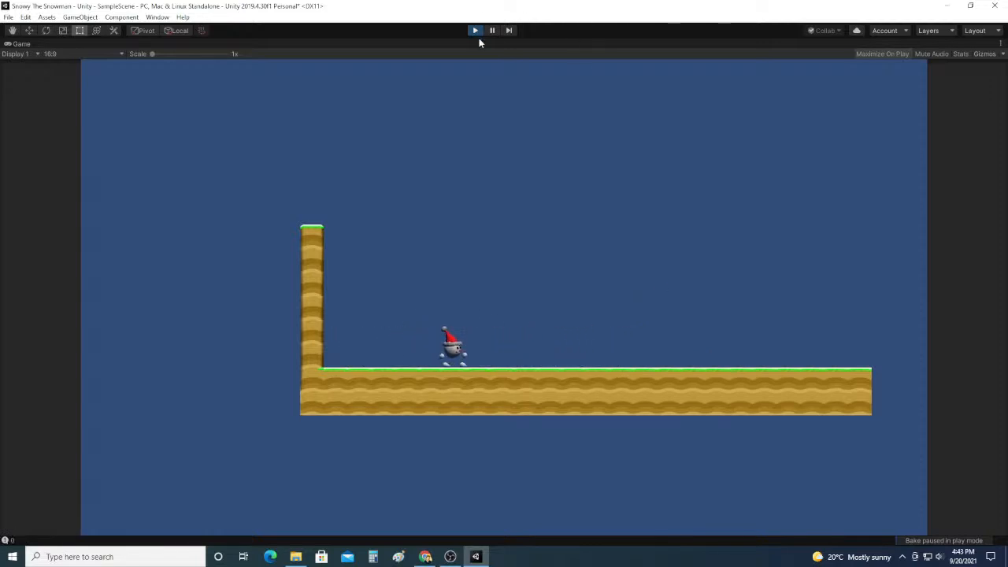
{"action": "left_click", "coordinate": [476, 30]}
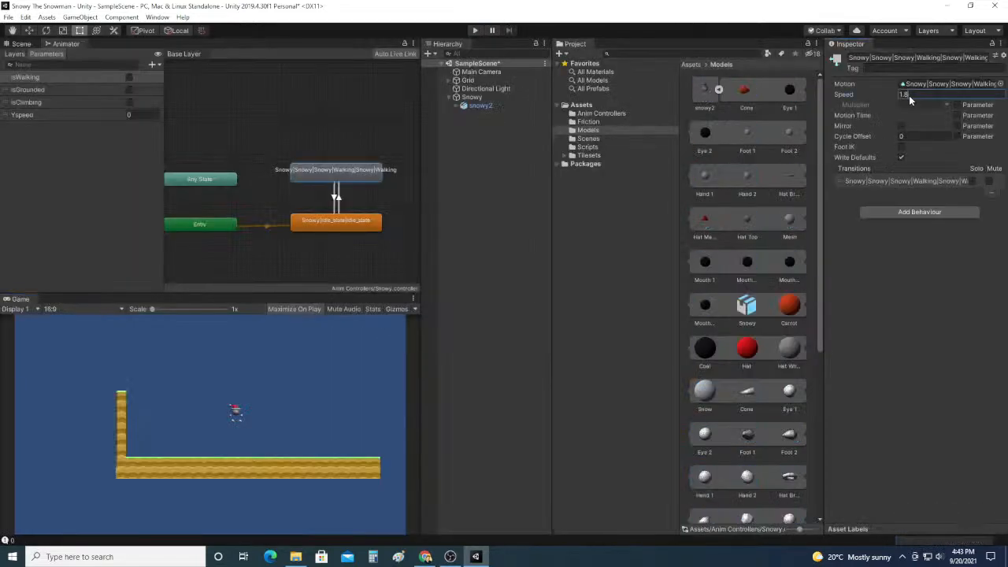
Step: Set the Walking state's speed to 1.7 and play-test the snowman walking back and forth
{"action": "type", "text": "1.7"}
{"action": "left_click", "coordinate": [481, 31]}
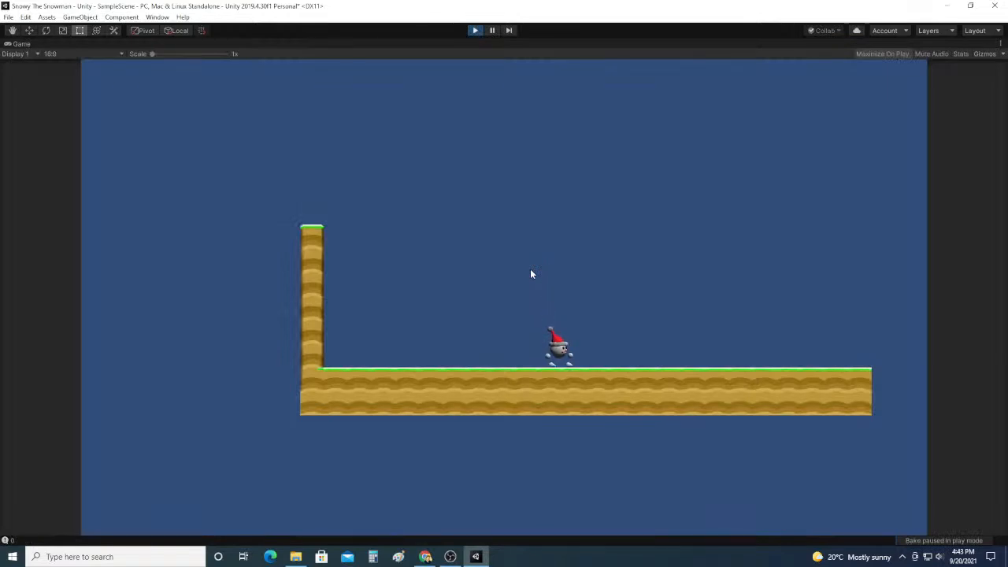
{"action": "key", "text": "Right"}
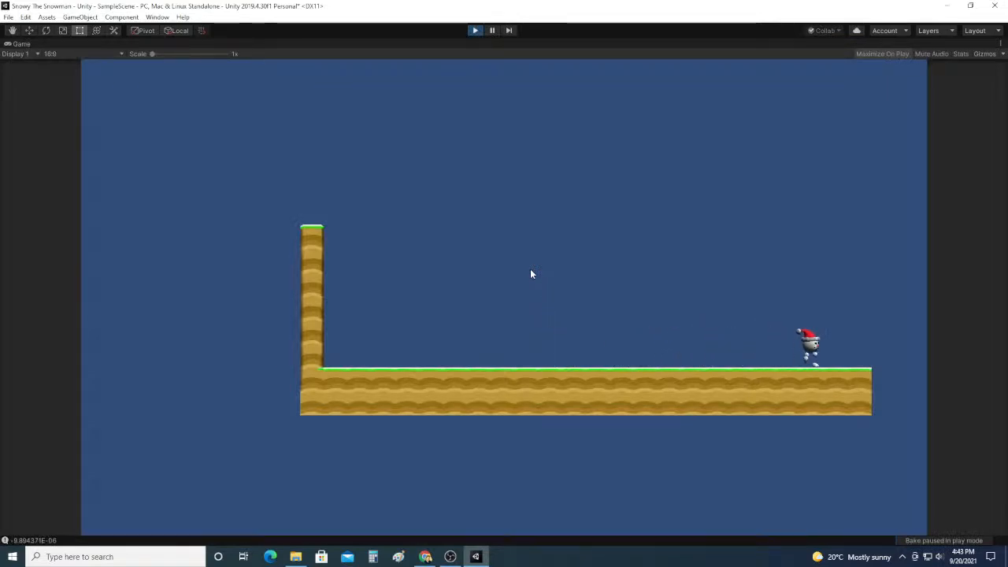
{"action": "key", "text": "Left"}
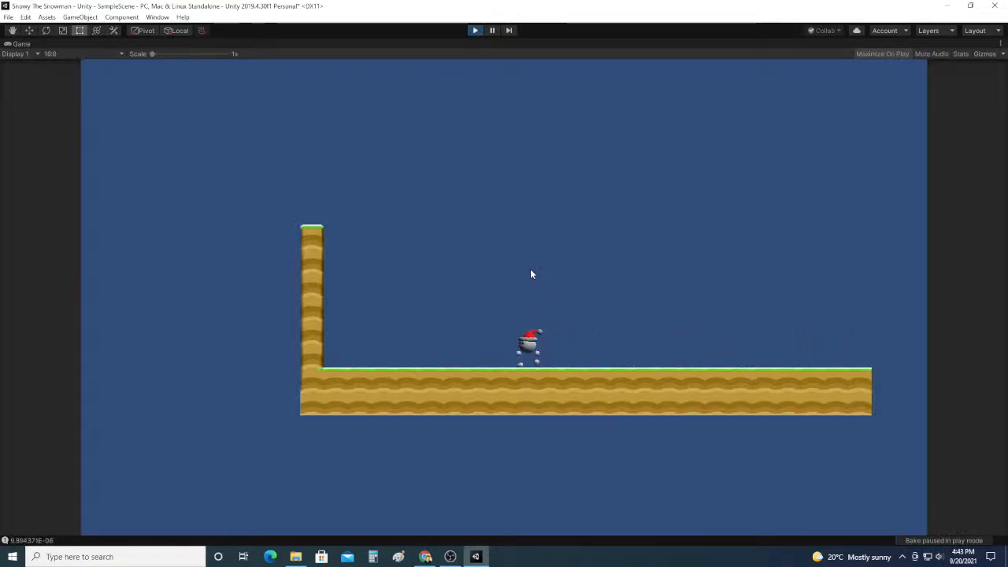
{"action": "key", "text": "Right"}
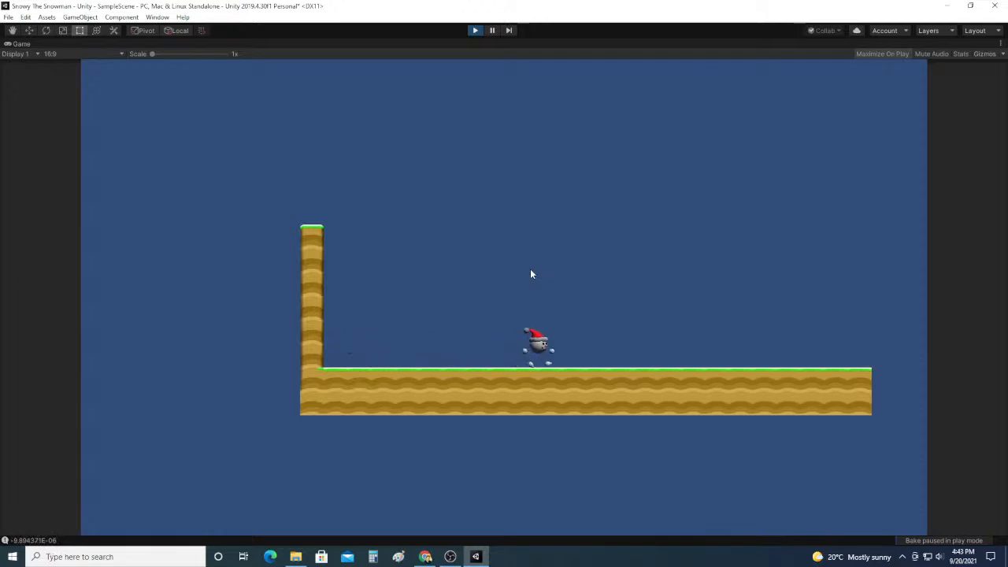
{"action": "key", "text": "Left"}
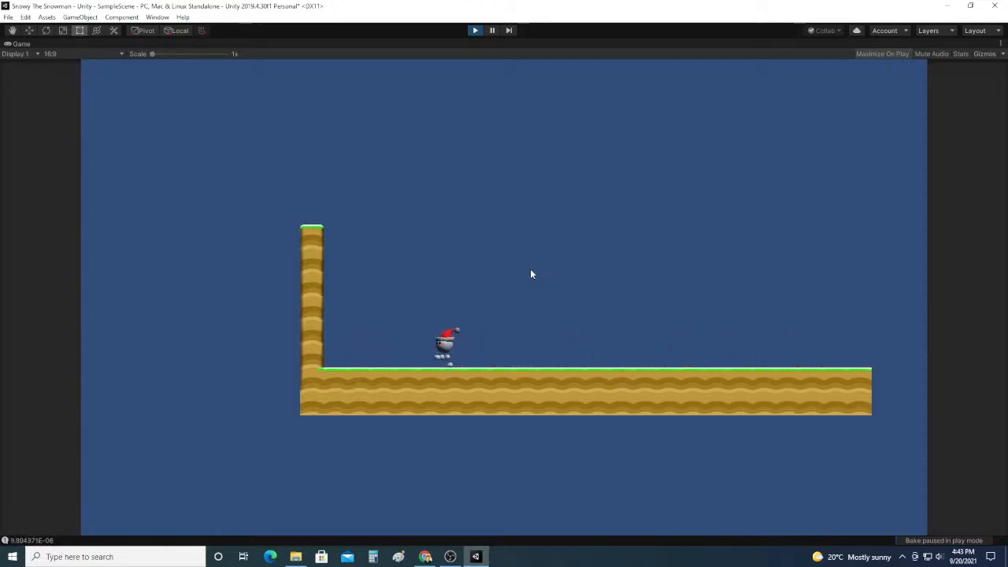
{"action": "key", "text": "Right"}
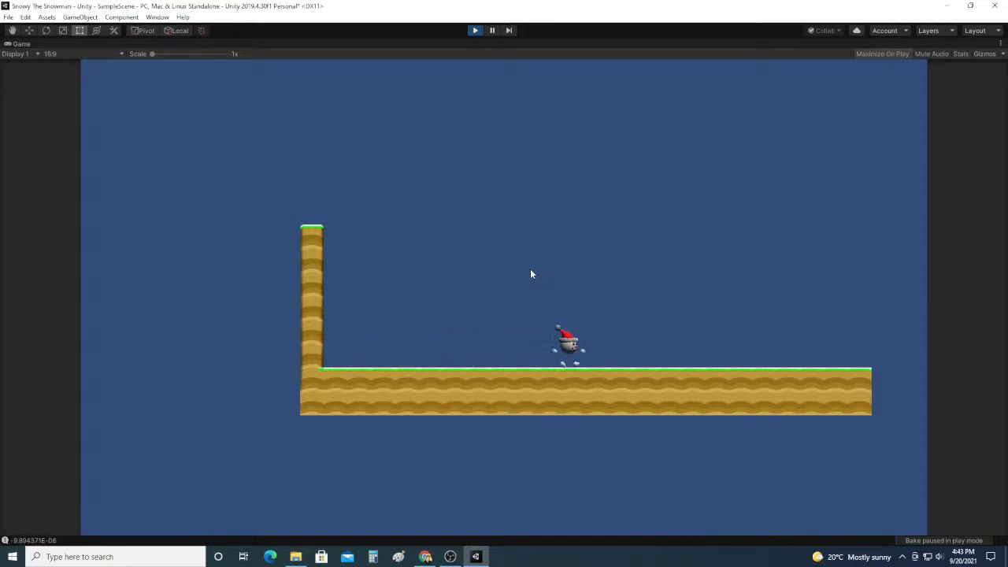
{"action": "key", "text": "Left"}
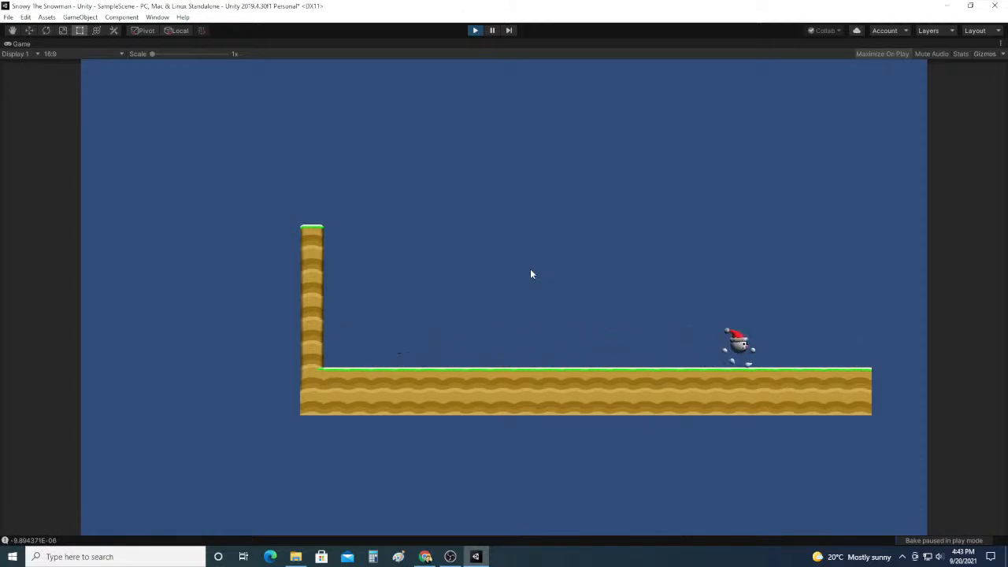
{"action": "left_click", "coordinate": [474, 30]}
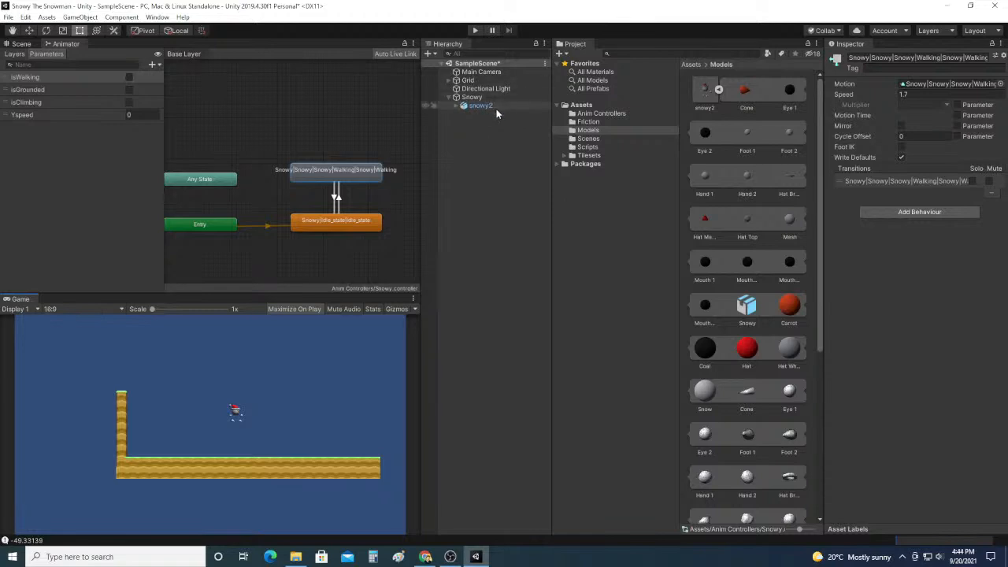
Step: Set the Walking state's playback speed to 2 in the Snowy animator controller
{"action": "left_click", "coordinate": [493, 105]}
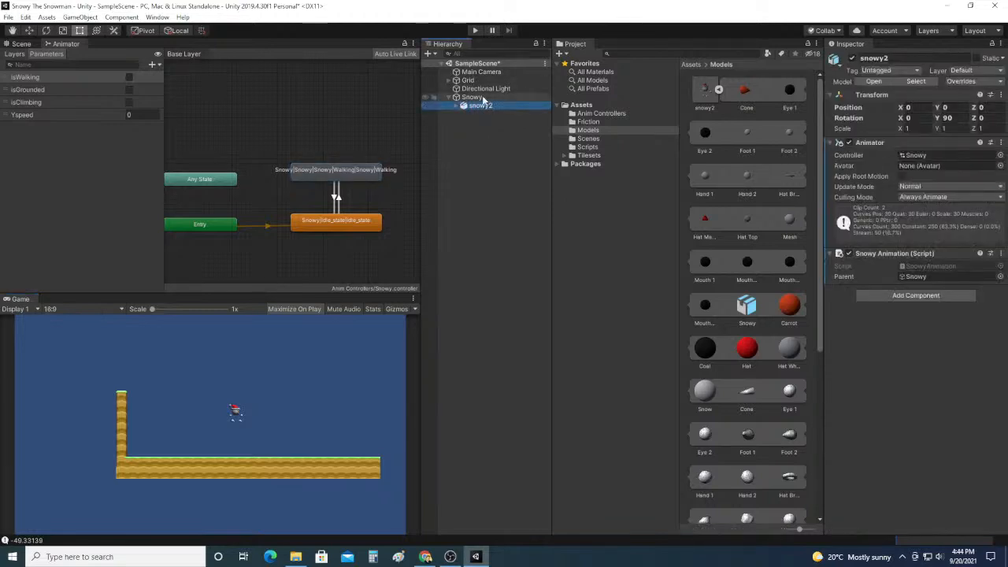
{"action": "left_click", "coordinate": [475, 97]}
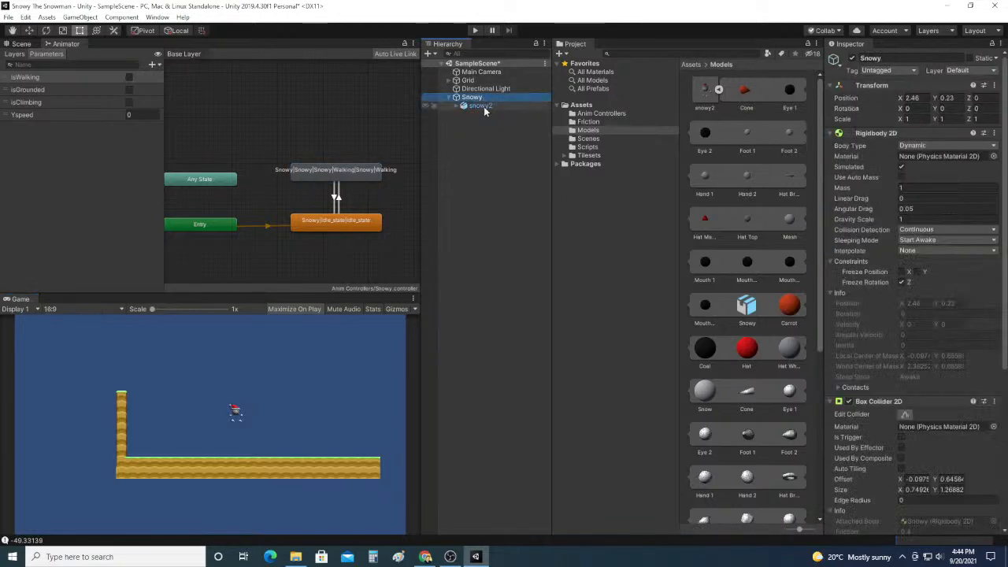
{"action": "left_click", "coordinate": [352, 171]}
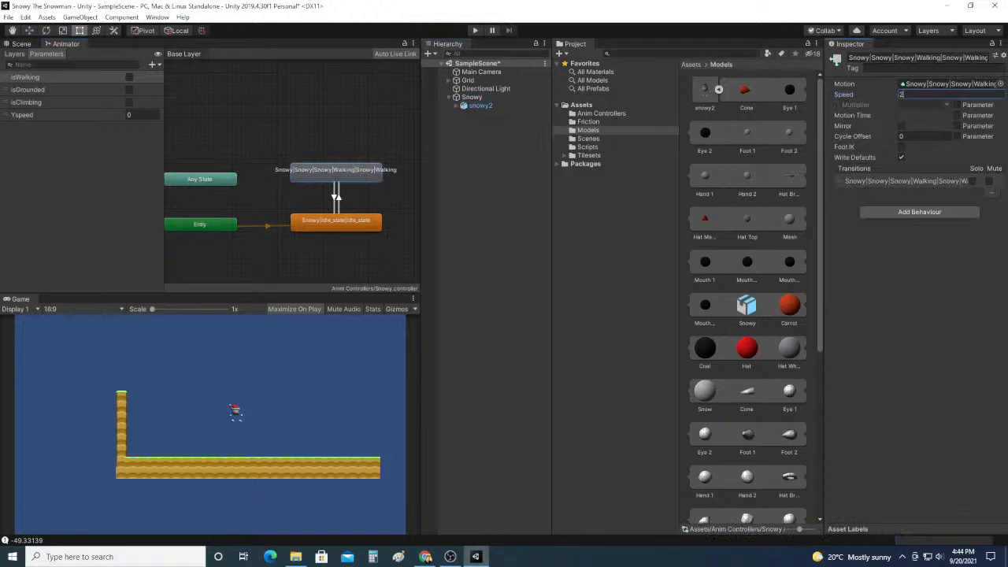
{"action": "type", "text": "2"}
Step: Play-test the snowman walking right and left twice at speed 2, and exit play mode
{"action": "left_click", "coordinate": [474, 30]}
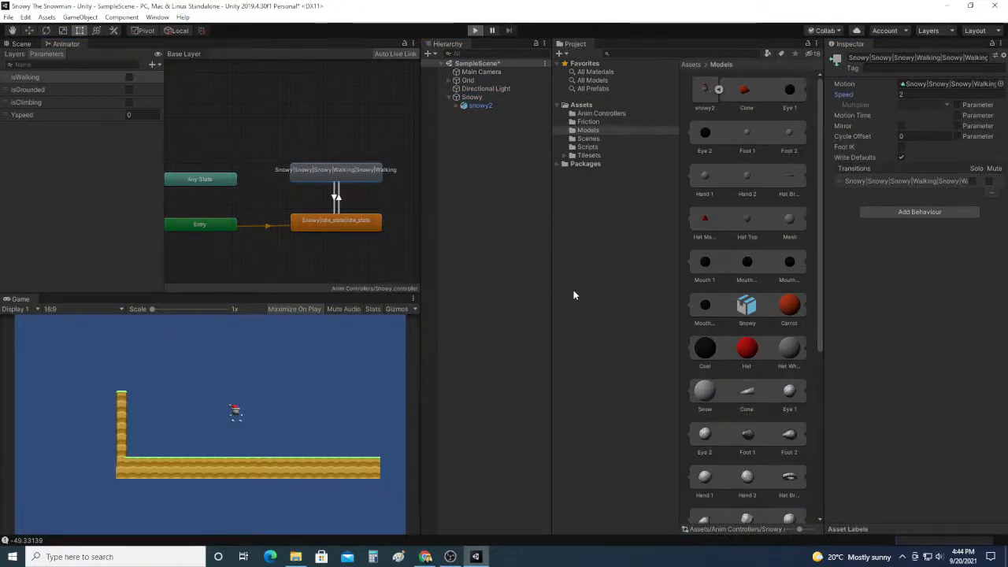
{"action": "key", "text": "Right"}
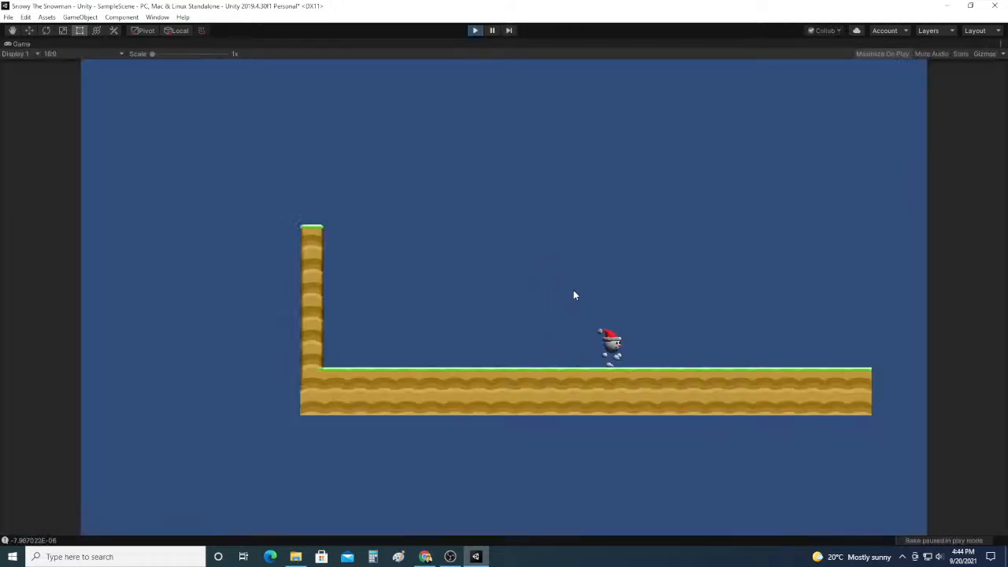
{"action": "key", "text": "Left"}
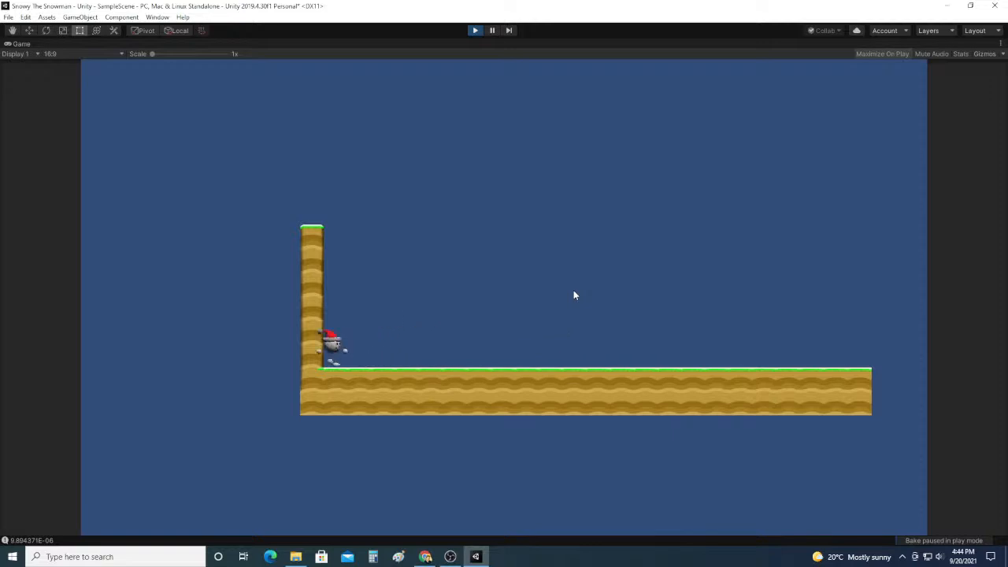
{"action": "key", "text": "Right"}
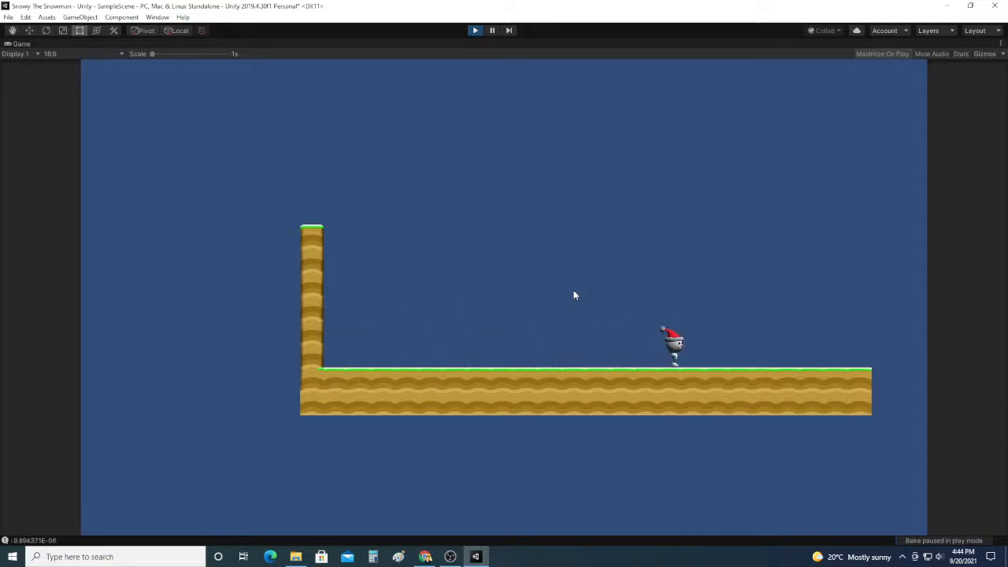
{"action": "key", "text": "Left"}
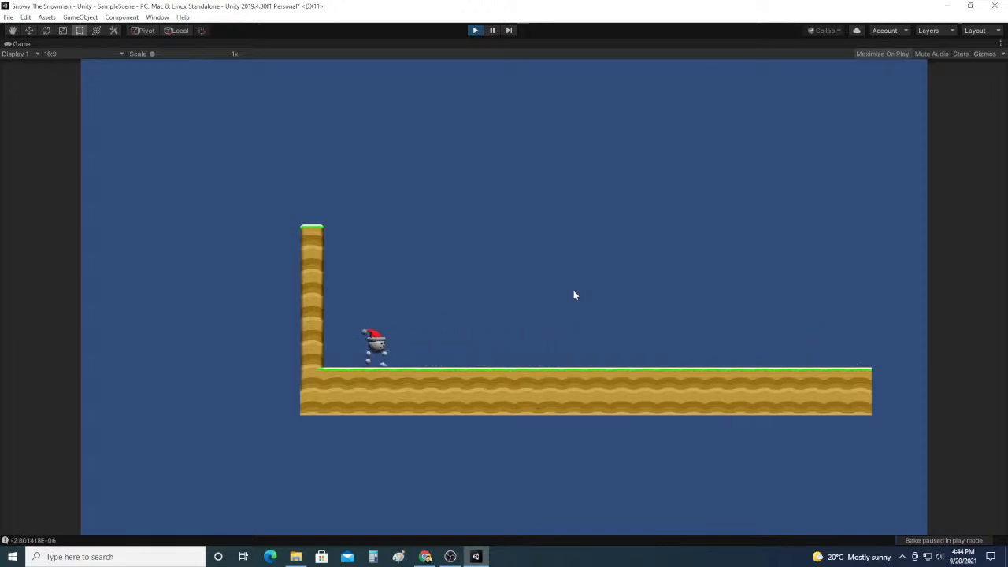
{"action": "left_click", "coordinate": [475, 29]}
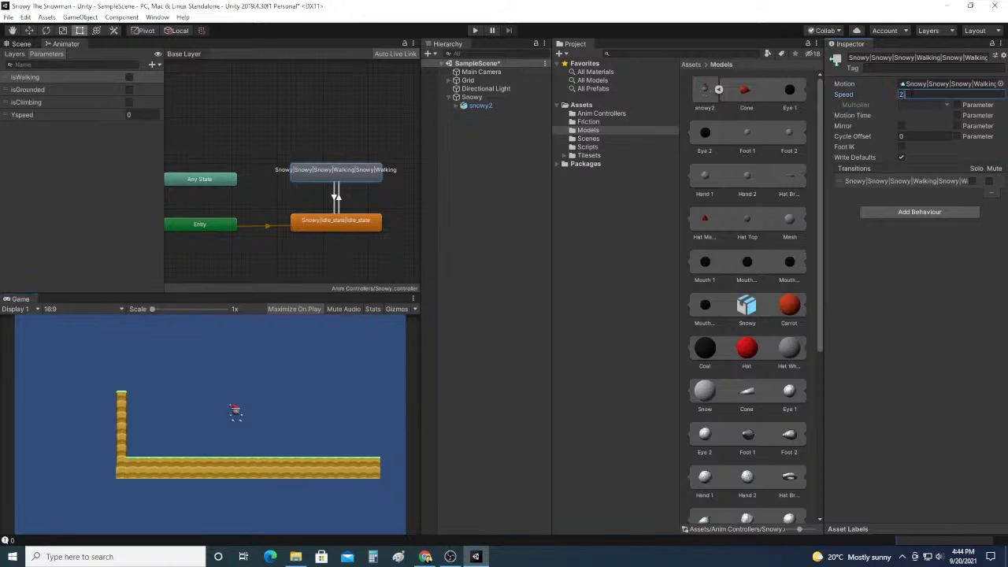
Step: Set the Walking state's speed to 2.2 and play-test the snowman walking back and forth along the platform
{"action": "left_click", "coordinate": [477, 30]}
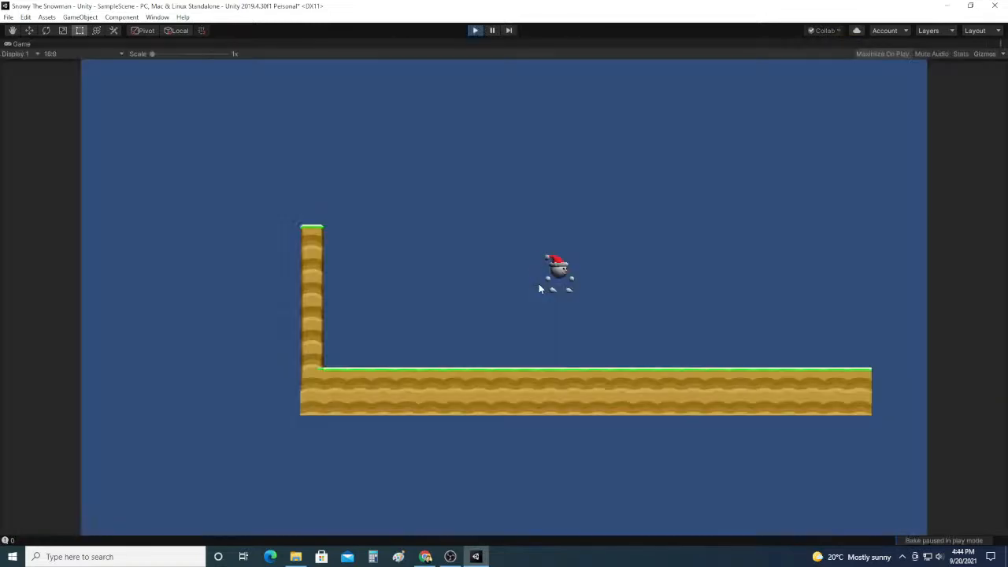
{"action": "key", "text": "Right"}
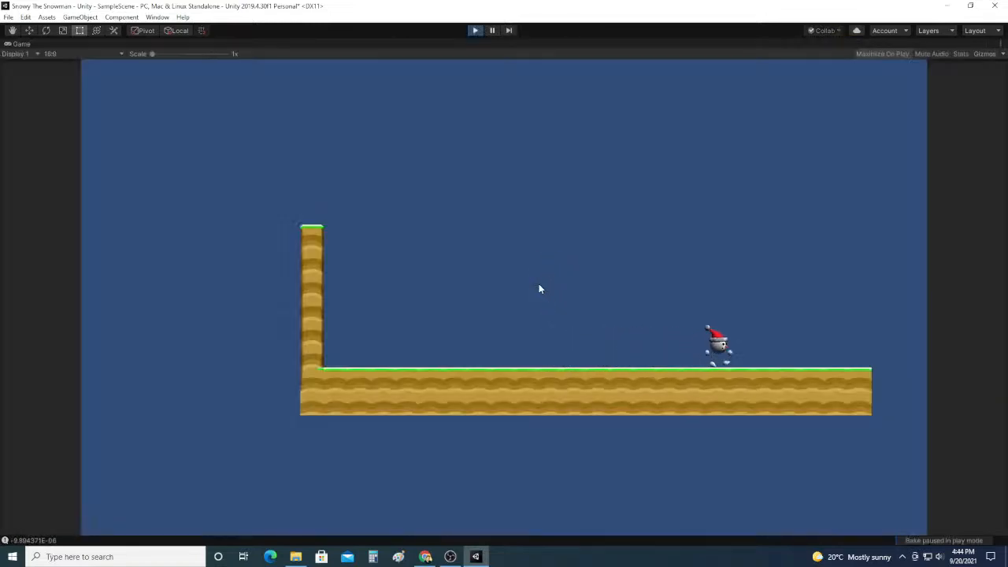
{"action": "key", "text": "Left"}
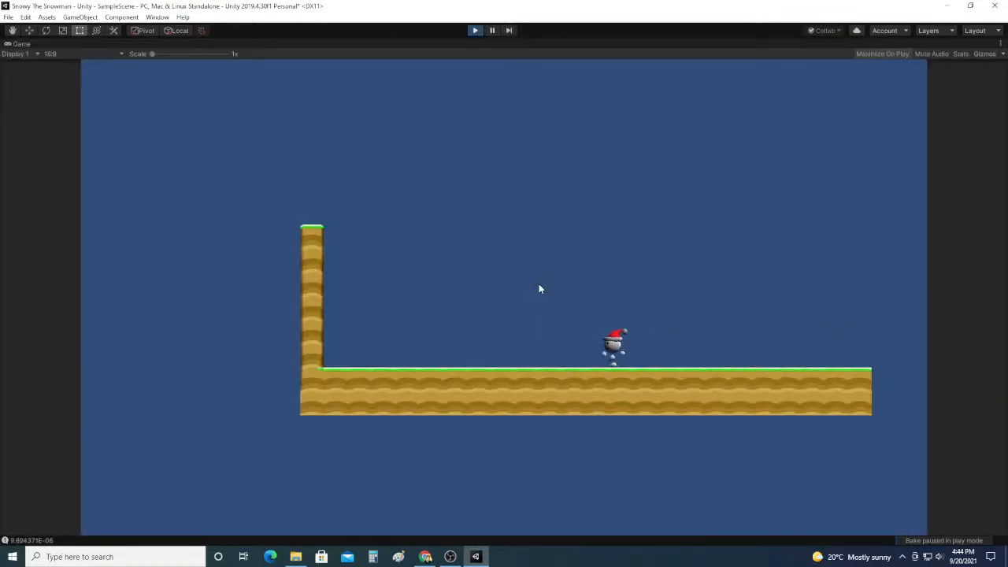
{"action": "key", "text": "Right"}
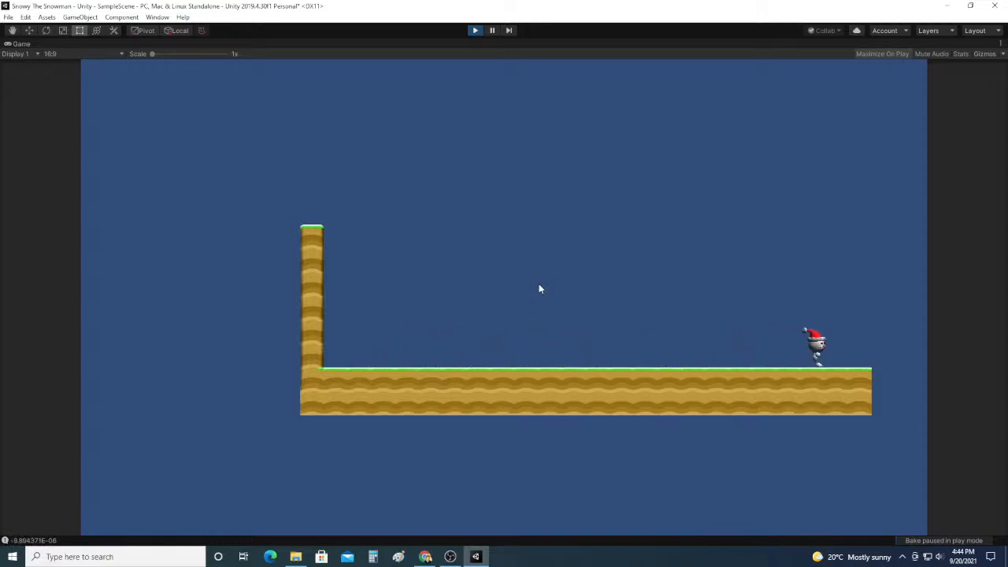
{"action": "key", "text": "Left"}
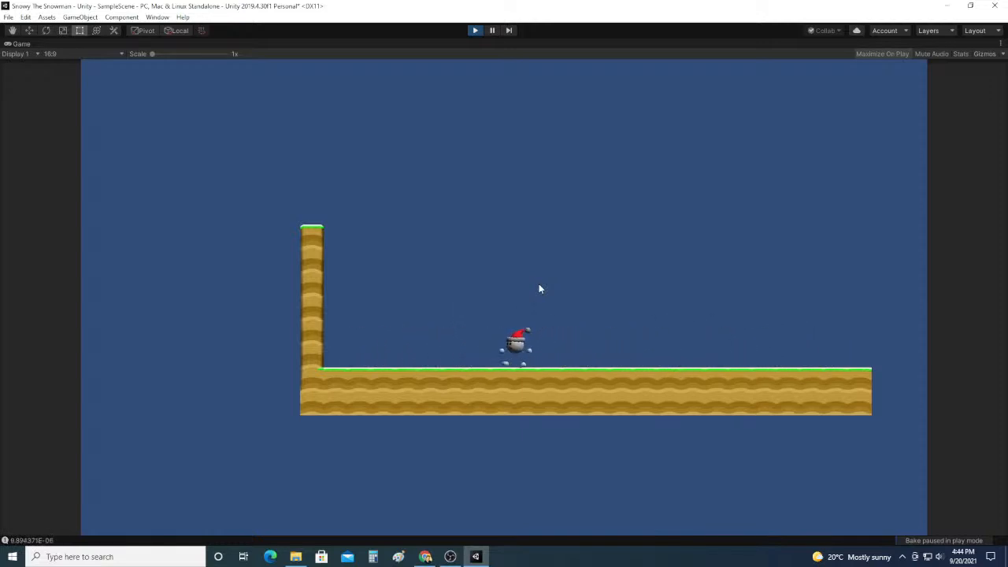
{"action": "key", "text": "Right"}
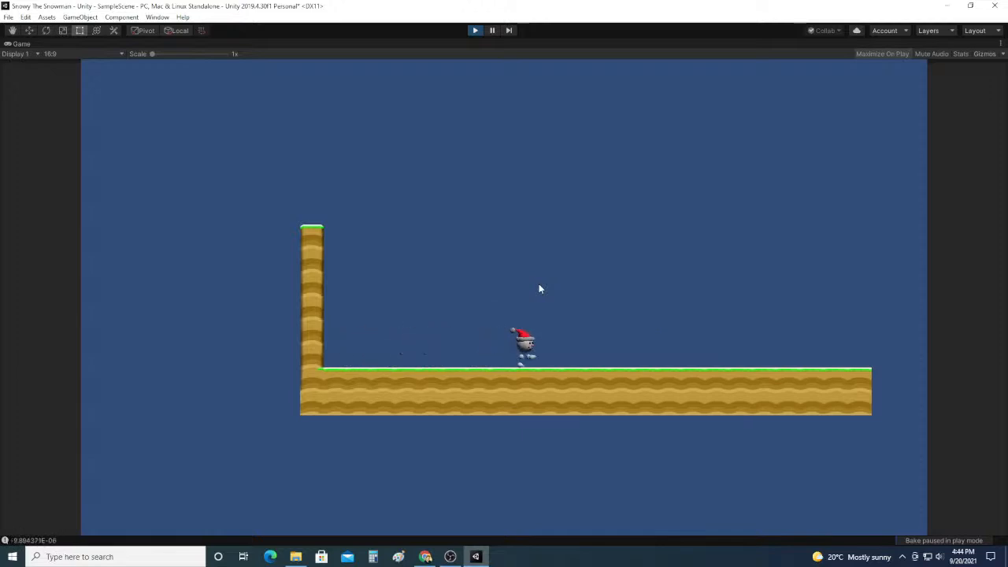
{"action": "key", "text": "Left"}
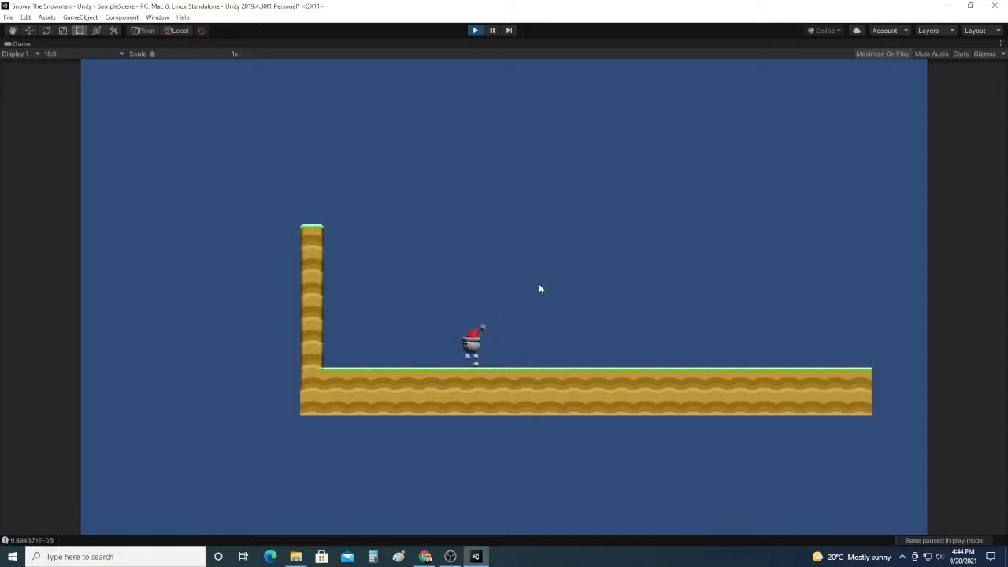
{"action": "key", "text": "Right"}
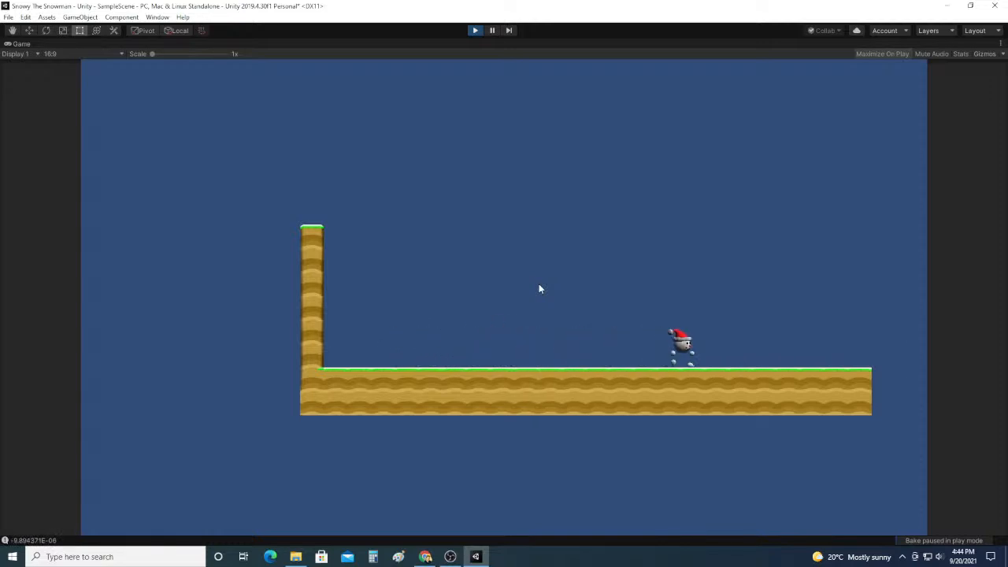
{"action": "key", "text": "Left"}
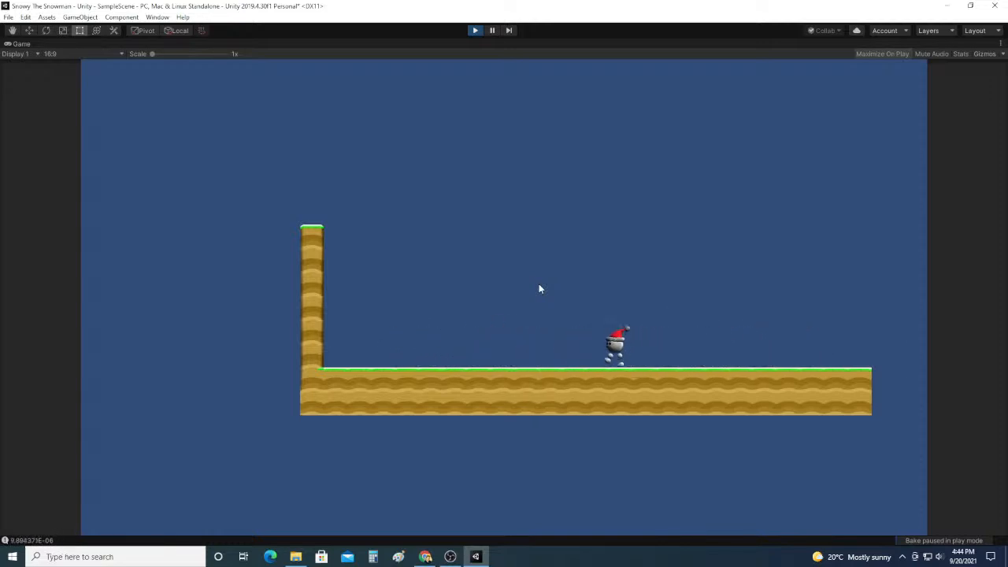
{"action": "key", "text": "Right"}
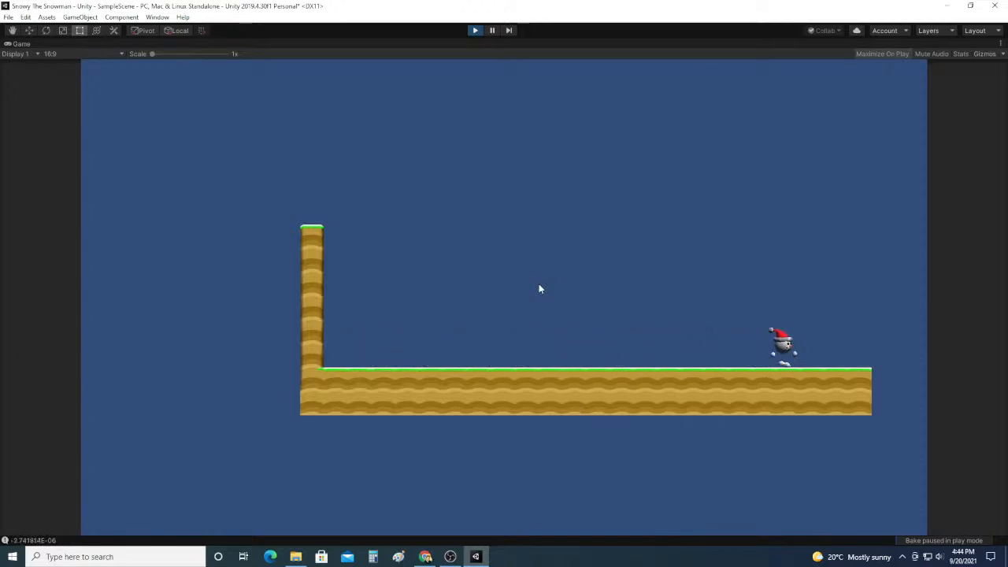
Step: Make the snowman jump while moving left, walk it both ways again, and exit play mode
{"action": "key", "text": "Left"}
{"action": "key", "text": "space"}
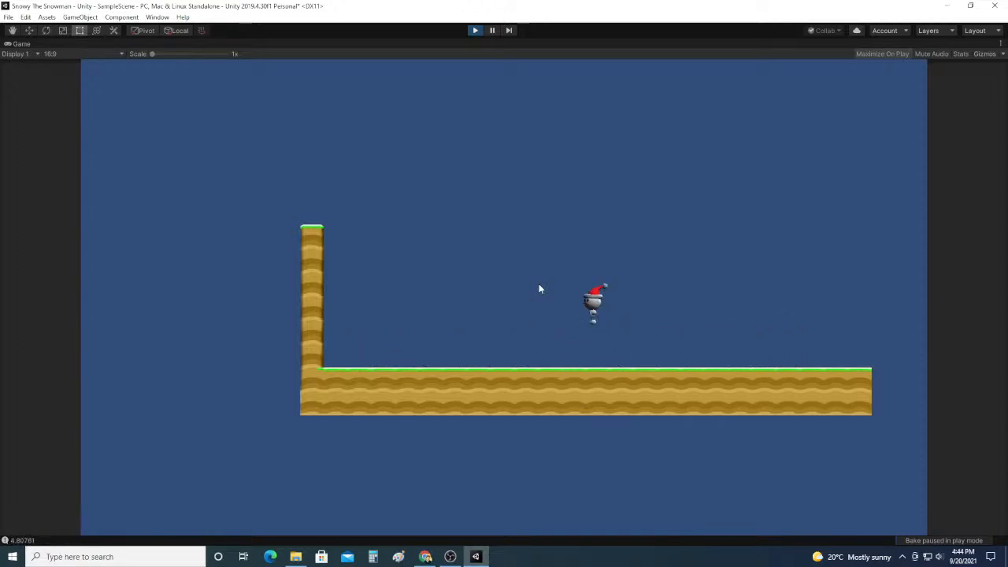
{"action": "key", "text": "Right"}
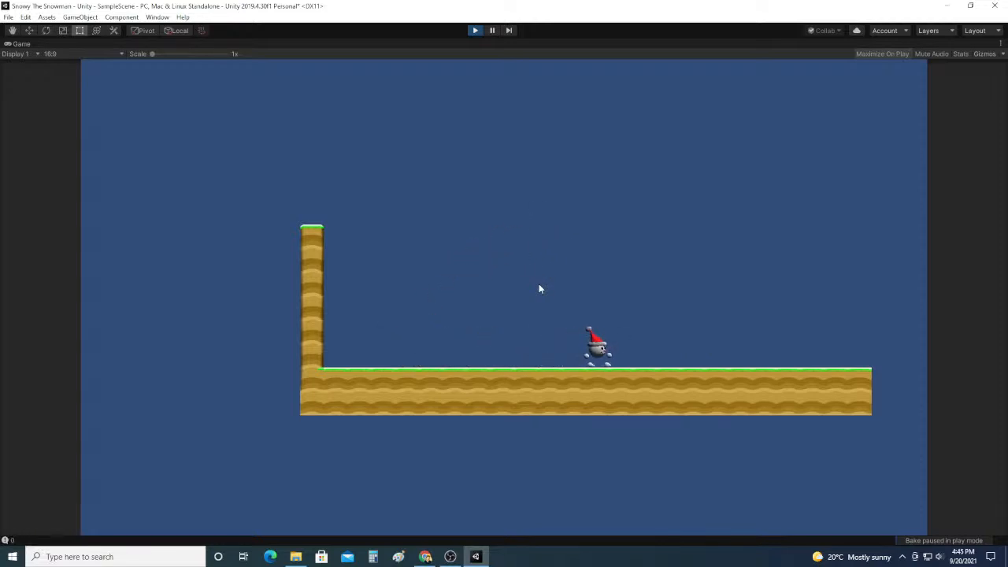
{"action": "key", "text": "Right"}
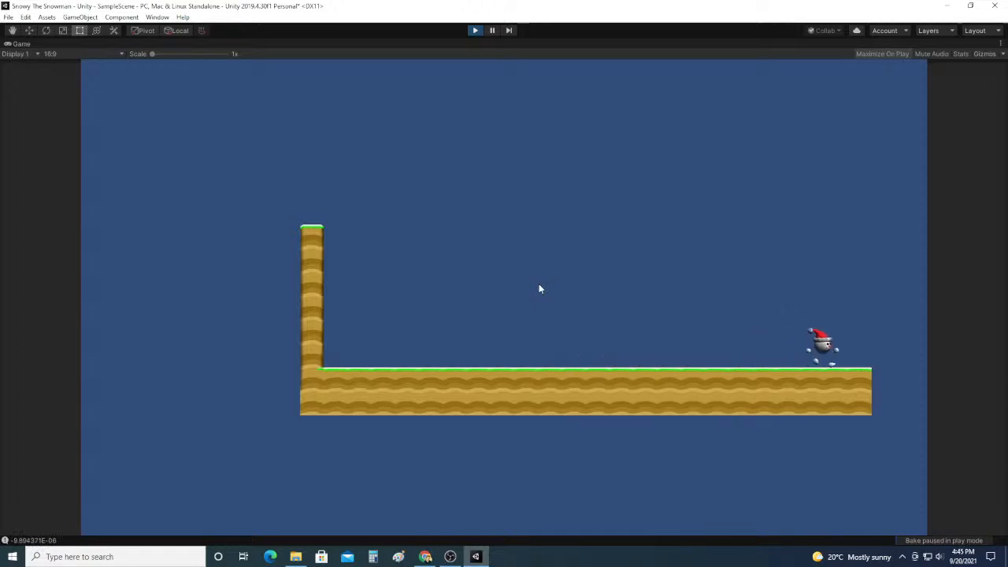
{"action": "key", "text": "Left"}
{"action": "key", "text": "Left"}
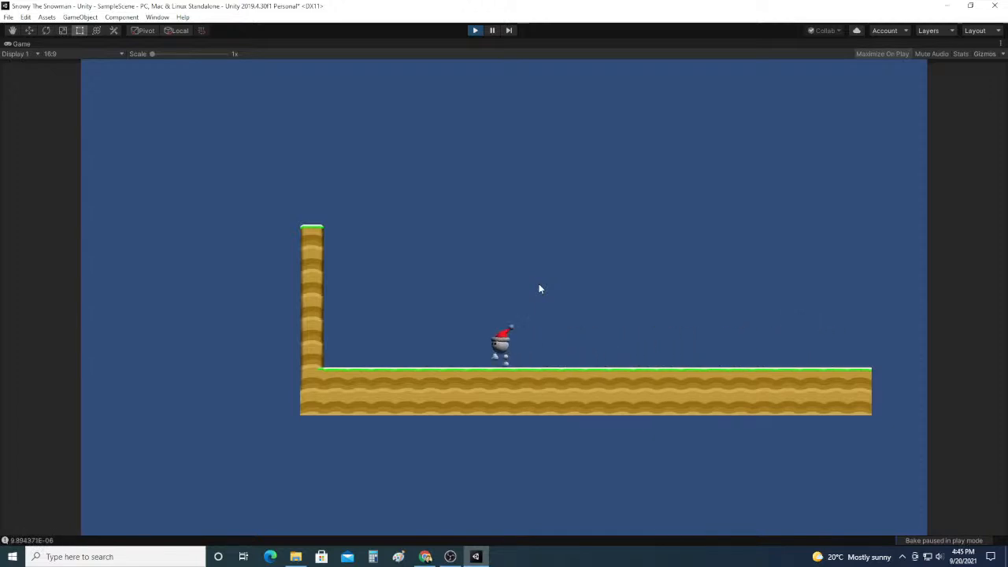
{"action": "left_click", "coordinate": [475, 30]}
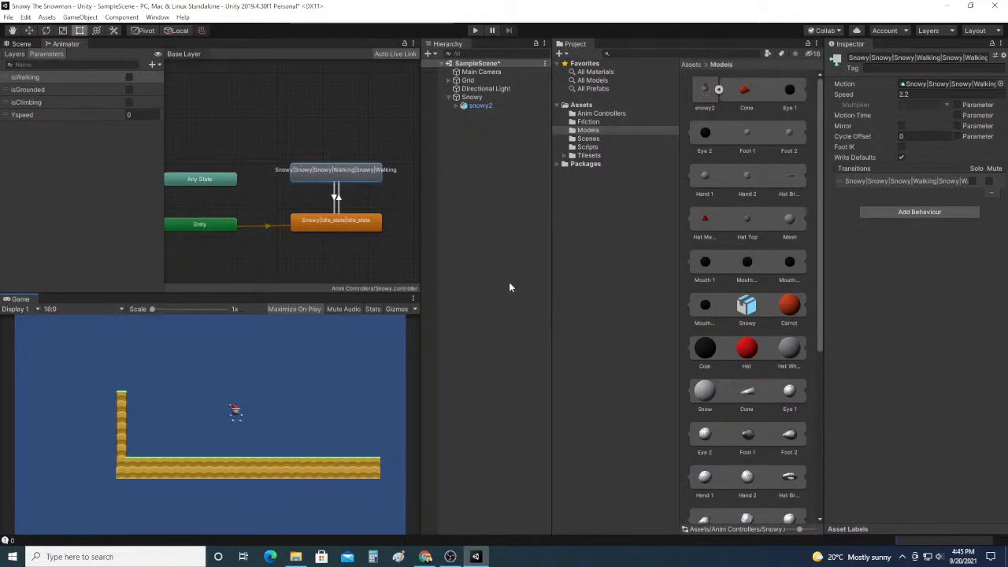
Step: Find the Jump clip among the snowy2 model's animations and add it as a state above Any State in the Animator
{"action": "scroll", "coordinate": [744, 295], "scroll_direction": "down", "scroll_amount": 5}
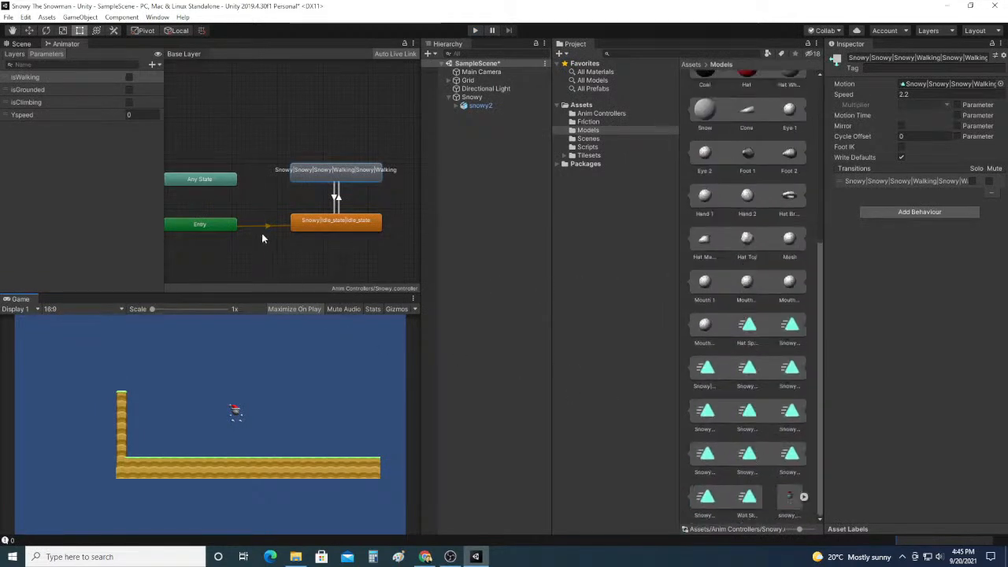
{"action": "middle_click_drag", "start_coordinate": [262, 238], "coordinate": [342, 262]}
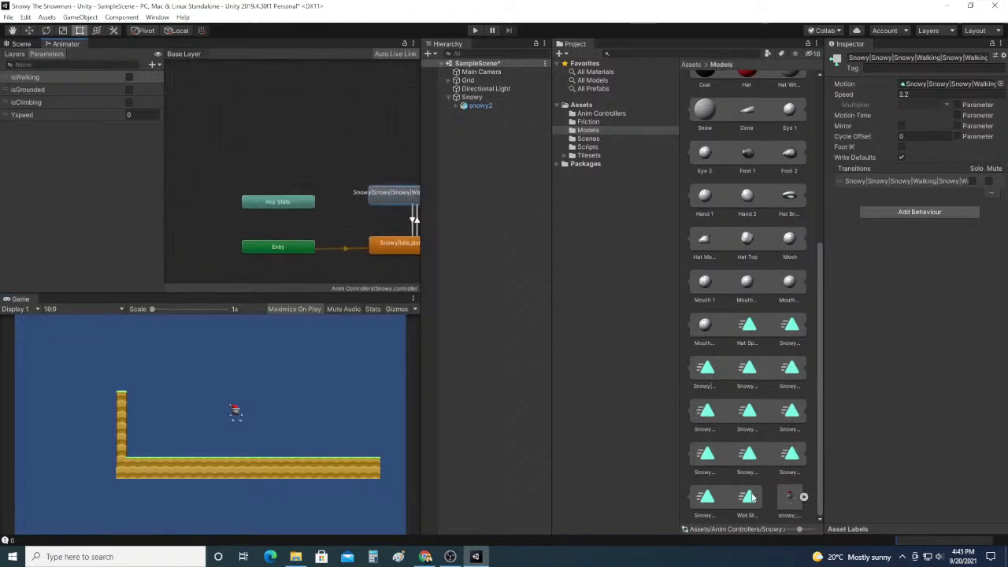
{"action": "double_click", "coordinate": [749, 454]}
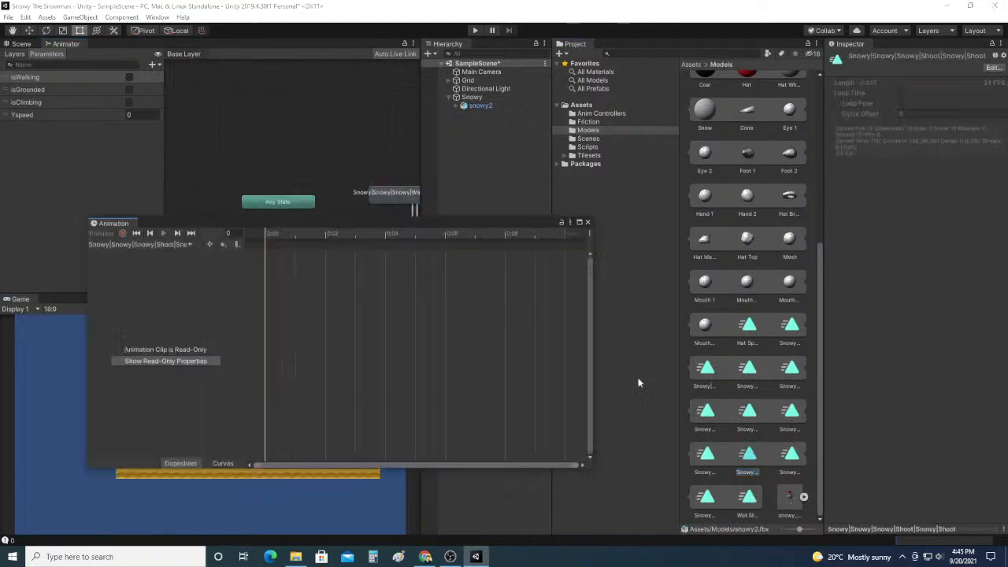
{"action": "left_click", "coordinate": [586, 222]}
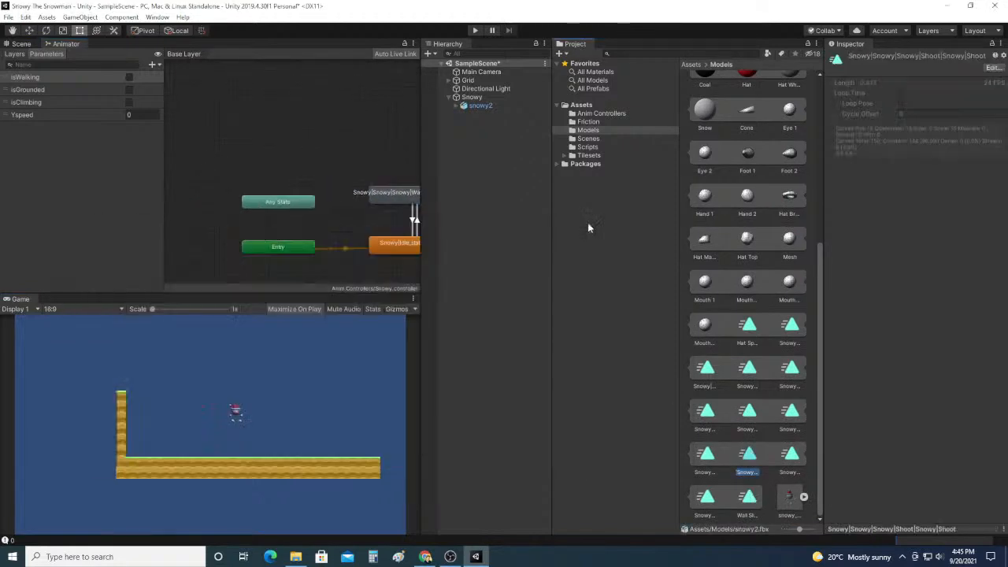
{"action": "left_click", "coordinate": [789, 457]}
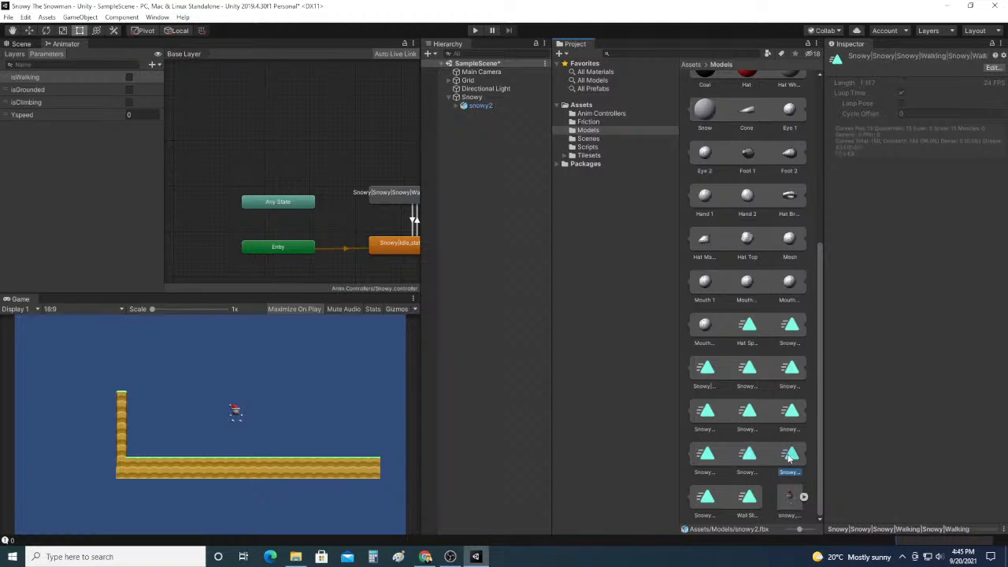
{"action": "left_click", "coordinate": [790, 379]}
{"action": "left_click", "coordinate": [706, 455]}
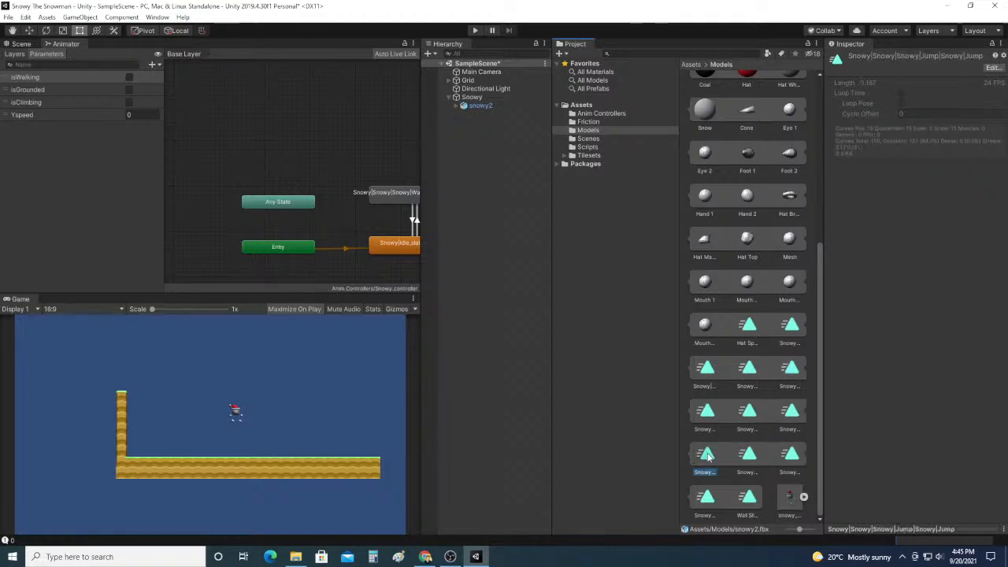
{"action": "left_click_drag", "start_coordinate": [705, 455], "coordinate": [319, 154]}
Step: Add the snowy2 model's Fall clip as an Animator state and align it beside the Jump state
{"action": "left_click", "coordinate": [712, 415]}
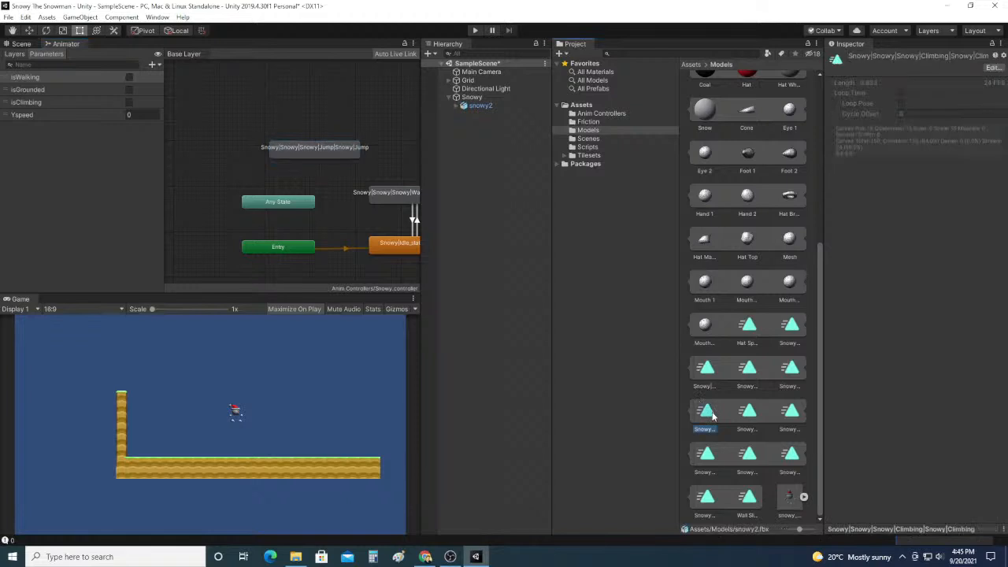
{"action": "left_click", "coordinate": [751, 418]}
{"action": "left_click_drag", "start_coordinate": [752, 418], "coordinate": [187, 142]}
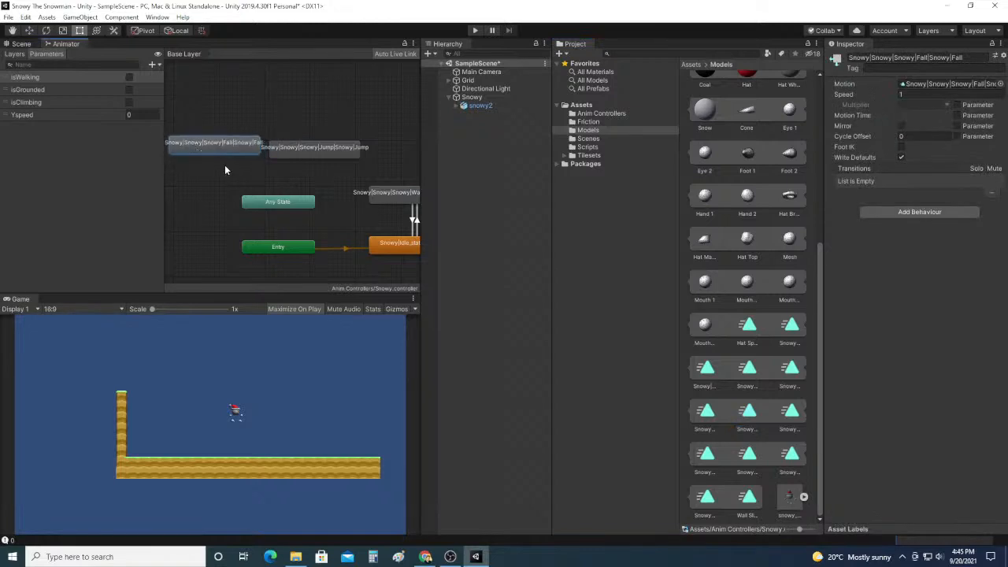
{"action": "middle_click_drag", "start_coordinate": [227, 167], "coordinate": [295, 162]}
{"action": "left_click_drag", "start_coordinate": [285, 148], "coordinate": [279, 152]}
{"action": "middle_click_drag", "start_coordinate": [356, 162], "coordinate": [293, 171]}
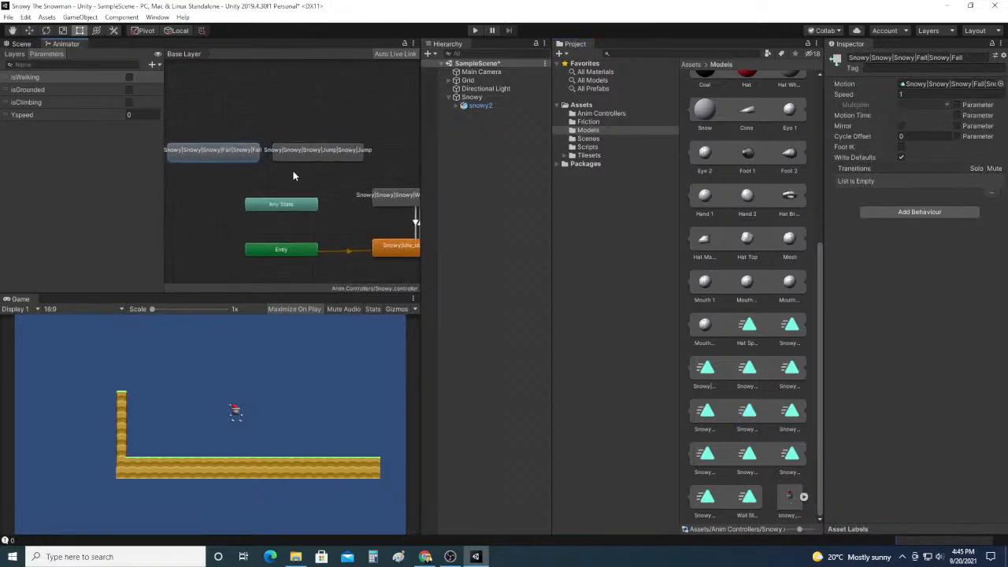
Step: Create a transition from Any State to the Jump state and turn off its exit time
{"action": "left_click", "coordinate": [301, 205]}
{"action": "right_click", "coordinate": [302, 204]}
{"action": "left_click", "coordinate": [335, 210]}
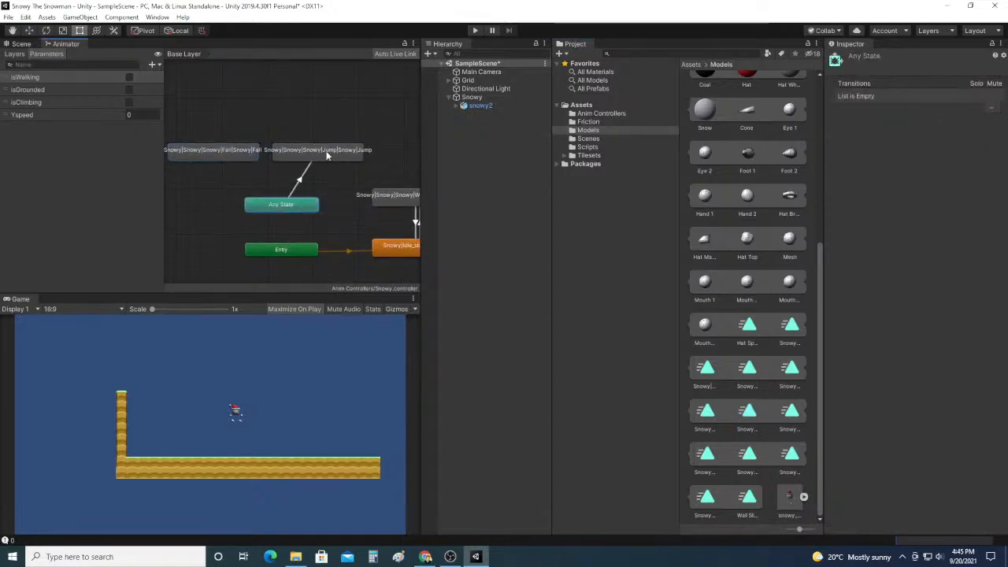
{"action": "left_click", "coordinate": [326, 154]}
{"action": "left_click", "coordinate": [895, 157]}
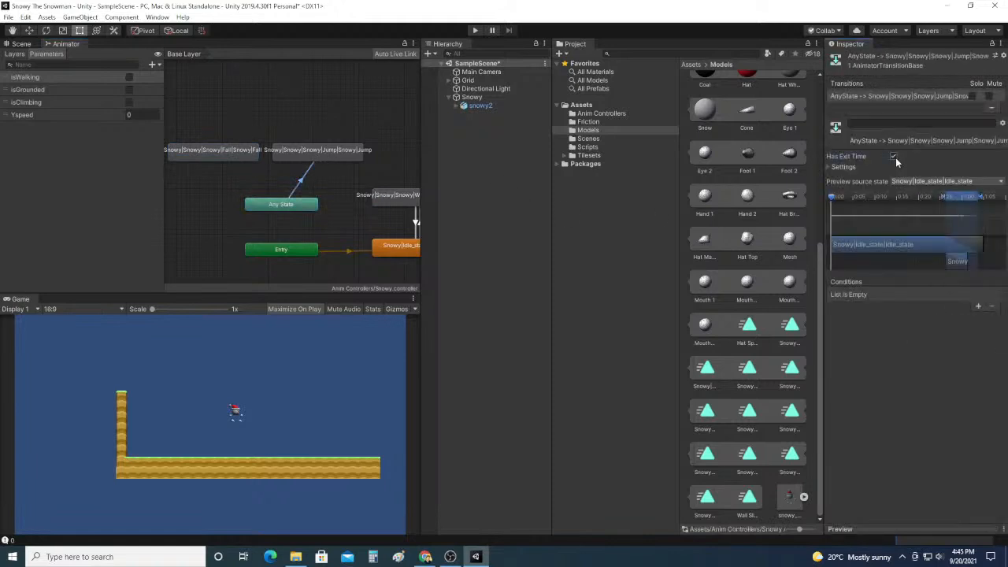
{"action": "left_click", "coordinate": [895, 157]}
{"action": "left_click", "coordinate": [895, 158]}
{"action": "left_click", "coordinate": [895, 157]}
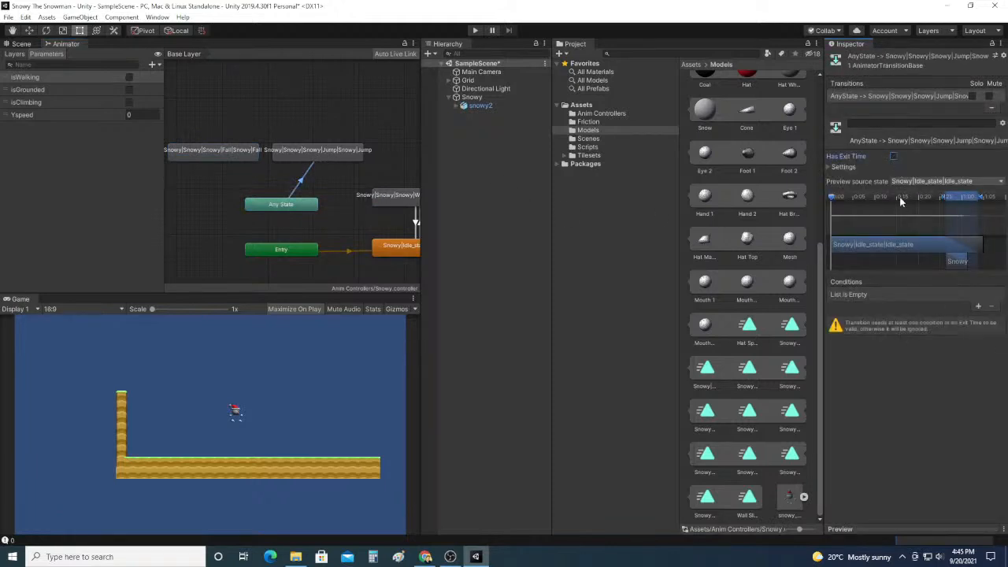
Step: Add an isGrounded false condition to the Any State to Jump transition
{"action": "left_click", "coordinate": [978, 307]}
{"action": "left_click", "coordinate": [878, 293]}
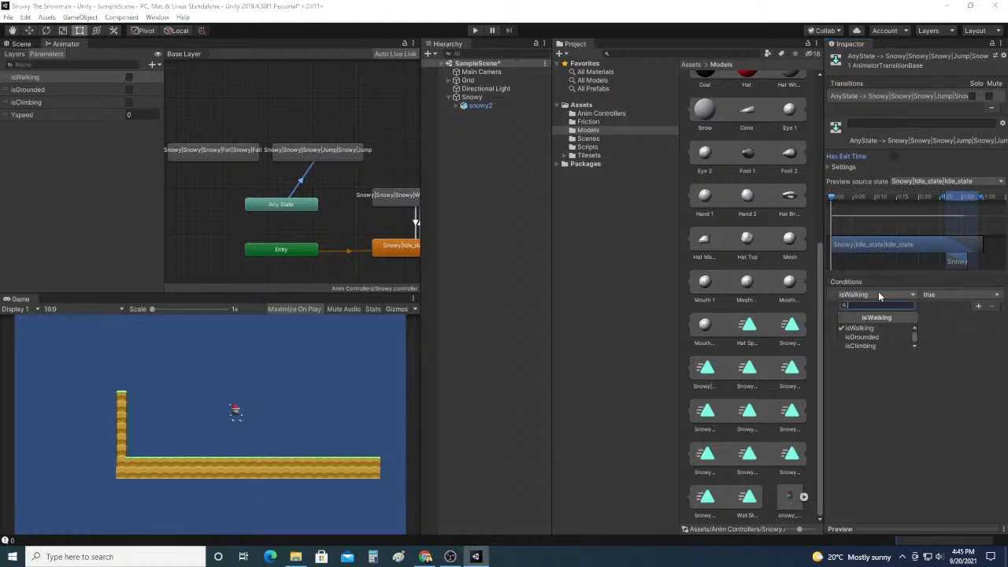
{"action": "left_click", "coordinate": [880, 339]}
{"action": "left_click", "coordinate": [954, 293]}
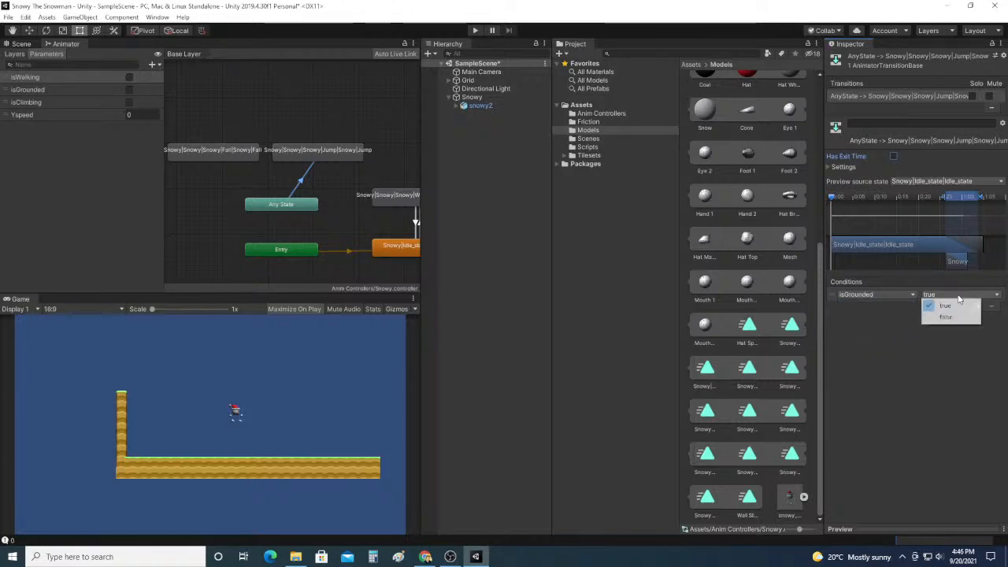
{"action": "left_click", "coordinate": [955, 318]}
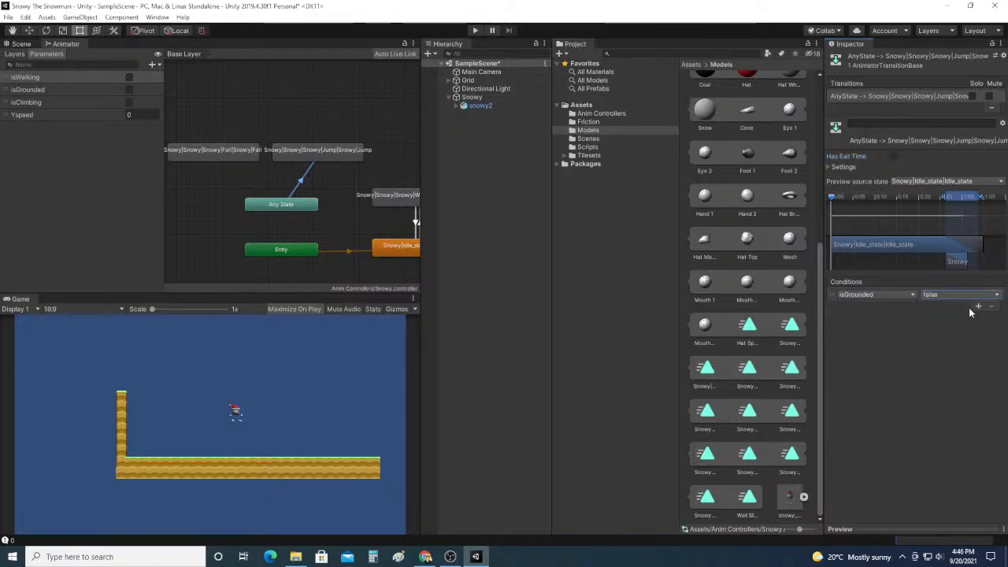
Step: Add a Yspeed Greater 0 condition to the Any State to Jump transition and shorten its blend duration
{"action": "left_click", "coordinate": [978, 306]}
{"action": "left_click", "coordinate": [874, 305]}
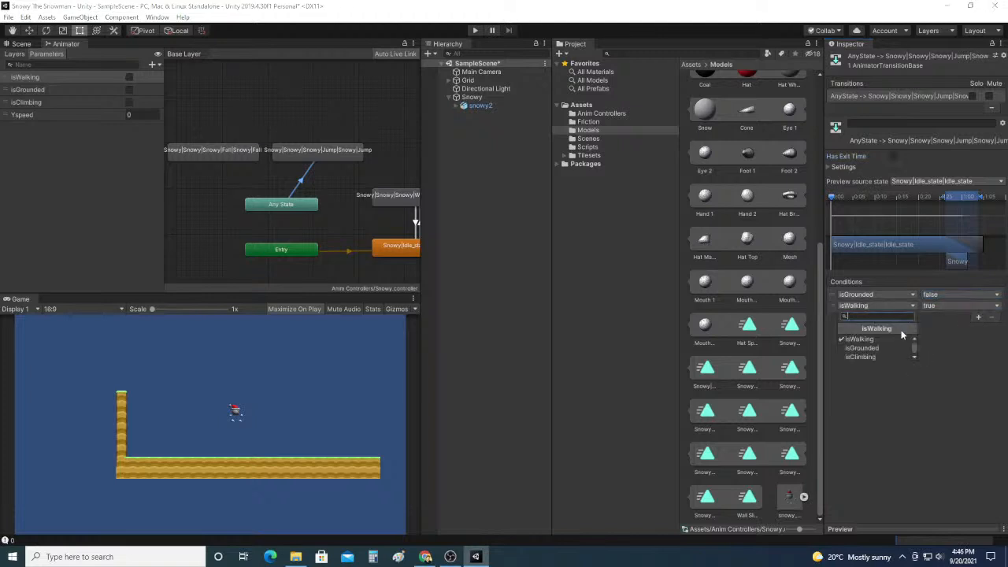
{"action": "scroll", "coordinate": [881, 350], "scroll_direction": "down", "scroll_amount": 1}
{"action": "left_click", "coordinate": [876, 358]}
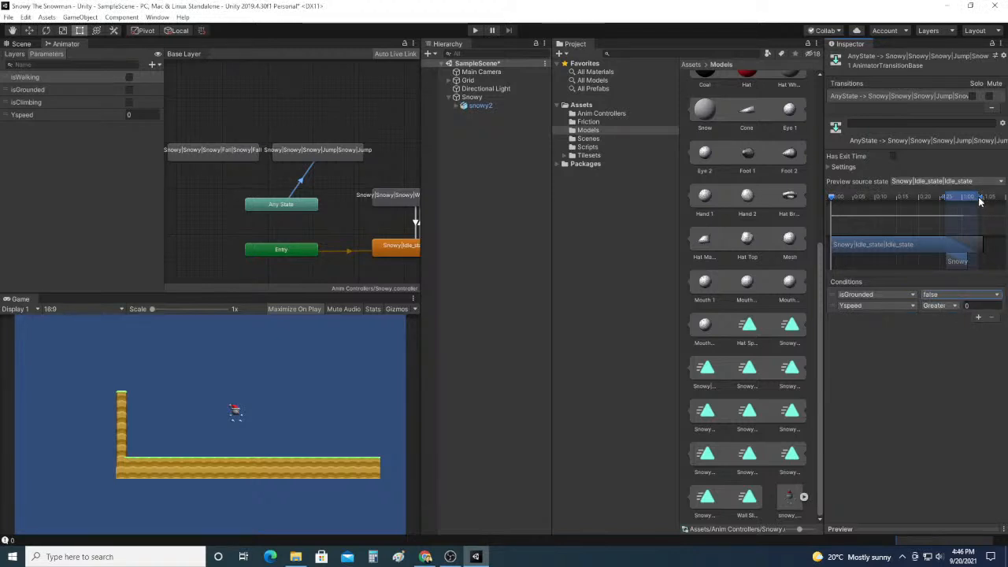
{"action": "left_click_drag", "start_coordinate": [979, 201], "coordinate": [955, 203]}
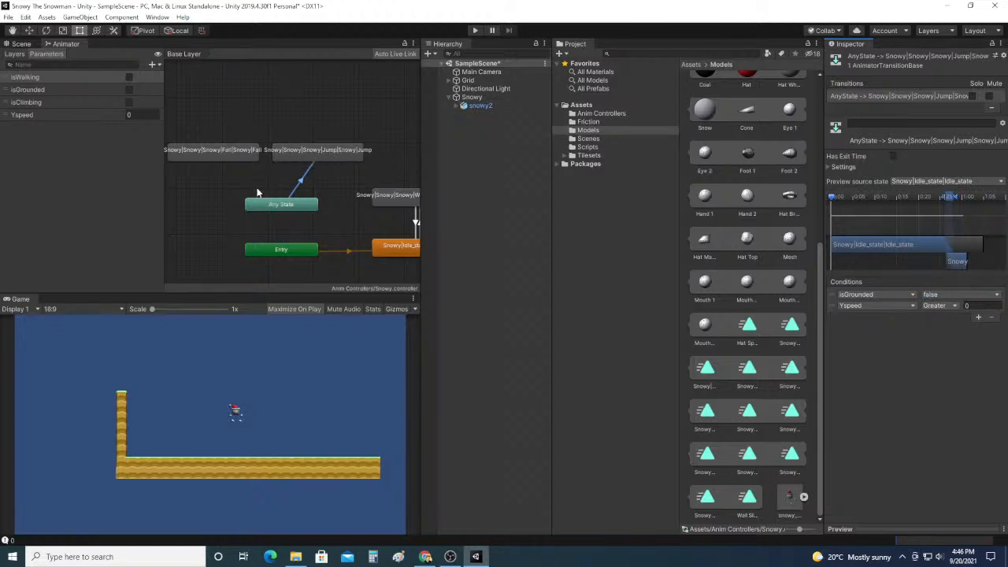
{"action": "left_click", "coordinate": [242, 162]}
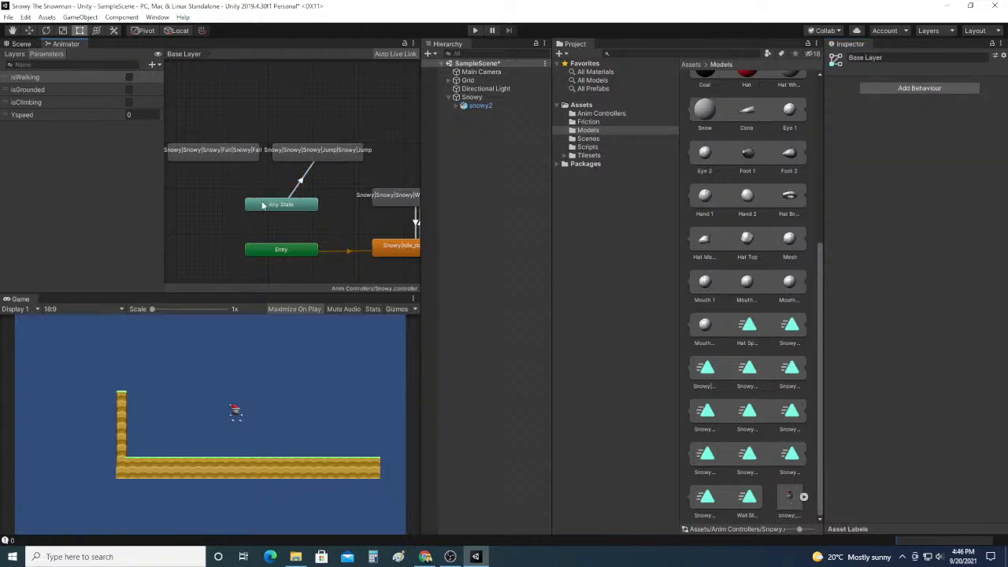
{"action": "left_click", "coordinate": [236, 153]}
{"action": "right_click", "coordinate": [240, 156]}
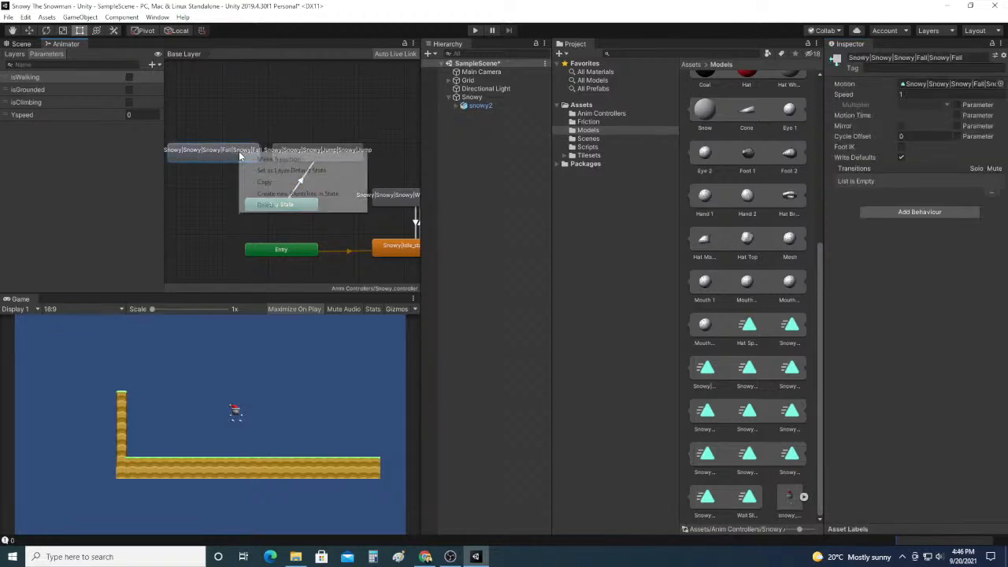
{"action": "left_click", "coordinate": [259, 160]}
{"action": "right_click", "coordinate": [258, 162]}
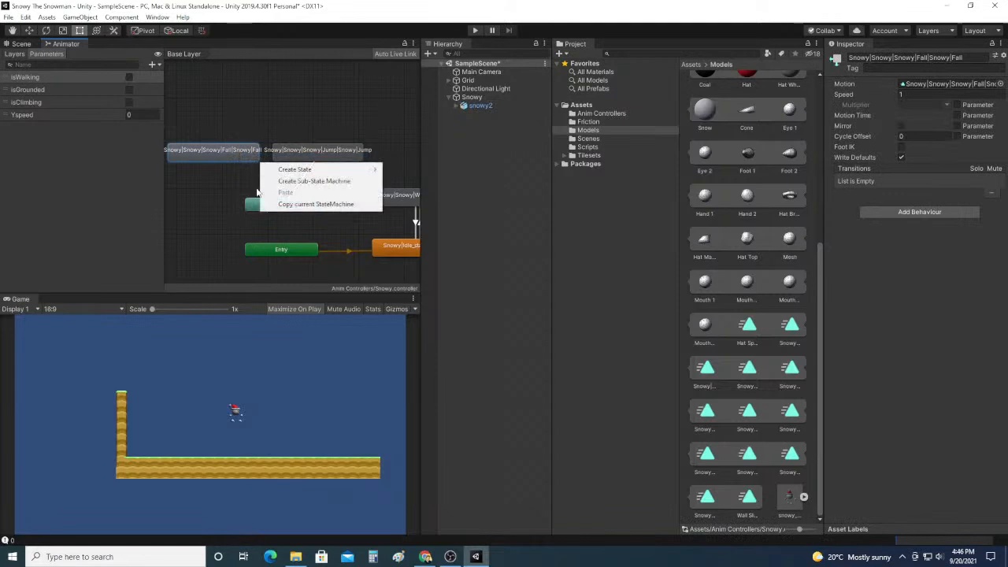
Step: Create a transition from Any State to the Fall state
{"action": "left_click", "coordinate": [248, 204]}
{"action": "right_click", "coordinate": [251, 203]}
{"action": "left_click", "coordinate": [285, 210]}
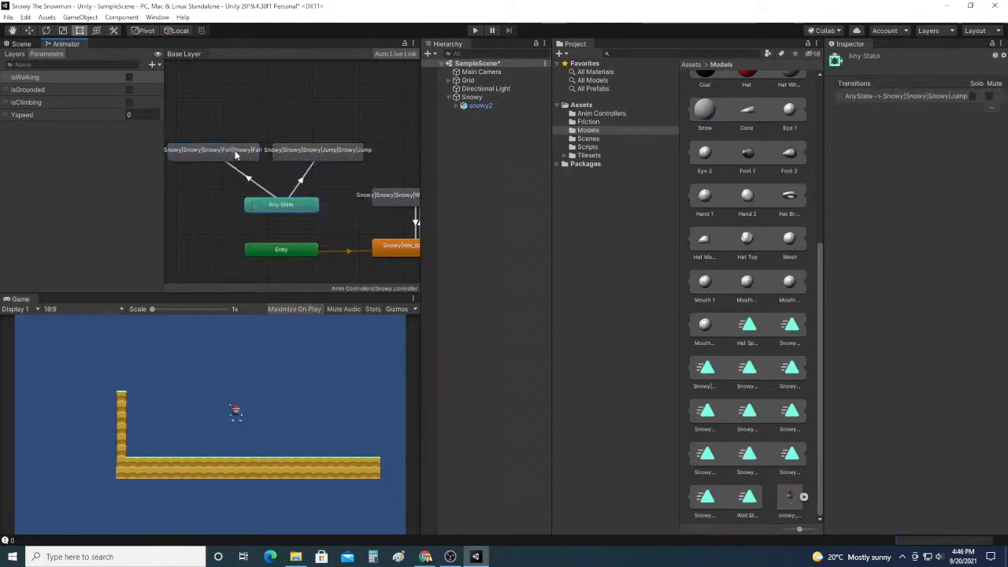
{"action": "left_click", "coordinate": [236, 156]}
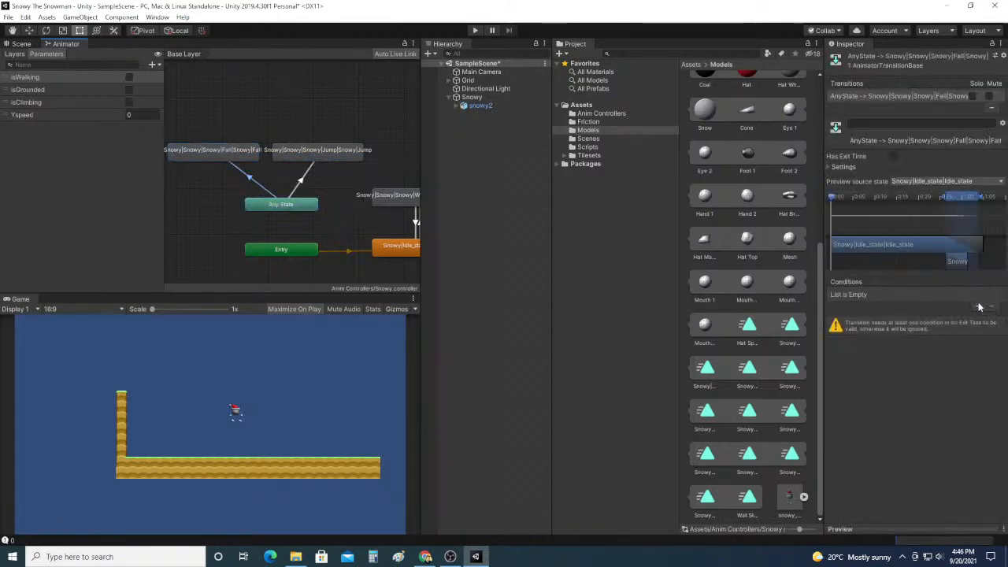
Step: Add an isGrounded false condition to the Any State to Fall transition
{"action": "left_click", "coordinate": [978, 306]}
{"action": "left_click", "coordinate": [896, 293]}
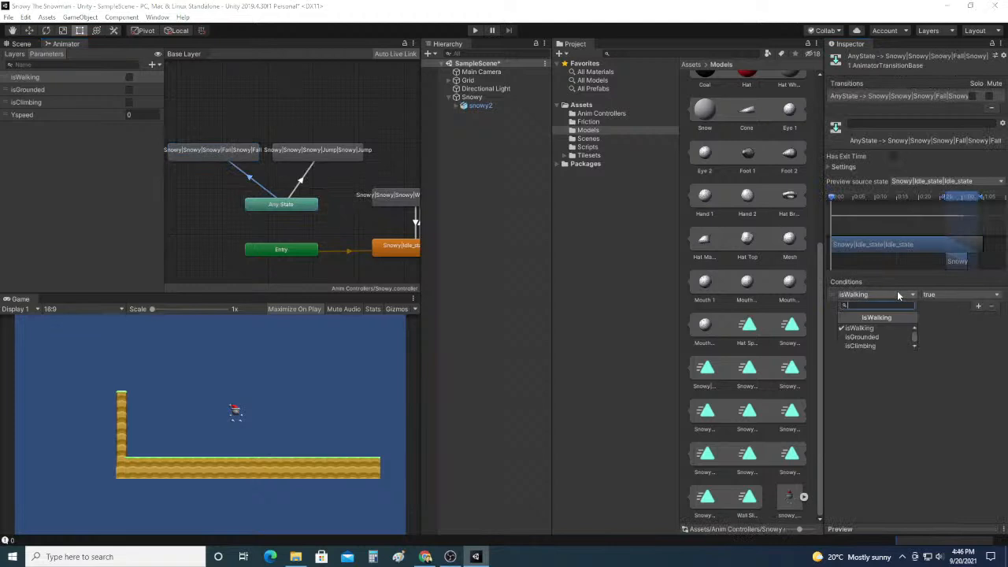
{"action": "left_click", "coordinate": [881, 337]}
{"action": "left_click", "coordinate": [949, 296]}
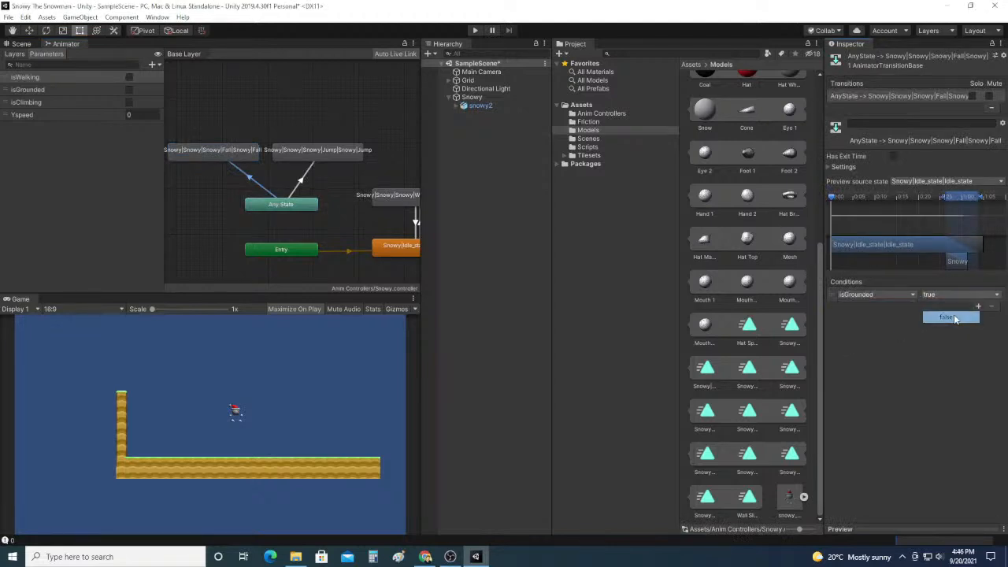
{"action": "left_click", "coordinate": [954, 317]}
Step: Add a second condition to the Any State to Fall transition requiring Yspeed Less than 0
{"action": "left_click", "coordinate": [978, 306]}
{"action": "left_click", "coordinate": [906, 306]}
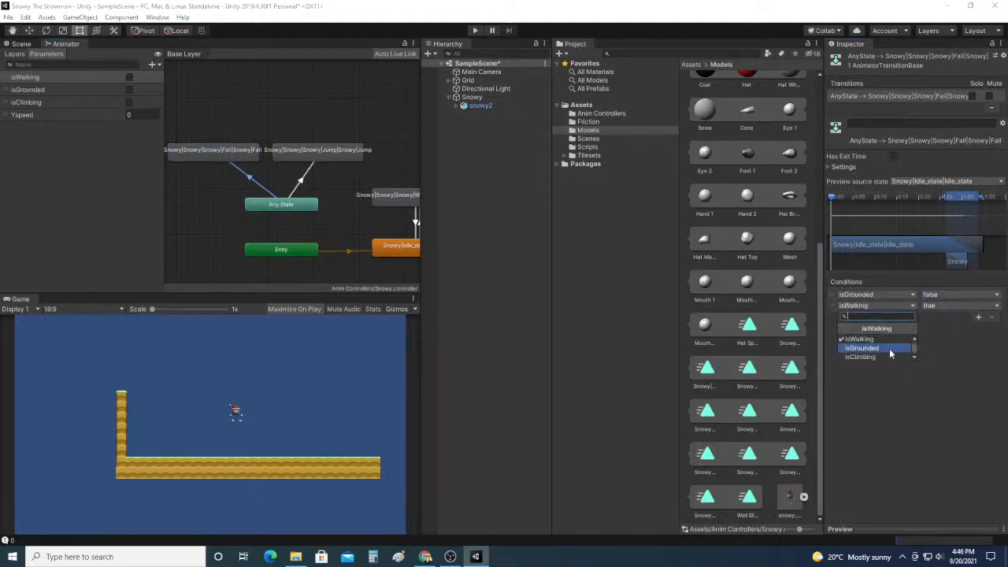
{"action": "scroll", "coordinate": [890, 354], "scroll_direction": "down", "scroll_amount": 1}
{"action": "left_click", "coordinate": [878, 357]}
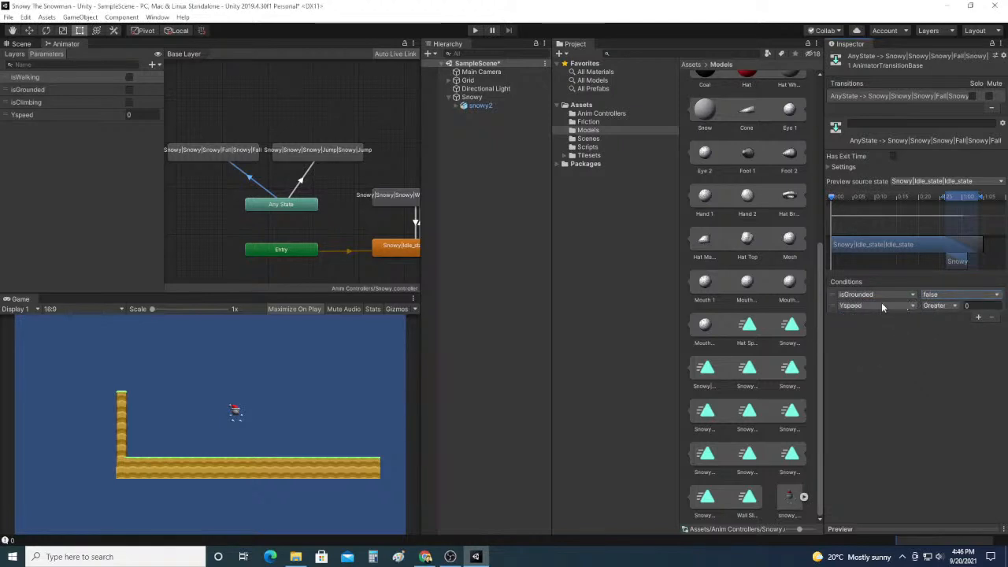
{"action": "left_click", "coordinate": [955, 307]}
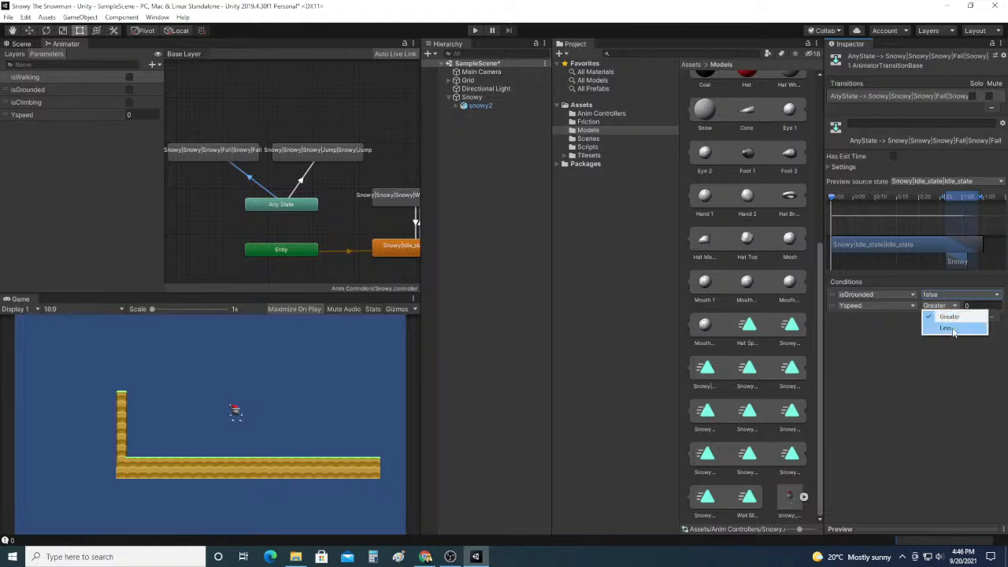
{"action": "left_click", "coordinate": [948, 327]}
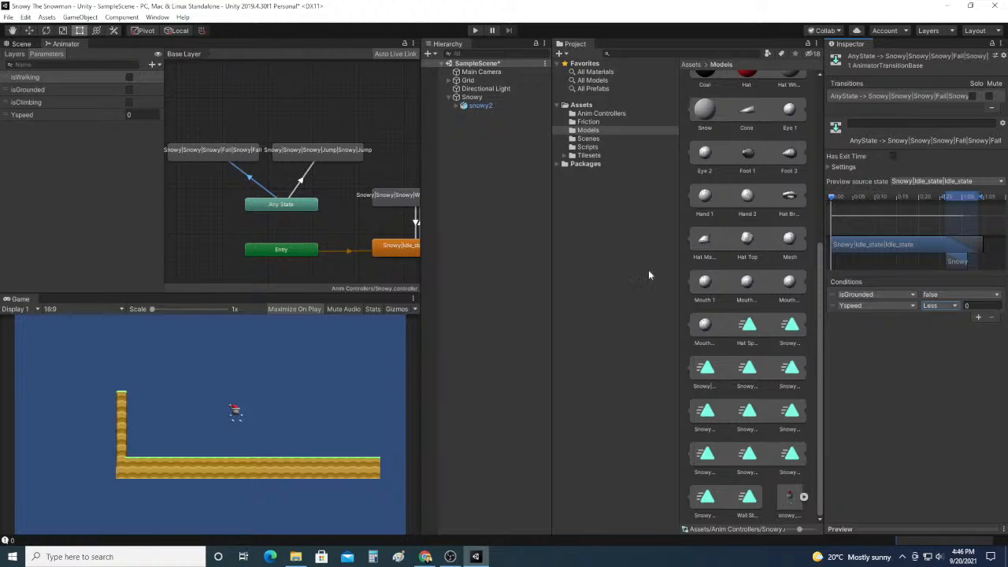
Step: Create a transition from the Jump state to the orange Idle state and select it for editing
{"action": "left_click", "coordinate": [334, 158]}
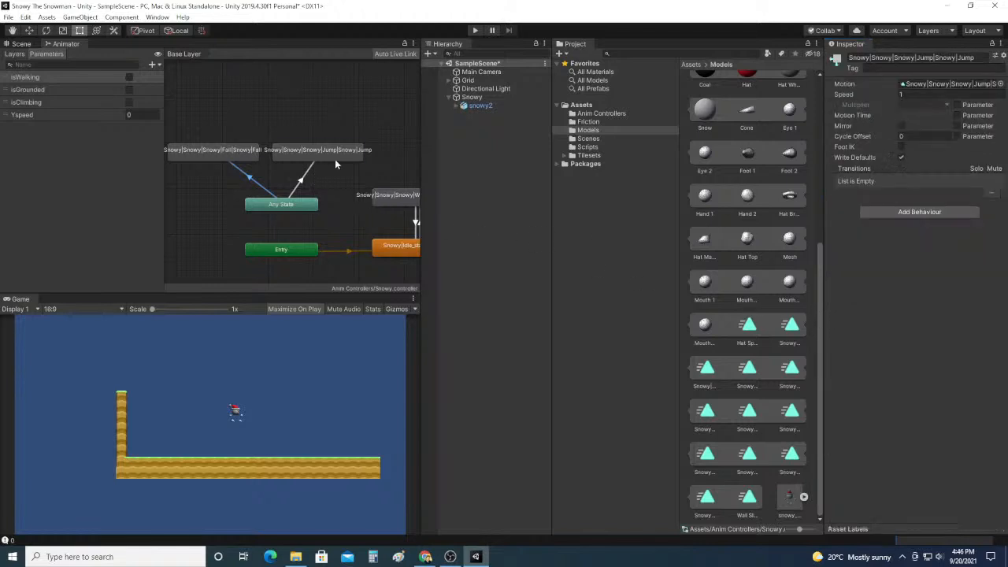
{"action": "right_click", "coordinate": [335, 157]}
{"action": "left_click", "coordinate": [359, 167]}
{"action": "left_click", "coordinate": [388, 245]}
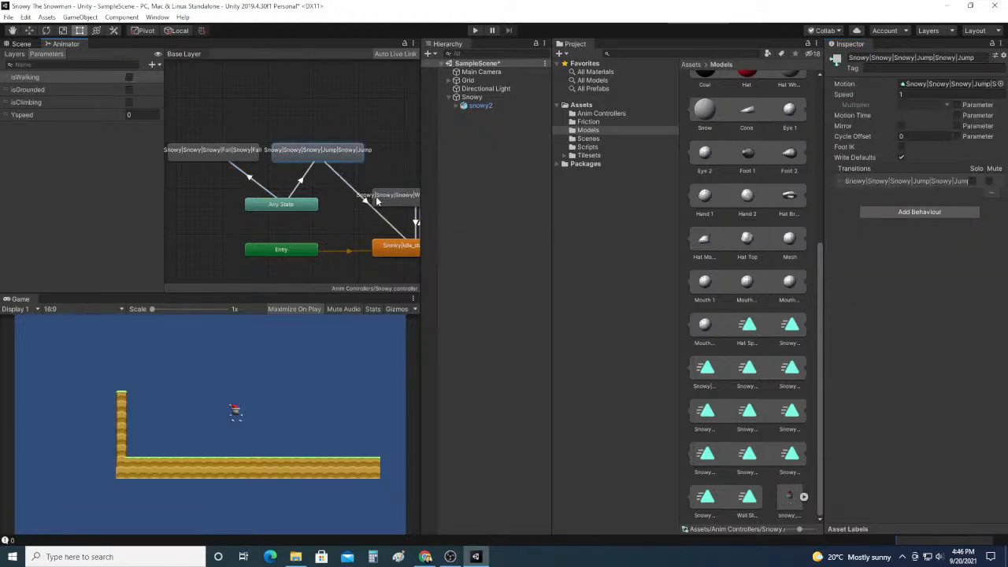
{"action": "left_click", "coordinate": [354, 189]}
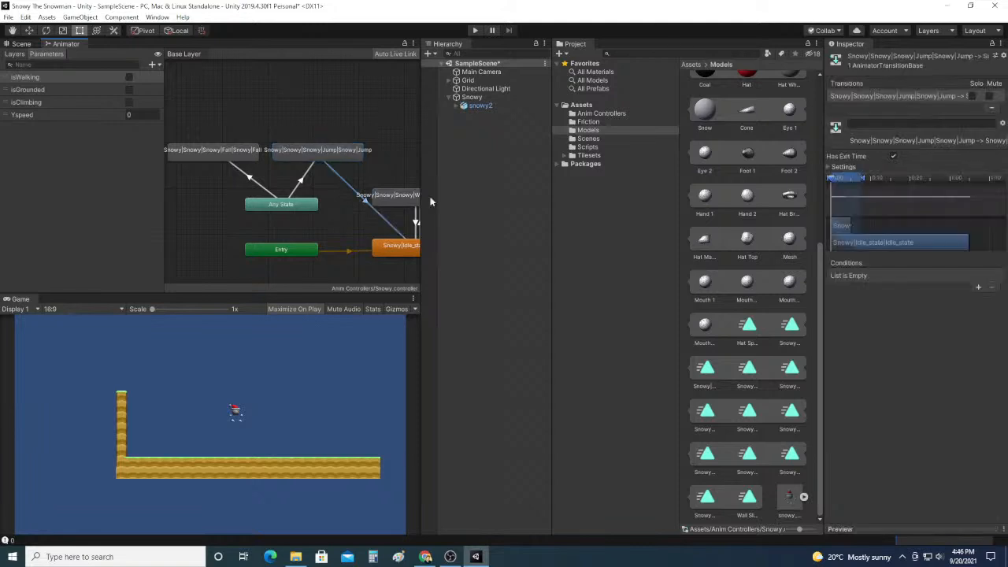
Step: Require isGrounded true on the Jump to Idle transition and shorten its blend, with exit time turned off
{"action": "left_click", "coordinate": [979, 289]}
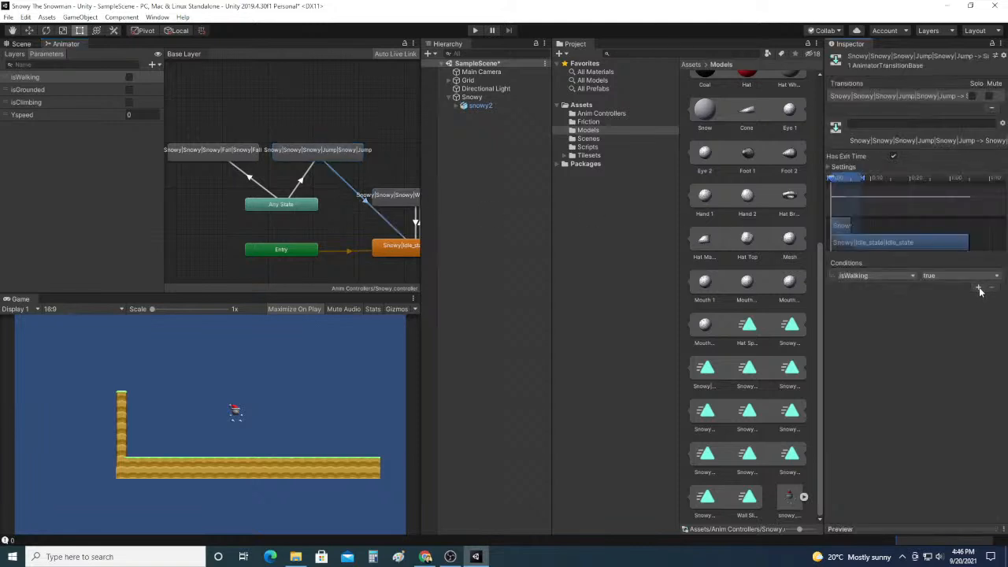
{"action": "left_click", "coordinate": [911, 276]}
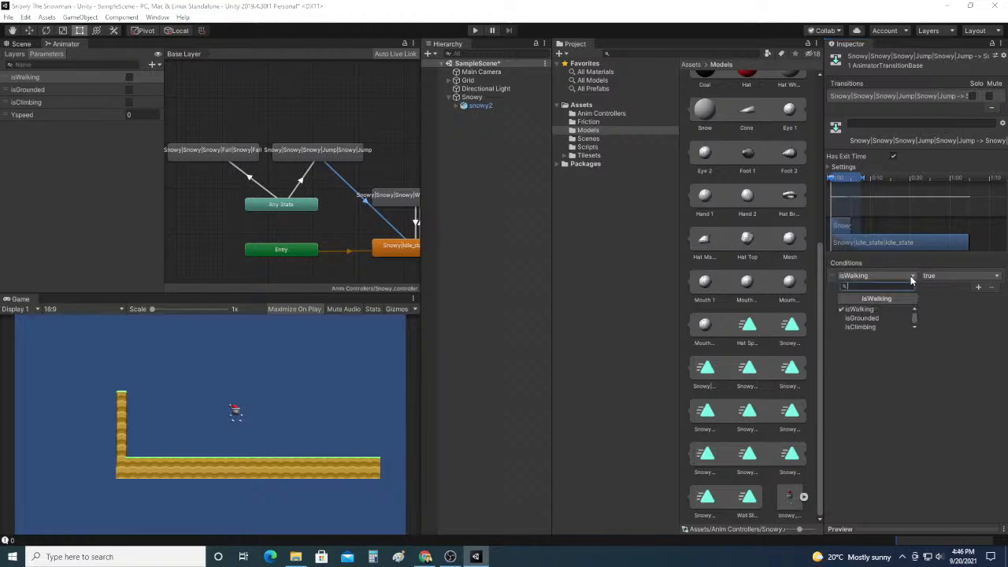
{"action": "left_click", "coordinate": [884, 319]}
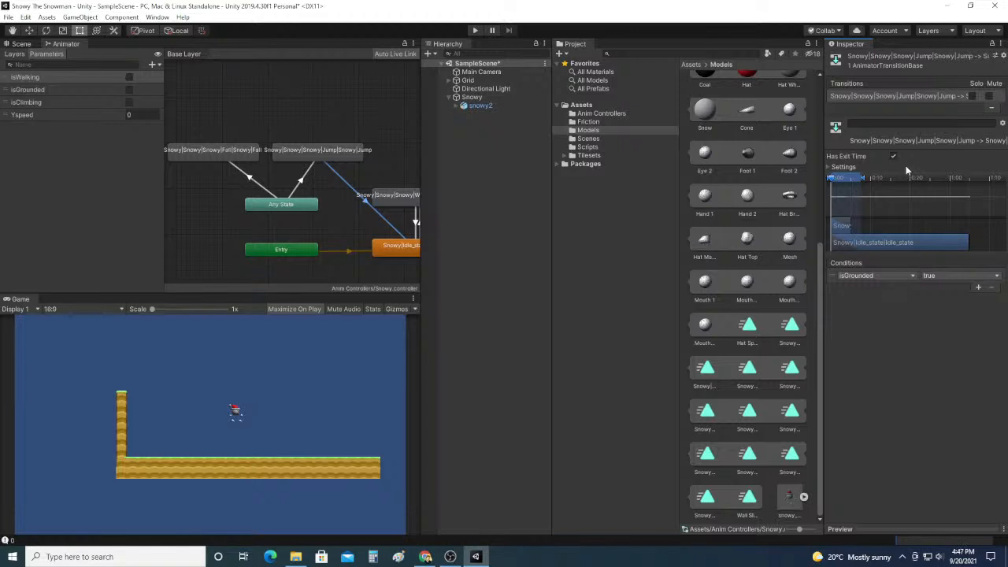
{"action": "left_click_drag", "start_coordinate": [861, 180], "coordinate": [841, 183]}
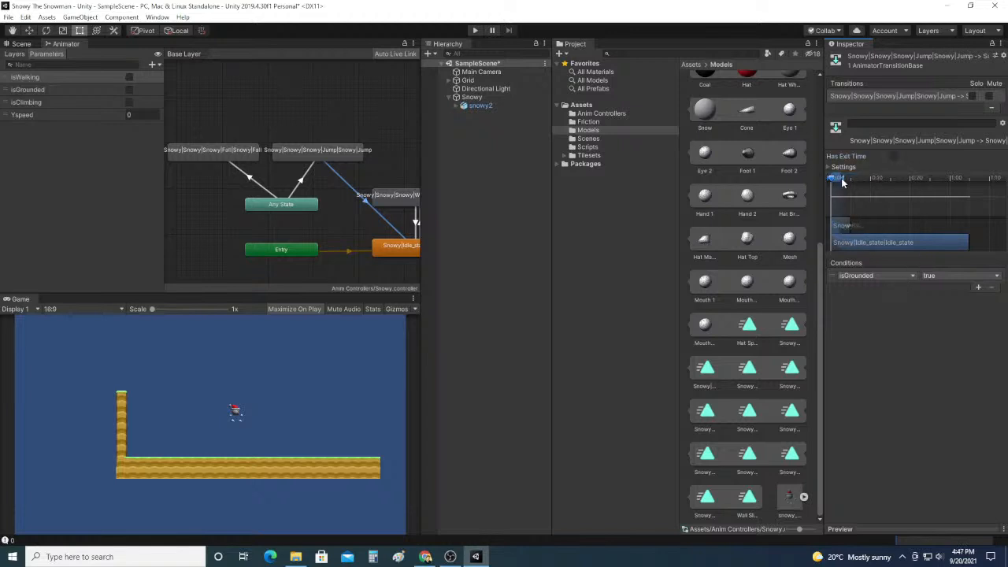
Step: Create a transition from the Fall state to the Idle state and select it for editing
{"action": "left_click", "coordinate": [241, 150]}
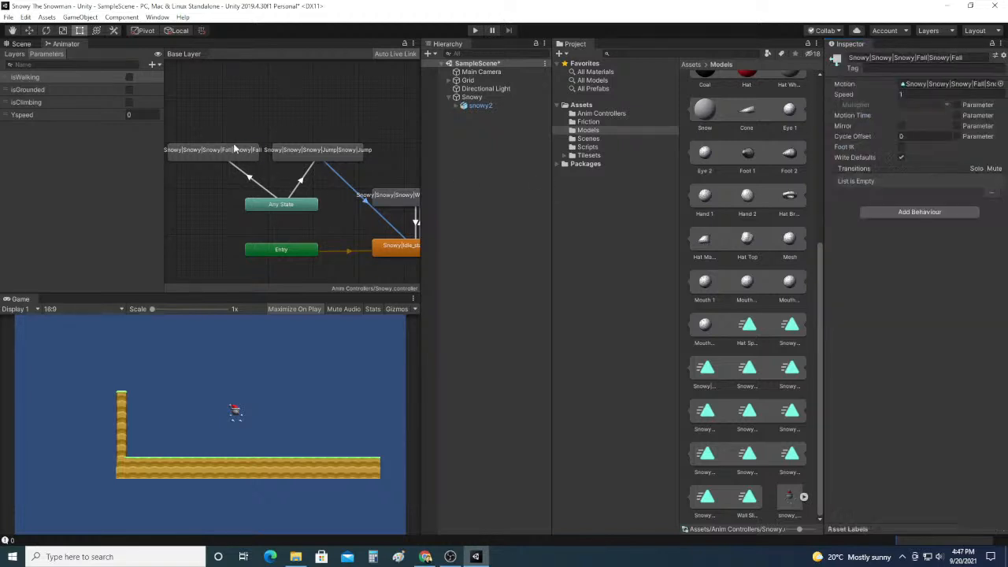
{"action": "right_click", "coordinate": [240, 151]}
{"action": "left_click", "coordinate": [267, 158]}
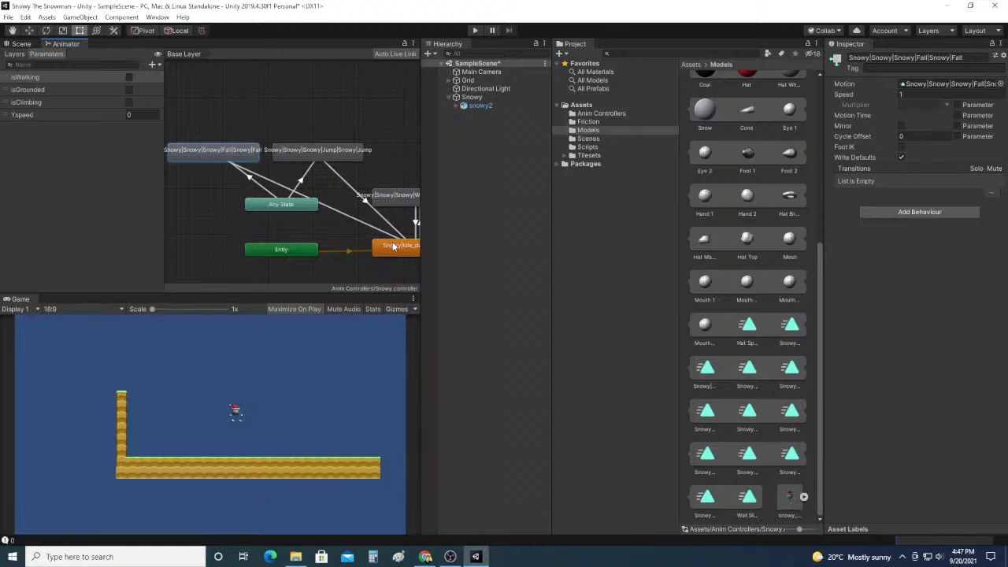
{"action": "left_click", "coordinate": [395, 245]}
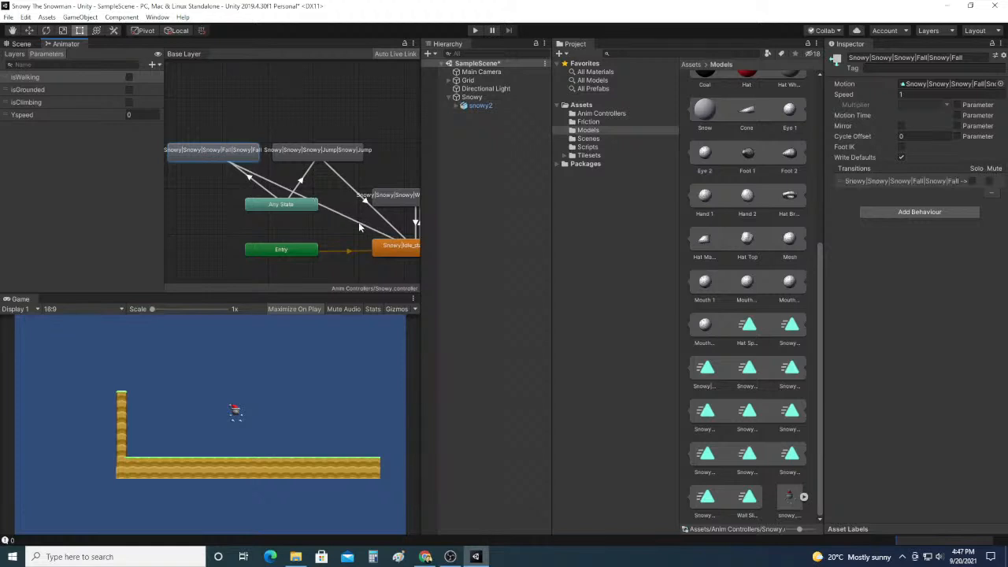
{"action": "left_click", "coordinate": [359, 227]}
Step: Add an isGrounded true condition to the Fall to Idle transition
{"action": "left_click", "coordinate": [978, 287]}
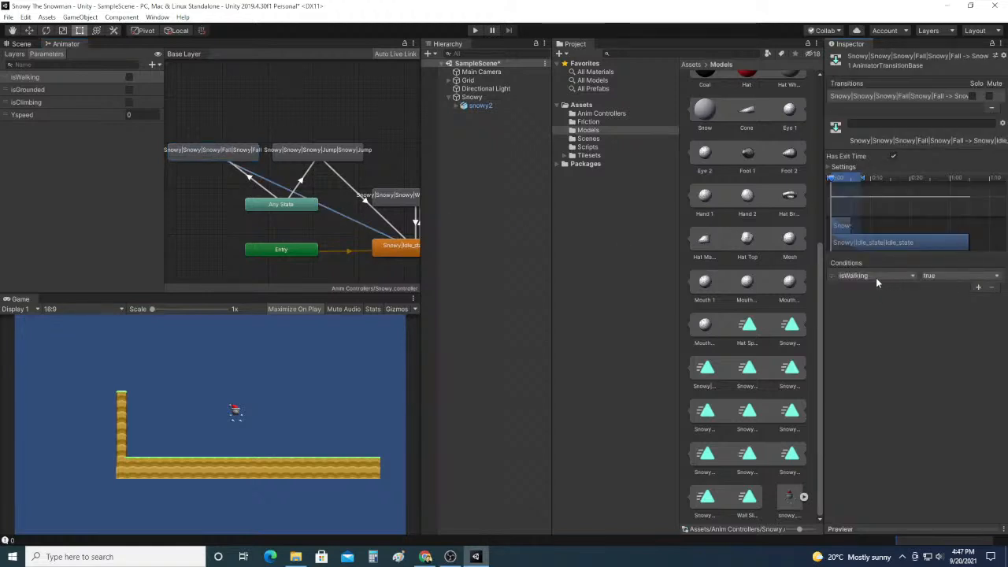
{"action": "left_click", "coordinate": [875, 276]}
{"action": "left_click", "coordinate": [881, 318]}
{"action": "left_click", "coordinate": [955, 276]}
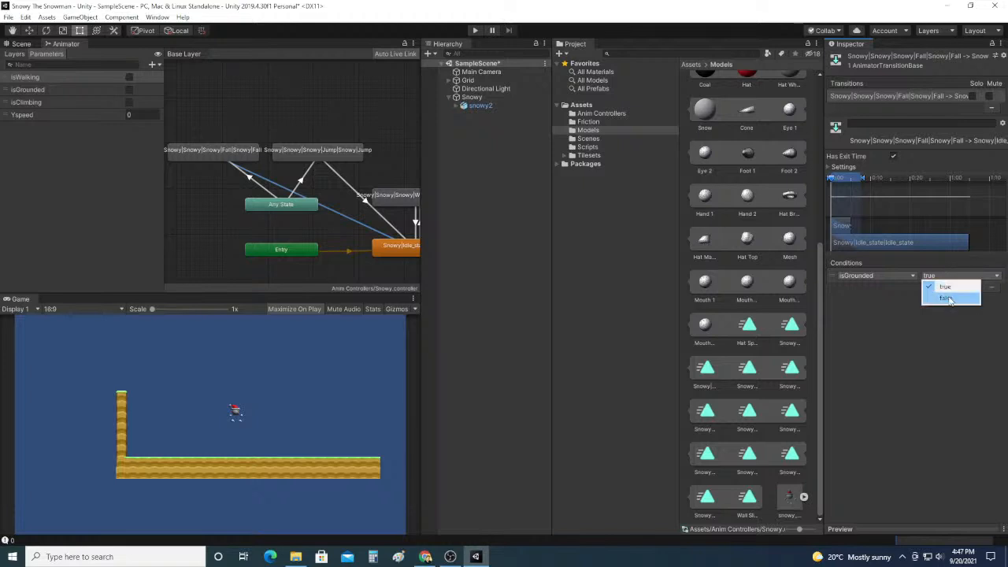
{"action": "left_click", "coordinate": [948, 296]}
{"action": "left_click", "coordinate": [948, 278]}
{"action": "left_click", "coordinate": [946, 285]}
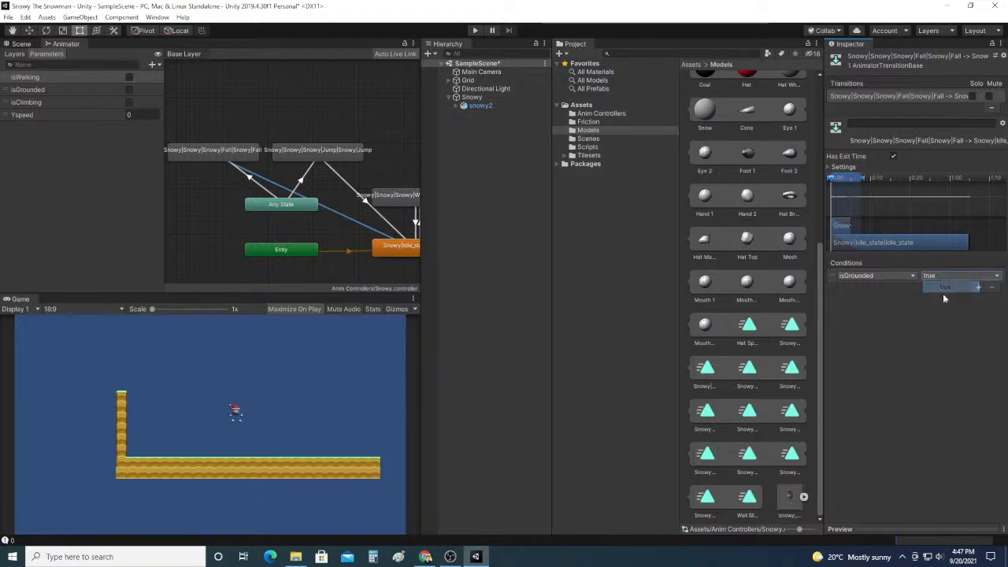
Step: Shorten the Fall to Idle transition's blend with exit time turned off, and enter play mode
{"action": "mouse_move", "coordinate": [861, 180]}
{"action": "left_mouse_down"}
{"action": "mouse_move", "coordinate": [870, 182]}
{"action": "mouse_move", "coordinate": [848, 181]}
{"action": "left_mouse_up"}
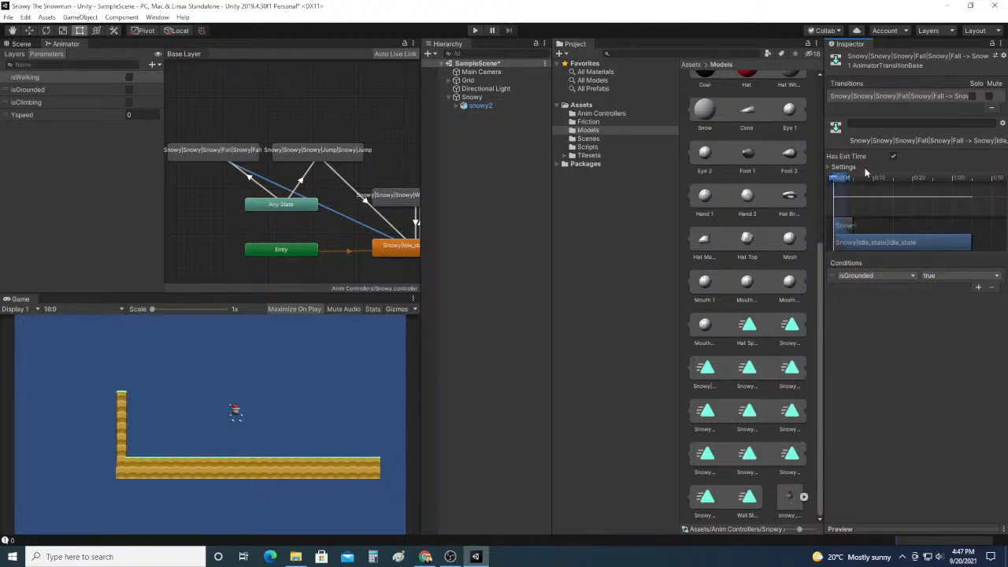
{"action": "left_click", "coordinate": [893, 156]}
{"action": "left_click", "coordinate": [475, 30]}
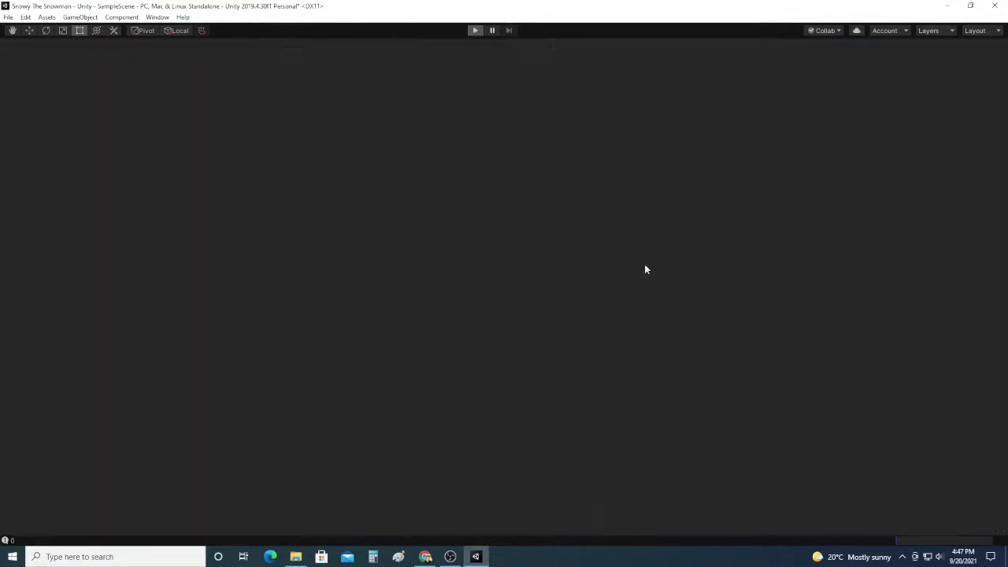
Step: Play-test the snowman walking both ways, jumping and falling across the platform and wall, and exit play mode
{"action": "key", "text": "Right"}
{"action": "key", "text": "space"}
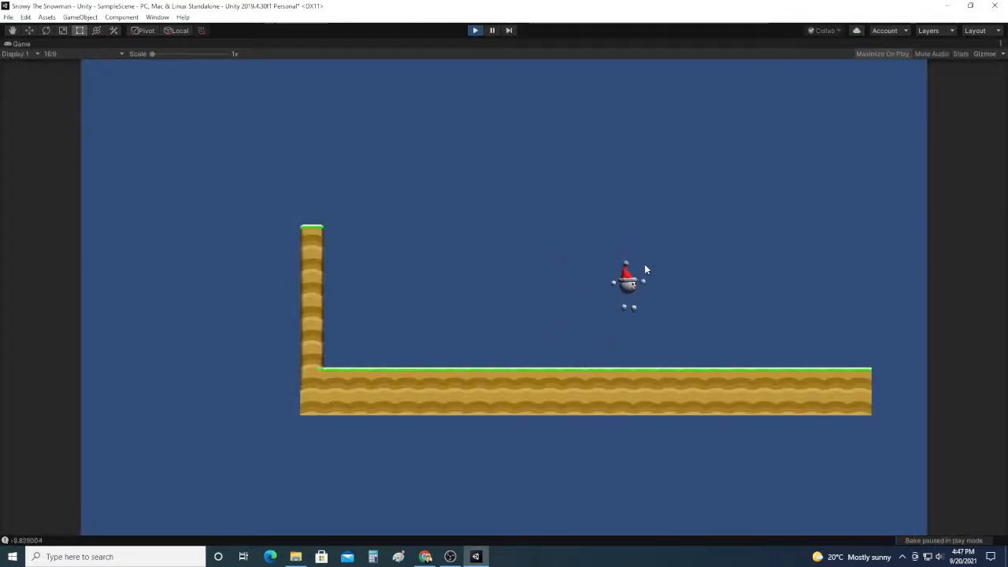
{"action": "key", "text": "space"}
{"action": "key", "text": "Right"}
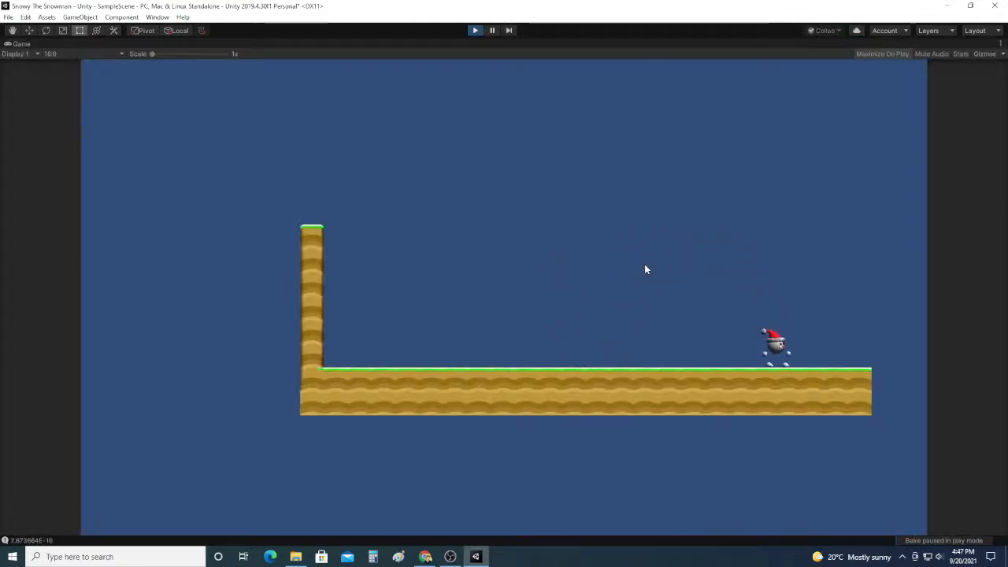
{"action": "key", "text": "Left"}
{"action": "key", "text": "space"}
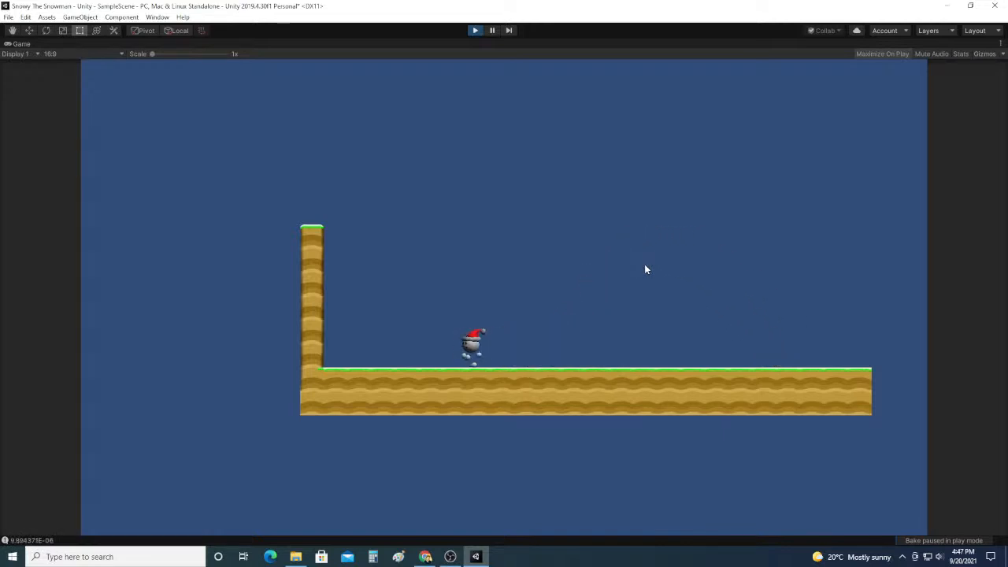
{"action": "key", "text": "space"}
{"action": "key", "text": "space"}
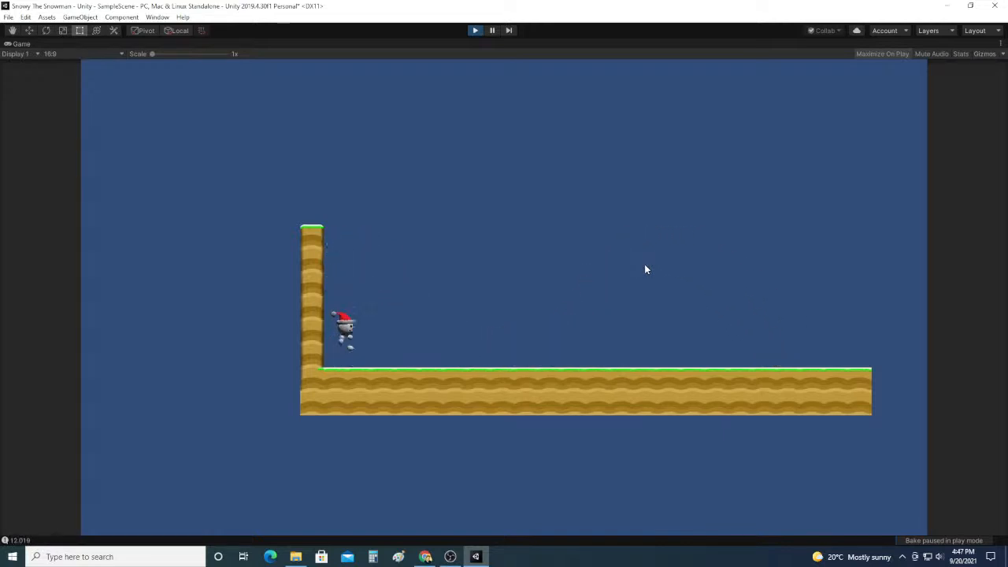
{"action": "key", "text": "Right"}
{"action": "key", "text": "space"}
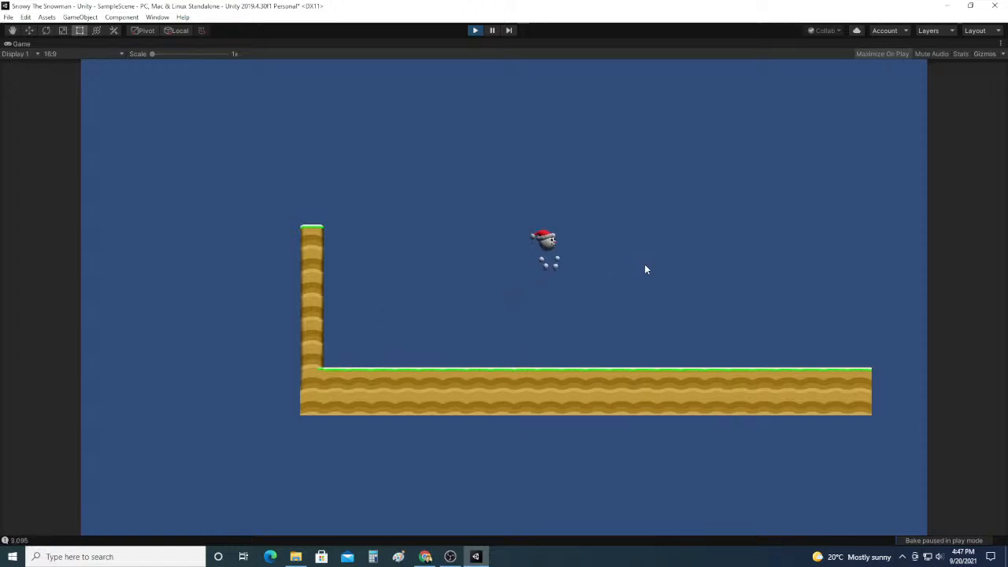
{"action": "key", "text": "space"}
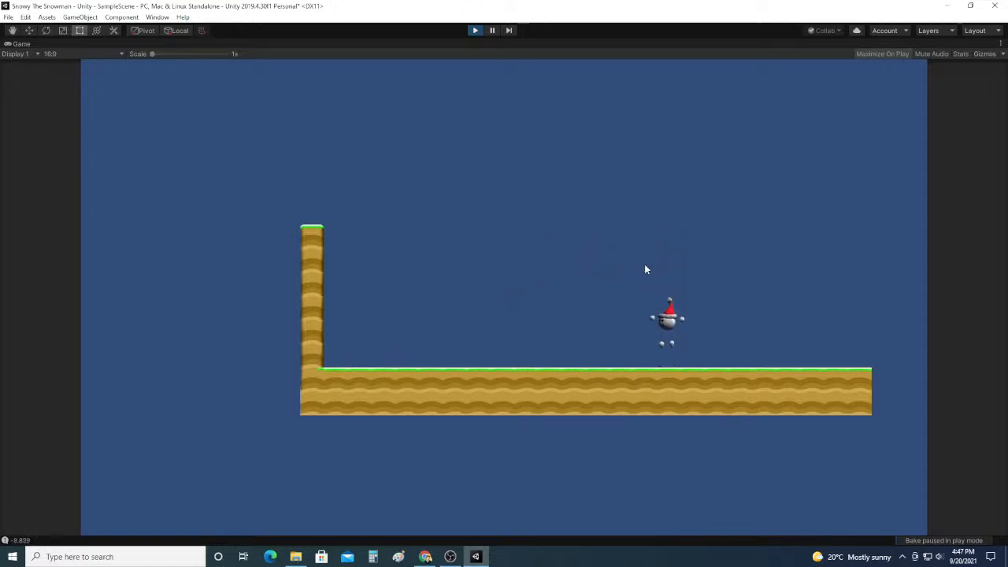
{"action": "key", "text": "space"}
{"action": "key", "text": "Left"}
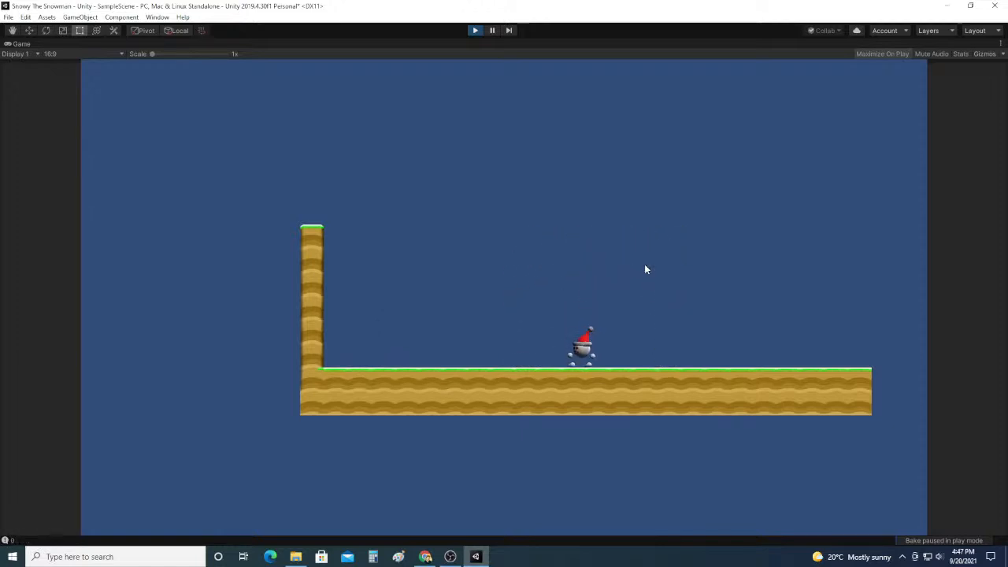
{"action": "key", "text": "space"}
{"action": "key", "text": "Left"}
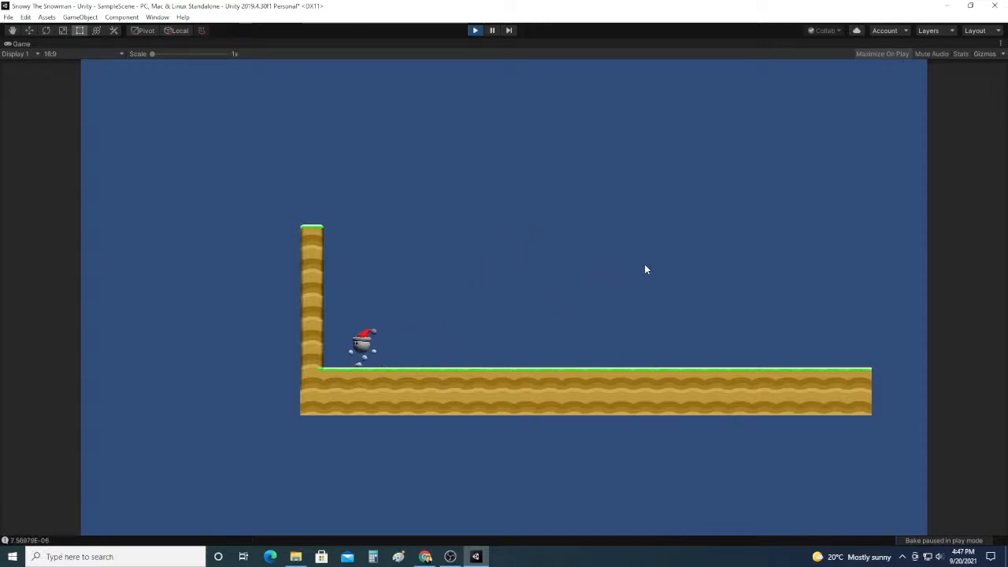
{"action": "key", "text": "Right"}
{"action": "key", "text": "space"}
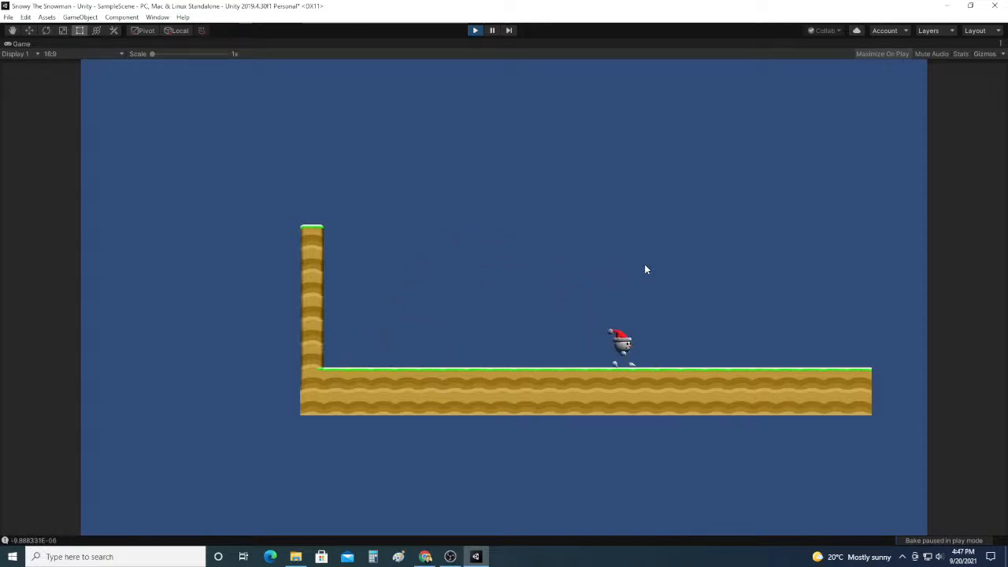
{"action": "key", "text": "space"}
{"action": "key", "text": "Left"}
{"action": "key", "text": "space"}
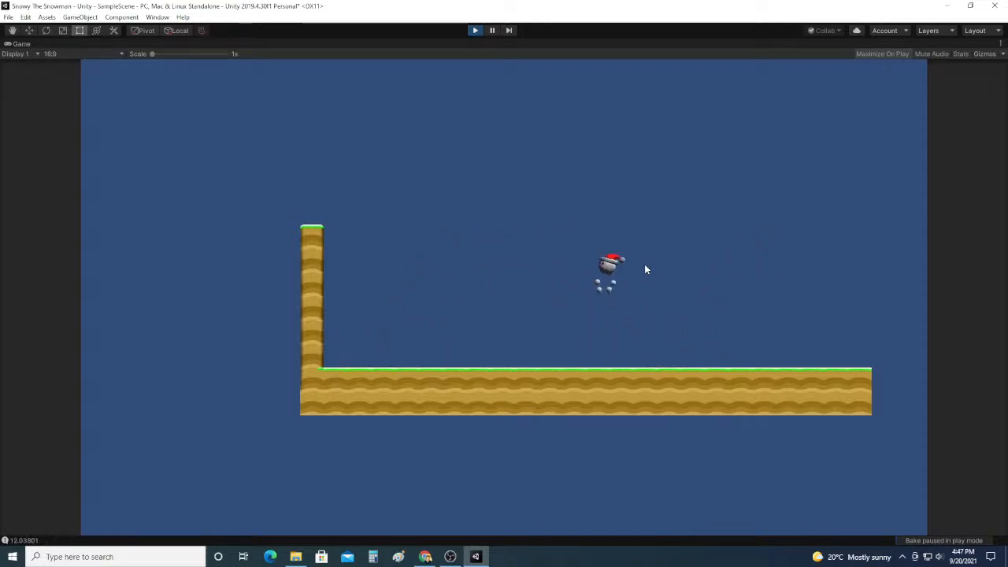
{"action": "key", "text": "space"}
{"action": "key", "text": "Right"}
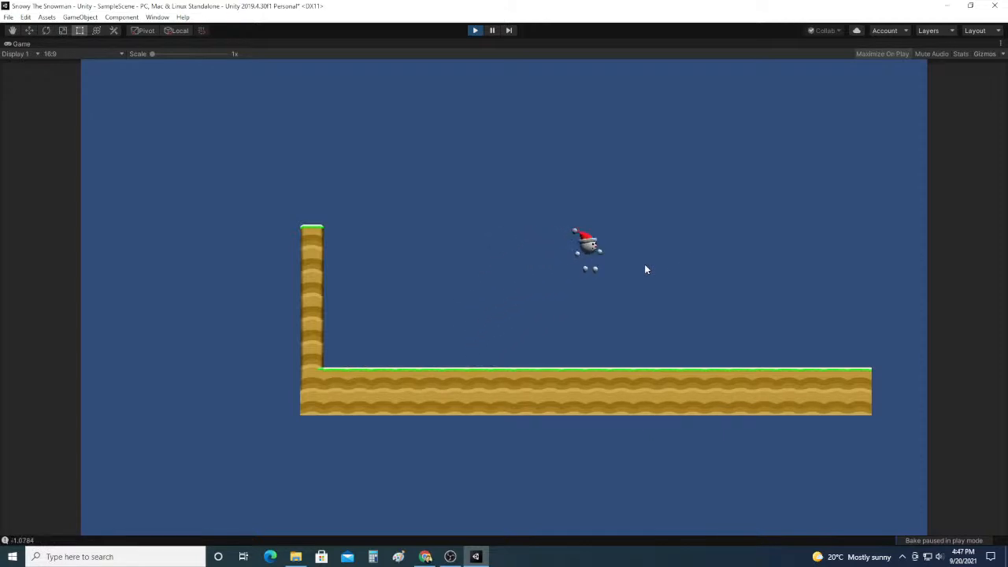
{"action": "key", "text": "space"}
{"action": "key", "text": "Left"}
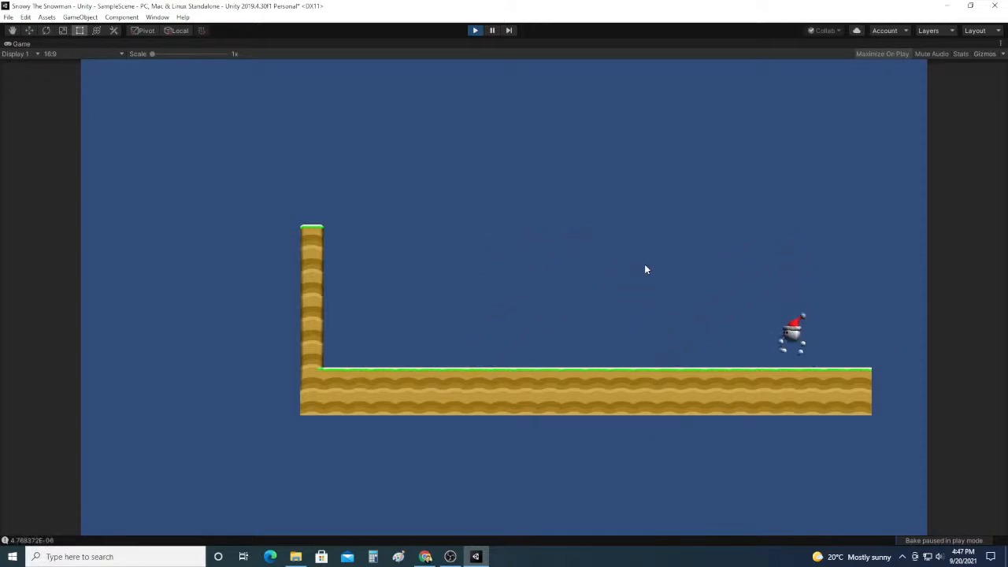
{"action": "key", "text": "space"}
{"action": "key", "text": "space"}
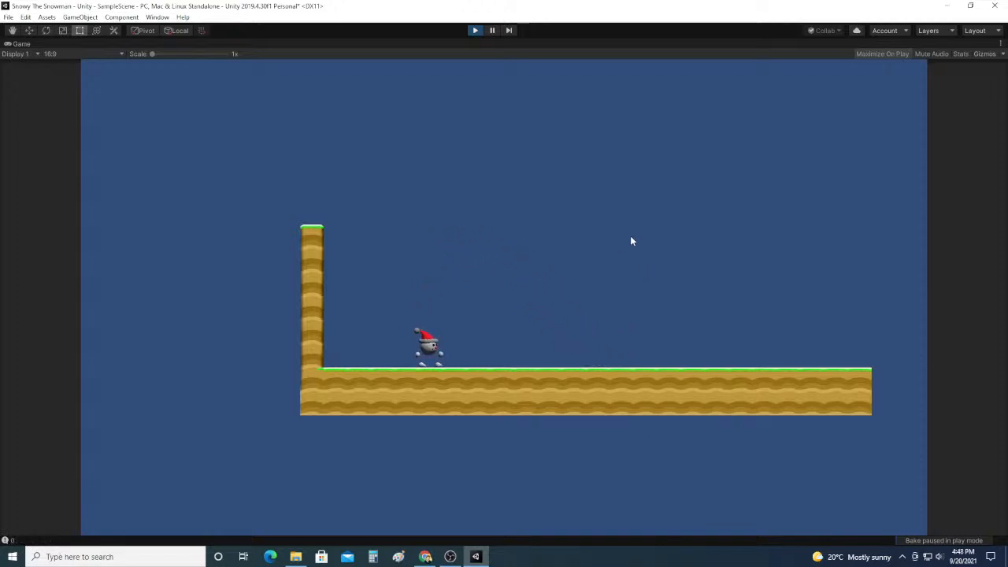
{"action": "left_click", "coordinate": [477, 30]}
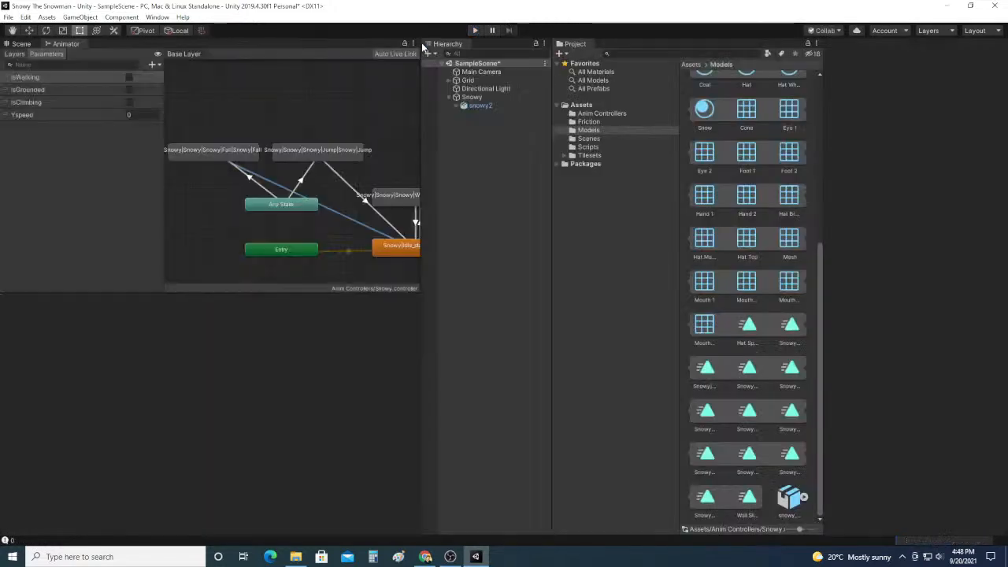
Step: Set the Physics 2D gravity Y value to -39.81 in the project settings and close them
{"action": "left_click", "coordinate": [25, 16]}
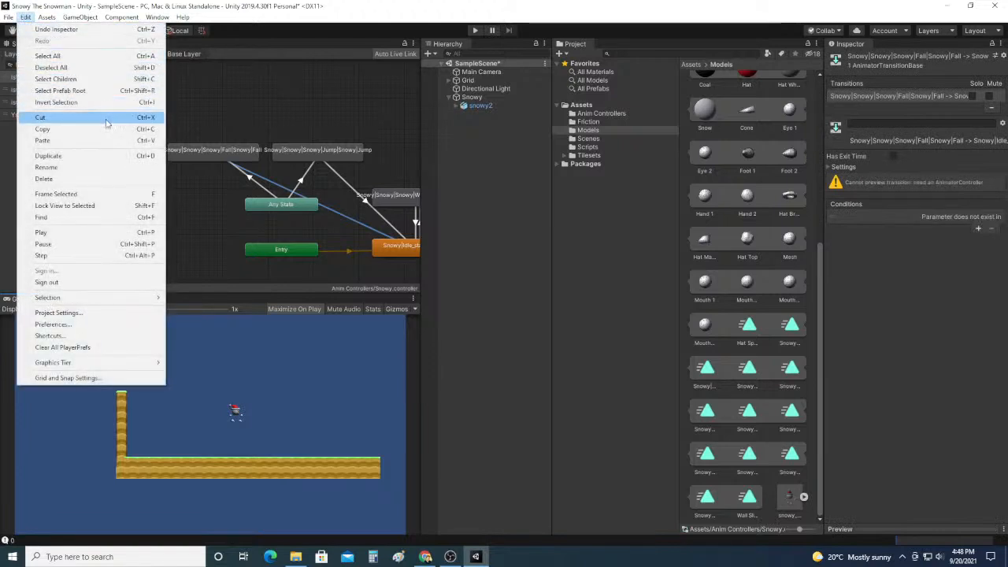
{"action": "mouse_move", "coordinate": [9, 18]}
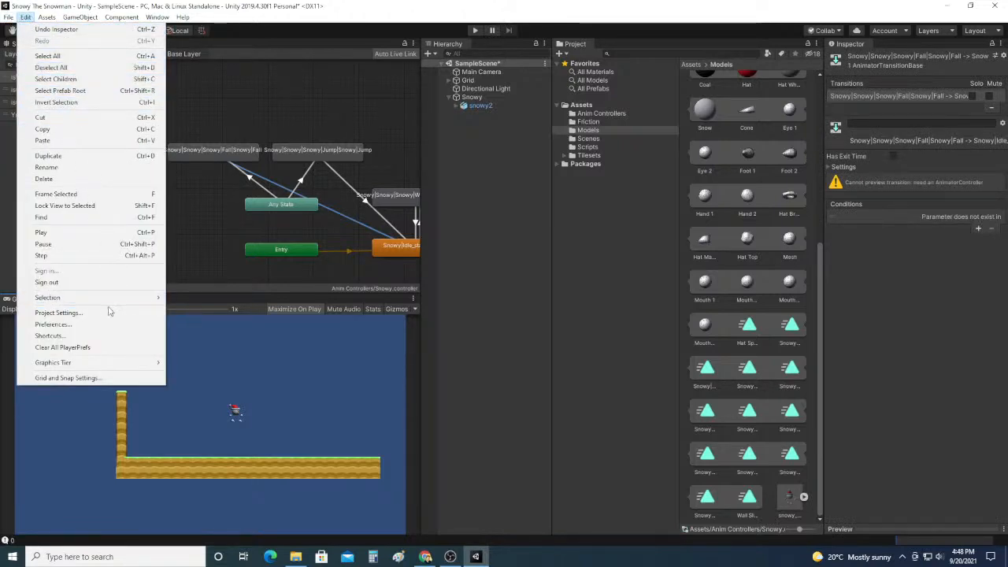
{"action": "left_click", "coordinate": [58, 312]}
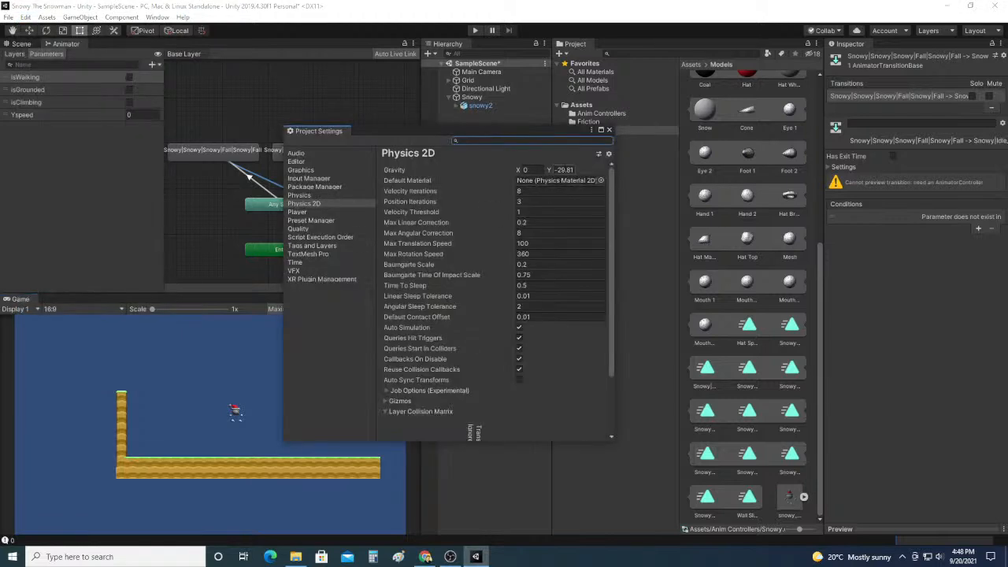
{"action": "left_click", "coordinate": [563, 170]}
{"action": "type", "text": "3"}
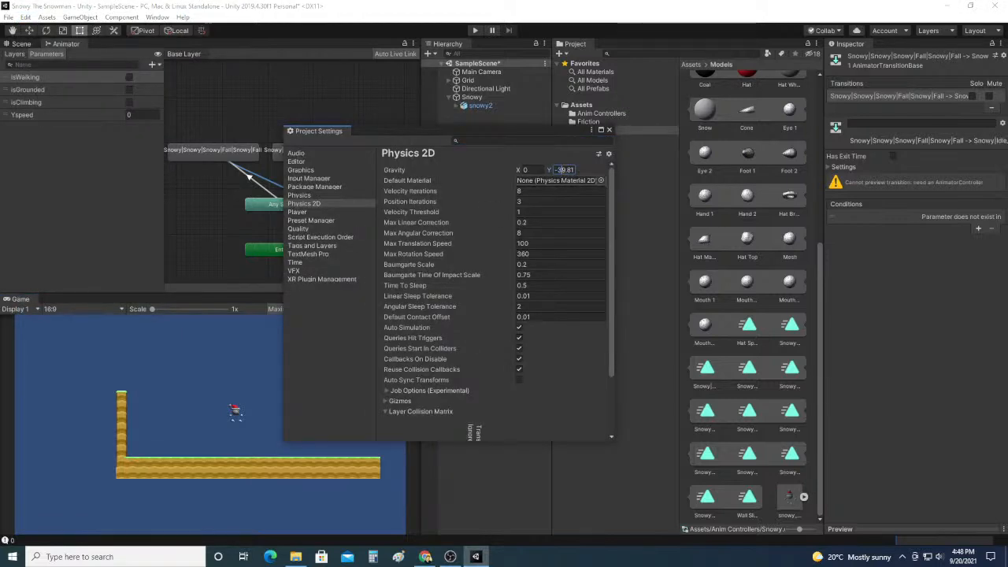
{"action": "left_click", "coordinate": [608, 129]}
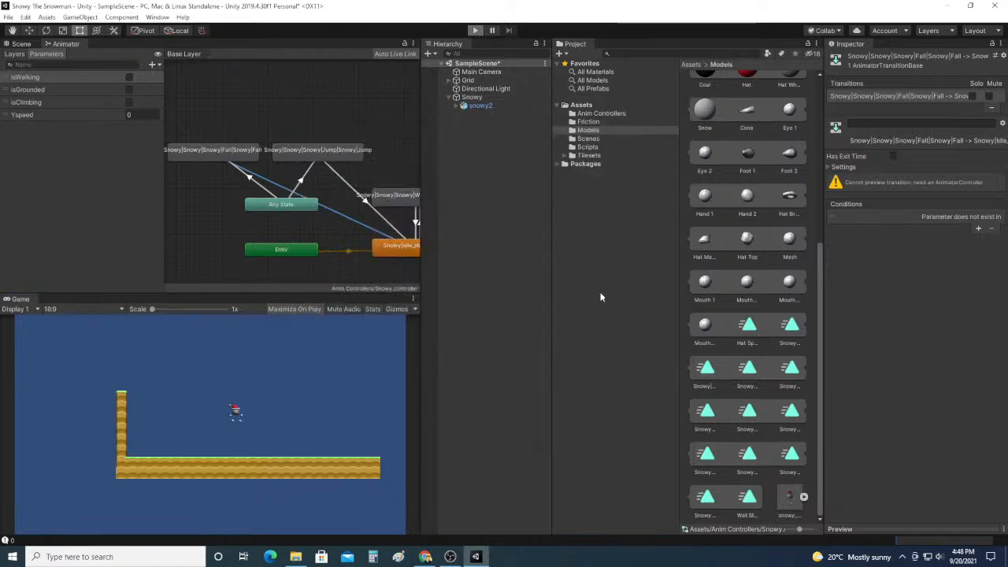
Step: Play-test the snowman's repeated jumps in place under the stronger gravity and exit play mode
{"action": "key", "text": "ctrl+p"}
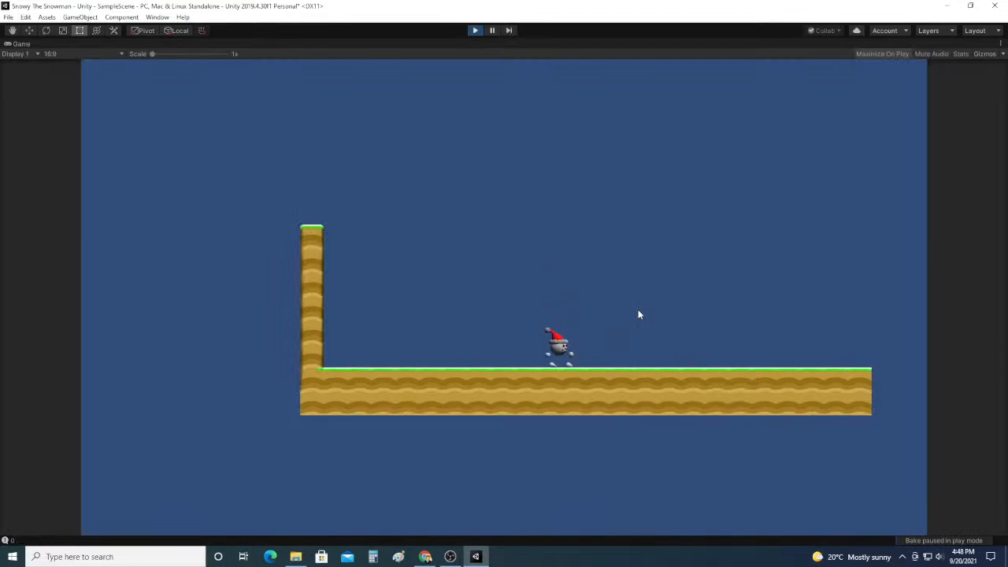
{"action": "key", "text": "space"}
{"action": "key", "text": "space"}
{"action": "key", "text": "space"}
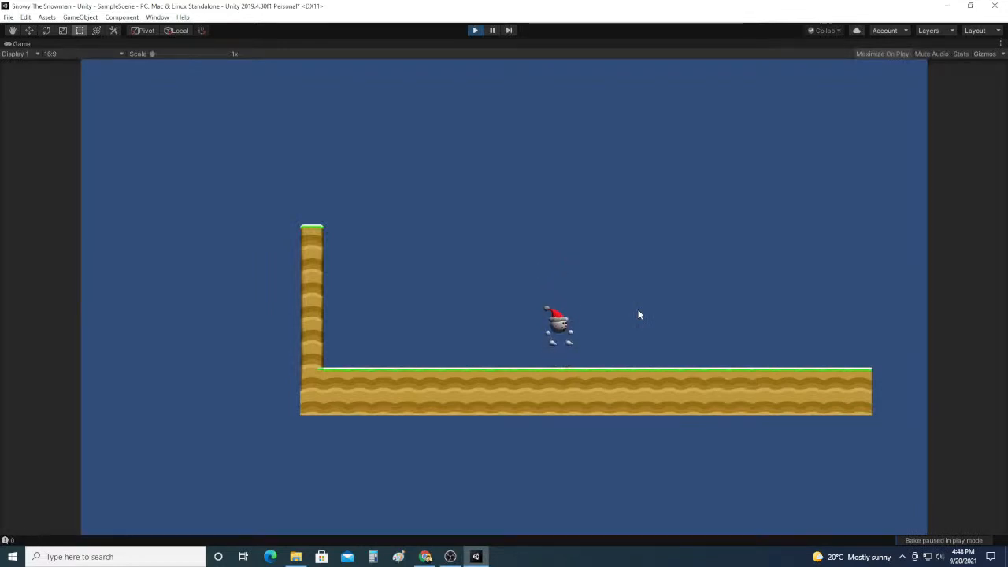
{"action": "key", "text": "space"}
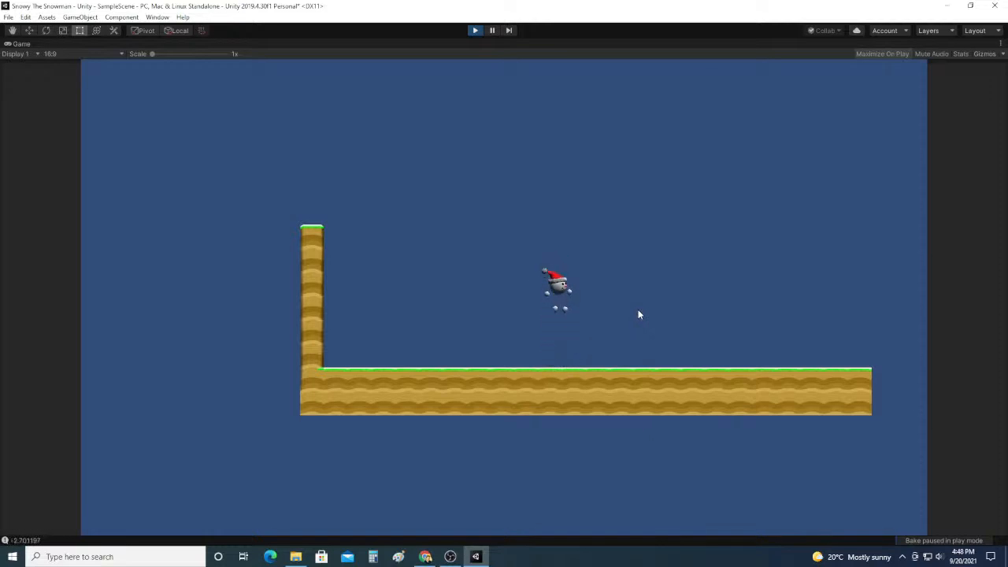
{"action": "key", "text": "space"}
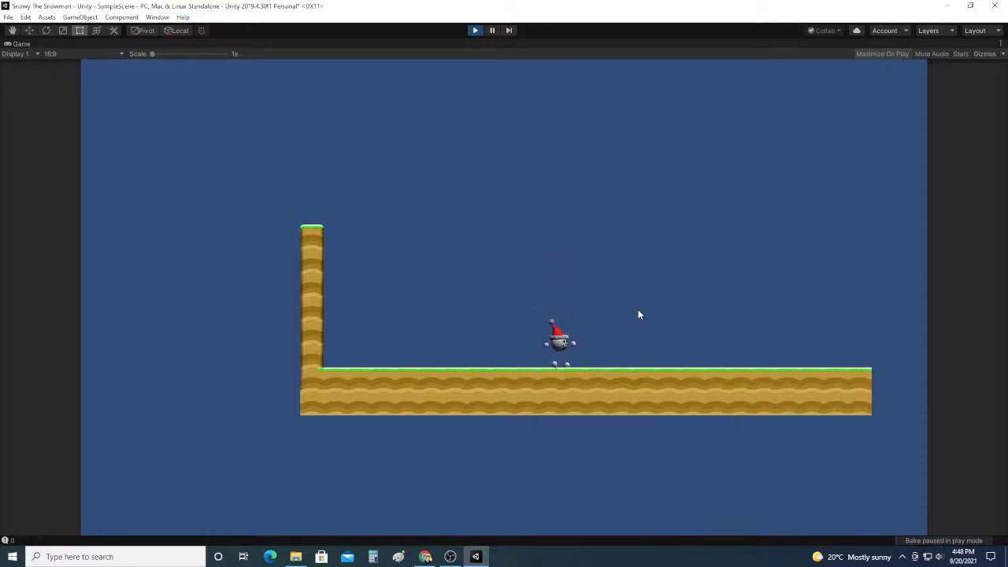
{"action": "key", "text": "space"}
{"action": "key", "text": "space"}
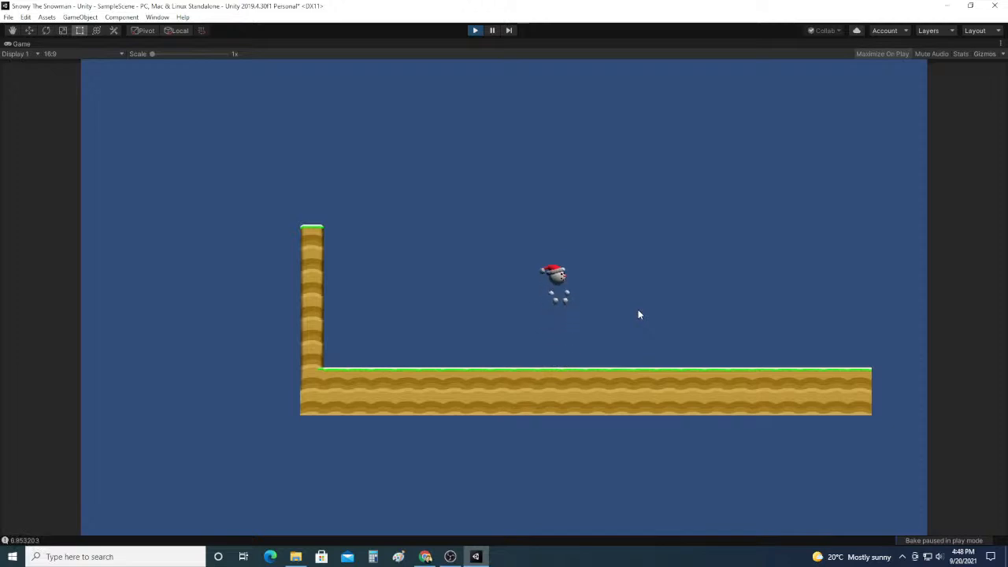
{"action": "key", "text": "space"}
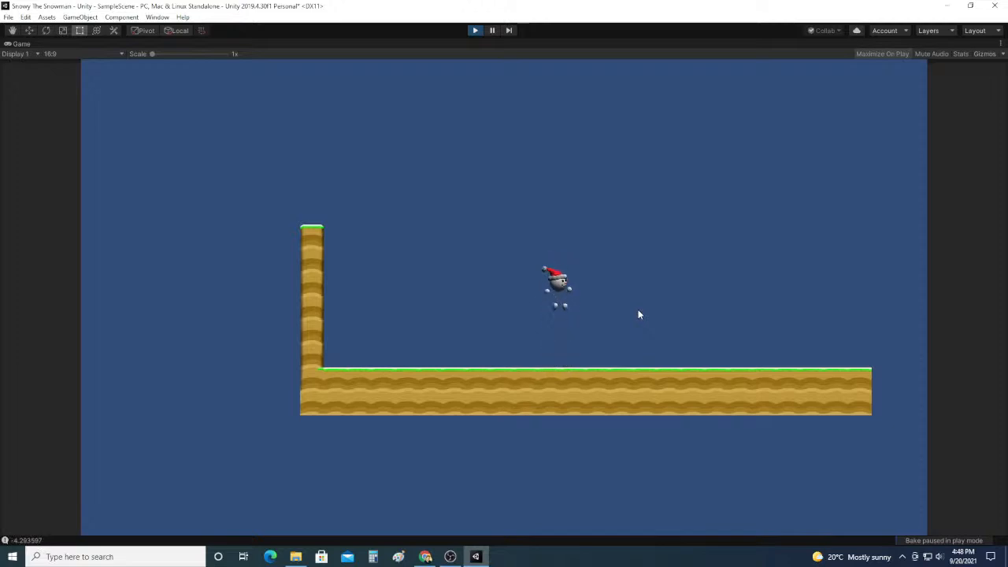
{"action": "left_click", "coordinate": [475, 30]}
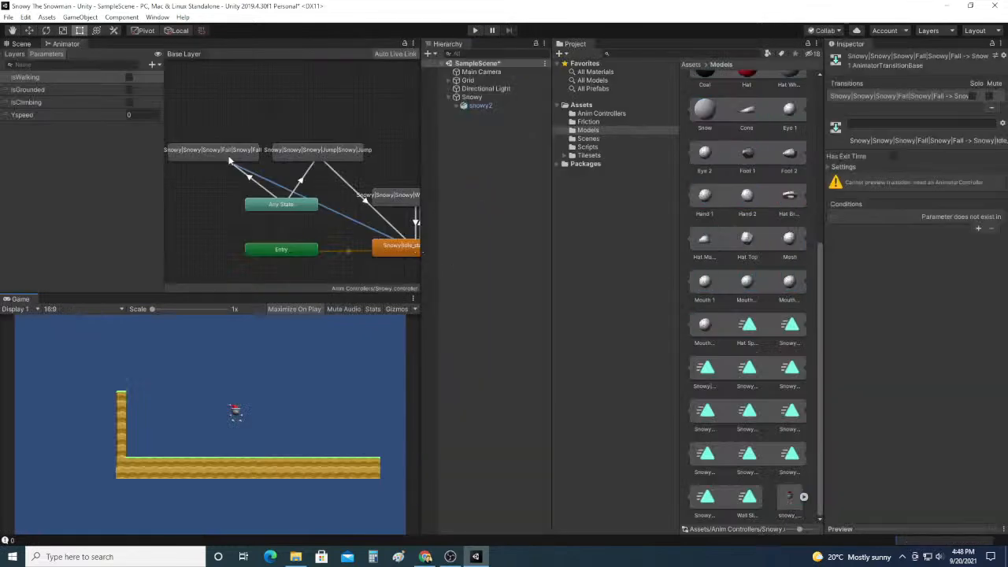
Step: Shorten the blend of the Fall to Idle transition further on its timeline
{"action": "middle_click_drag", "start_coordinate": [332, 186], "coordinate": [317, 206]}
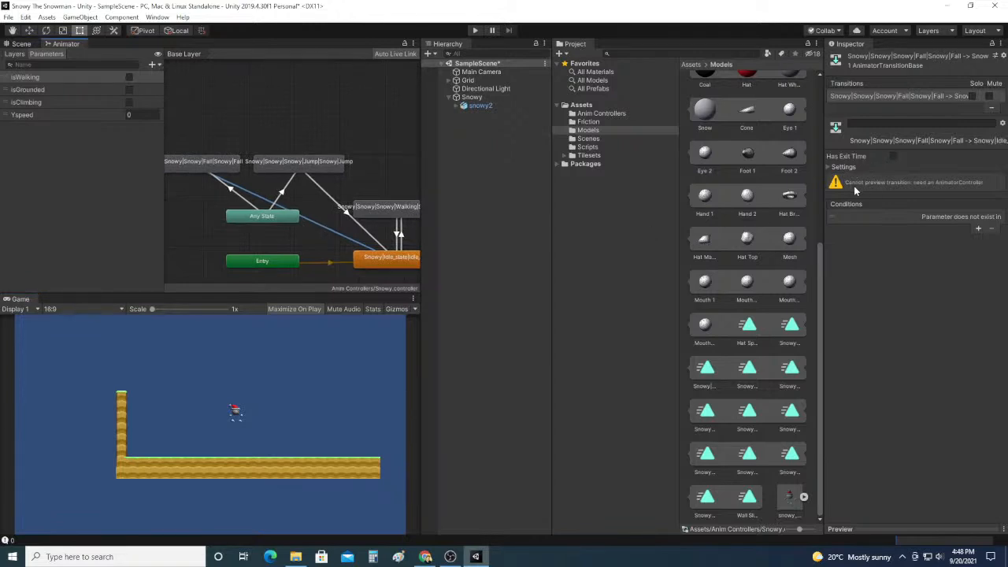
{"action": "double_click", "coordinate": [370, 257]}
{"action": "left_click", "coordinate": [342, 236]}
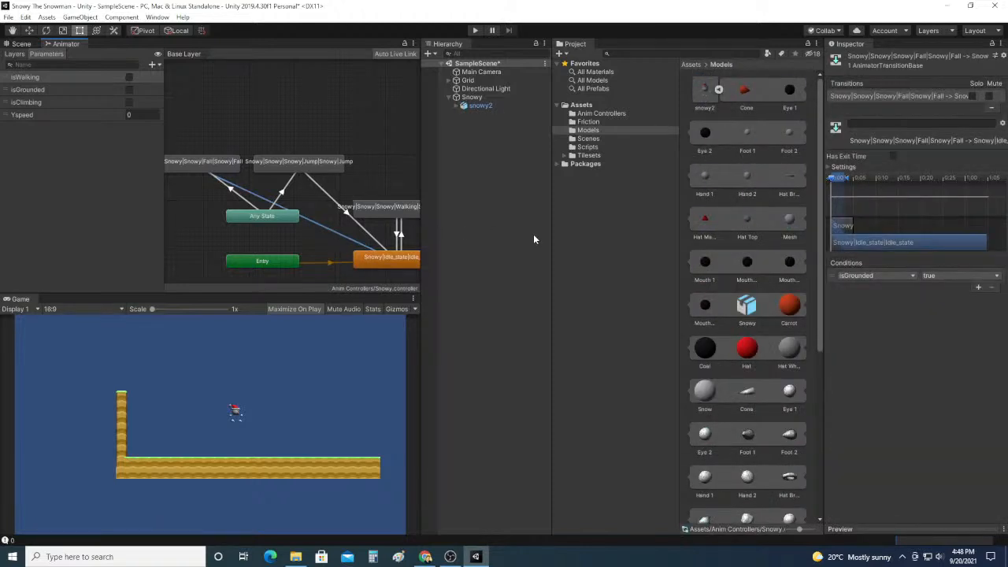
{"action": "left_click_drag", "start_coordinate": [862, 226], "coordinate": [892, 220]}
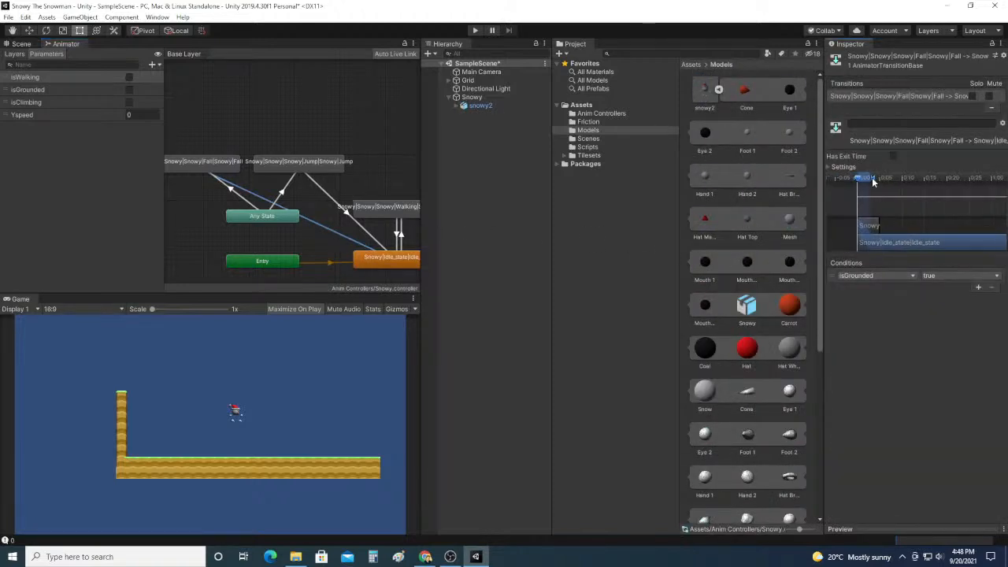
{"action": "left_click_drag", "start_coordinate": [872, 178], "coordinate": [864, 179]}
Step: Play-test the snowman's landings with several jumps in place to check the shorter Fall to Idle blend, and exit play mode
{"action": "left_click", "coordinate": [475, 29]}
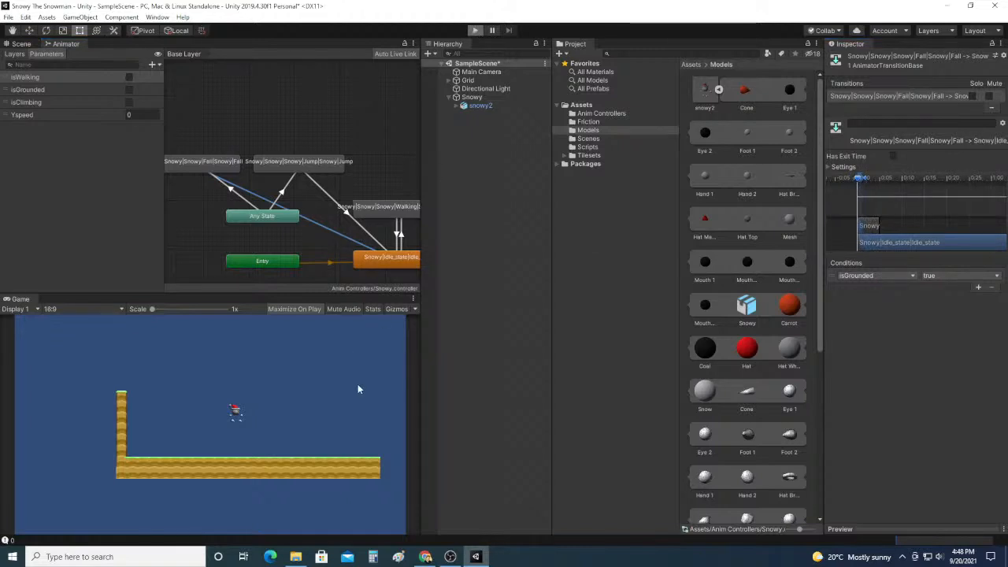
{"action": "key", "text": "space"}
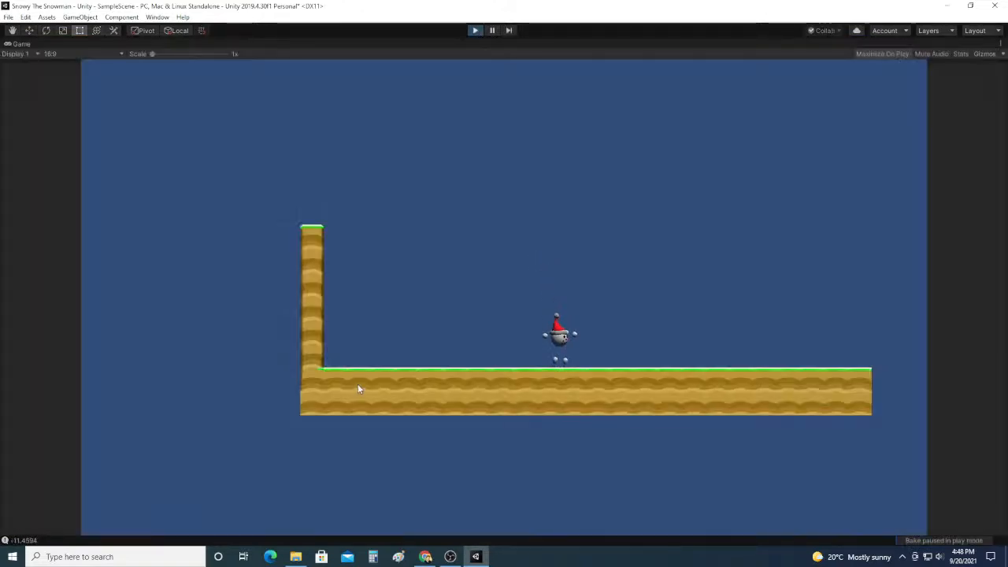
{"action": "key", "text": "space"}
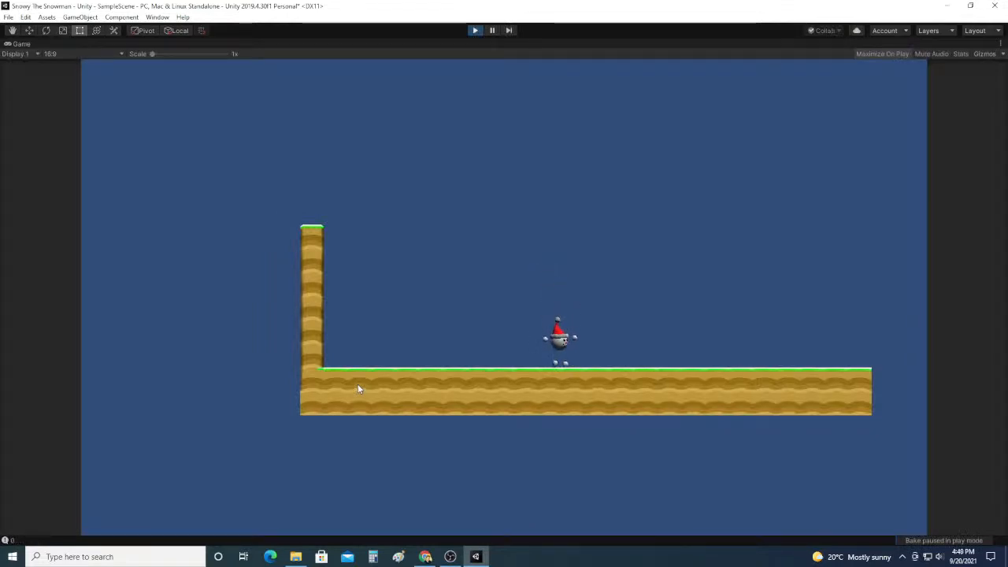
{"action": "key", "text": "space"}
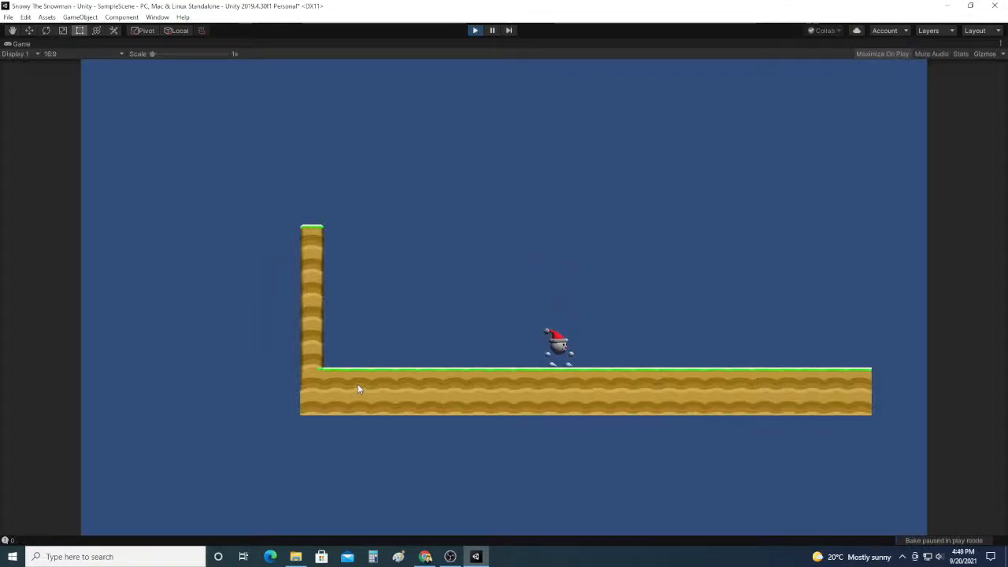
{"action": "key", "text": "space"}
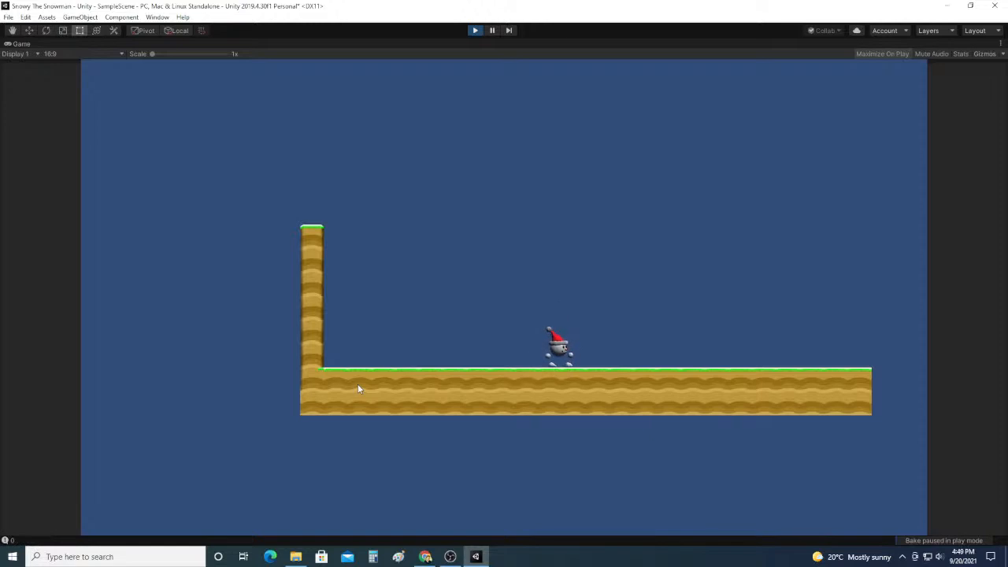
{"action": "left_click", "coordinate": [475, 29]}
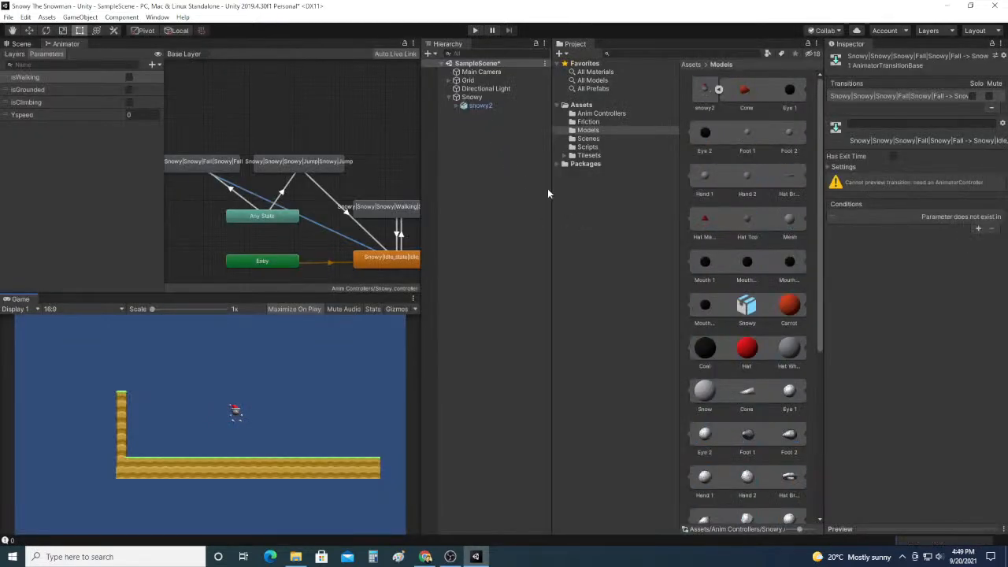
Step: Play-test the snowman walking and jumping in both directions along the platform to check the landings, and exit play mode
{"action": "left_click", "coordinate": [224, 163]}
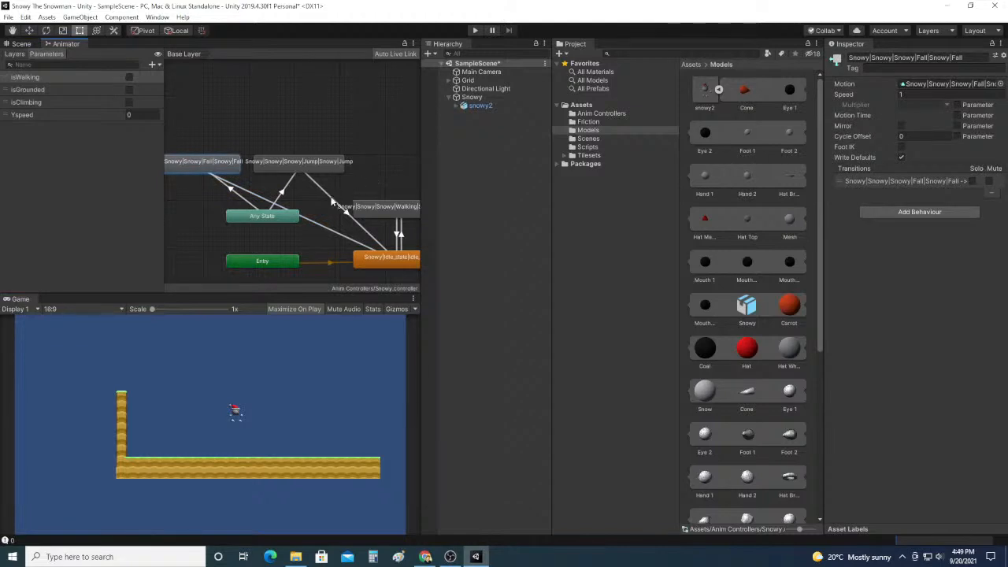
{"action": "left_click", "coordinate": [272, 202]}
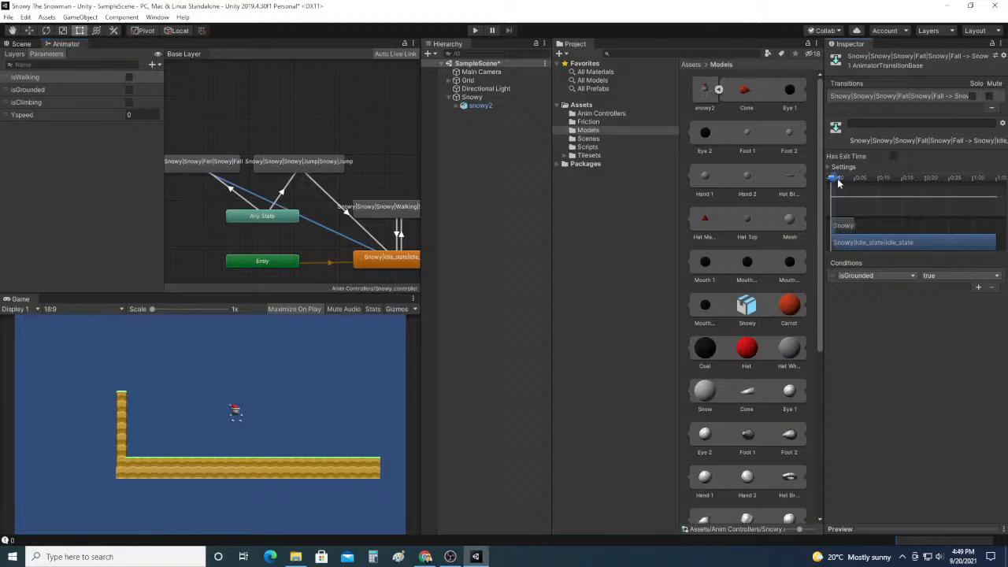
{"action": "left_click", "coordinate": [475, 30]}
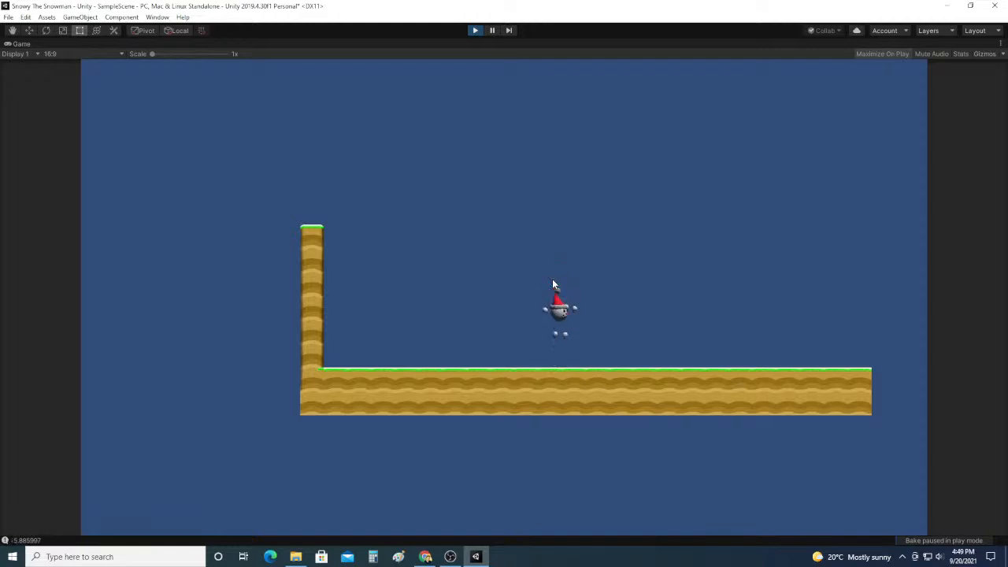
{"action": "key", "text": "Left"}
{"action": "key", "text": "space"}
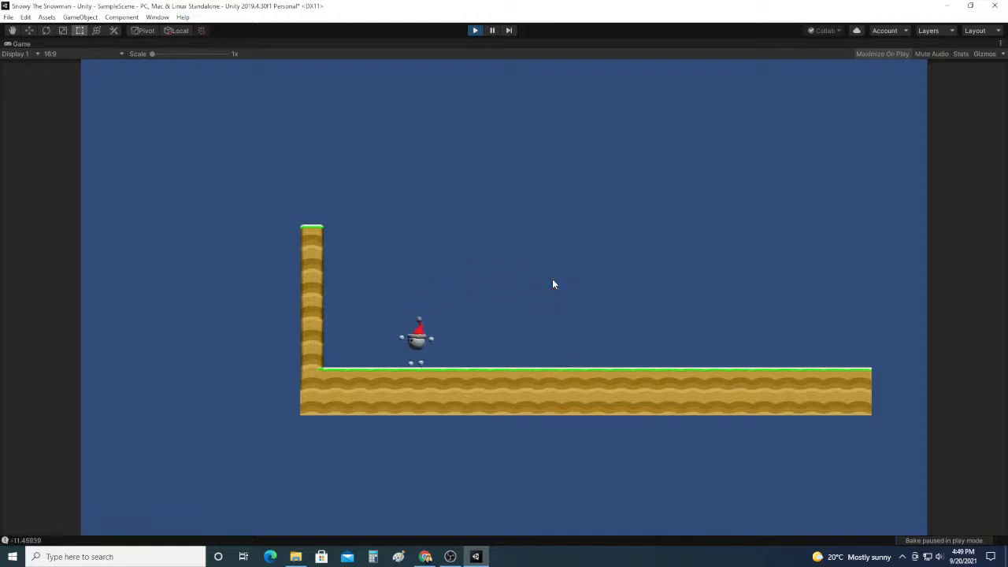
{"action": "key", "text": "space"}
{"action": "key", "text": "Right"}
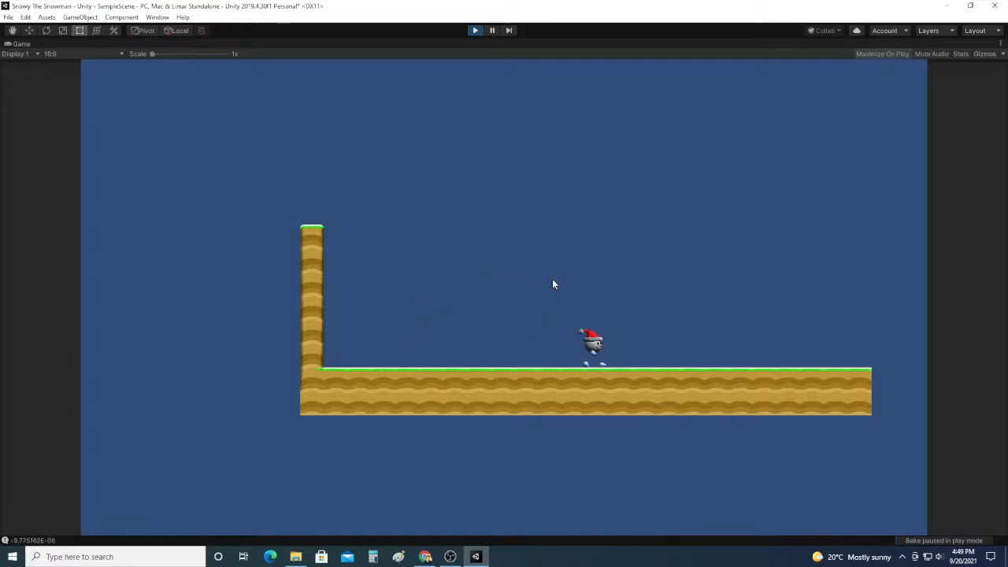
{"action": "key", "text": "space"}
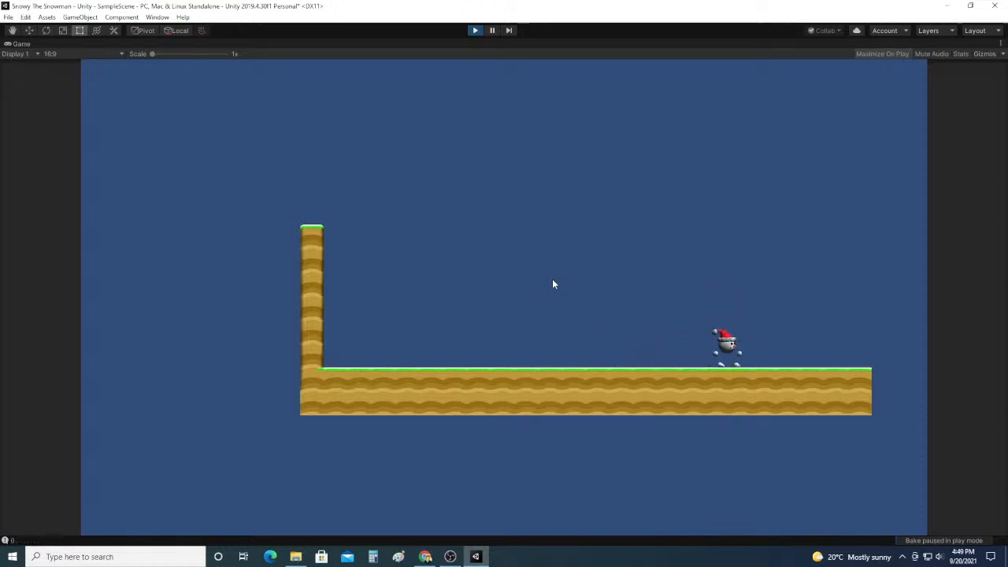
{"action": "key", "text": "Left"}
{"action": "key", "text": "space"}
{"action": "key", "text": "Left"}
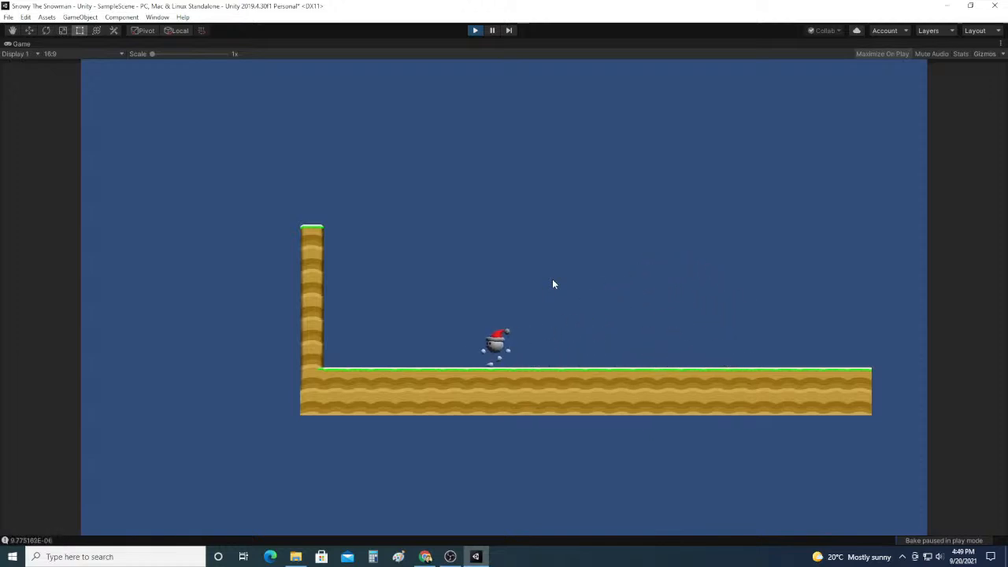
{"action": "key", "text": "space"}
{"action": "key", "text": "Right"}
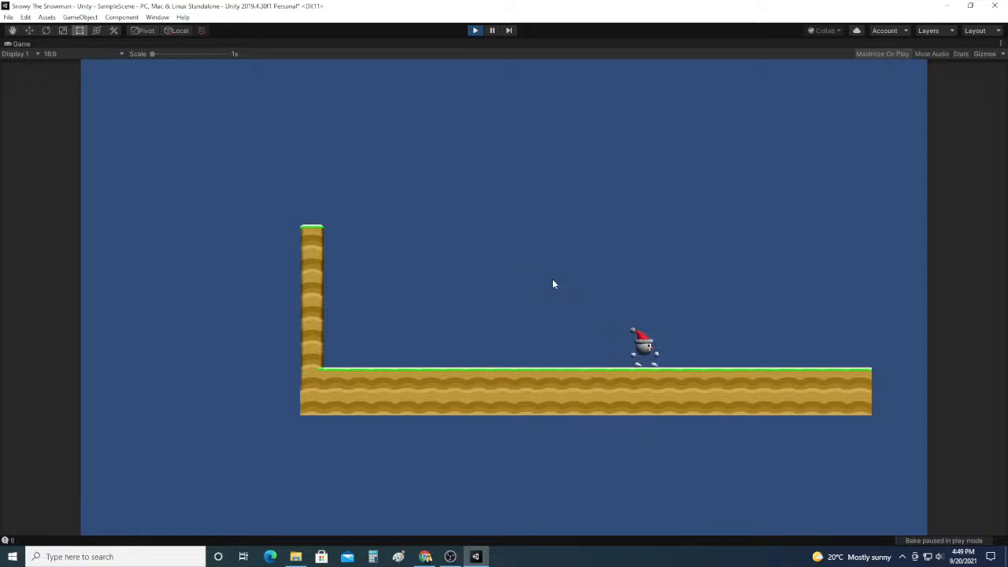
{"action": "key", "text": "space"}
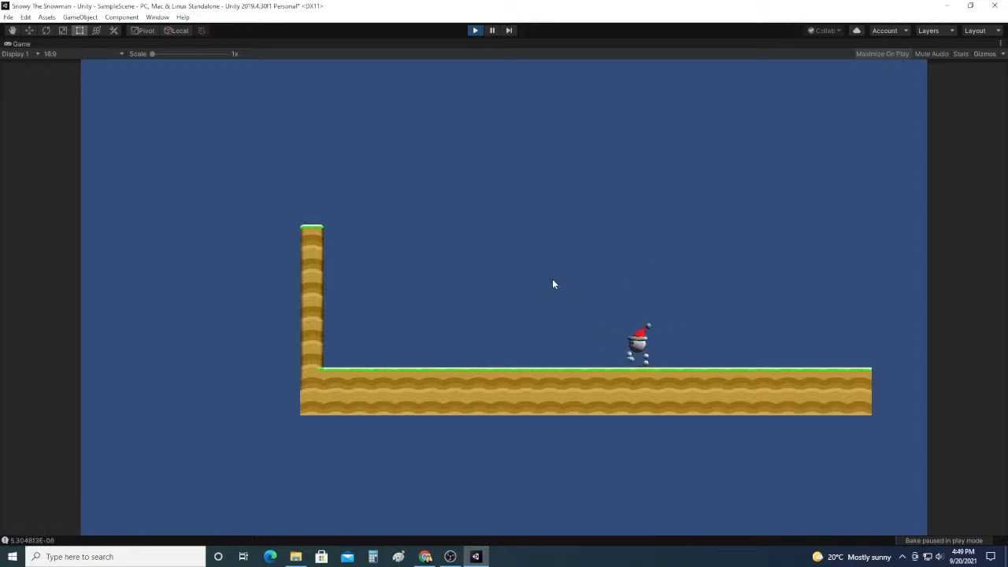
{"action": "key", "text": "Left"}
{"action": "key", "text": "space"}
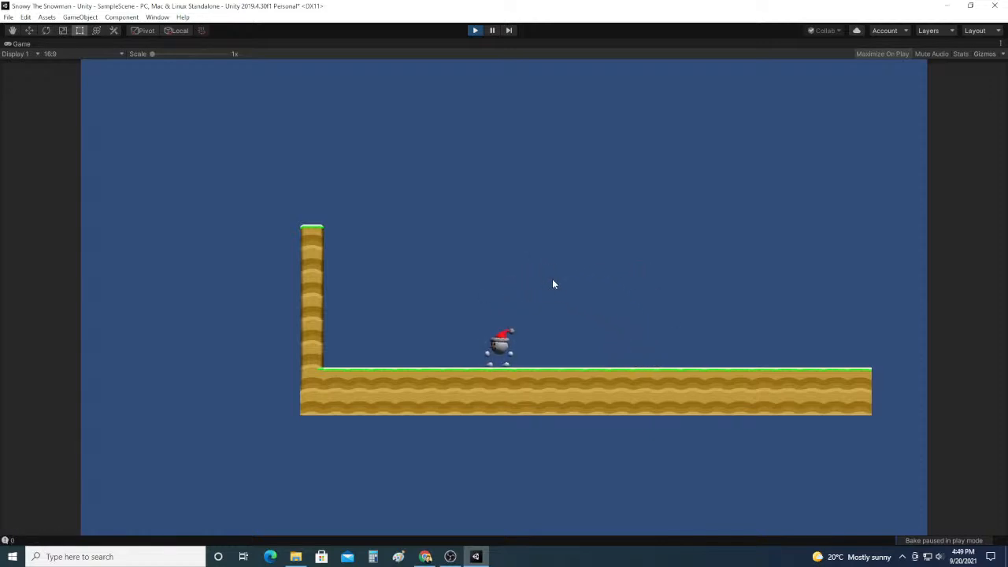
{"action": "left_click", "coordinate": [475, 30]}
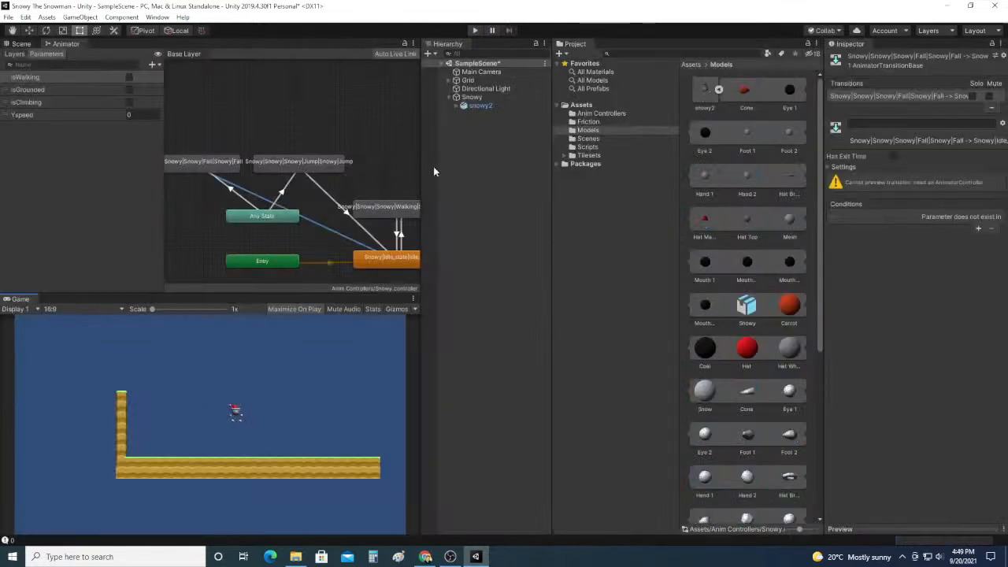
Step: Examine the Walking state, the Any State to Fall transition, and the Fall to Idle transition's duration settings
{"action": "left_click", "coordinate": [376, 207]}
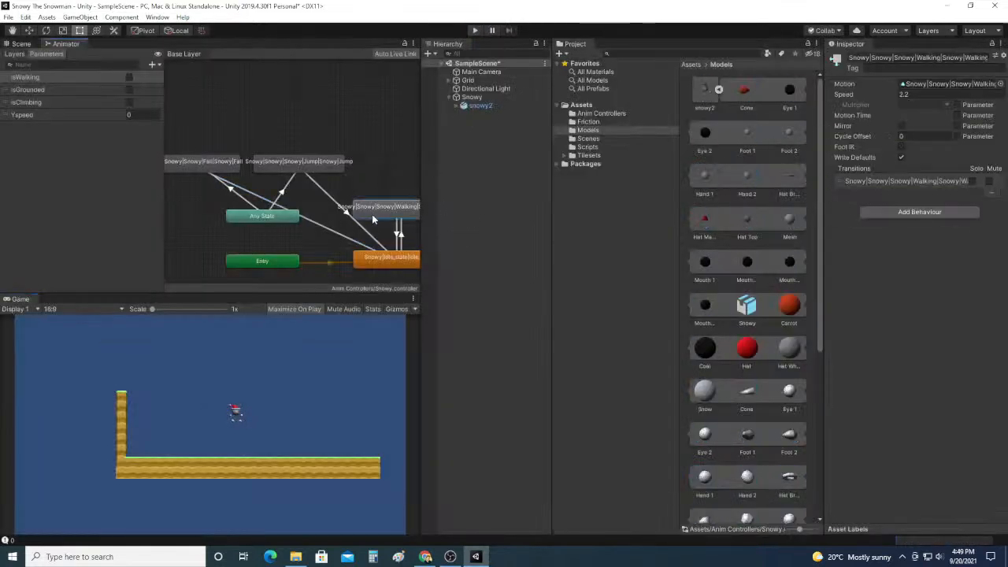
{"action": "left_click", "coordinate": [318, 222]}
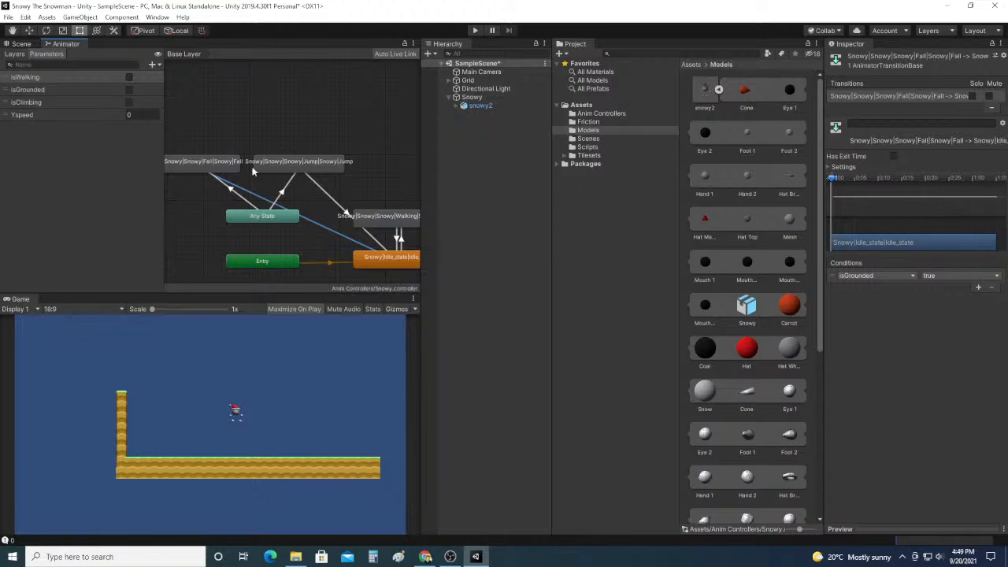
{"action": "middle_click_drag", "start_coordinate": [227, 183], "coordinate": [277, 173]}
{"action": "left_click", "coordinate": [283, 180]}
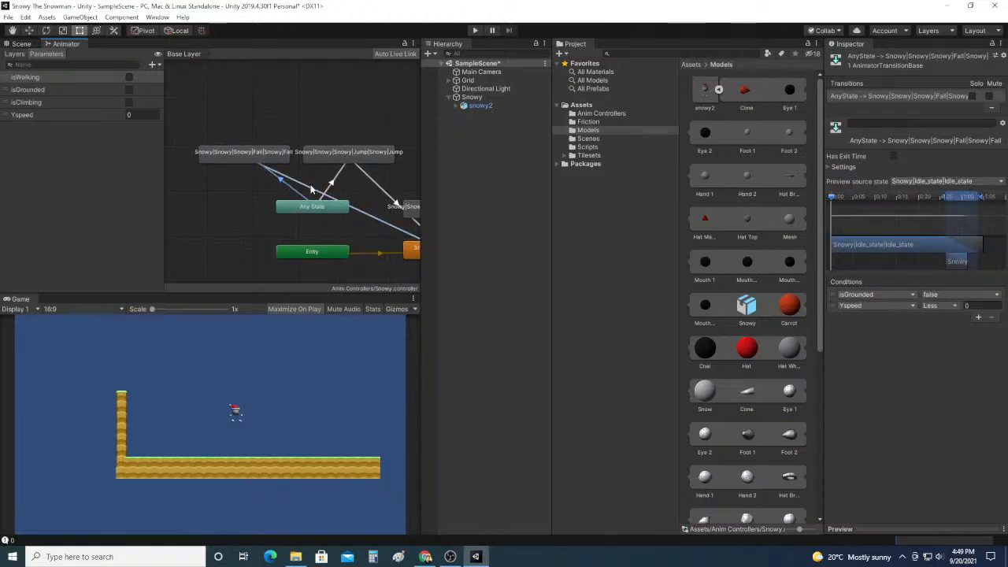
{"action": "left_click", "coordinate": [311, 190]}
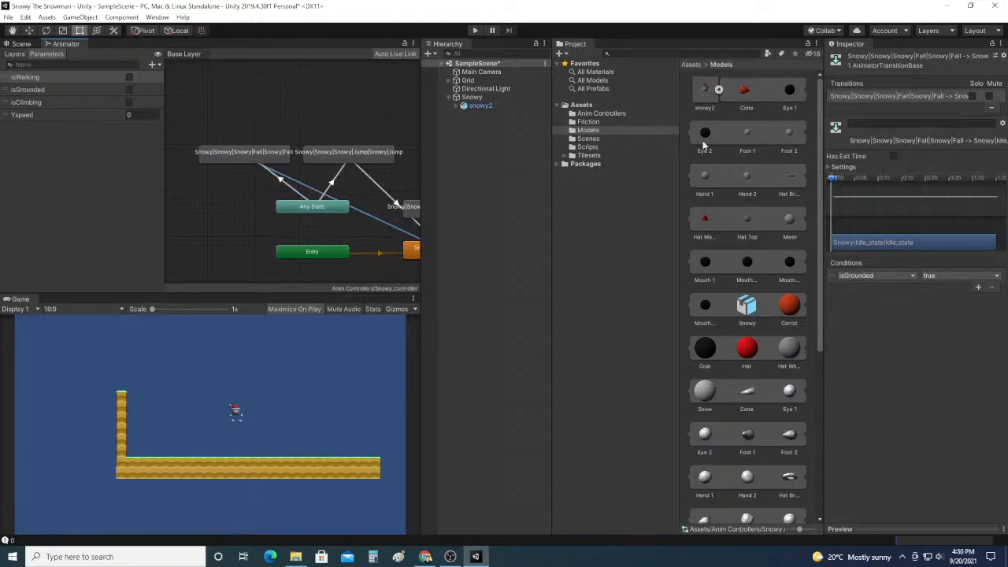
{"action": "left_click", "coordinate": [831, 168]}
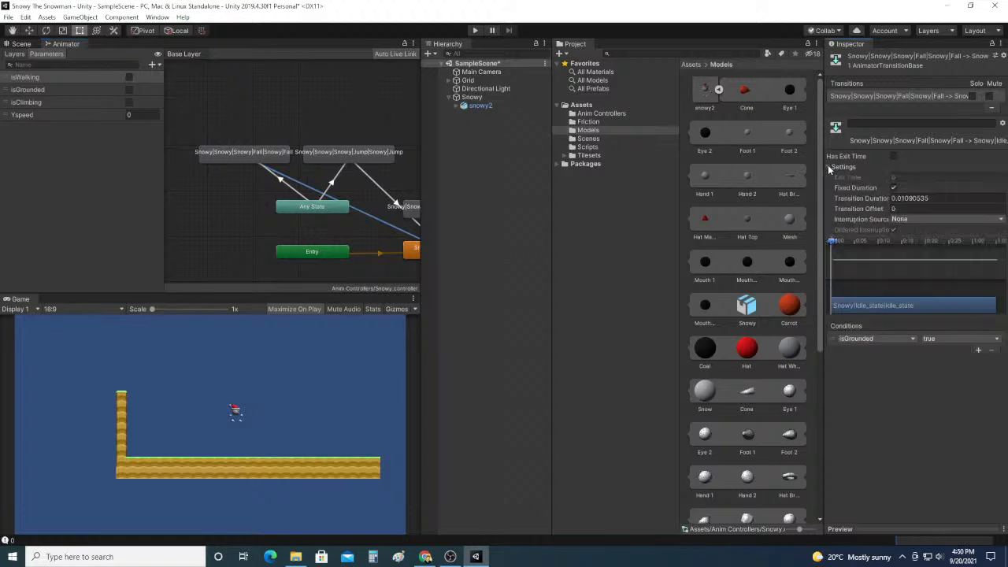
{"action": "left_click", "coordinate": [829, 168]}
Step: Play-test the snowman again with jumps in place and moving jumps in both directions, and exit play mode
{"action": "left_click", "coordinate": [470, 29]}
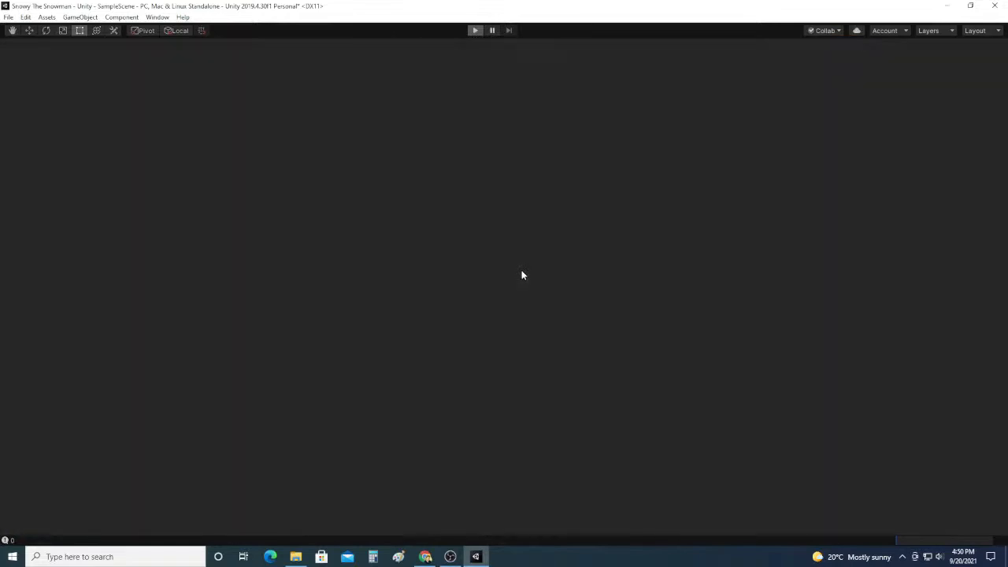
{"action": "key", "text": "space"}
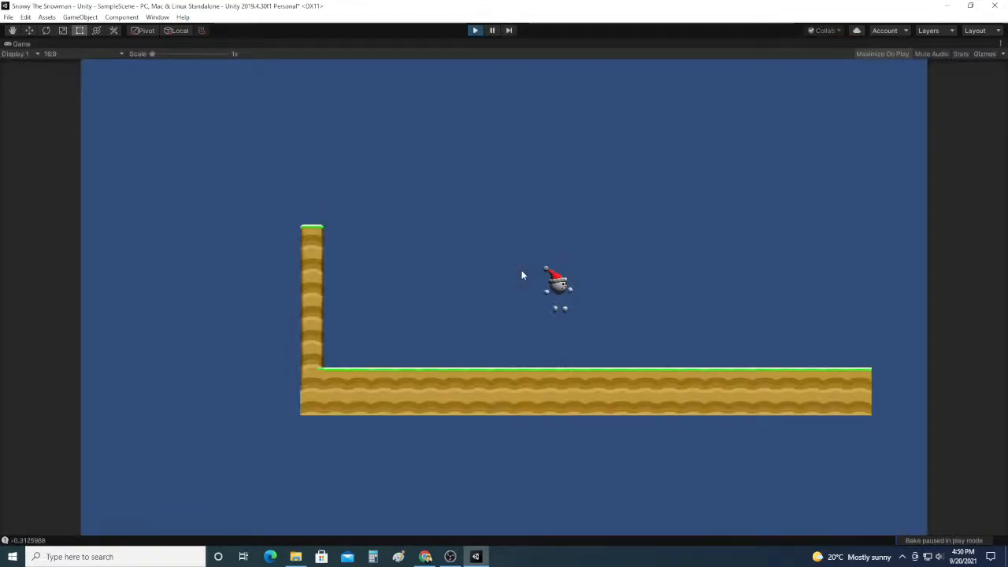
{"action": "key", "text": "Right"}
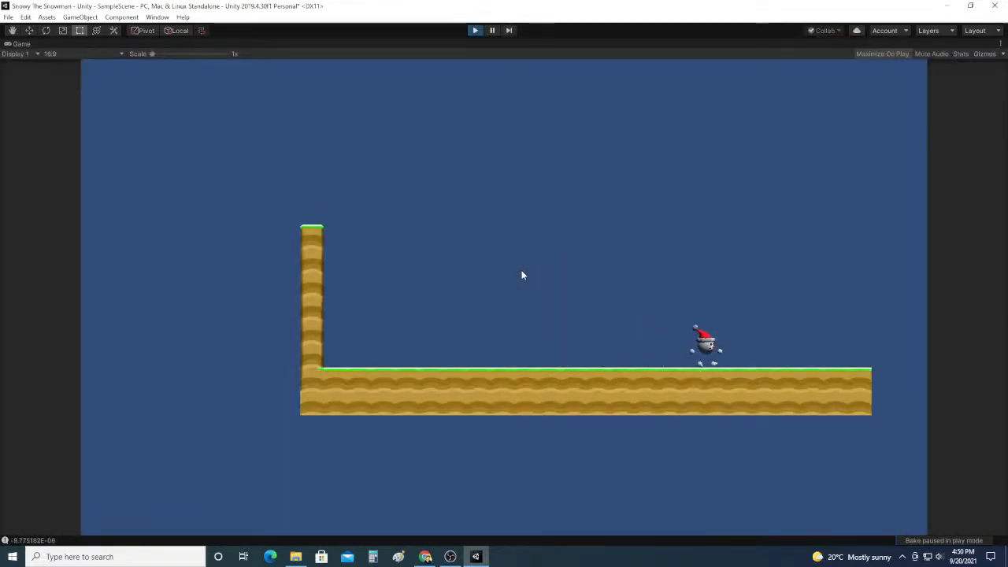
{"action": "key", "text": "space"}
{"action": "key", "text": "Left"}
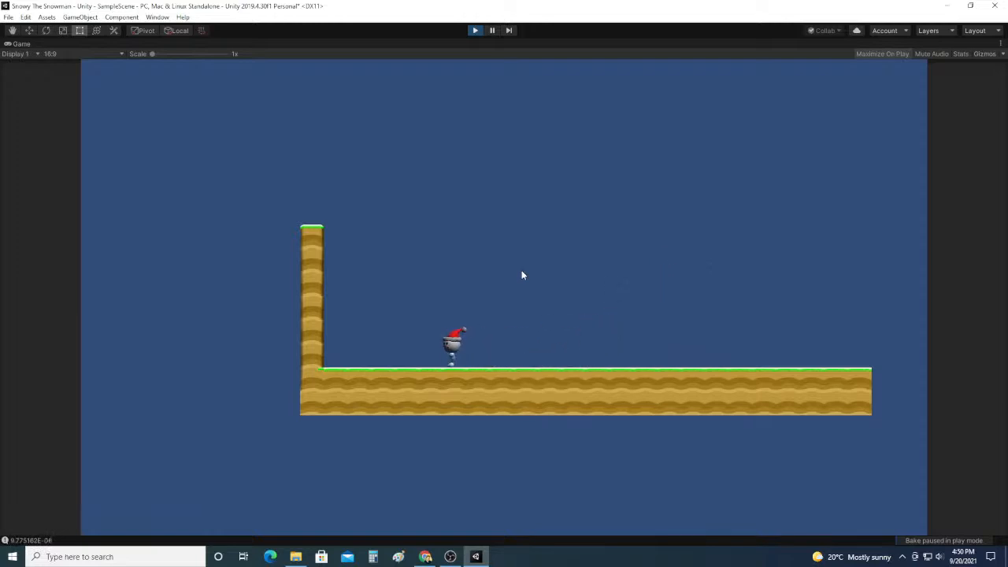
{"action": "key", "text": "space"}
{"action": "key", "text": "Right"}
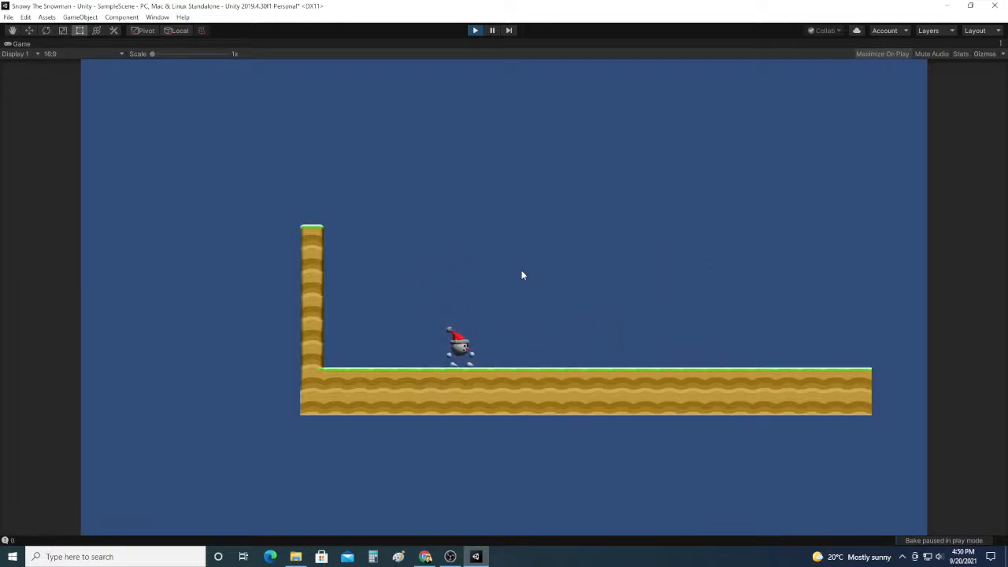
{"action": "key", "text": "space"}
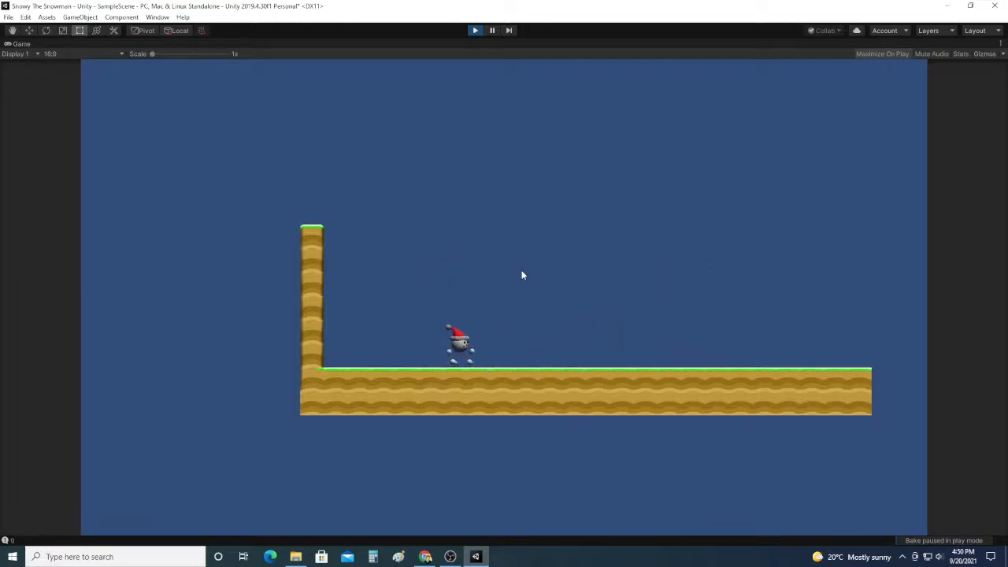
{"action": "key", "text": "space"}
{"action": "key", "text": "space"}
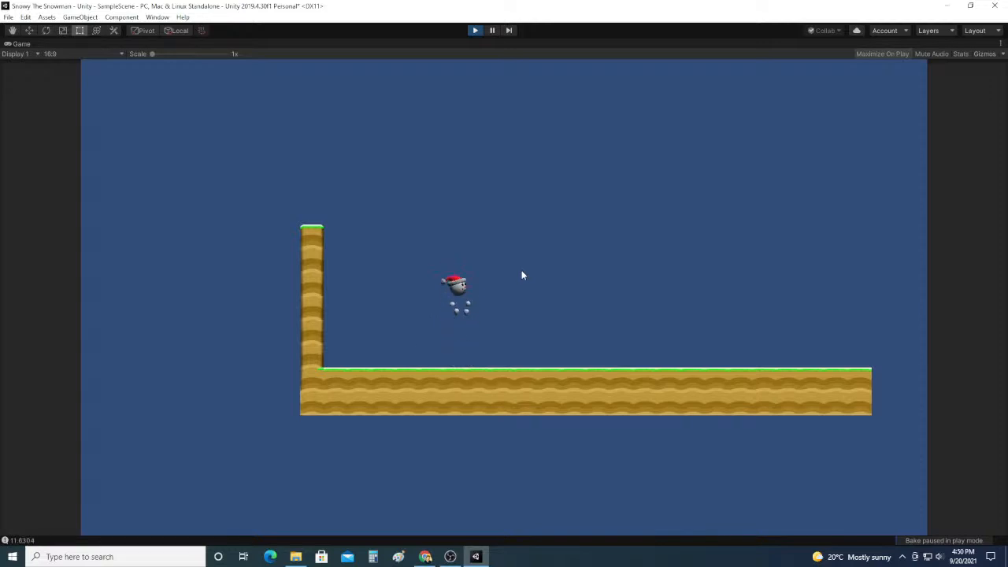
{"action": "key", "text": "space"}
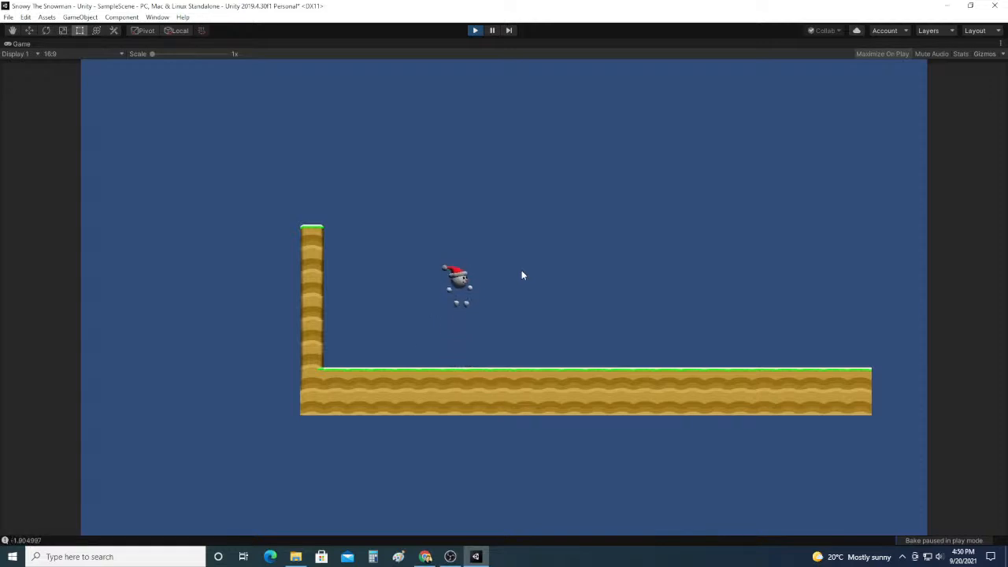
{"action": "key", "text": "space"}
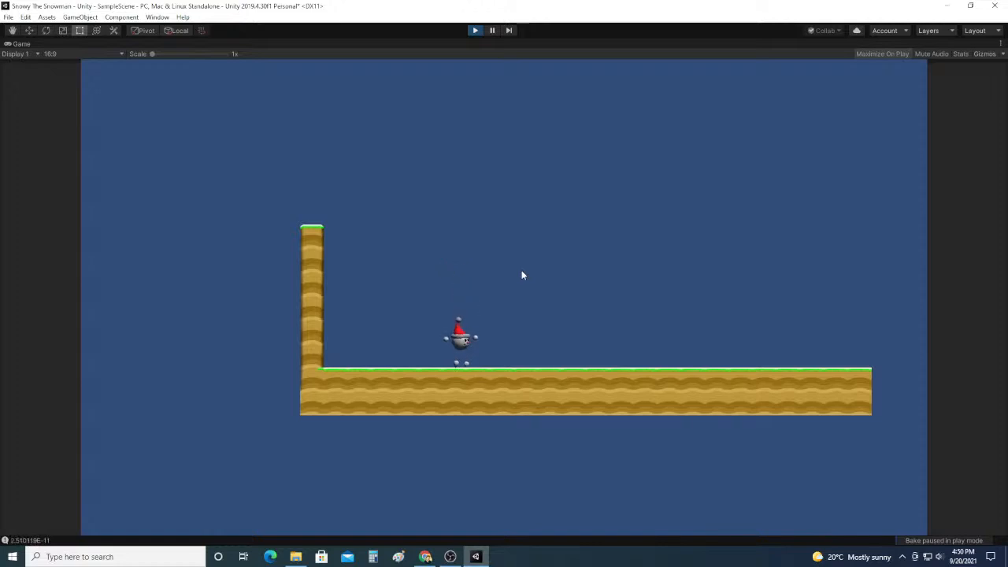
{"action": "key", "text": "space"}
{"action": "key", "text": "Right"}
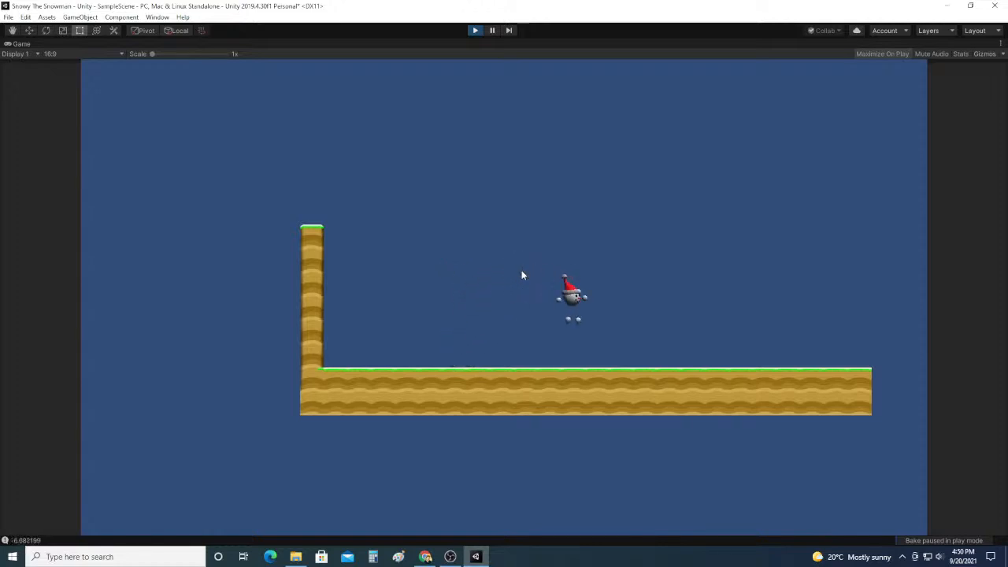
{"action": "key", "text": "space"}
{"action": "key", "text": "Left"}
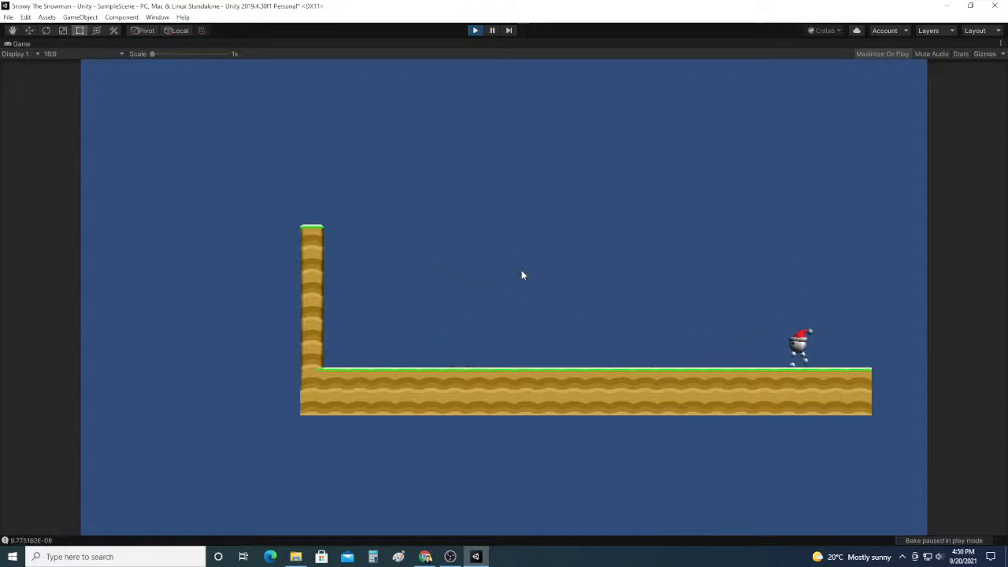
{"action": "key", "text": "space"}
{"action": "key", "text": "space"}
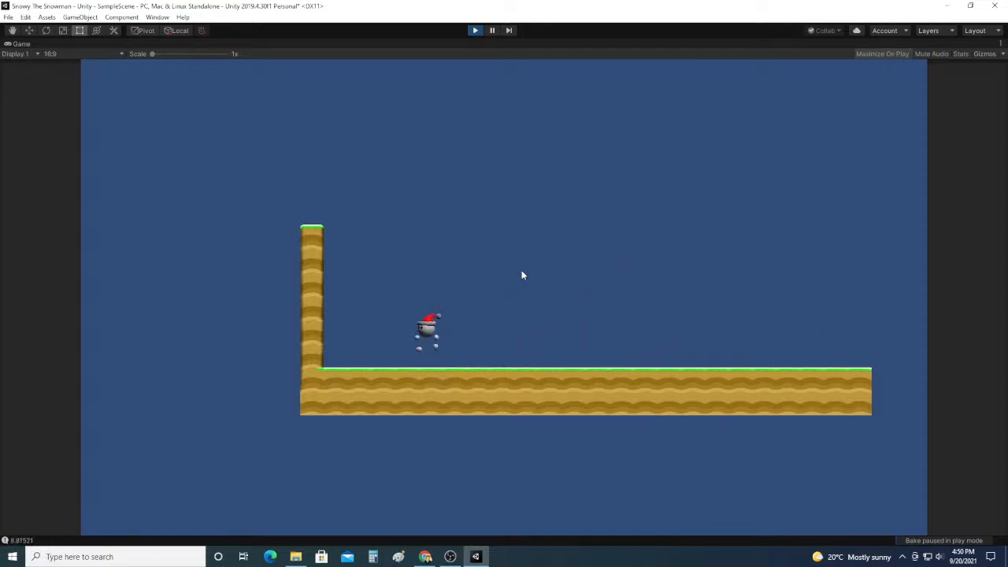
{"action": "key", "text": "Right"}
{"action": "key", "text": "space"}
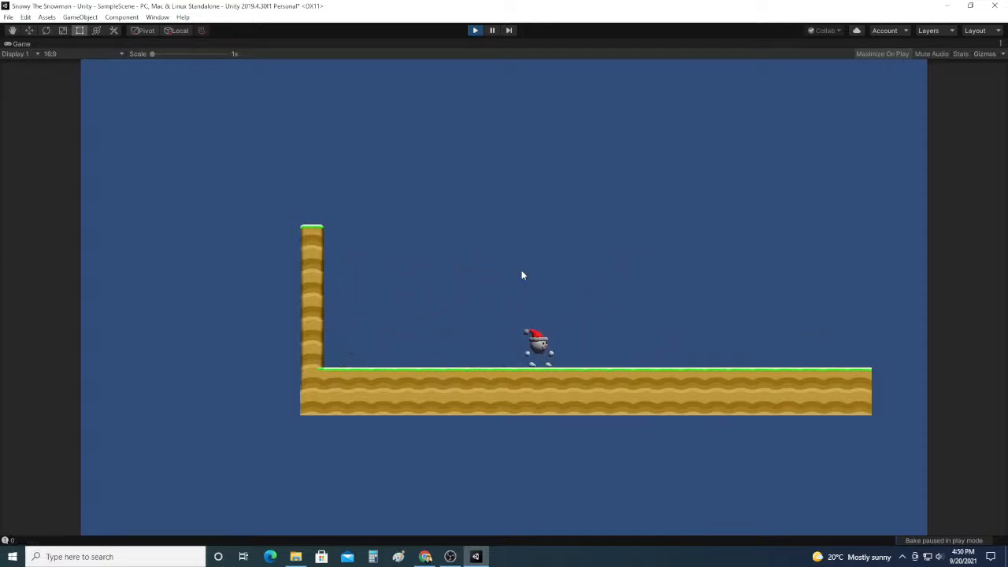
{"action": "left_click", "coordinate": [476, 31]}
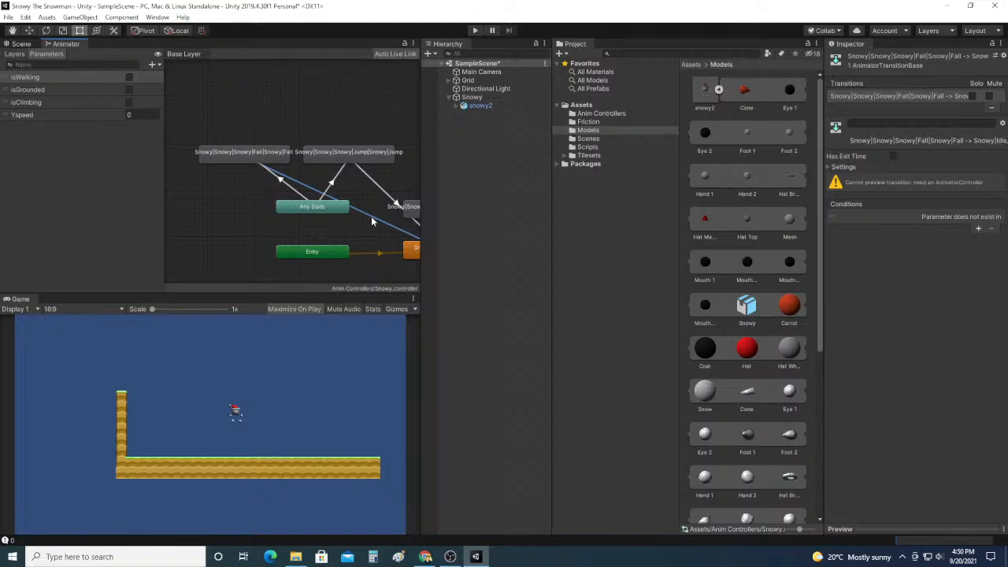
Step: Examine the Any State transitions and the blend timeline of the Fall to Idle transition
{"action": "left_click", "coordinate": [326, 207]}
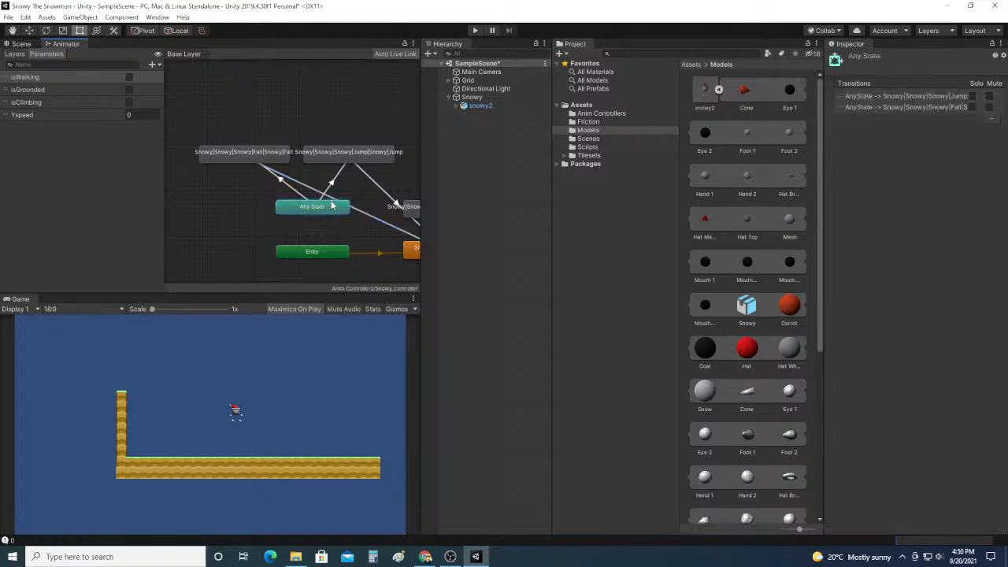
{"action": "left_click", "coordinate": [359, 210]}
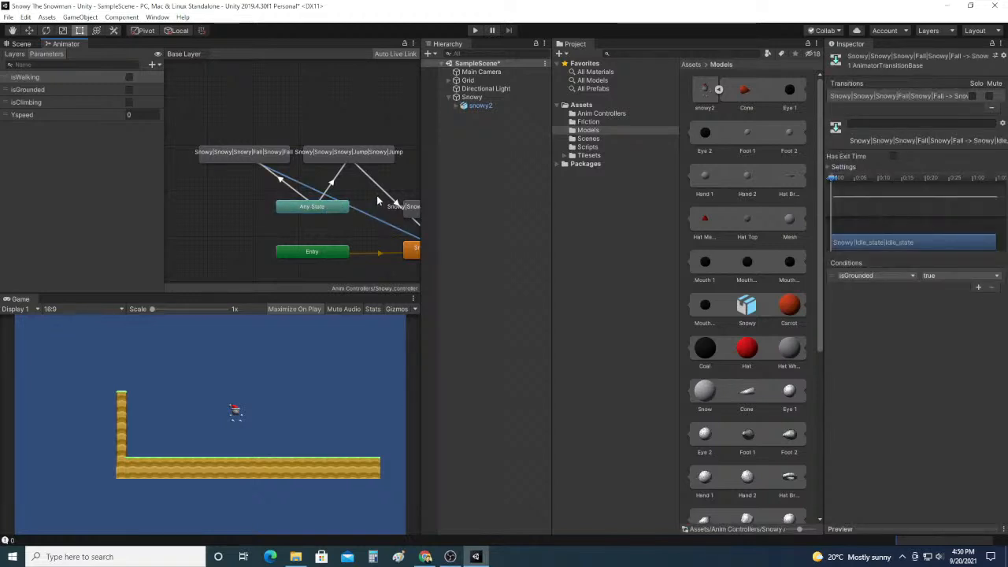
{"action": "scroll", "coordinate": [872, 210], "scroll_direction": "up", "scroll_amount": 4}
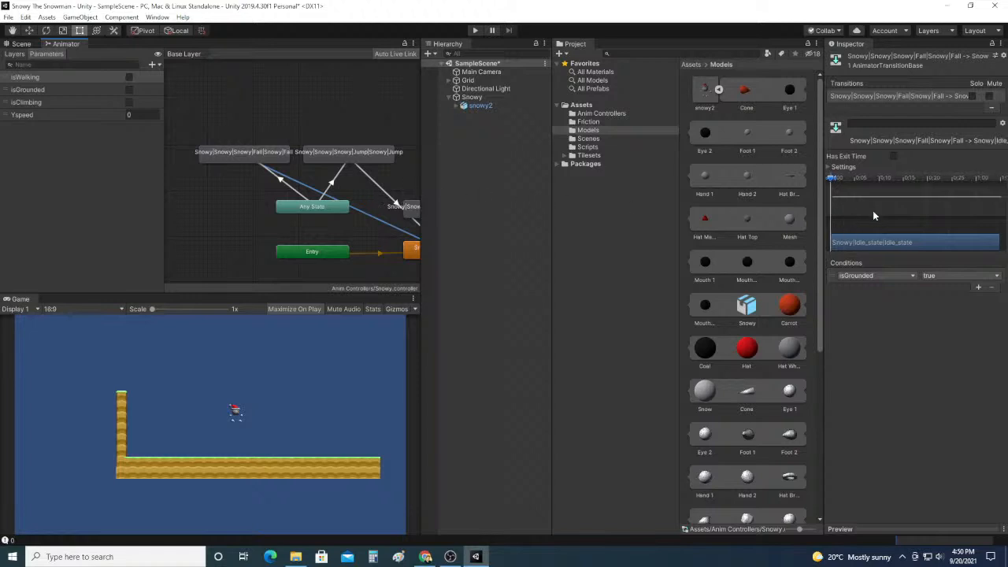
{"action": "scroll", "coordinate": [874, 217], "scroll_direction": "down", "scroll_amount": 5}
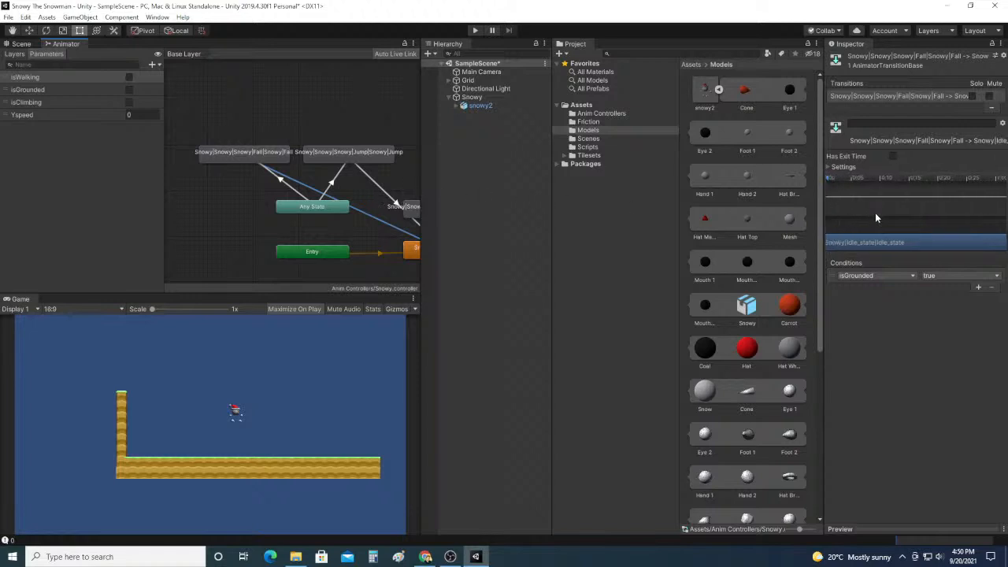
{"action": "scroll", "coordinate": [873, 213], "scroll_direction": "up", "scroll_amount": 3}
Step: Collapse the Snowy object in the scene hierarchy to hide its child model
{"action": "left_click", "coordinate": [448, 96]}
{"action": "left_click", "coordinate": [448, 97]}
{"action": "left_click", "coordinate": [448, 97]}
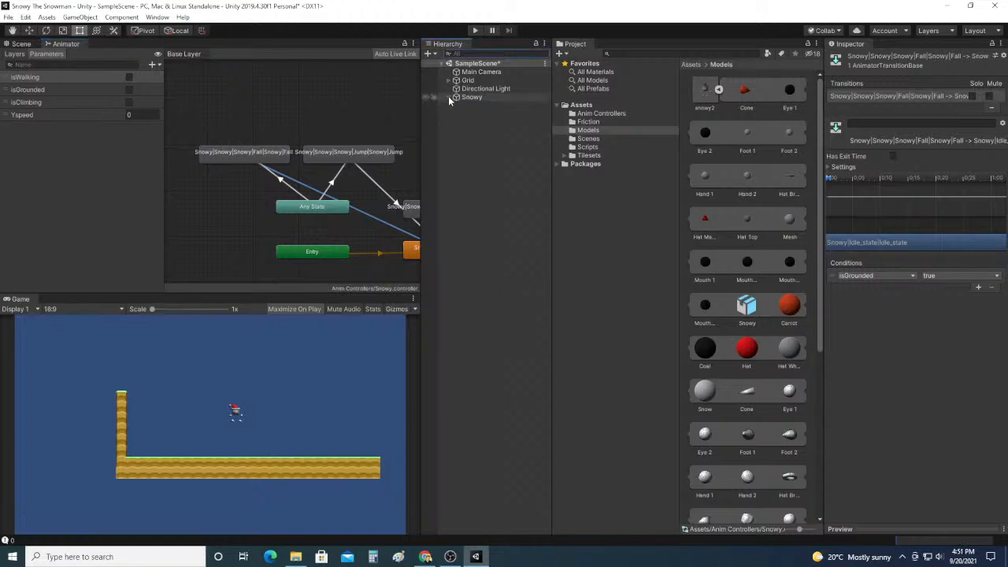
Step: Open the Movement script in Visual Studio and review its jump, velocity and ground-check code
{"action": "left_click", "coordinate": [448, 97]}
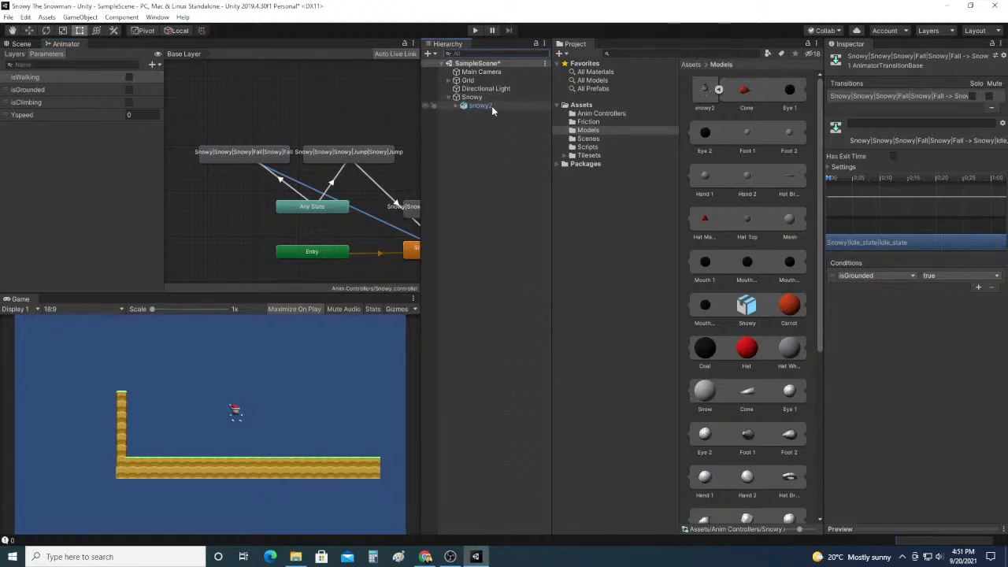
{"action": "left_click", "coordinate": [588, 148]}
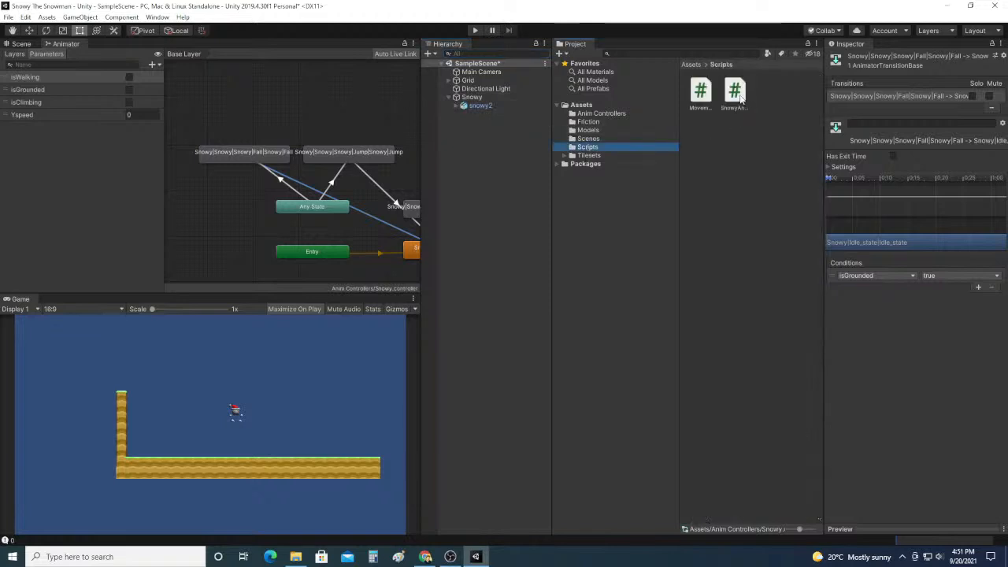
{"action": "double_click", "coordinate": [735, 93]}
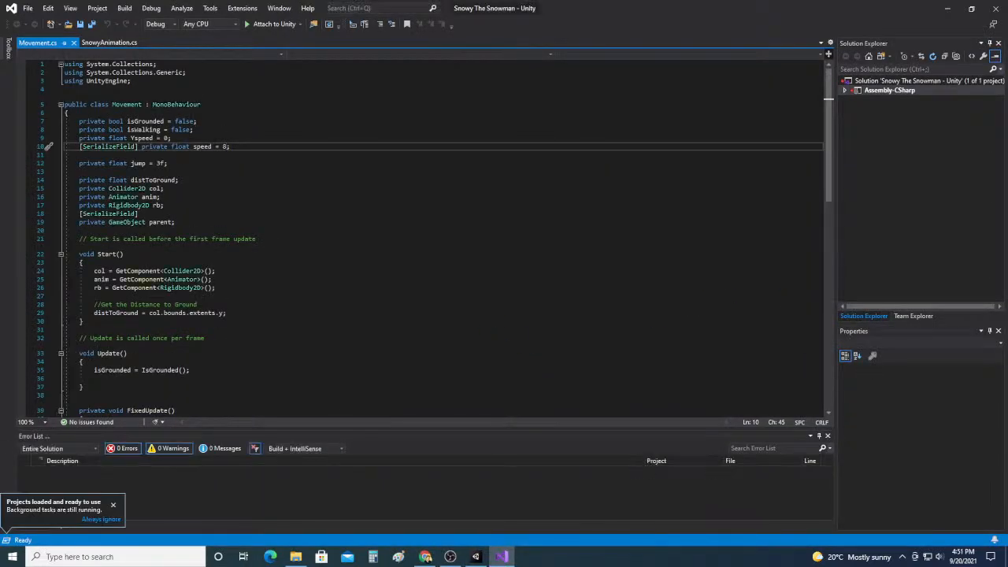
{"action": "scroll", "coordinate": [433, 237], "scroll_direction": "down", "scroll_amount": 5}
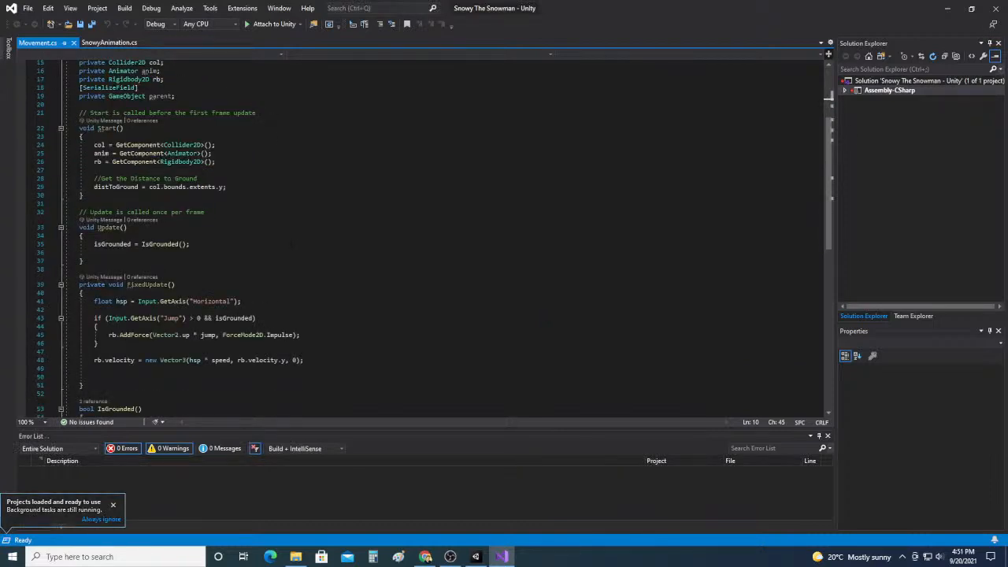
{"action": "scroll", "coordinate": [433, 236], "scroll_direction": "down", "scroll_amount": 2}
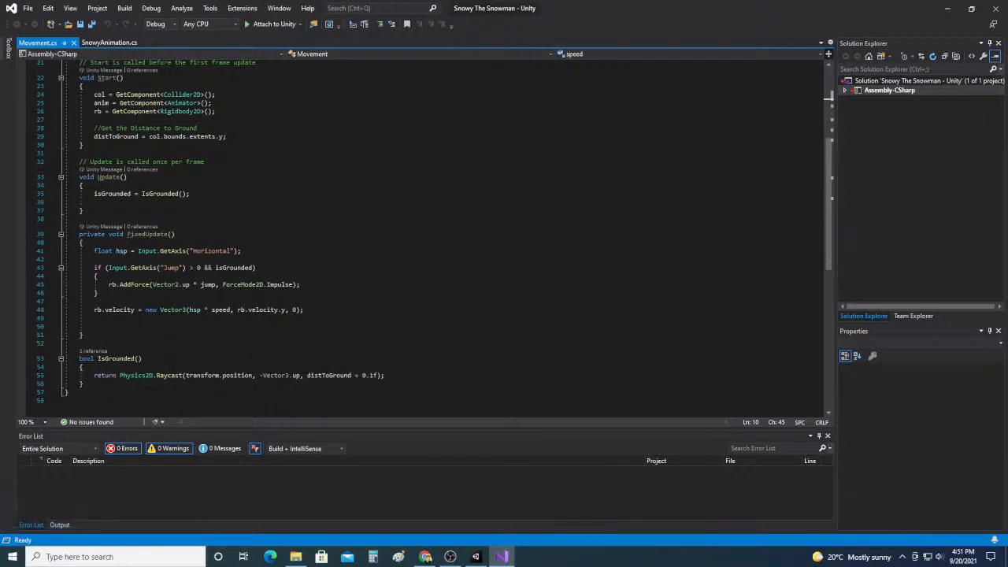
{"action": "scroll", "coordinate": [426, 236], "scroll_direction": "up", "scroll_amount": 3}
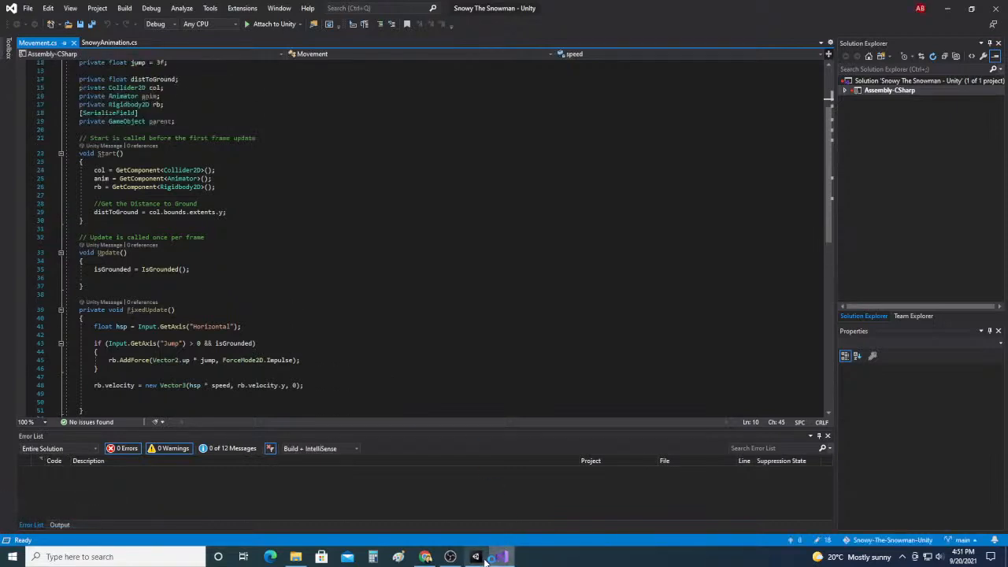
Step: Return to Unity, play-test the snowman running and jumping in both directions, and exit play mode
{"action": "left_click", "coordinate": [475, 556]}
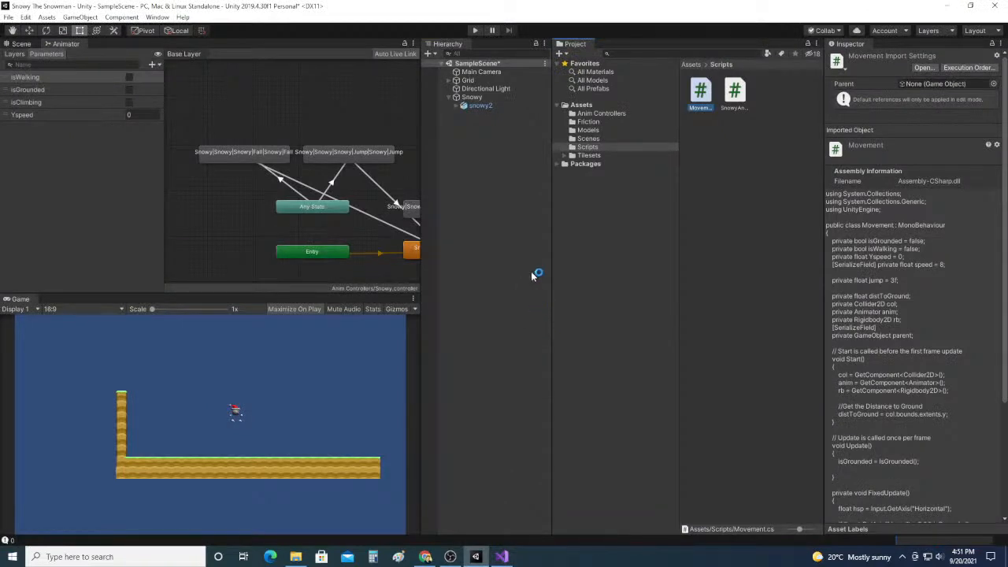
{"action": "left_click", "coordinate": [476, 30]}
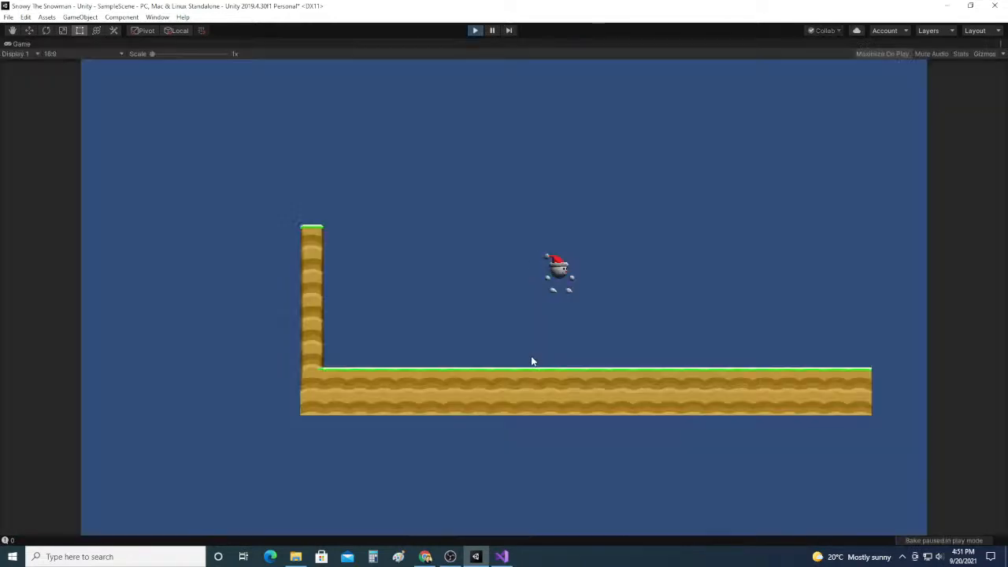
{"action": "key", "text": "d"}
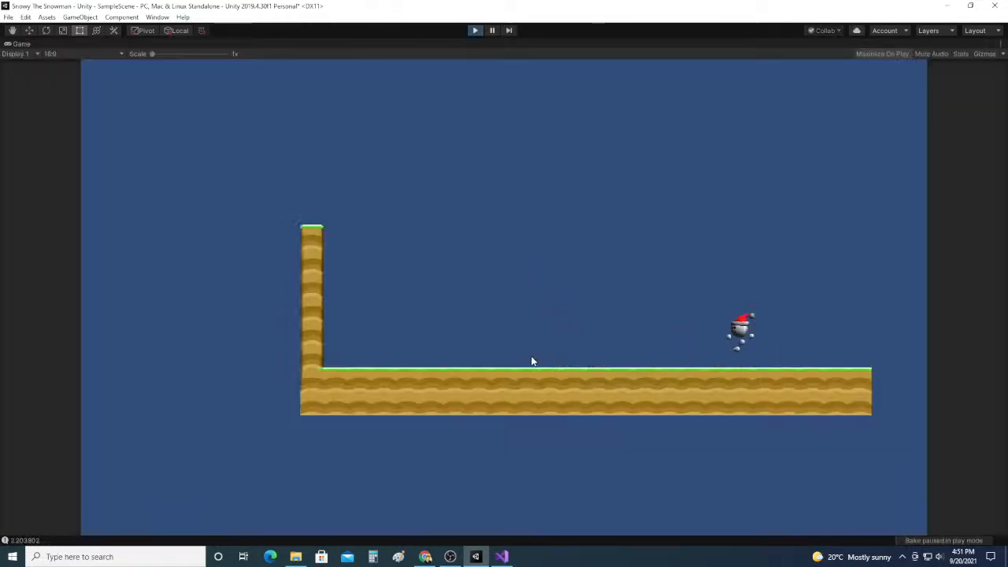
{"action": "key", "text": "space"}
{"action": "key", "text": "a"}
{"action": "key", "text": "space"}
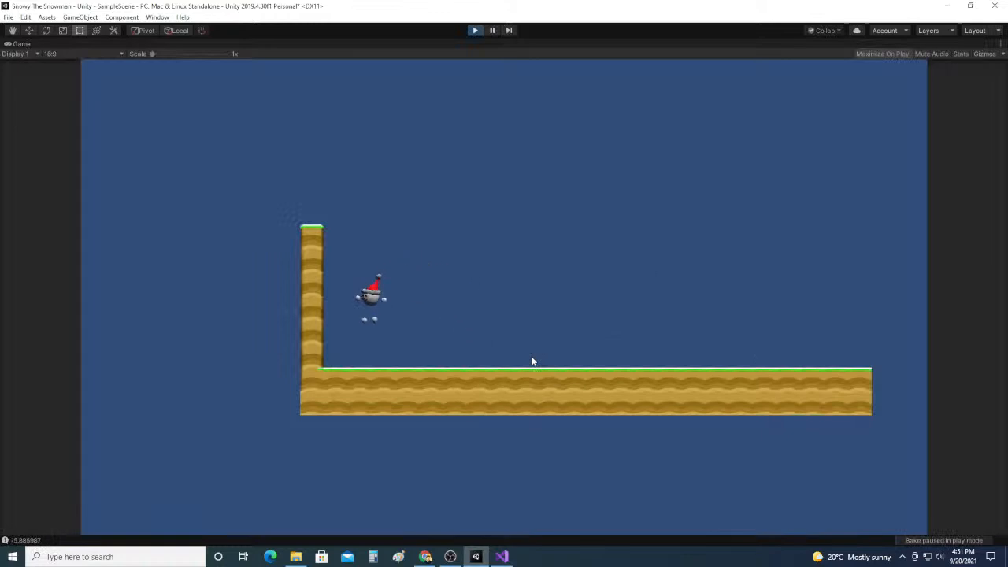
{"action": "key", "text": "space"}
{"action": "key", "text": "d"}
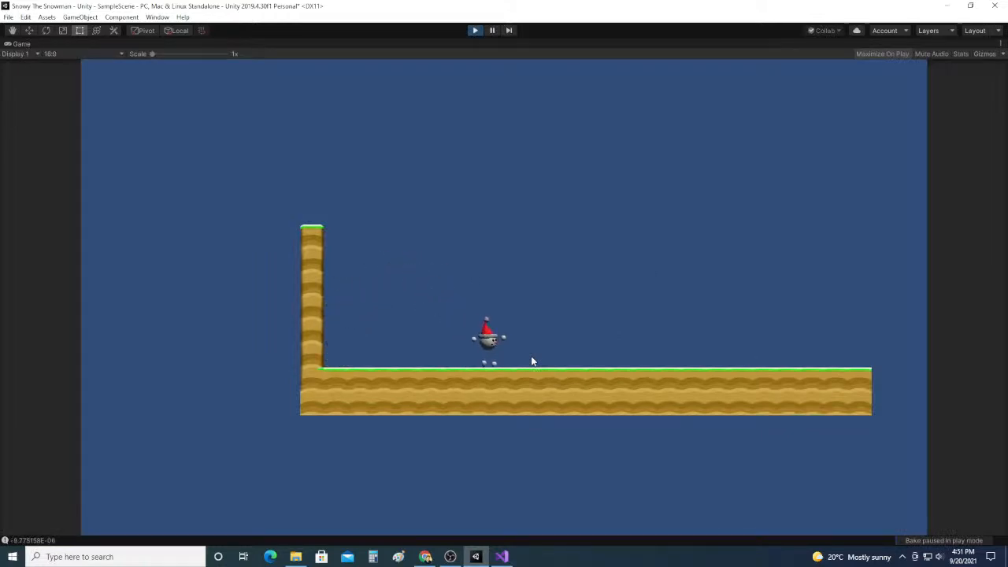
{"action": "left_click", "coordinate": [475, 30]}
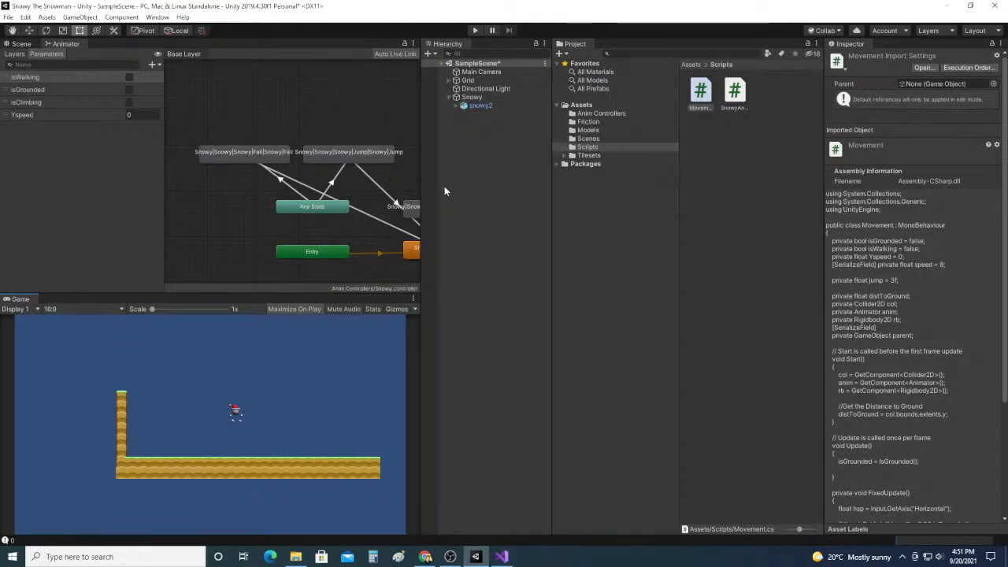
Step: Examine the Fall to Idle transition's settings and play-test jumping and moving in both directions
{"action": "left_click", "coordinate": [370, 217]}
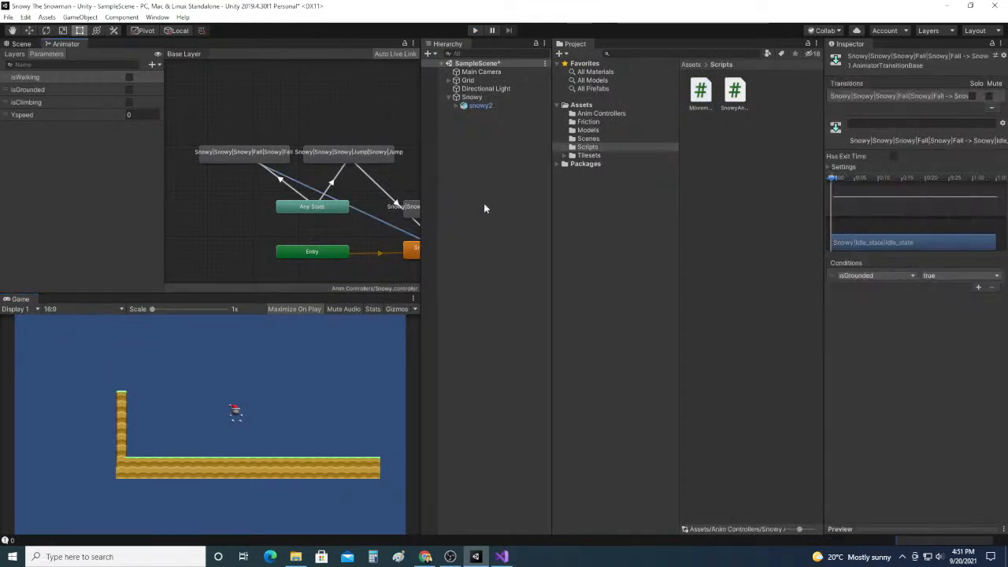
{"action": "left_click", "coordinate": [830, 167]}
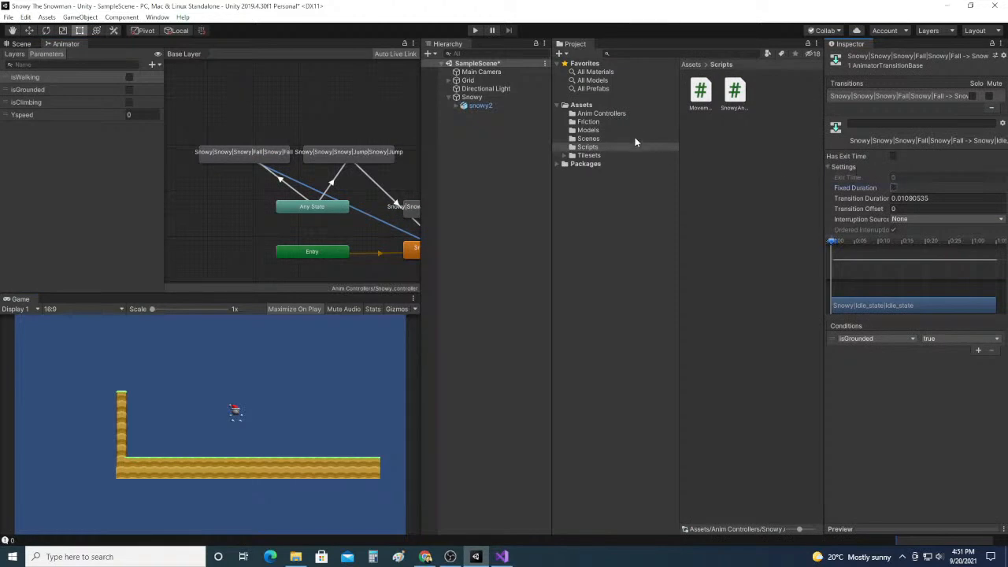
{"action": "left_click", "coordinate": [474, 29]}
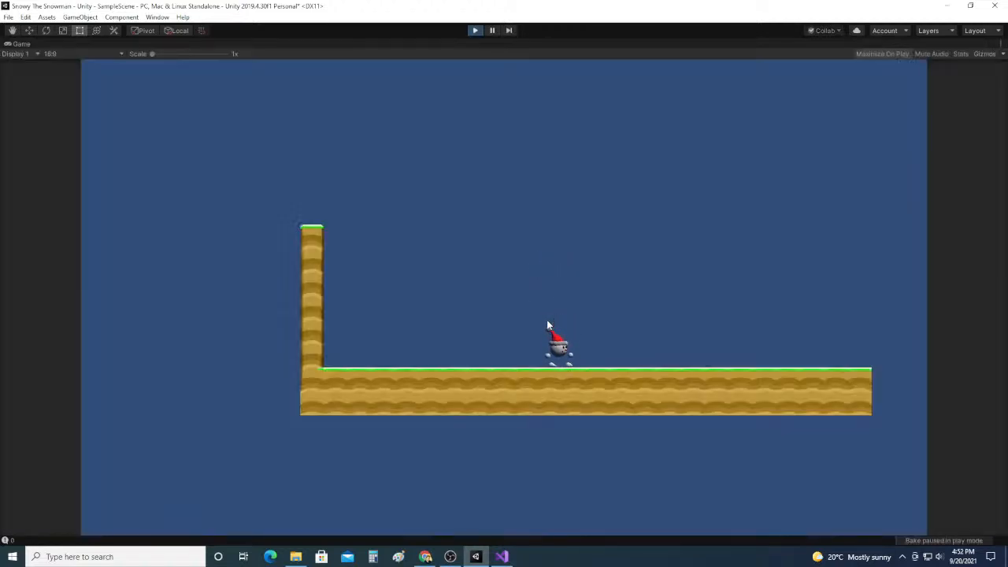
{"action": "key", "text": "space"}
{"action": "key", "text": "Right"}
{"action": "key", "text": "Left"}
{"action": "key", "text": "space"}
{"action": "key", "text": "Left"}
{"action": "left_click", "coordinate": [474, 30]}
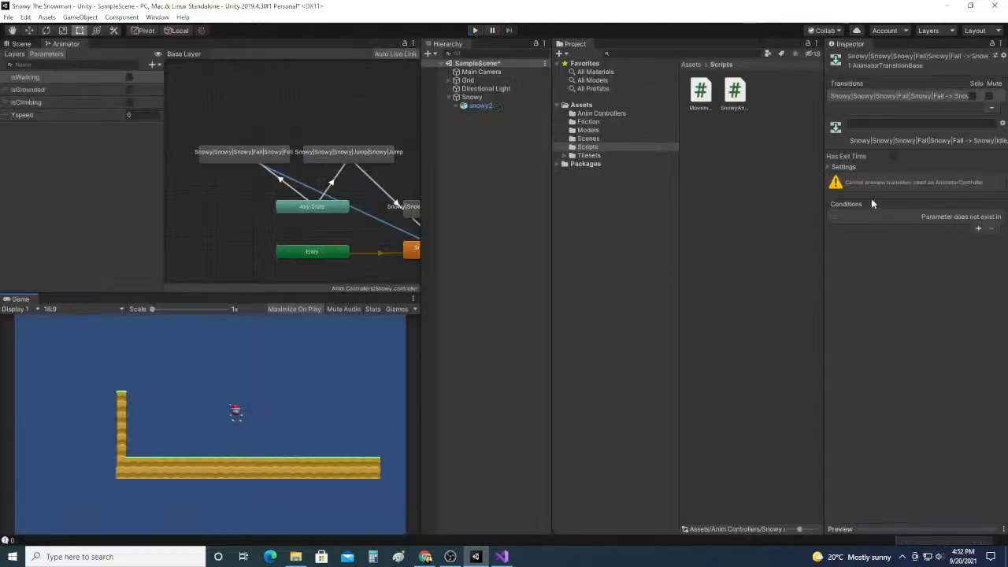
Step: Set the Fall to Idle transition's interruption source to Next State
{"action": "left_click", "coordinate": [276, 155]}
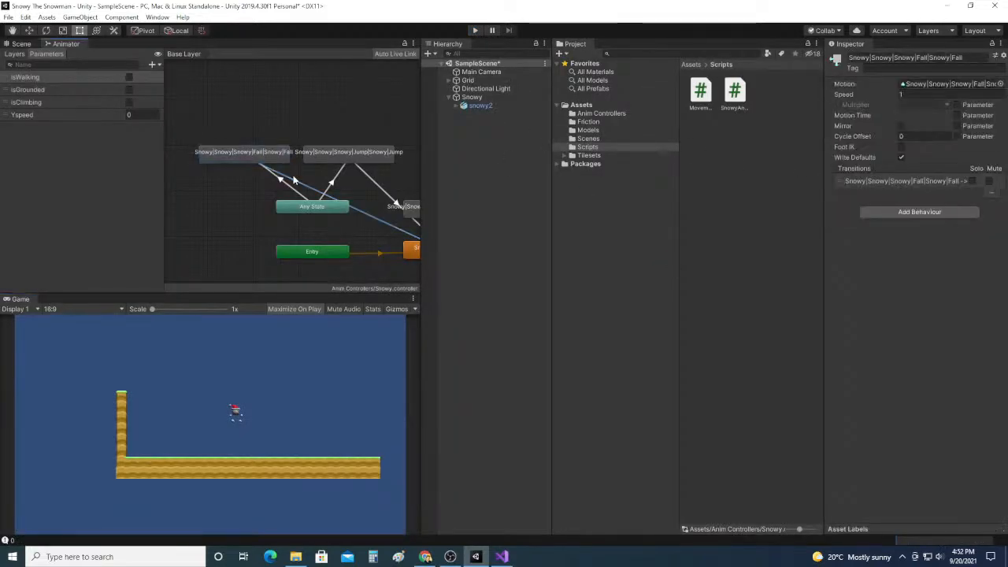
{"action": "left_click", "coordinate": [292, 180]}
{"action": "left_click", "coordinate": [830, 166]}
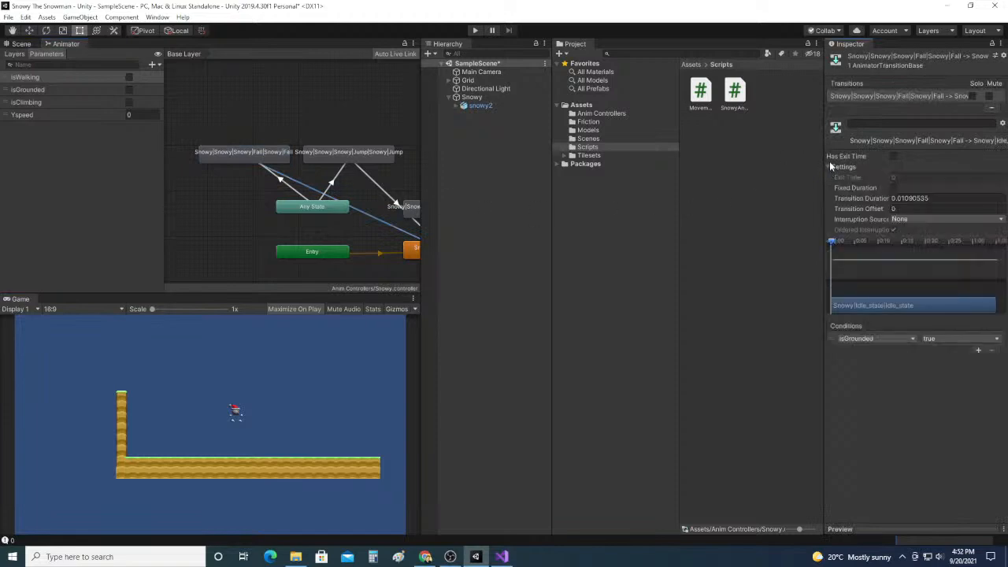
{"action": "left_click", "coordinate": [917, 219]}
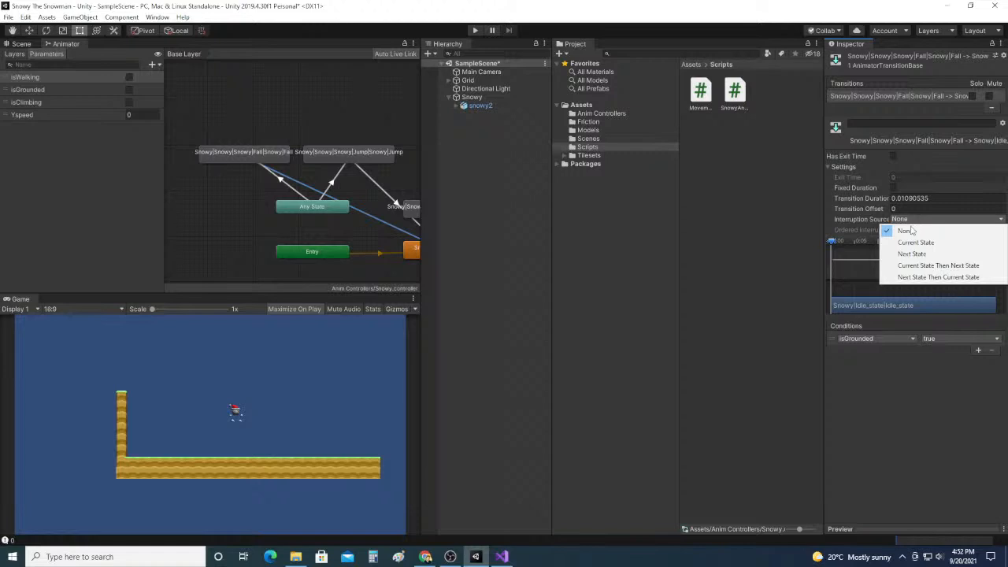
{"action": "left_click", "coordinate": [911, 254]}
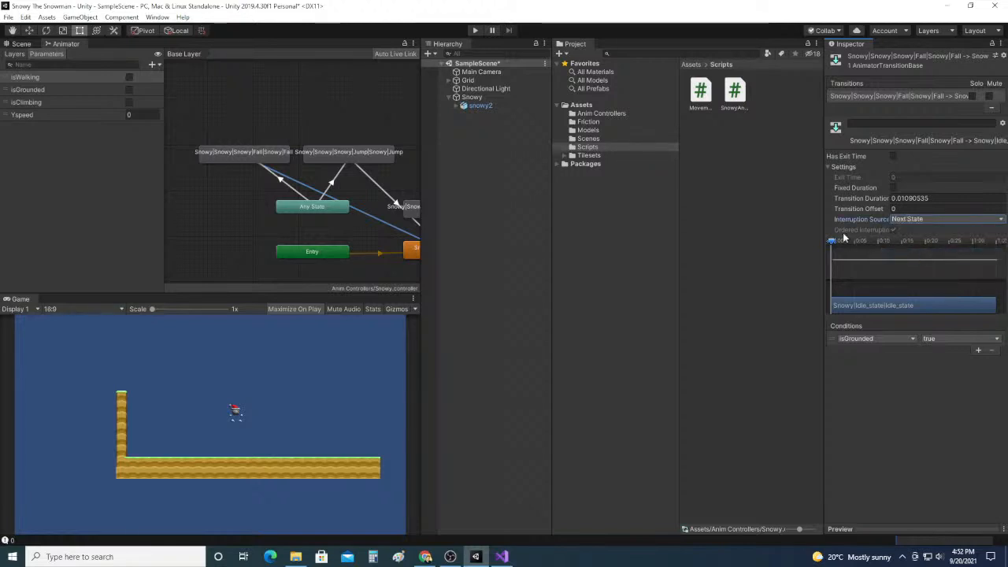
Step: Play-test the snowman's landing and a jump in place, and exit play mode
{"action": "left_click", "coordinate": [472, 32]}
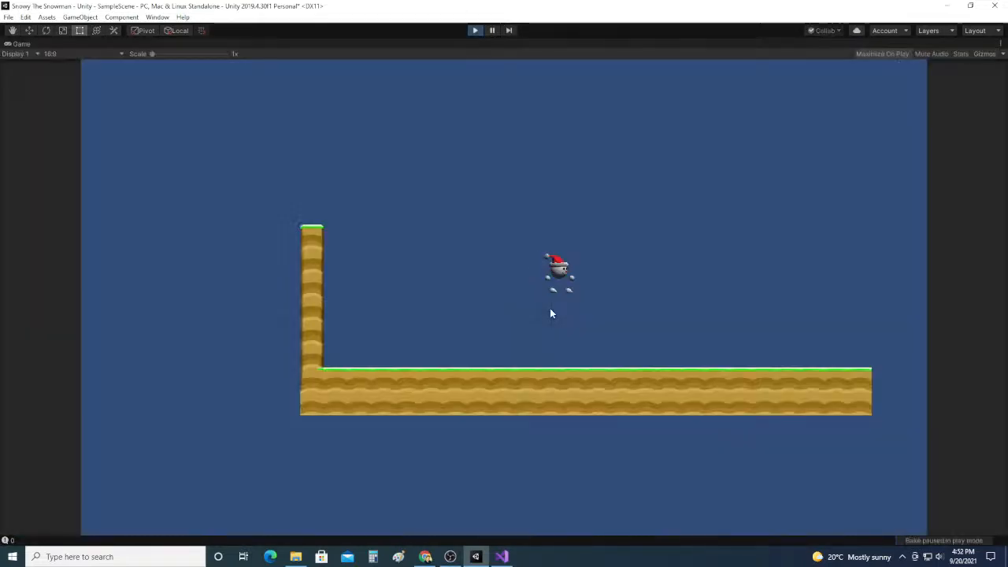
{"action": "key", "text": "space"}
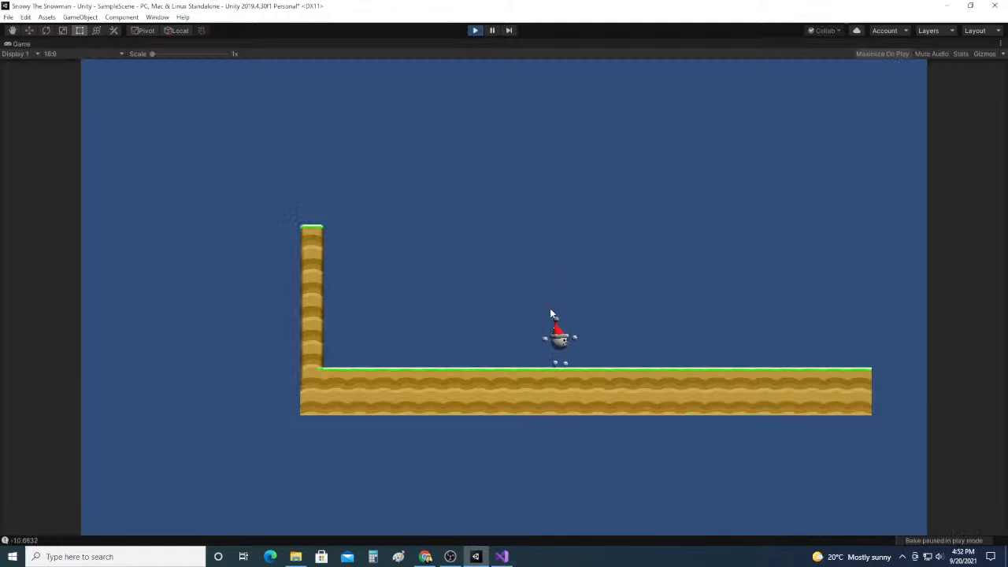
{"action": "left_click", "coordinate": [475, 30]}
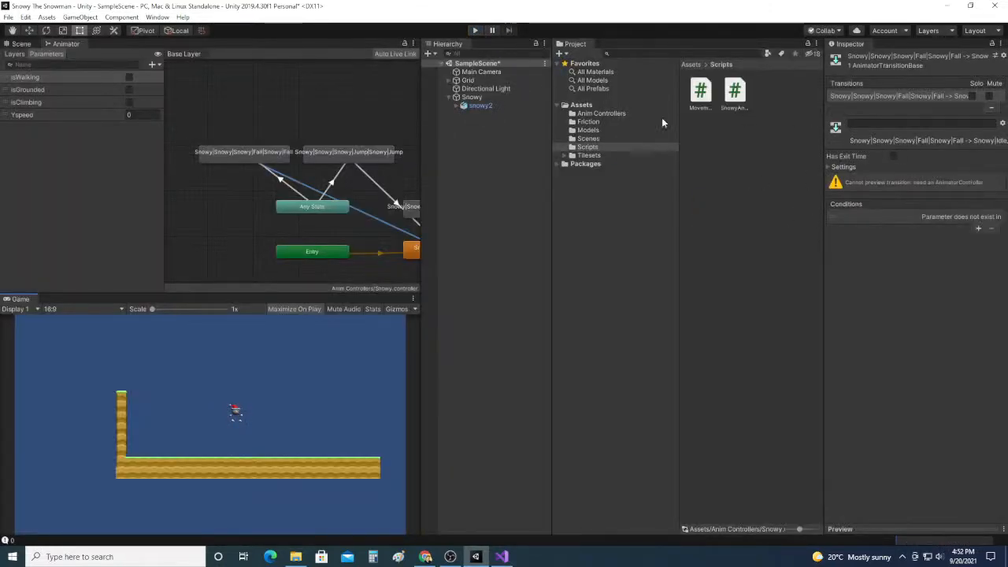
Step: Set the Fall to Idle transition's interruption source to Current State and briefly play-test the landing
{"action": "left_click", "coordinate": [311, 204]}
{"action": "left_click", "coordinate": [315, 192]}
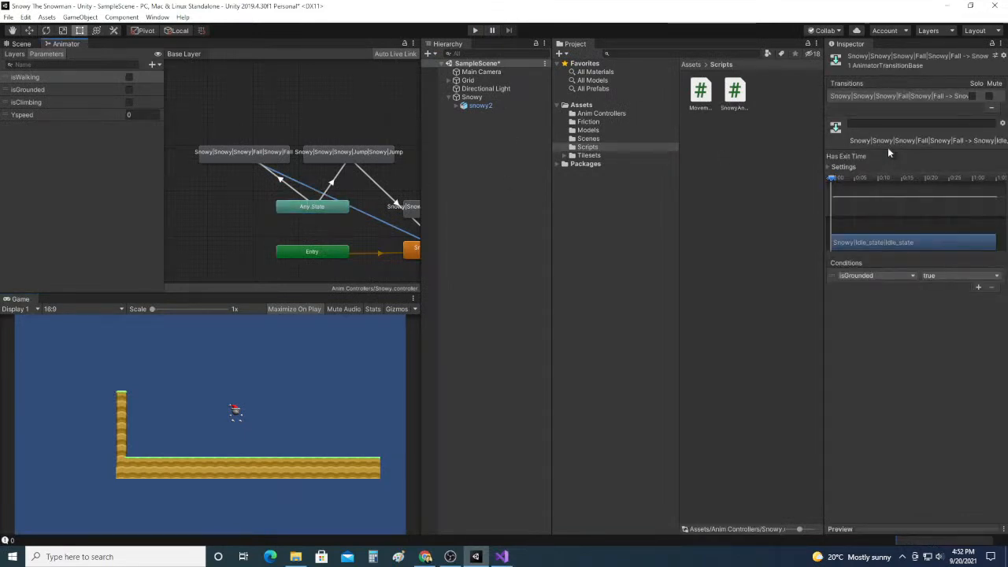
{"action": "left_click", "coordinate": [827, 166]}
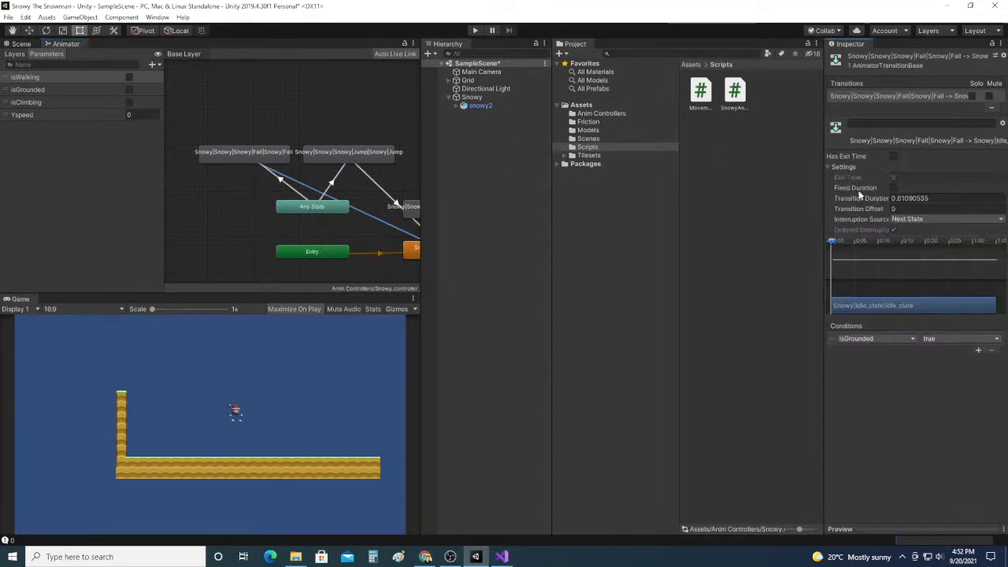
{"action": "left_click", "coordinate": [908, 218]}
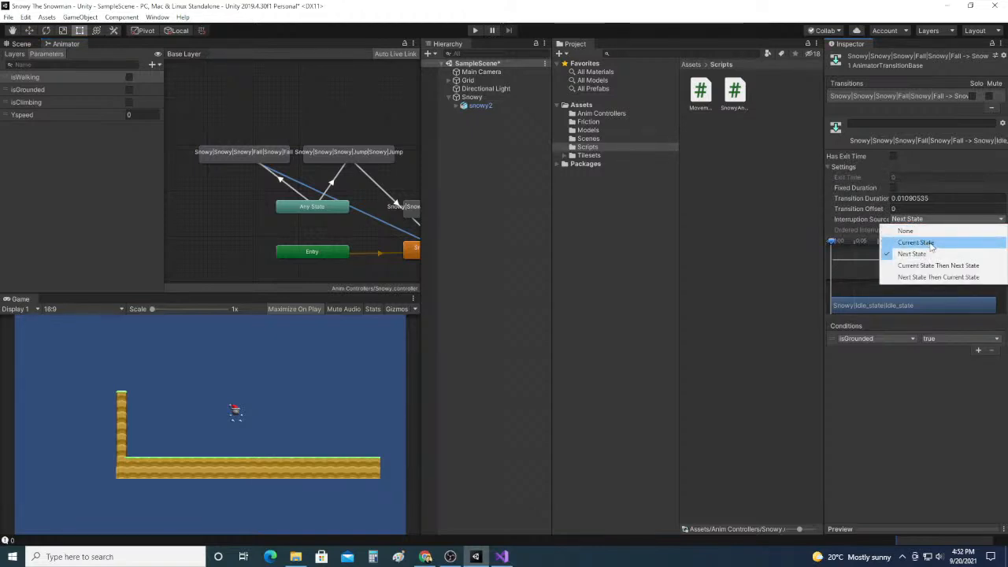
{"action": "left_click", "coordinate": [915, 243]}
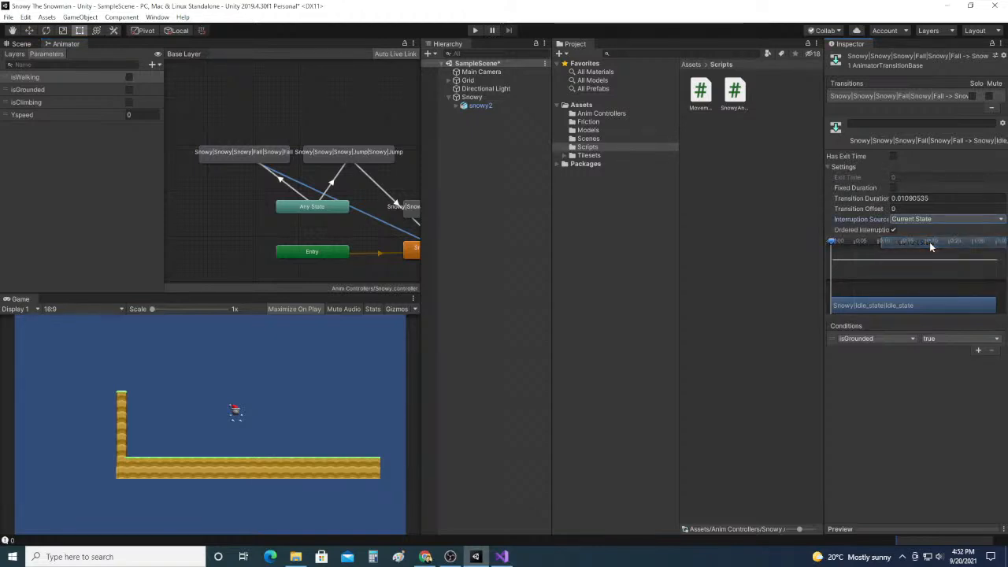
{"action": "left_click", "coordinate": [473, 30]}
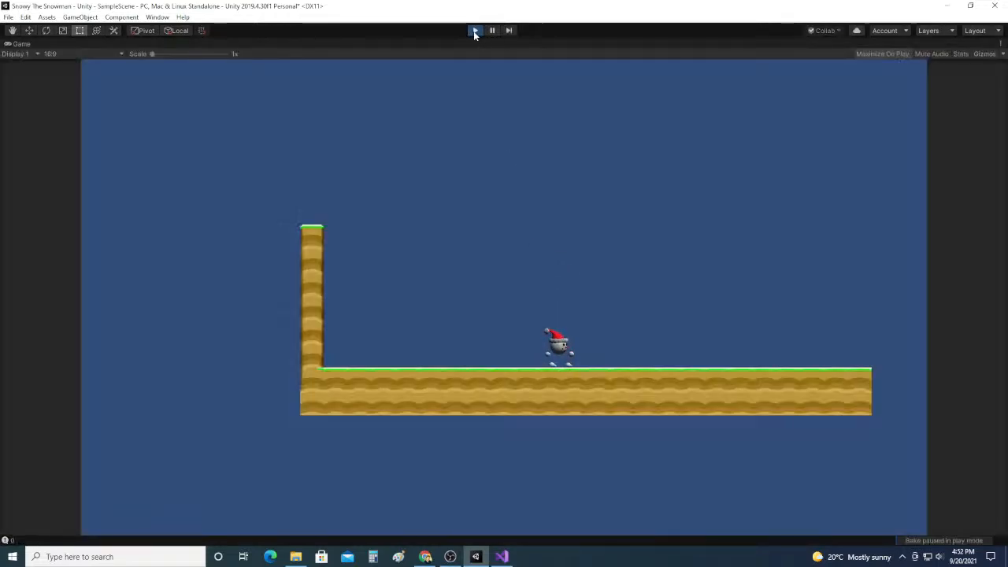
{"action": "left_click", "coordinate": [473, 30]}
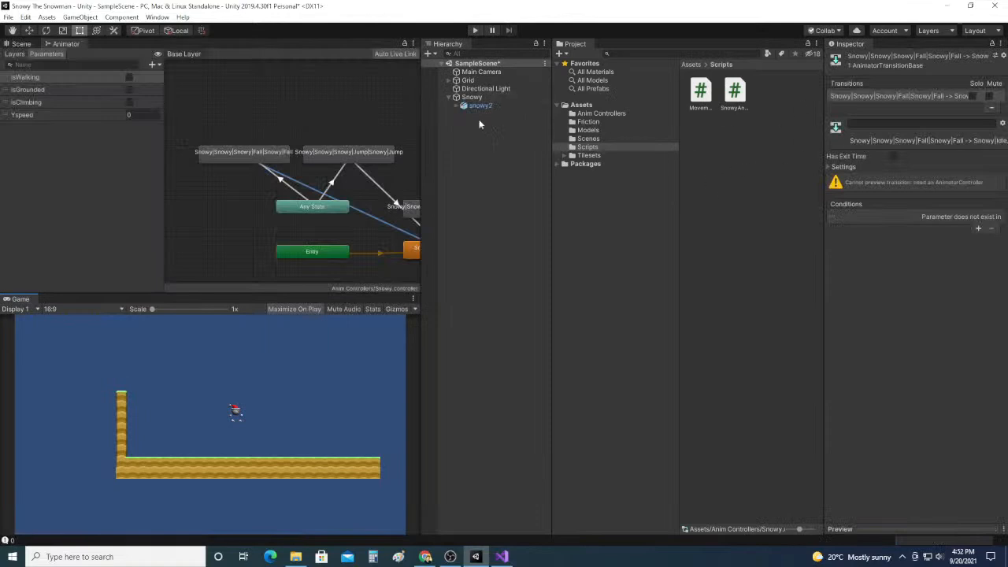
Step: Set the Fall to Idle transition's interruption source to Current State Then Next State and briefly play-test the landing
{"action": "left_click", "coordinate": [332, 209]}
{"action": "left_click", "coordinate": [354, 207]}
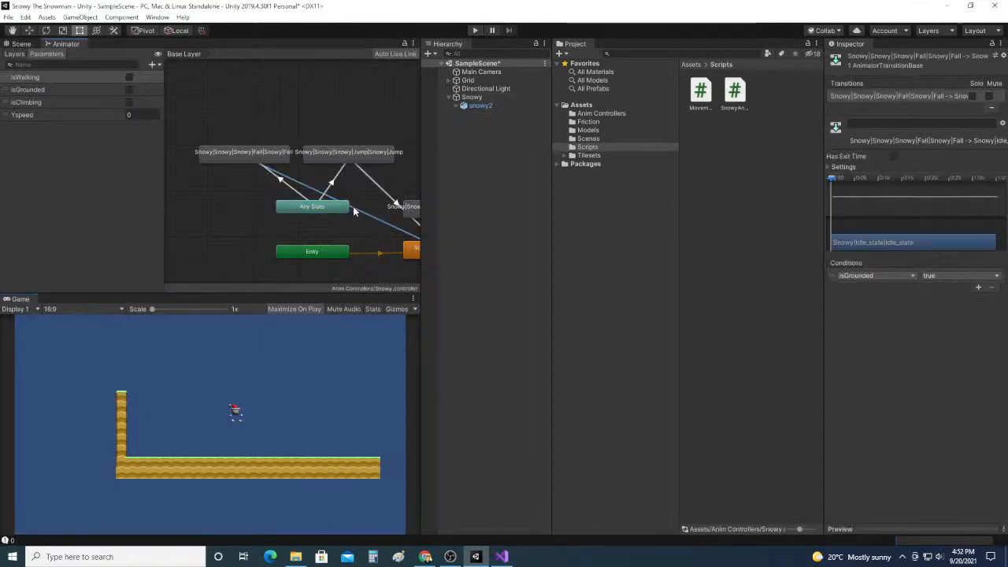
{"action": "left_click", "coordinate": [828, 167]}
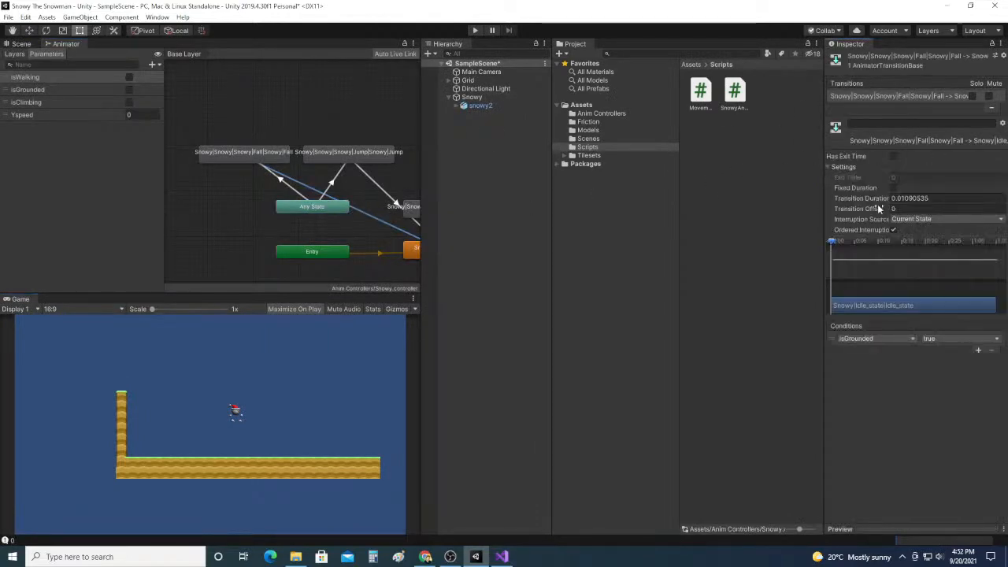
{"action": "left_click", "coordinate": [910, 219]}
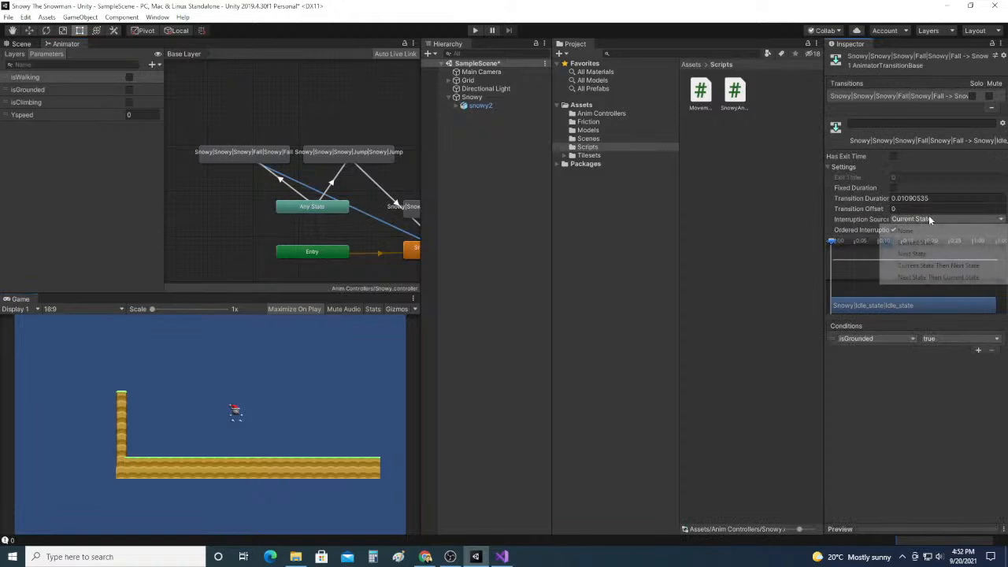
{"action": "left_click", "coordinate": [941, 266]}
{"action": "left_click", "coordinate": [476, 31]}
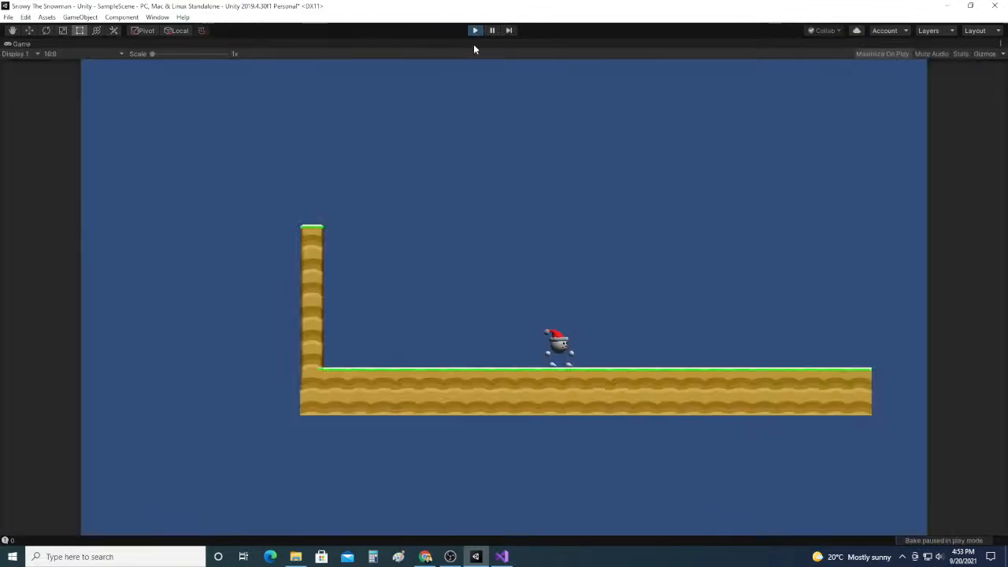
{"action": "left_click", "coordinate": [475, 31]}
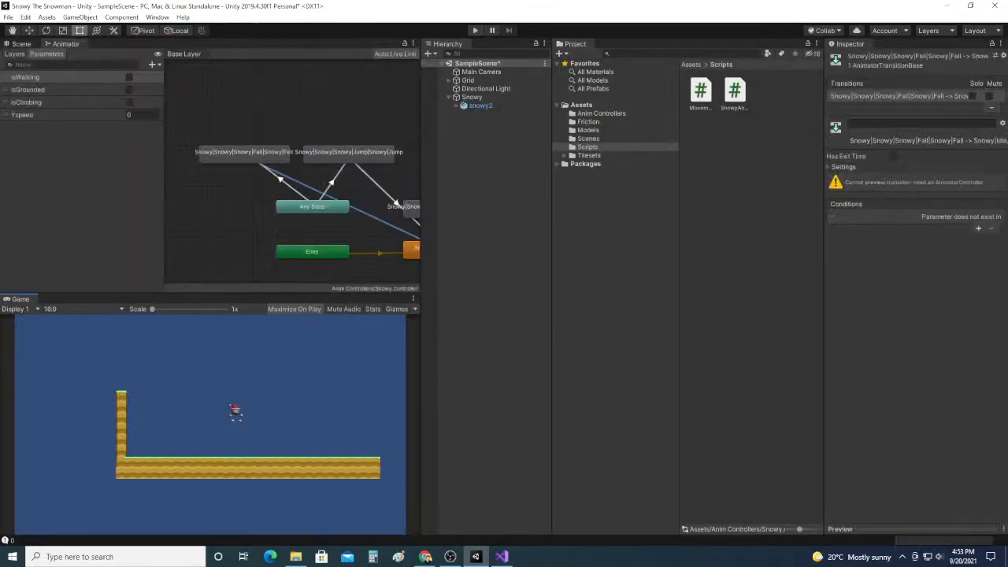
{"action": "key", "text": "alt+Tab"}
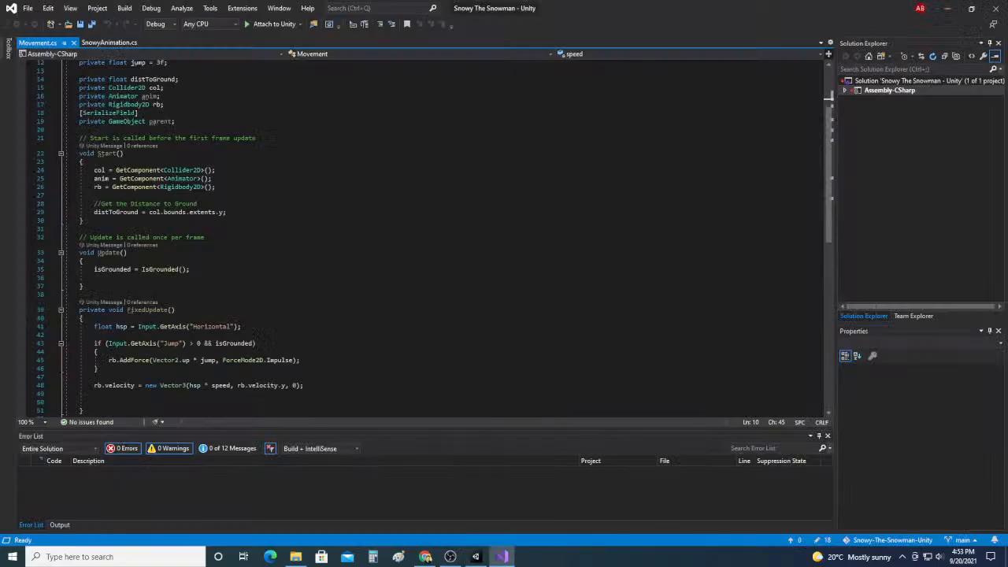
{"action": "key", "text": "alt+Tab"}
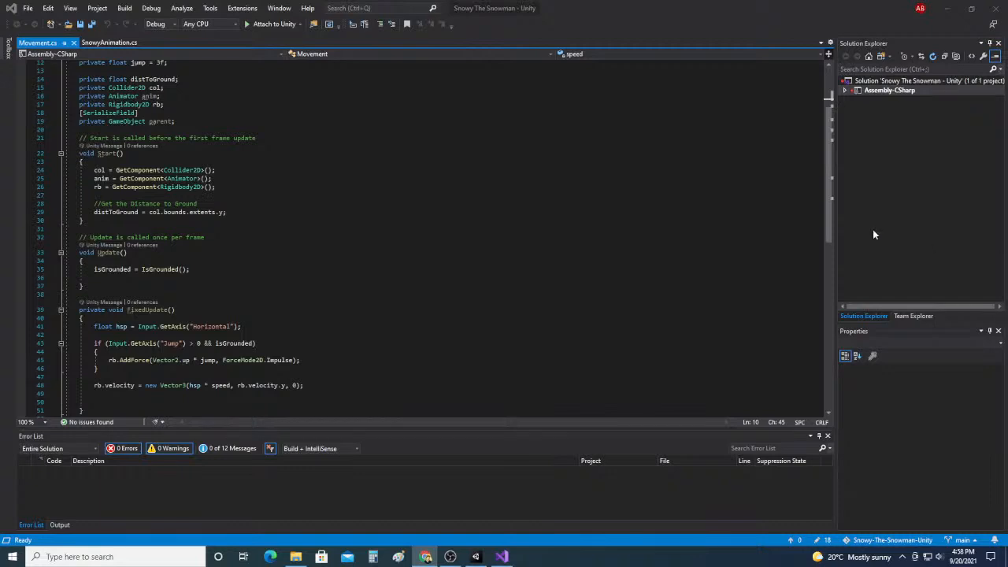
{"action": "left_click", "coordinate": [476, 557]}
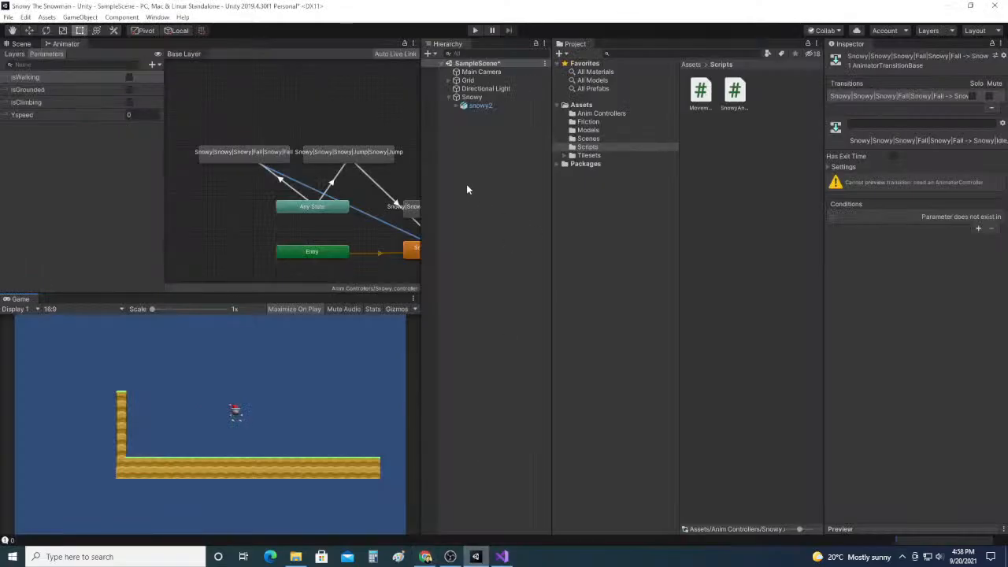
Step: Set the Fall to Idle transition's duration to 0 and briefly play-test the snowman's landing
{"action": "middle_click_drag", "start_coordinate": [362, 177], "coordinate": [295, 163]}
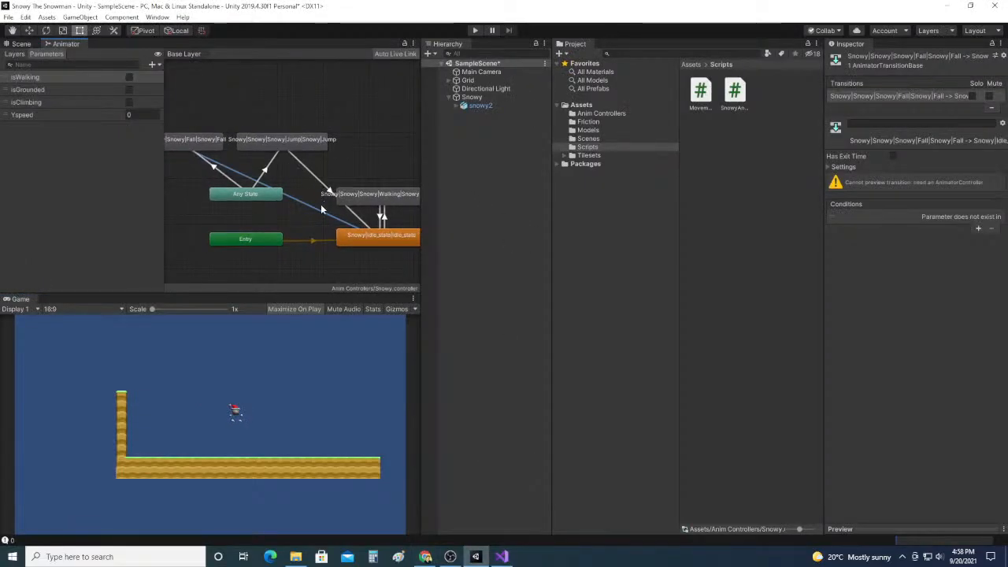
{"action": "left_click", "coordinate": [832, 167]}
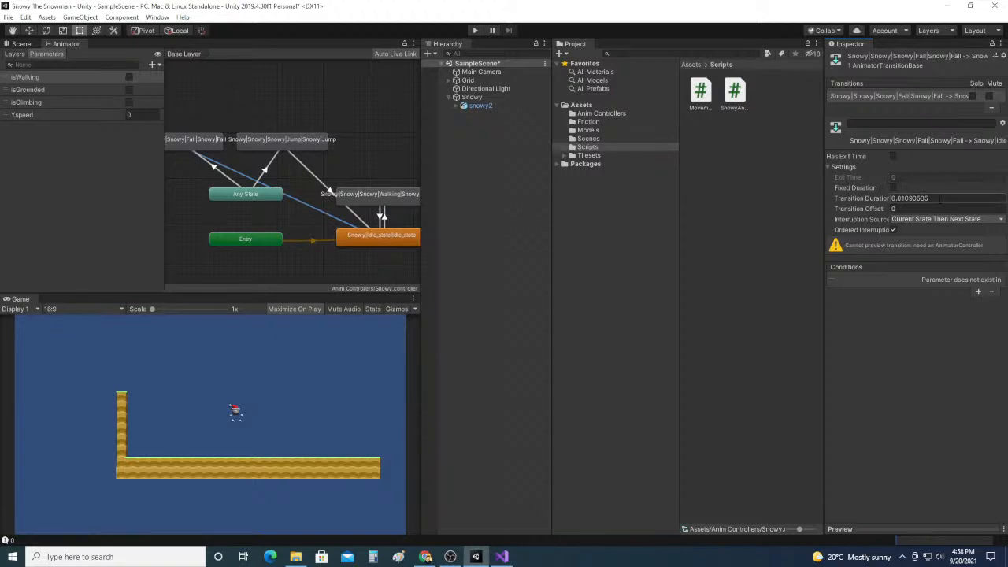
{"action": "left_click", "coordinate": [196, 142]}
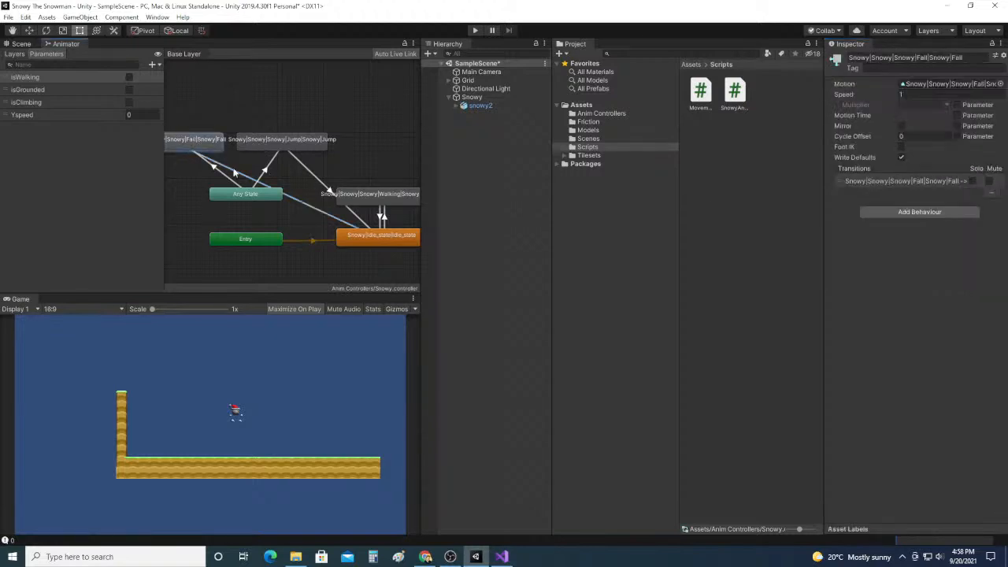
{"action": "left_click", "coordinate": [241, 174]}
{"action": "left_click", "coordinate": [909, 199]}
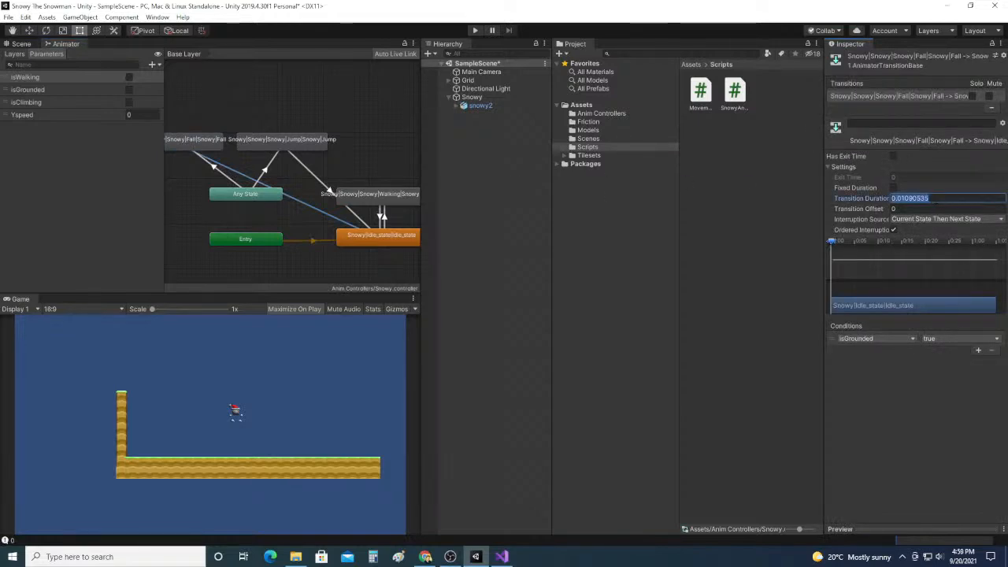
{"action": "type", "text": "0"}
{"action": "left_click", "coordinate": [887, 387]}
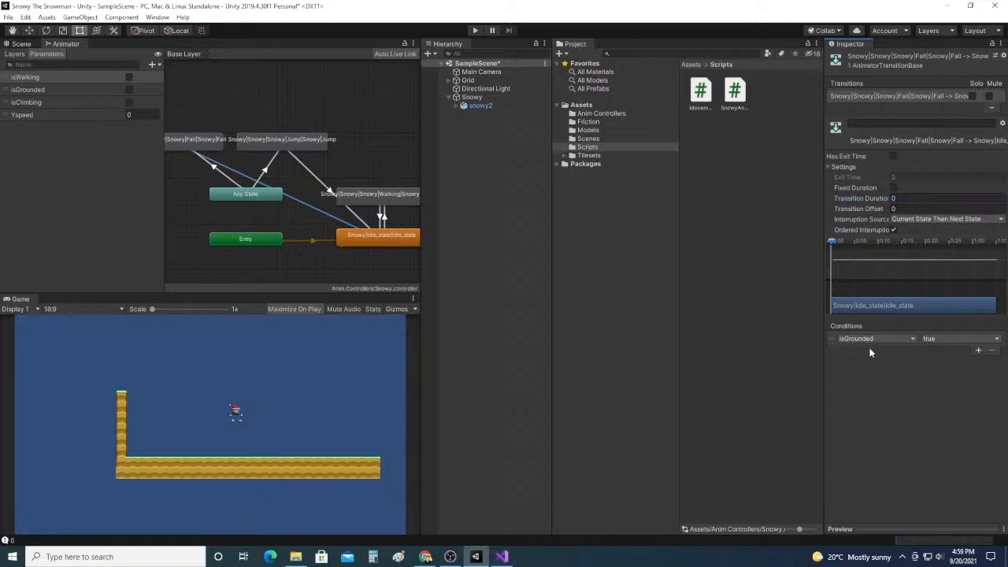
{"action": "left_click", "coordinate": [476, 30]}
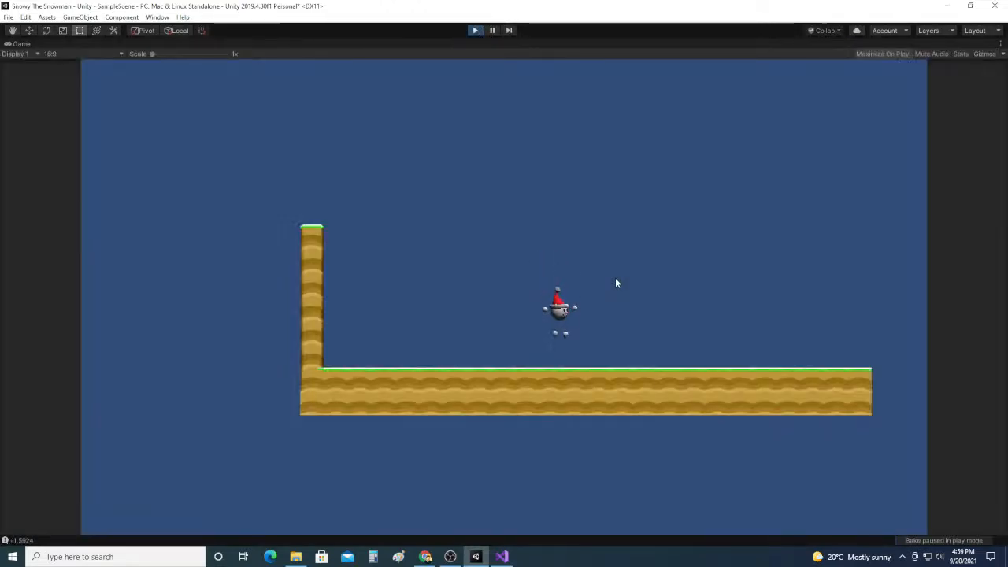
{"action": "left_click", "coordinate": [476, 30]}
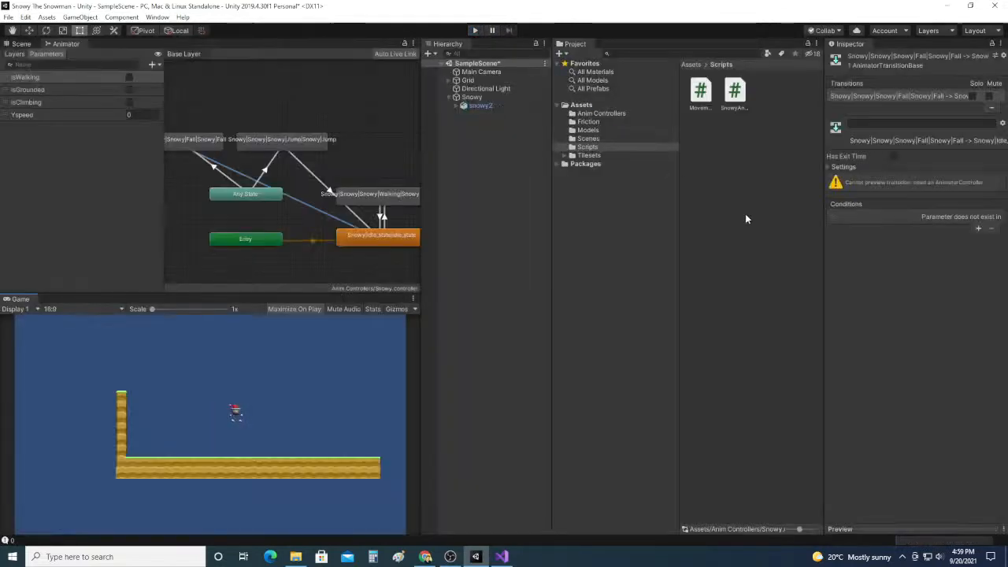
Step: Set the Fall to Idle transition's interruption source to None with ordered interruption off, and play-test the landing
{"action": "left_click", "coordinate": [896, 167]}
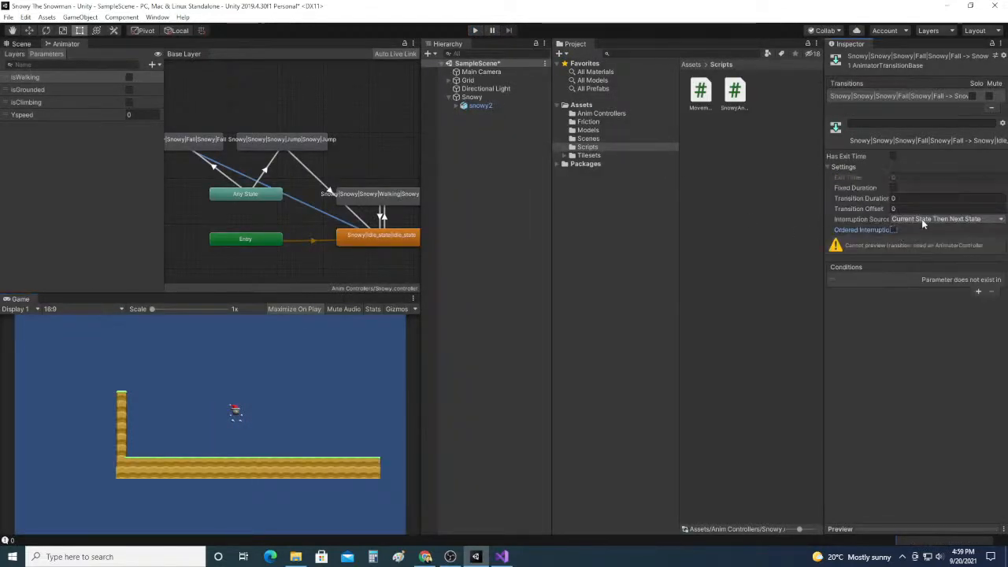
{"action": "left_click", "coordinate": [921, 219]}
{"action": "left_click", "coordinate": [923, 228]}
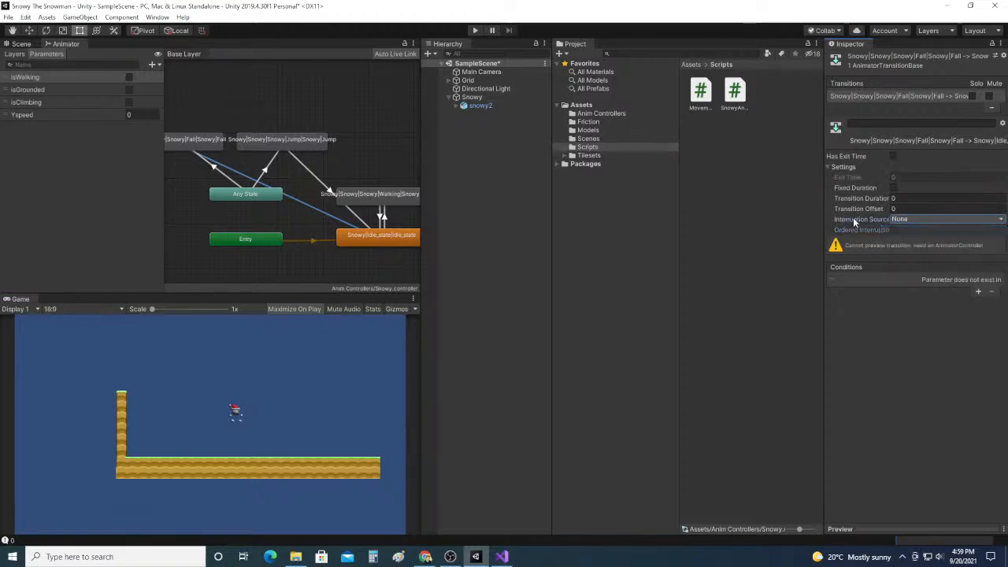
{"action": "left_click", "coordinate": [476, 30]}
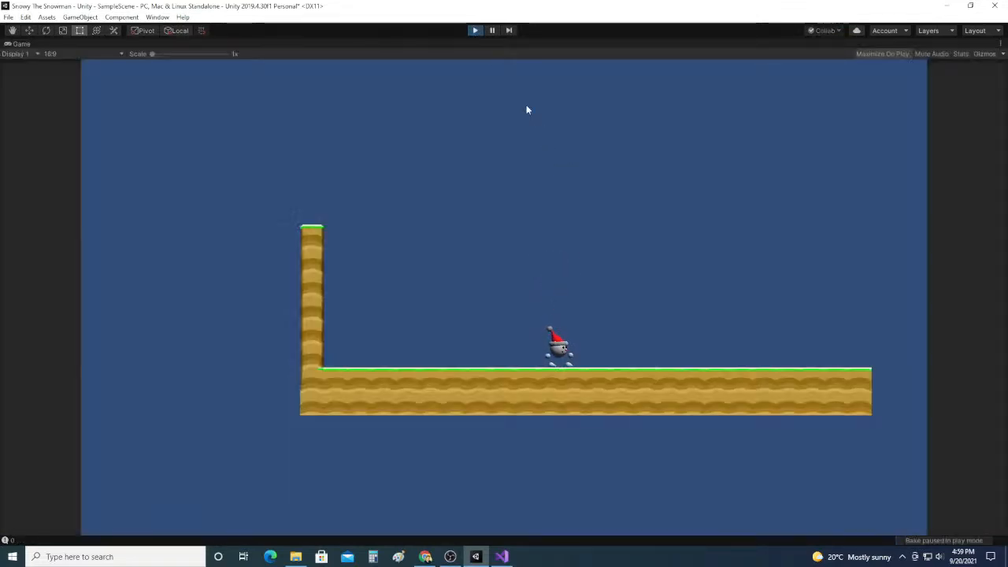
{"action": "left_click", "coordinate": [475, 30]}
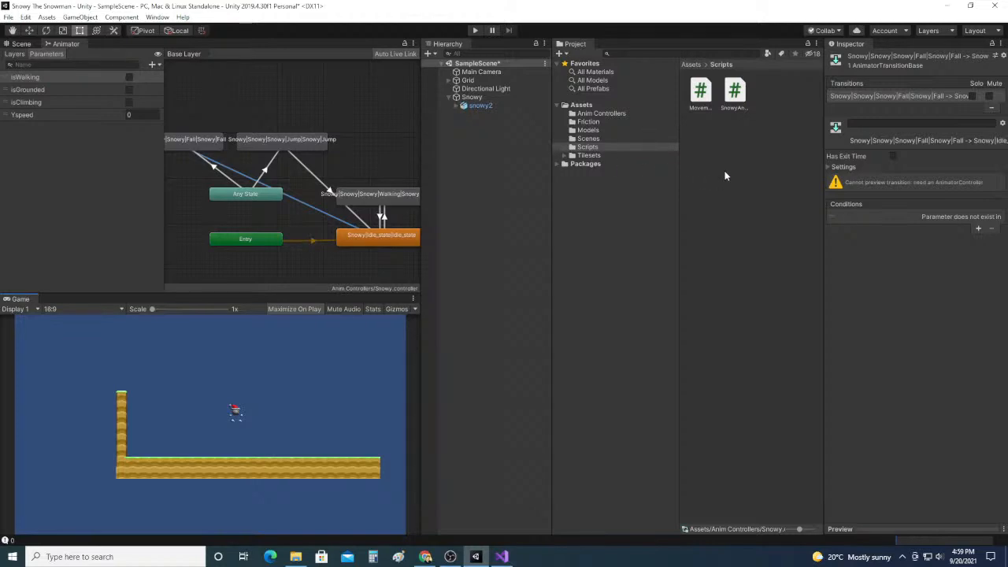
Step: Try a second condition, Yspeed Greater 0, on the Fall to Idle transition, and remove it again
{"action": "left_click", "coordinate": [828, 167]}
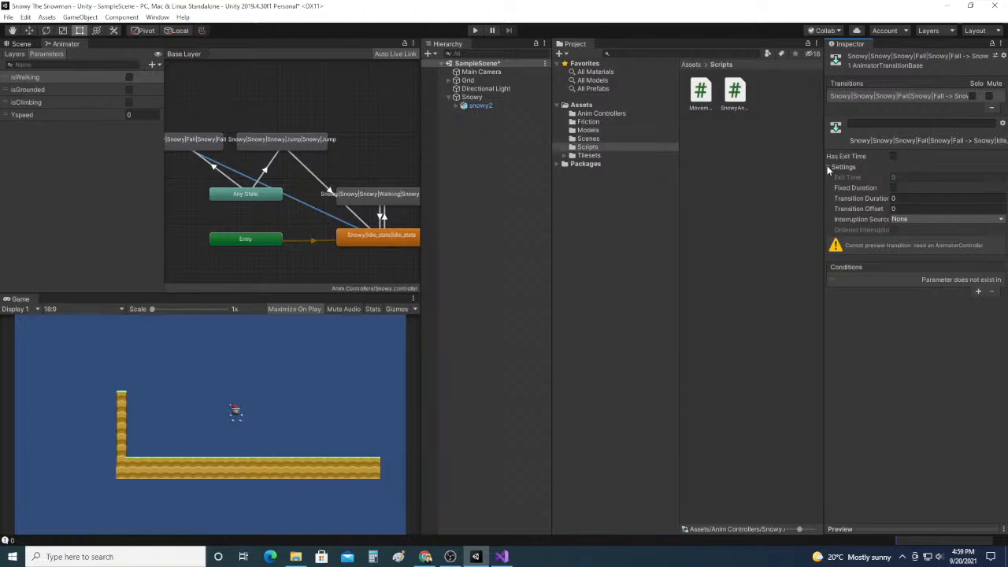
{"action": "left_click", "coordinate": [236, 143]}
{"action": "left_click", "coordinate": [236, 165]}
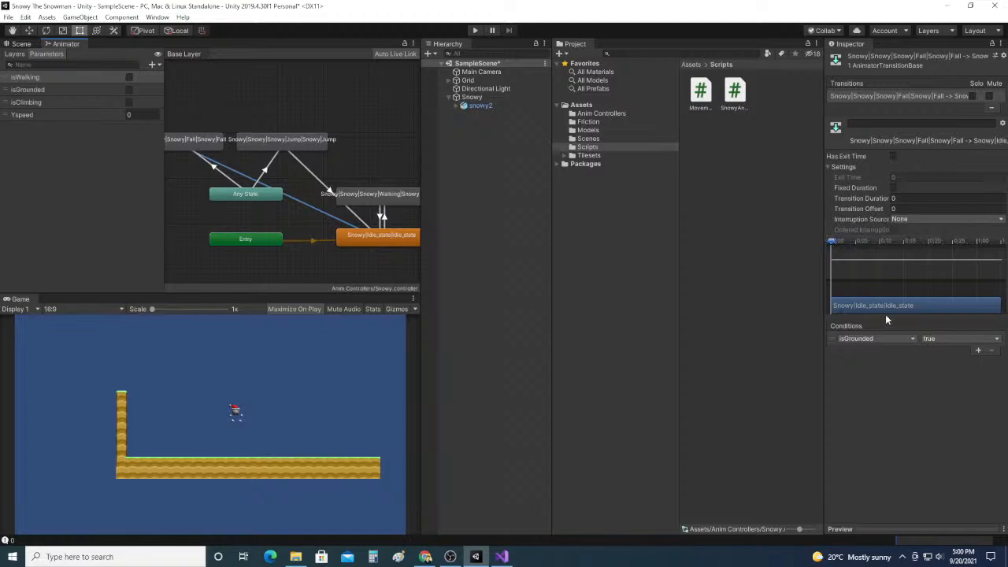
{"action": "left_click", "coordinate": [978, 353]}
{"action": "left_click", "coordinate": [912, 349]}
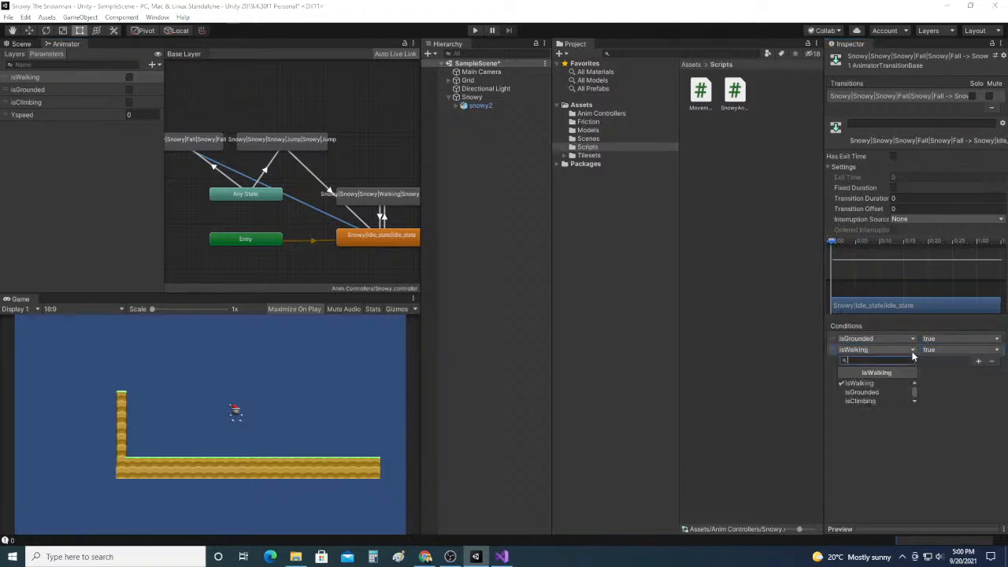
{"action": "scroll", "coordinate": [892, 398], "scroll_direction": "down", "scroll_amount": 1}
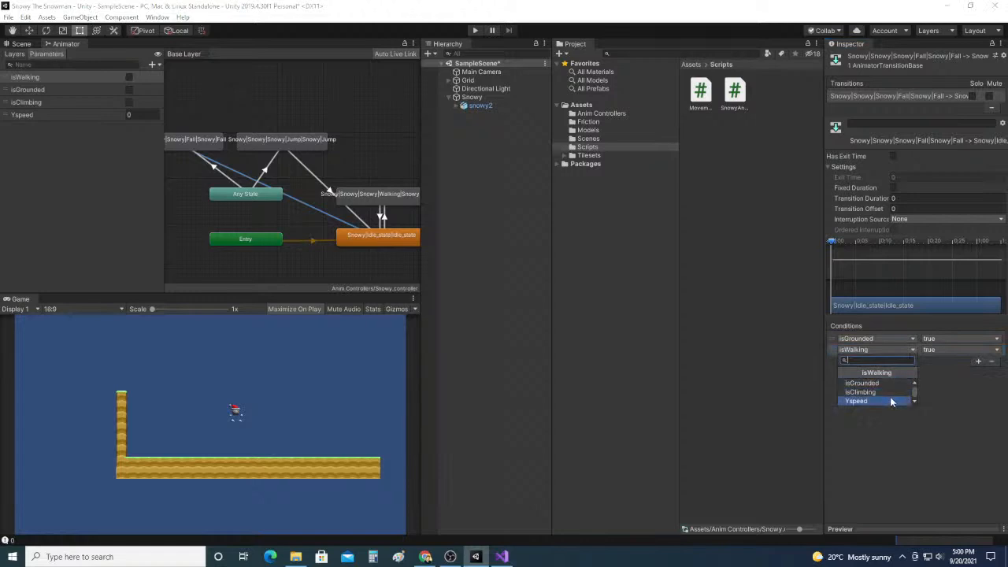
{"action": "left_click", "coordinate": [891, 402]}
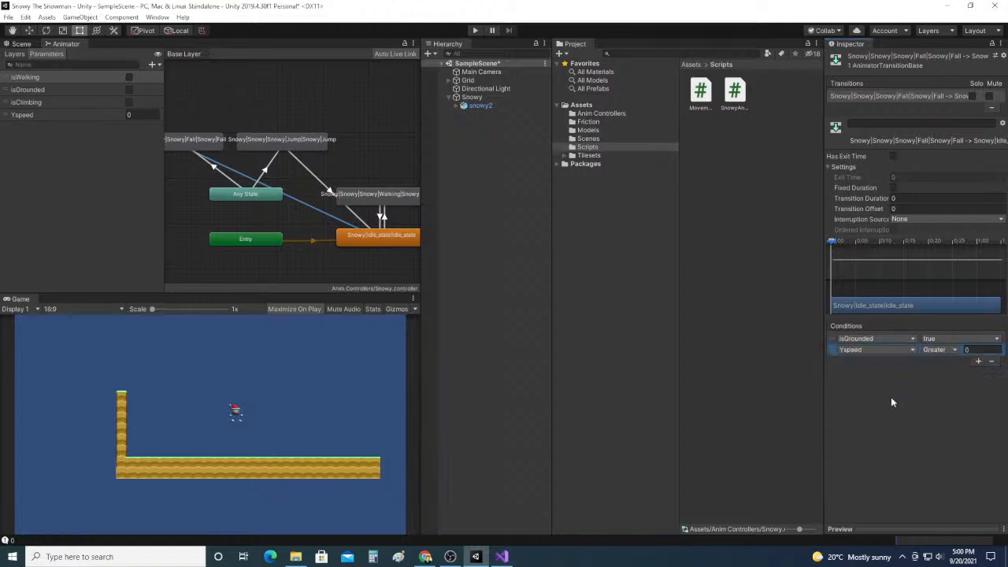
{"action": "left_click", "coordinate": [938, 350]}
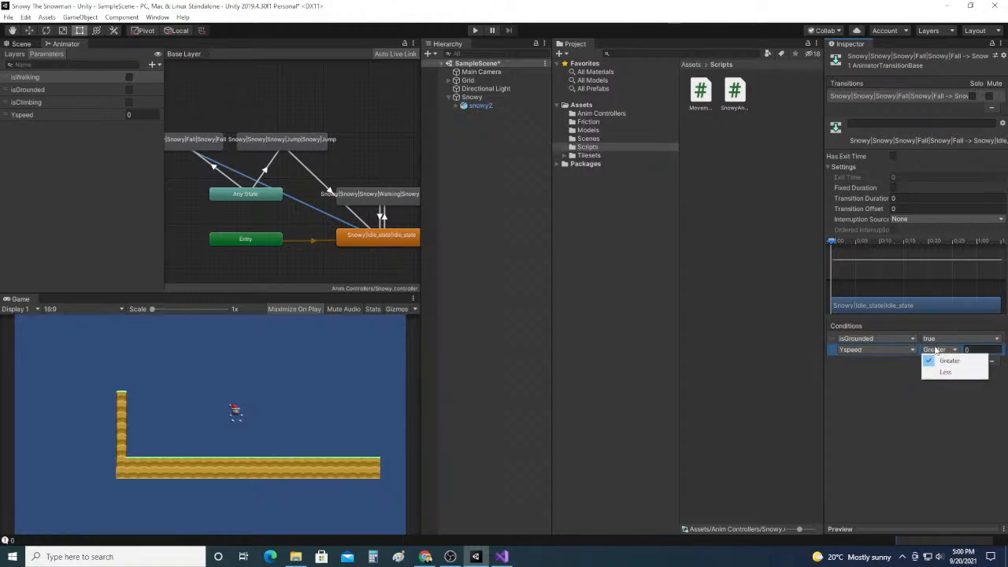
{"action": "left_click", "coordinate": [883, 367]}
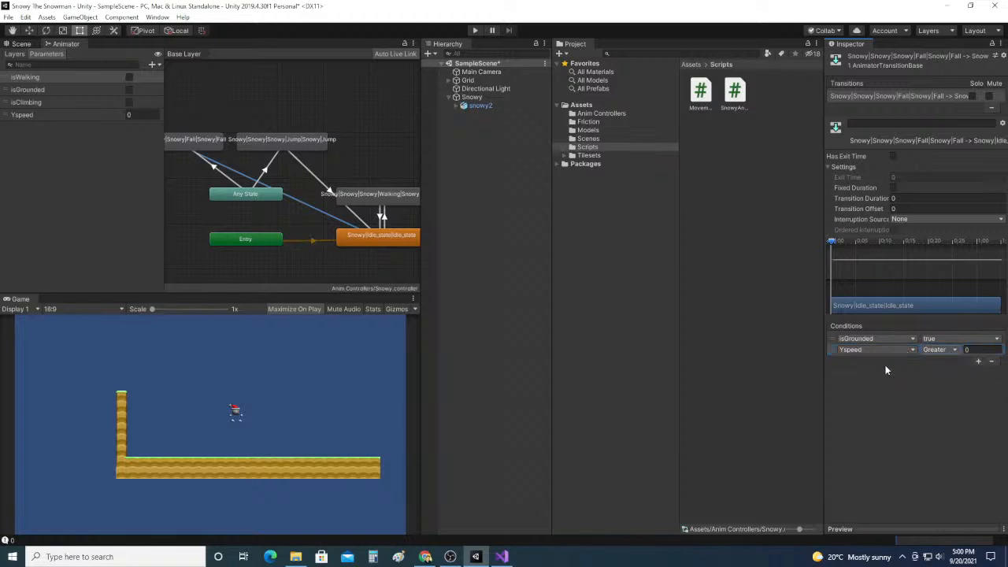
{"action": "left_click", "coordinate": [913, 351]}
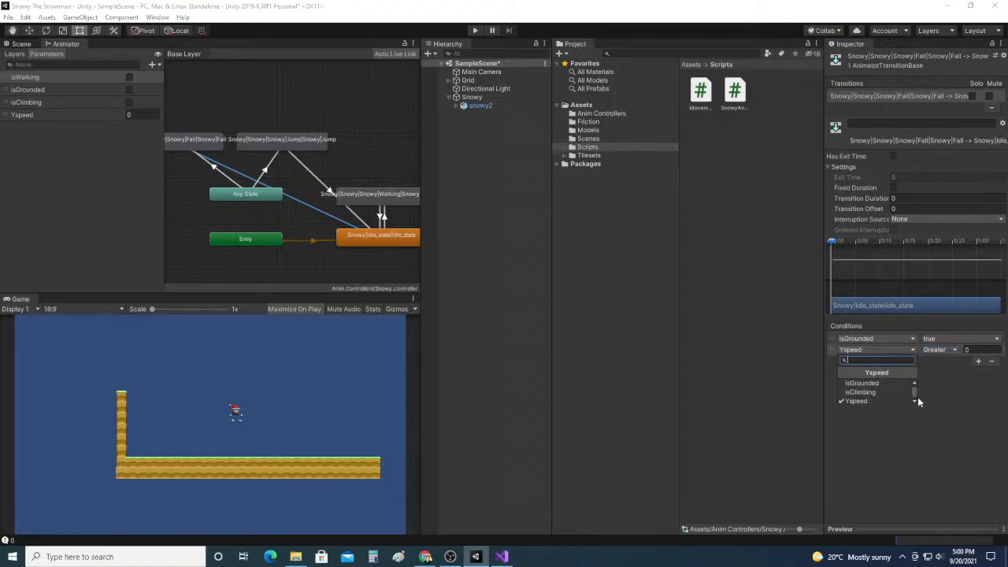
{"action": "left_click", "coordinate": [991, 361]}
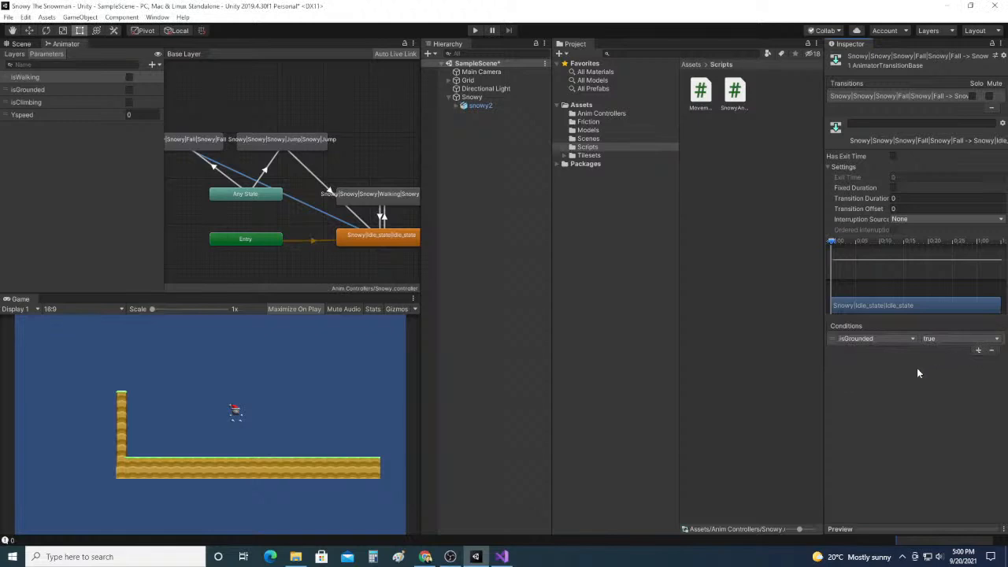
Step: Play-test the snowman's landing, walking and jumping while moving in both directions along the platform
{"action": "left_click", "coordinate": [474, 31]}
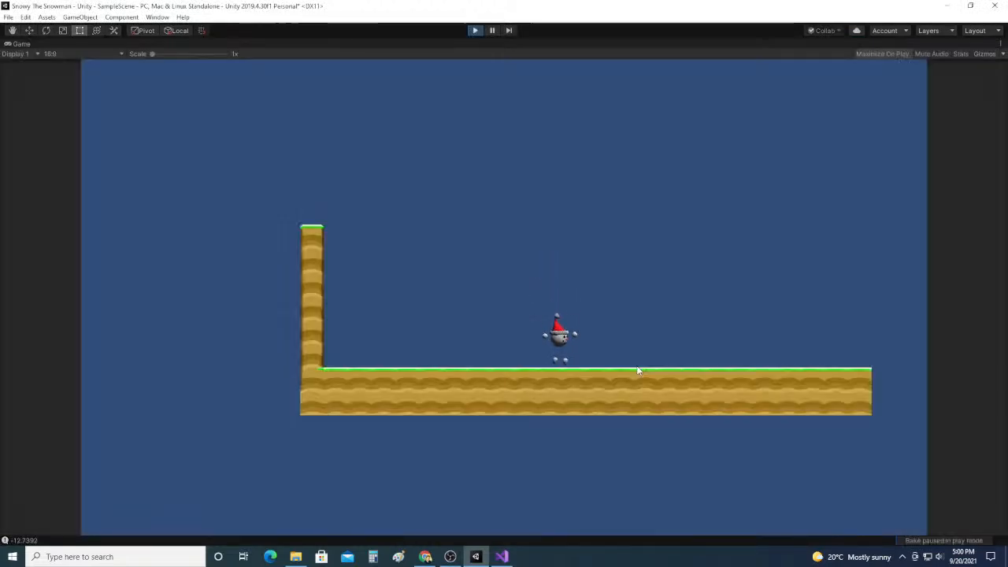
{"action": "key", "text": "Right"}
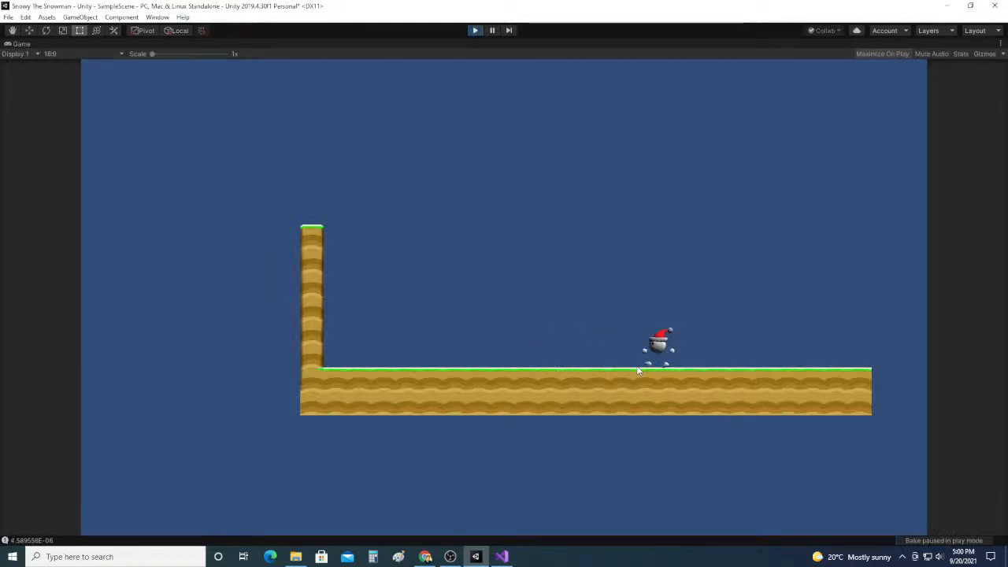
{"action": "key", "text": "Left"}
{"action": "key", "text": "space"}
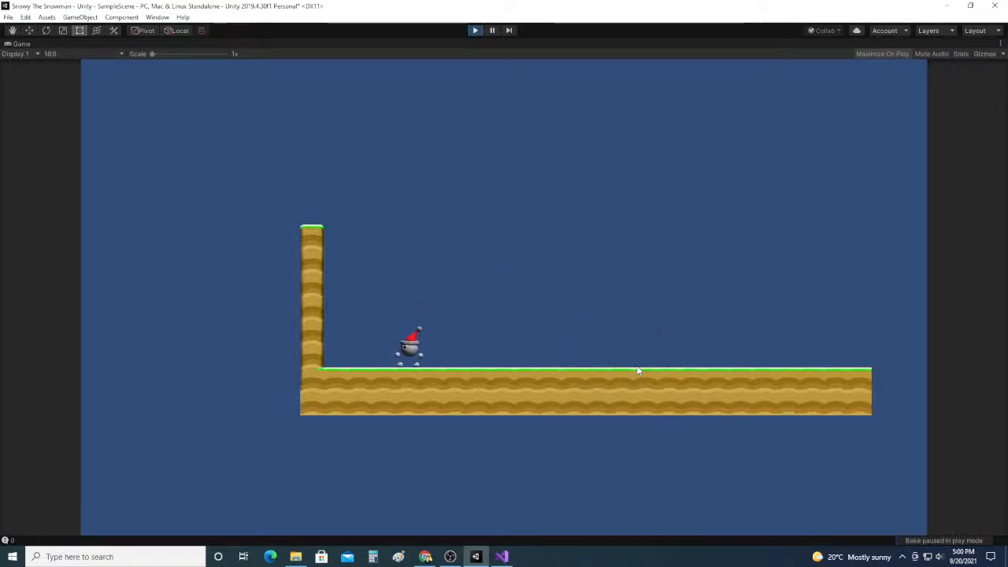
{"action": "key", "text": "Right"}
{"action": "key", "text": "space"}
{"action": "key", "text": "Right"}
{"action": "key", "text": "space"}
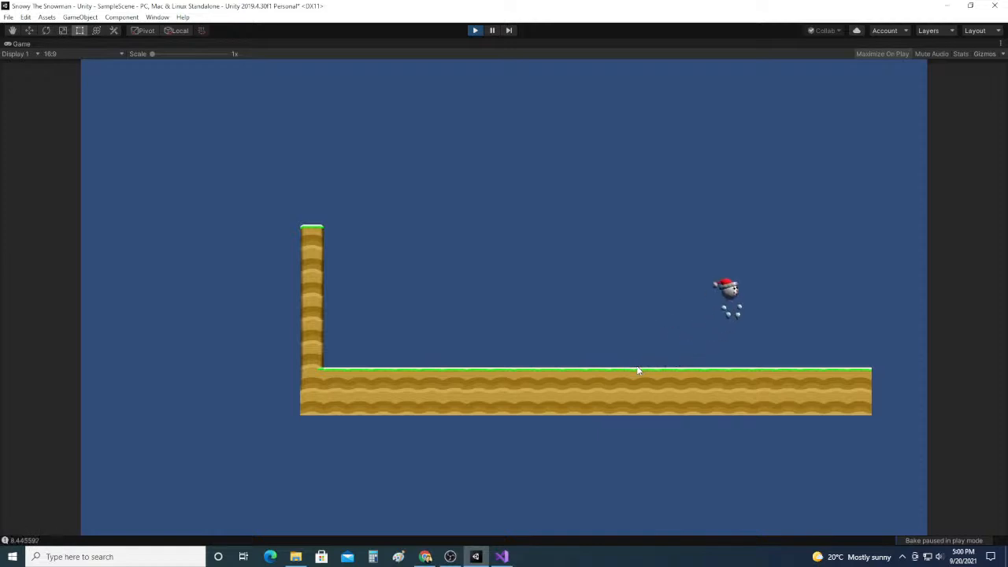
{"action": "key", "text": "Left"}
{"action": "key", "text": "space"}
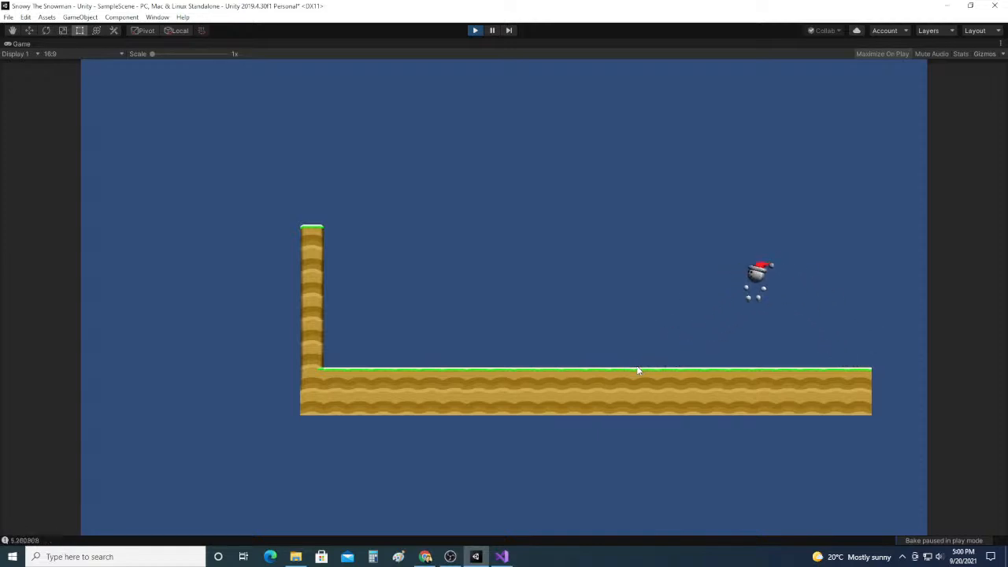
Step: Test repeated jumps in place and a jump while changing direction, and exit play mode
{"action": "key", "text": "space"}
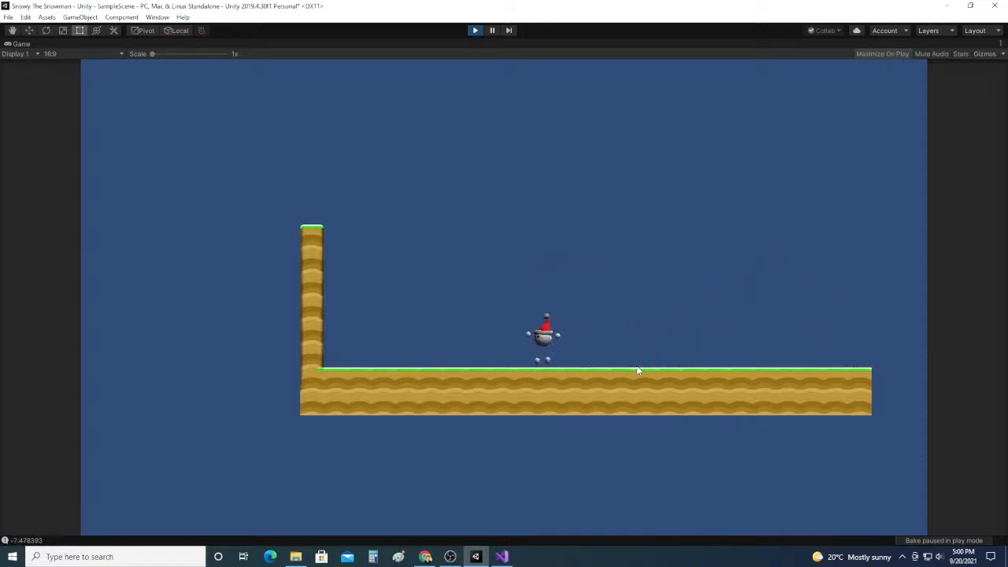
{"action": "key", "text": "space"}
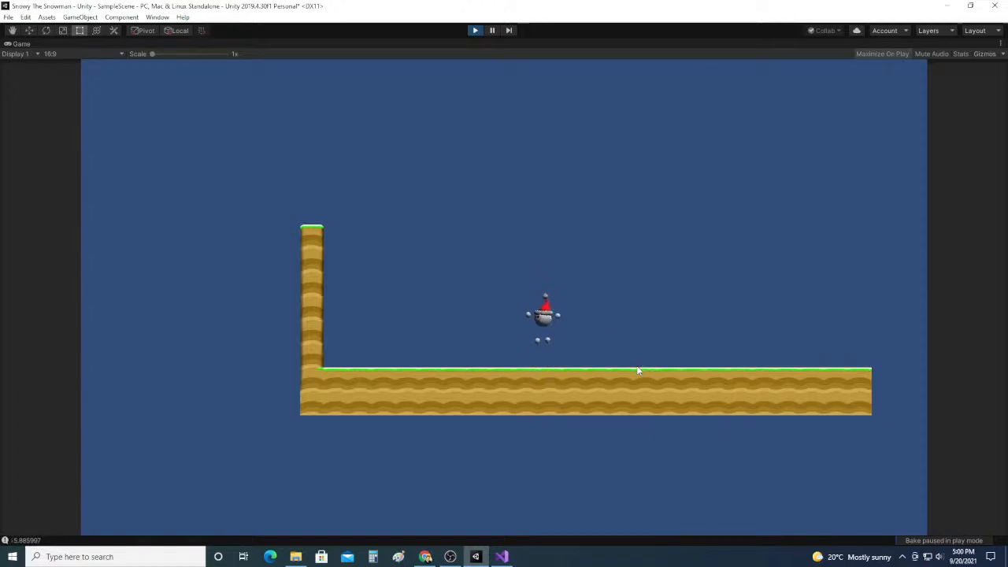
{"action": "key", "text": "space"}
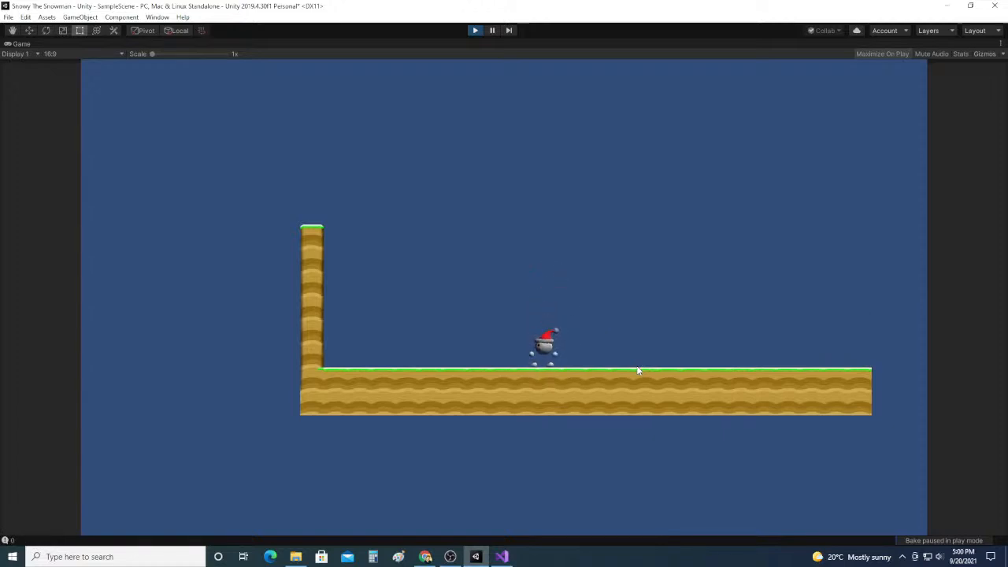
{"action": "key", "text": "space"}
{"action": "key", "text": "space"}
{"action": "key", "text": "Right"}
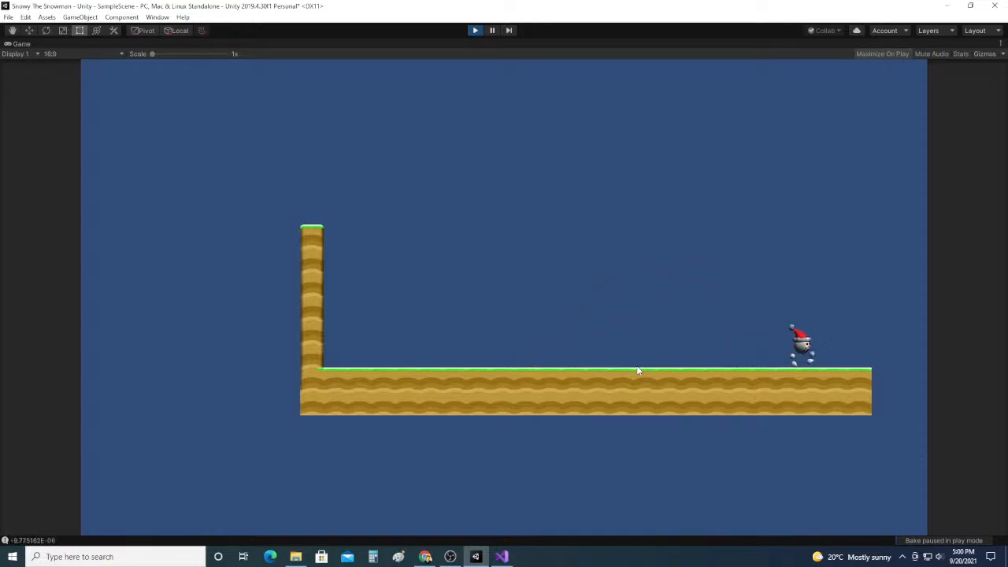
{"action": "key", "text": "Left"}
{"action": "key", "text": "space"}
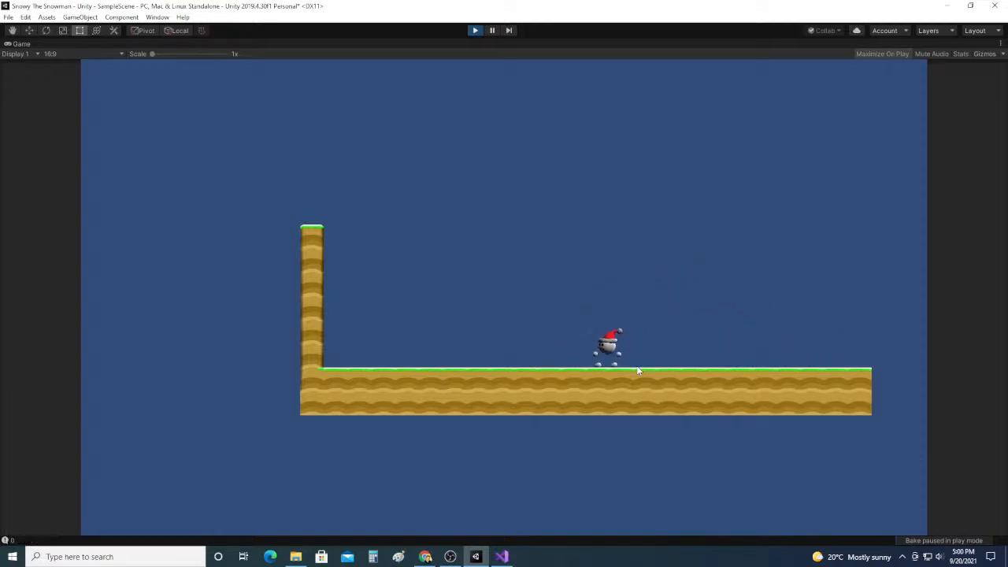
{"action": "left_click", "coordinate": [474, 31]}
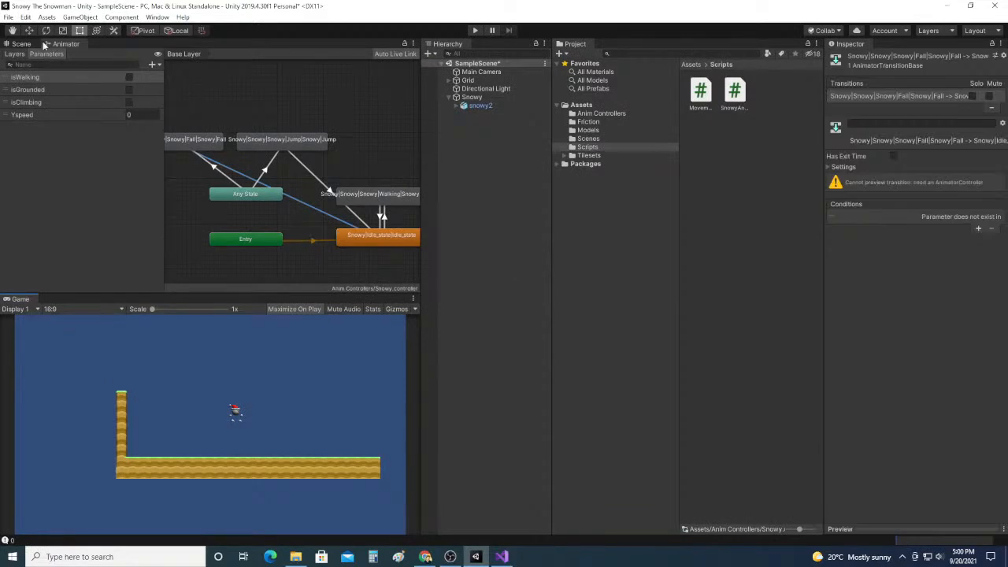
Step: Set the project's Physics 2D gravity Y value to -29.81 and close the project settings
{"action": "left_click", "coordinate": [8, 17]}
{"action": "mouse_move", "coordinate": [25, 17]}
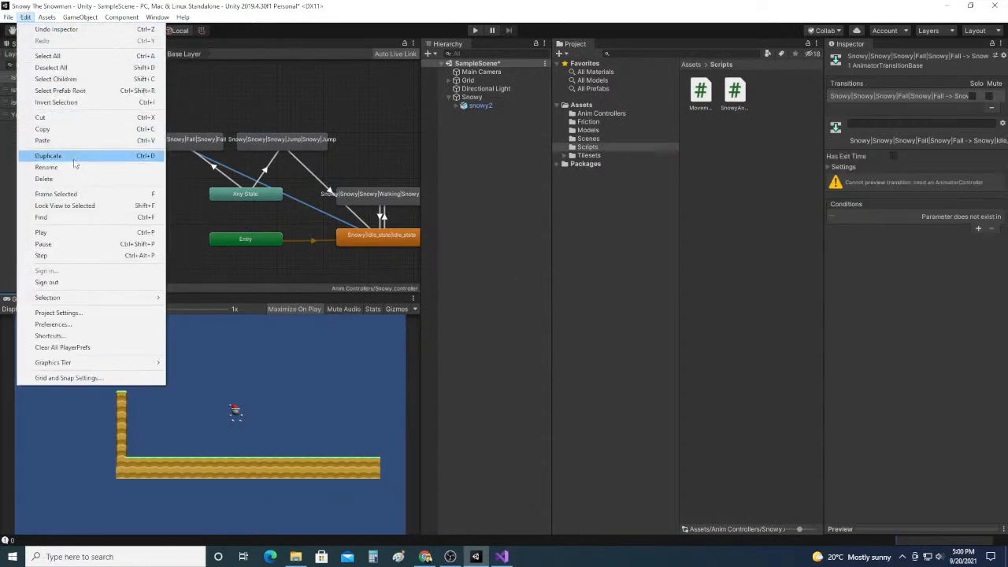
{"action": "left_click", "coordinate": [86, 314]}
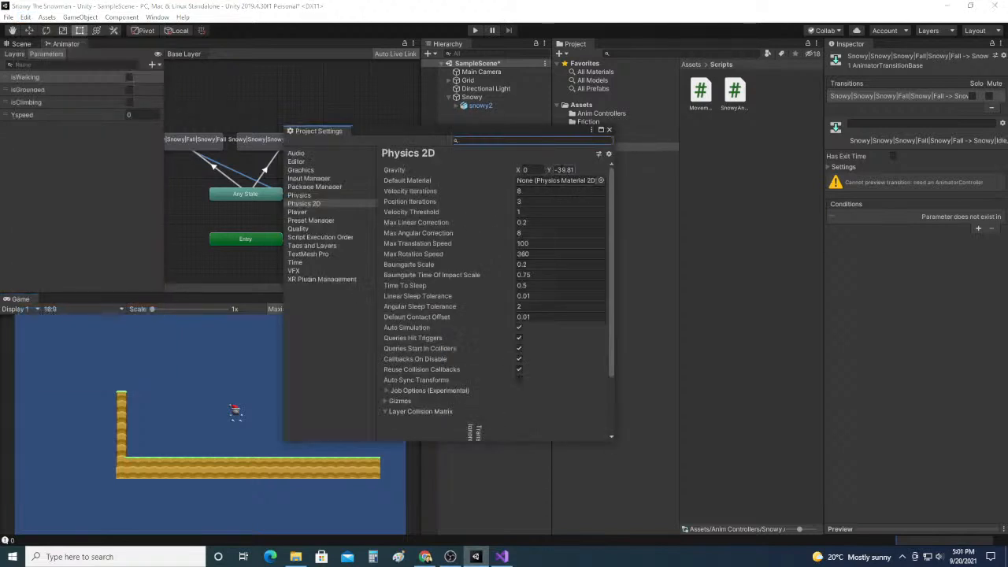
{"action": "left_click", "coordinate": [561, 170]}
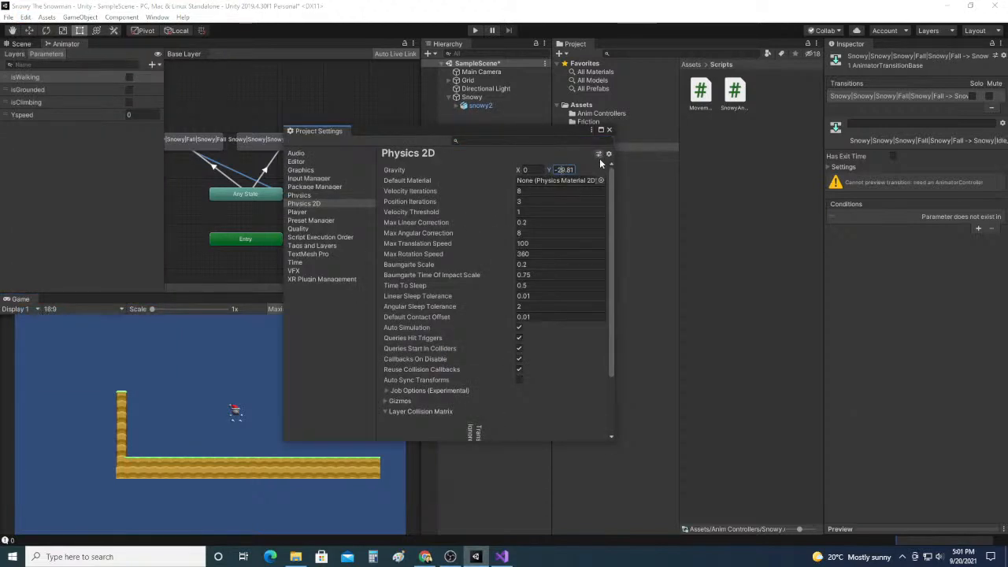
{"action": "left_click", "coordinate": [609, 130]}
Step: Play-test the snowman's jumps in place and while moving in both directions with the new gravity
{"action": "left_click", "coordinate": [477, 31]}
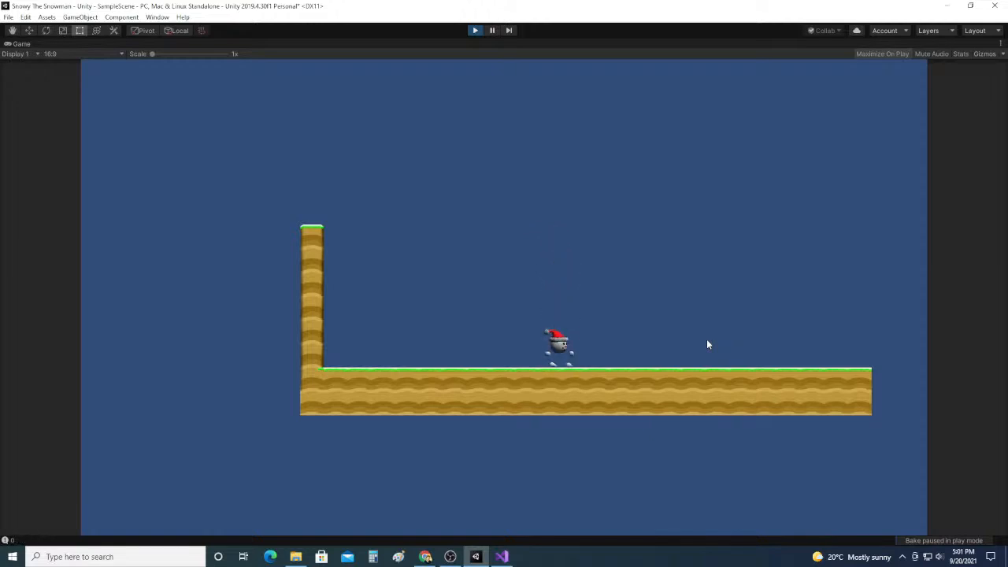
{"action": "key", "text": "space"}
{"action": "key", "text": "Left"}
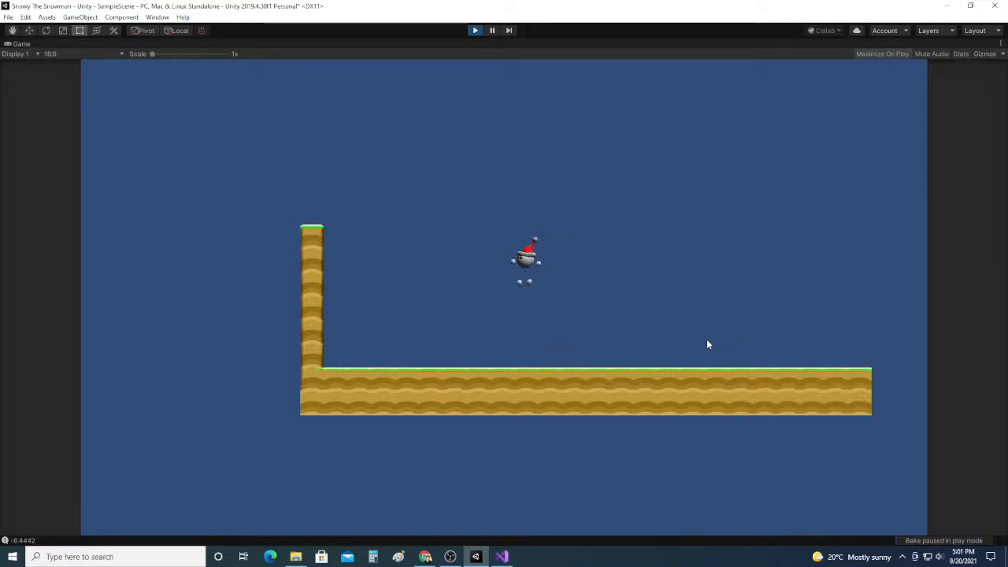
{"action": "key", "text": "space"}
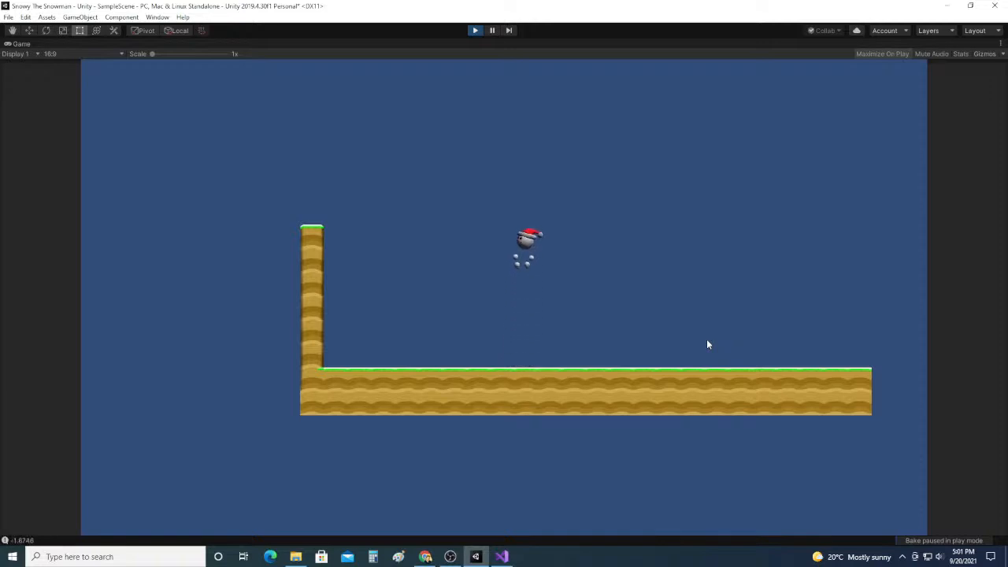
{"action": "key", "text": "space"}
{"action": "key", "text": "Left"}
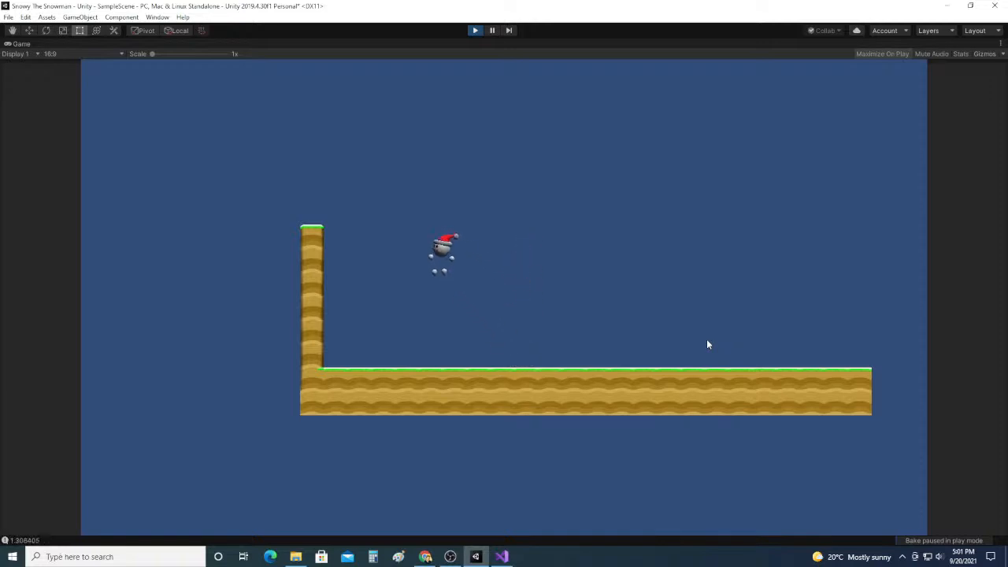
{"action": "key", "text": "space"}
{"action": "key", "text": "Right"}
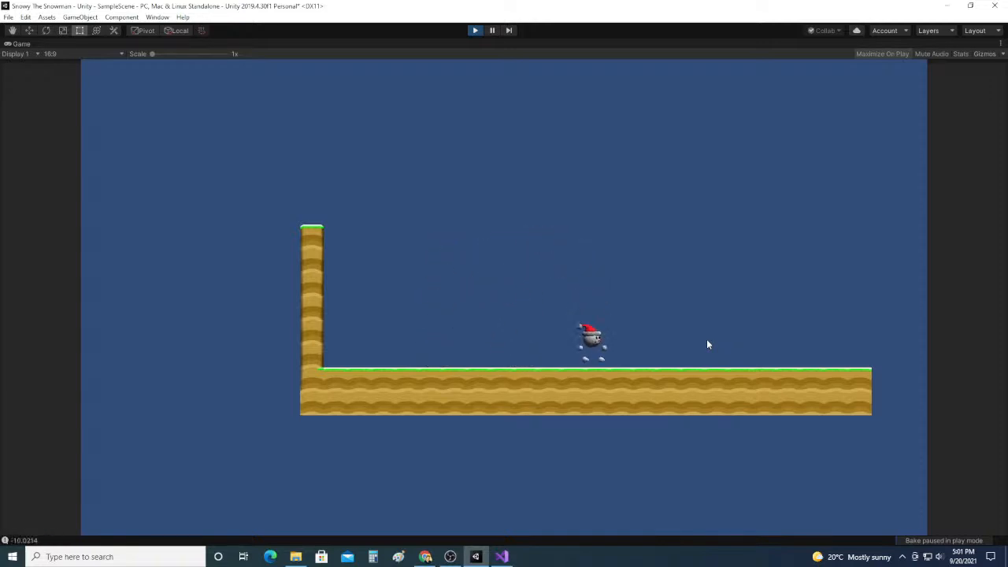
{"action": "key", "text": "space"}
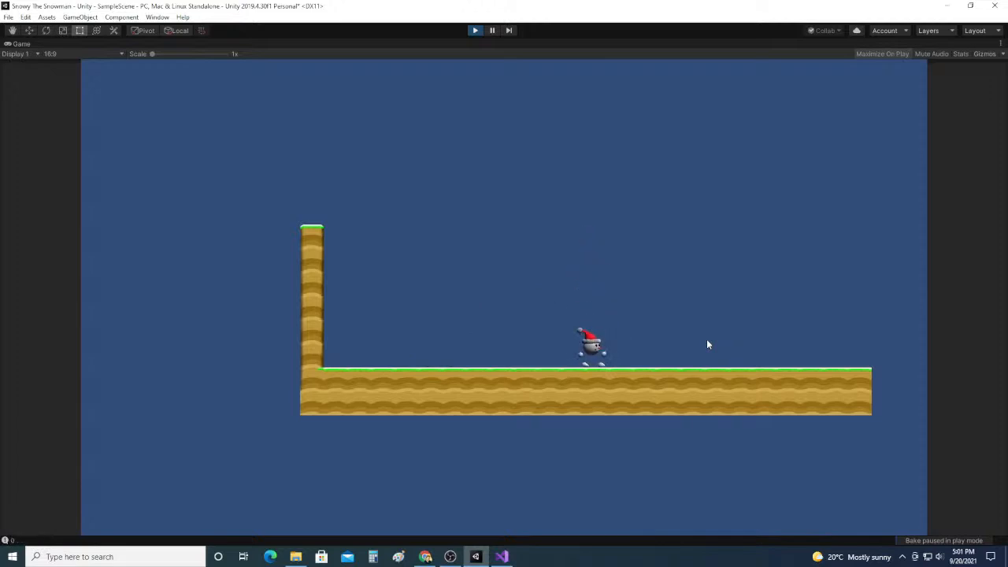
{"action": "key", "text": "space"}
{"action": "key", "text": "Right"}
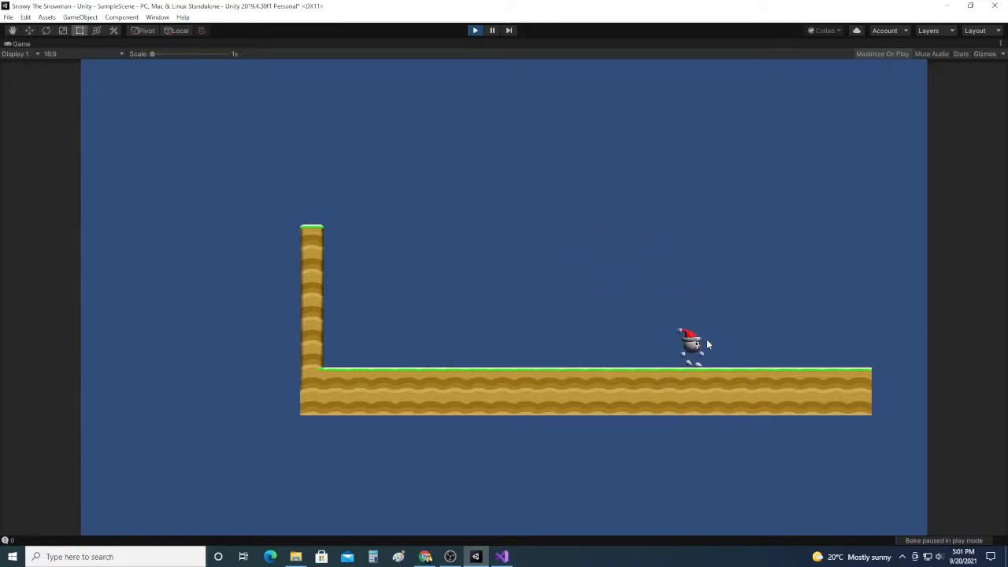
Step: Test jumps with direction changes across the platform, ending with jumps against the wall
{"action": "key", "text": "space"}
{"action": "key", "text": "Left"}
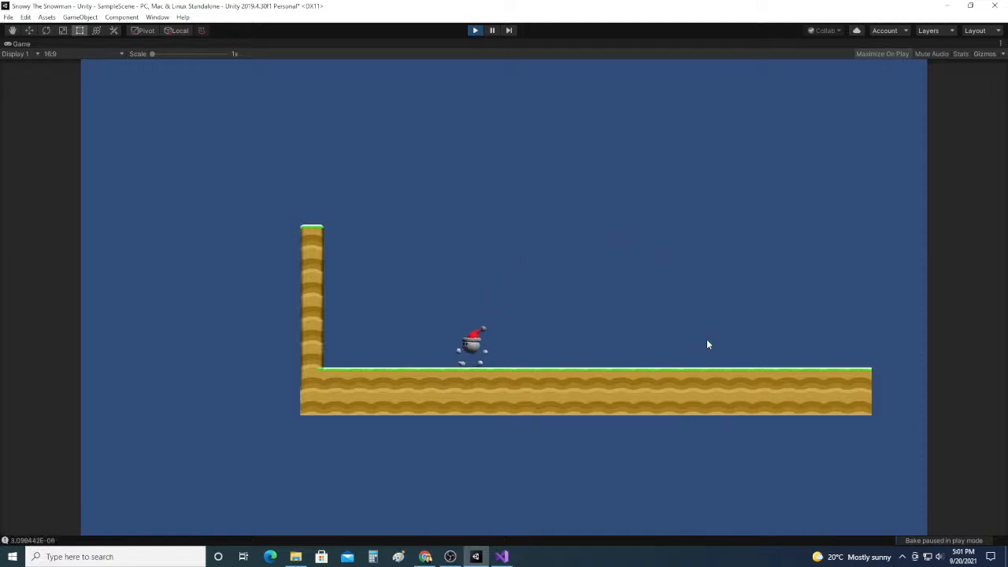
{"action": "key", "text": "space"}
{"action": "key", "text": "Right"}
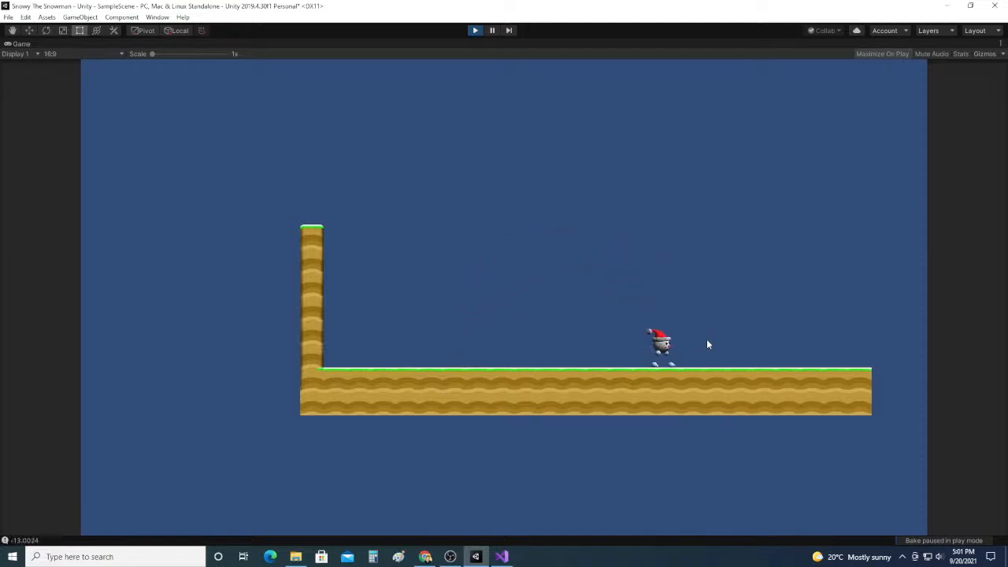
{"action": "key", "text": "Left"}
{"action": "key", "text": "space"}
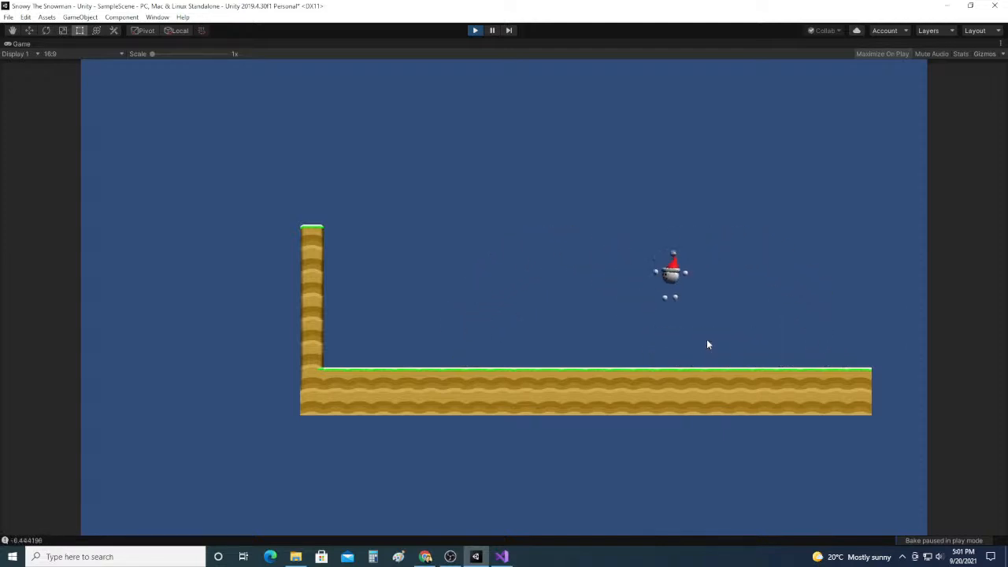
{"action": "key", "text": "space"}
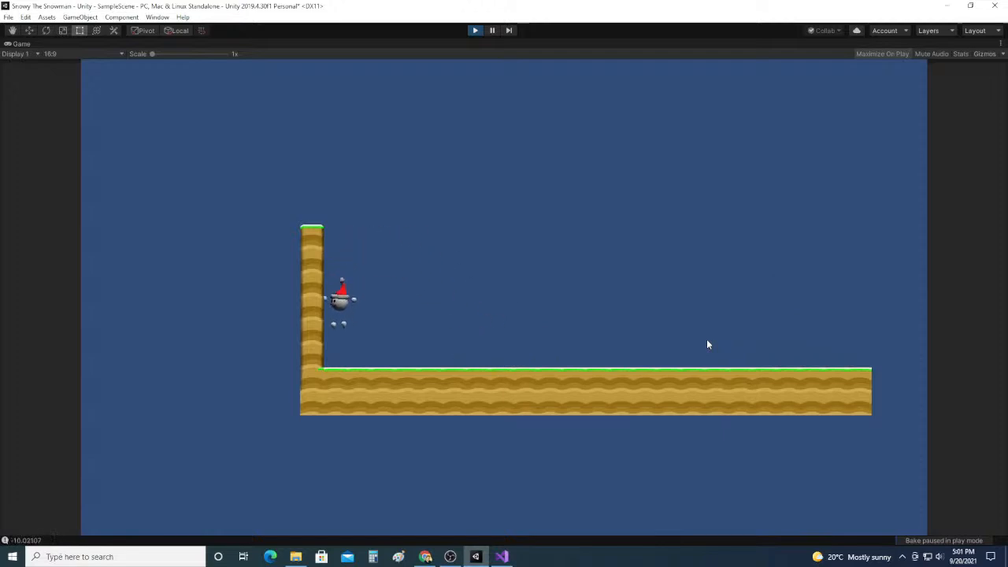
{"action": "key", "text": "space"}
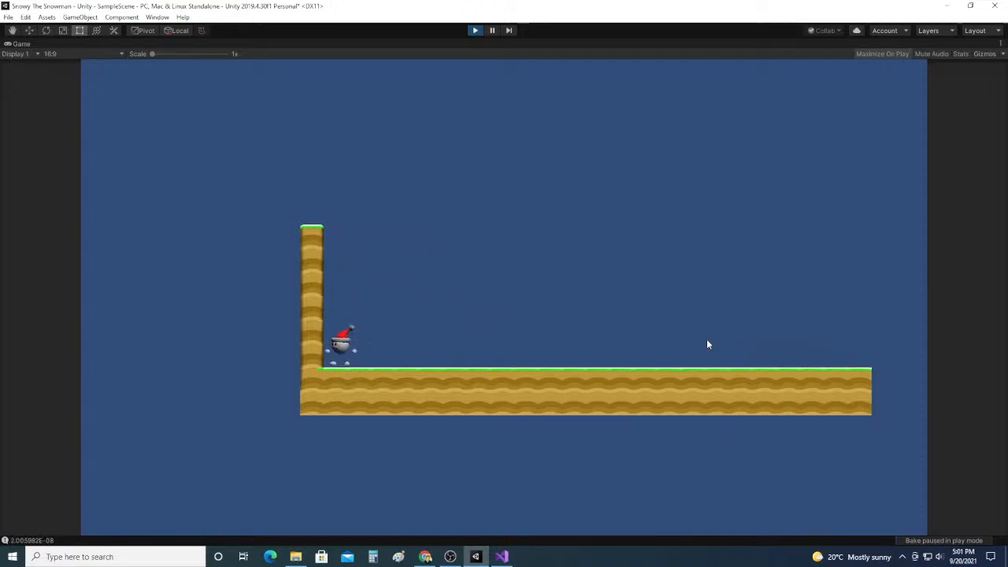
{"action": "key", "text": "Right"}
{"action": "key", "text": "Left"}
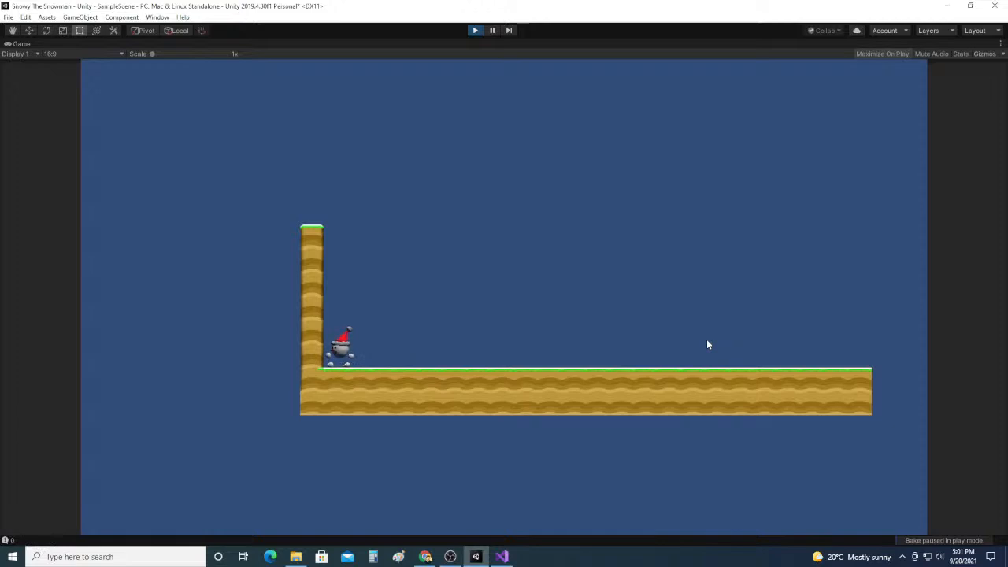
Step: Test repeated jumps beside the wall and a jump that turns back towards it
{"action": "key", "text": "space"}
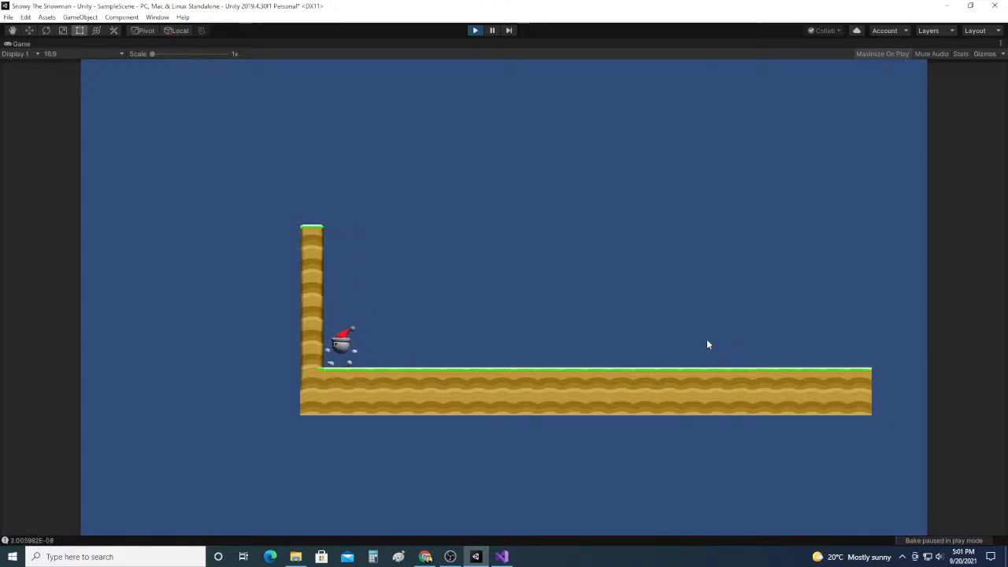
{"action": "key", "text": "space"}
{"action": "key", "text": "space"}
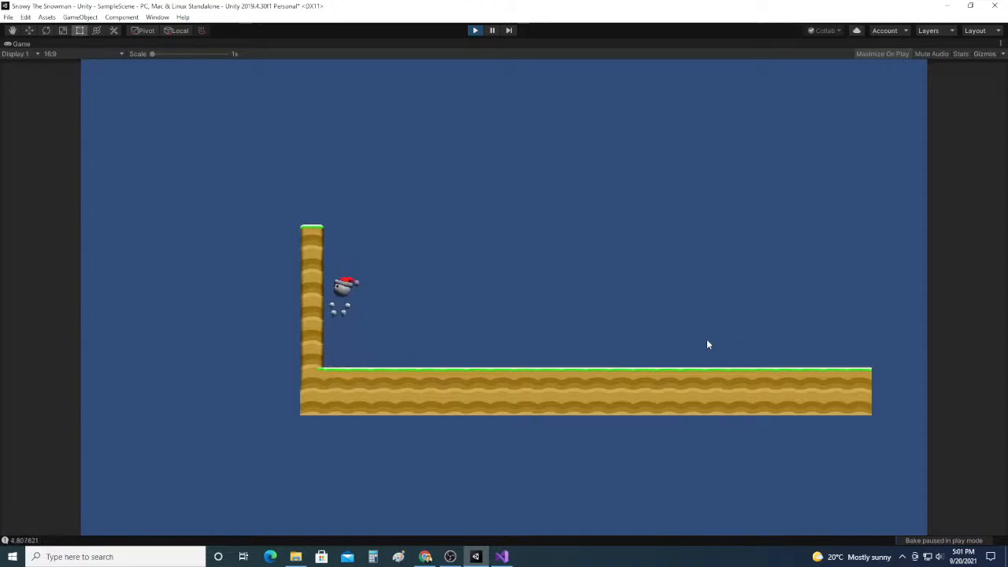
{"action": "key", "text": "Right"}
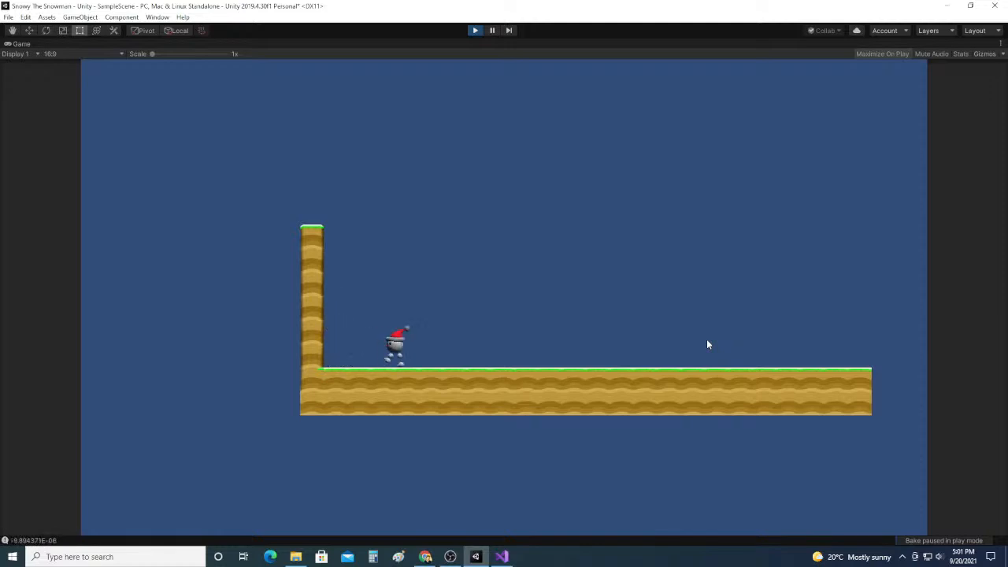
{"action": "key", "text": "space"}
{"action": "key", "text": "Left"}
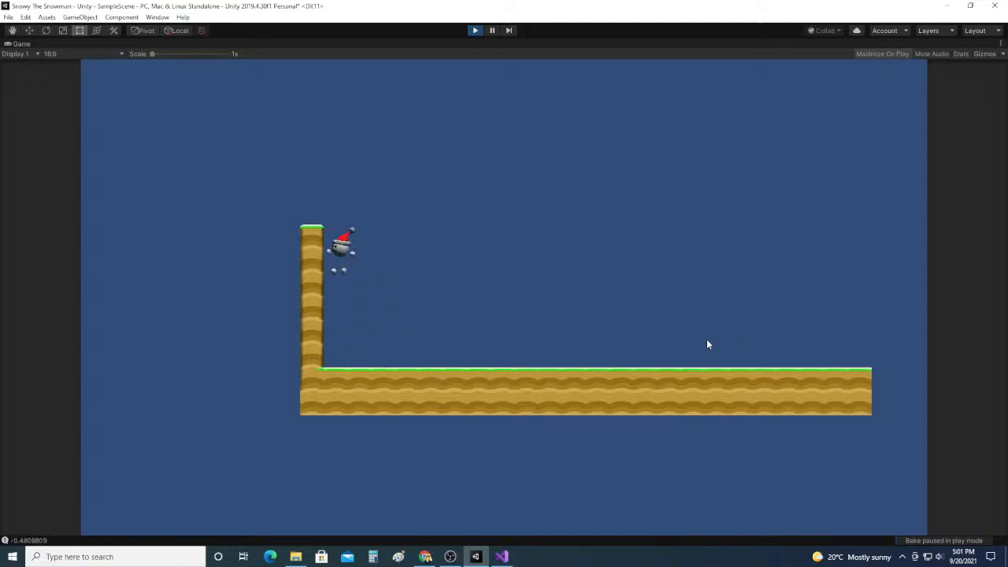
{"action": "key", "text": "space"}
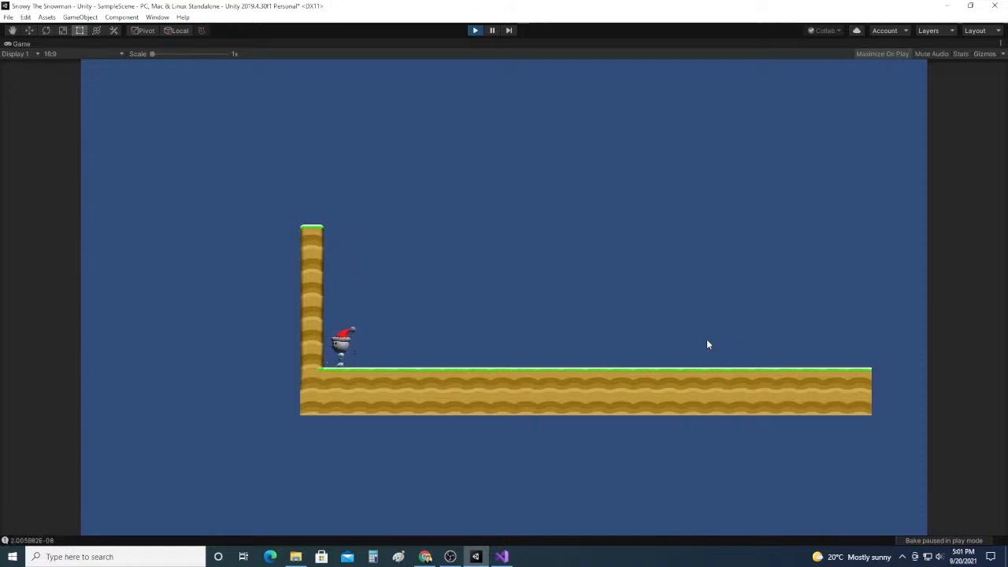
Step: Test jumping away from the wall and repeated jumps in place near the middle of the platform
{"action": "key", "text": "space"}
{"action": "key", "text": "Right"}
{"action": "key", "text": "space"}
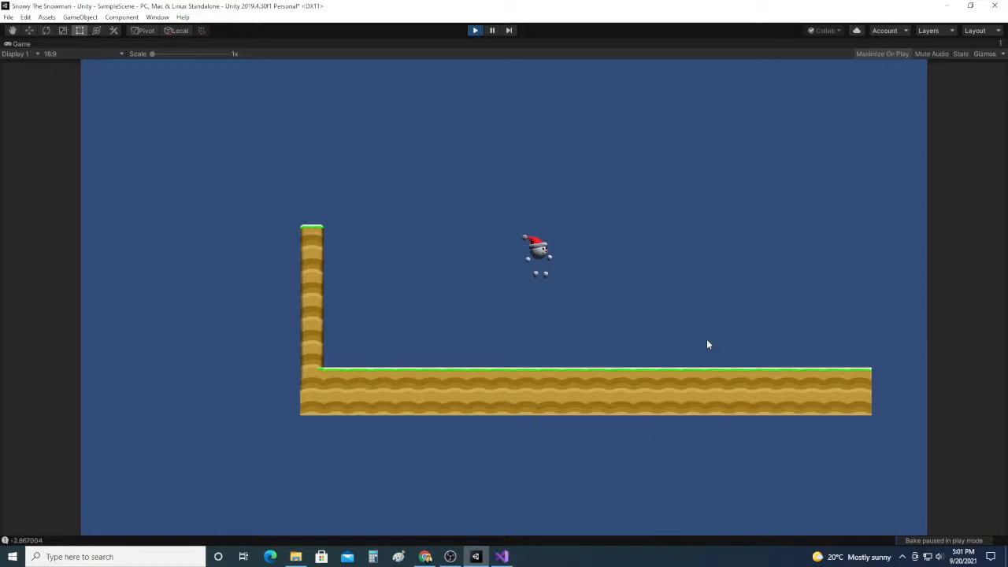
{"action": "key", "text": "space"}
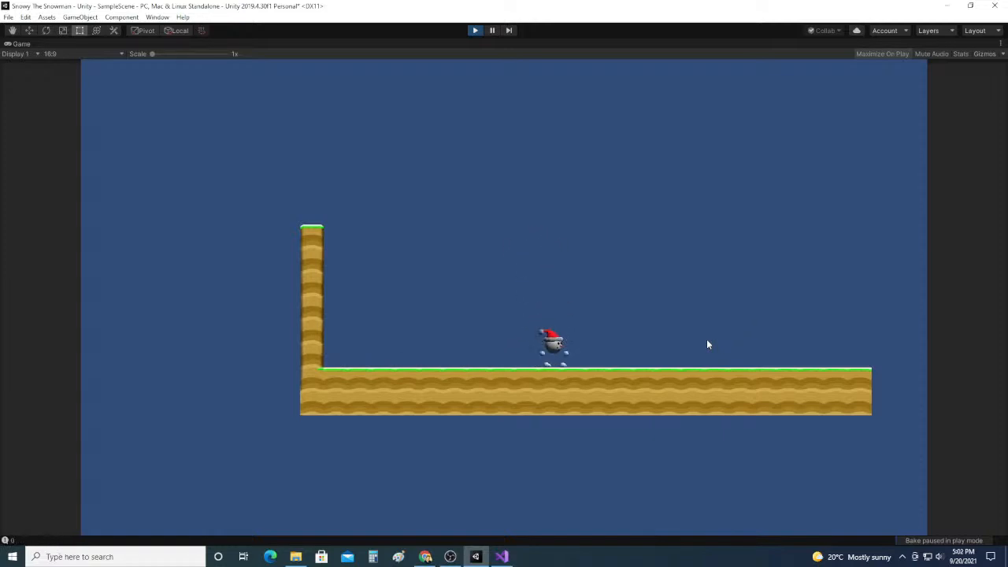
{"action": "key", "text": "space"}
{"action": "key", "text": "space"}
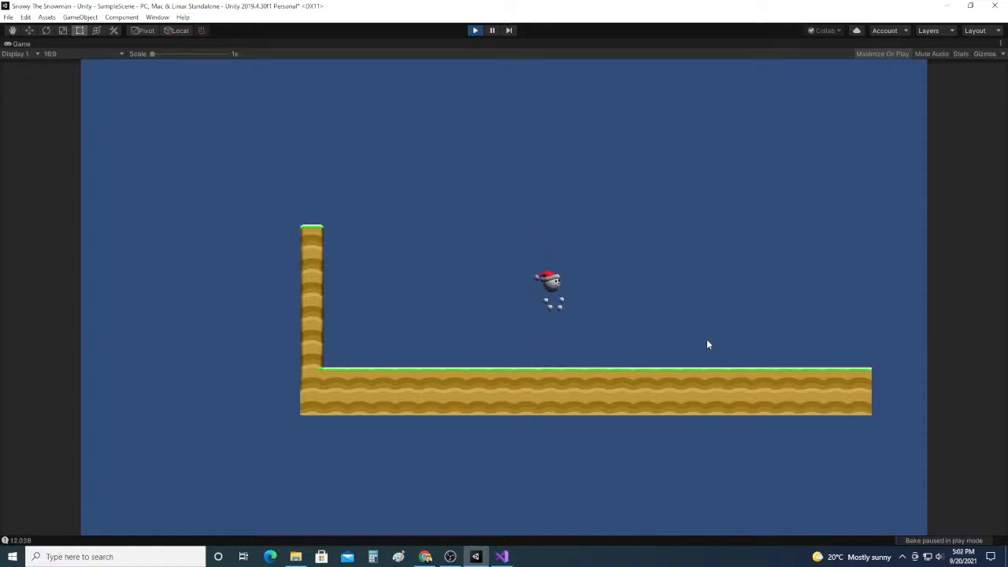
{"action": "key", "text": "space"}
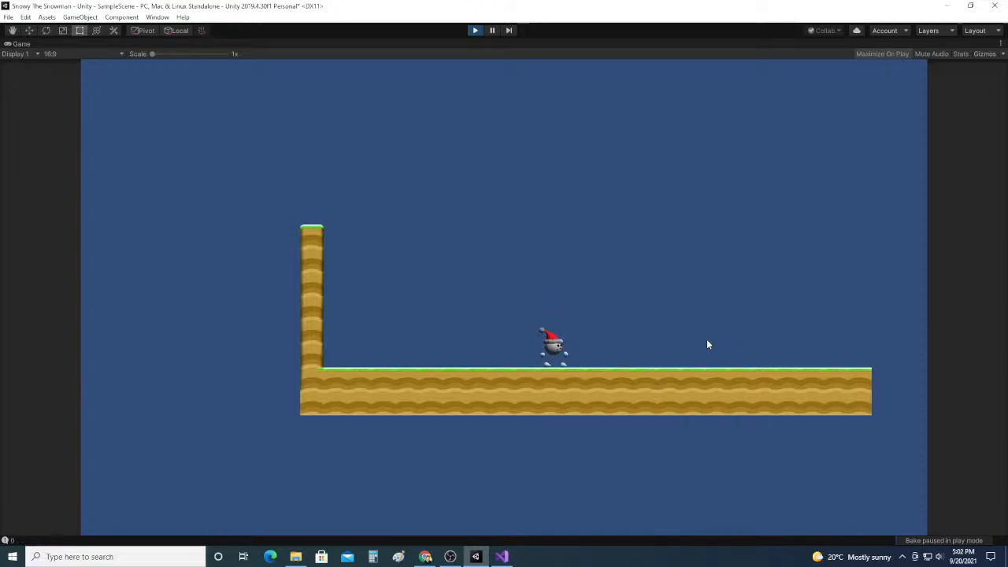
{"action": "key", "text": "space"}
Step: Switch to Visual Studio and go to the IsGrounded method in Movement.cs
{"action": "left_click", "coordinate": [502, 557]}
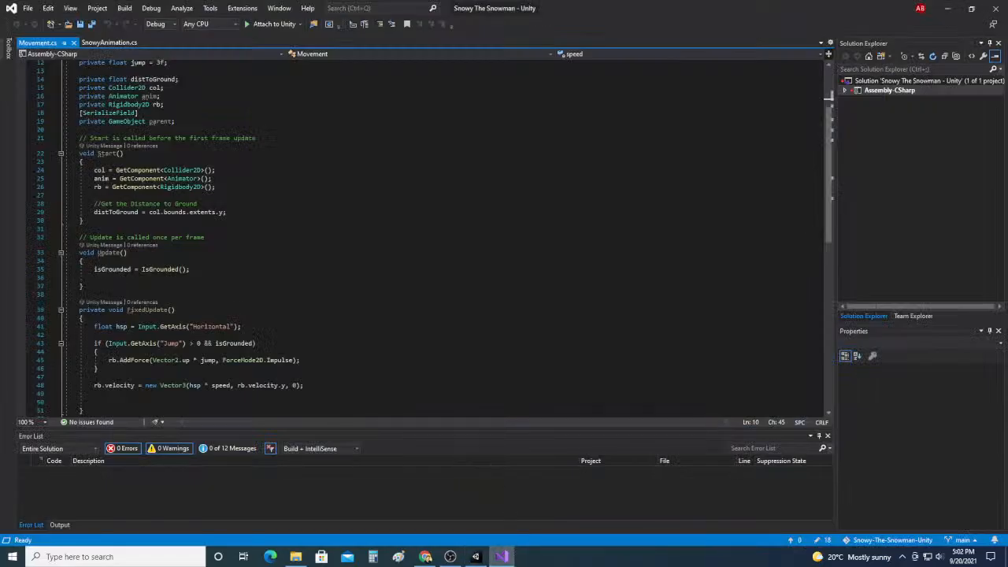
{"action": "scroll", "coordinate": [433, 236], "scroll_direction": "down", "scroll_amount": 8}
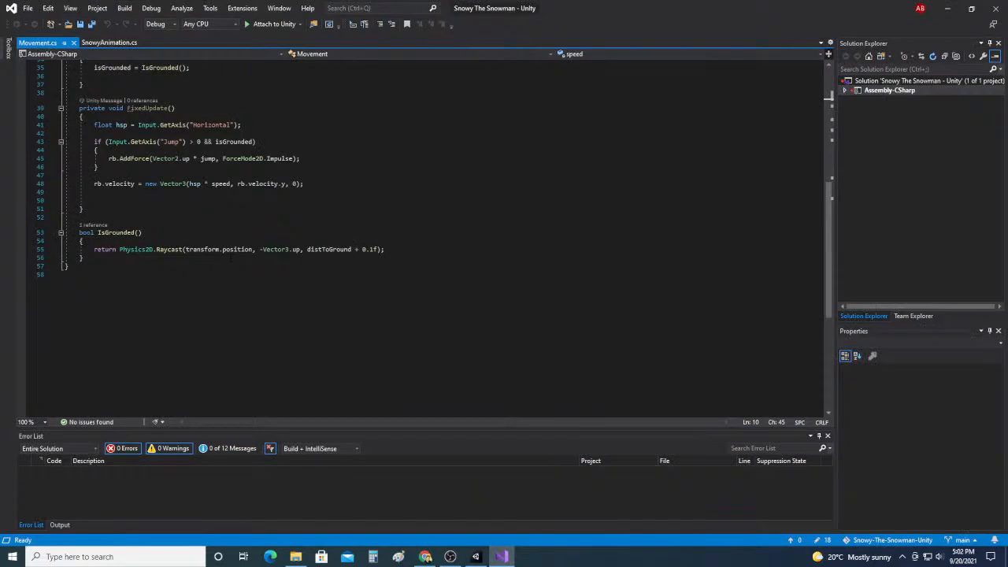
{"action": "left_click", "coordinate": [231, 257]}
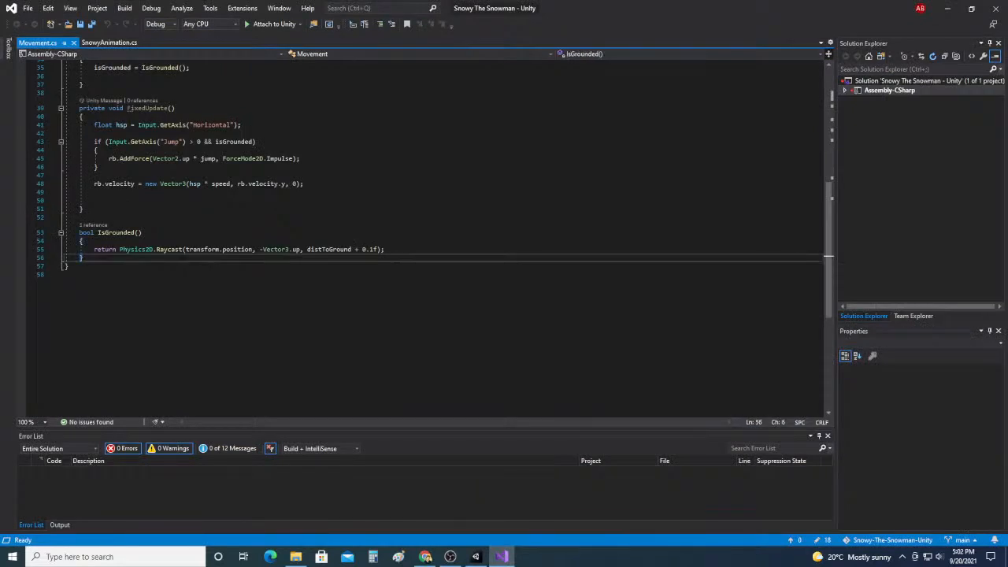
{"action": "key", "text": "Return"}
{"action": "key", "text": "Return"}
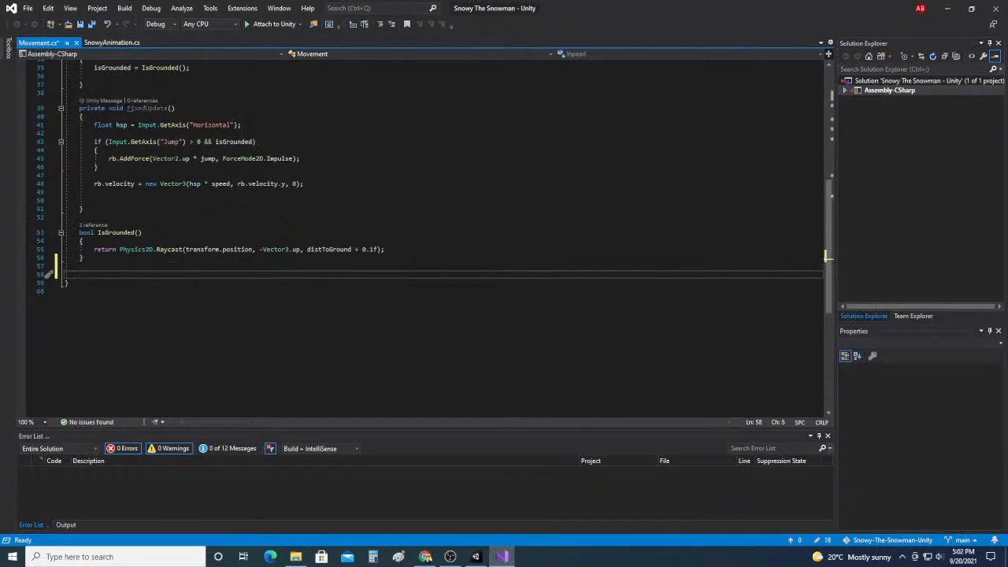
{"action": "type", "text": "bool"}
{"action": "key", "text": "BackSpace"}
{"action": "key", "text": "BackSpace"}
{"action": "key", "text": "BackSpace"}
{"action": "key", "text": "BackSpace"}
{"action": "key", "text": "BackSpace"}
{"action": "key", "text": "BackSpace"}
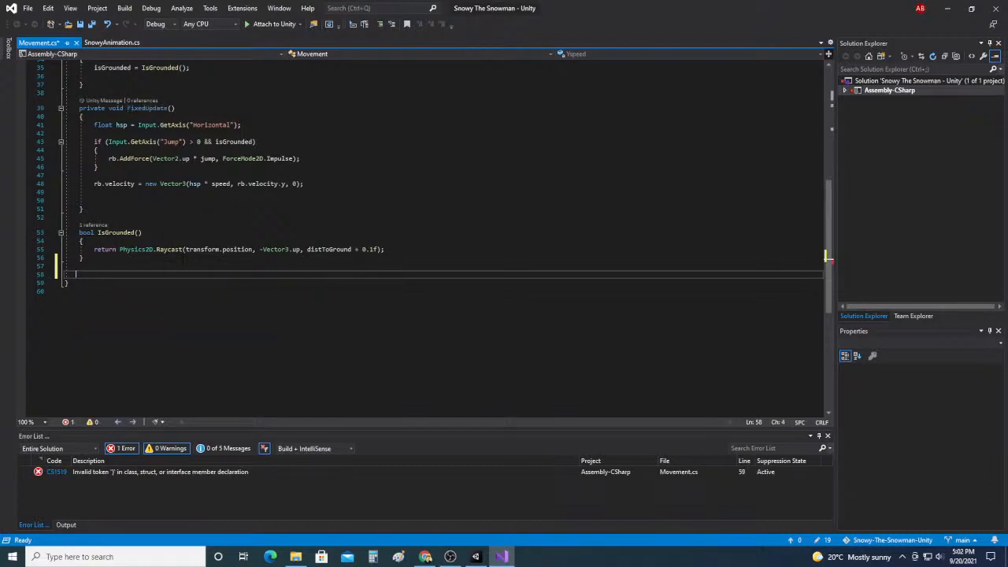
{"action": "key", "text": "BackSpace"}
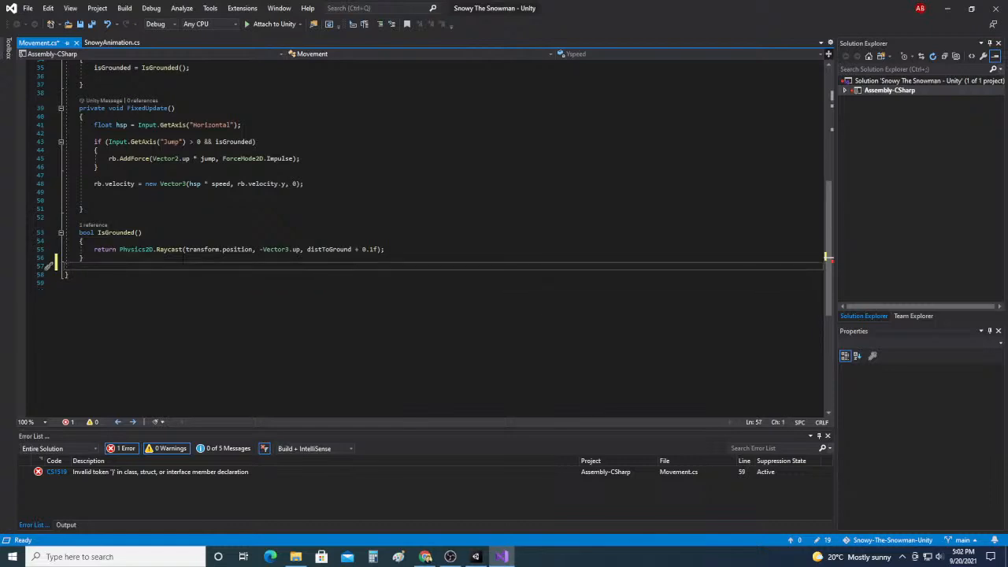
Step: Below the jump block in FixedUpdate, add a new if statement that reads Input.GetAxis("Jump")
{"action": "scroll", "coordinate": [184, 258], "scroll_direction": "up", "scroll_amount": 2}
{"action": "scroll", "coordinate": [184, 258], "scroll_direction": "up", "scroll_amount": 2}
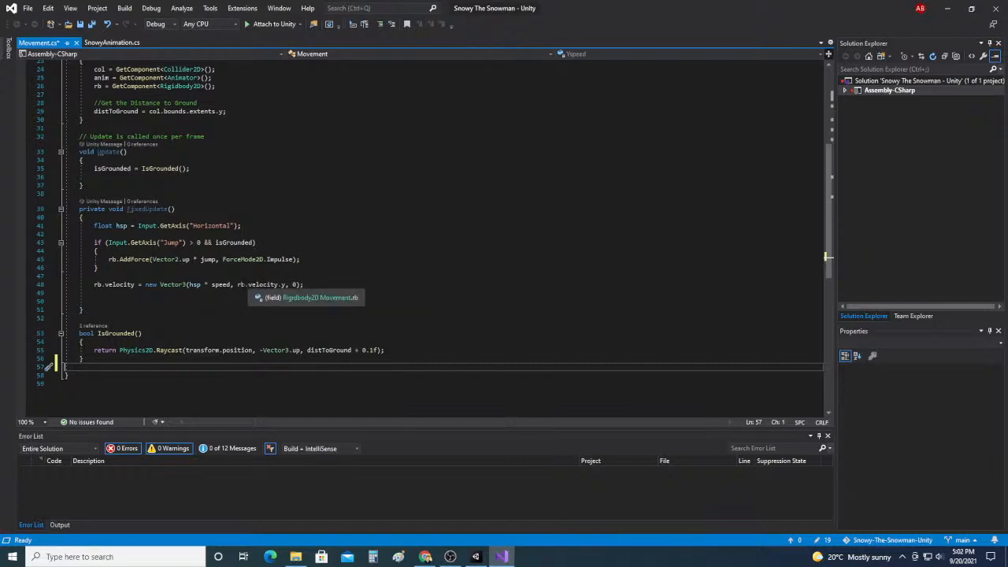
{"action": "left_click", "coordinate": [206, 293]}
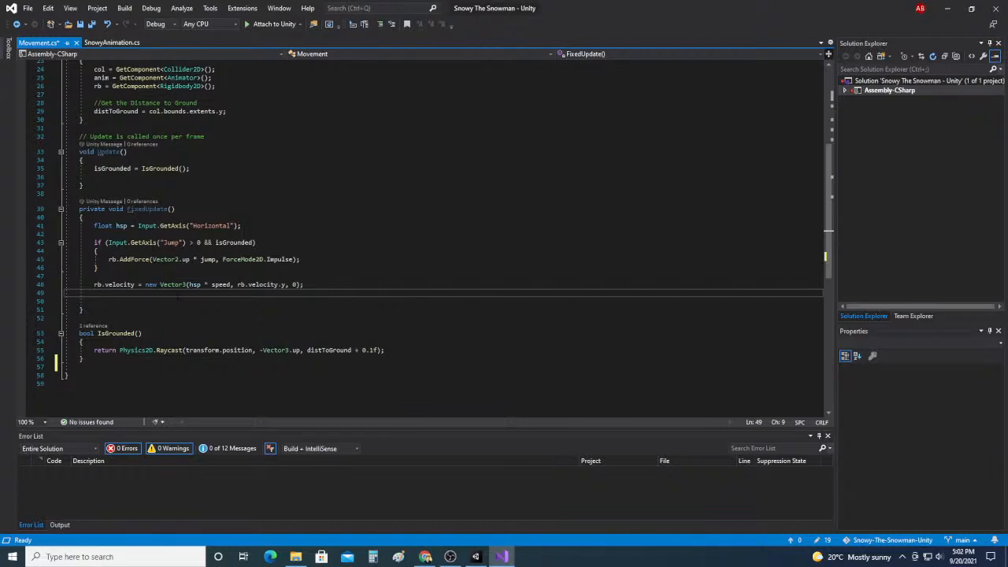
{"action": "left_click", "coordinate": [144, 268]}
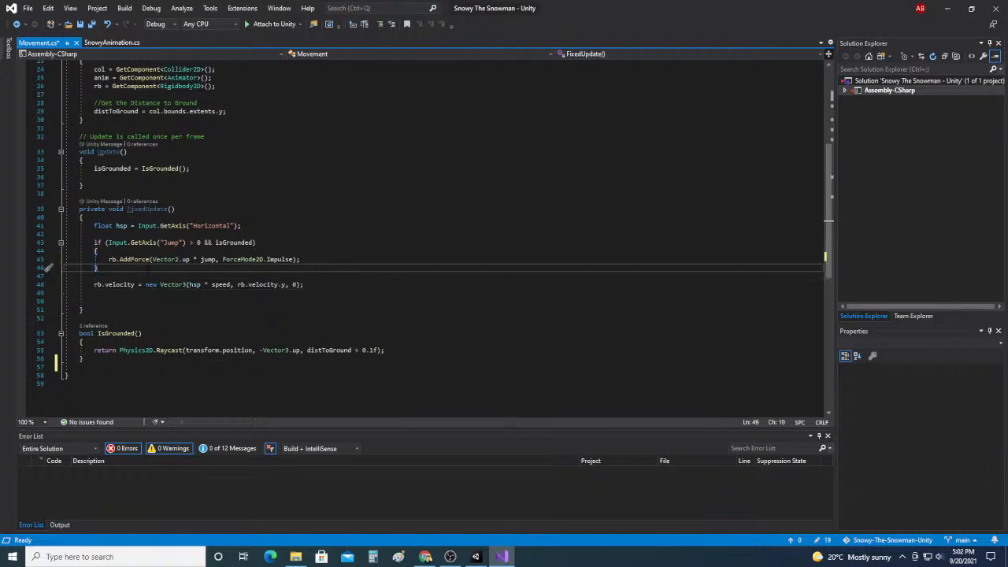
{"action": "key", "text": "Return"}
{"action": "key", "text": "Return"}
{"action": "type", "text": "if (In"}
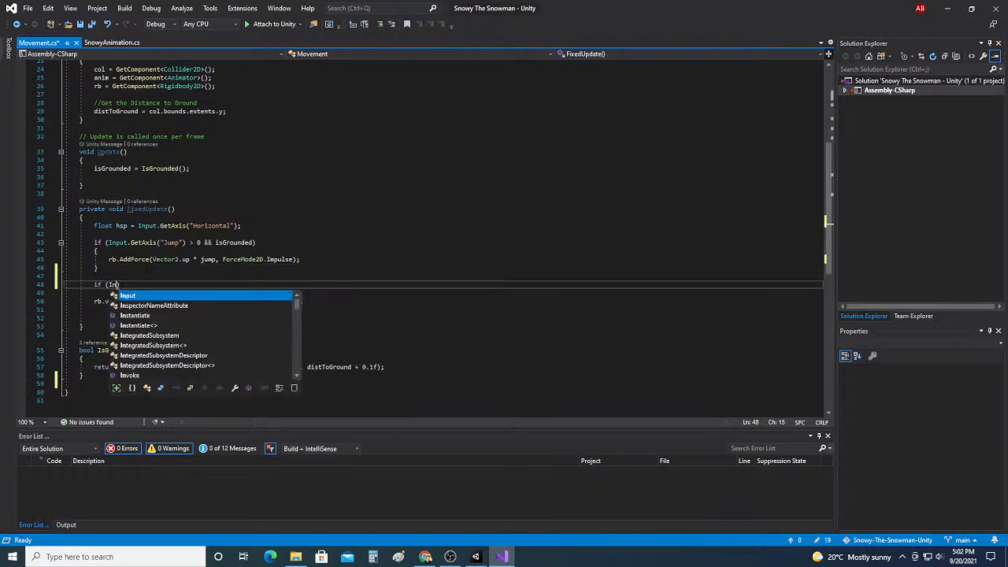
{"action": "type", "text": "put.Ge"}
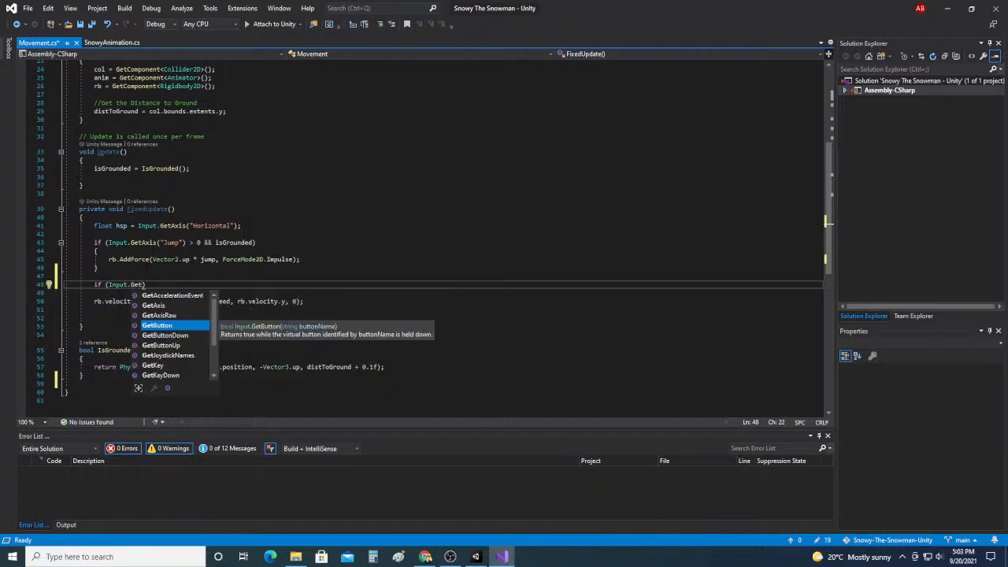
{"action": "type", "text": "t"}
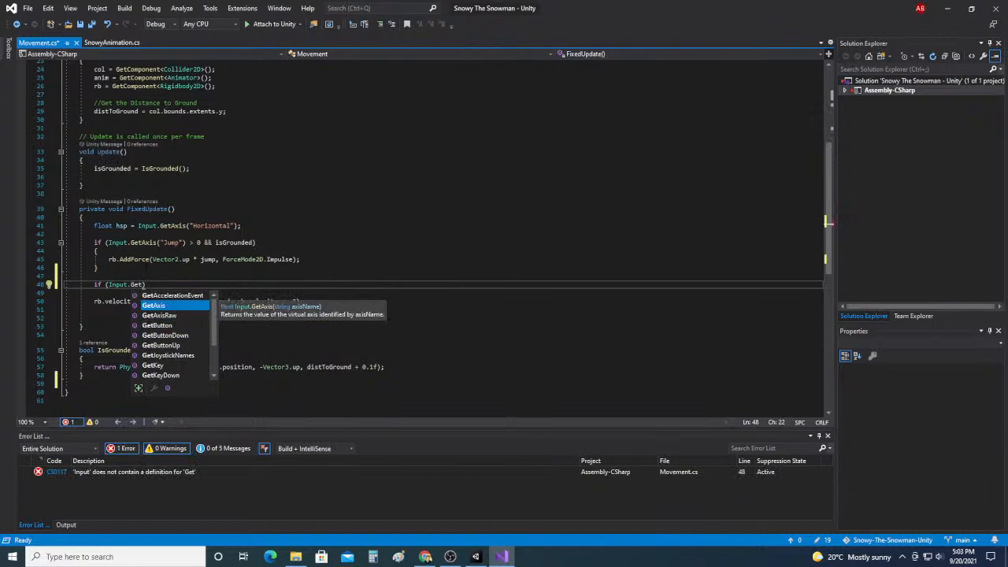
{"action": "key", "text": "Tab"}
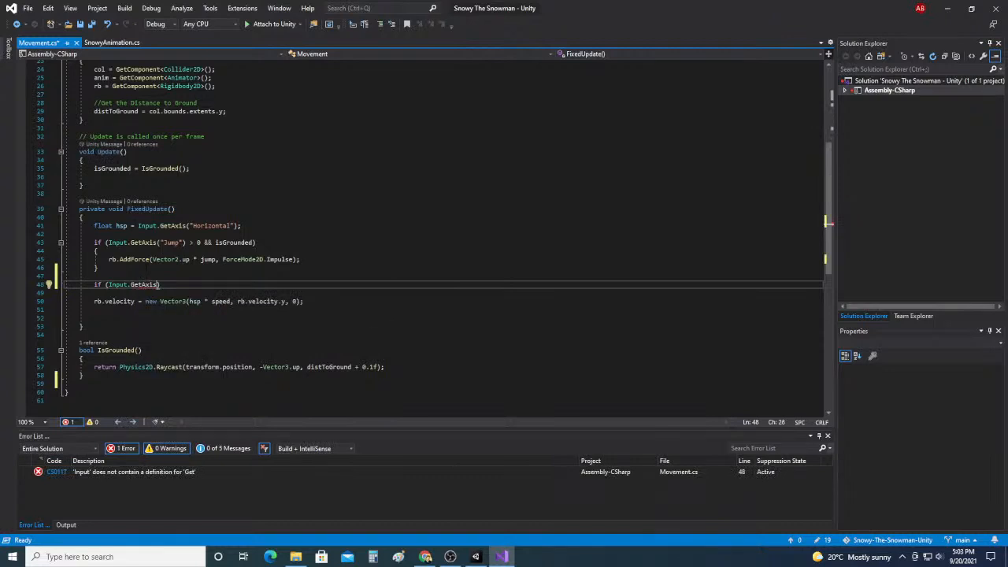
{"action": "type", "text": "(\"Ju"}
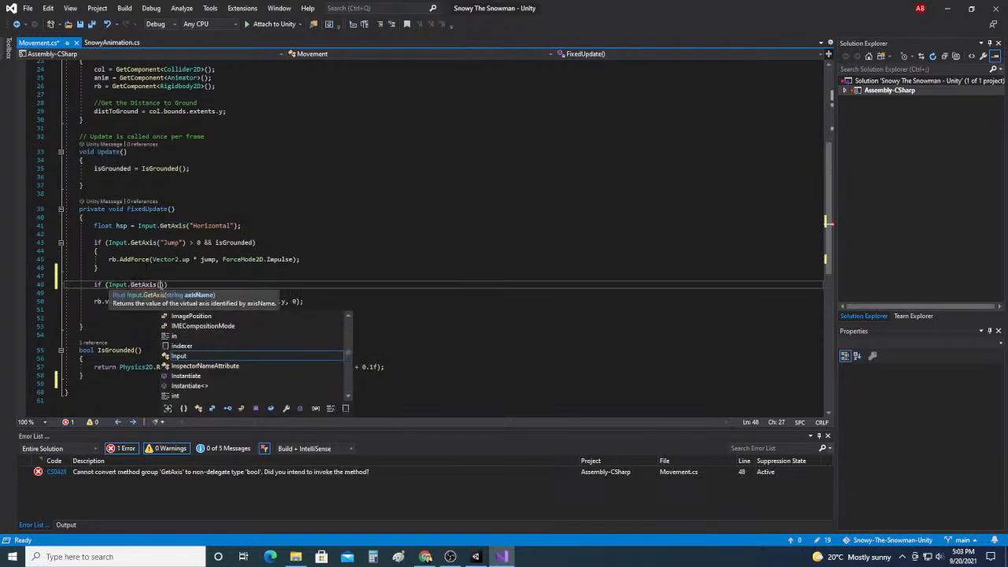
{"action": "type", "text": "mp"}
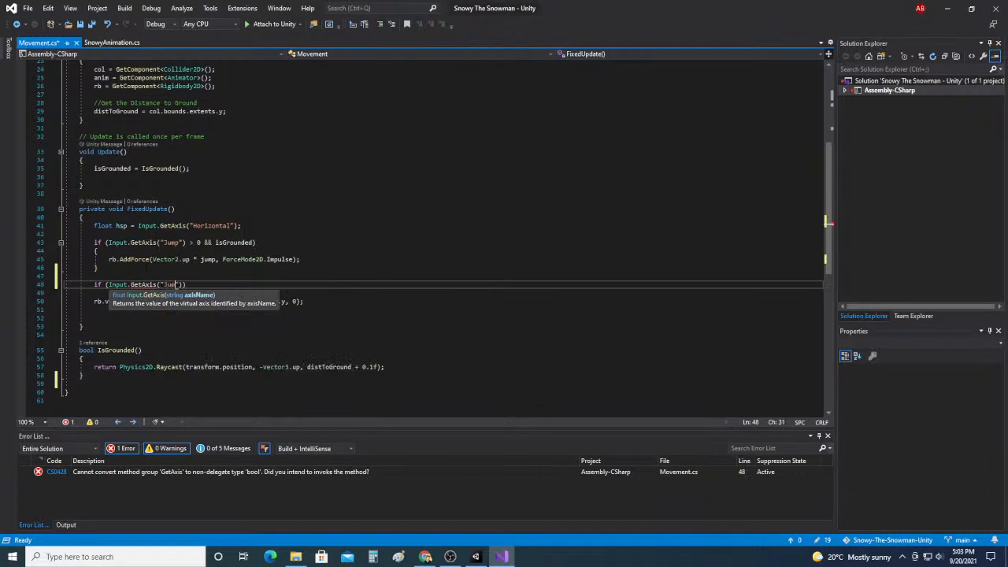
{"action": "type", "text": "\")"}
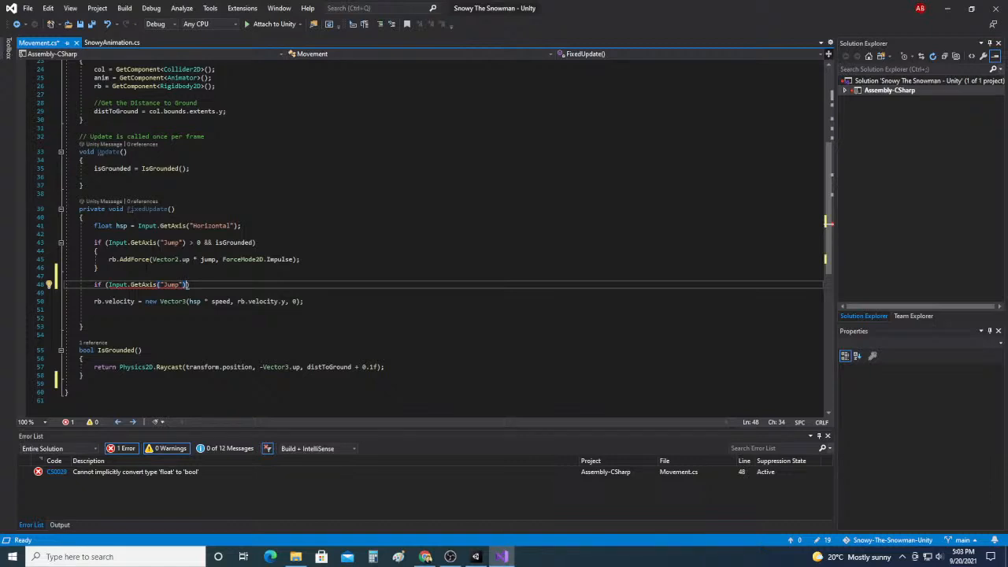
Step: Complete the new if condition with "> 0 && !isGrounded" and give it an empty braced body
{"action": "key", "text": "Left"}
{"action": "key", "text": "Right"}
{"action": "key", "text": "Left"}
{"action": "type", "text": ">="}
{"action": "type", "text": "0"}
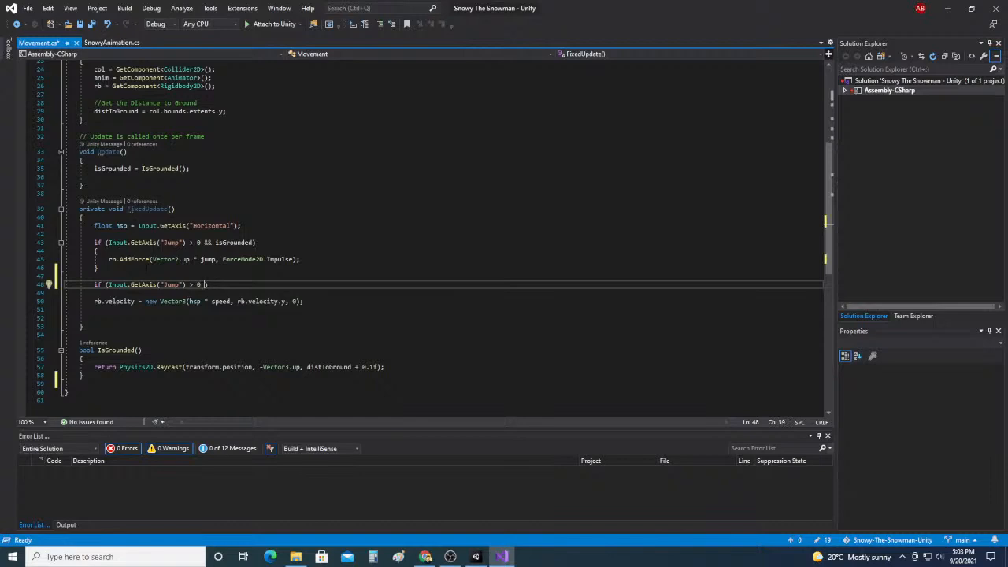
{"action": "type", "text": "&&"}
{"action": "type", "text": " !isGro"}
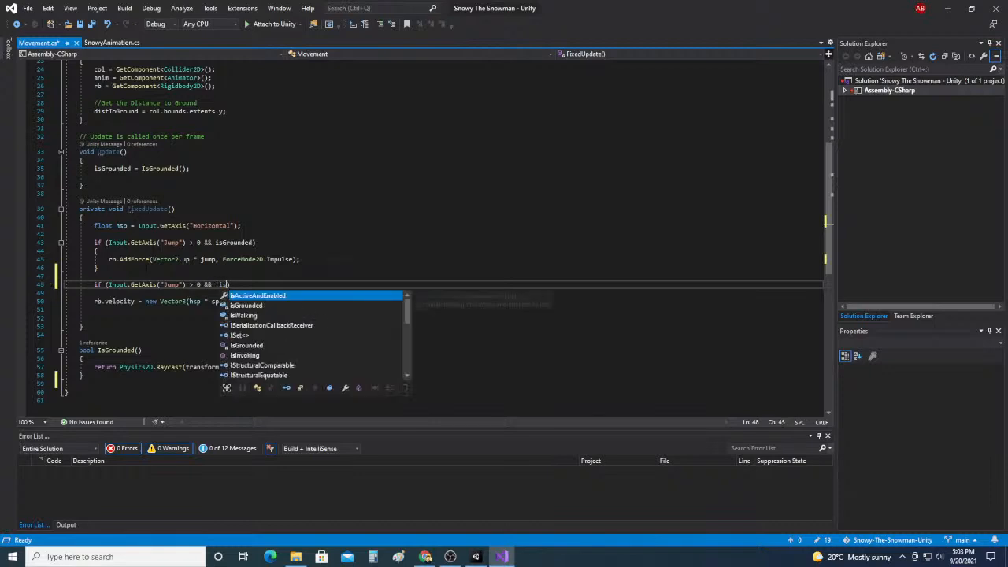
{"action": "type", "text": "unded"}
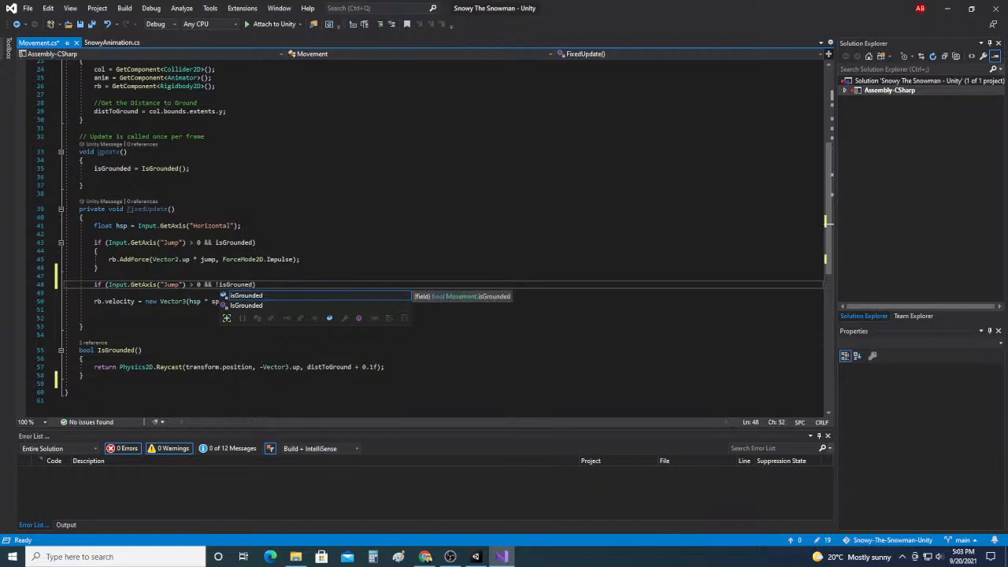
{"action": "key", "text": "BackSpace"}
{"action": "key", "text": "BackSpace"}
{"action": "type", "text": "ded"}
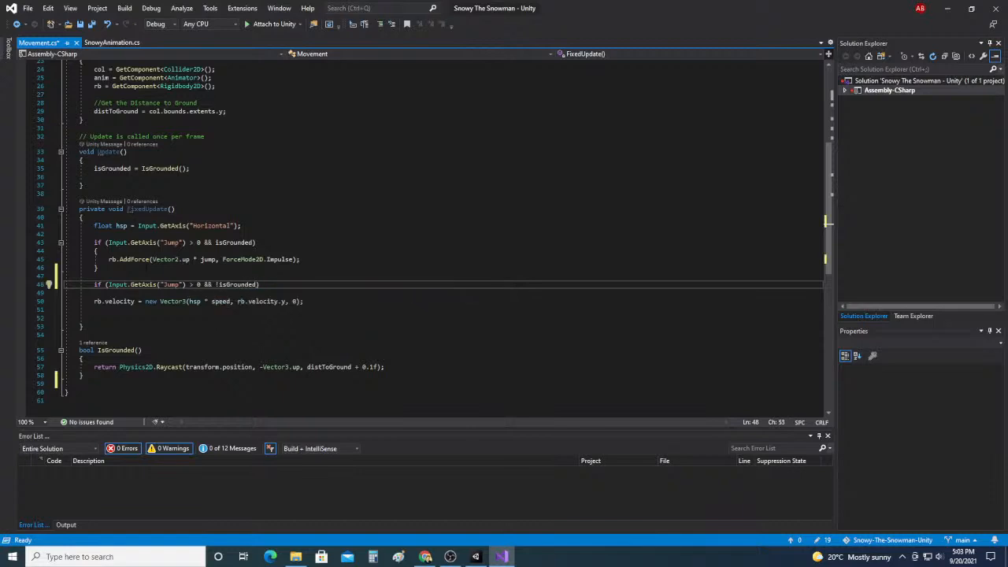
{"action": "key", "text": "Return"}
{"action": "type", "text": "{"}
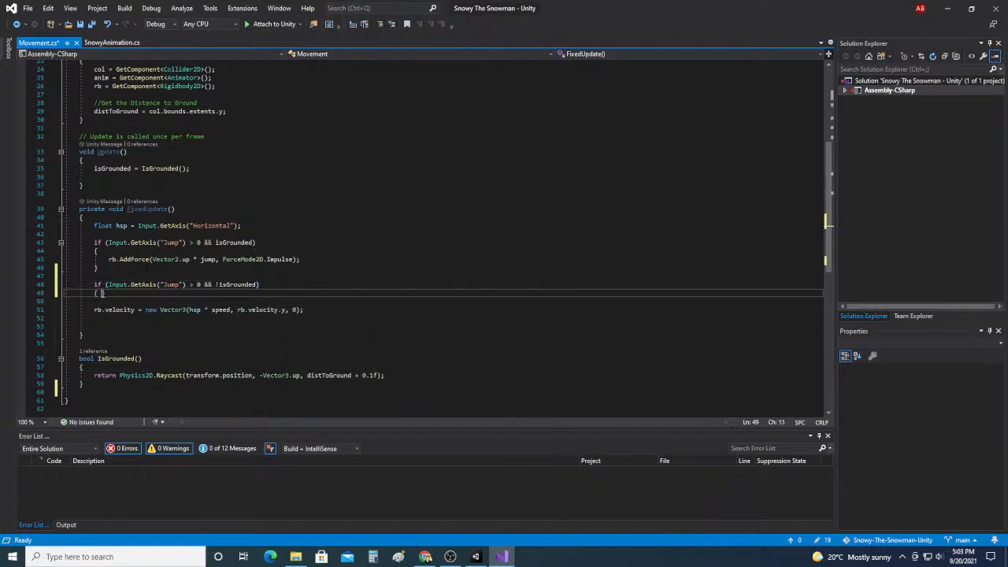
{"action": "key", "text": "Return"}
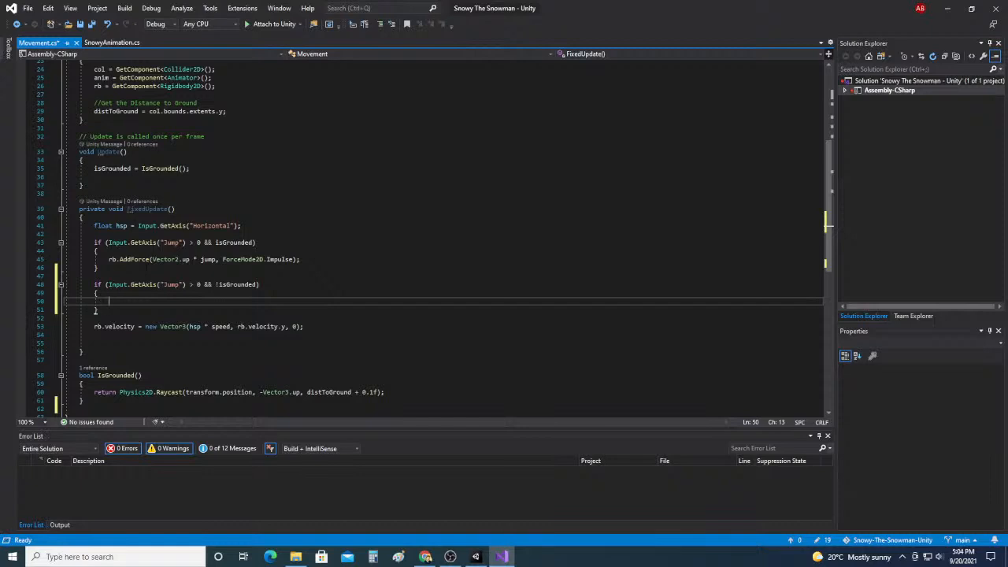
Step: Declare the field "private bool hatSpin = false;" directly below the jump field of the Movement class
{"action": "scroll", "coordinate": [433, 236], "scroll_direction": "up", "scroll_amount": 7}
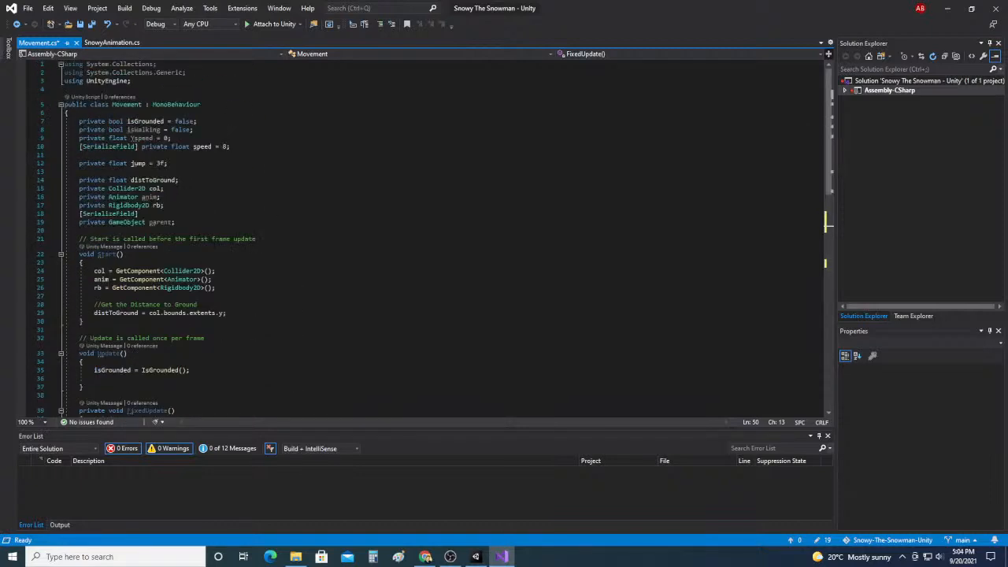
{"action": "left_click", "coordinate": [167, 163]}
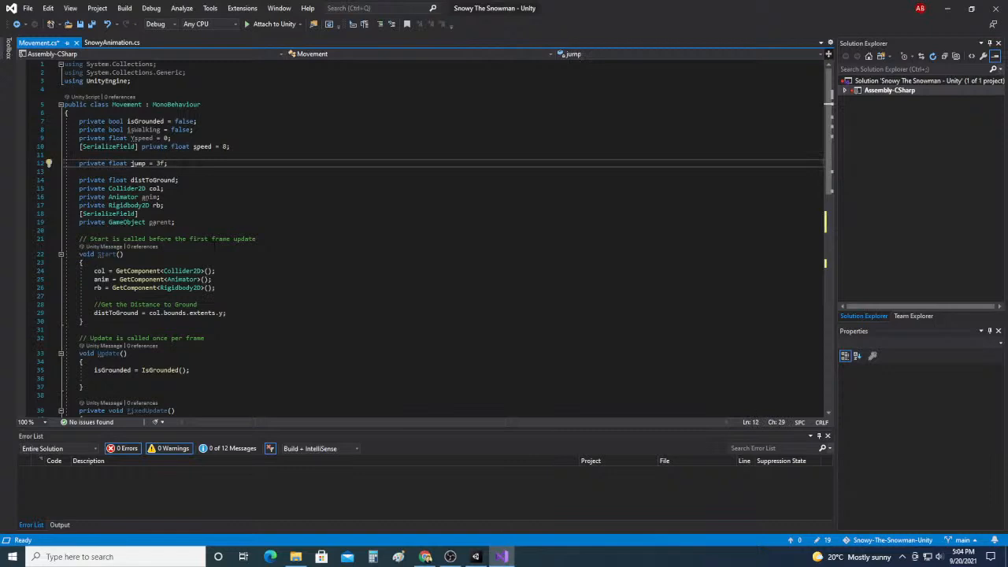
{"action": "key", "text": "Return"}
{"action": "type", "text": "private bool"}
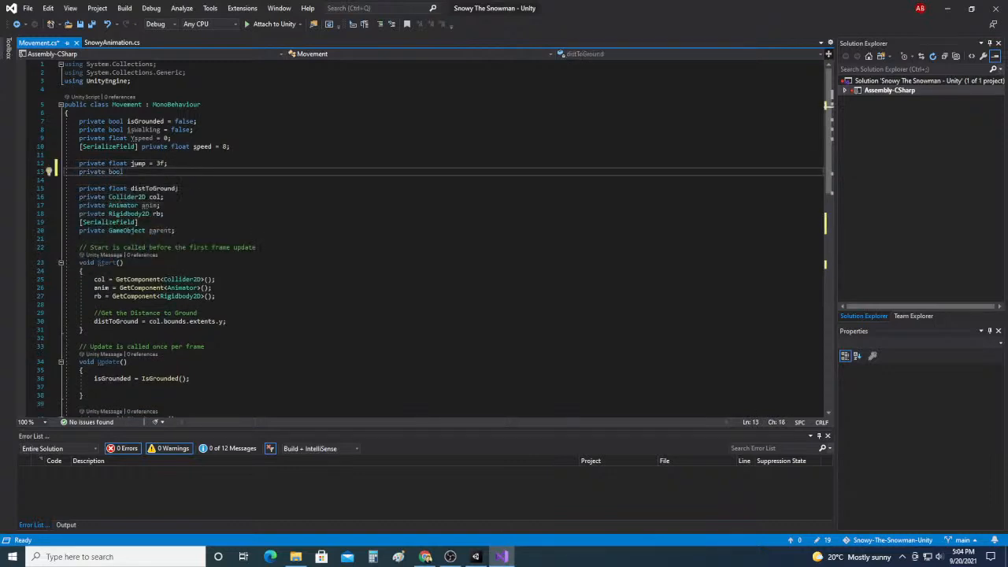
{"action": "type", "text": " hatSpin = false;"}
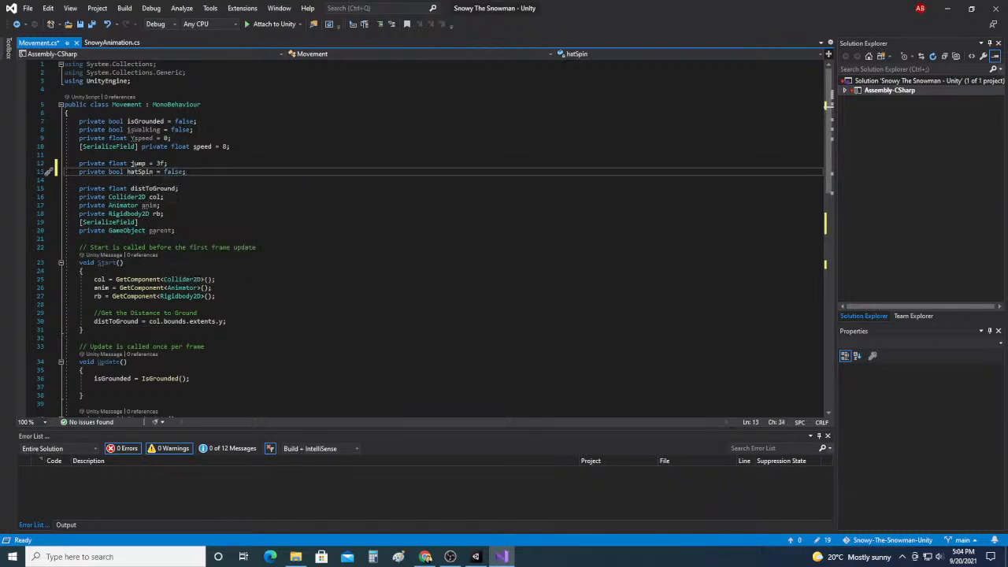
Step: Label the two if blocks in FixedUpdate with the comments //JUMP above the grounded one and //HAT SPIN above the airborne one
{"action": "scroll", "coordinate": [433, 237], "scroll_direction": "down", "scroll_amount": 11}
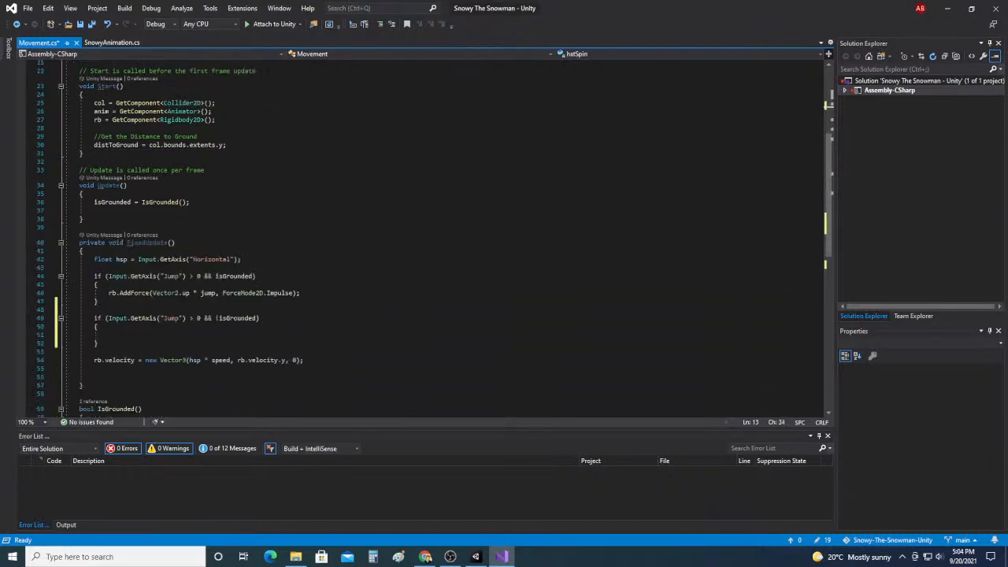
{"action": "scroll", "coordinate": [433, 236], "scroll_direction": "up", "scroll_amount": 3}
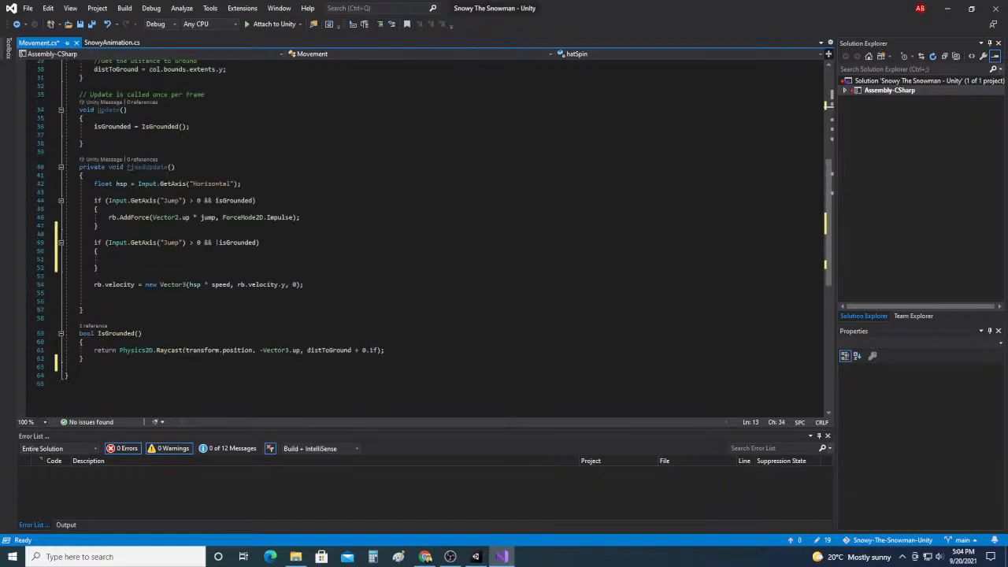
{"action": "left_click", "coordinate": [130, 226]}
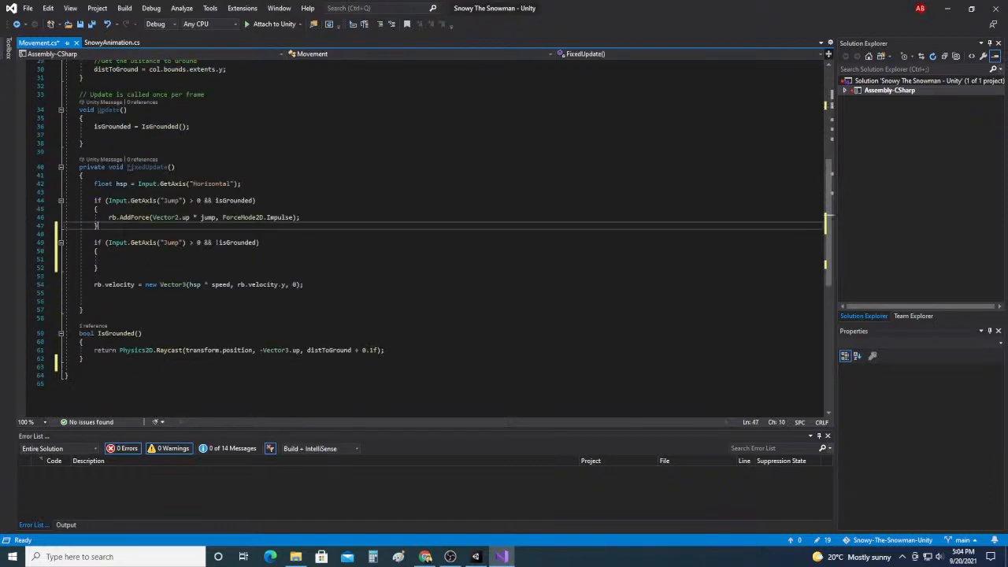
{"action": "left_click", "coordinate": [130, 233]}
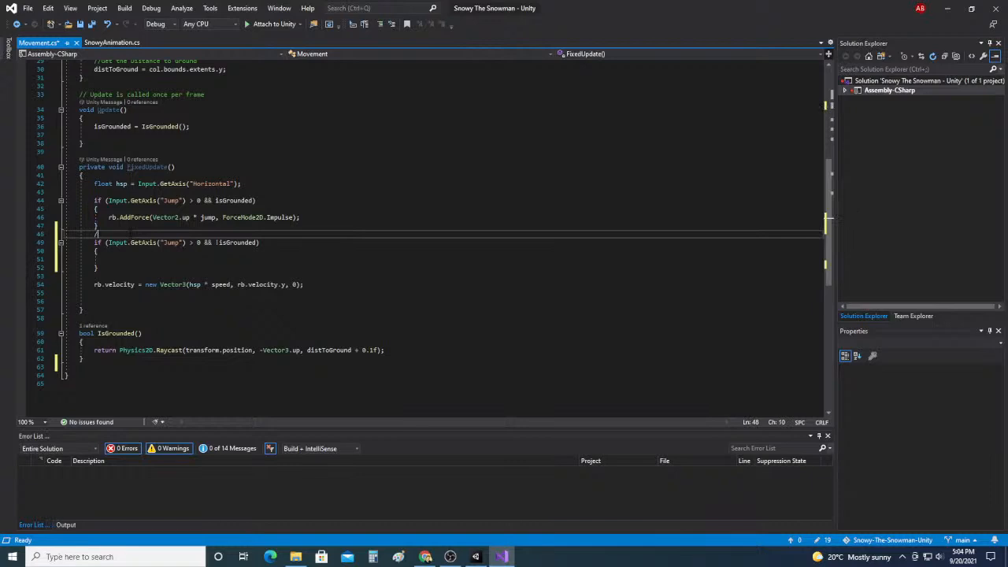
{"action": "type", "text": "//HAT SPOIN"}
{"action": "left_click", "coordinate": [117, 192]}
{"action": "key", "text": "Return"}
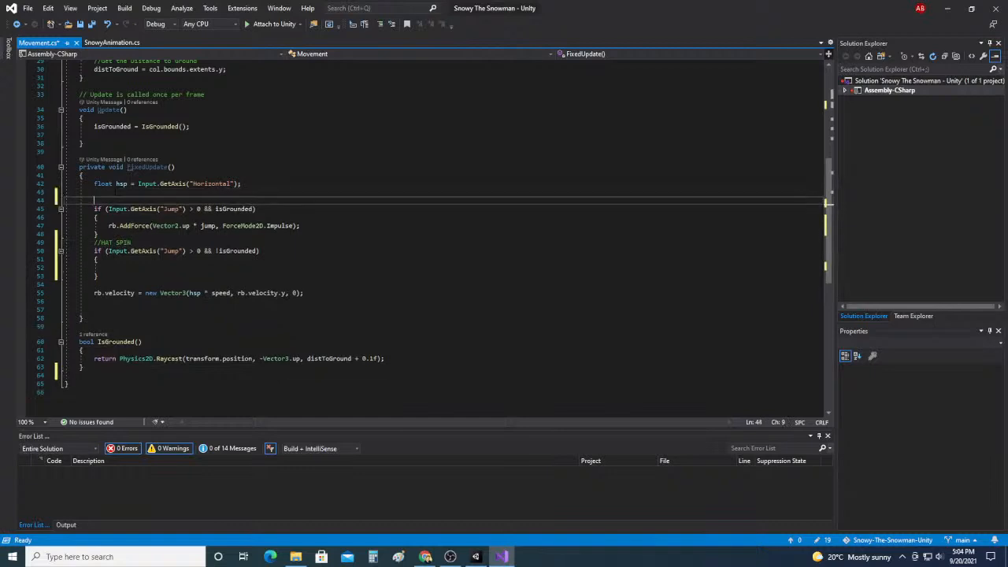
{"action": "type", "text": "//JUMP"}
Step: Inside the HAT SPIN if block, add the statement "hatSpin = true;"
{"action": "left_click", "coordinate": [128, 268]}
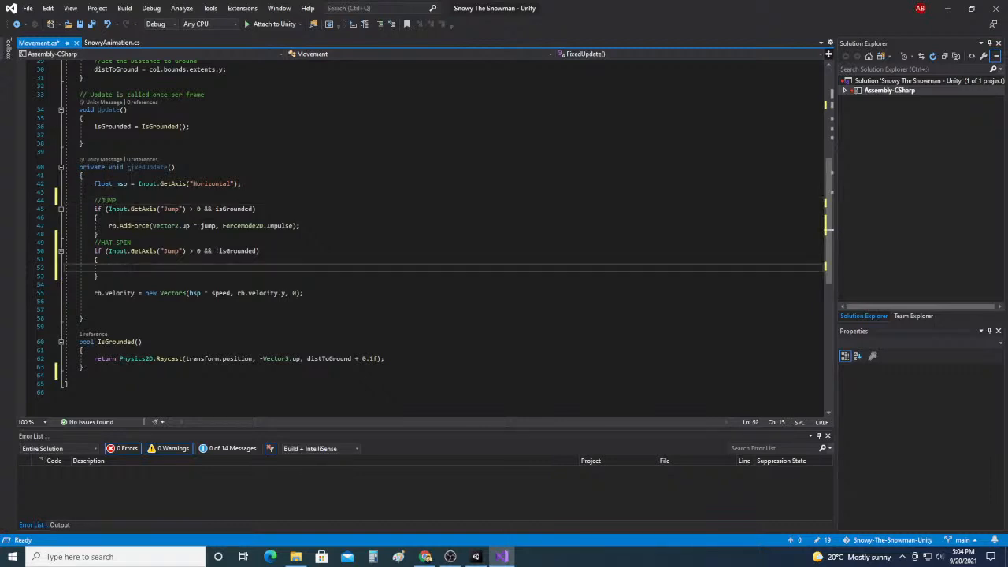
{"action": "type", "text": "hat"}
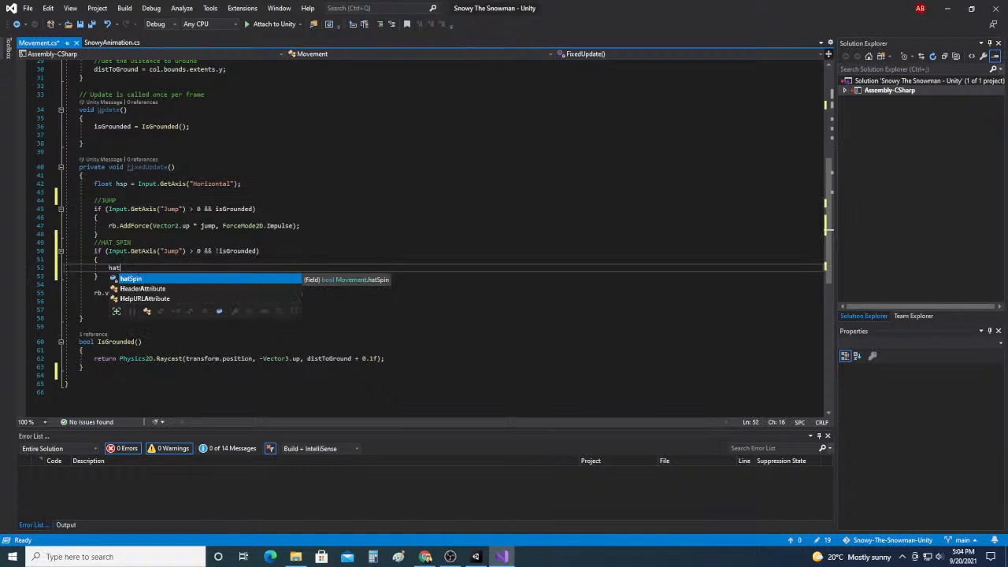
{"action": "key", "text": "Tab"}
{"action": "type", "text": "= true"}
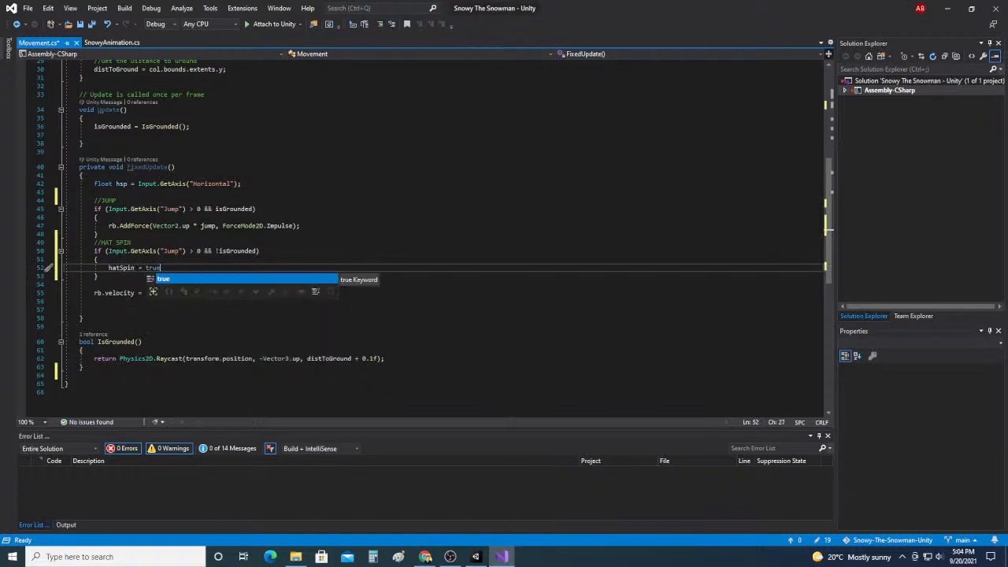
{"action": "type", "text": ";"}
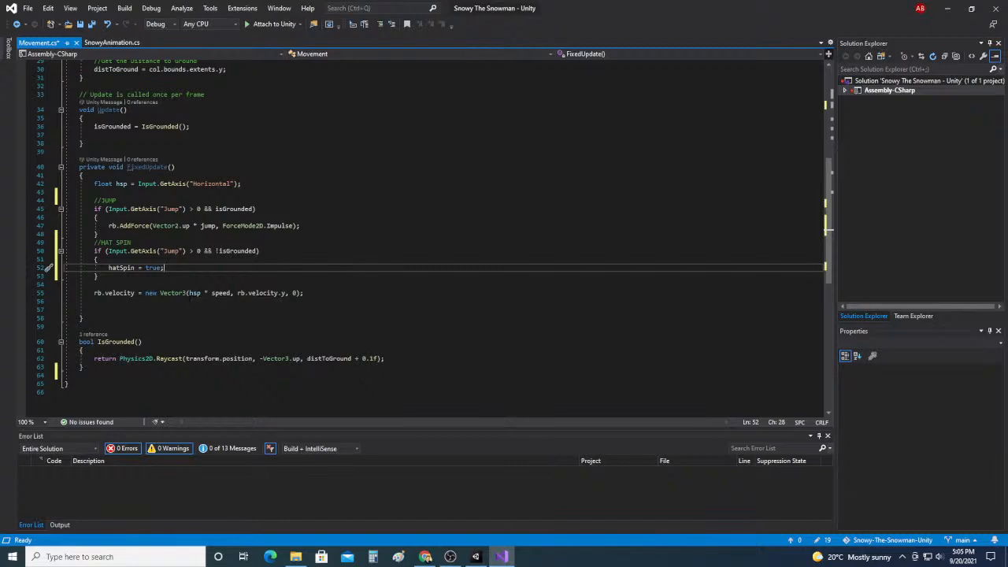
Step: Insert "hatSpin = false;" in the IsGrounded method, above its return statement
{"action": "left_click", "coordinate": [178, 351]}
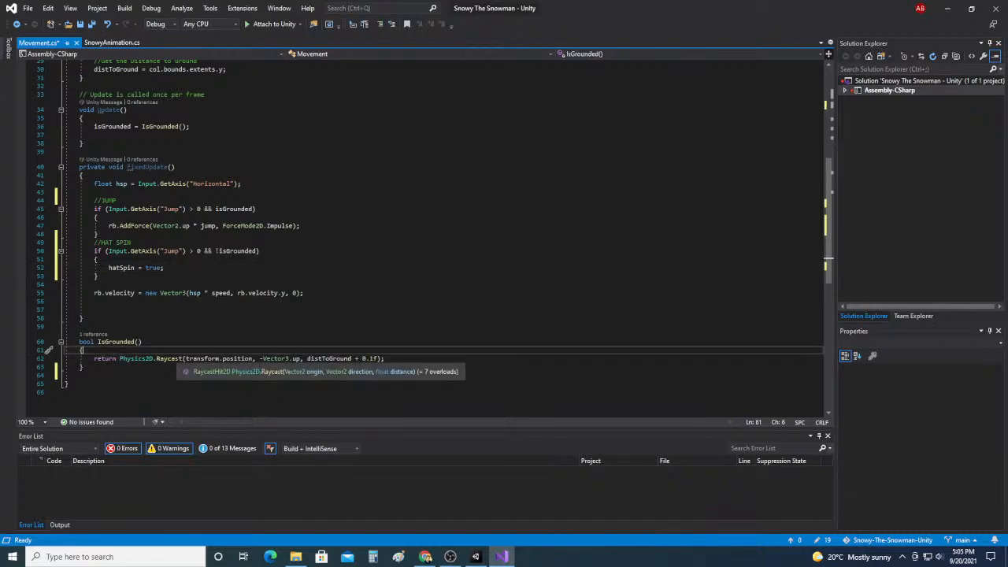
{"action": "key", "text": "Return"}
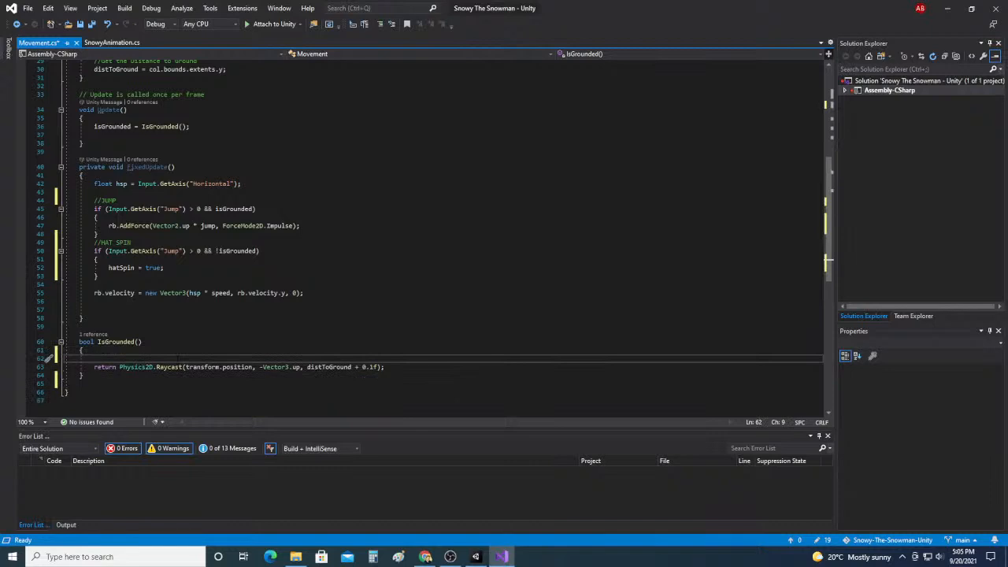
{"action": "type", "text": "hatSpin"}
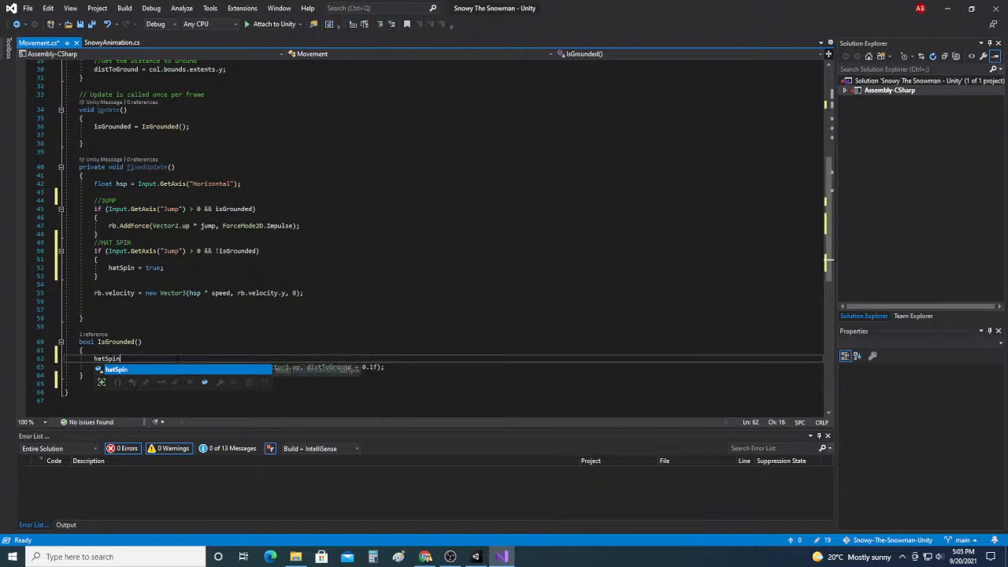
{"action": "type", "text": "="}
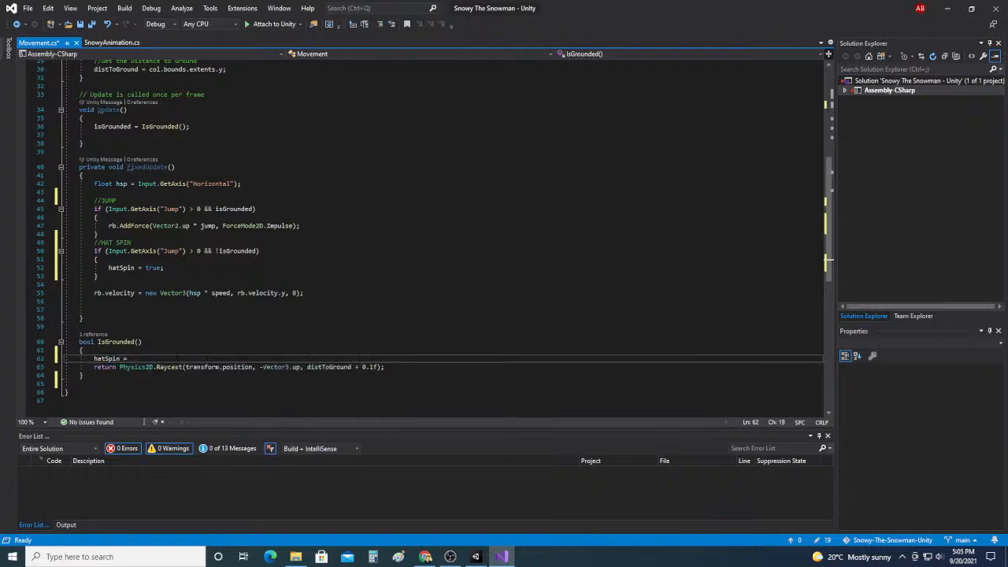
{"action": "type", "text": " false;"}
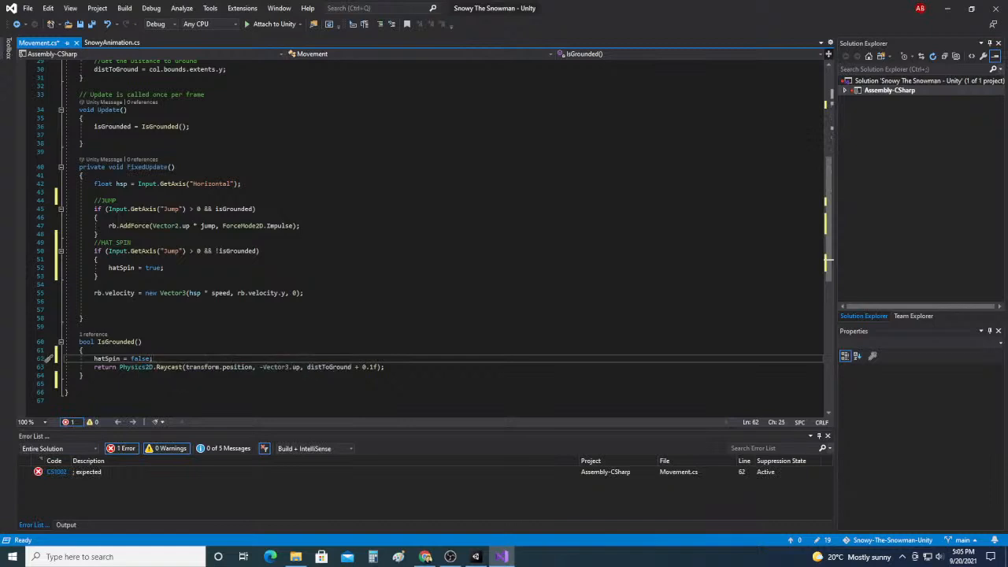
{"action": "left_click", "coordinate": [146, 358]}
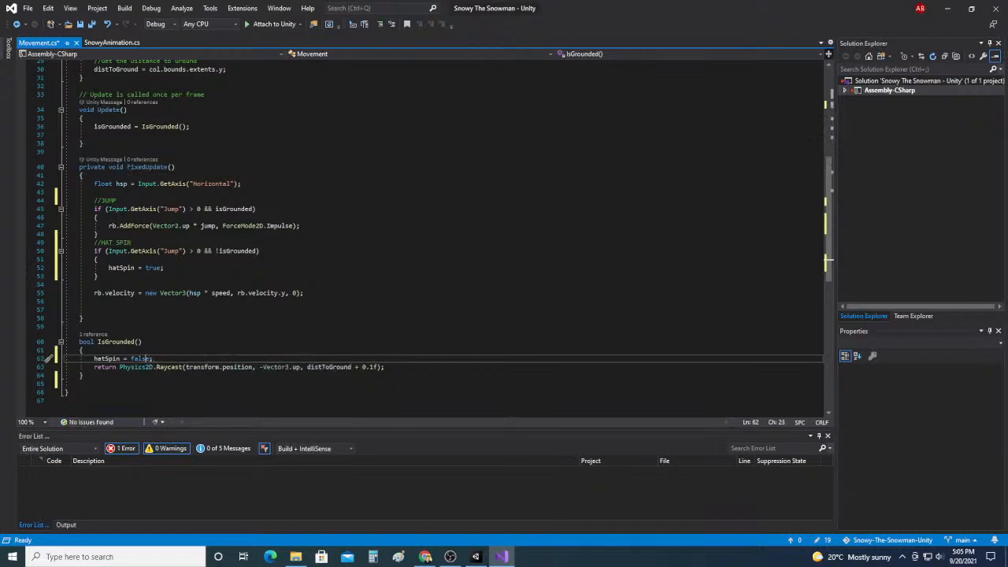
Step: Prefix the hatSpin = false; statement in IsGrounded with the condition "if (!hatSpin)"
{"action": "key", "text": "Left"}
{"action": "key", "text": "Left"}
{"action": "key", "text": "Left"}
{"action": "key", "text": "Left"}
{"action": "type", "text": "if "}
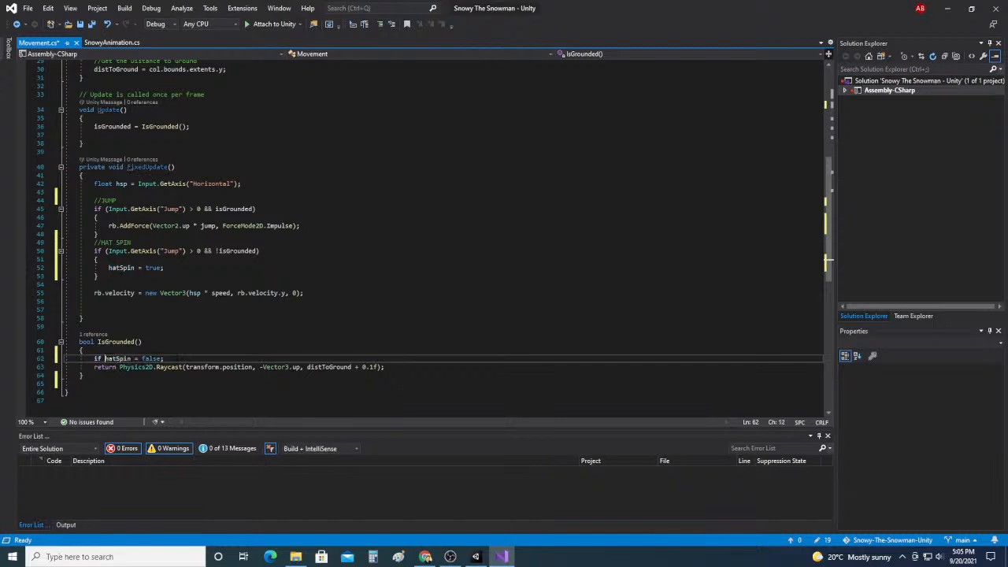
{"action": "type", "text": "hatSpin"}
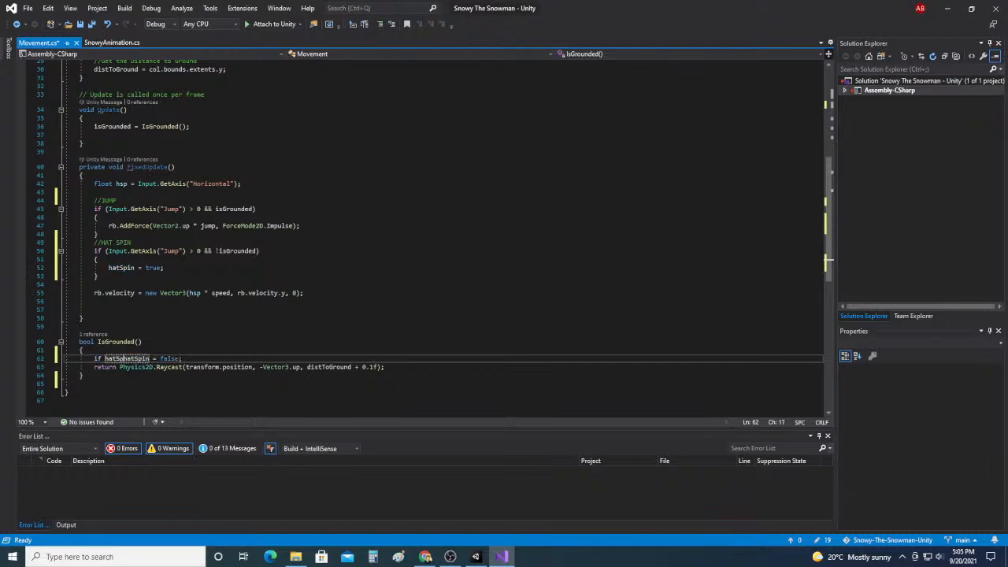
{"action": "type", "text": " !"}
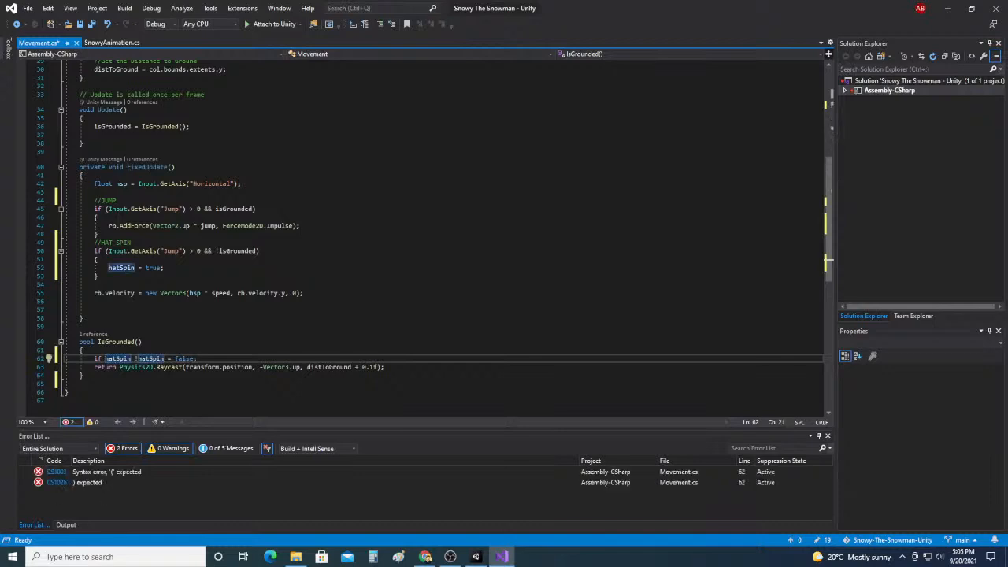
{"action": "key", "text": "BackSpace"}
{"action": "key", "text": "BackSpace"}
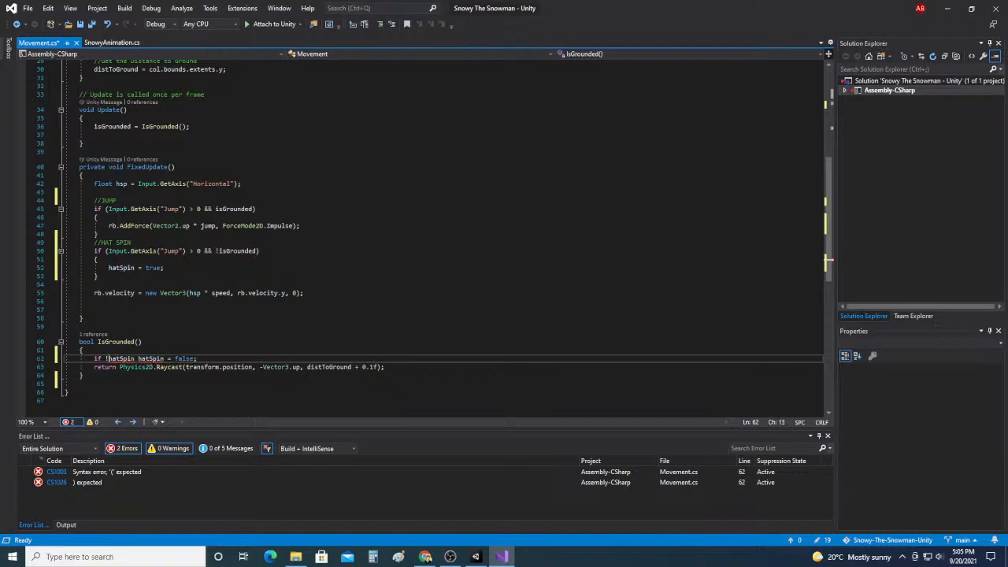
{"action": "type", "text": "!"}
{"action": "type", "text": "("}
{"action": "key", "text": "Right"}
{"action": "key", "text": "Right"}
{"action": "key", "text": "Right"}
{"action": "key", "text": "Right"}
{"action": "key", "text": "Right"}
{"action": "key", "text": "Right"}
{"action": "key", "text": "Right"}
{"action": "key", "text": "Right"}
{"action": "type", "text": ")"}
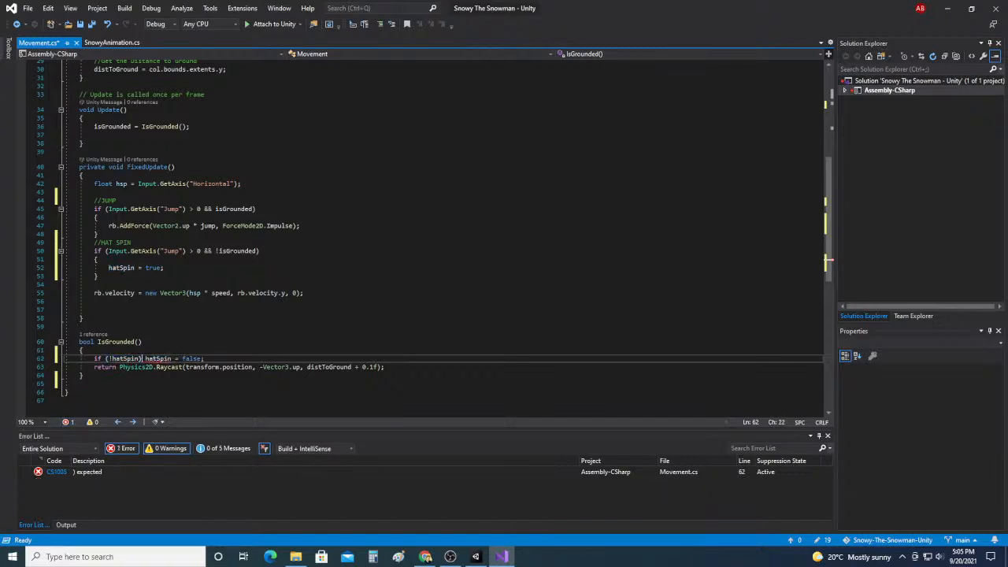
Step: Enclose the hatSpin = false; statement after the if condition in curly braces on the same line
{"action": "key", "text": "Right"}
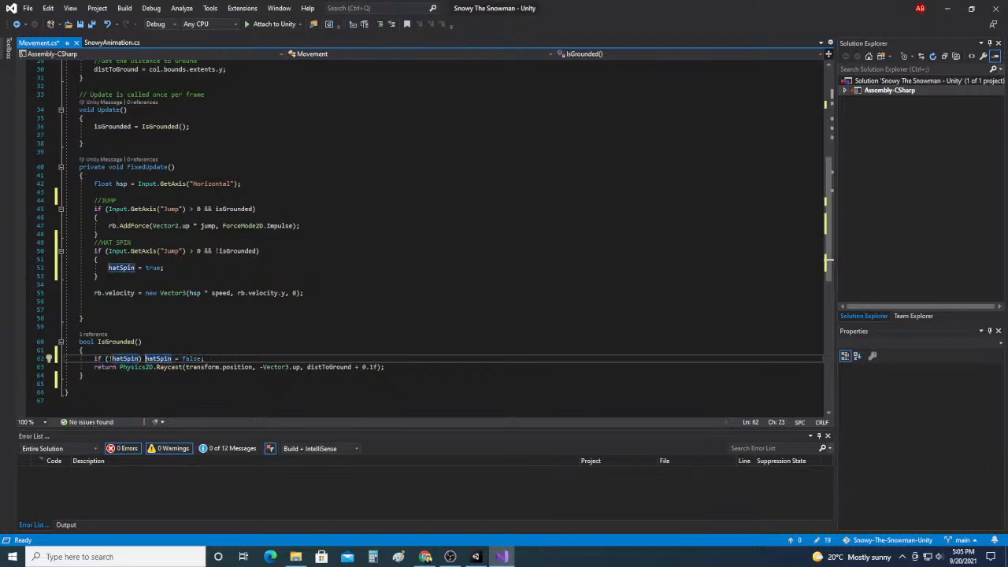
{"action": "key", "text": "Right"}
{"action": "key", "text": "Right"}
{"action": "key", "text": "Right"}
{"action": "key", "text": "Right"}
{"action": "key", "text": "Right"}
{"action": "key", "text": "Right"}
{"action": "key", "text": "Right"}
{"action": "key", "text": "Right"}
{"action": "key", "text": "Right"}
{"action": "key", "text": "Right"}
{"action": "key", "text": "Right"}
{"action": "key", "text": "Right"}
{"action": "key", "text": "Right"}
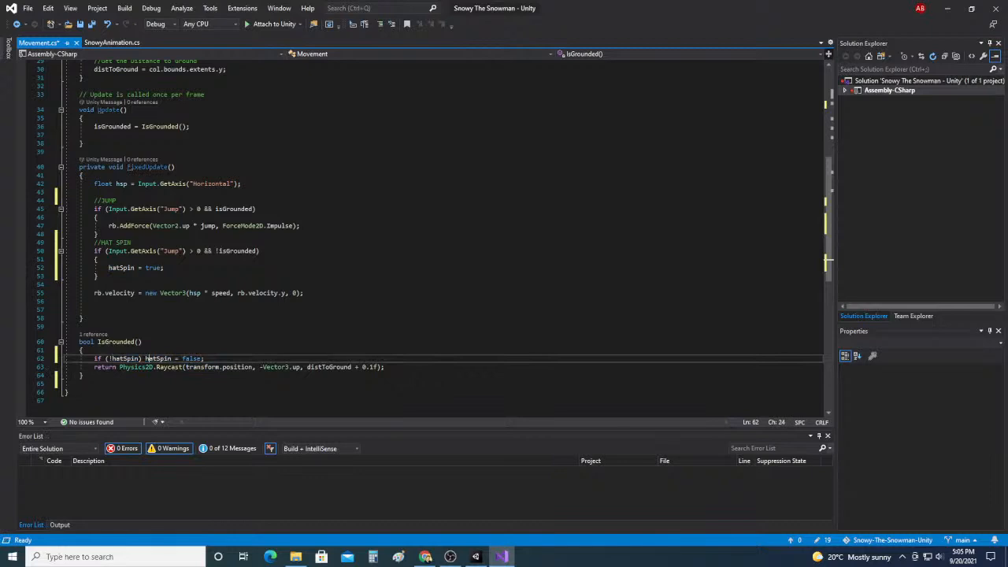
{"action": "type", "text": "{"}
{"action": "key", "text": "End"}
{"action": "type", "text": "}"}
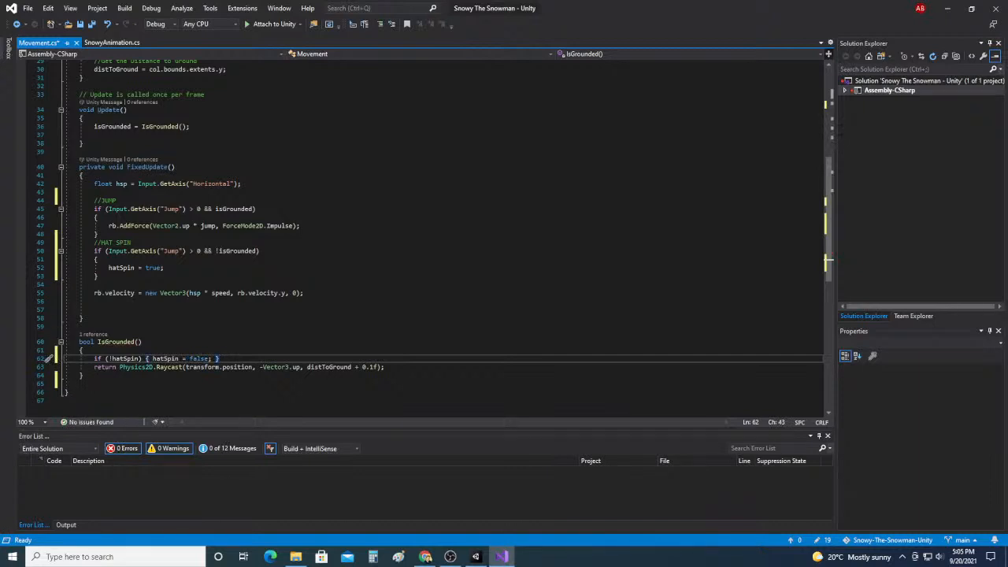
Step: Add "Debug.Log(hatSpin);" below the HAT SPIN if block in FixedUpdate and save the Movement script
{"action": "scroll", "coordinate": [236, 299], "scroll_direction": "up", "scroll_amount": 1}
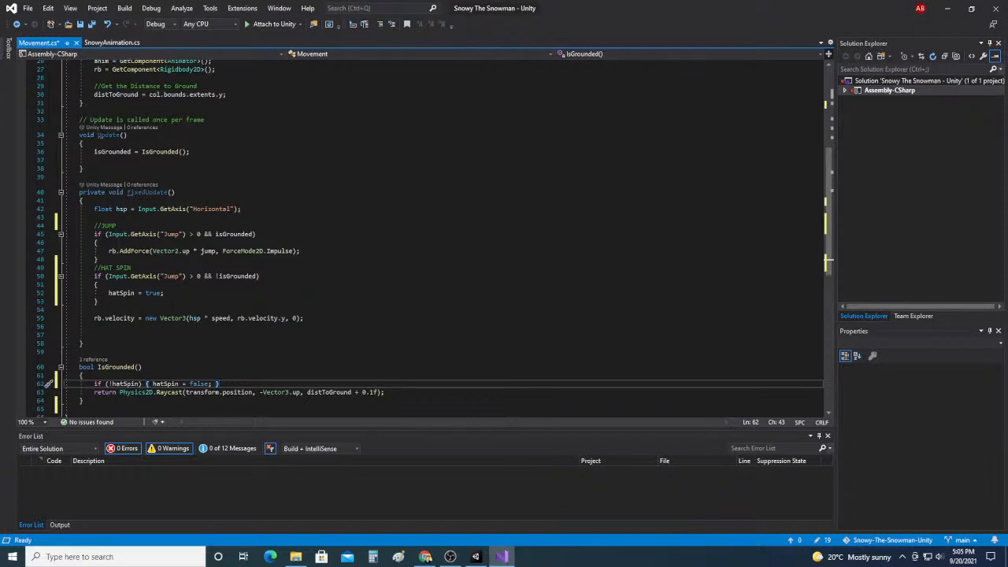
{"action": "left_click", "coordinate": [182, 309]}
{"action": "type", "text": "show"}
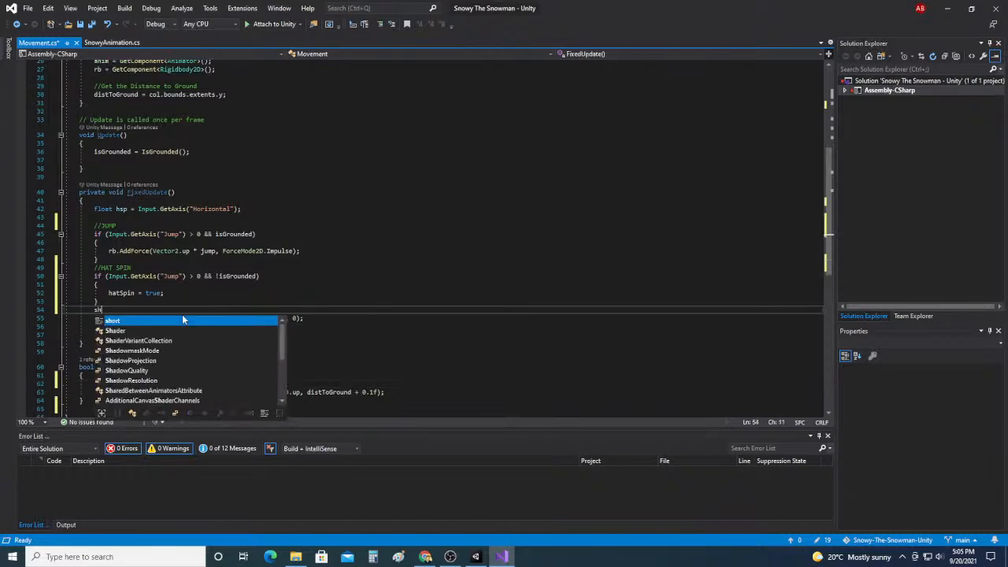
{"action": "key", "text": "BackSpace"}
{"action": "key", "text": "BackSpace"}
{"action": "key", "text": "BackSpace"}
{"action": "key", "text": "BackSpace"}
{"action": "type", "text": "Deb"}
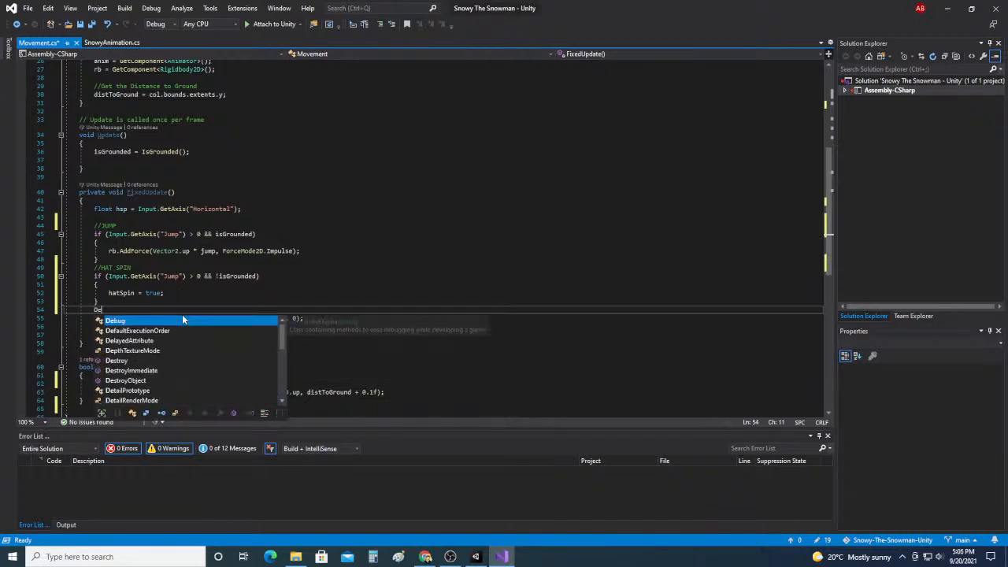
{"action": "key", "text": "Tab"}
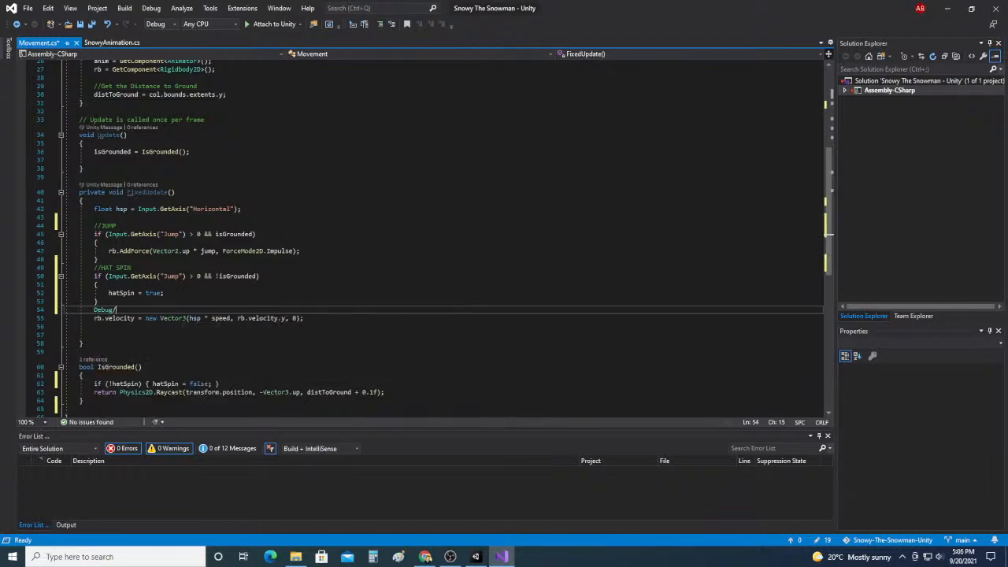
{"action": "type", "text": ".Log("}
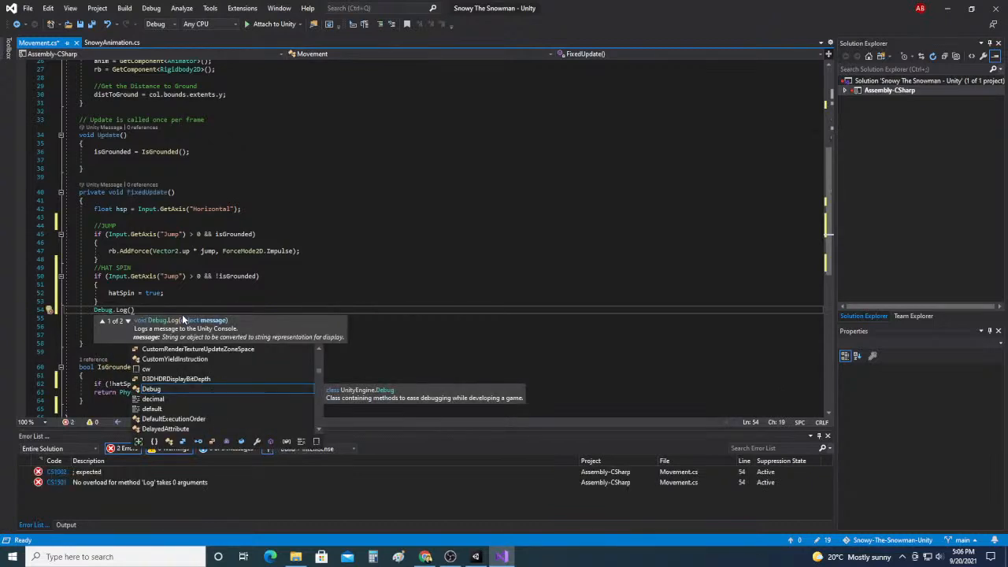
{"action": "type", "text": "hatSpin"}
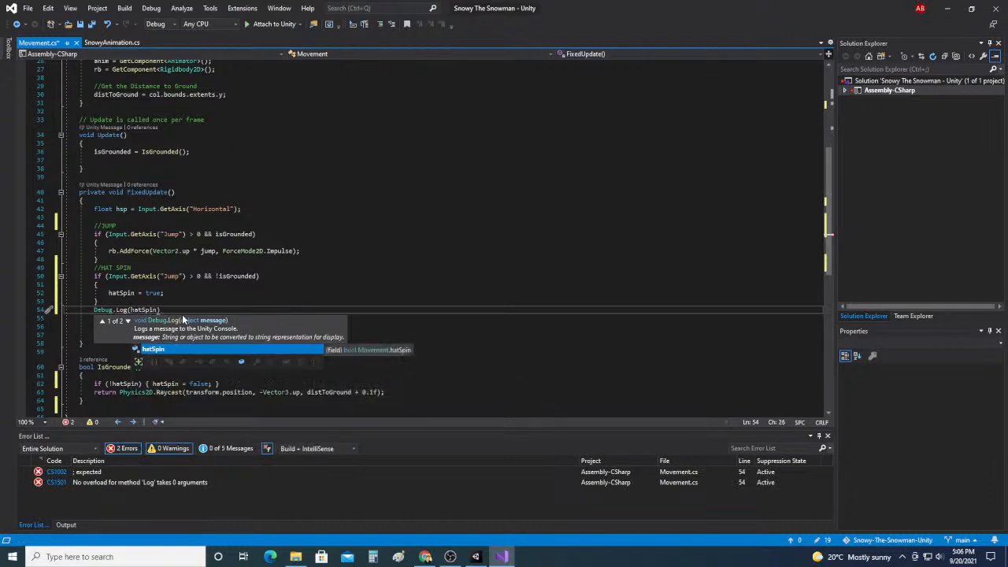
{"action": "type", "text": ");"}
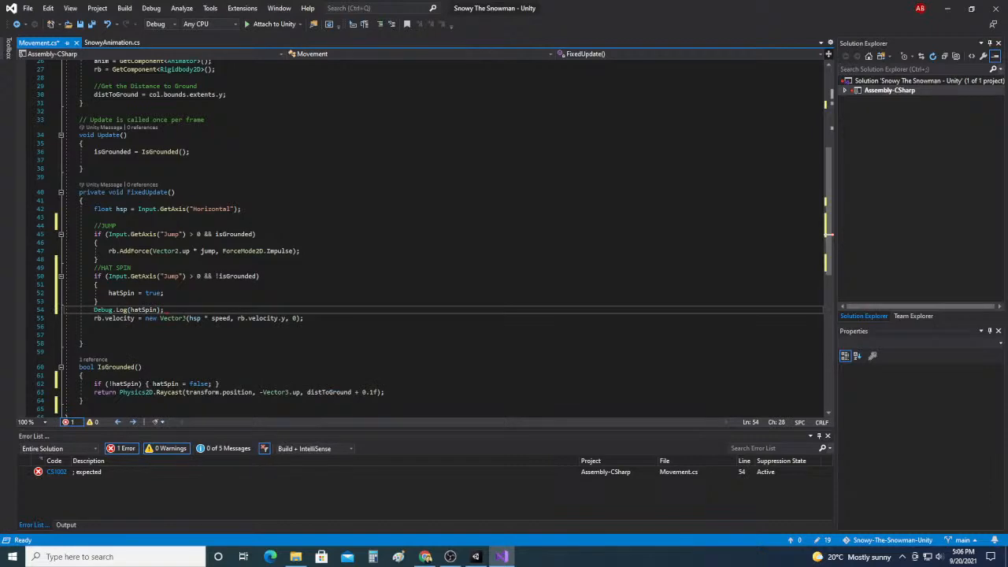
{"action": "key", "text": "ctrl+s"}
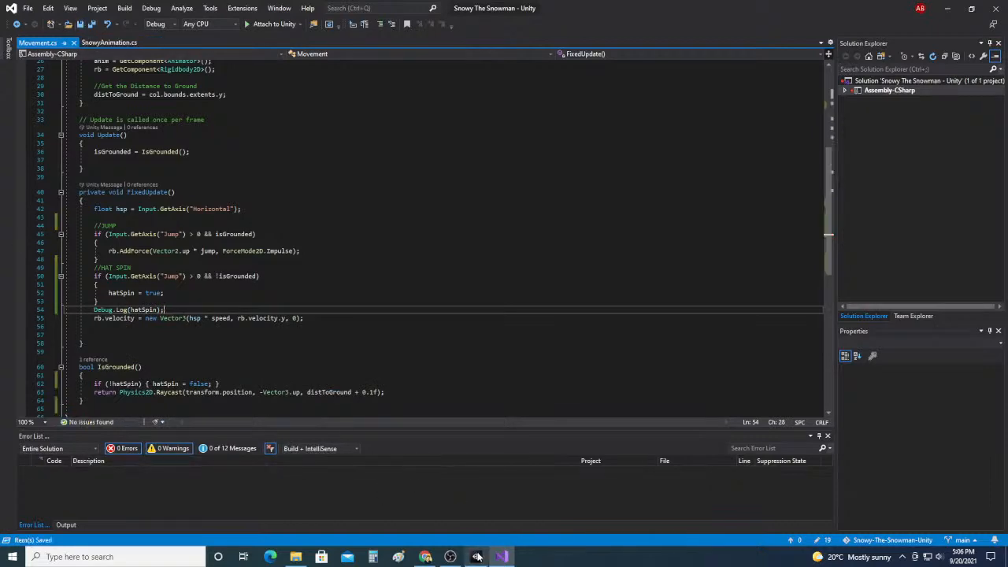
Step: Switch to Unity, run the game, make the snowman jump repeatedly with extra jump inputs in mid-air, and stop play mode
{"action": "left_click", "coordinate": [476, 556]}
{"action": "left_click", "coordinate": [478, 31]}
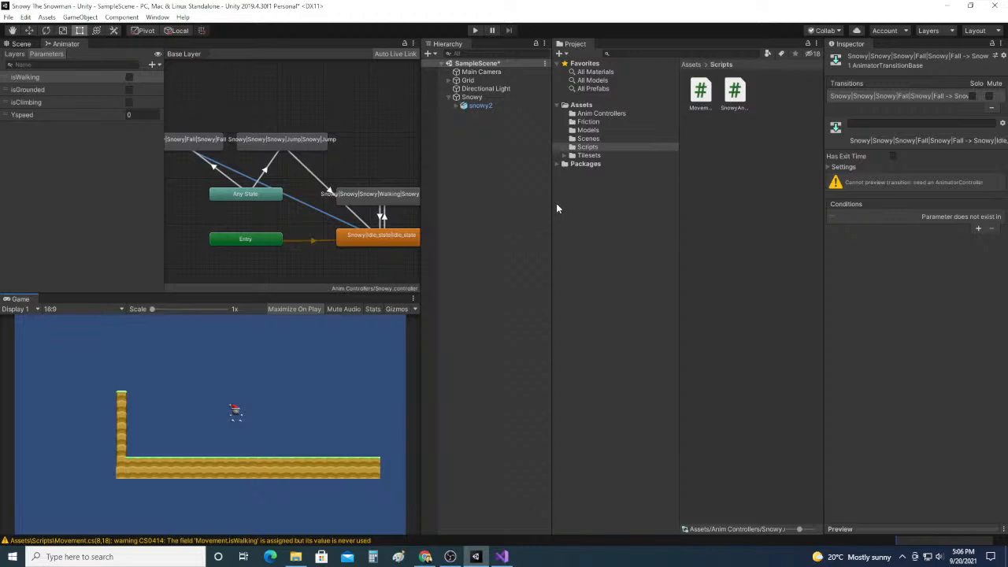
{"action": "left_click", "coordinate": [474, 30]}
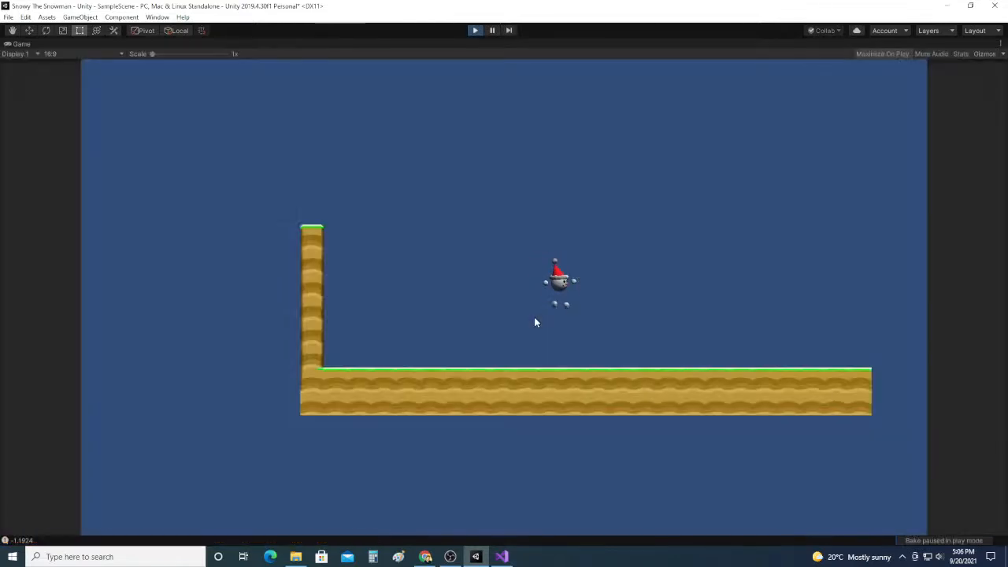
{"action": "key", "text": "space"}
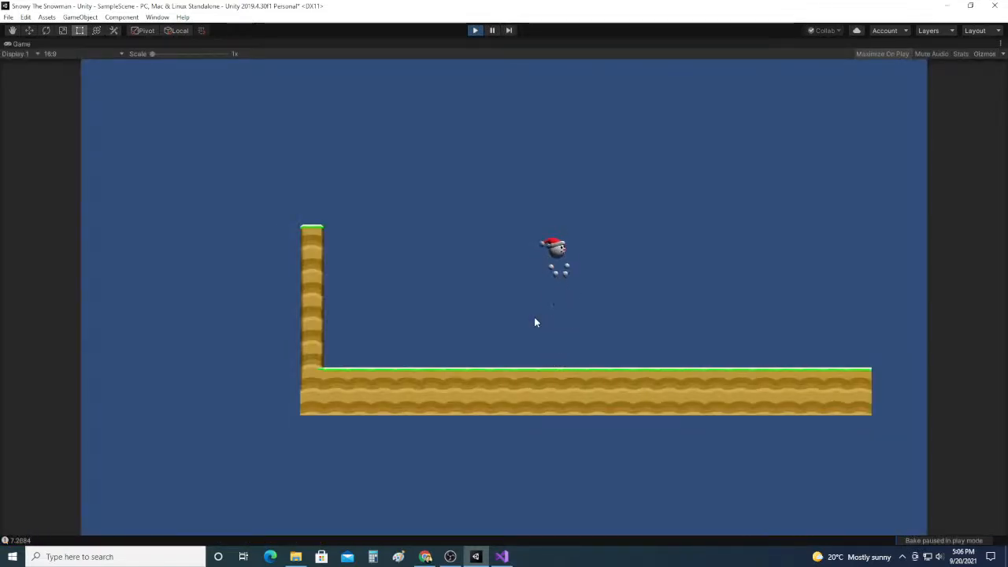
{"action": "key", "text": "space"}
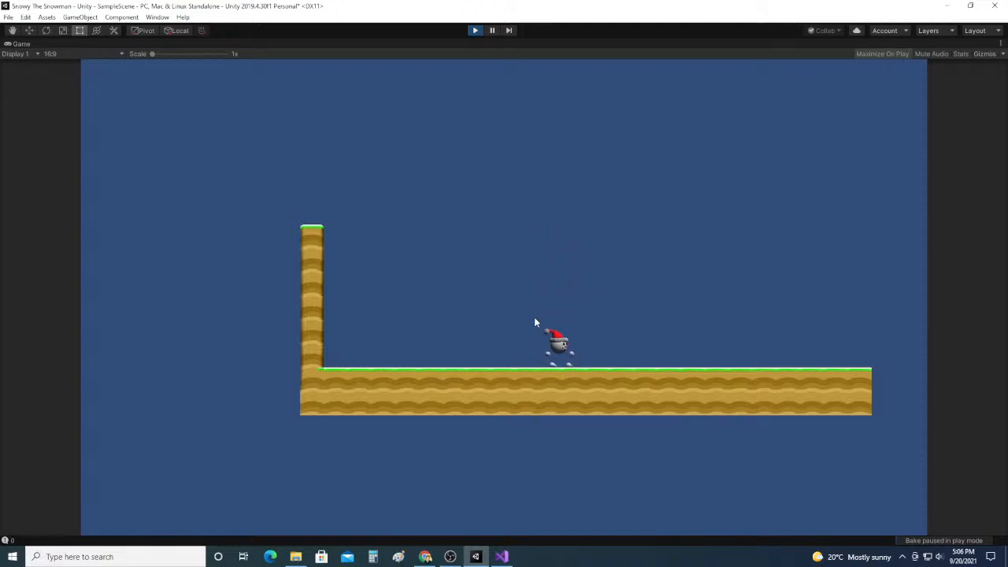
{"action": "key", "text": "space"}
{"action": "key", "text": "space"}
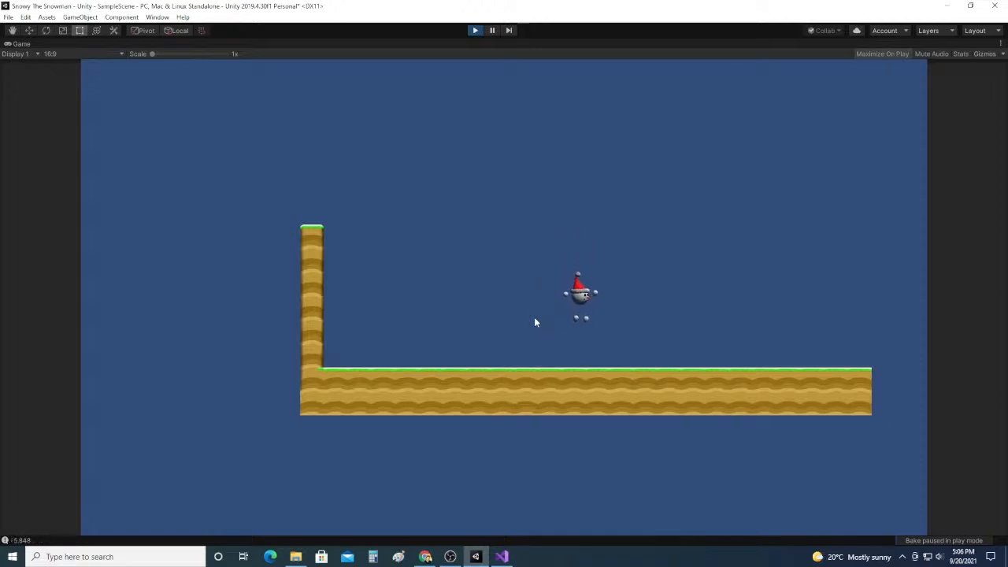
{"action": "key", "text": "space"}
{"action": "key", "text": "space"}
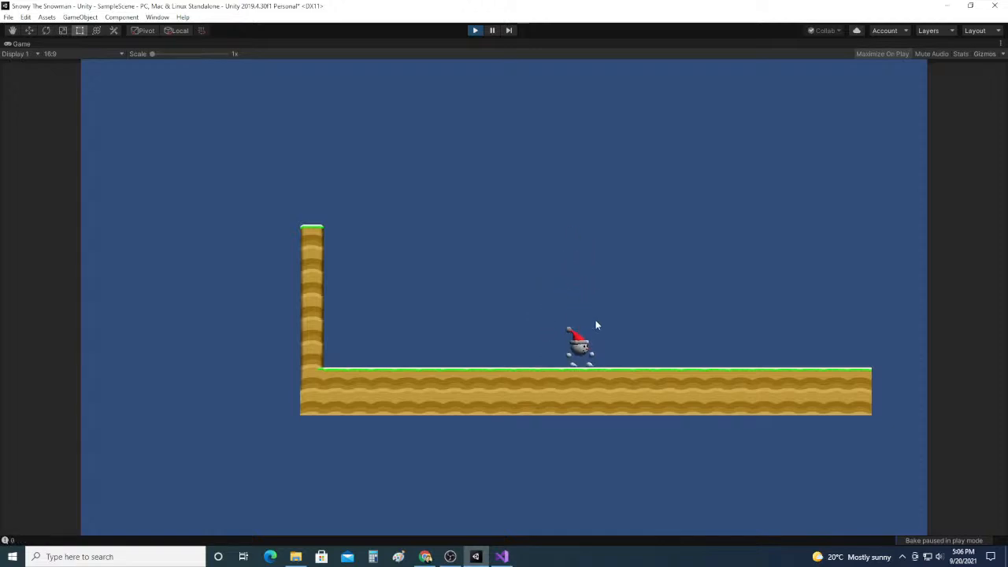
{"action": "left_click", "coordinate": [475, 30]}
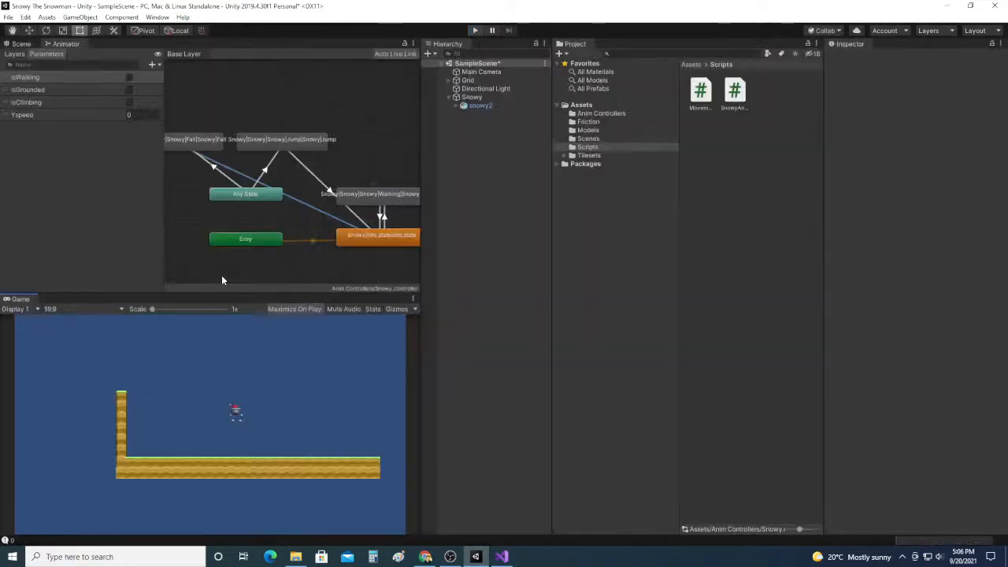
Step: Open the Console, examine the logged hatSpin values among the other messages, and close it
{"action": "left_click", "coordinate": [59, 541]}
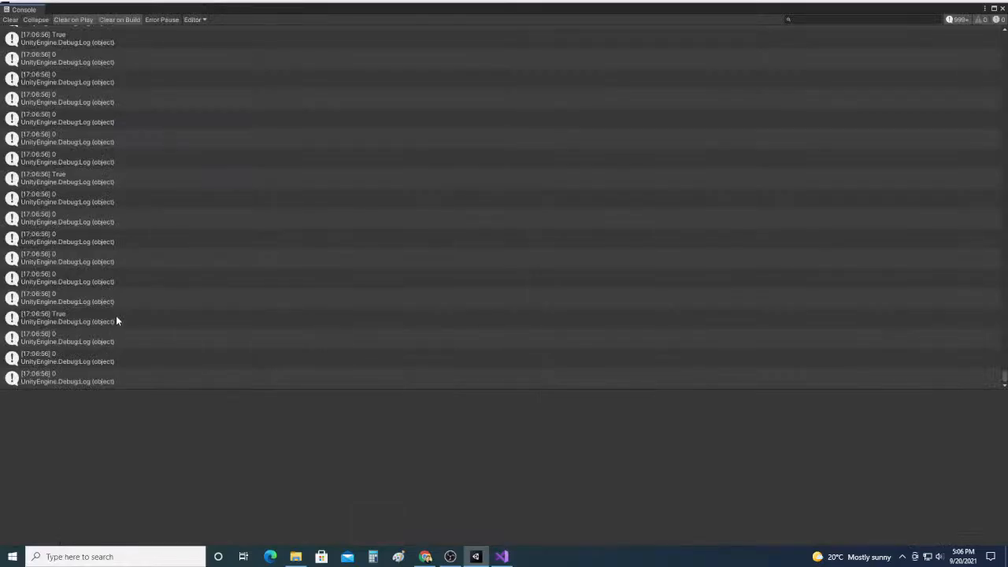
{"action": "scroll", "coordinate": [123, 307], "scroll_direction": "up", "scroll_amount": 3}
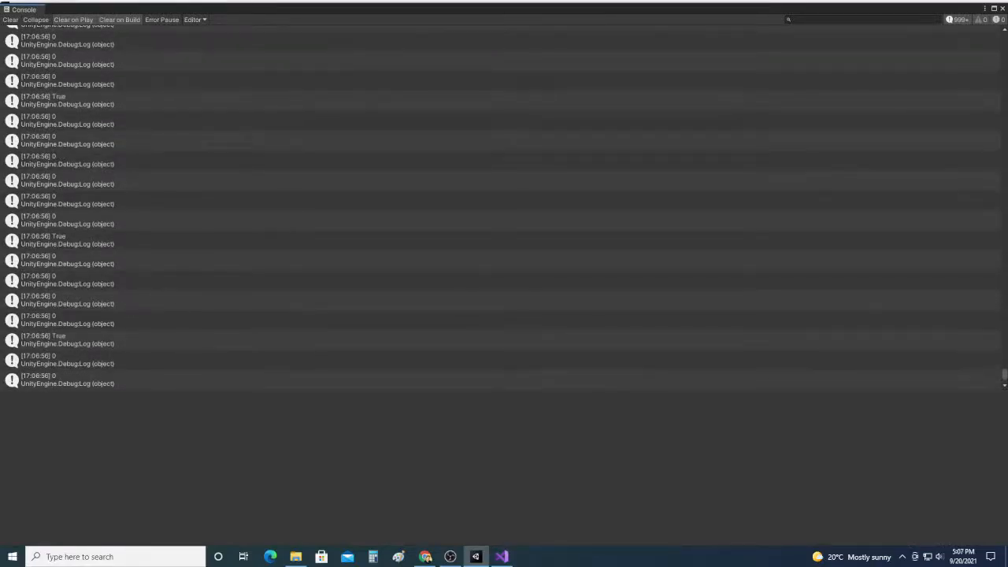
{"action": "left_click", "coordinate": [1003, 8]}
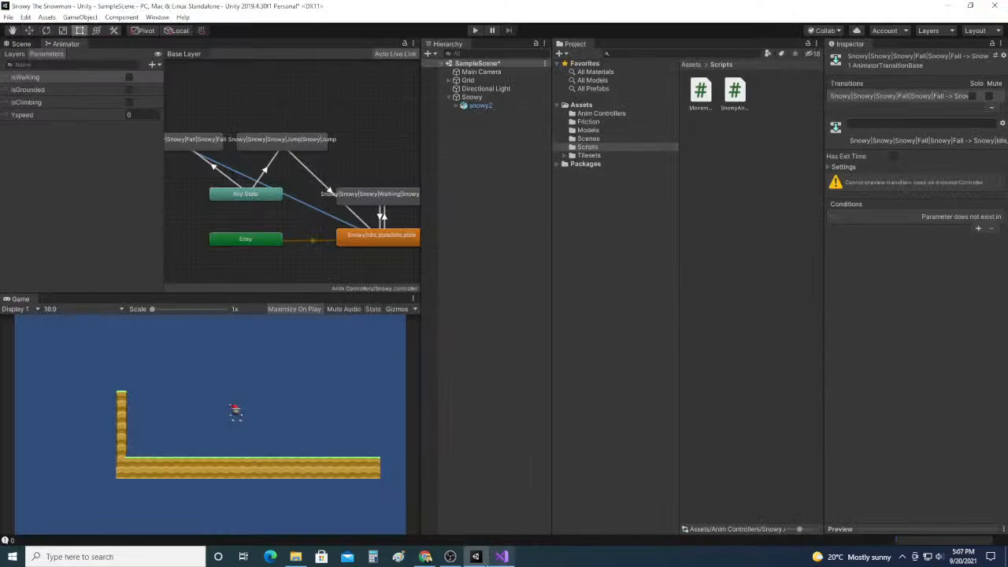
Step: Switch to Visual Studio, delete "Debug.Log(Yspeed);" from Update in SnowyAnimation.cs, save the script, and insert a blank line there
{"action": "left_click", "coordinate": [502, 556]}
{"action": "scroll", "coordinate": [433, 237], "scroll_direction": "up", "scroll_amount": 8}
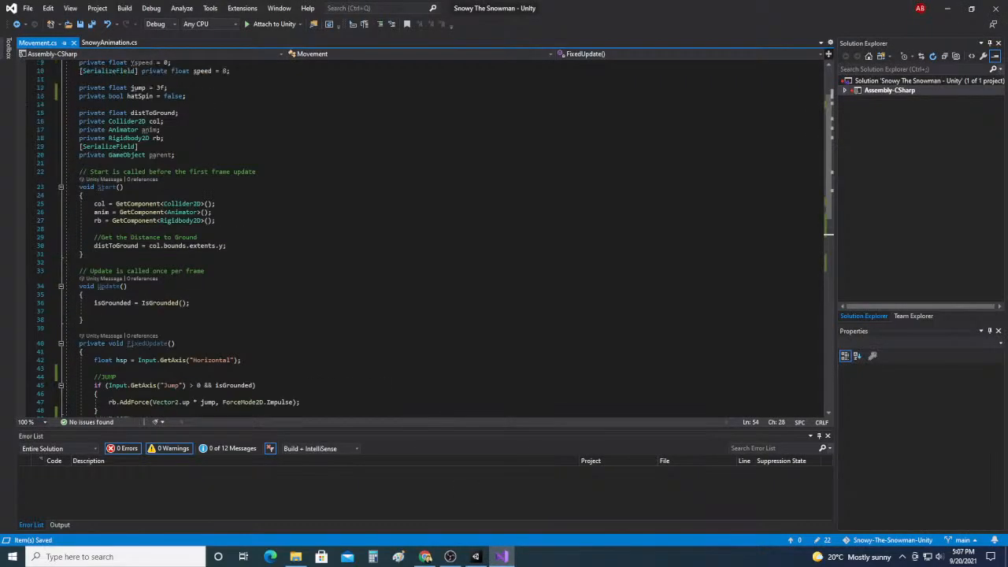
{"action": "scroll", "coordinate": [433, 237], "scroll_direction": "down", "scroll_amount": 8}
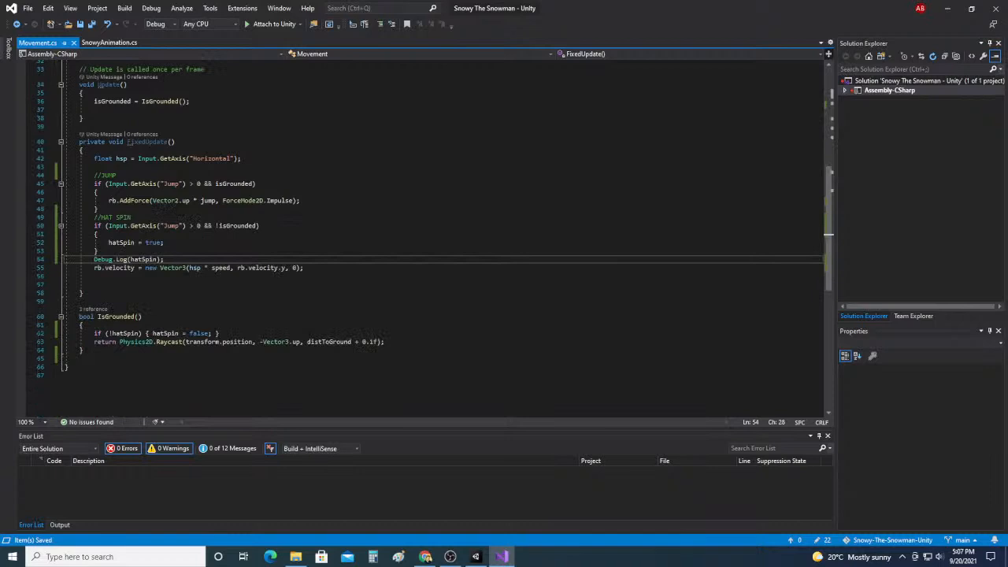
{"action": "scroll", "coordinate": [433, 237], "scroll_direction": "up", "scroll_amount": 1}
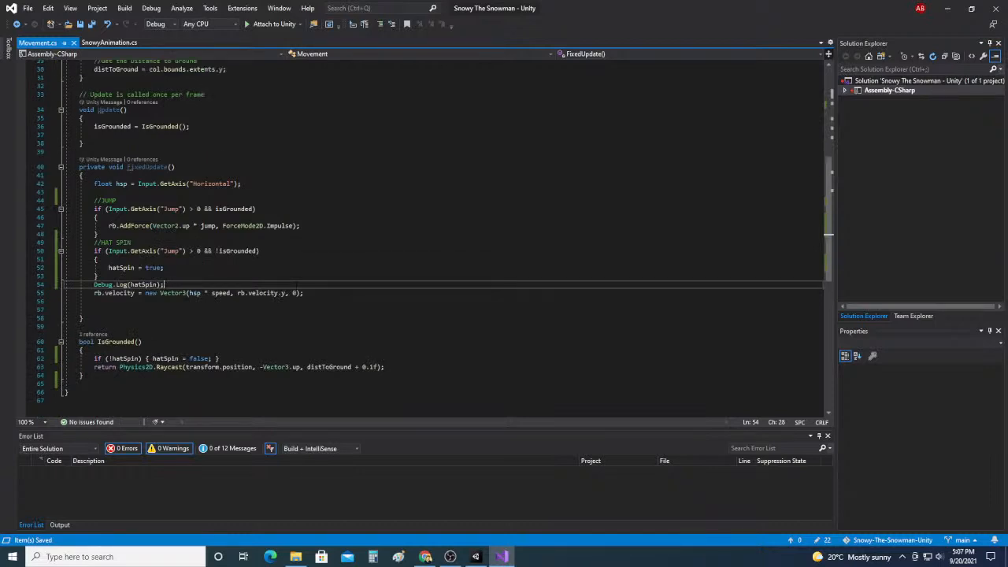
{"action": "scroll", "coordinate": [433, 236], "scroll_direction": "up", "scroll_amount": 1}
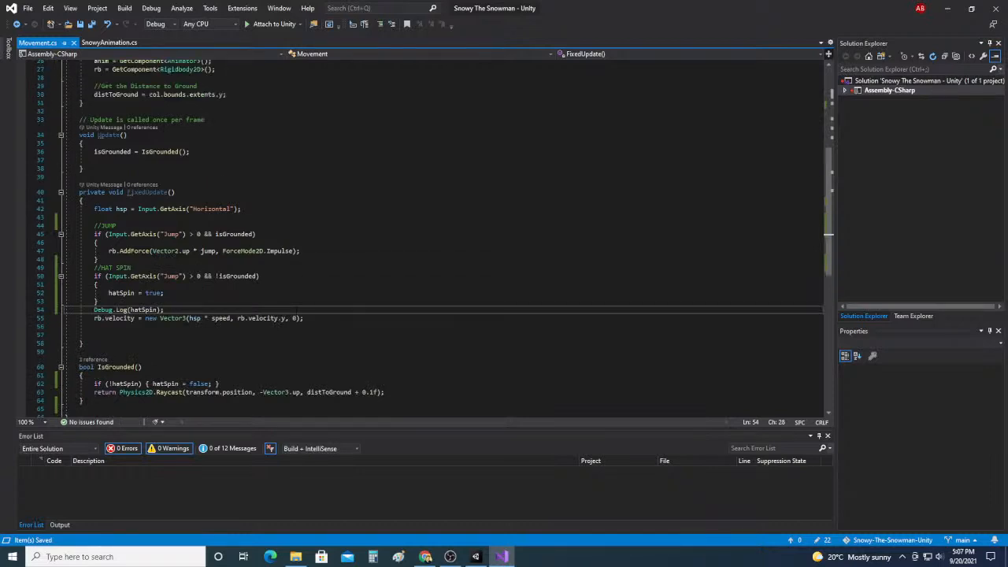
{"action": "left_click", "coordinate": [110, 43]}
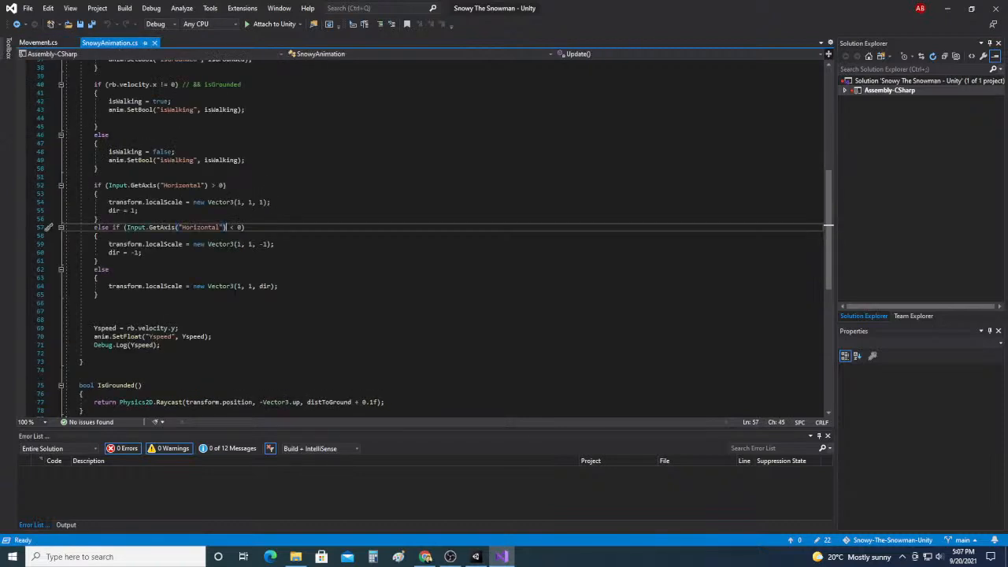
{"action": "left_click_drag", "start_coordinate": [161, 345], "coordinate": [94, 345]}
{"action": "left_click", "coordinate": [94, 345]}
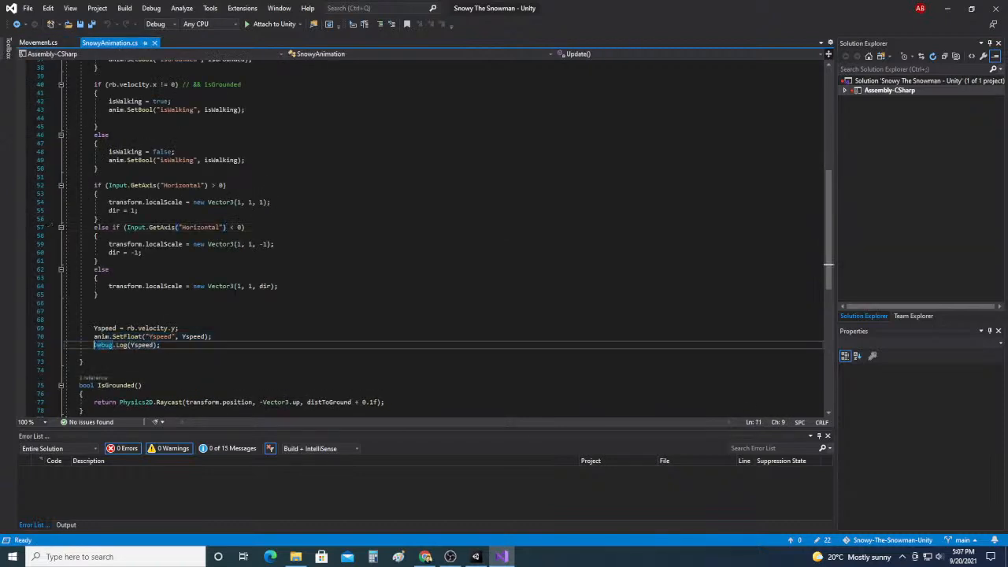
{"action": "key", "text": "BackSpace"}
{"action": "left_click_drag", "start_coordinate": [157, 353], "coordinate": [90, 345]}
{"action": "key", "text": "BackSpace"}
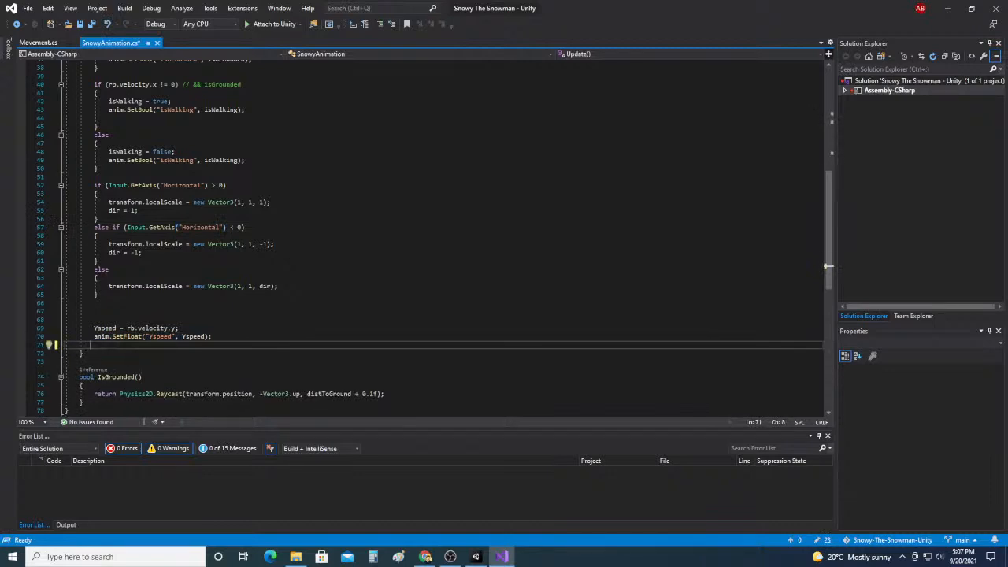
{"action": "left_click", "coordinate": [80, 24]}
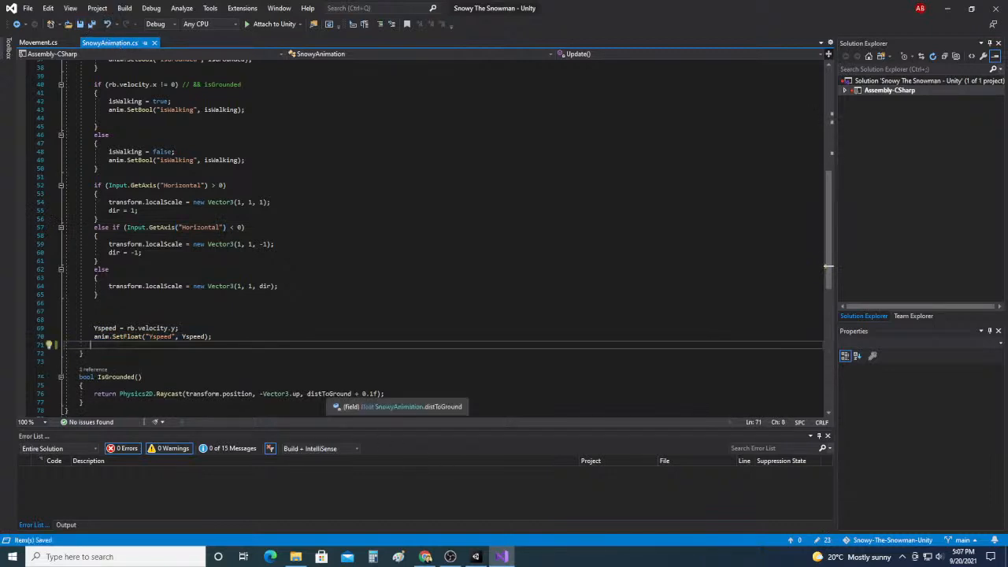
{"action": "key", "text": "Return"}
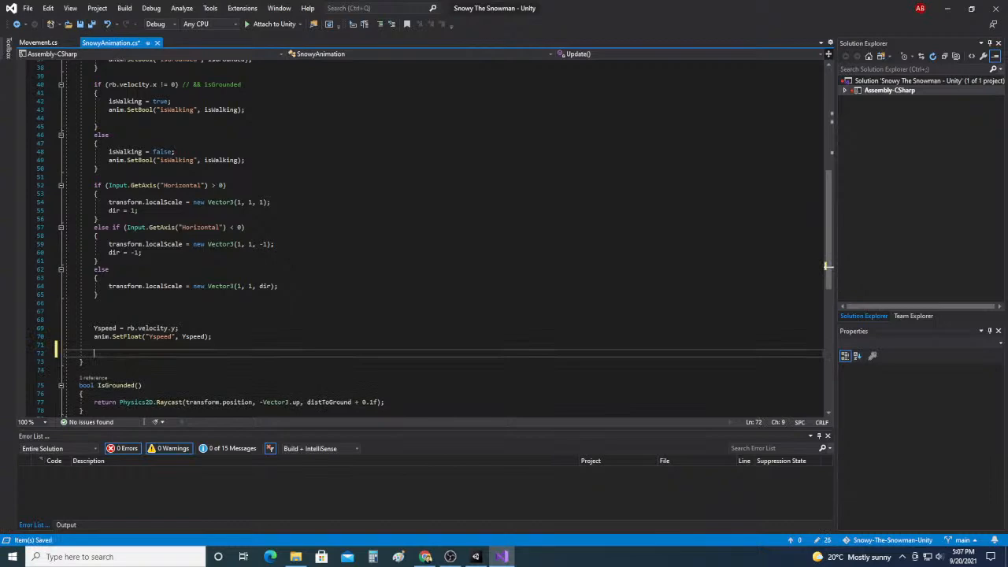
Step: Save the SnowyAnimation script, switch to Unity, and run the game, making the snowman jump and walk in both directions
{"action": "left_click", "coordinate": [87, 29]}
{"action": "left_click", "coordinate": [476, 556]}
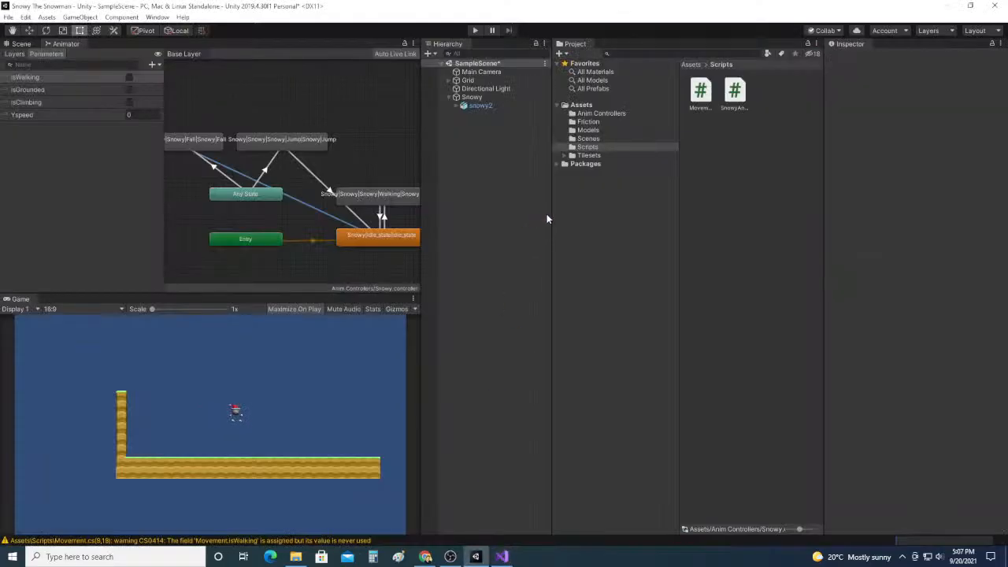
{"action": "left_click", "coordinate": [476, 30]}
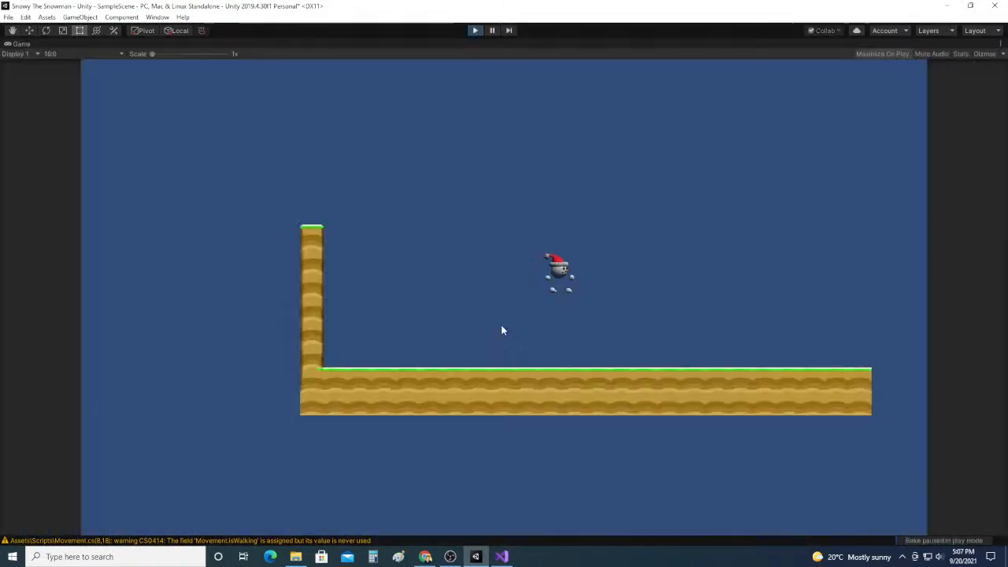
{"action": "key", "text": "space"}
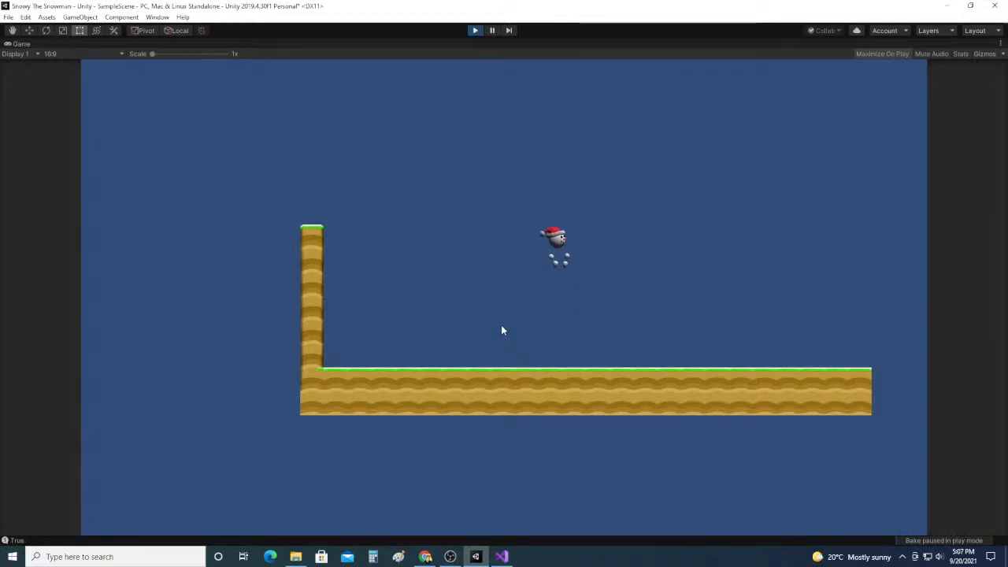
{"action": "key", "text": "Right"}
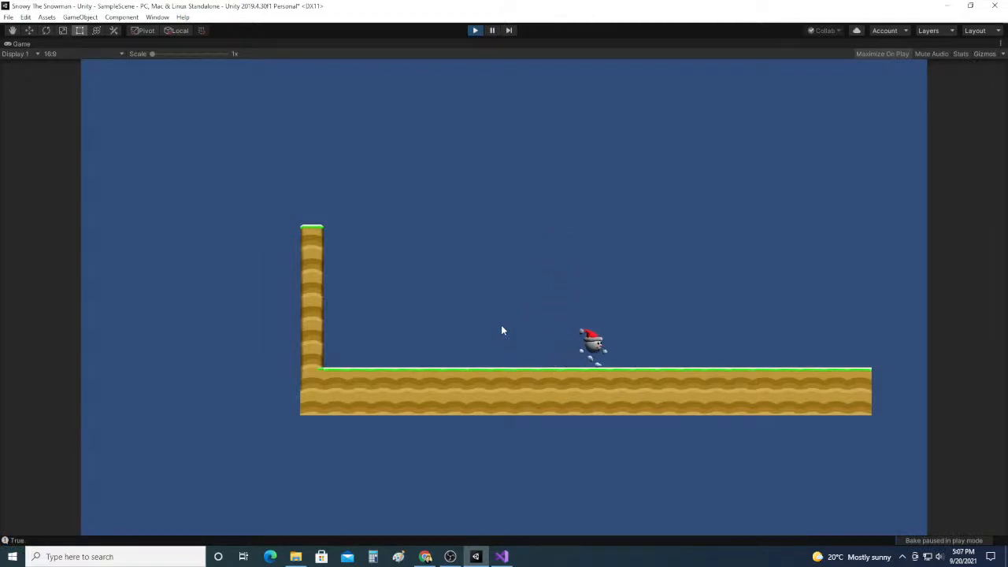
{"action": "key", "text": "Left"}
{"action": "key", "text": "space"}
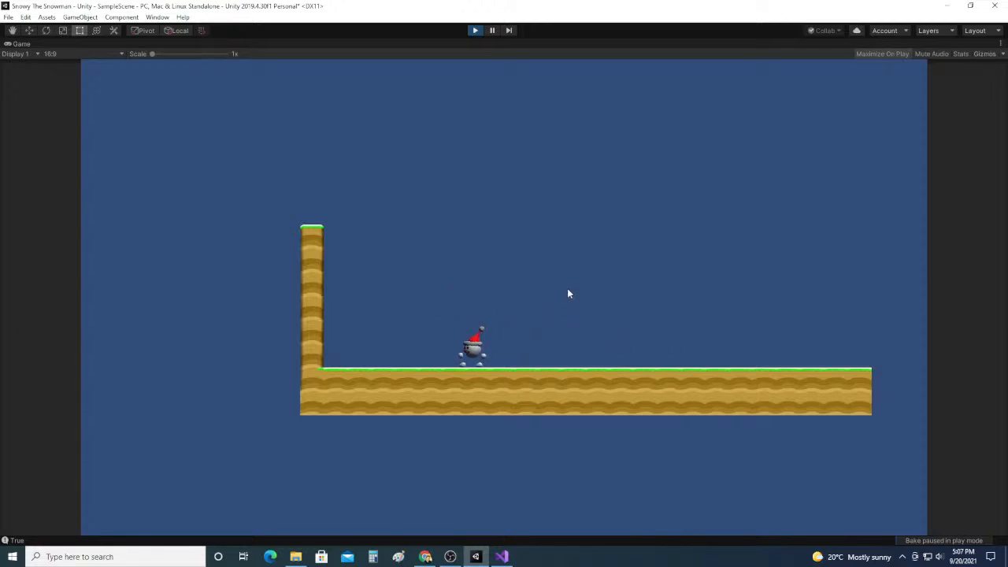
Step: Walk the snowman back and forth along the ground with repeated direction changes, and stop play mode
{"action": "key", "text": "Right"}
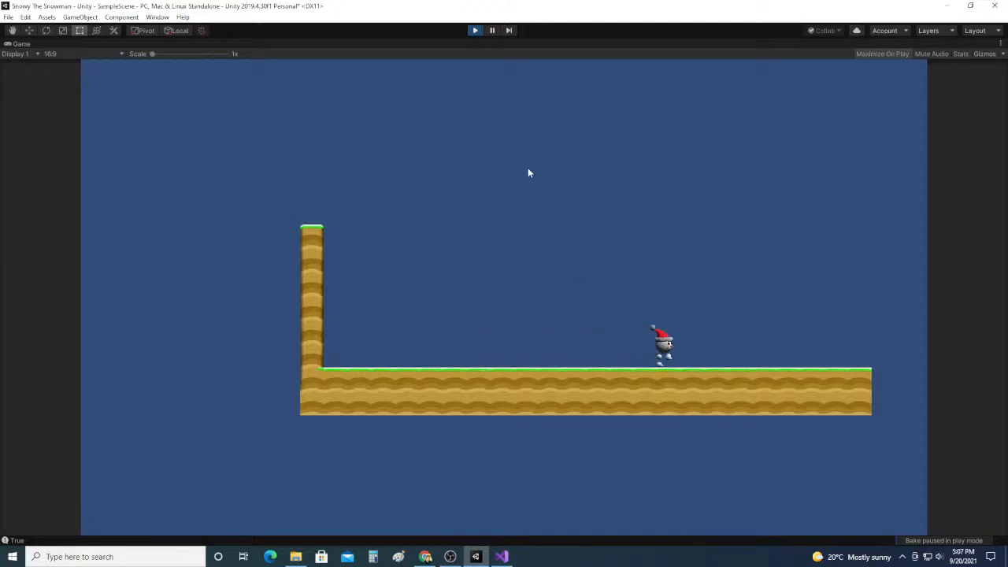
{"action": "key", "text": "Left"}
{"action": "key", "text": "Right"}
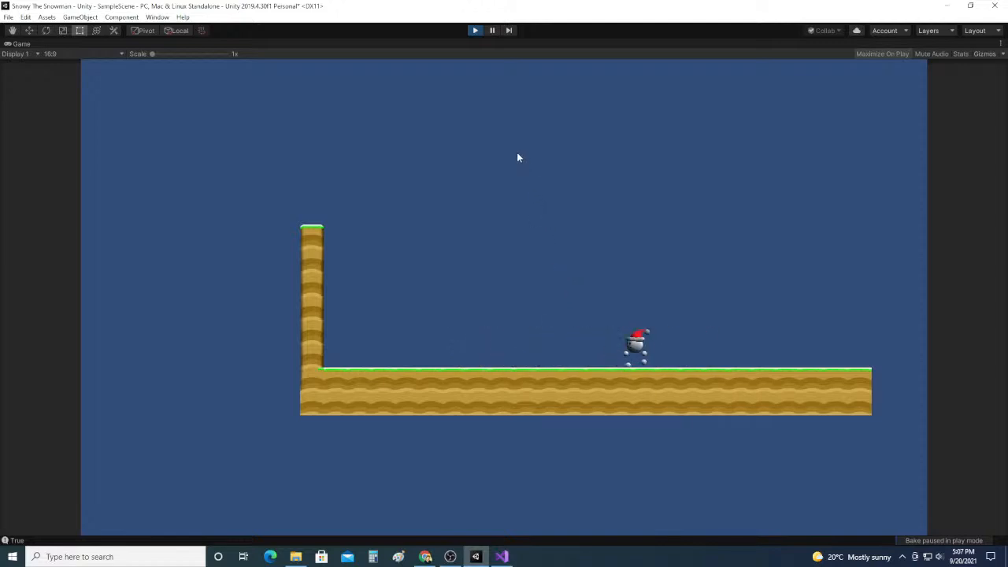
{"action": "key", "text": "Left"}
{"action": "key", "text": "Right"}
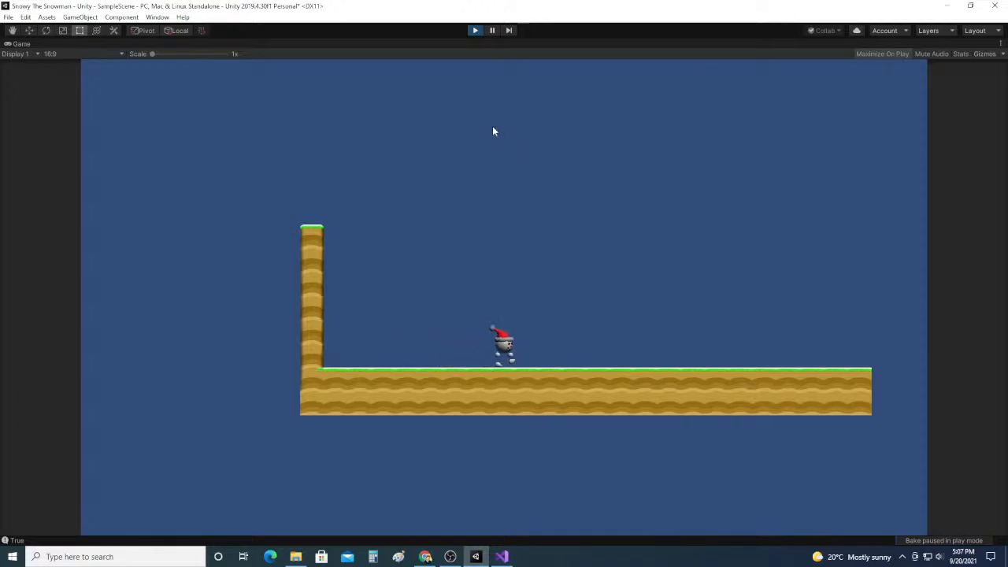
{"action": "left_click", "coordinate": [475, 31]}
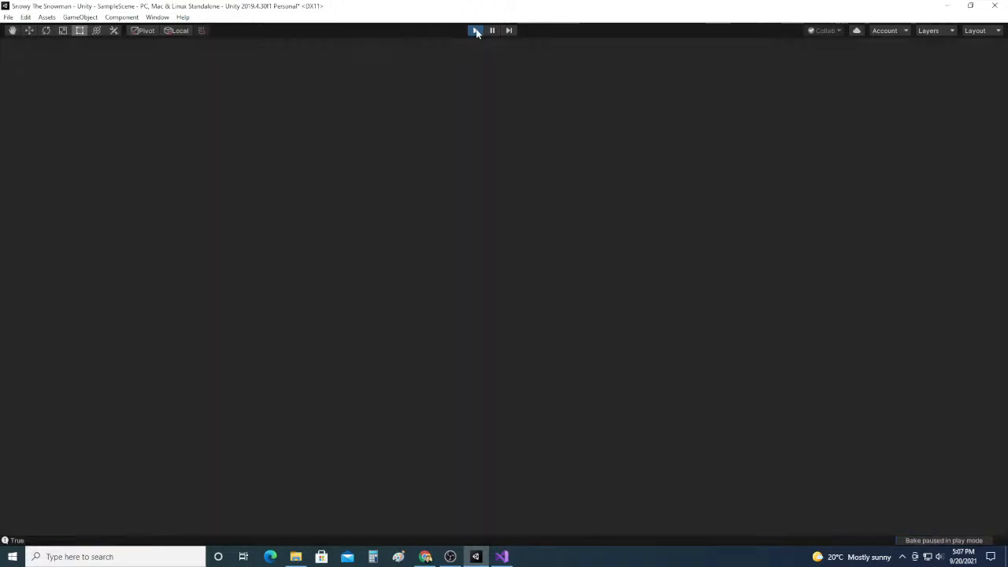